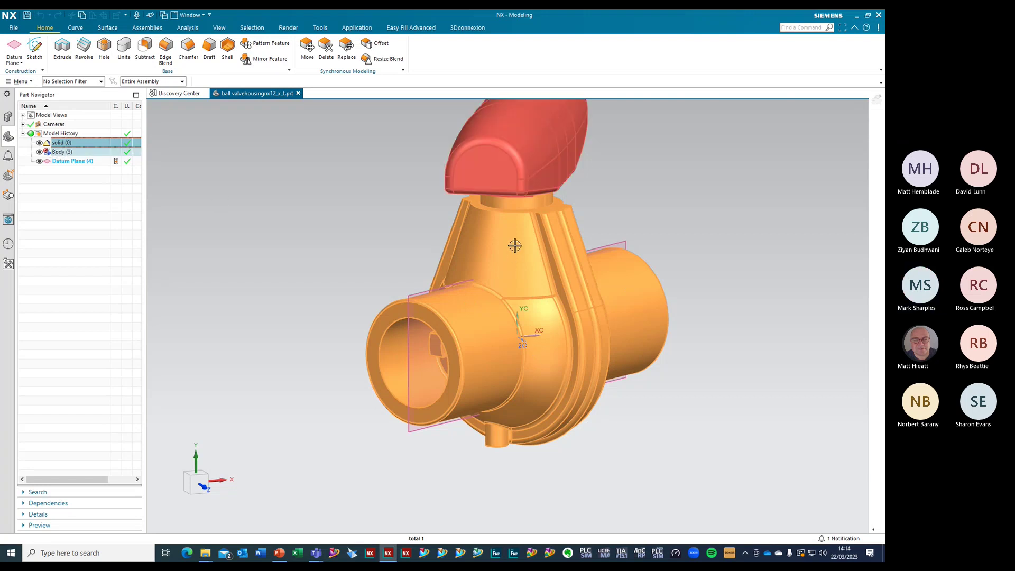
# Highlight the solid, the valve body and the datum plane one after another to identify them in the model
pyautogui.click(67, 153)
pyautogui.moveTo(230, 223); pyautogui.dragTo(285, 255, button='middle')
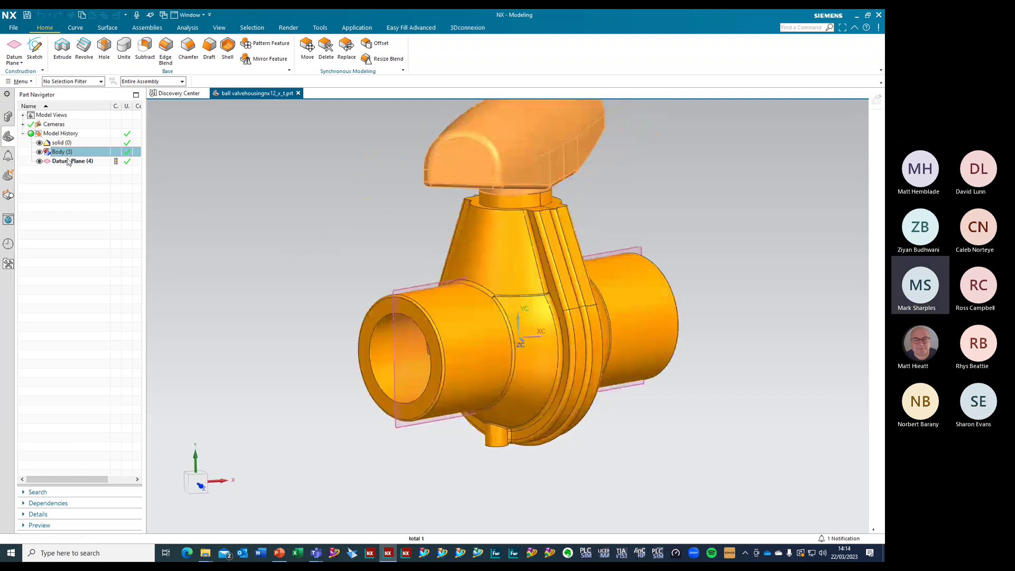
pyautogui.click(68, 161)
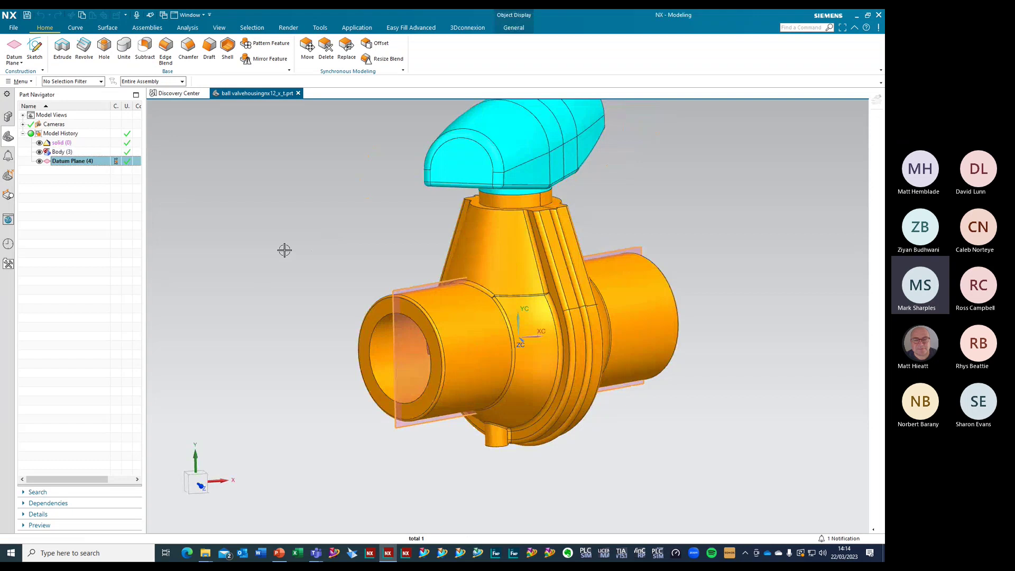
pyautogui.press('Escape')
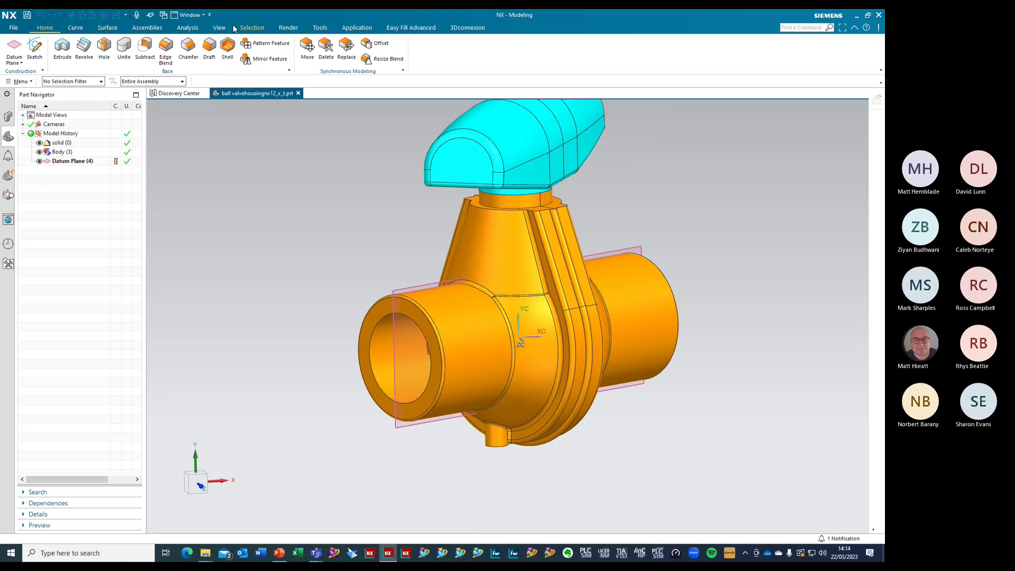
pyautogui.click(218, 27)
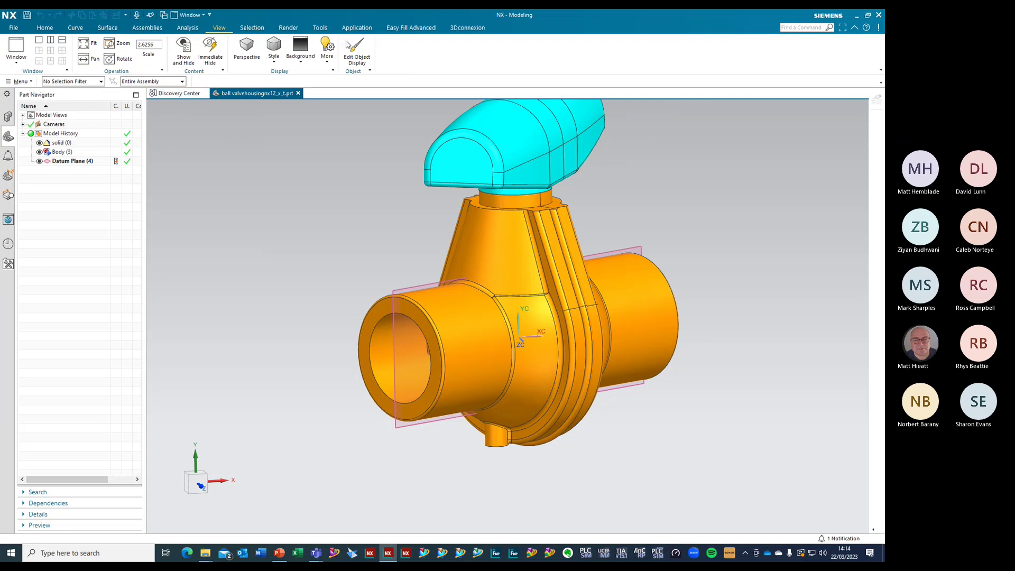
pyautogui.click(357, 27)
pyautogui.click(18, 49)
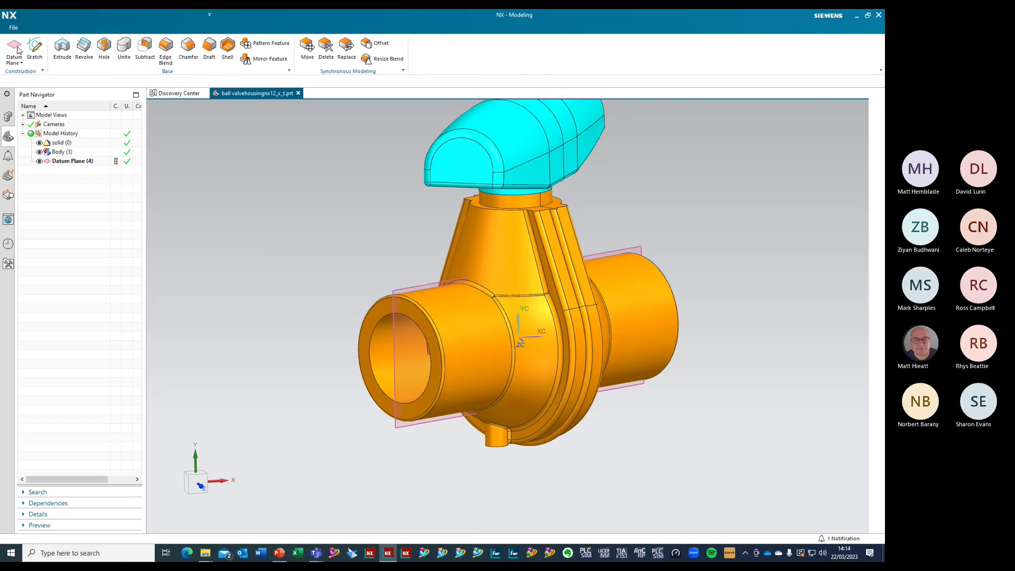
pyautogui.click(221, 28)
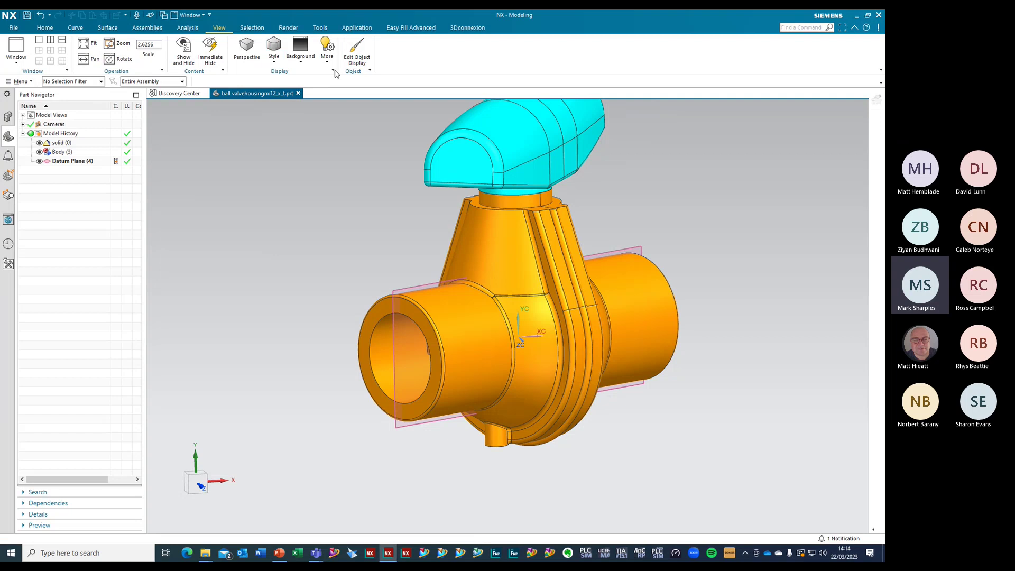
pyautogui.rightClick(881, 71)
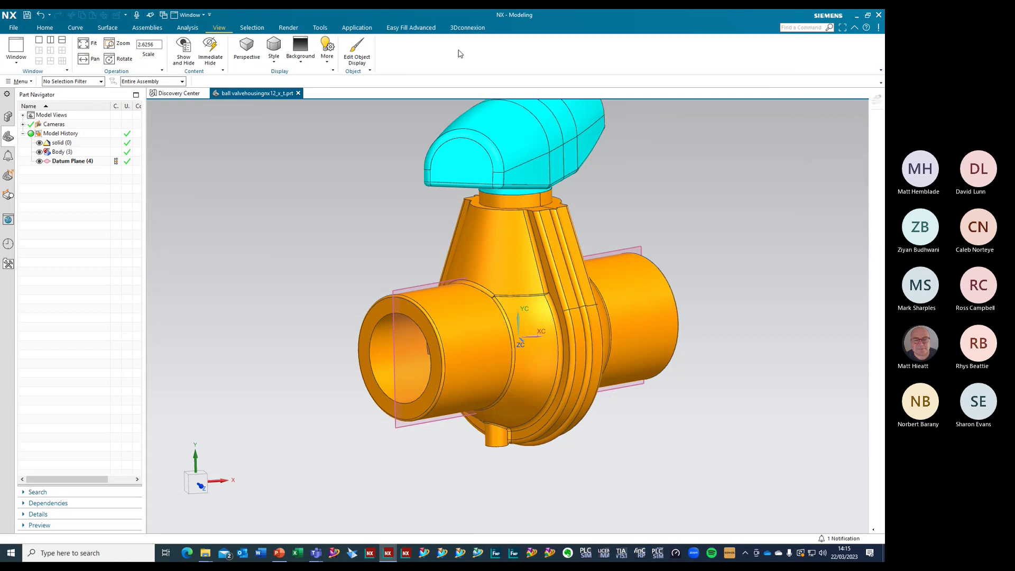
pyautogui.rightClick(403, 54)
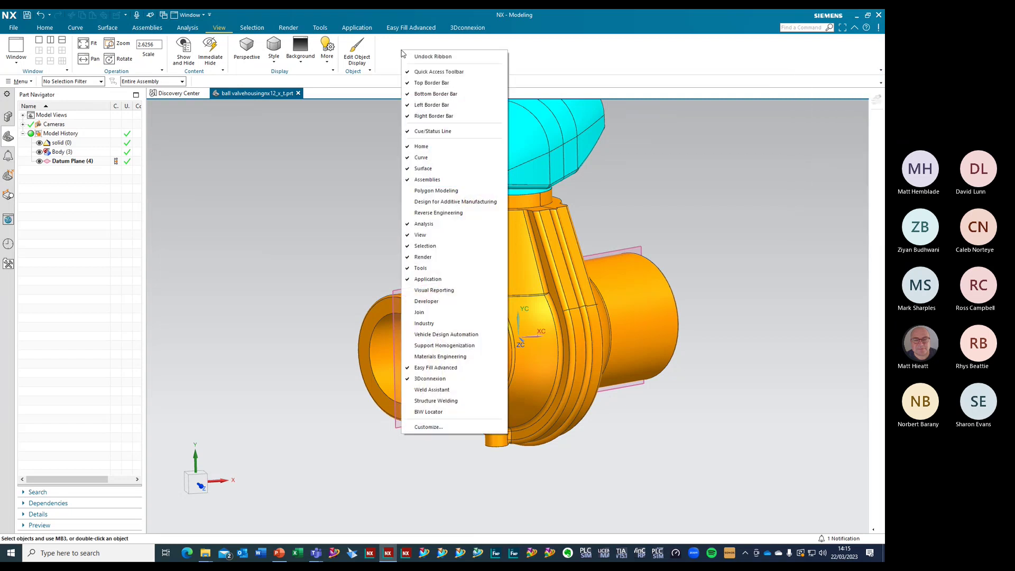
pyautogui.click(384, 58)
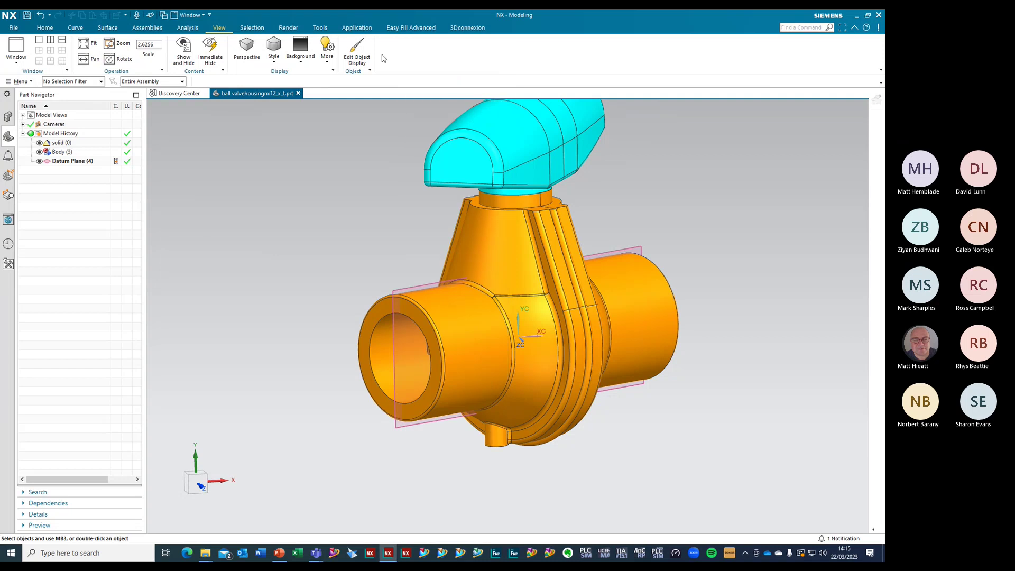
pyautogui.click(328, 68)
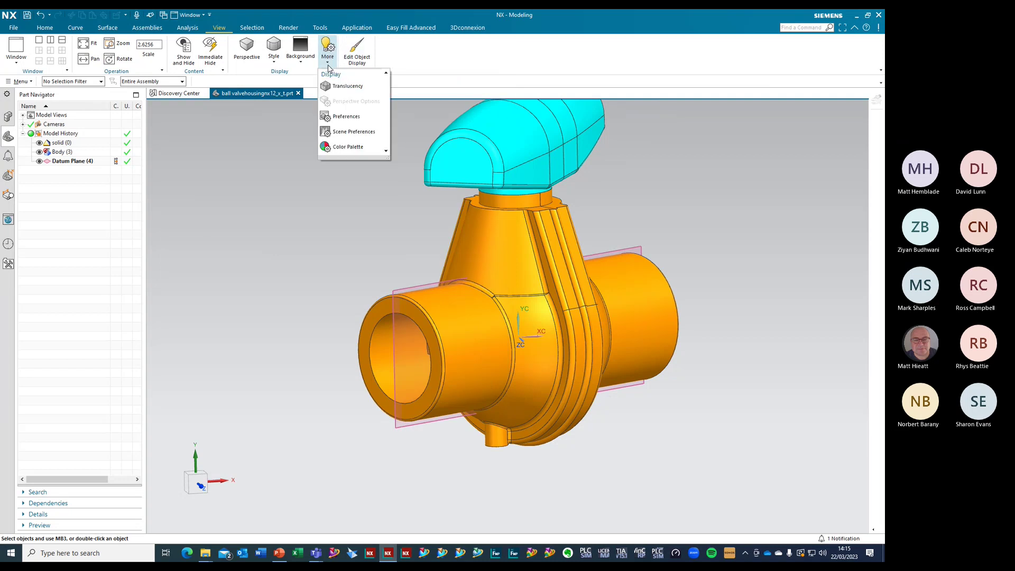
# Search the commands for "sect" and start Edit Section from the matches
pyautogui.click(802, 28)
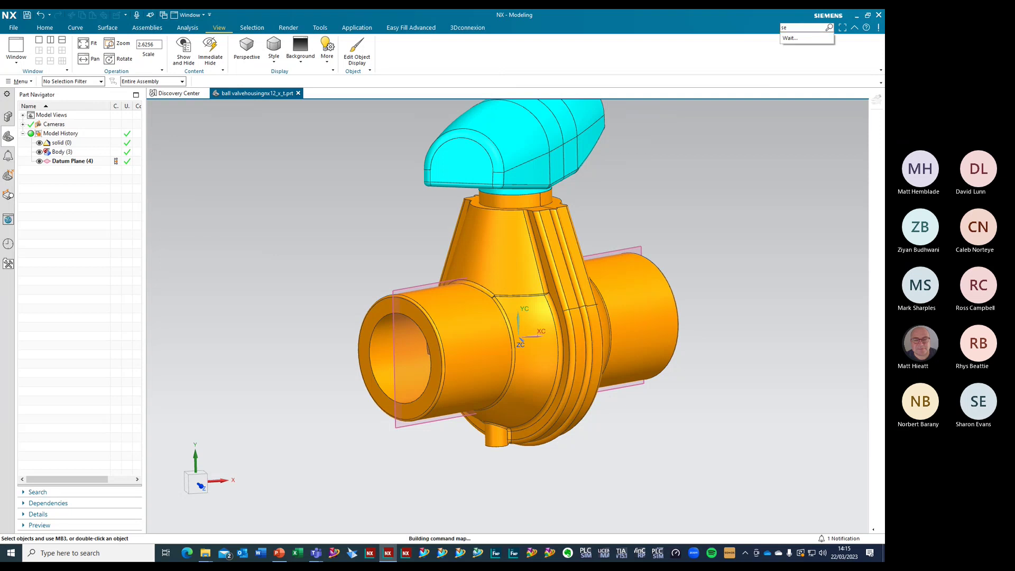
pyautogui.write('sect')
pyautogui.press('Return')
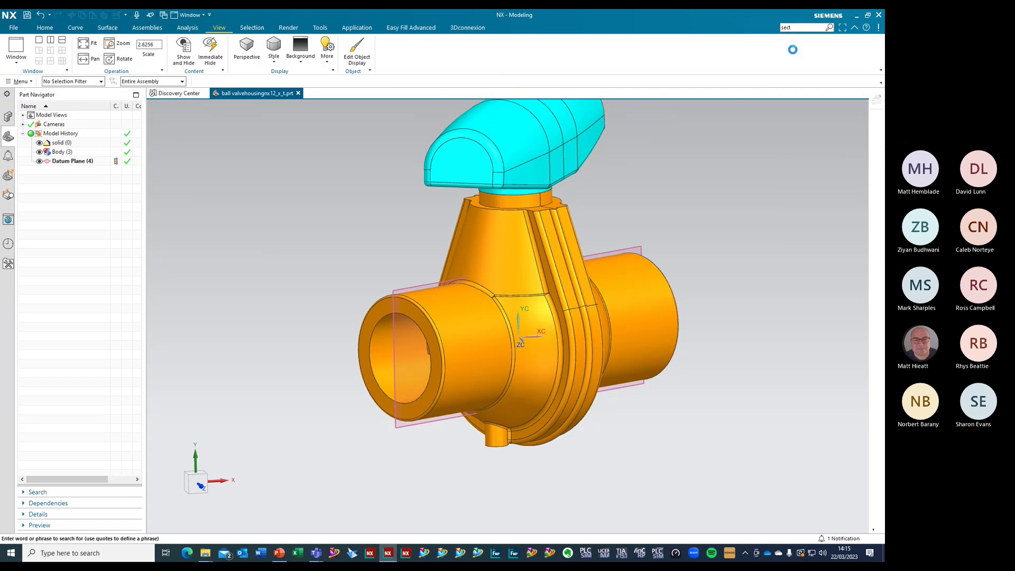
pyautogui.moveTo(766, 176)
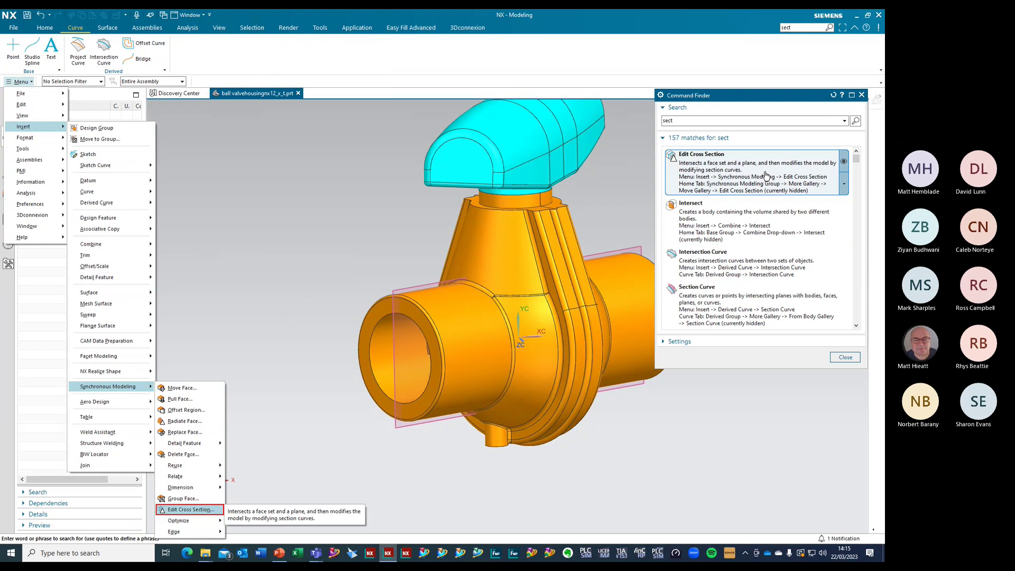
pyautogui.moveTo(809, 238)
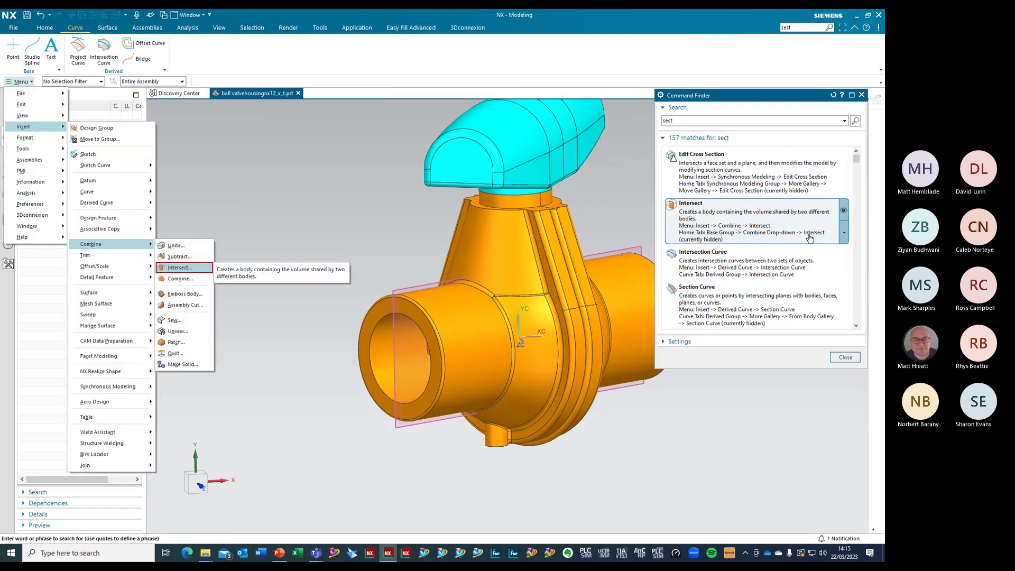
pyautogui.moveTo(856, 161); pyautogui.dragTo(856, 173)
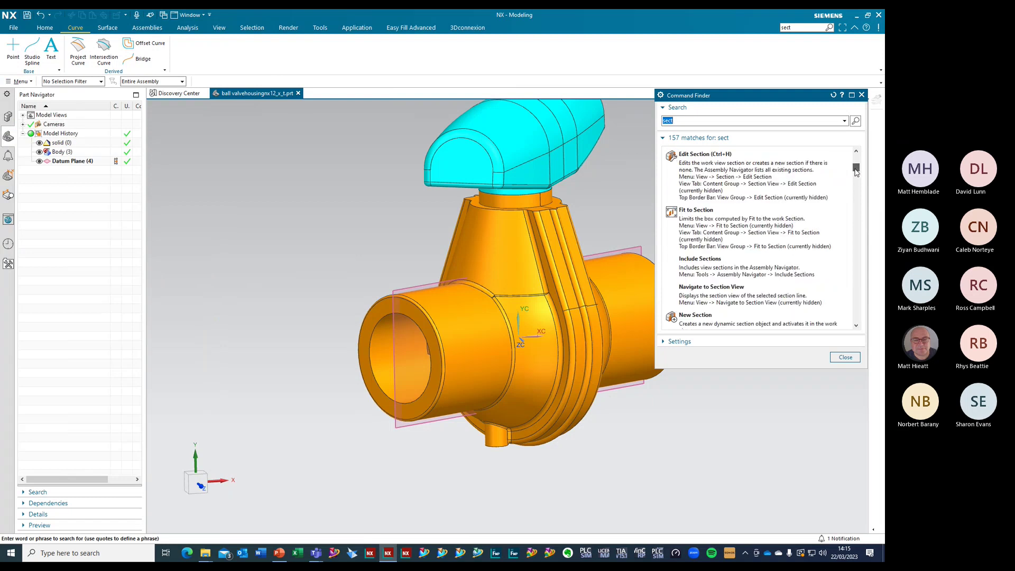
pyautogui.click(750, 178)
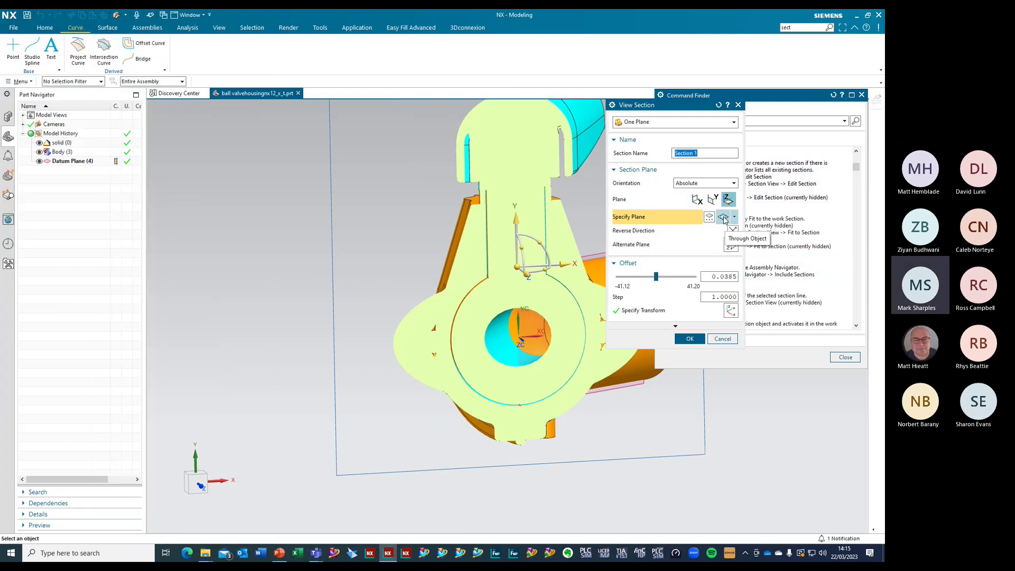
# Place the section plane on the existing datum plane running lengthwise through the valve pipe
pyautogui.scroll(-5, 299, 347)
pyautogui.scroll(3, 378, 327)
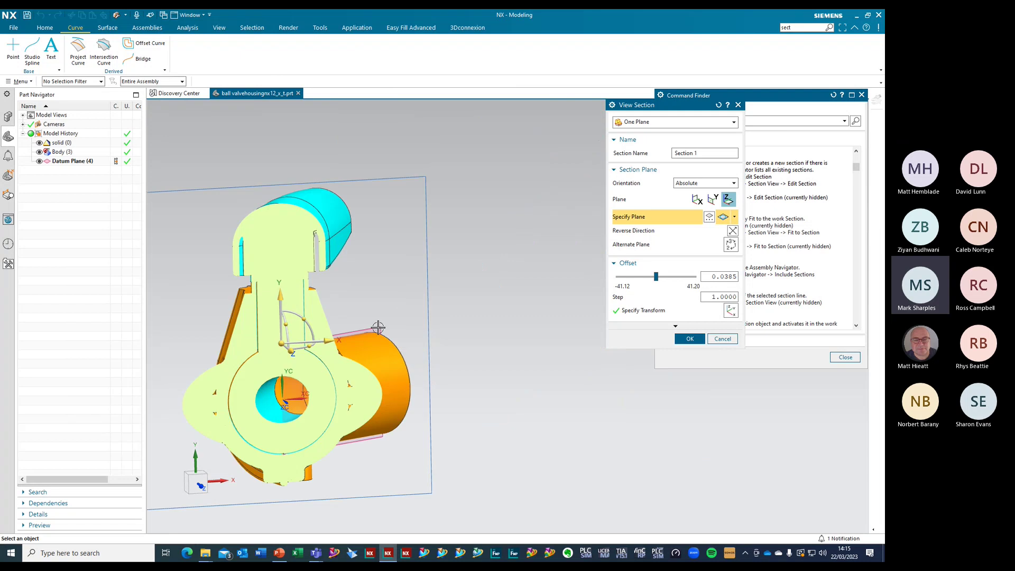
pyautogui.click(378, 328)
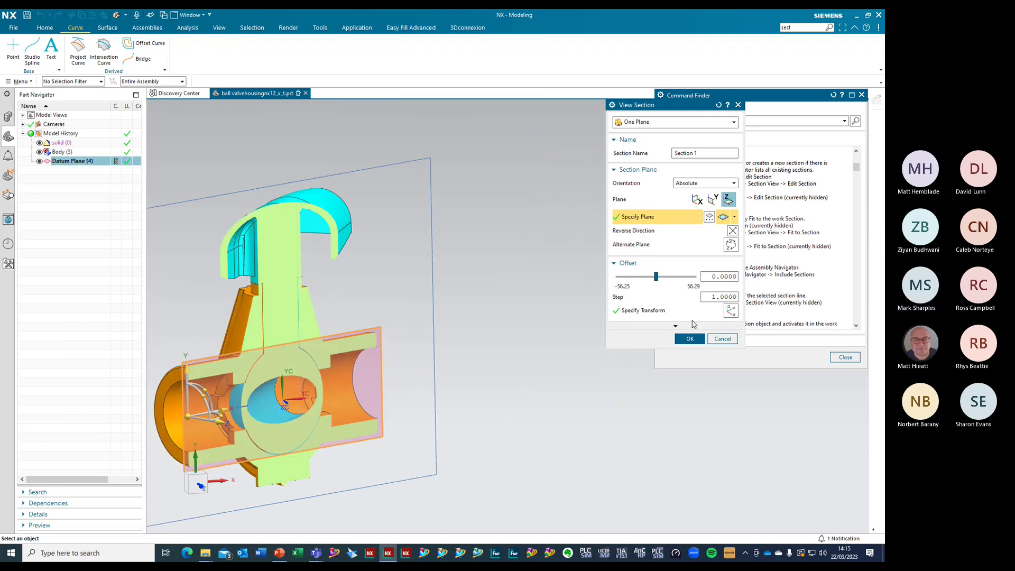
# Apply the section with the cap color option set to Body Color and close the Command Finder
pyautogui.click(675, 326)
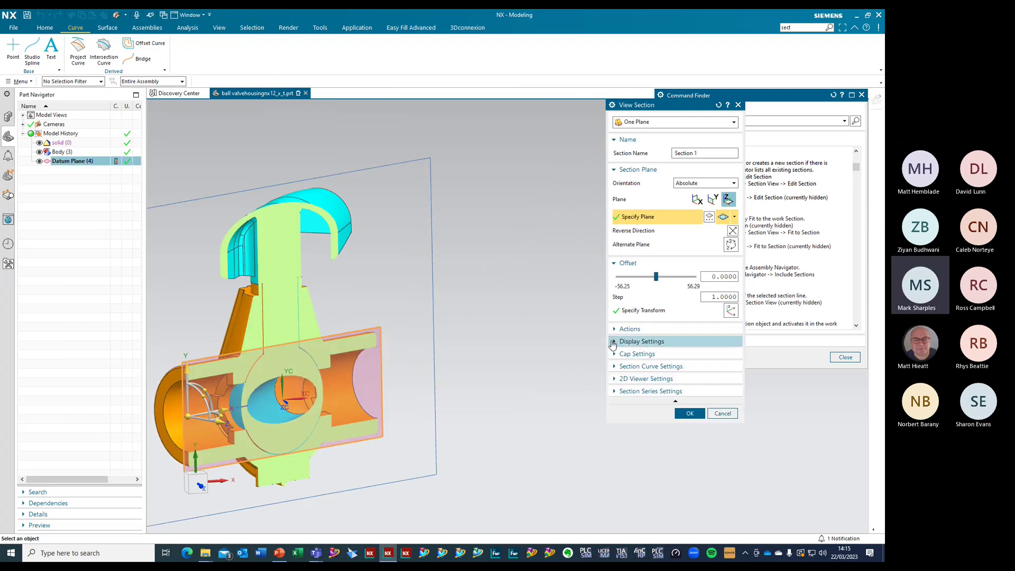
pyautogui.click(612, 344)
pyautogui.click(614, 342)
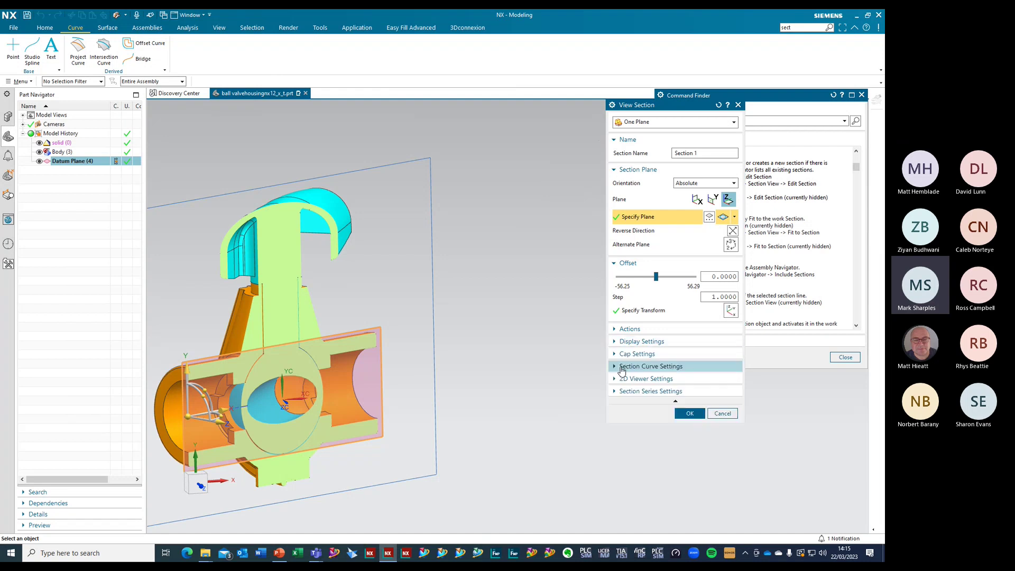
pyautogui.click(616, 354)
pyautogui.click(695, 378)
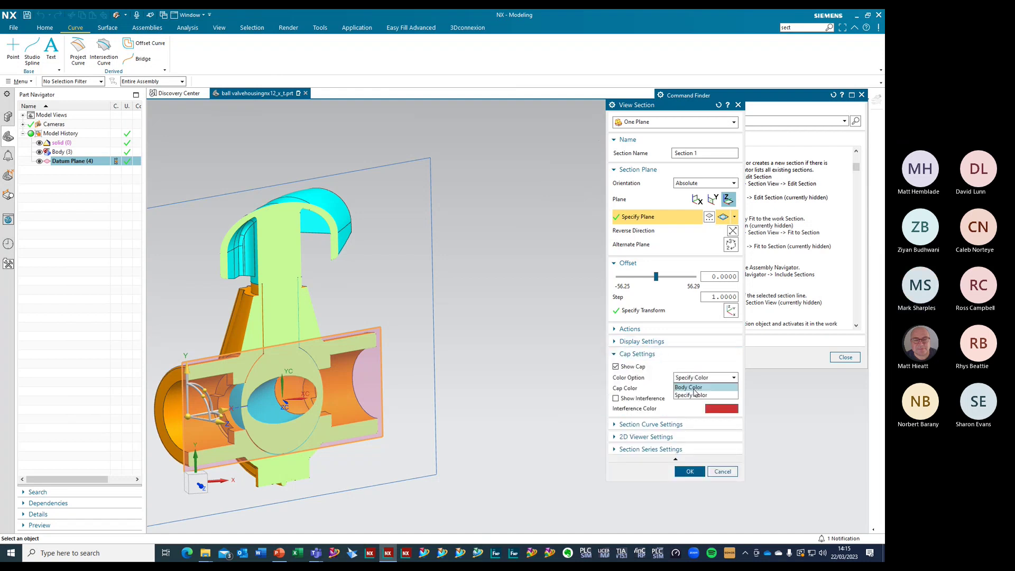
pyautogui.click(695, 389)
pyautogui.click(690, 470)
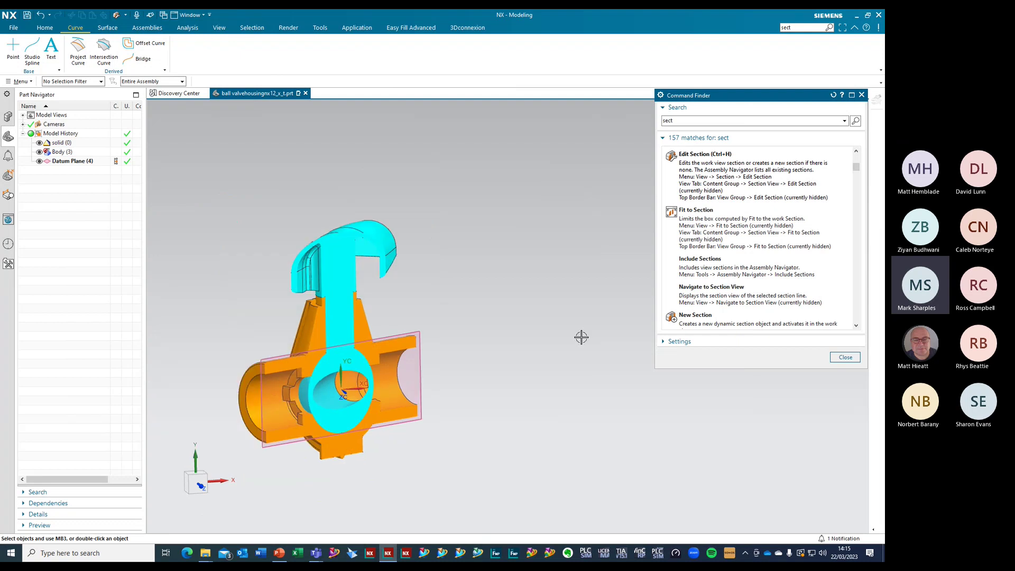
pyautogui.scroll(5, 507, 359)
pyautogui.moveTo(508, 367); pyautogui.dragTo(605, 340, button='middle')
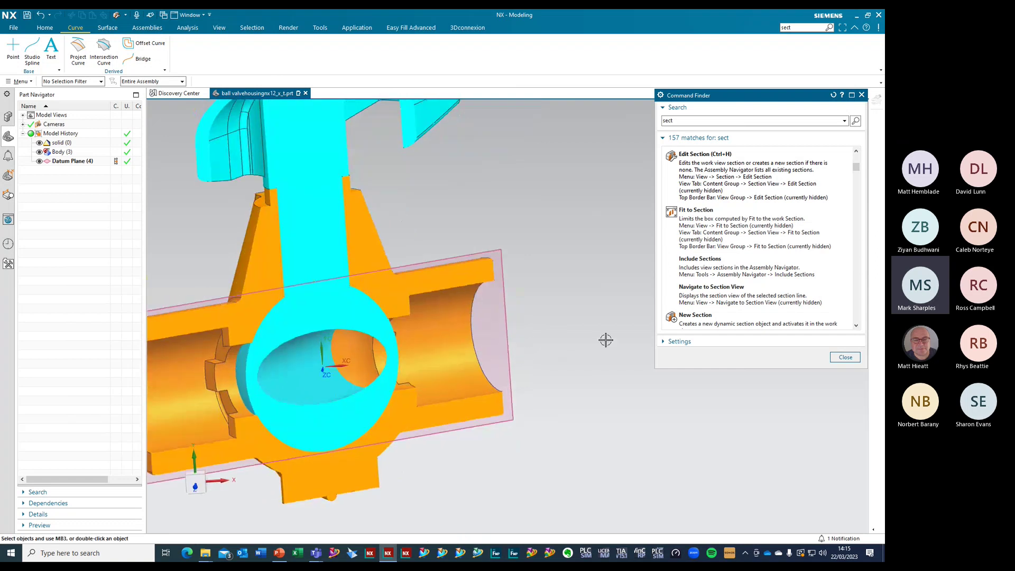
pyautogui.click(844, 357)
pyautogui.scroll(-2, 710, 389)
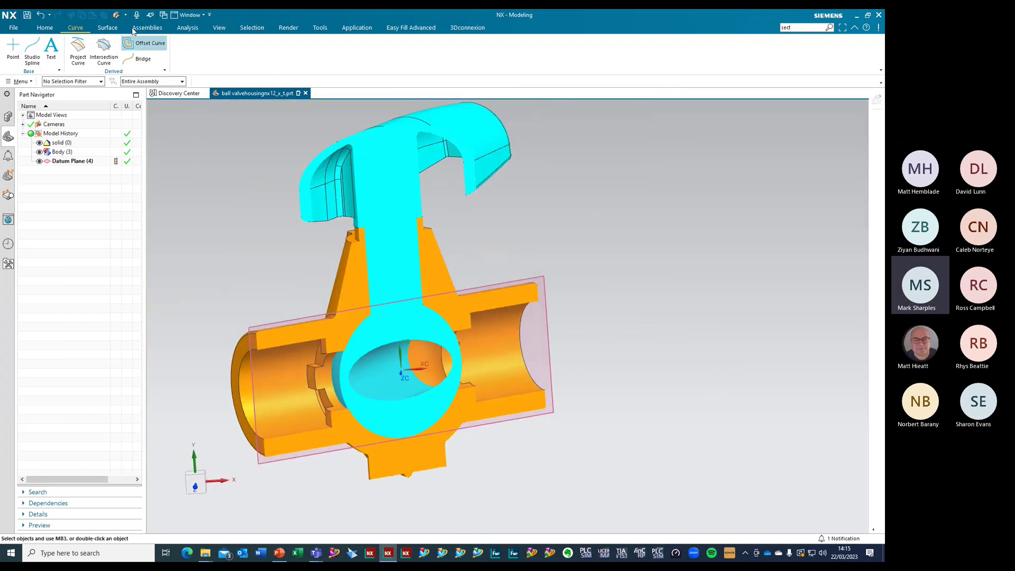
# Enable the View Group and the Utilities Group on the top border bar
pyautogui.click(44, 27)
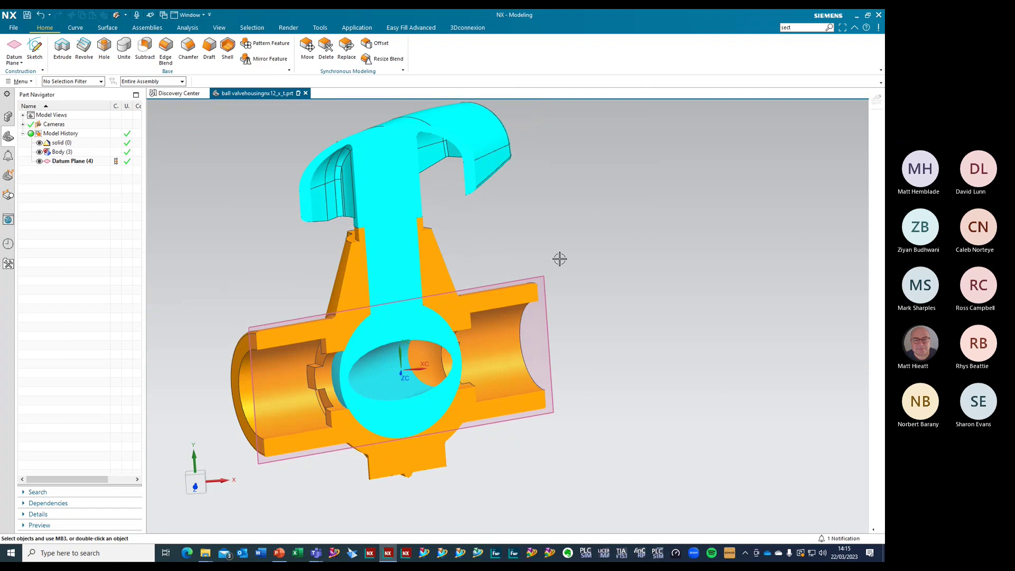
pyautogui.click(880, 83)
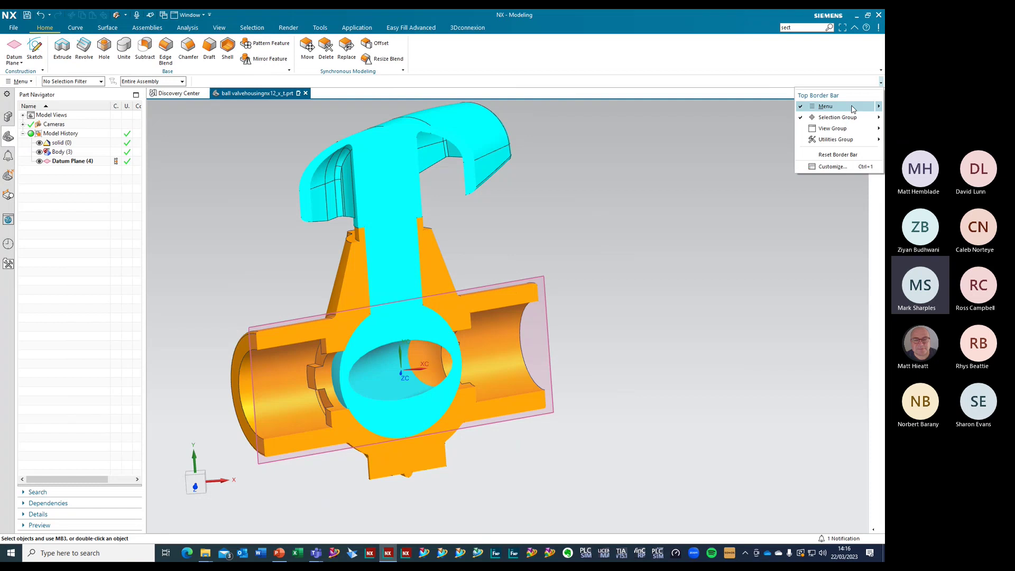
pyautogui.click(804, 129)
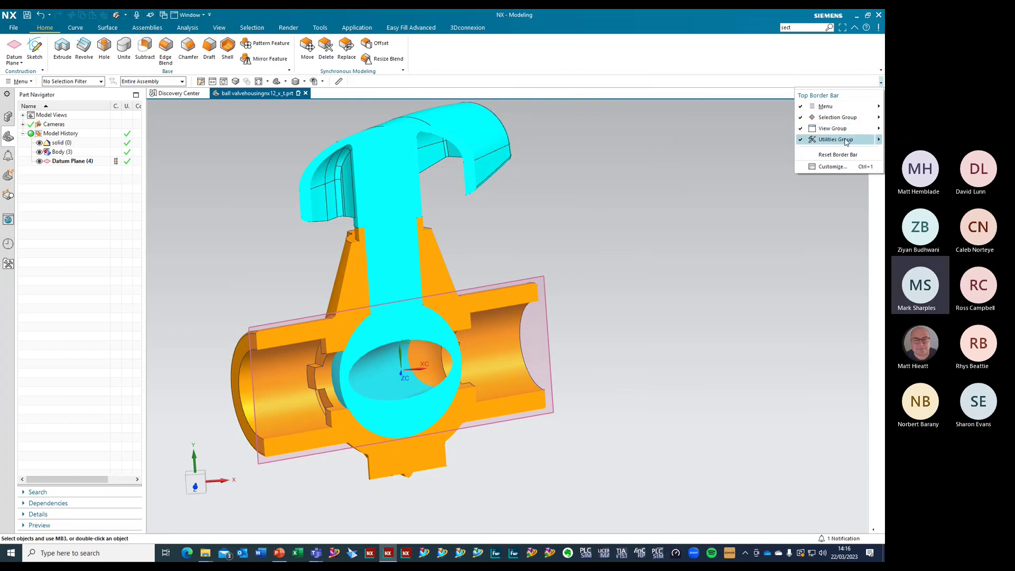
pyautogui.moveTo(850, 139)
pyautogui.click(686, 371)
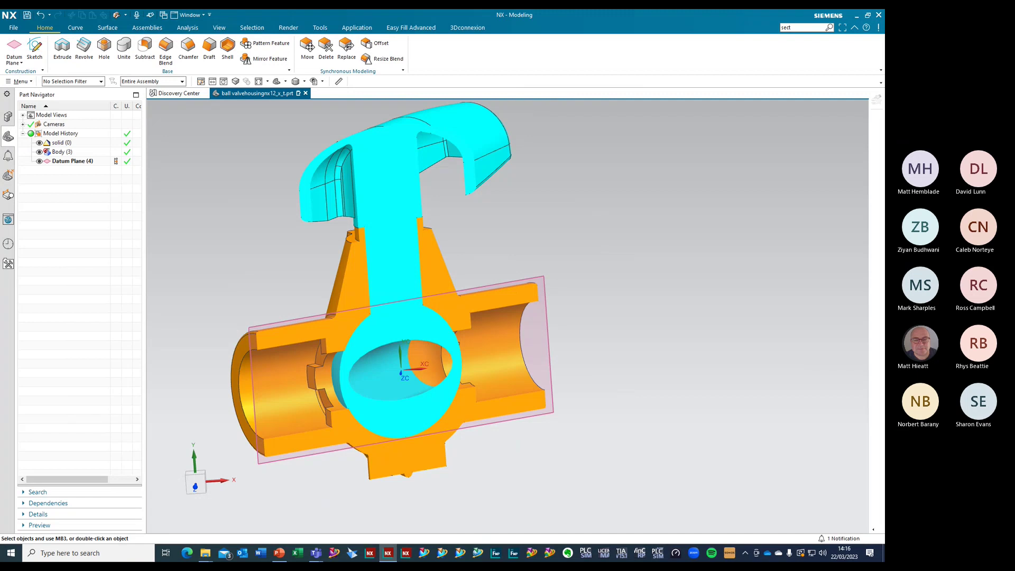
# Exit the current NX session without saving the changes to the valve housing part
pyautogui.click(14, 28)
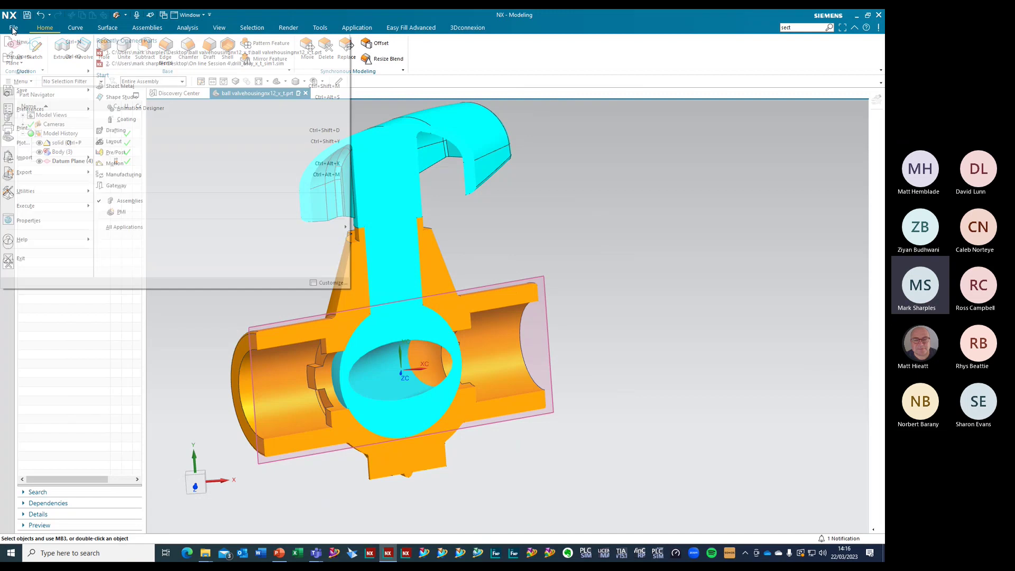
pyautogui.click(28, 258)
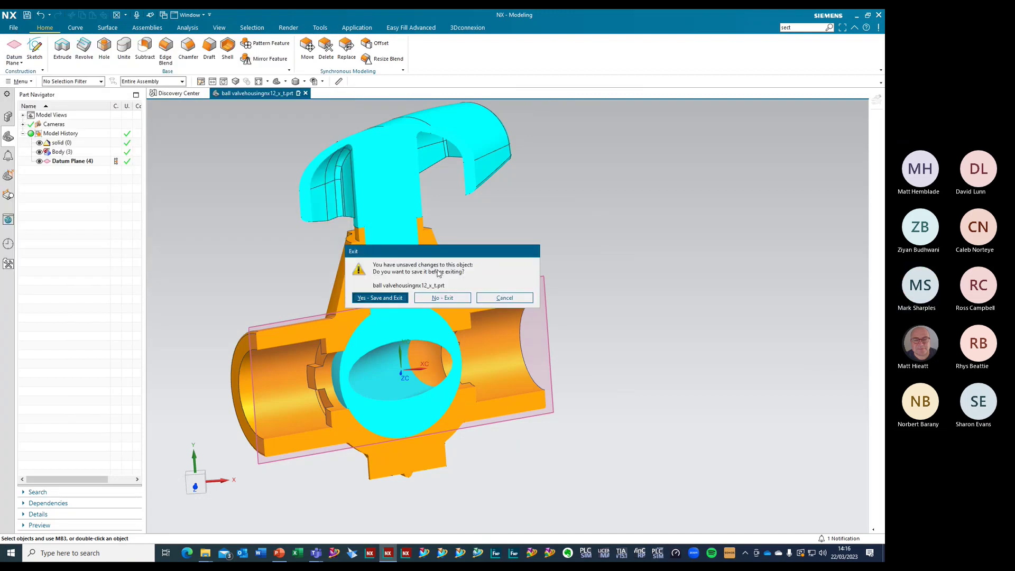
pyautogui.click(447, 299)
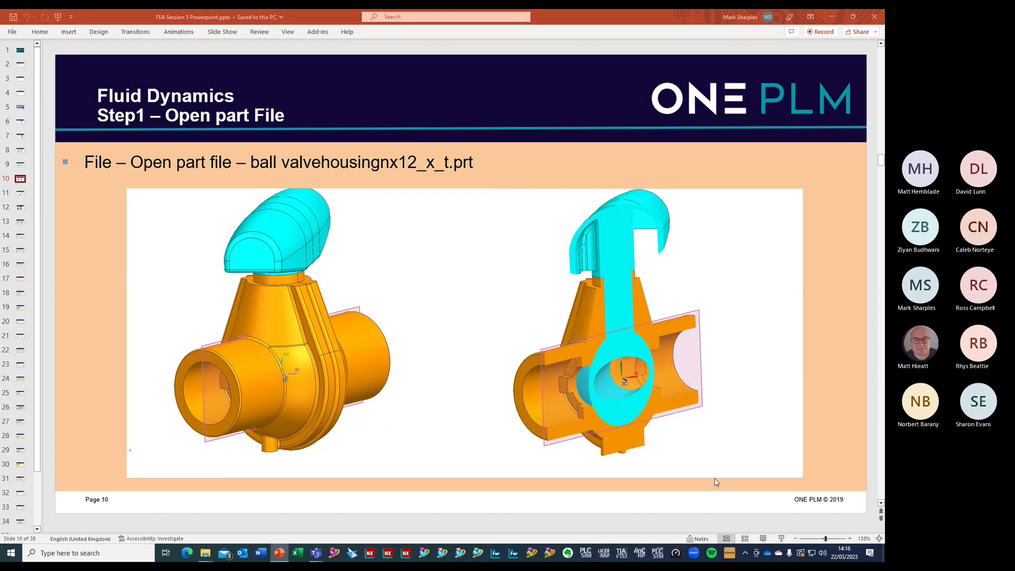
# Switch to the other NX installation, open ball valvehousingnx12_x_t.prt and bring up the view commands
pyautogui.click(369, 553)
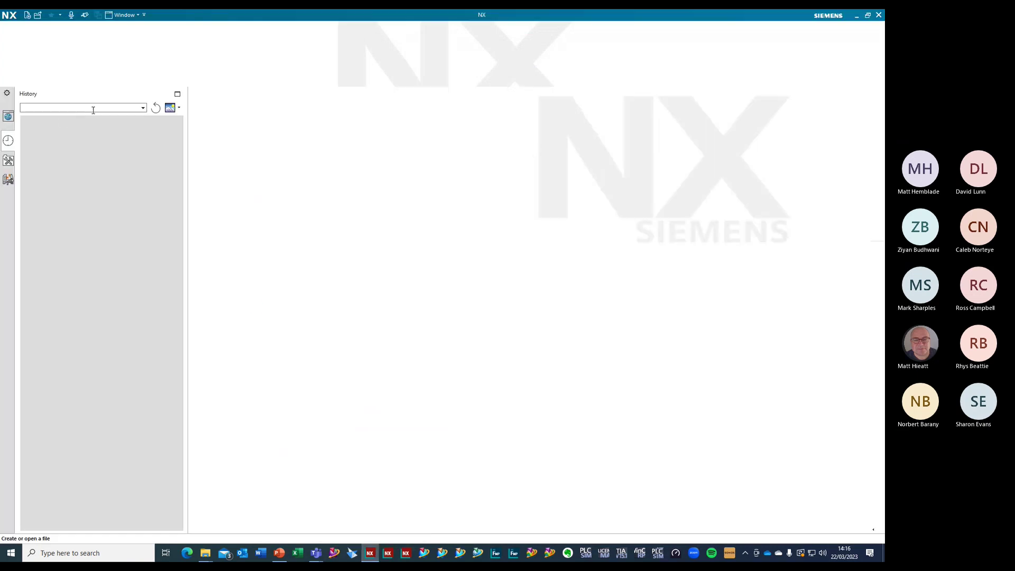
pyautogui.click(32, 49)
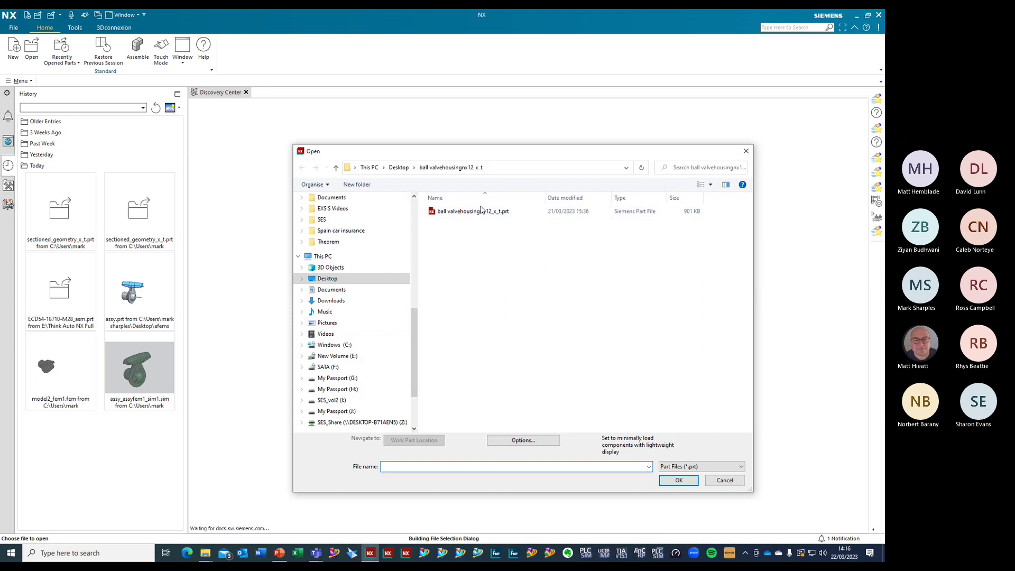
pyautogui.doubleClick(479, 212)
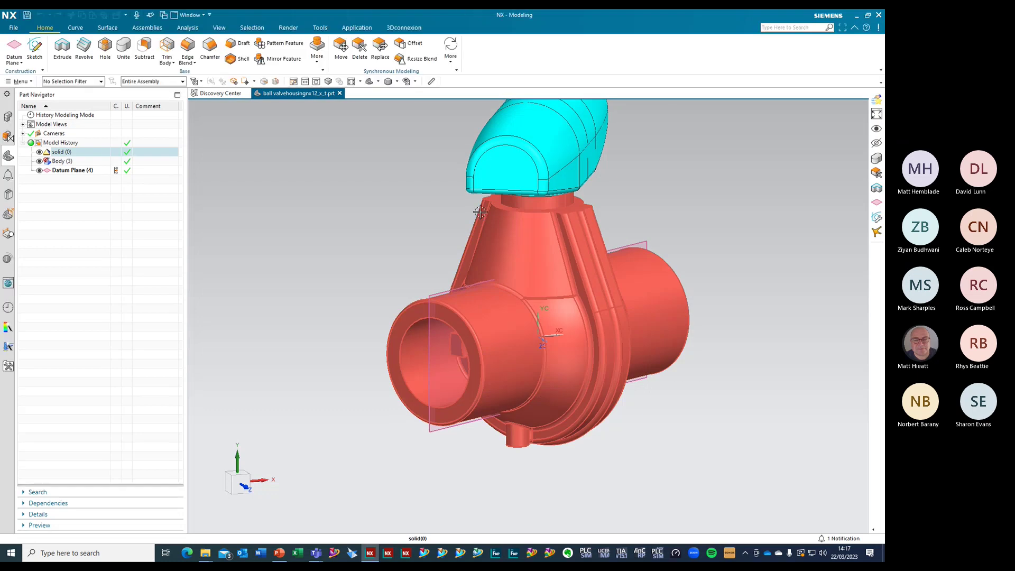
pyautogui.click(218, 27)
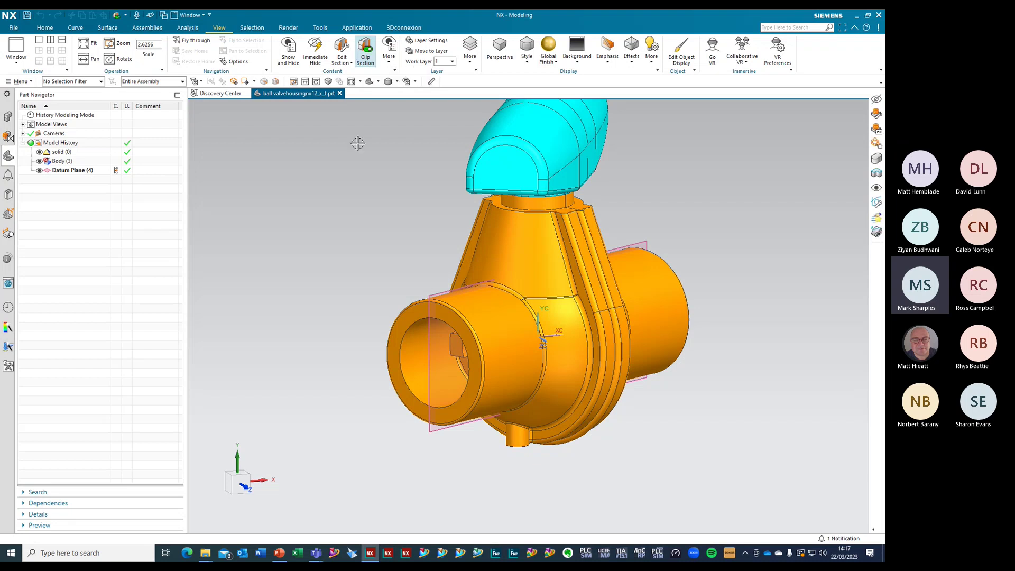
# Section the valve through Datum Plane (4) with the cap color option set to Body Color, and switch the section clipping off again
pyautogui.click(341, 47)
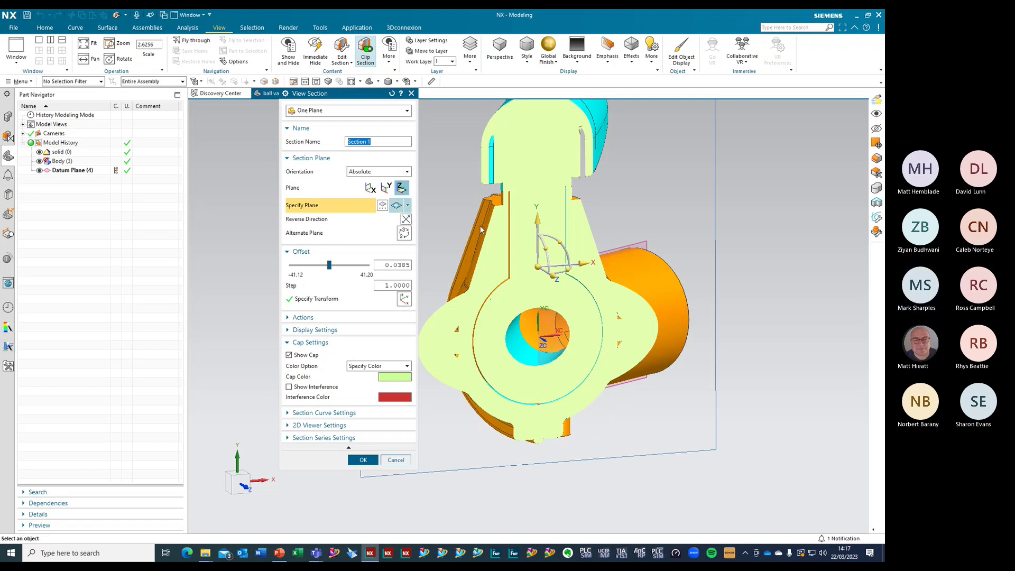
pyautogui.click(647, 242)
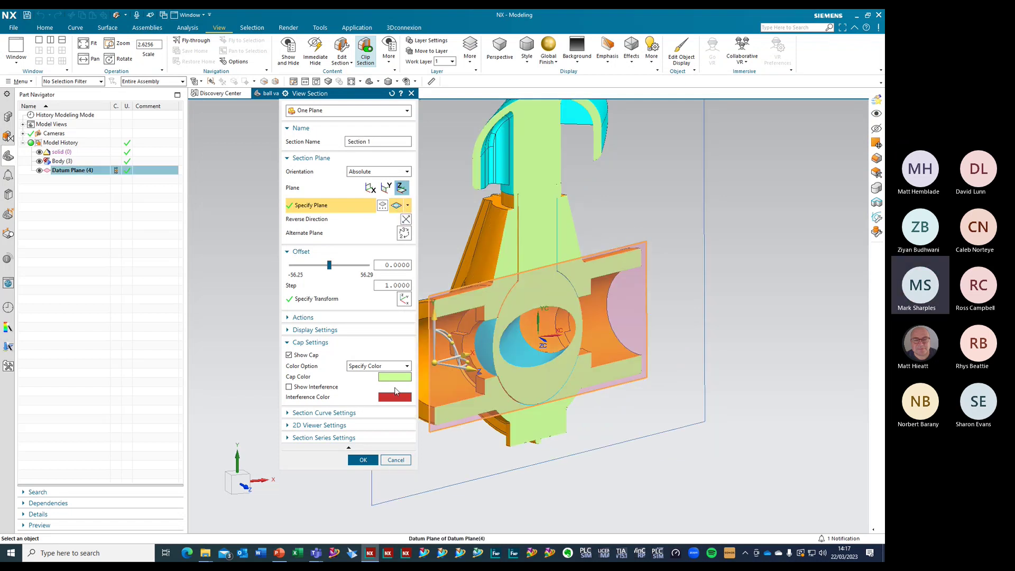
pyautogui.click(396, 366)
pyautogui.click(364, 375)
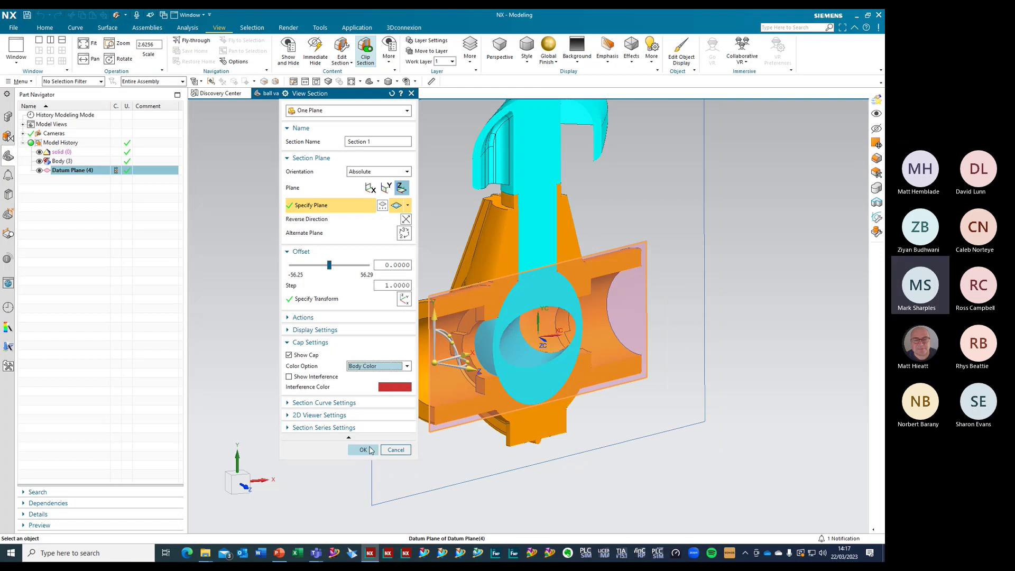
pyautogui.click(363, 450)
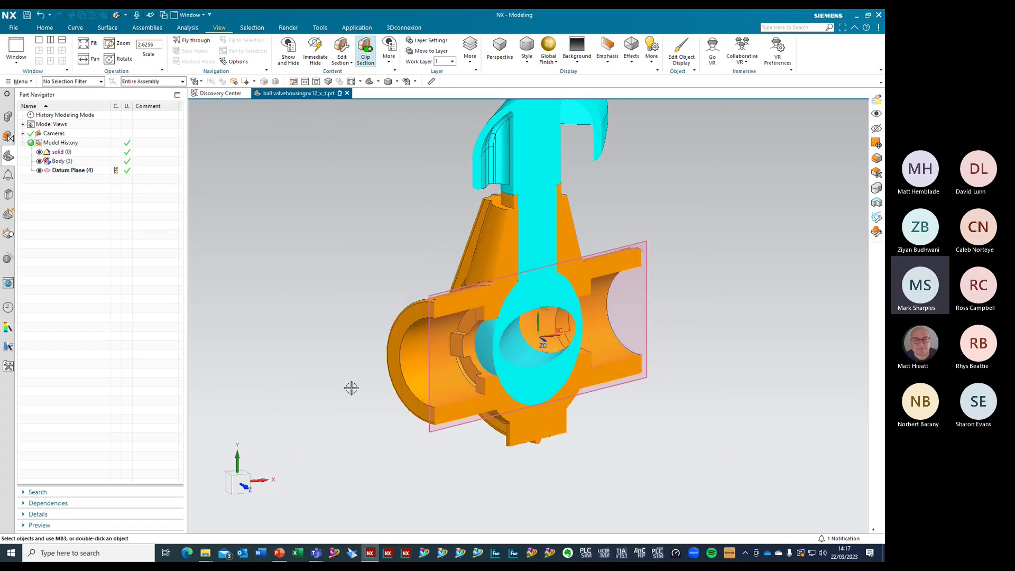
pyautogui.click(365, 57)
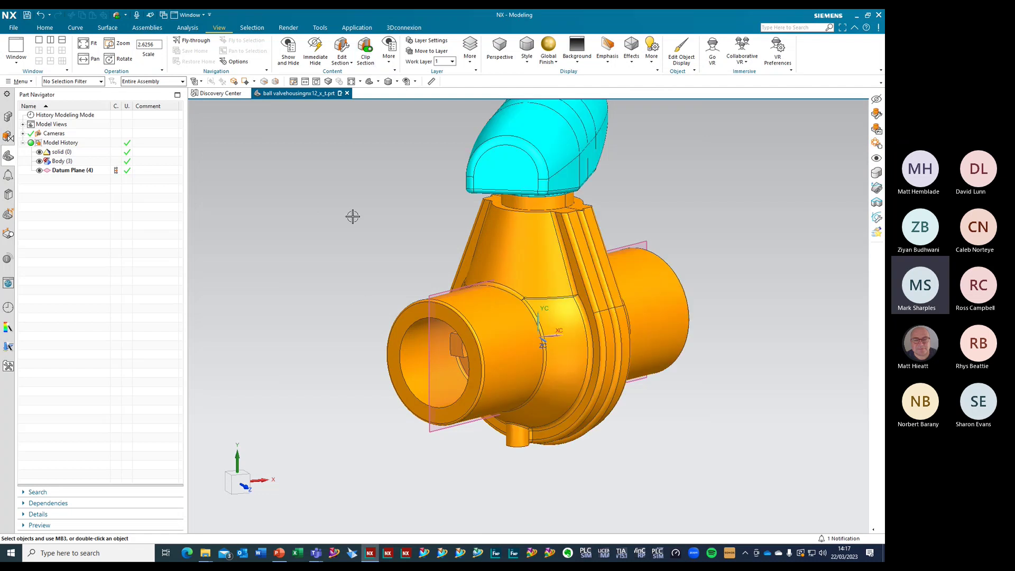
pyautogui.moveTo(351, 215)
pyautogui.mouseDown(button='middle')
pyautogui.moveTo(329, 218)
pyautogui.moveTo(339, 217)
pyautogui.mouseUp(button='middle')
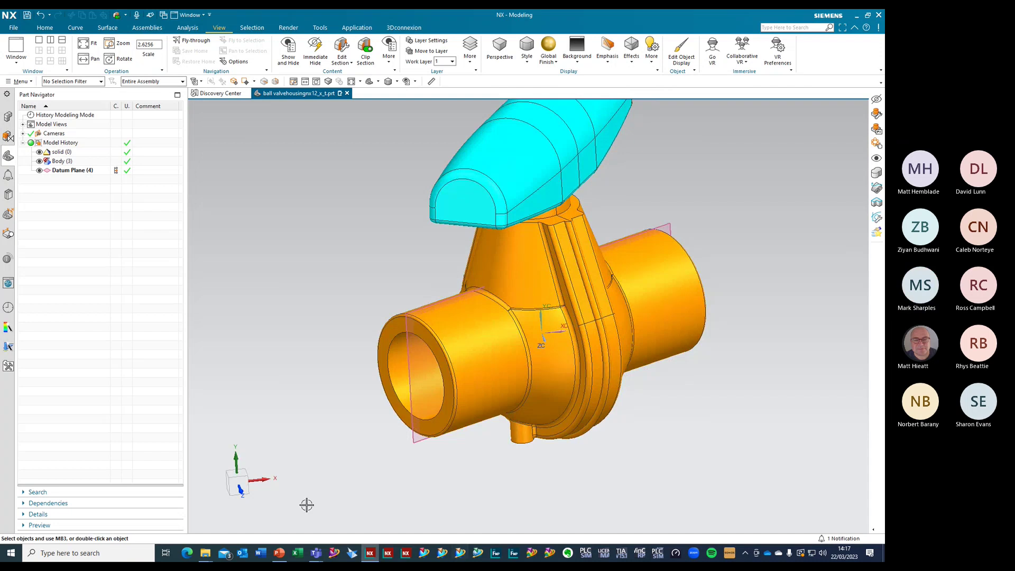
# Switch to the PowerPoint presentation and read slide 11 on the fluid dynamics simulation process
pyautogui.click(282, 555)
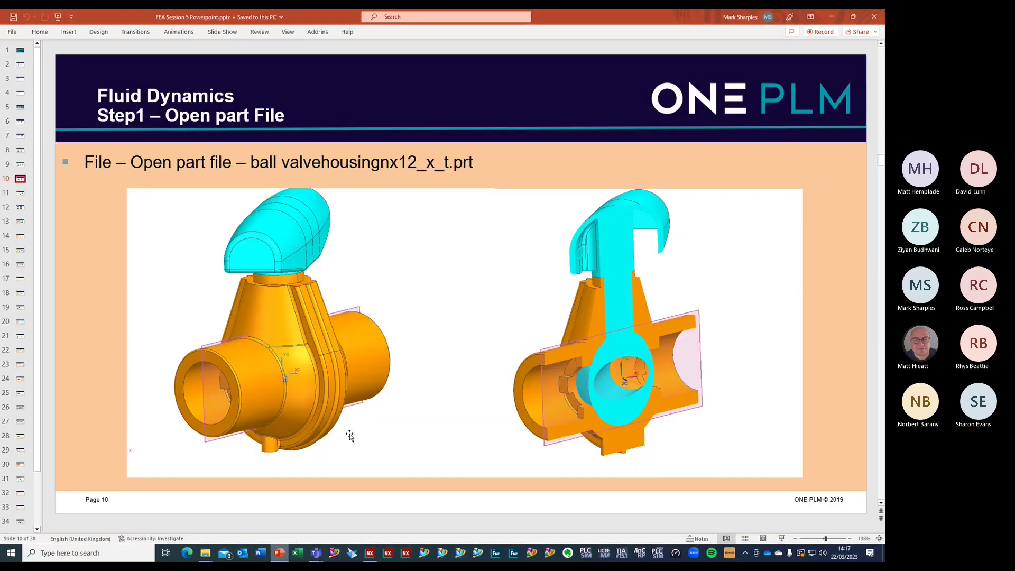
pyautogui.click(21, 196)
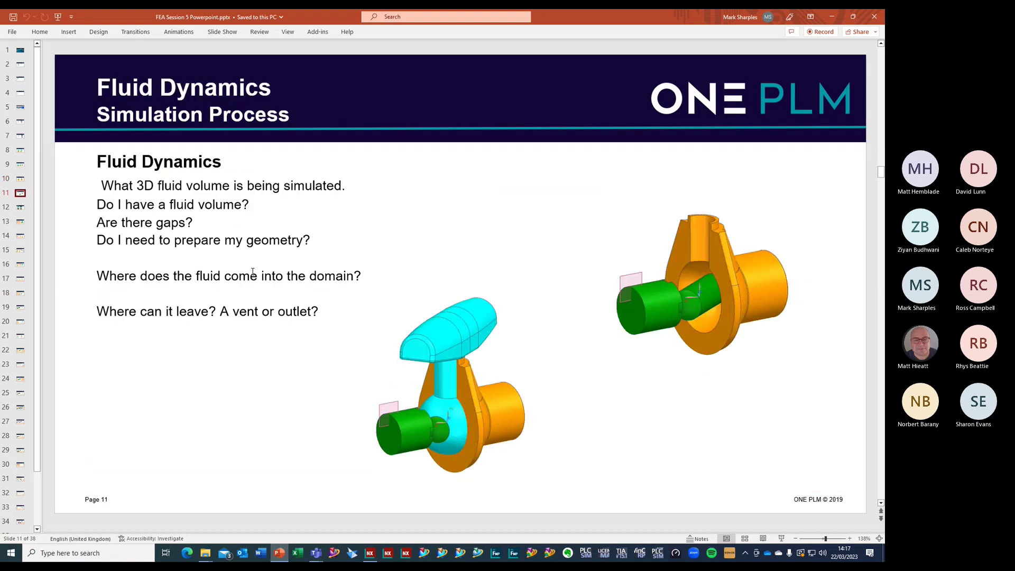
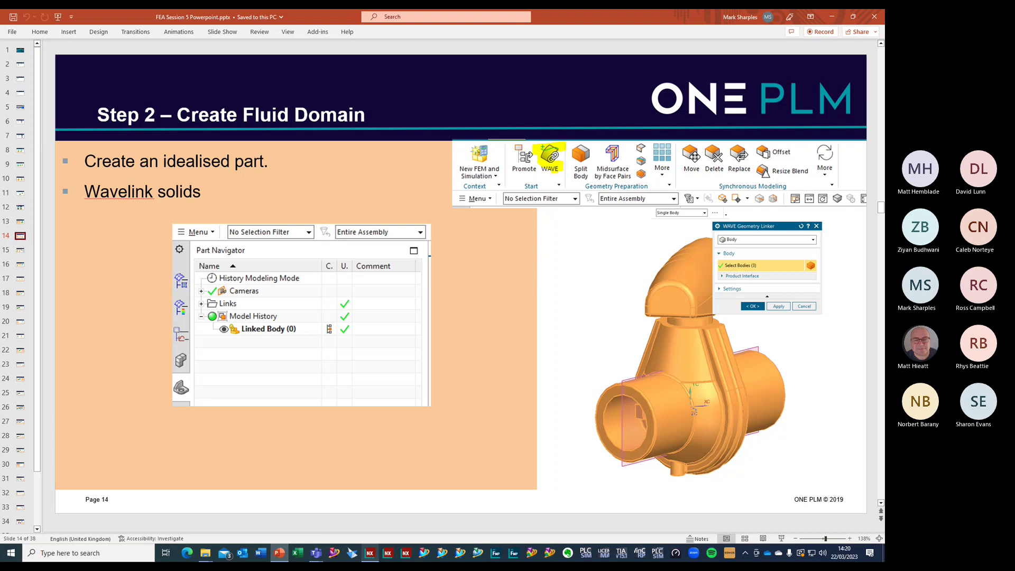
# Switch back to NX and take the valve housing part into the Pre/Post application
pyautogui.click(369, 553)
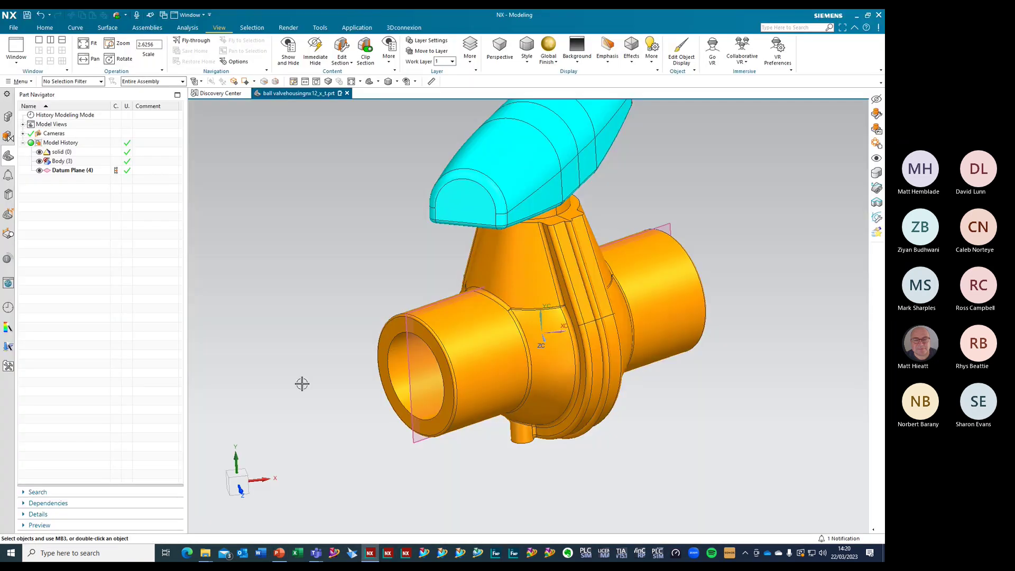
pyautogui.click(357, 27)
pyautogui.click(289, 44)
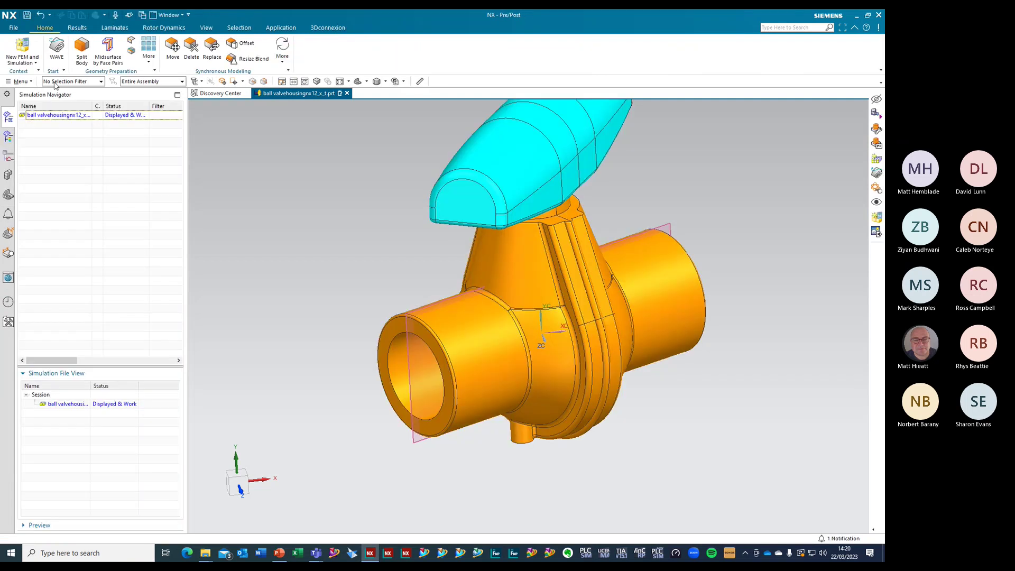
# Create a new idealized part of the valve housing with the proposed file name and dismiss the idealized part warning
pyautogui.click(36, 63)
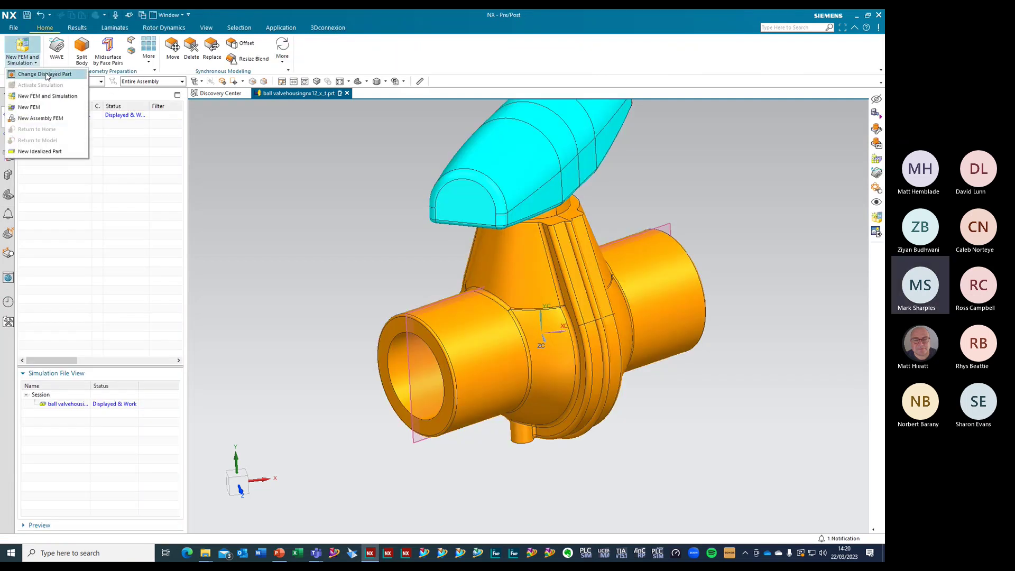
pyautogui.click(55, 158)
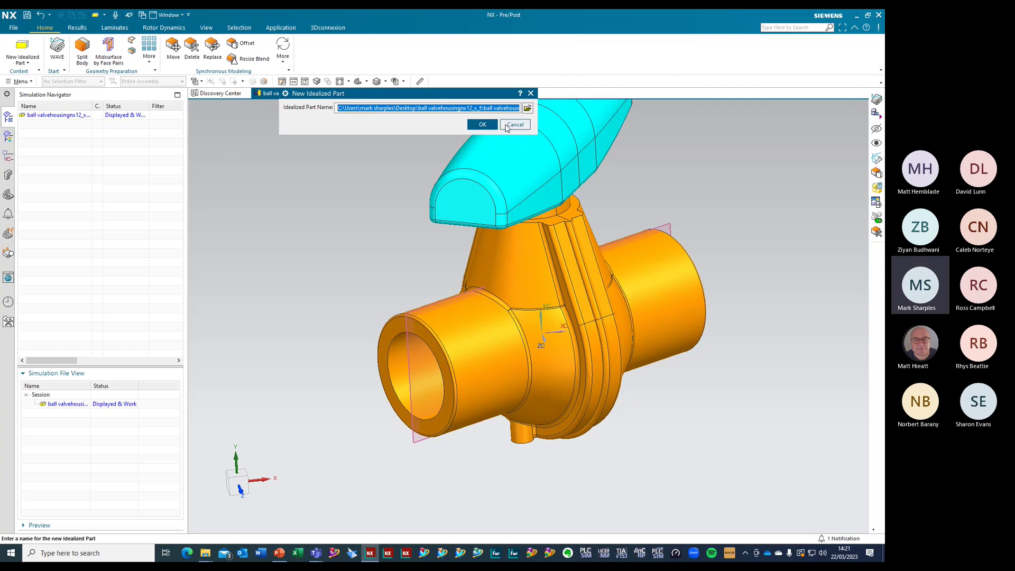
pyautogui.click(482, 124)
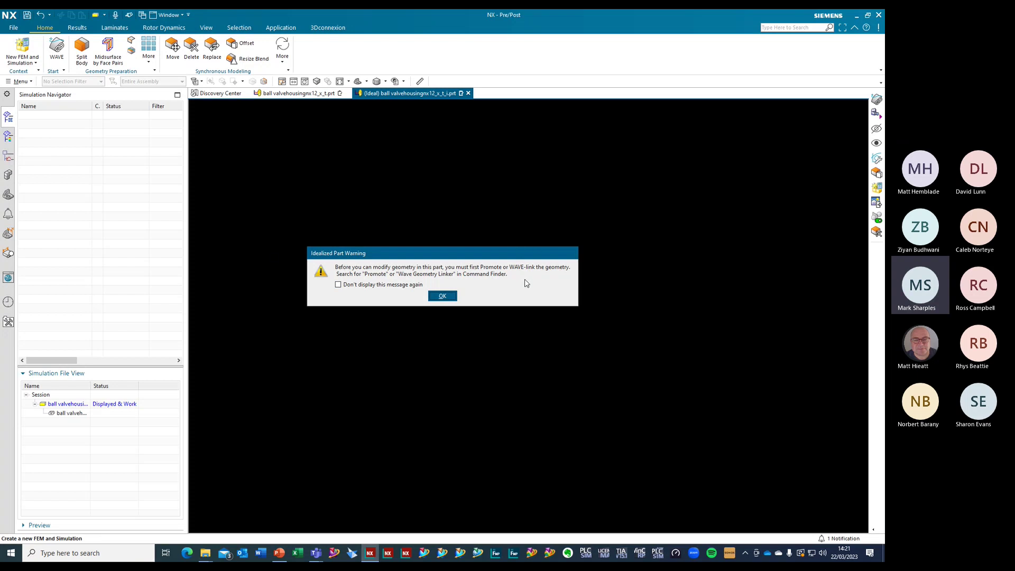
pyautogui.click(443, 296)
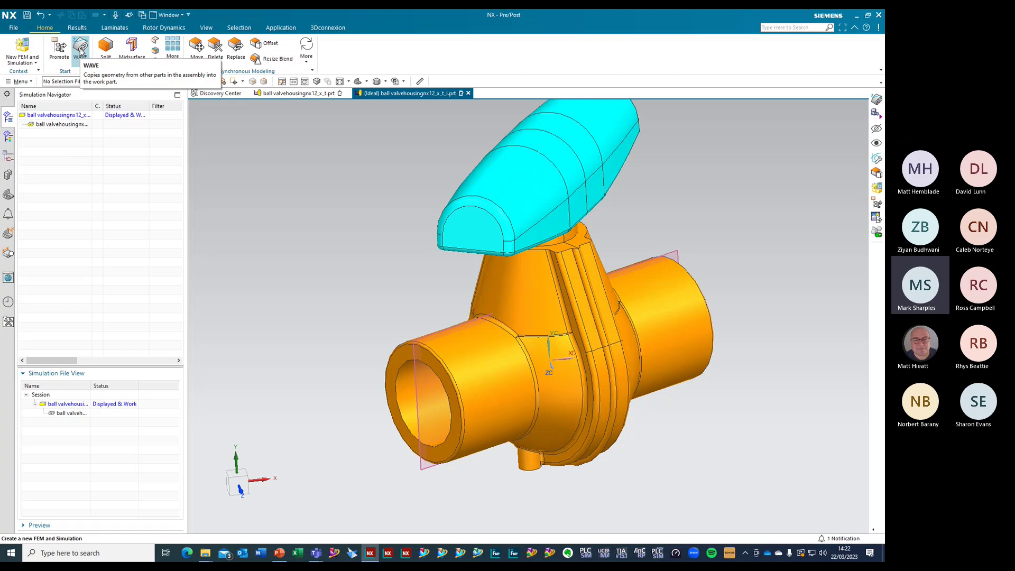
# WAVE-link the two housing bodies and the handle body into the idealized part
pyautogui.click(80, 54)
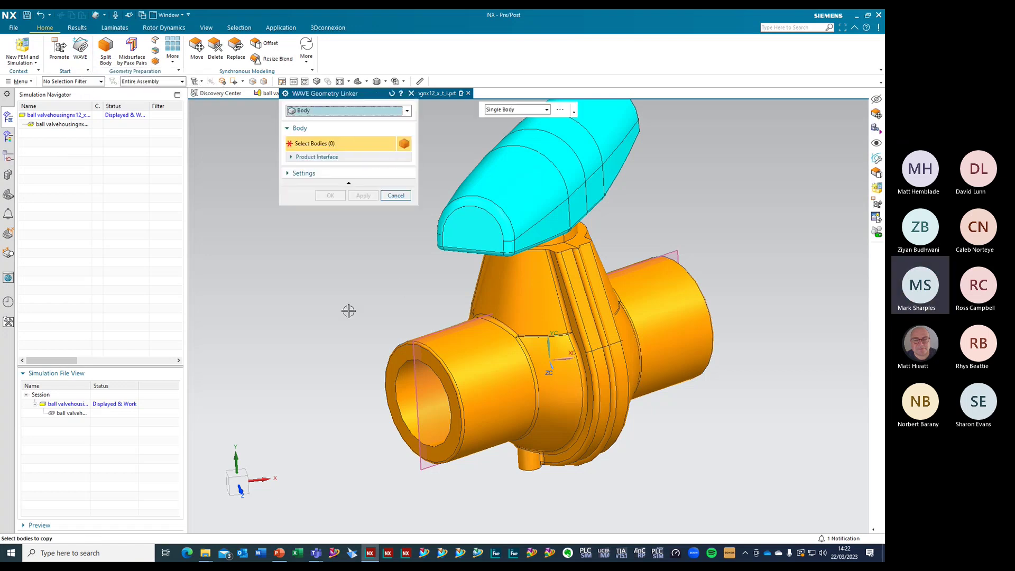
pyautogui.click(465, 382)
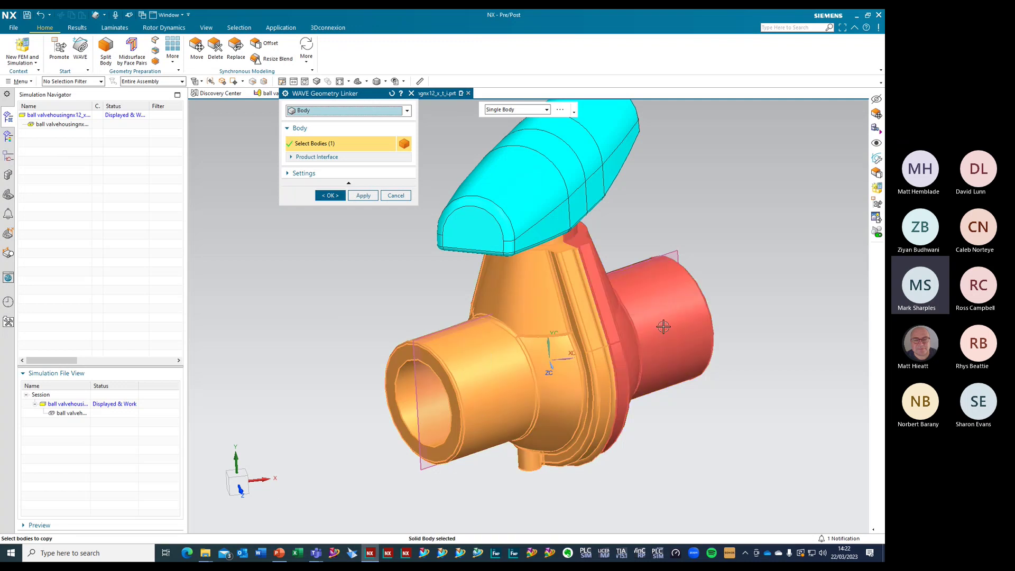
pyautogui.click(658, 330)
pyautogui.click(581, 171)
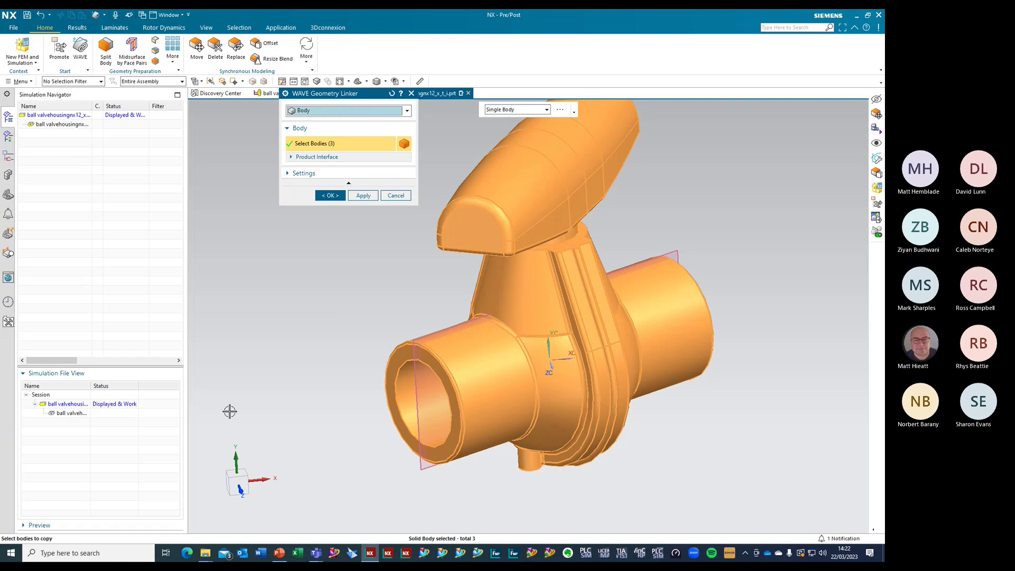
pyautogui.click(331, 196)
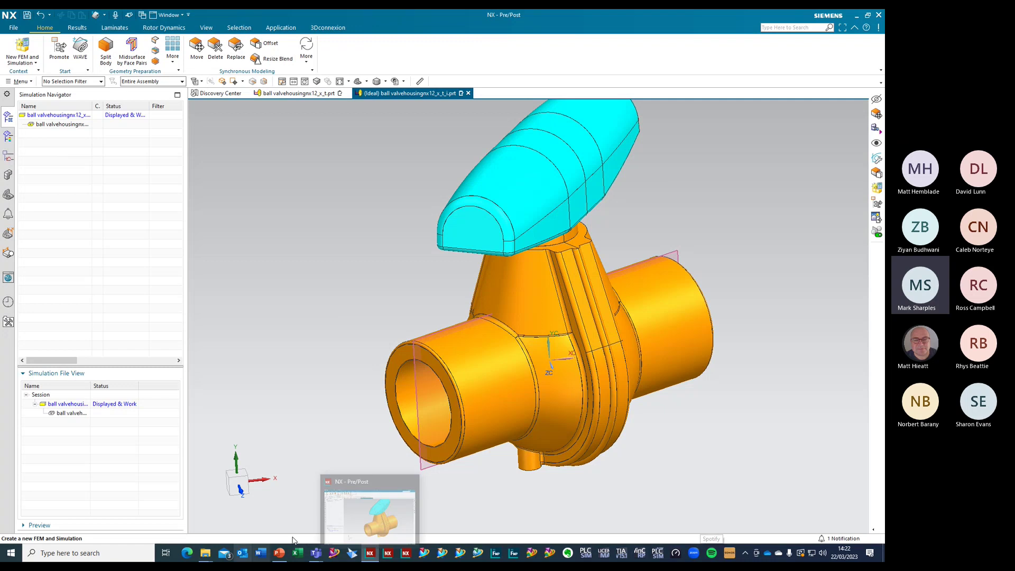
# Switch to PowerPoint and read slide 15 on hiding the base part bodies and moving the solids to layer 50
pyautogui.click(280, 553)
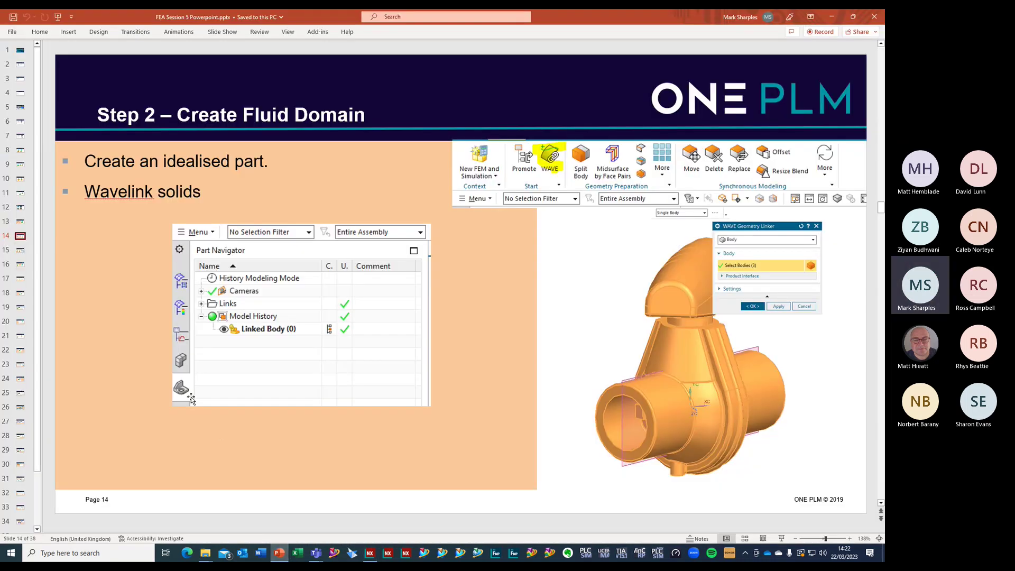
pyautogui.click(21, 250)
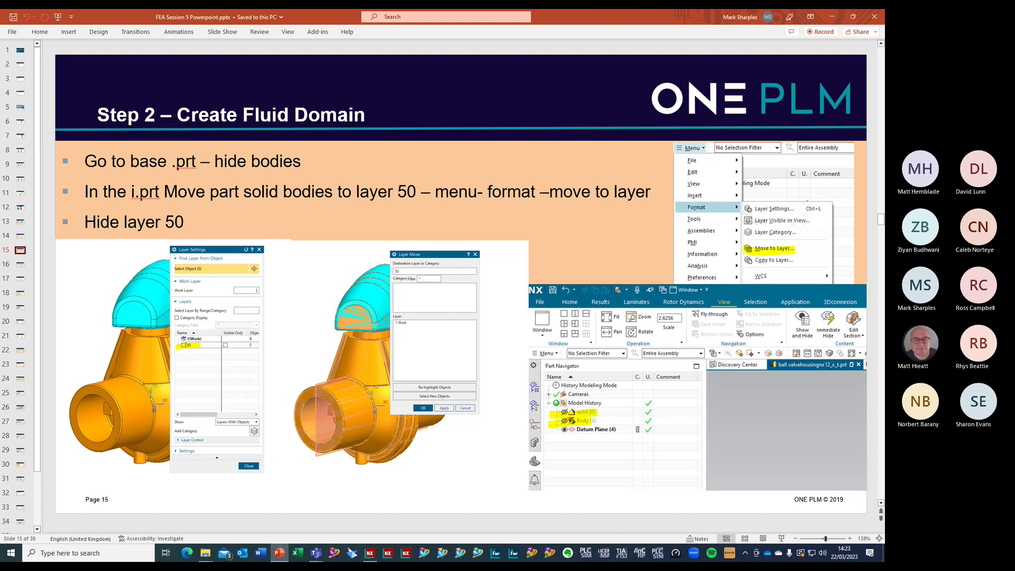
# Return to NX, make the base part ball valvehousingnx12_x_t.prt the displayed part and bring up its model history
pyautogui.click(370, 552)
pyautogui.doubleClick(61, 412)
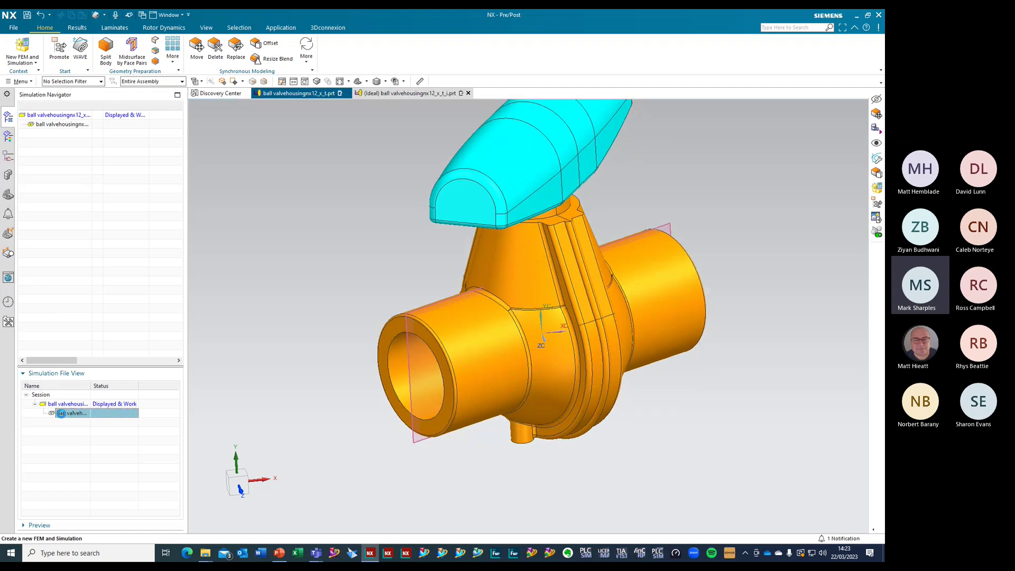
pyautogui.click(8, 196)
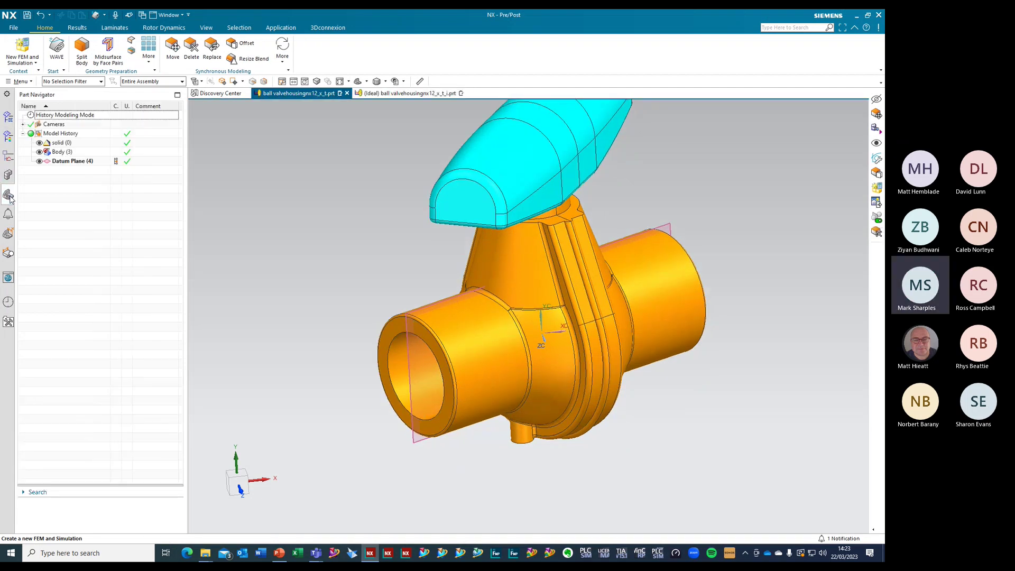
# Hide the solid (0) and Body (3) features in the base part
pyautogui.click(65, 143)
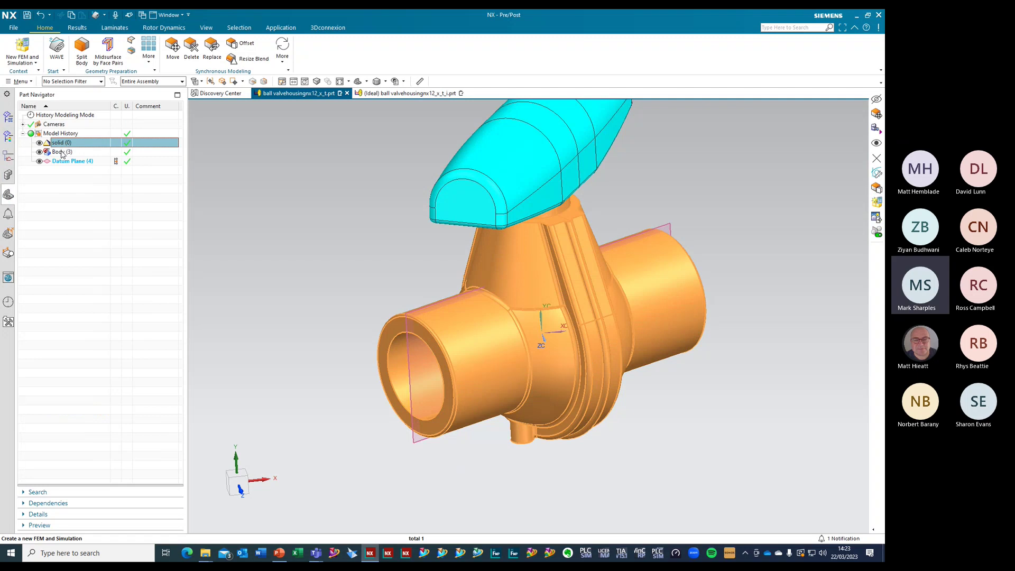
pyautogui.keyDown('ctrl'); pyautogui.click(62, 153); pyautogui.keyUp('ctrl')
pyautogui.rightClick(62, 152)
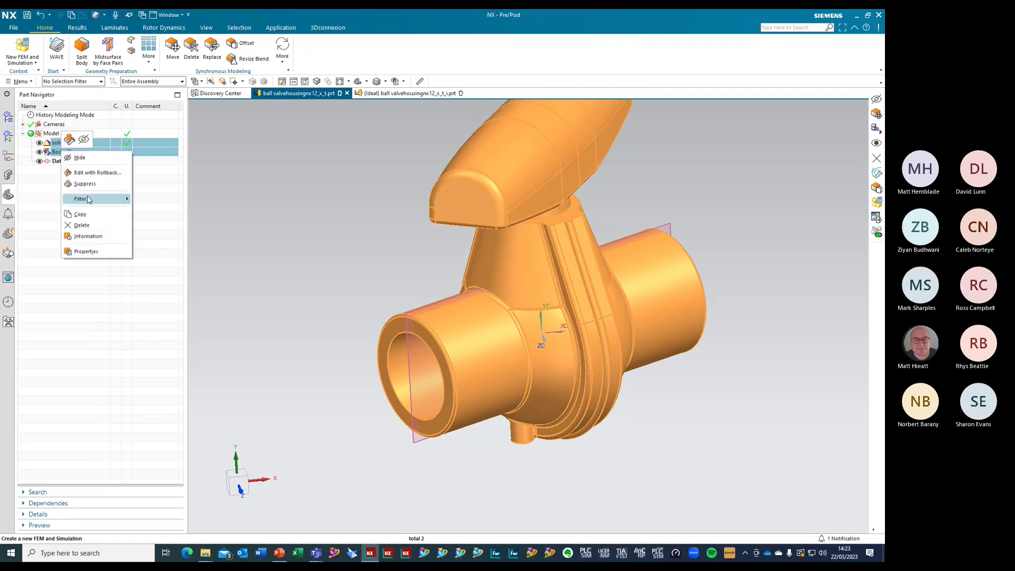
pyautogui.click(85, 158)
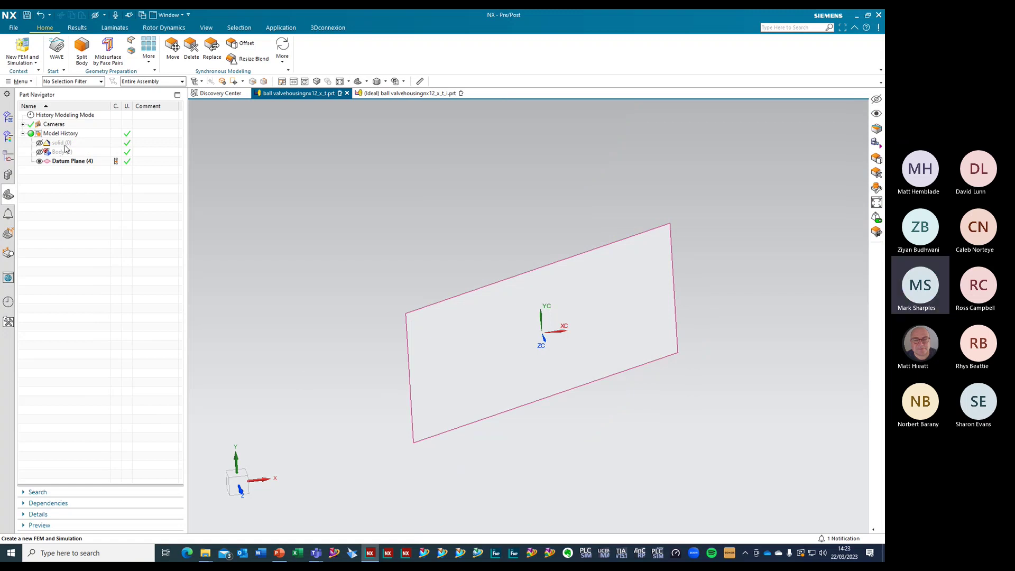
# Show the hidden solid (0) and Body (3) features of the base part again
pyautogui.click(68, 143)
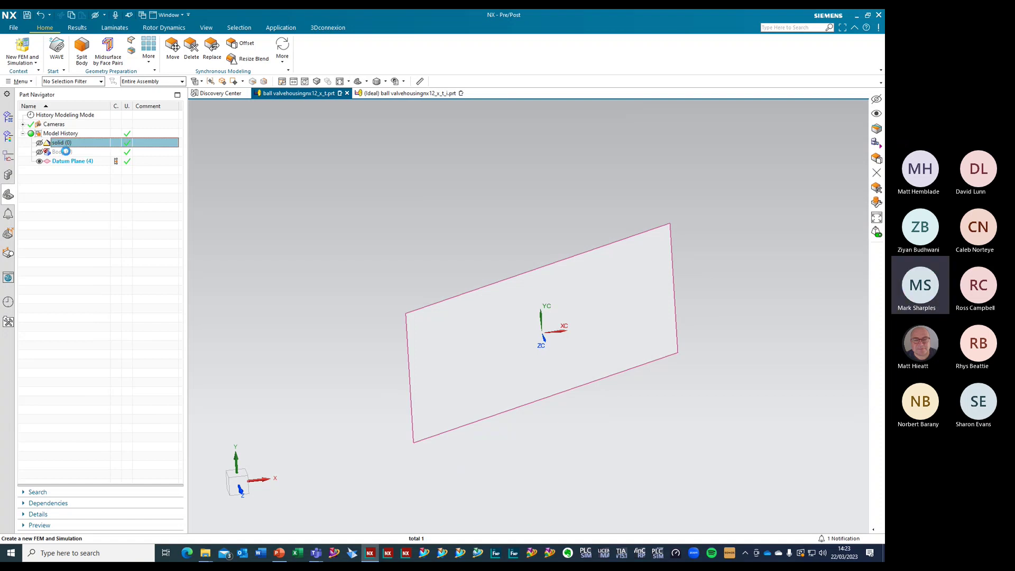
pyautogui.keyDown('ctrl'); pyautogui.click(59, 152); pyautogui.keyUp('ctrl')
pyautogui.rightClick(66, 152)
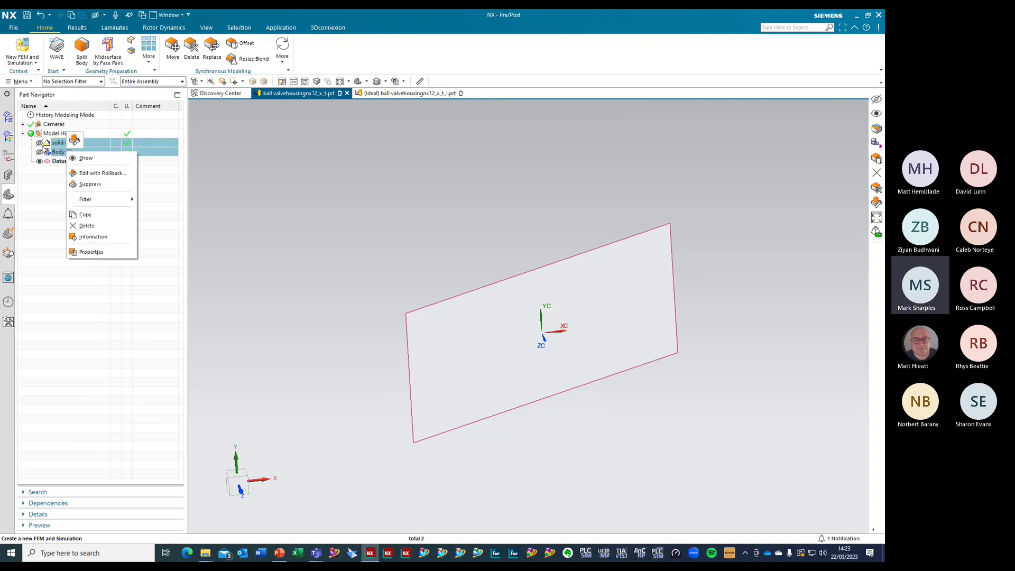
pyautogui.click(40, 151)
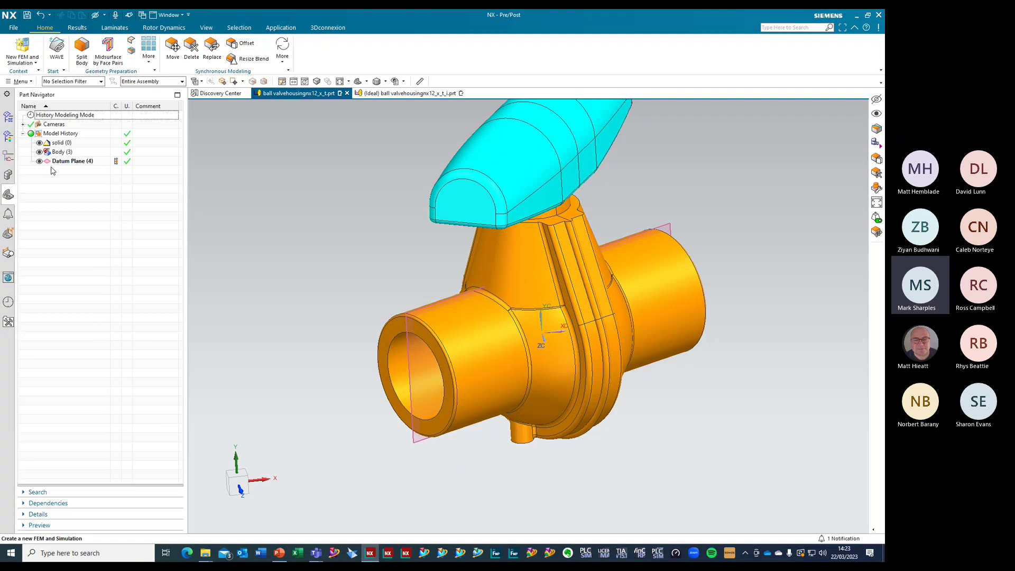
# Move the base part's three solid bodies to layer 50, using the Solid Body selection filter to pick them
pyautogui.click(32, 82)
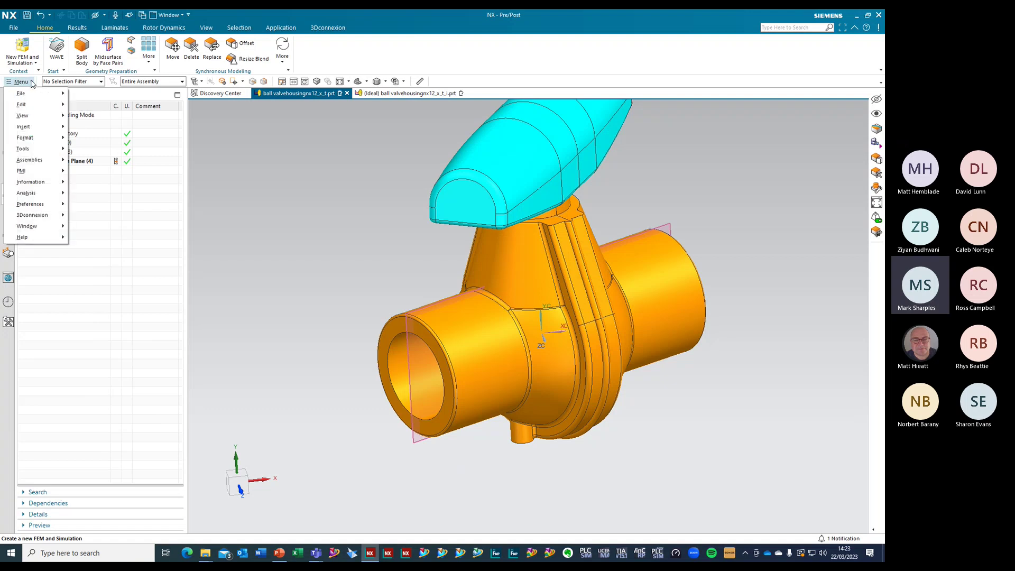
pyautogui.moveTo(33, 146)
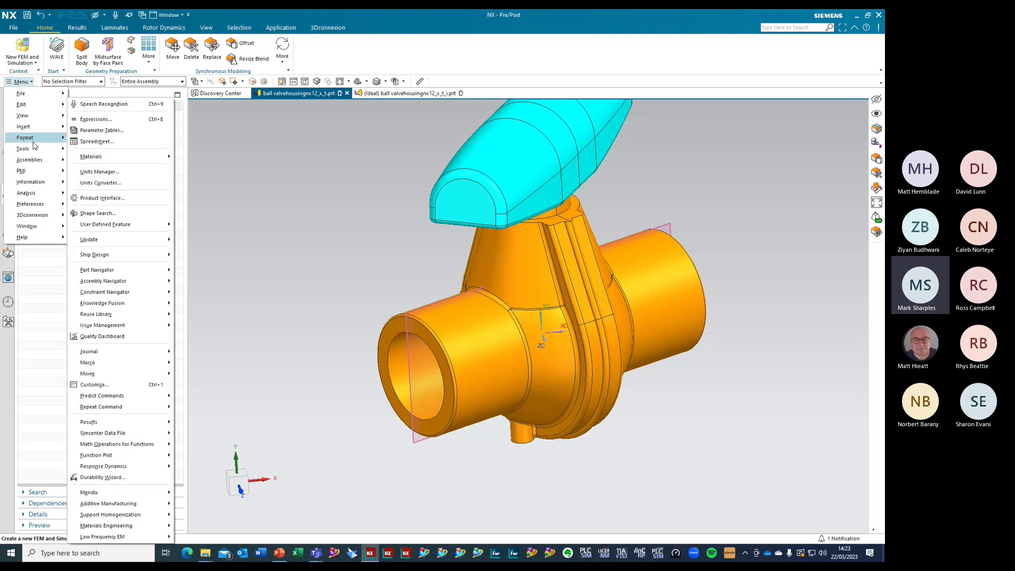
pyautogui.click(114, 189)
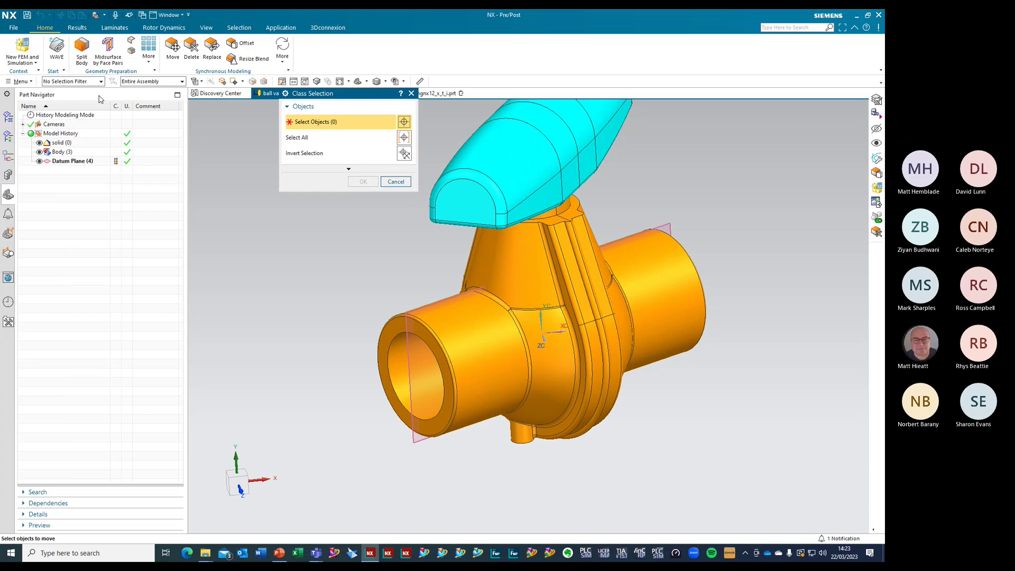
pyautogui.click(84, 82)
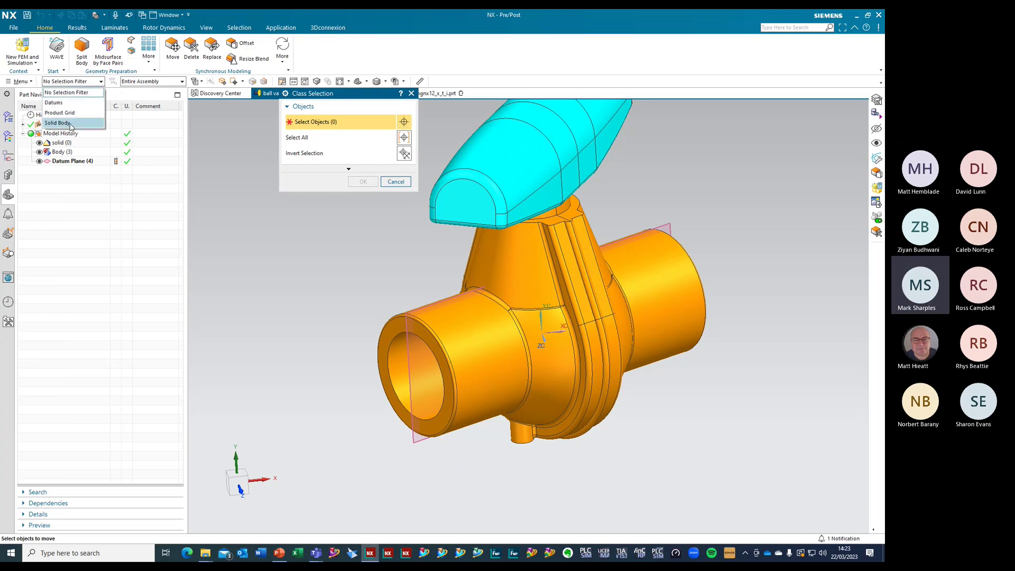
pyautogui.click(57, 122)
pyautogui.click(548, 167)
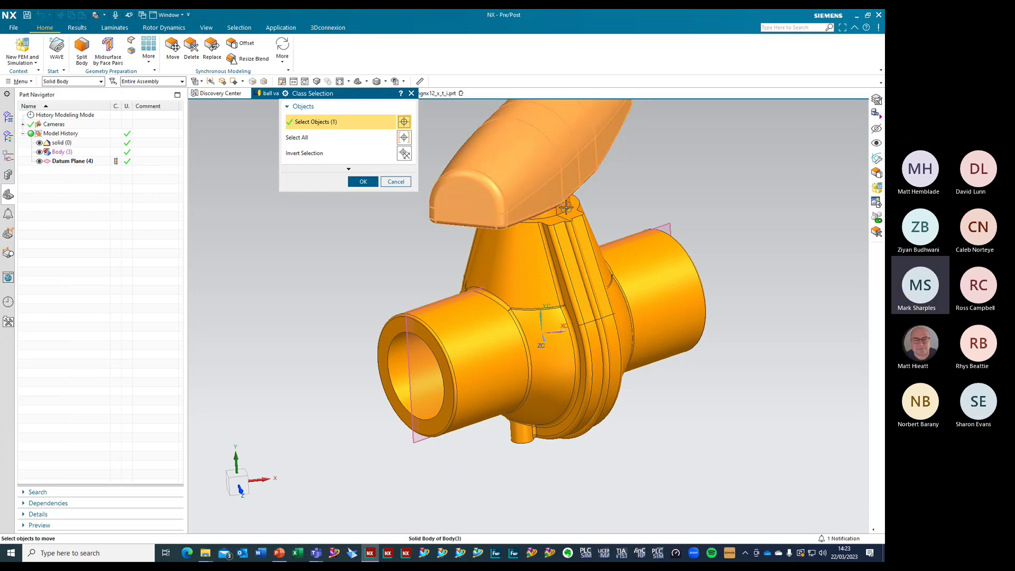
pyautogui.click(528, 313)
pyautogui.moveTo(528, 313); pyautogui.dragTo(625, 376, button='middle')
pyautogui.click(562, 362)
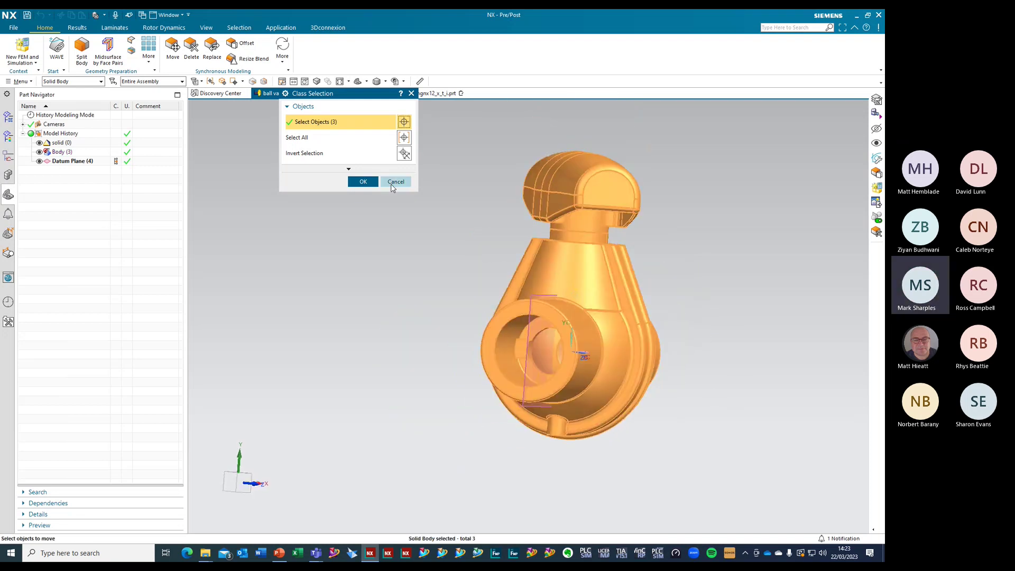
pyautogui.click(363, 181)
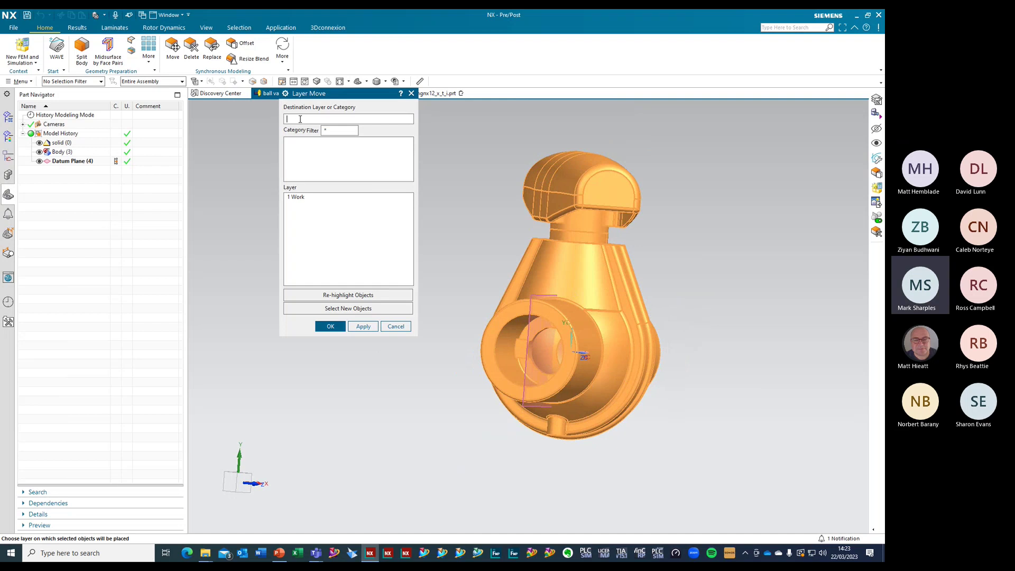
pyautogui.press('Return')
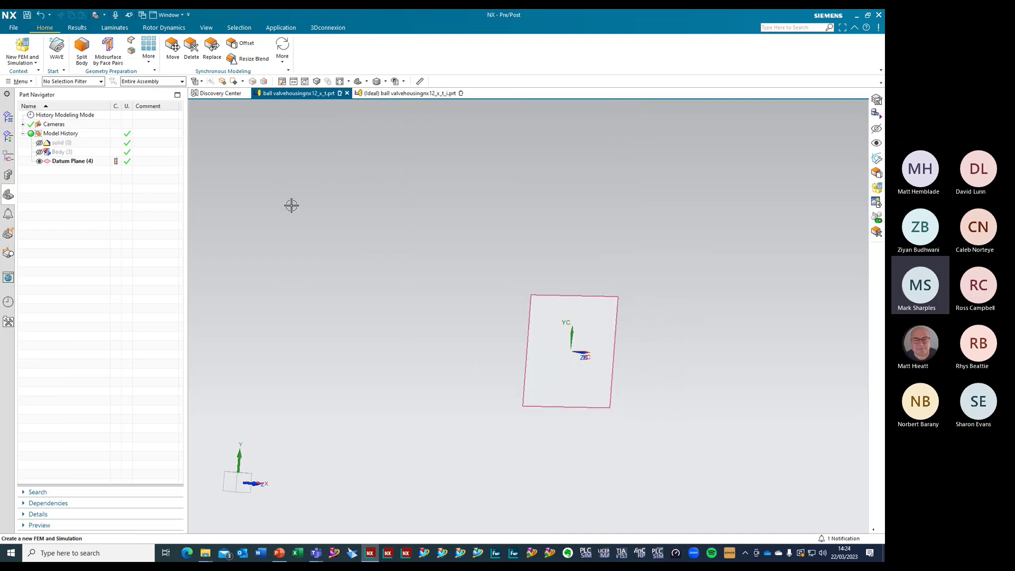
# Check the moved bodies by toggling layer 50 on and off in the base part's layer settings
pyautogui.hotkey('ctrl', 'l')
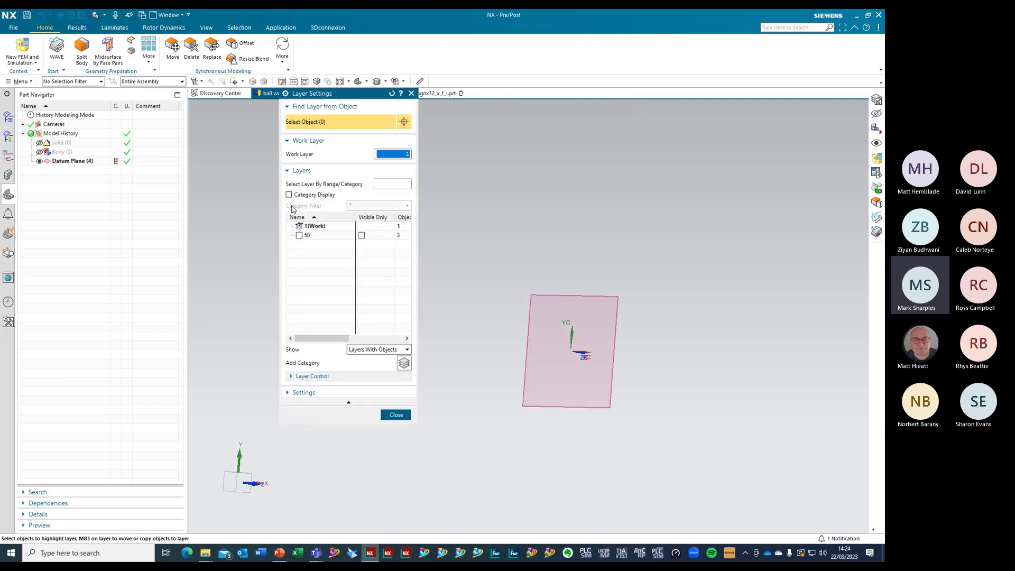
pyautogui.click(300, 236)
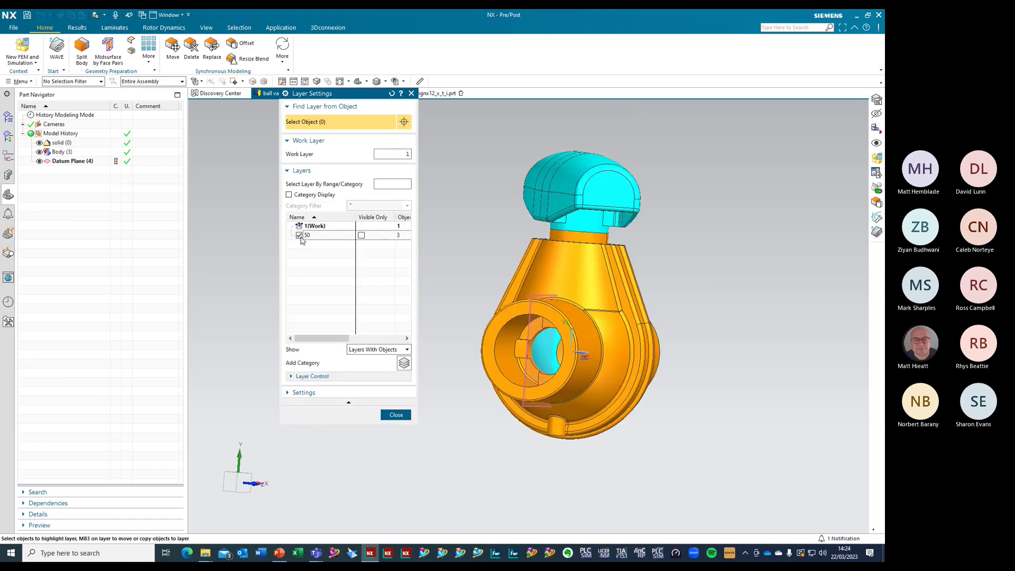
pyautogui.click(300, 236)
pyautogui.click(300, 235)
pyautogui.click(300, 236)
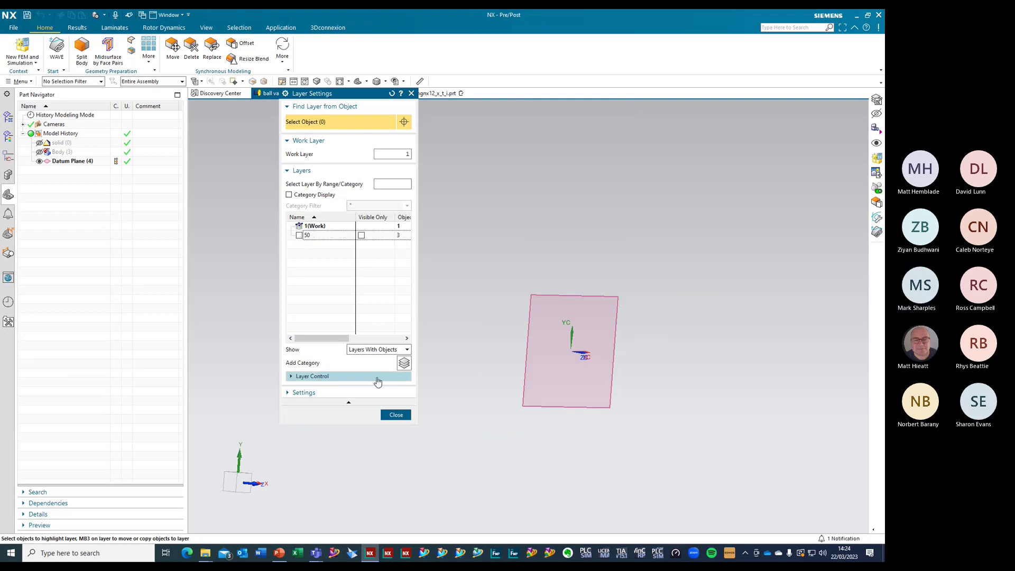
pyautogui.click(396, 414)
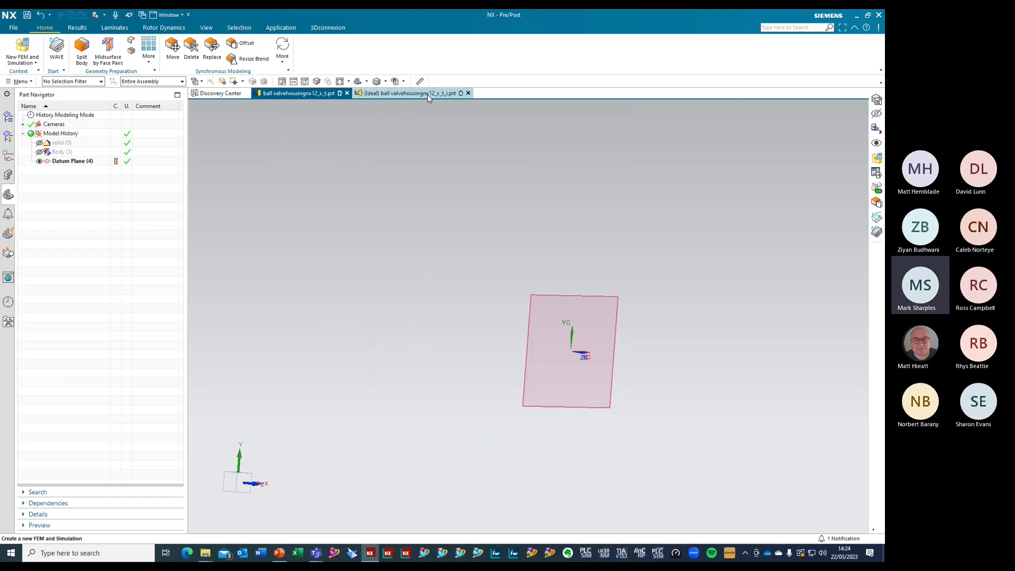
# Display the idealized part ball valvehousingnx12_x_t_i.prt and turn on layer 50 in its layer settings
pyautogui.click(409, 93)
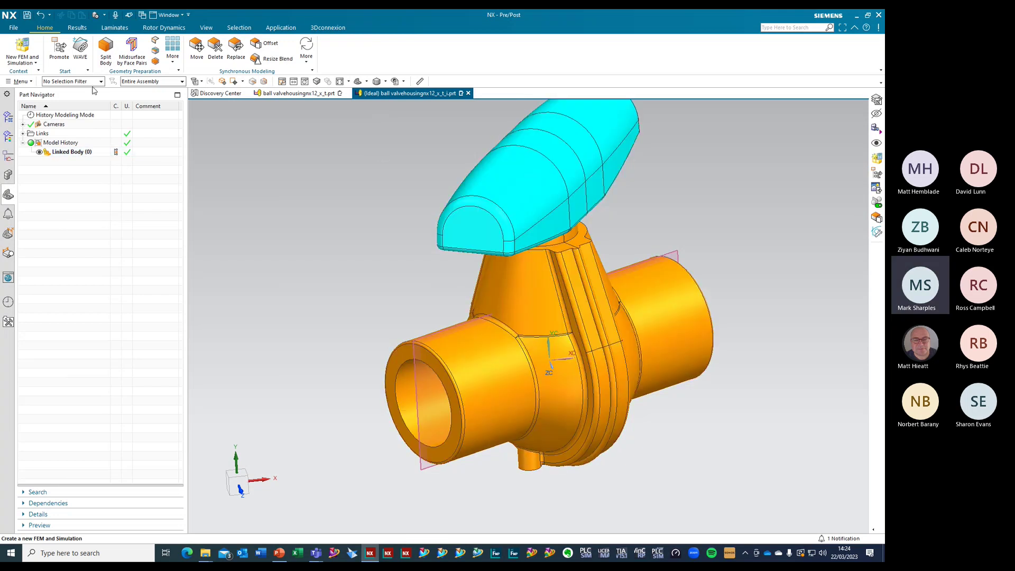
pyautogui.click(99, 82)
pyautogui.click(74, 163)
pyautogui.hotkey('ctrl', 'l')
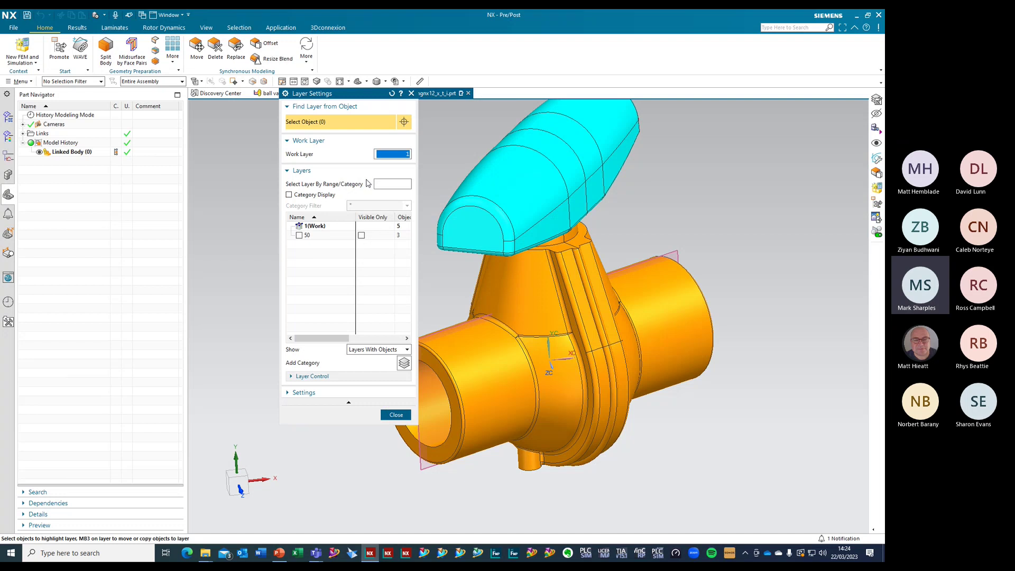
pyautogui.click(300, 235)
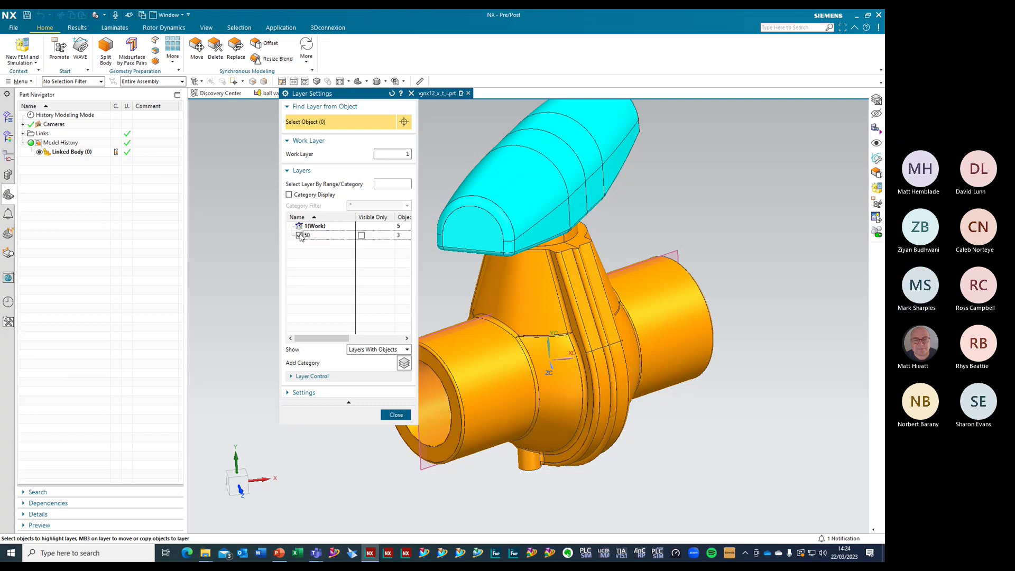
pyautogui.click(395, 414)
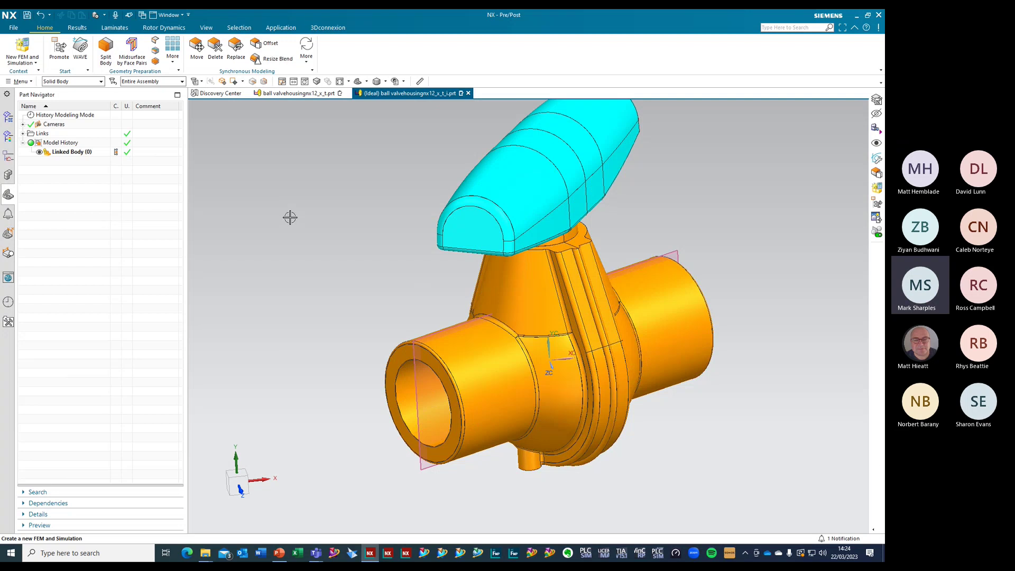
pyautogui.hotkey('ctrl', 'l')
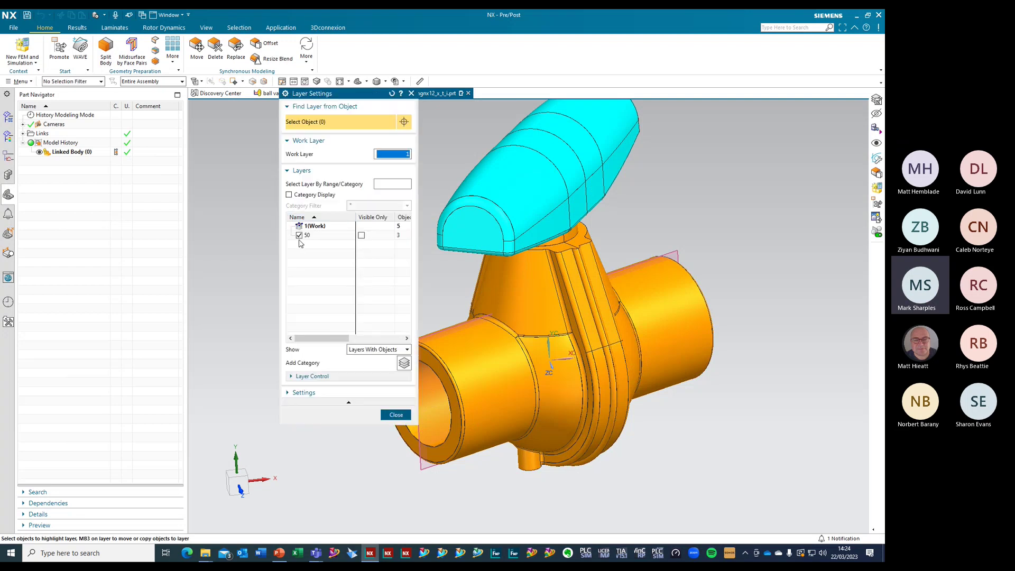
pyautogui.click(396, 414)
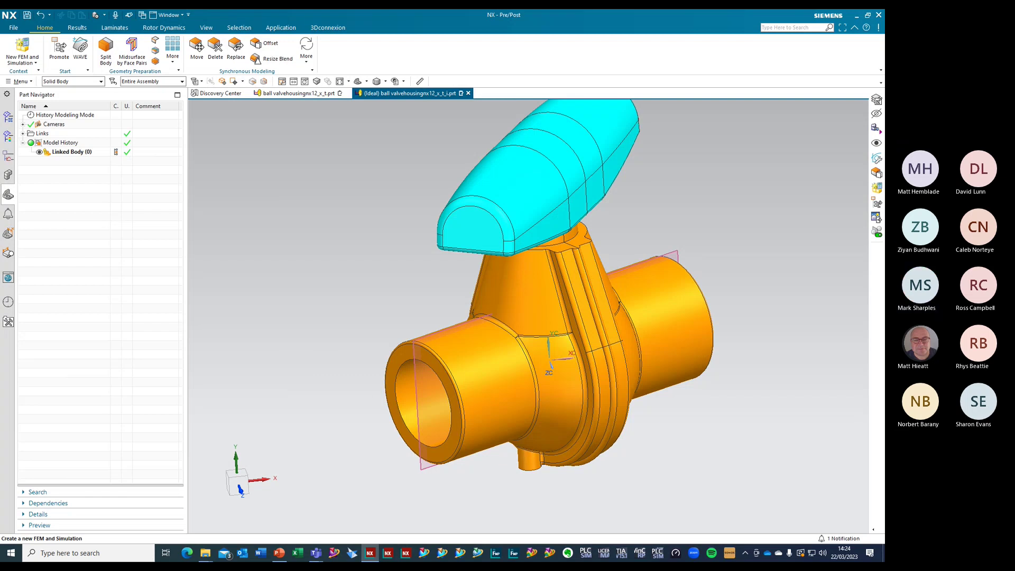
# Switch to PowerPoint and read slide 16 on uniting the solids and deleting faces in the i.prt
pyautogui.hotkey('alt', 'Tab')
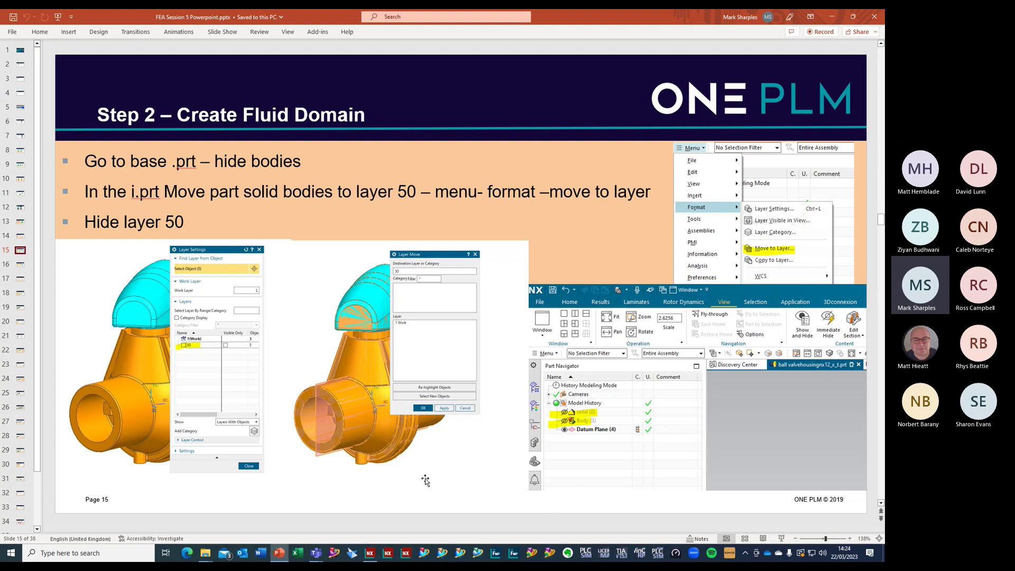
pyautogui.click(20, 264)
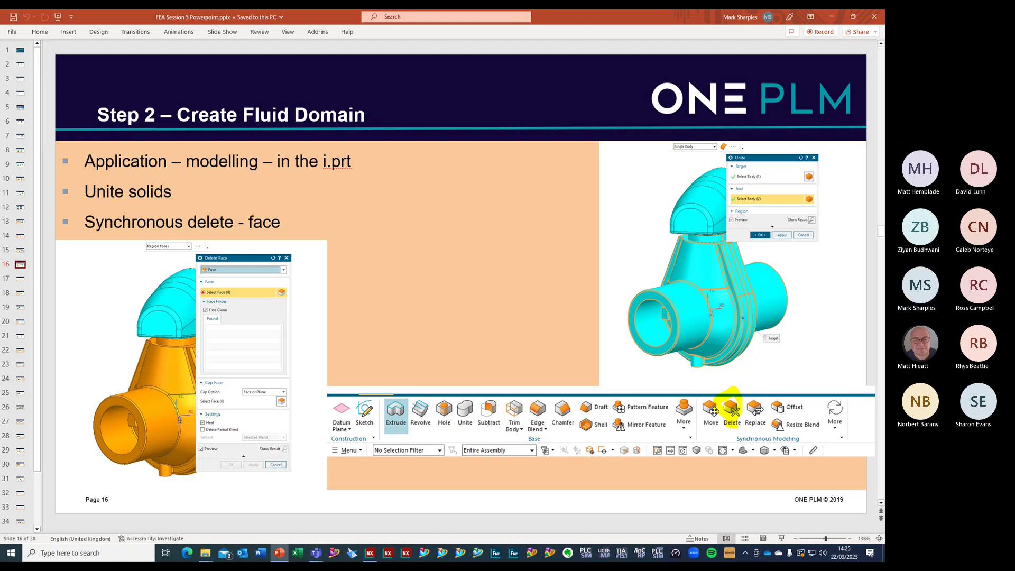
# Return to NX and switch the idealized part to the Modeling application
pyautogui.hotkey('alt', 'Tab')
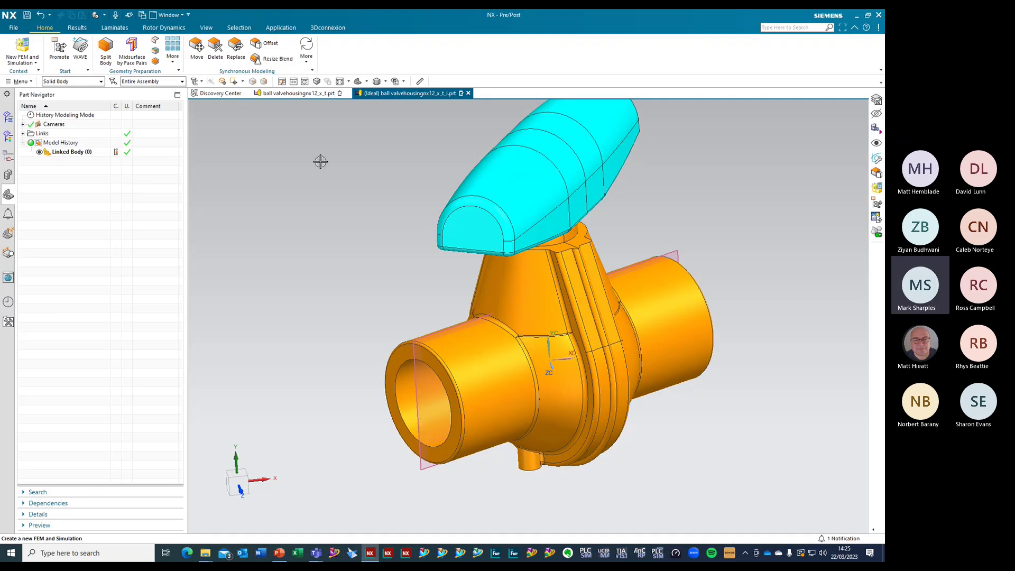
pyautogui.click(280, 28)
pyautogui.click(16, 47)
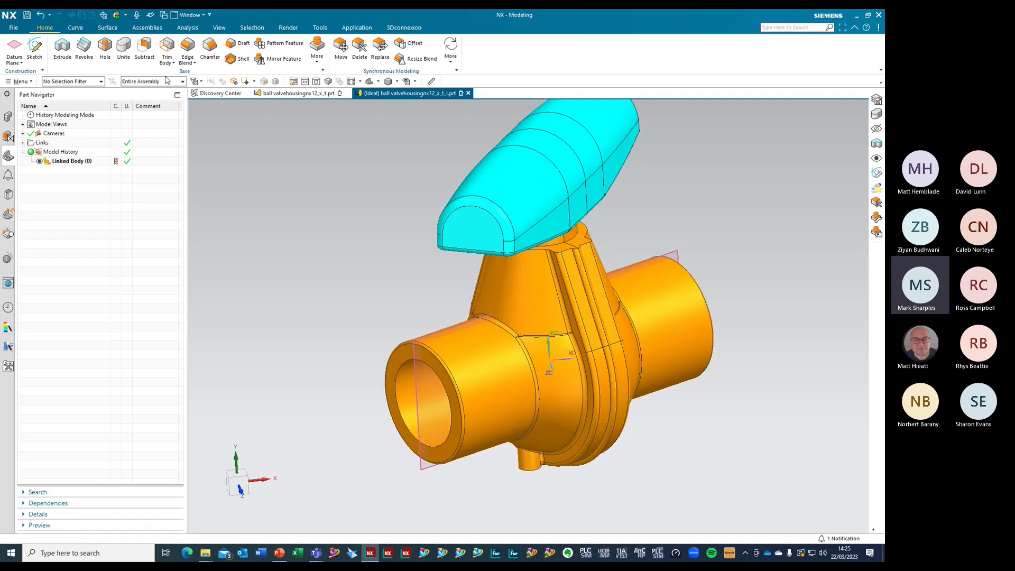
# Unite the three valve solids, using one housing half as target and the other half and the handle body as tools
pyautogui.click(124, 48)
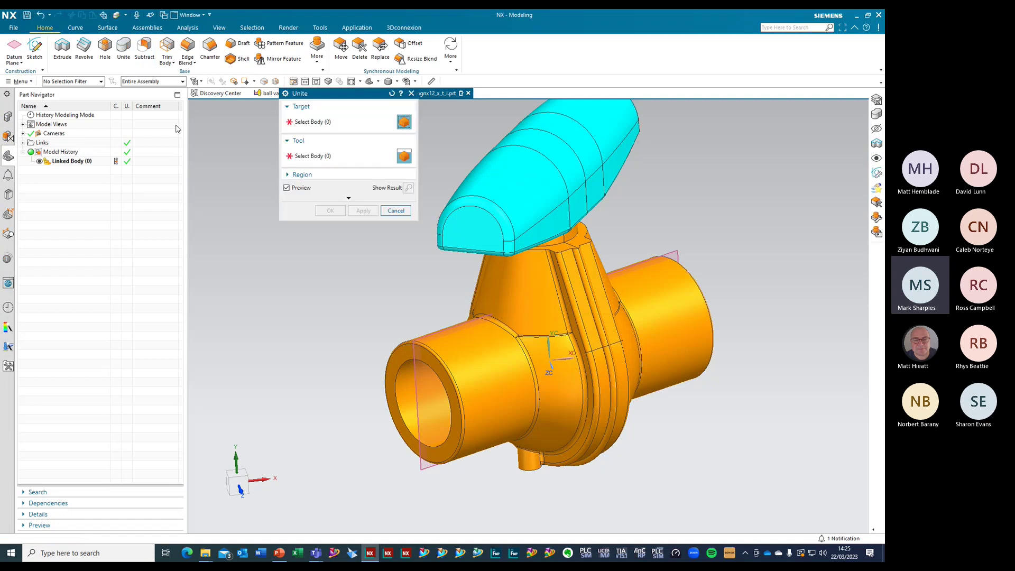
pyautogui.click(470, 384)
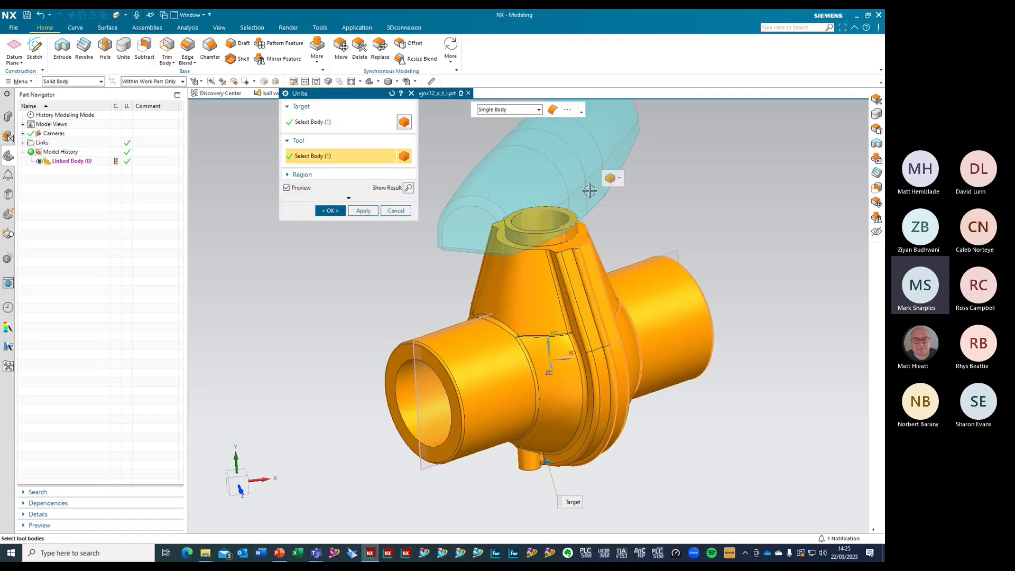
pyautogui.click(567, 177)
pyautogui.click(567, 177)
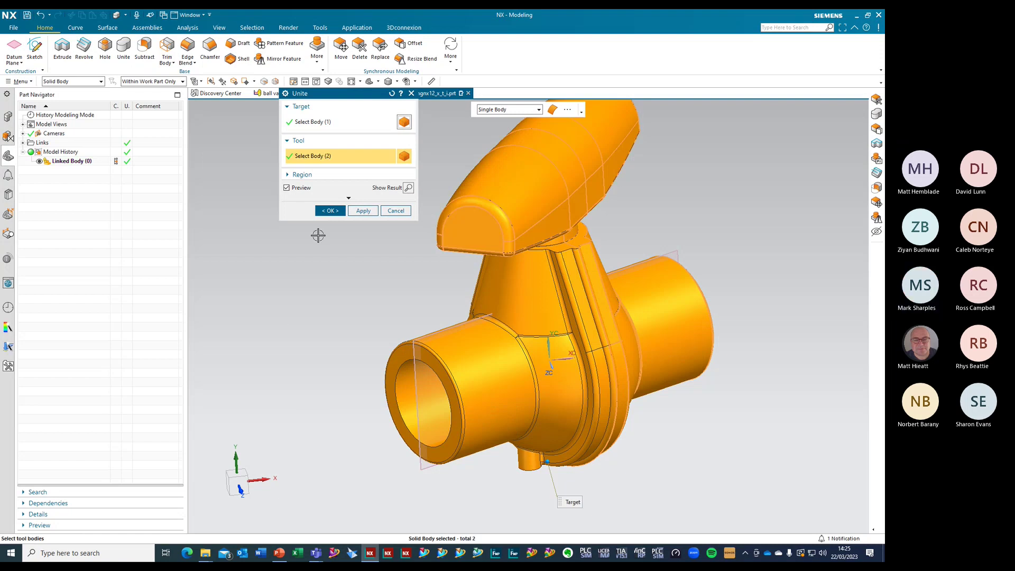
pyautogui.click(331, 211)
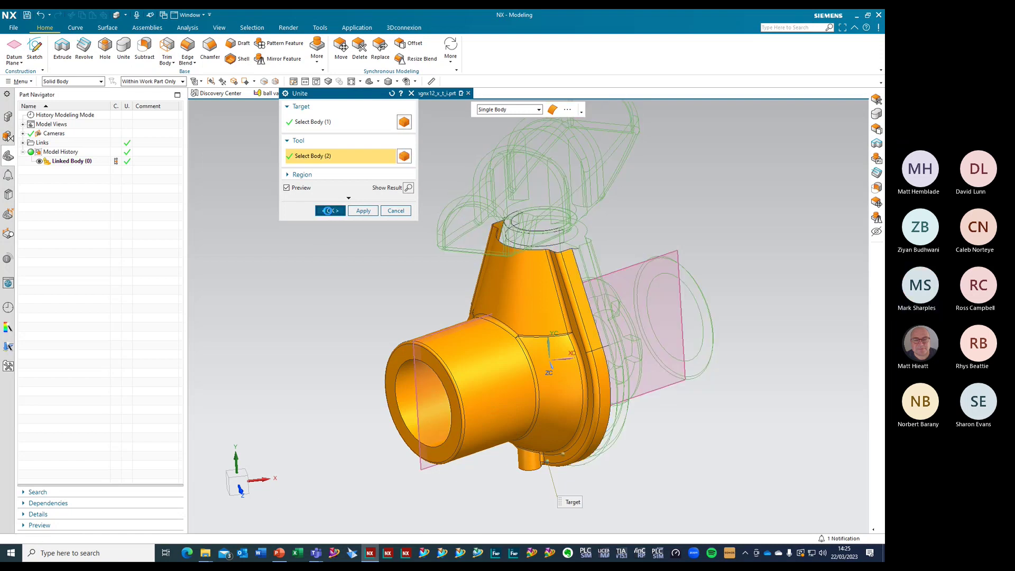
pyautogui.click(66, 82)
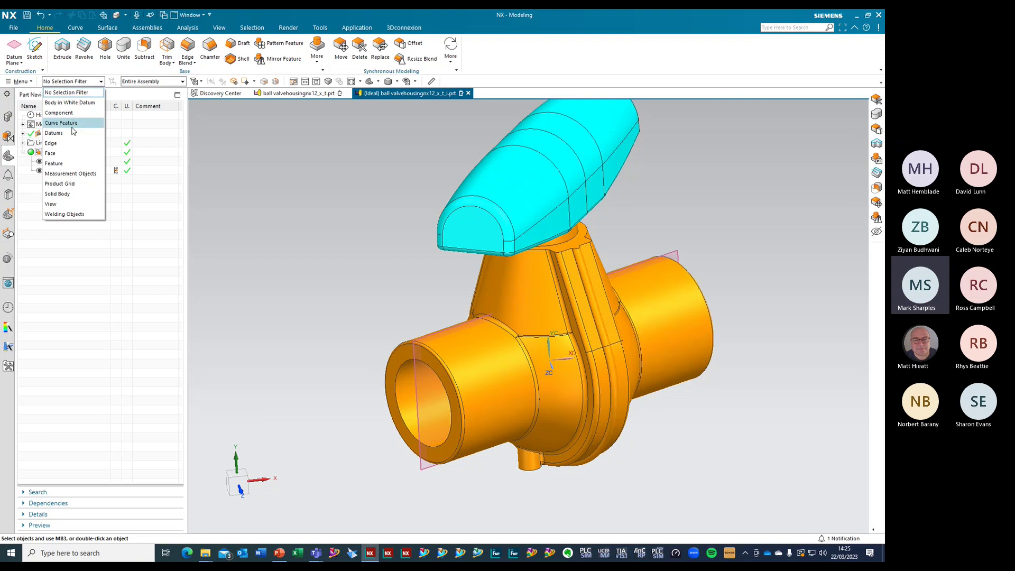
pyautogui.click(67, 194)
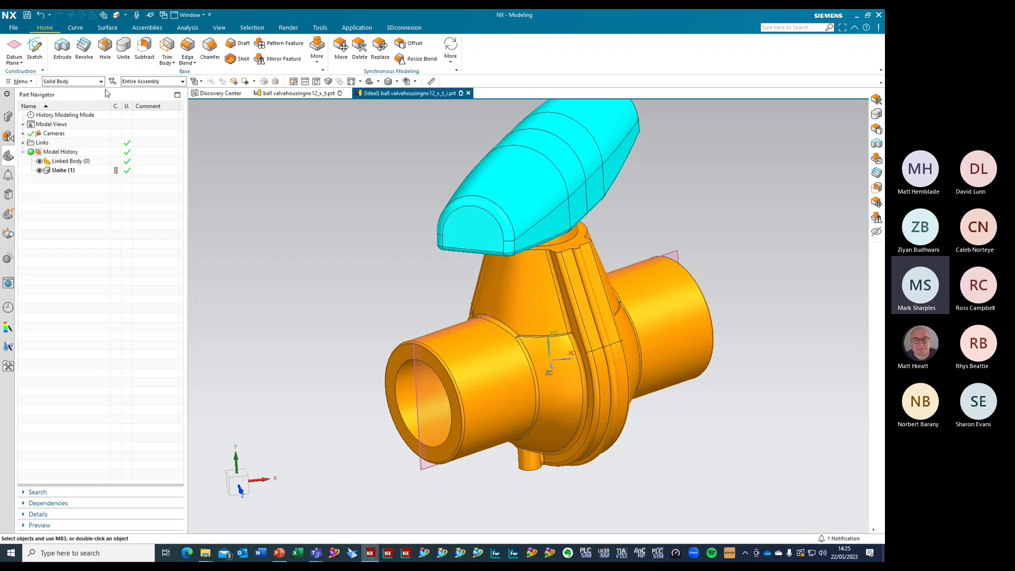
pyautogui.click(83, 82)
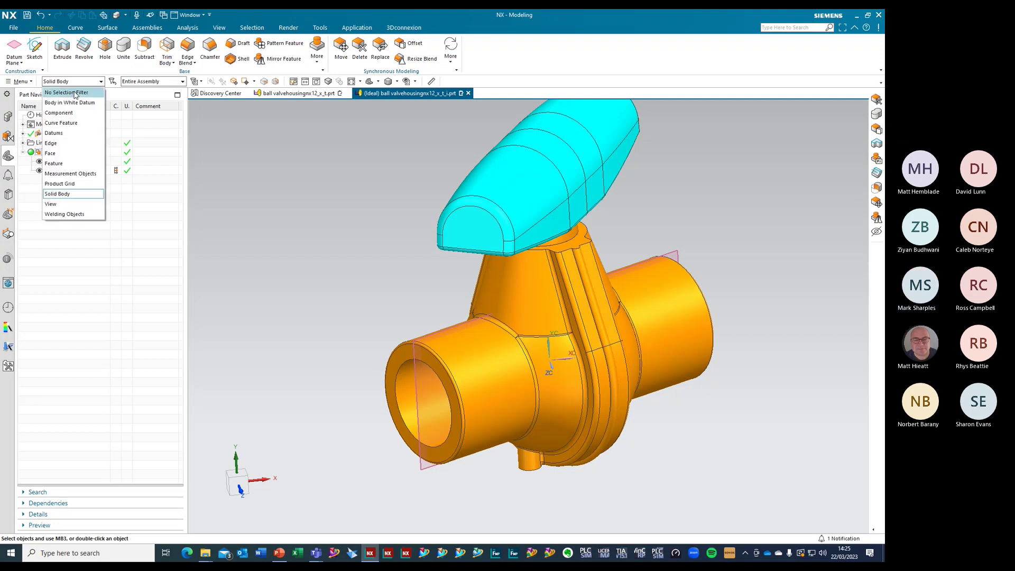
pyautogui.click(75, 91)
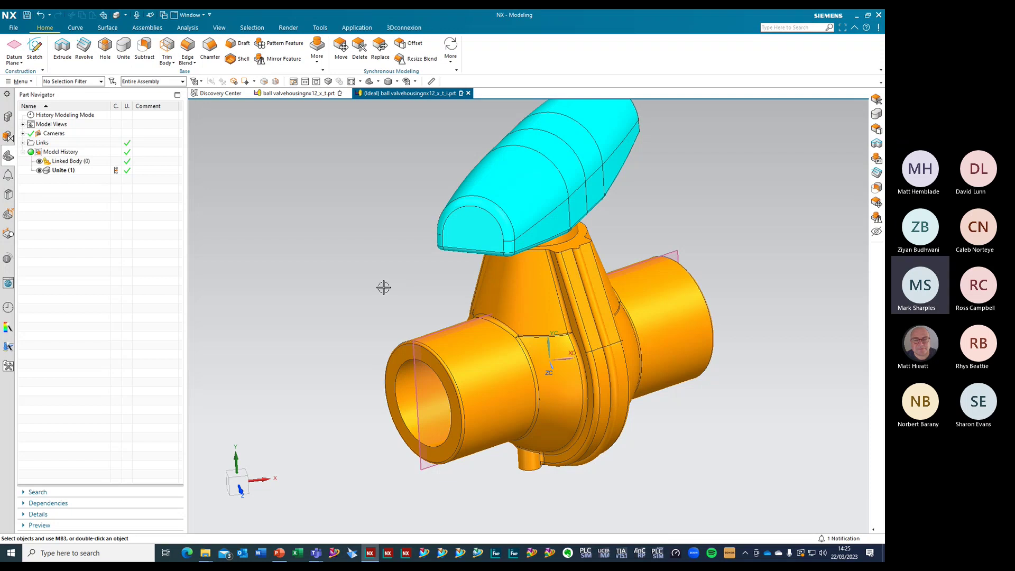
# Start a Delete Face operation and select the valve's internal flow faces as Region Faces, seeded in the bore and bounded by the two flat end faces
pyautogui.click(358, 49)
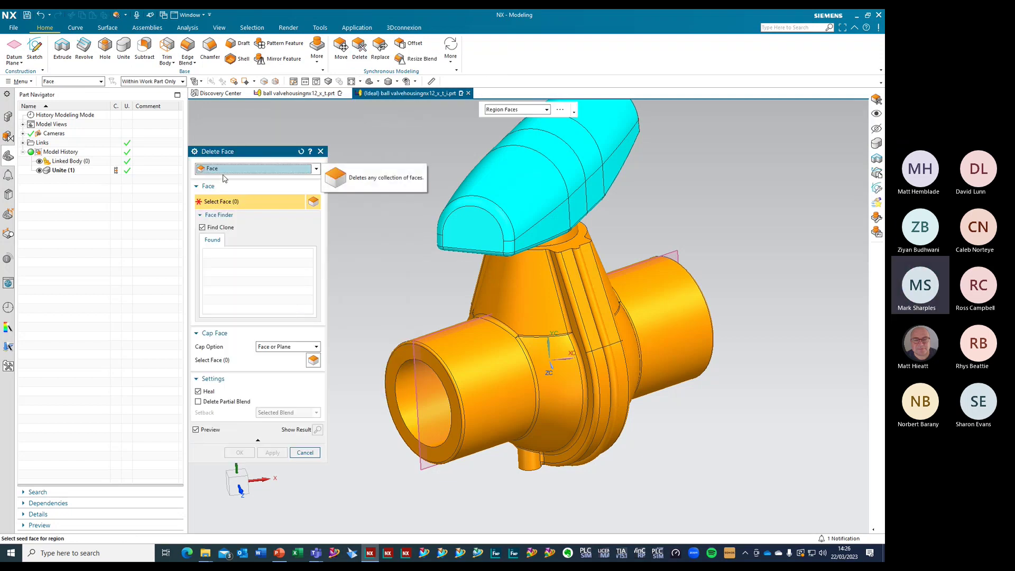
pyautogui.click(546, 109)
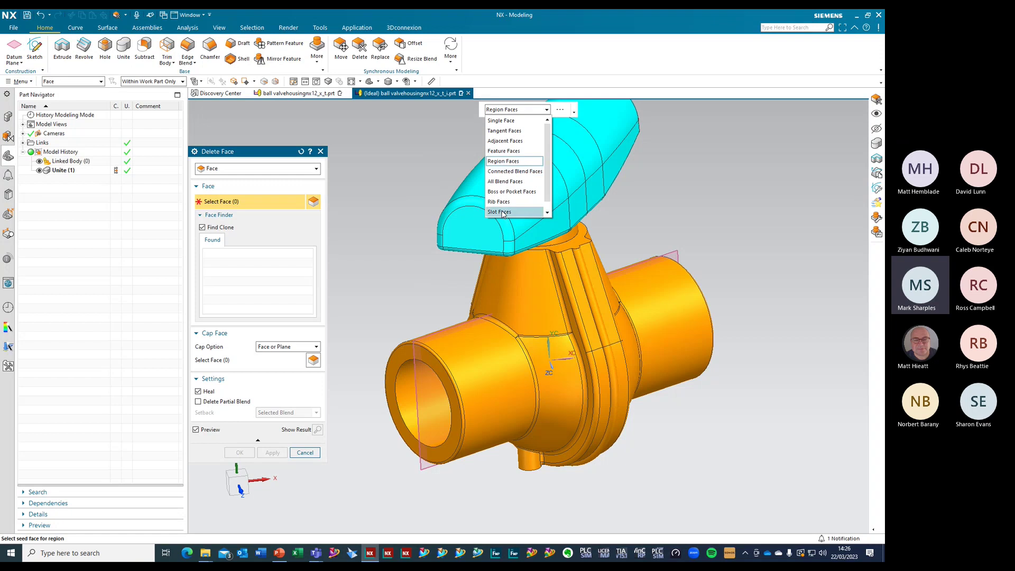
pyautogui.scroll(-1, 515, 209)
pyautogui.scroll(1, 518, 201)
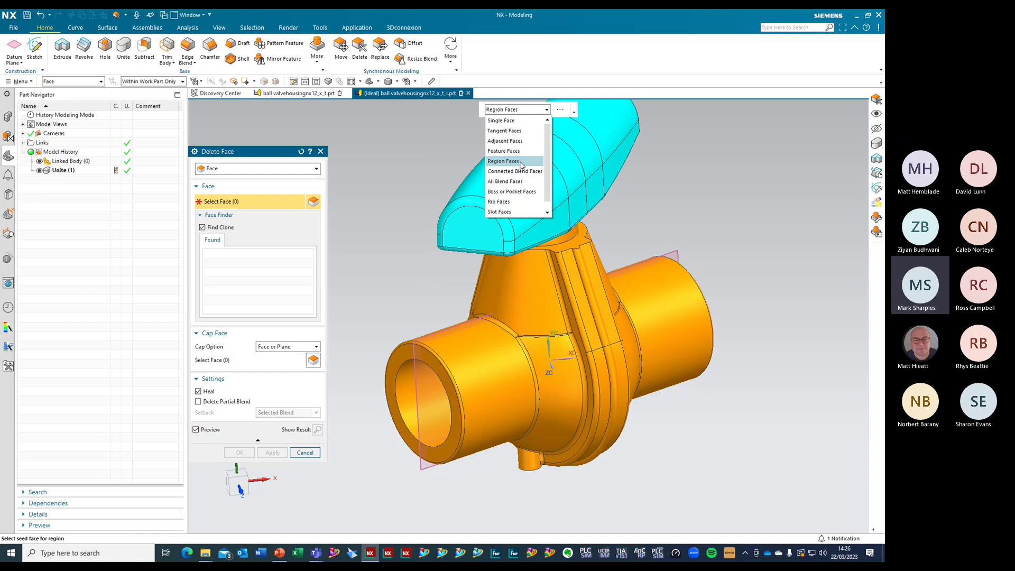
pyautogui.click(521, 161)
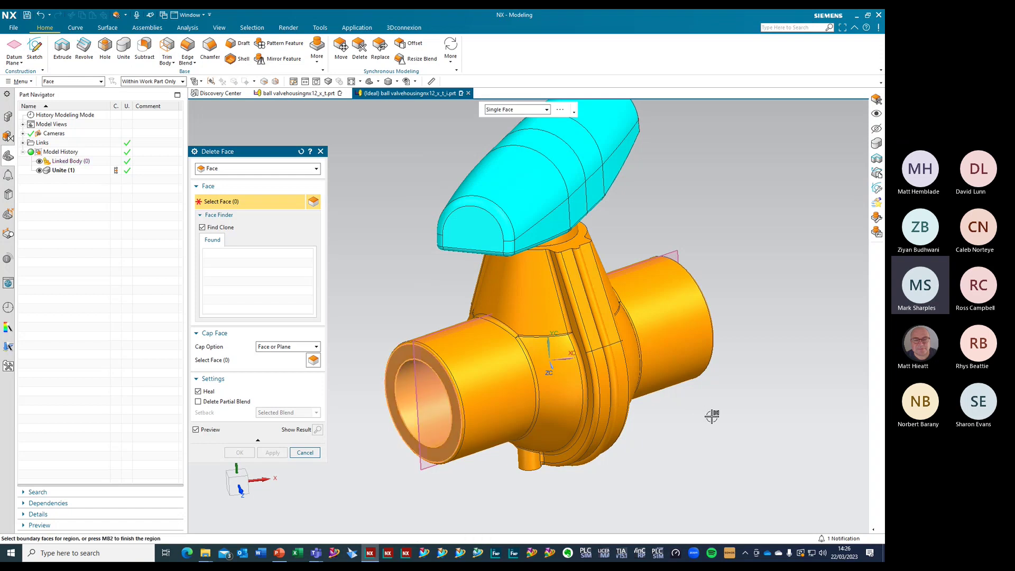
pyautogui.moveTo(706, 414); pyautogui.dragTo(703, 324, button='middle')
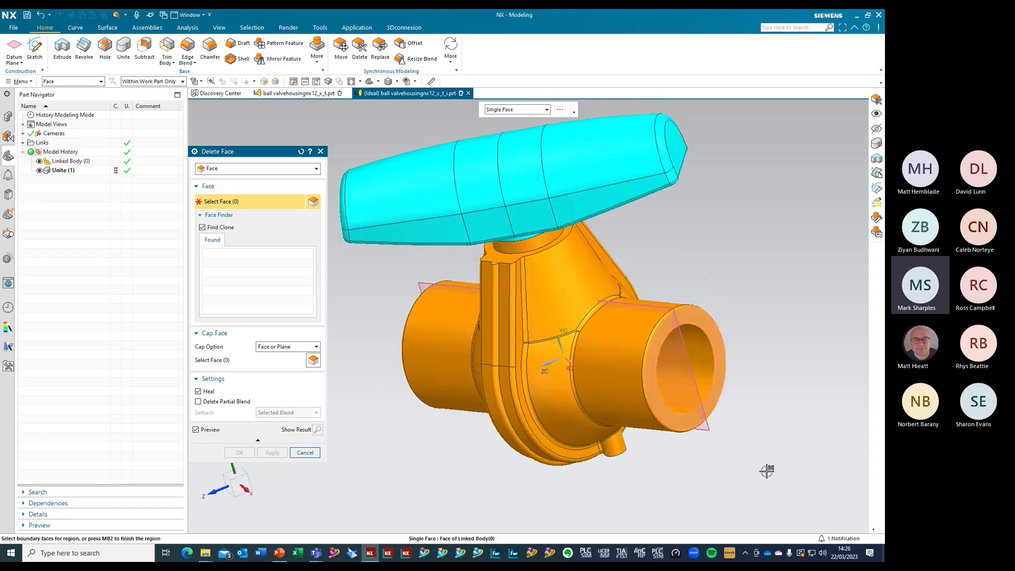
pyautogui.middleClick(779, 377)
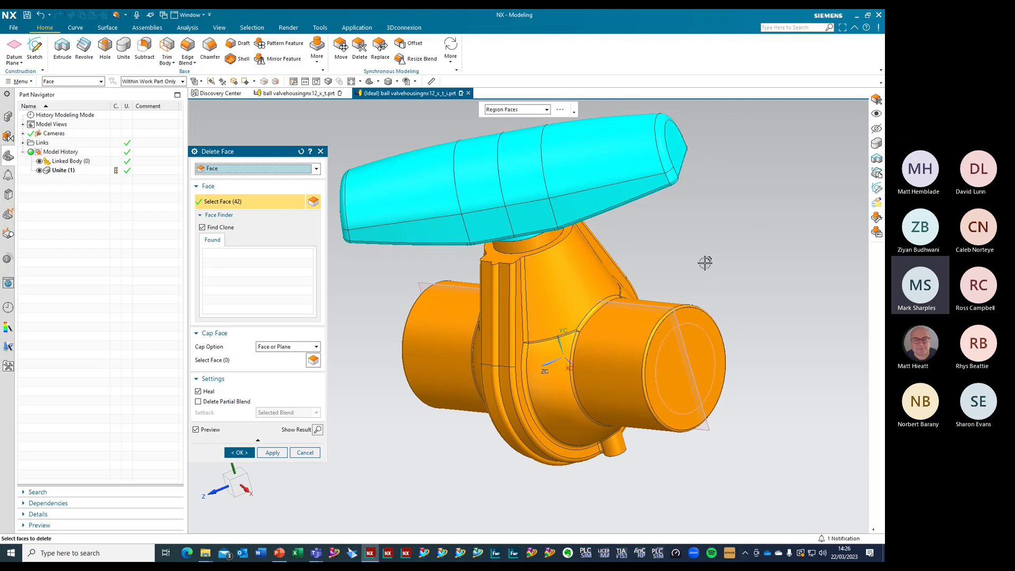
# Invert the face selection with All But Selected and delete those faces to leave only the internal fluid volume
pyautogui.click(881, 82)
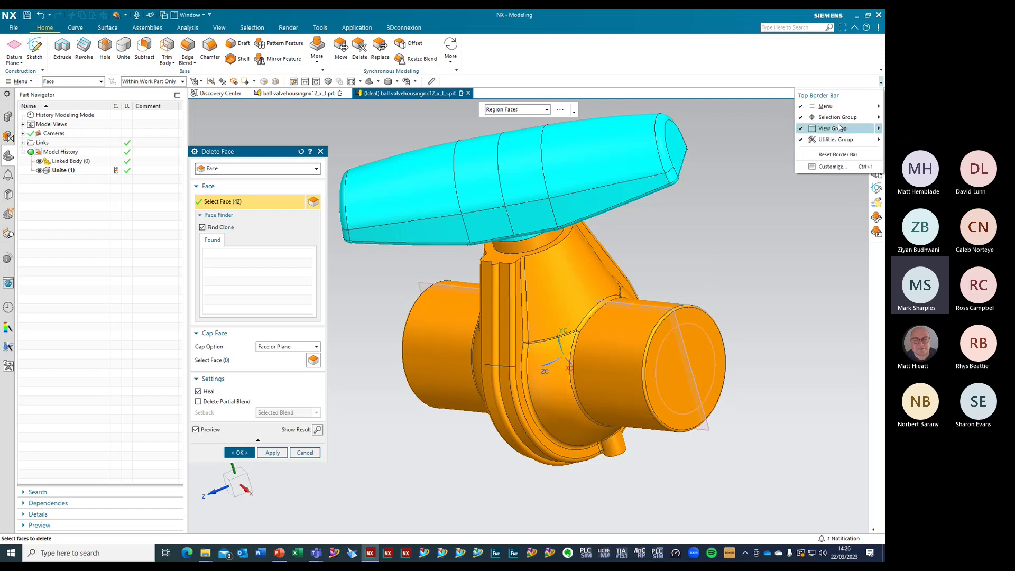
pyautogui.moveTo(878, 120)
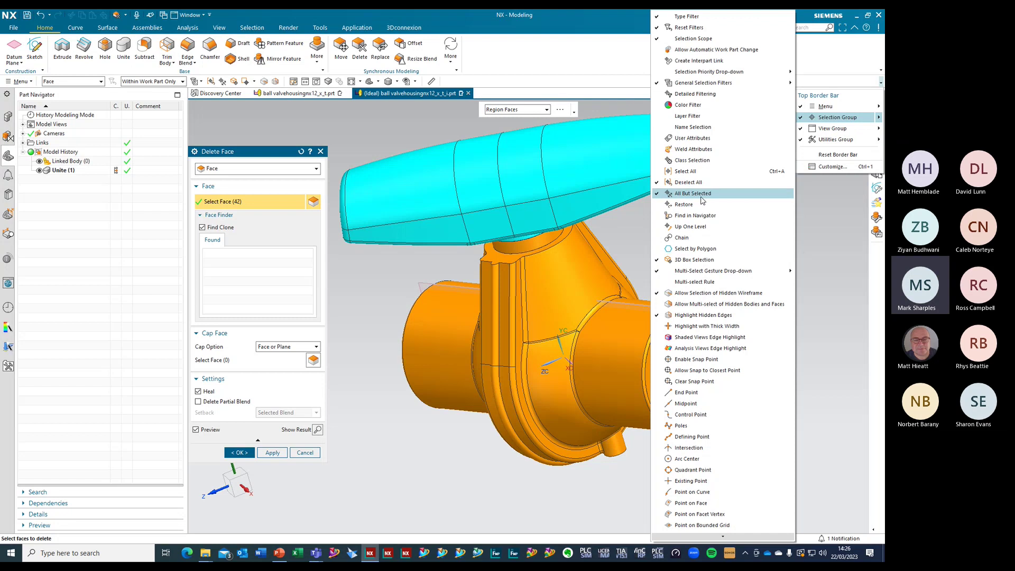
pyautogui.click(586, 25)
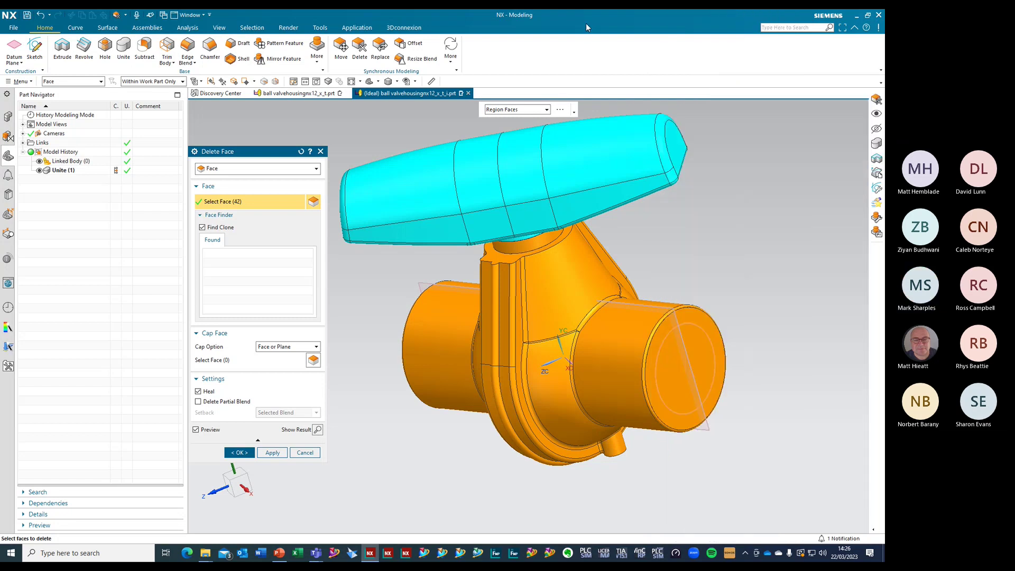
pyautogui.click(223, 82)
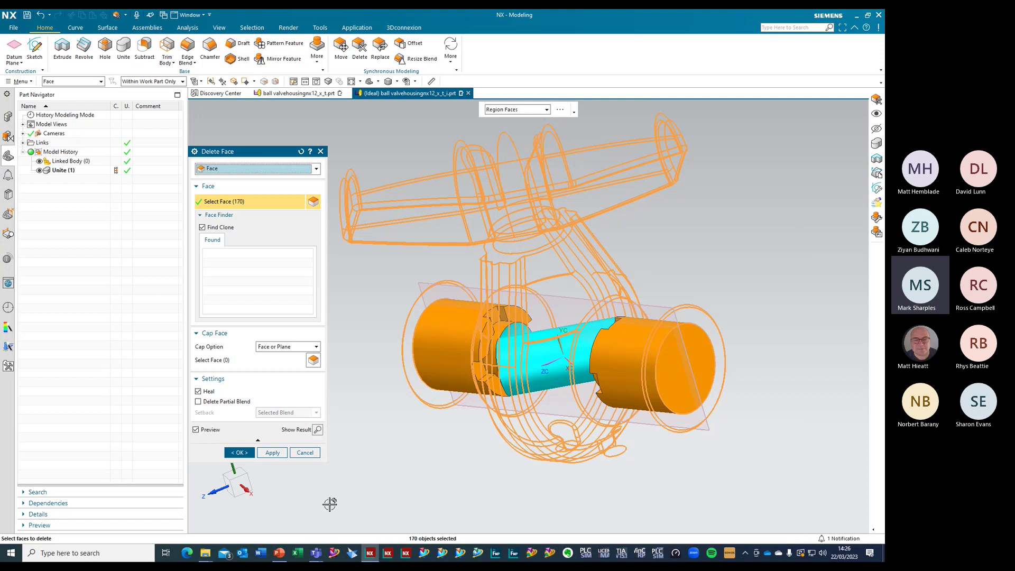
pyautogui.click(236, 453)
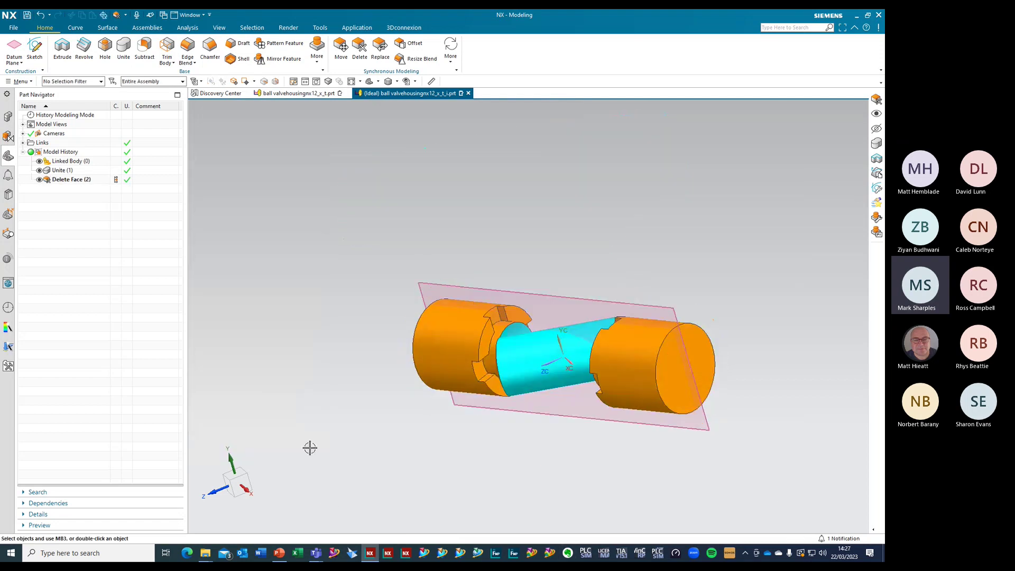
# Turn layer 50 on to compare the fluid volume with the valve solids, and turn the layer off again
pyautogui.moveTo(381, 461); pyautogui.dragTo(386, 436, button='middle')
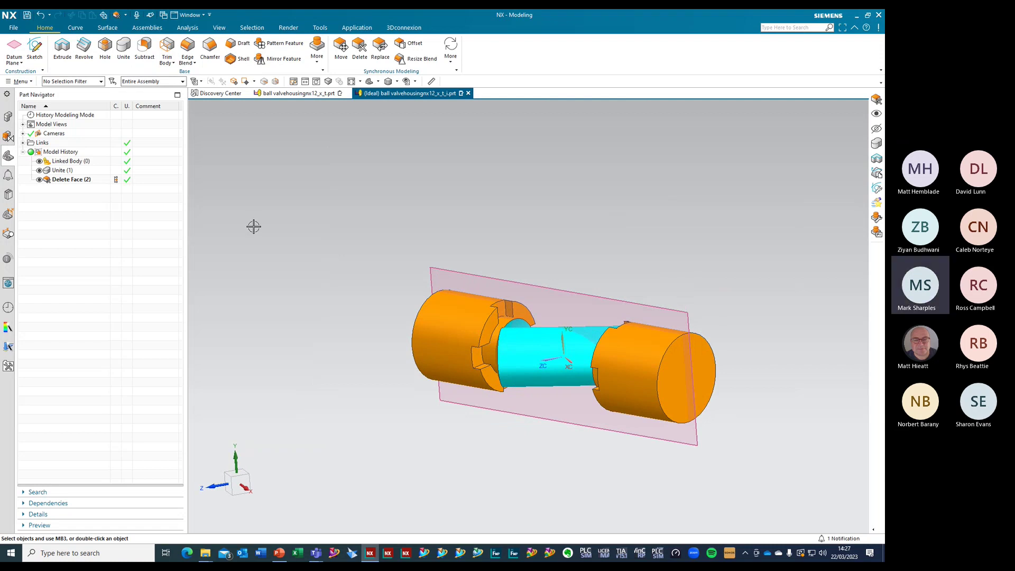
pyautogui.hotkey('ctrl', 'l')
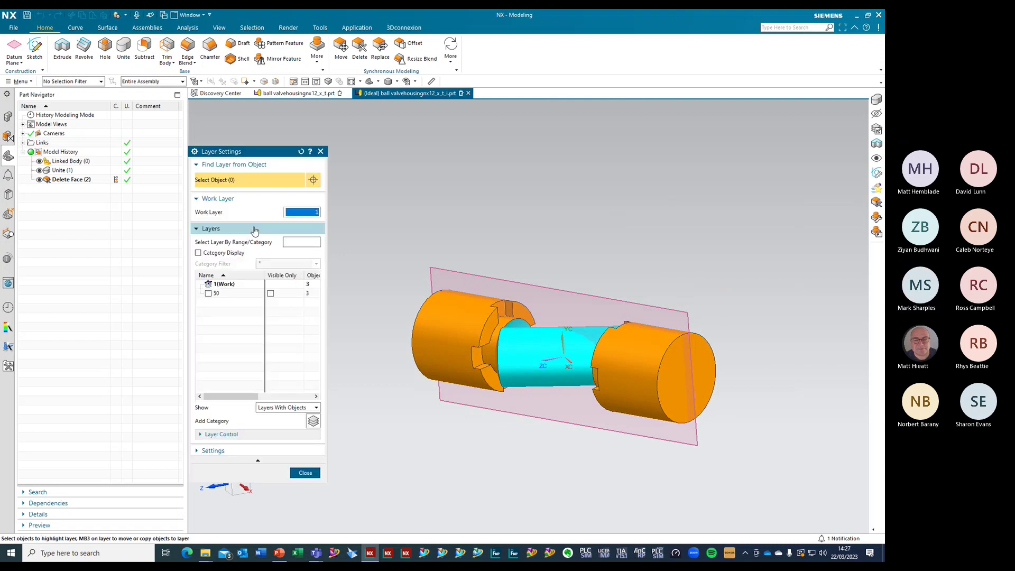
pyautogui.click(208, 293)
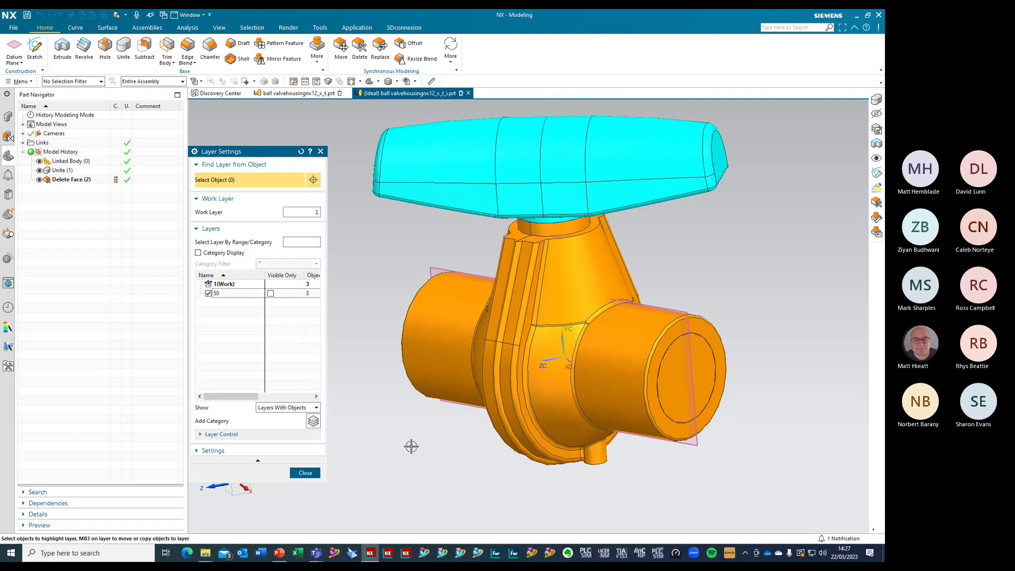
pyautogui.click(208, 294)
pyautogui.click(305, 472)
# Change the object display colour of the fluid volume's solid body to green, using the Solid Body selection filter
pyautogui.click(31, 82)
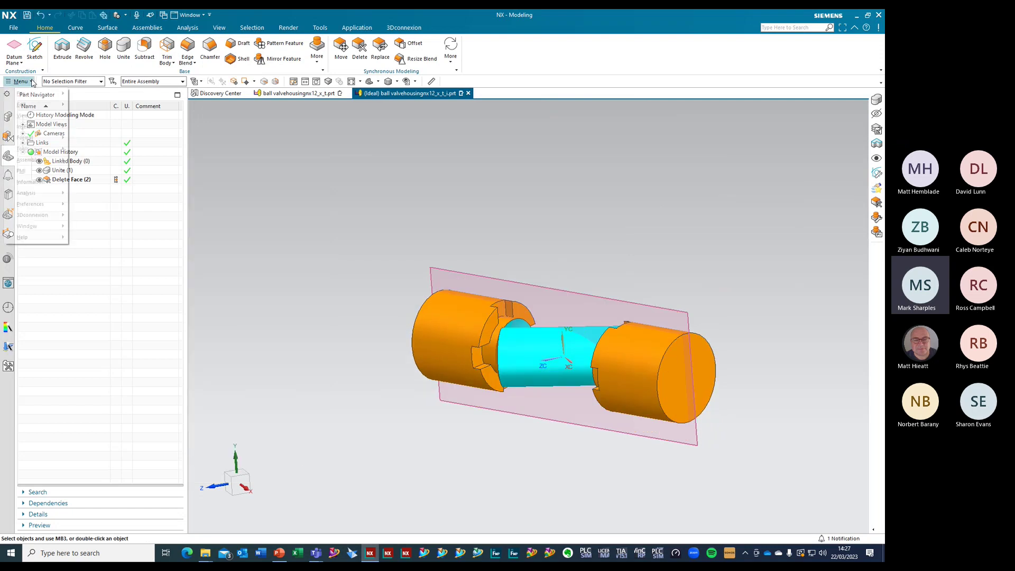
pyautogui.moveTo(32, 104)
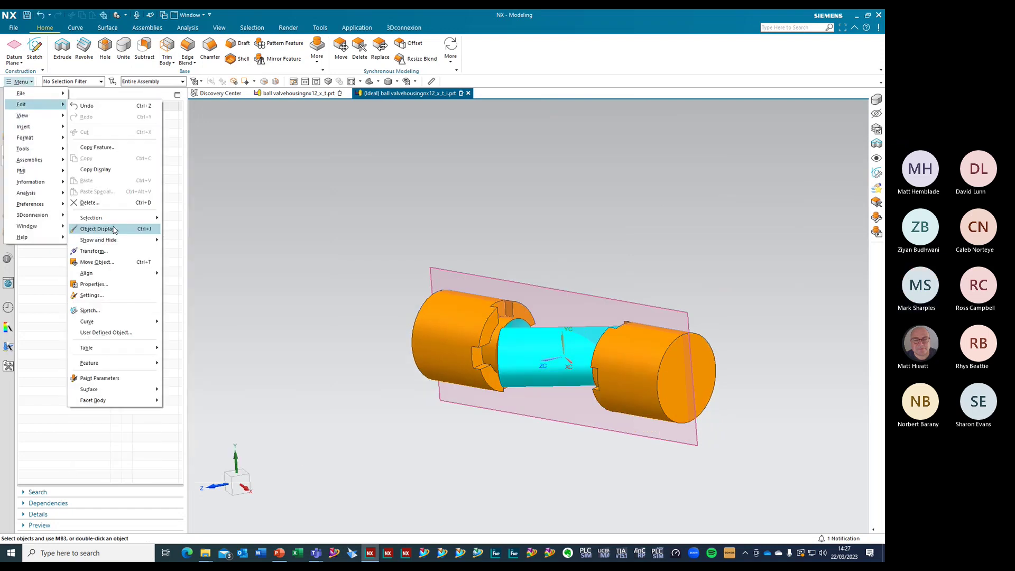
pyautogui.click(114, 229)
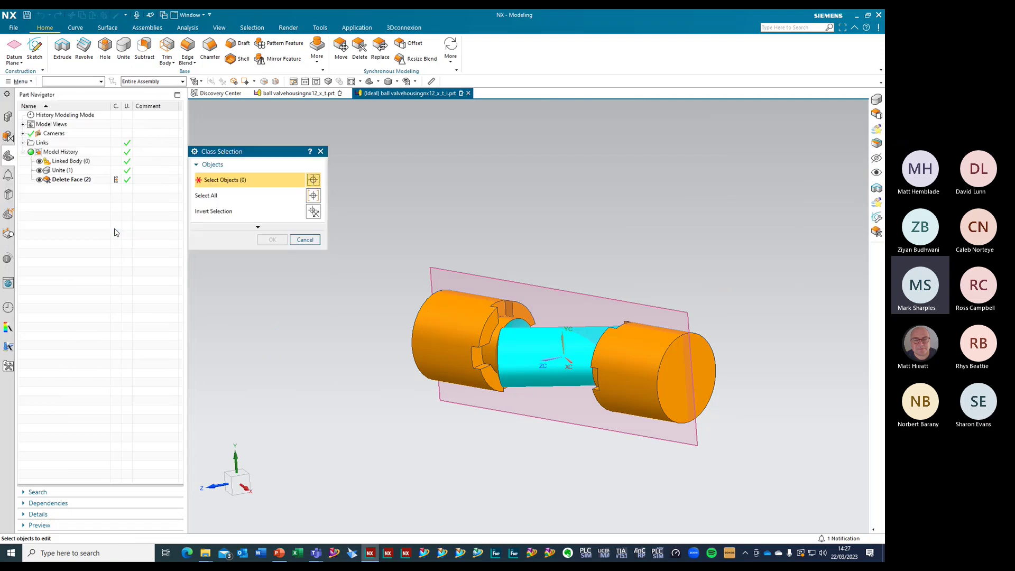
pyautogui.click(79, 82)
pyautogui.click(66, 137)
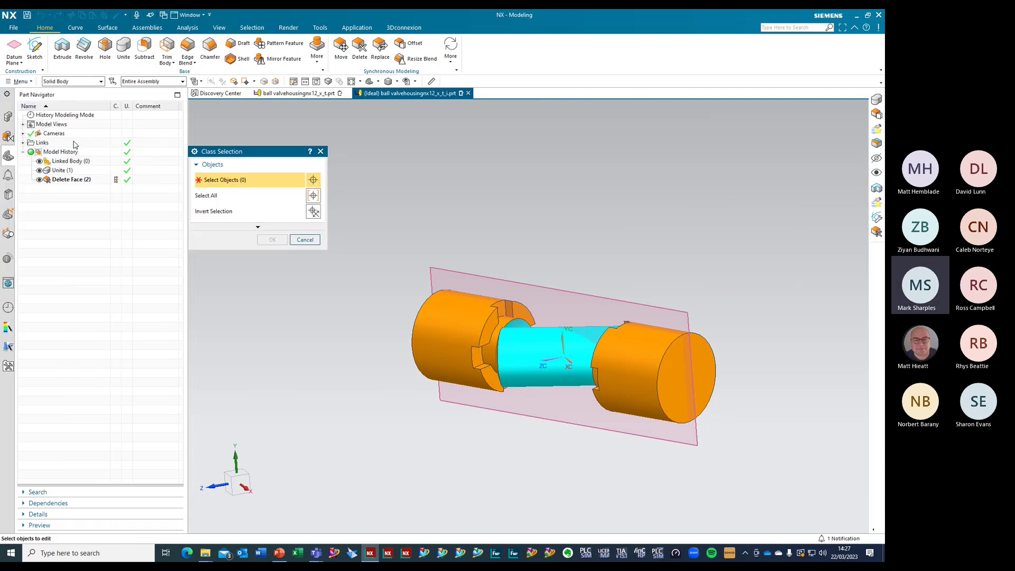
pyautogui.click(465, 371)
pyautogui.click(273, 239)
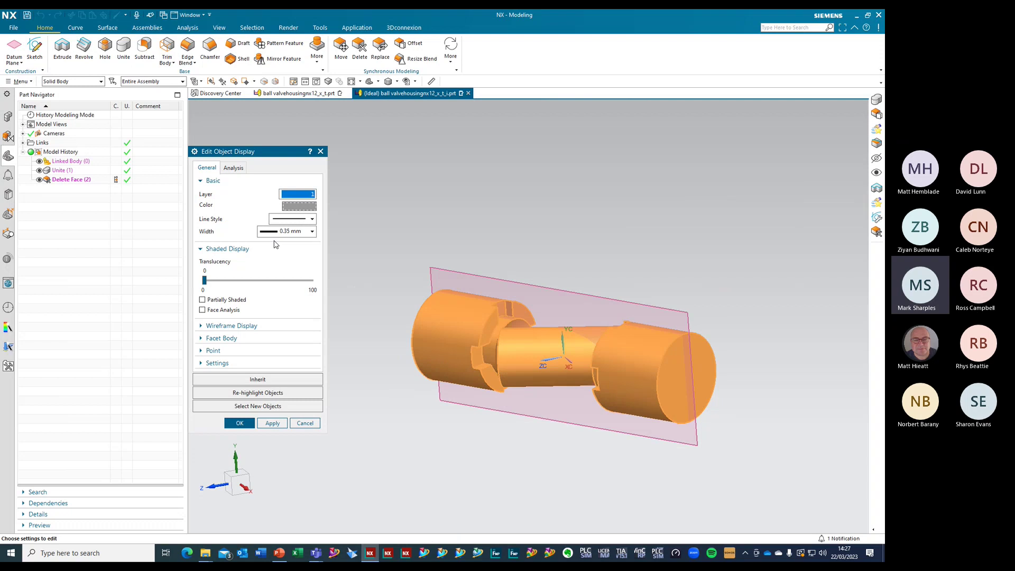
pyautogui.click(299, 206)
pyautogui.click(261, 202)
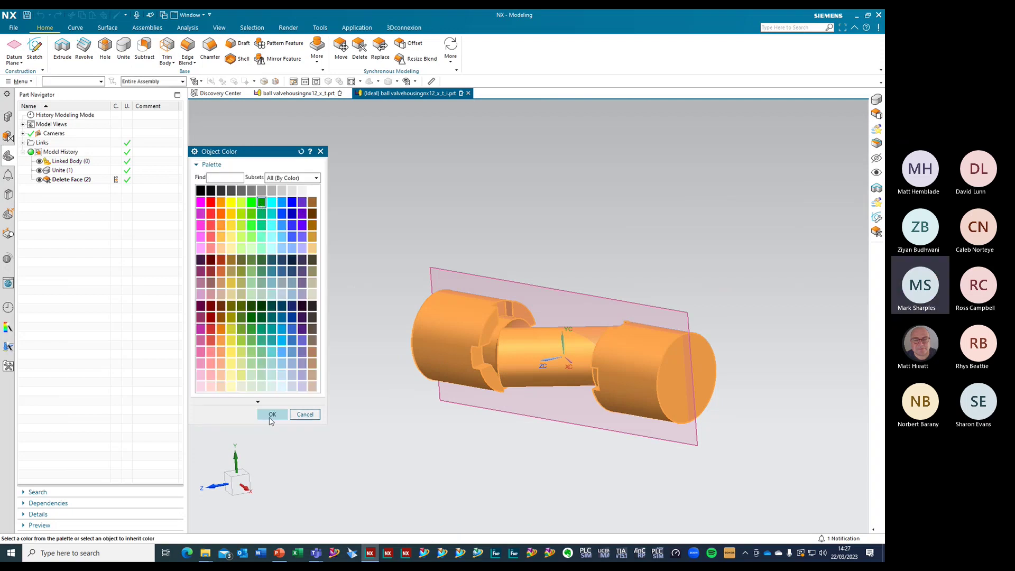
pyautogui.click(271, 415)
pyautogui.click(243, 423)
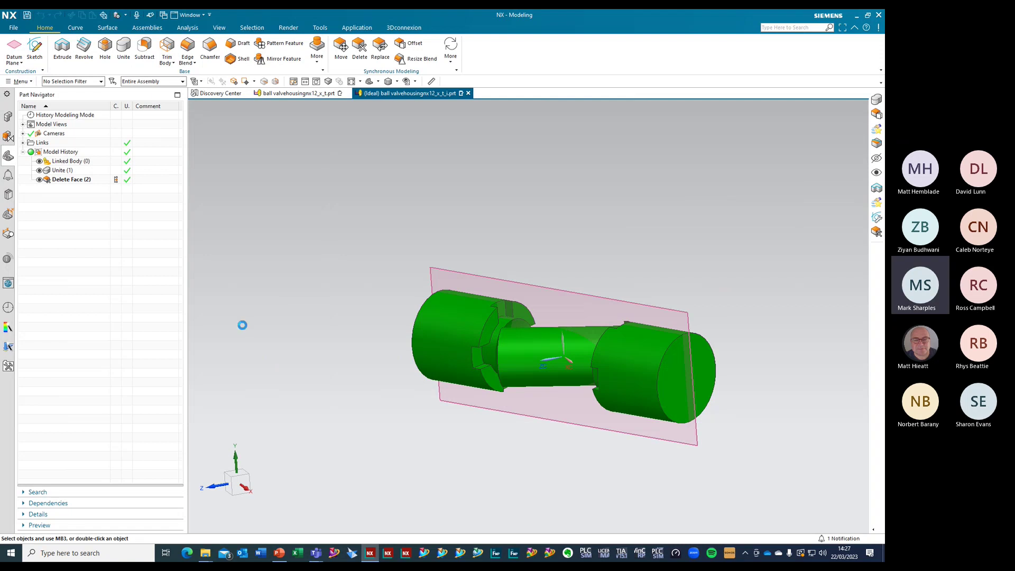
# Make layer 50 visible in the layer settings to show the valve solids around the green fluid volume
pyautogui.hotkey('ctrl', 'l')
pyautogui.click(208, 293)
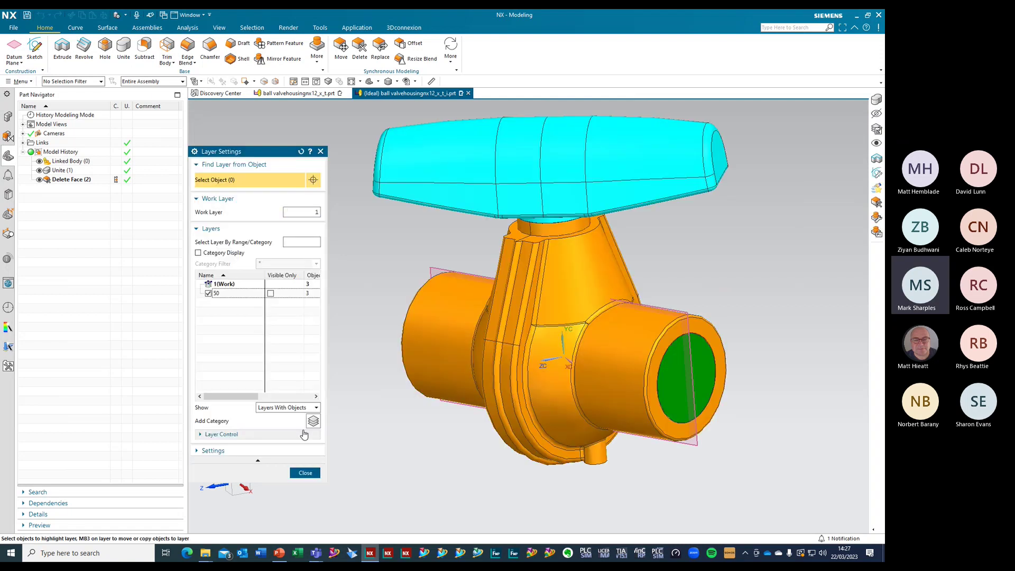
pyautogui.click(305, 473)
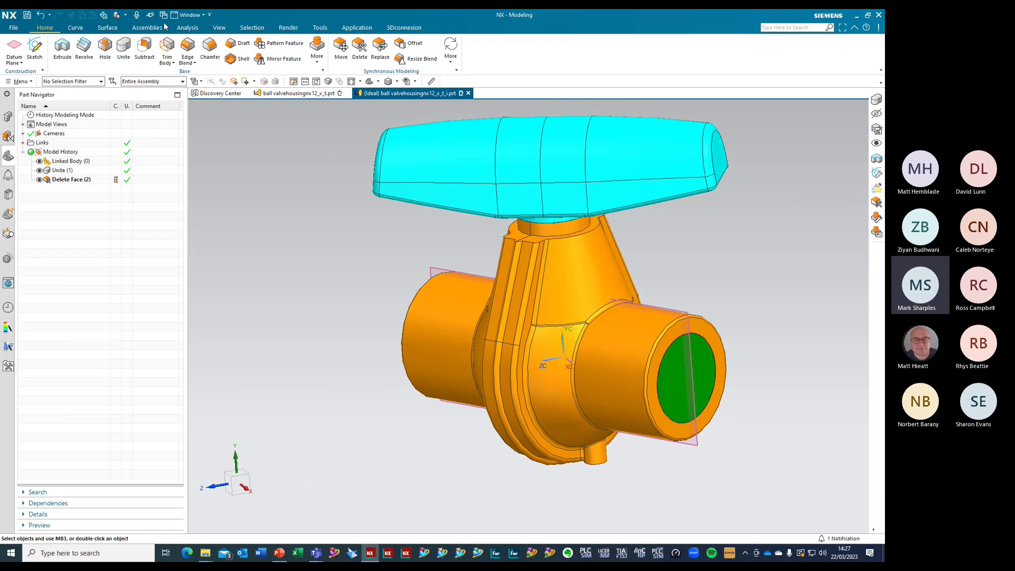
# Clip the valve with a view section on the lengthwise datum plane, with the cap colour option set to Body Color
pyautogui.click(219, 29)
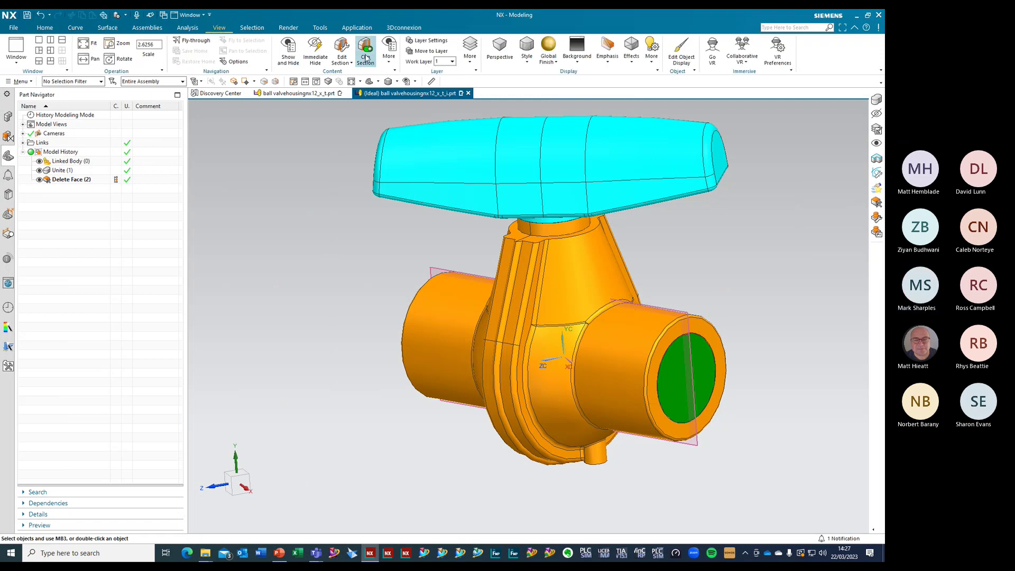
pyautogui.click(343, 53)
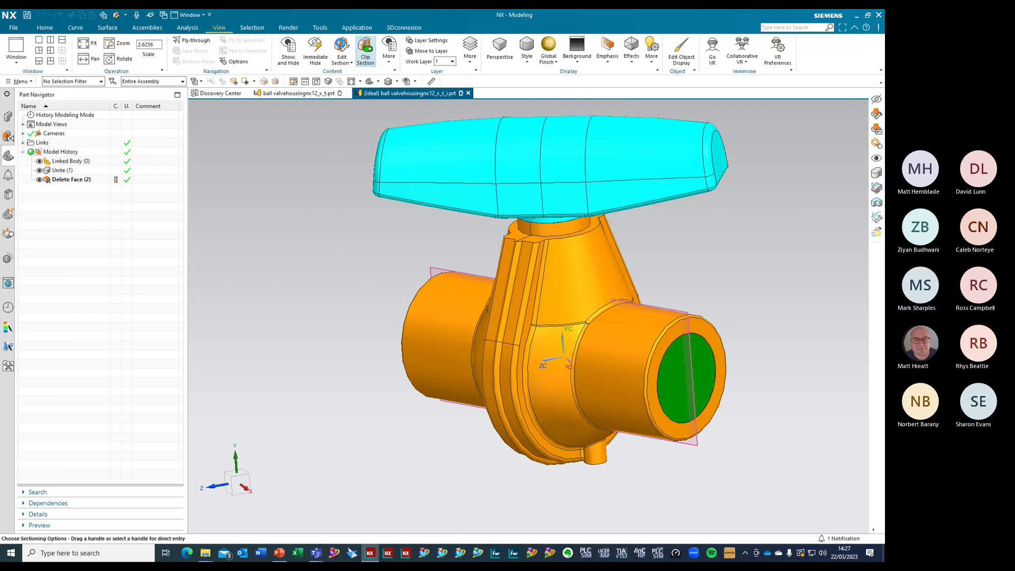
pyautogui.click(684, 311)
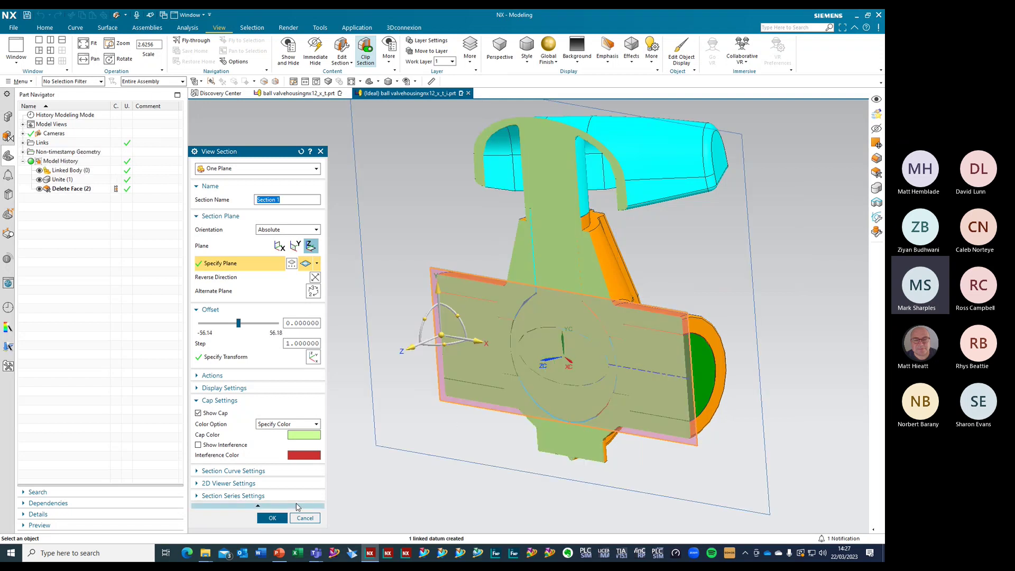
pyautogui.click(285, 424)
pyautogui.click(280, 434)
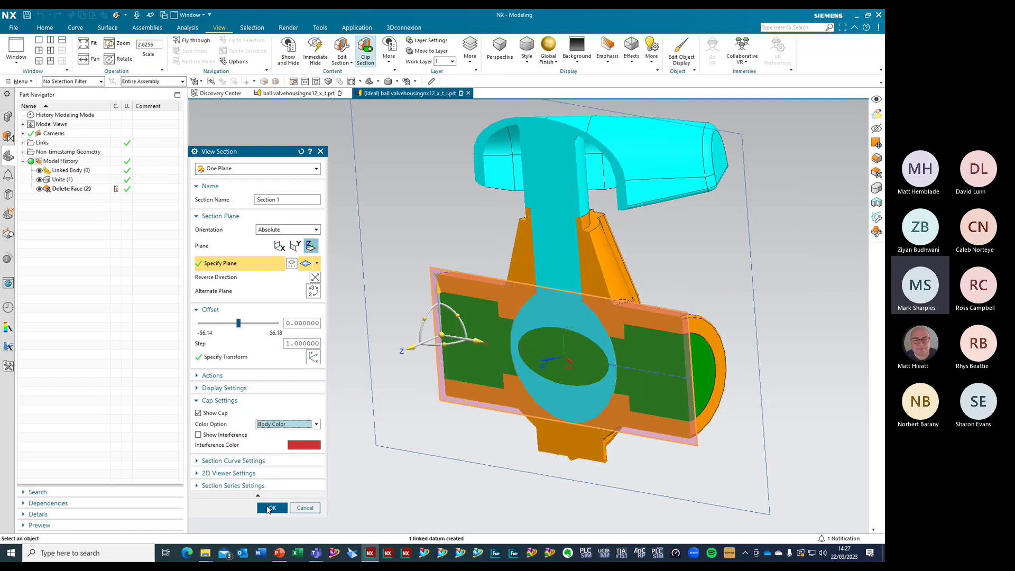
pyautogui.click(273, 518)
pyautogui.moveTo(340, 417); pyautogui.dragTo(407, 385, button='middle')
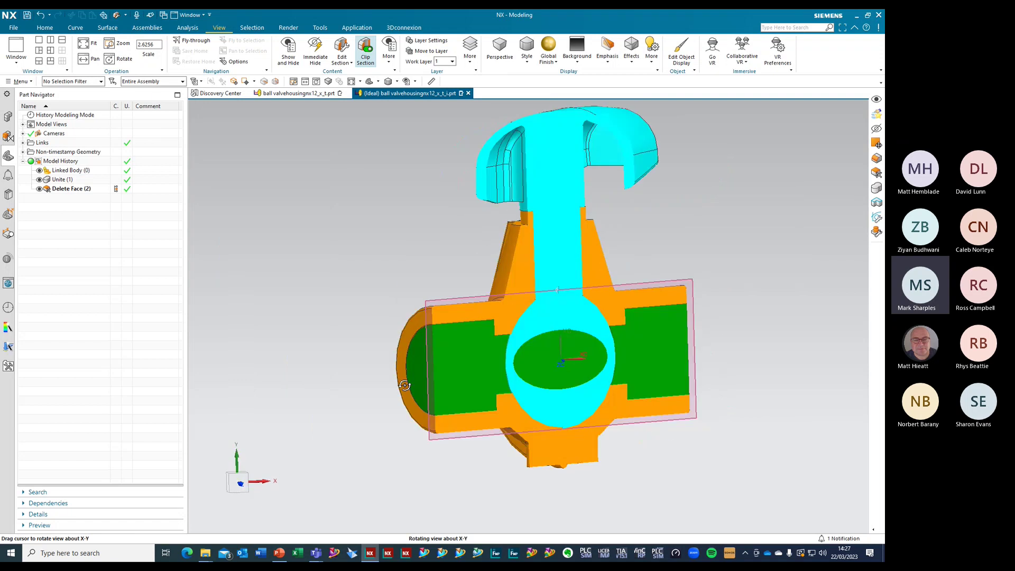
pyautogui.scroll(1, 407, 388)
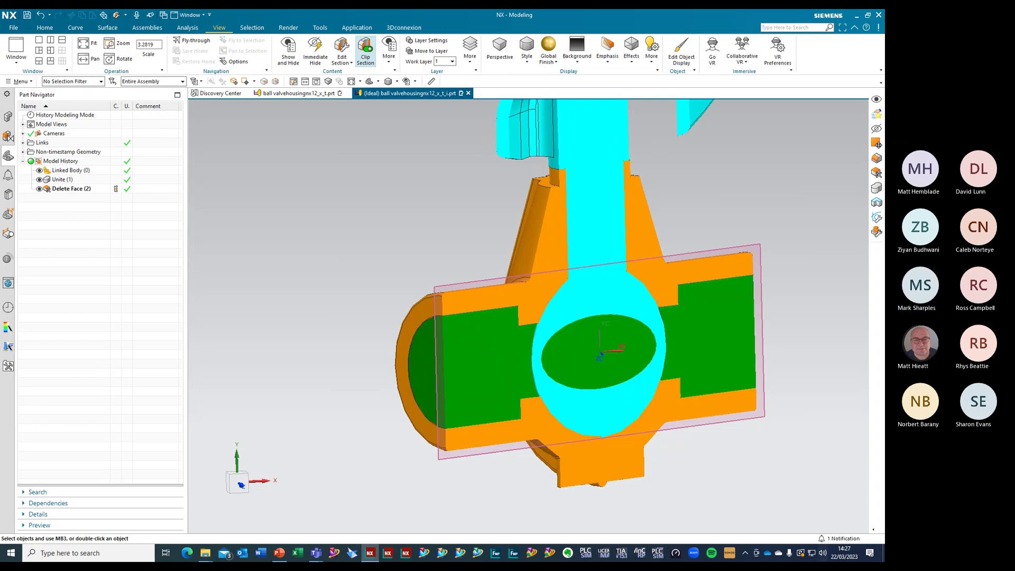
# Switch to PowerPoint and read slides 17 and 18 on region face deletion, layer 50, the clip section and the fluid colour
pyautogui.hotkey('alt', 'Tab')
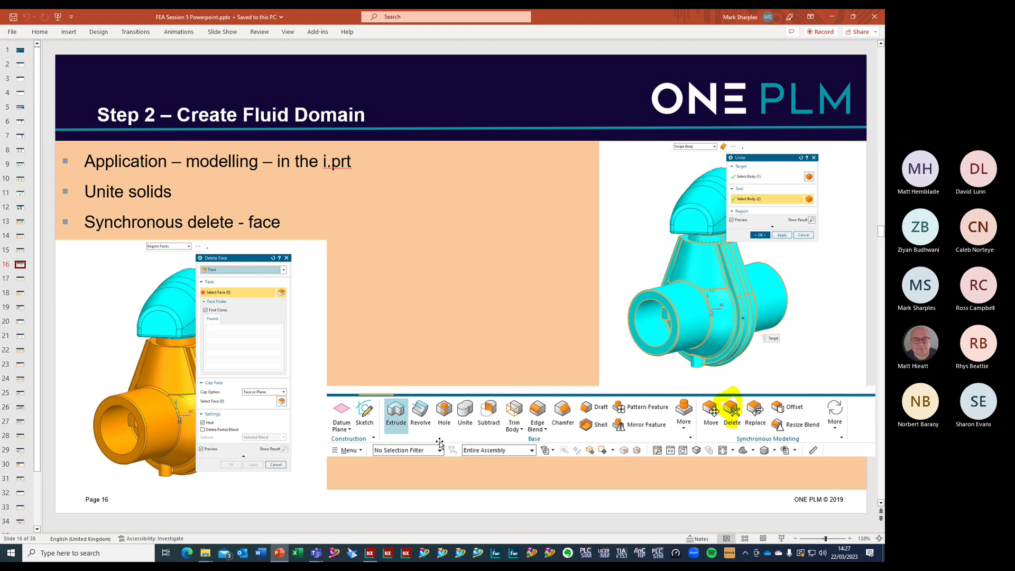
pyautogui.click(20, 279)
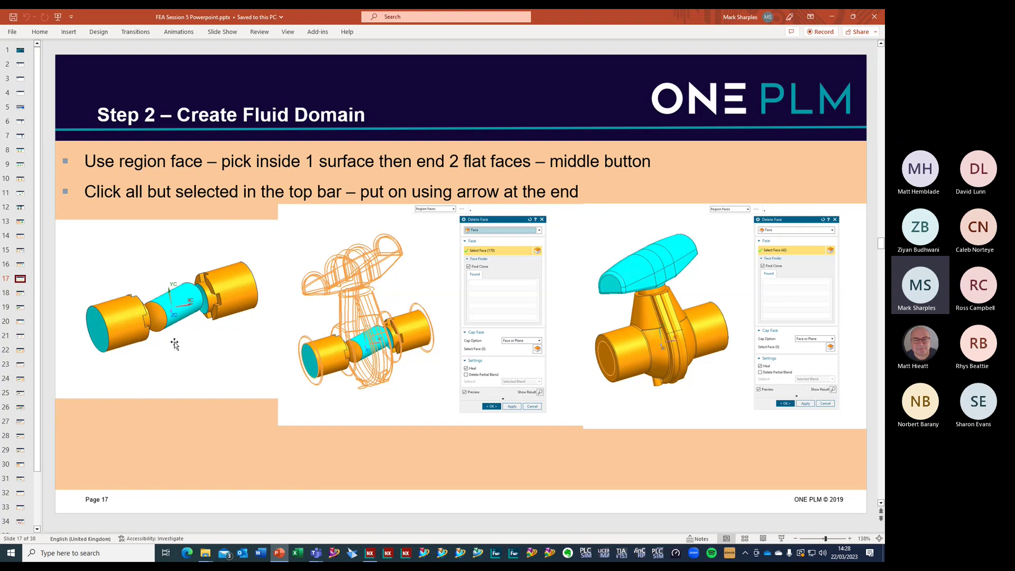
pyautogui.click(21, 294)
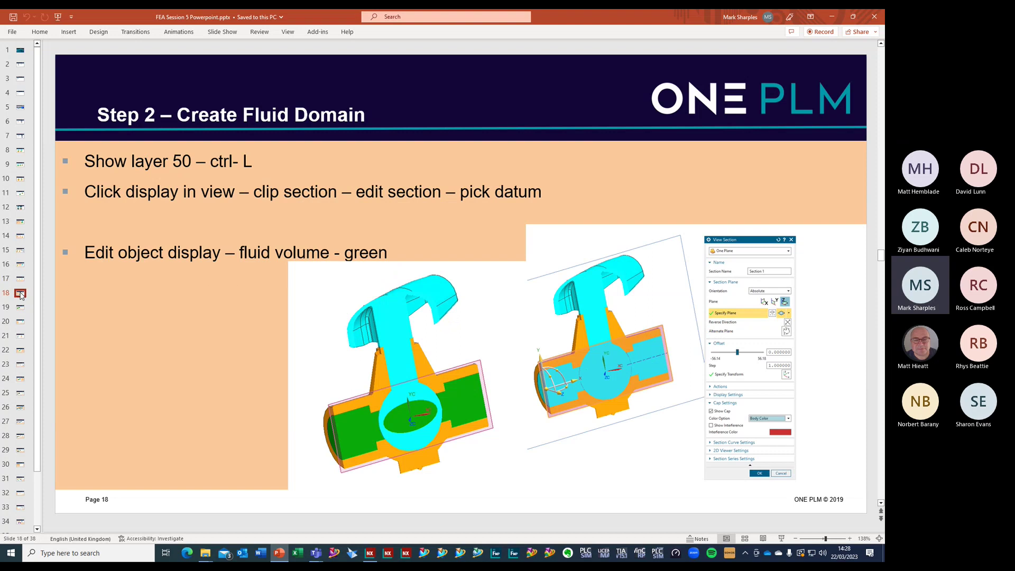
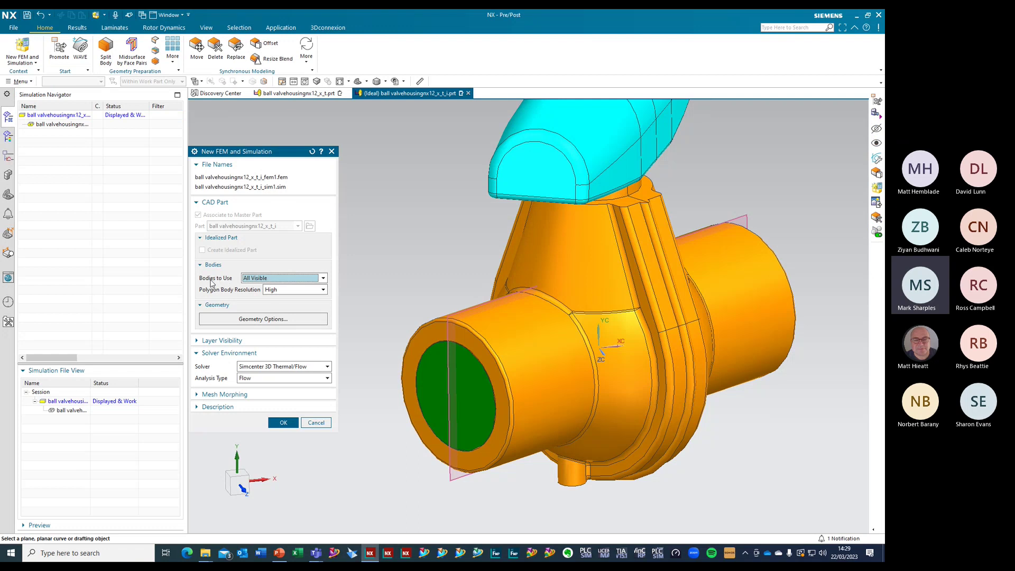
# For the new FEM and simulation, keep Bodies to Use at All Visible and the layer visibility source at Part
pyautogui.click(320, 280)
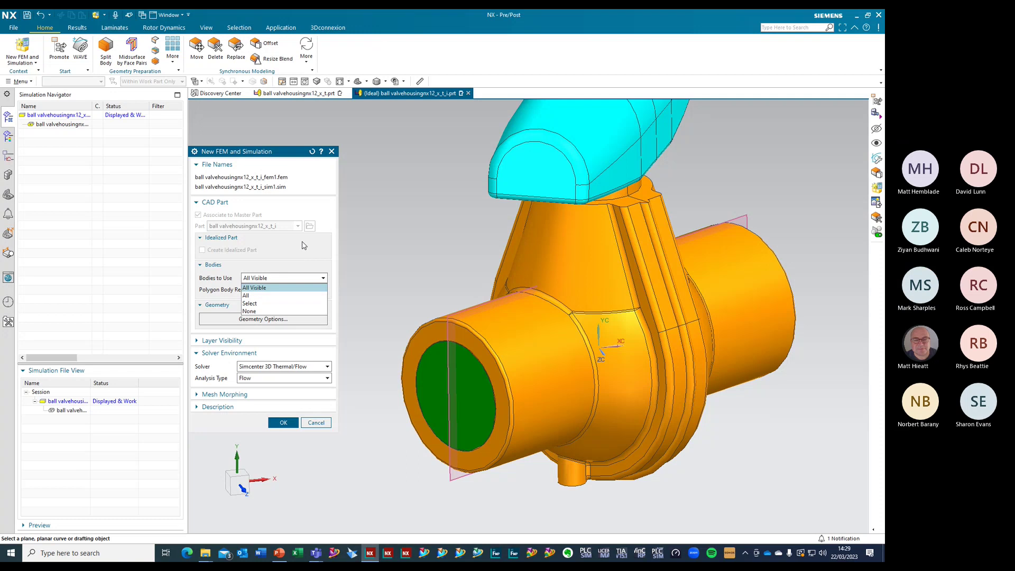
pyautogui.click(293, 281)
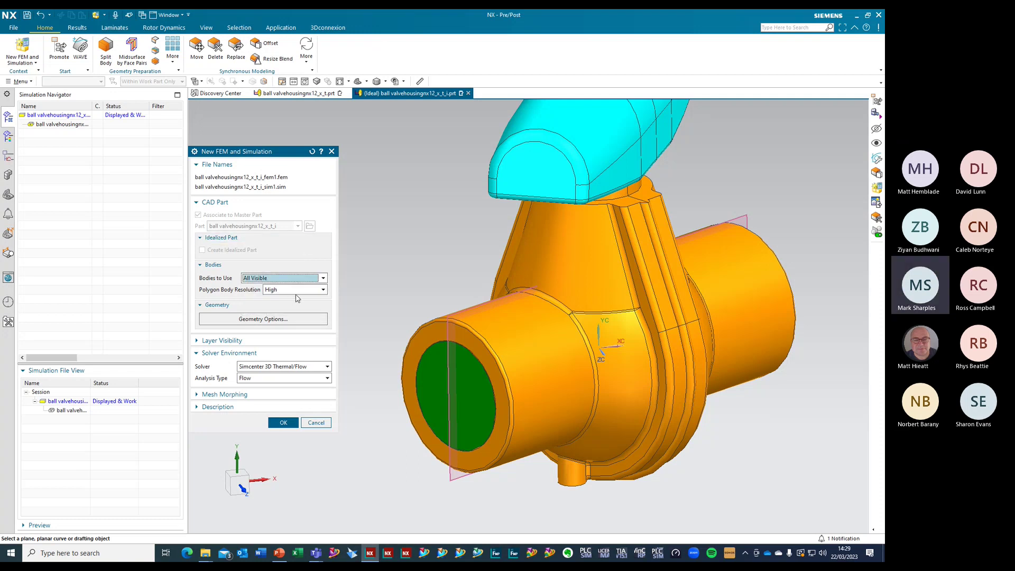
pyautogui.click(196, 342)
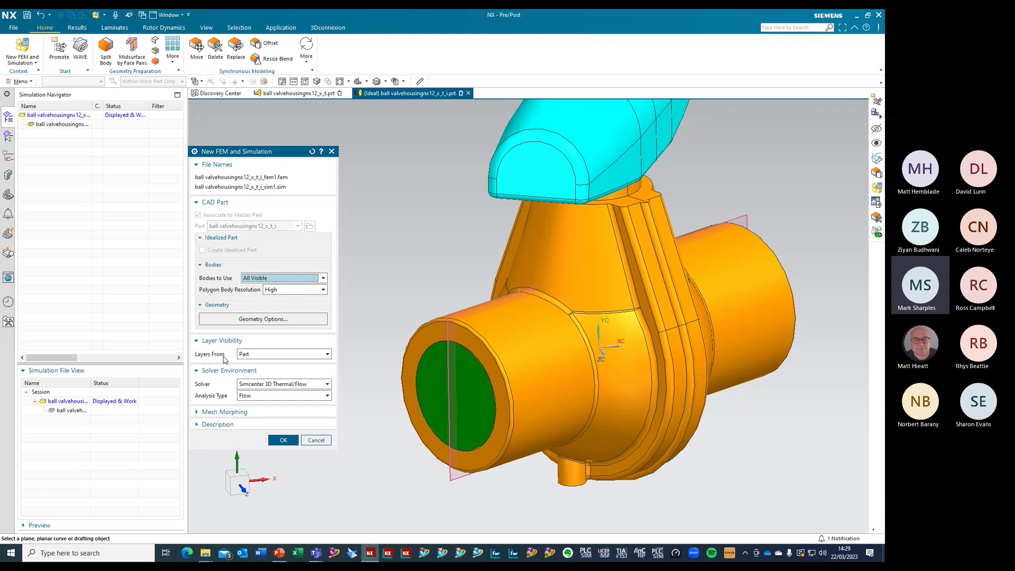
pyautogui.click(284, 354)
pyautogui.click(294, 341)
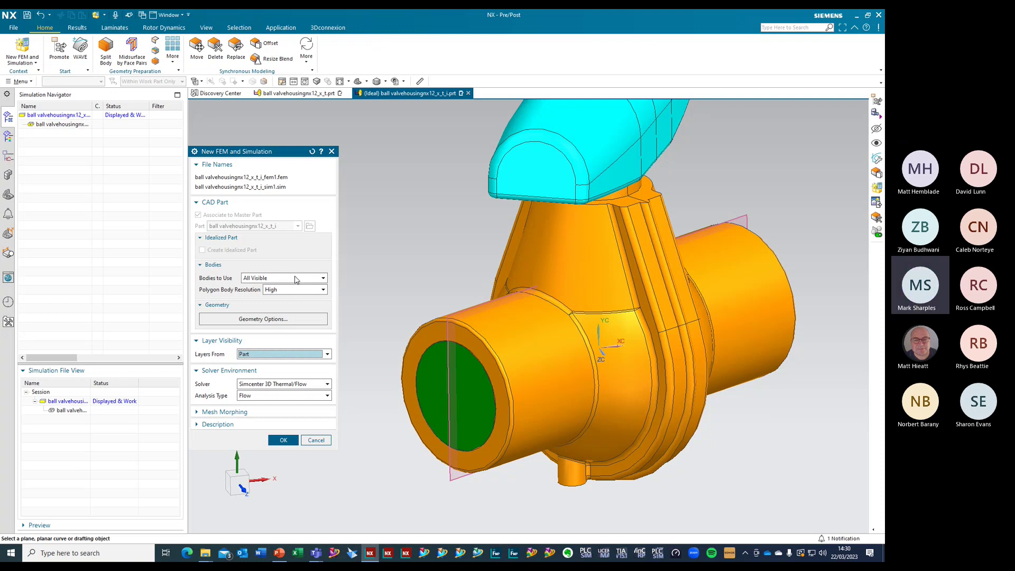
pyautogui.click(196, 342)
# Create the FEM and simulation files with the Simcenter 3D Thermal/Flow solver and the Flow analysis type
pyautogui.click(270, 367)
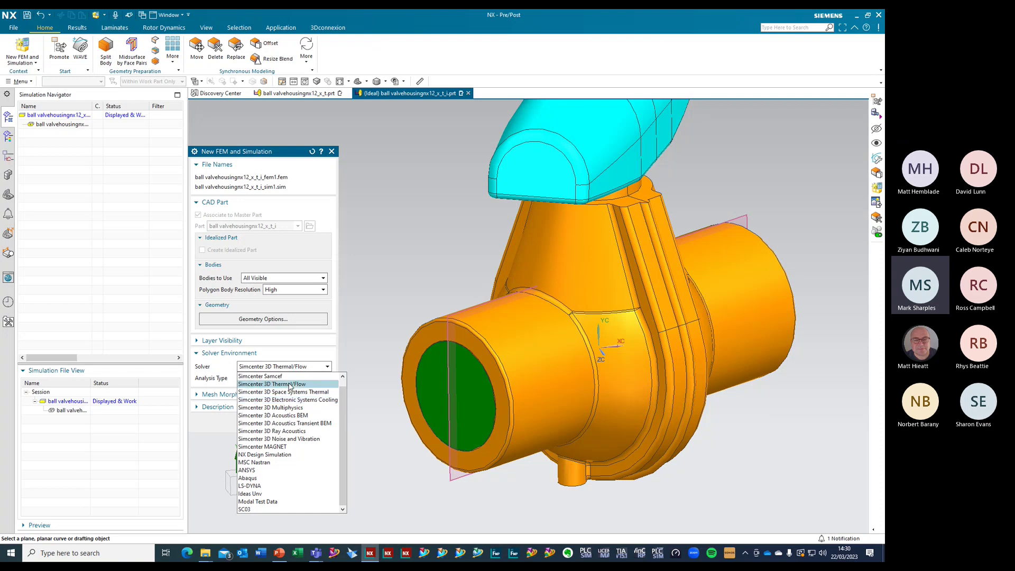
pyautogui.click(290, 386)
pyautogui.click(282, 377)
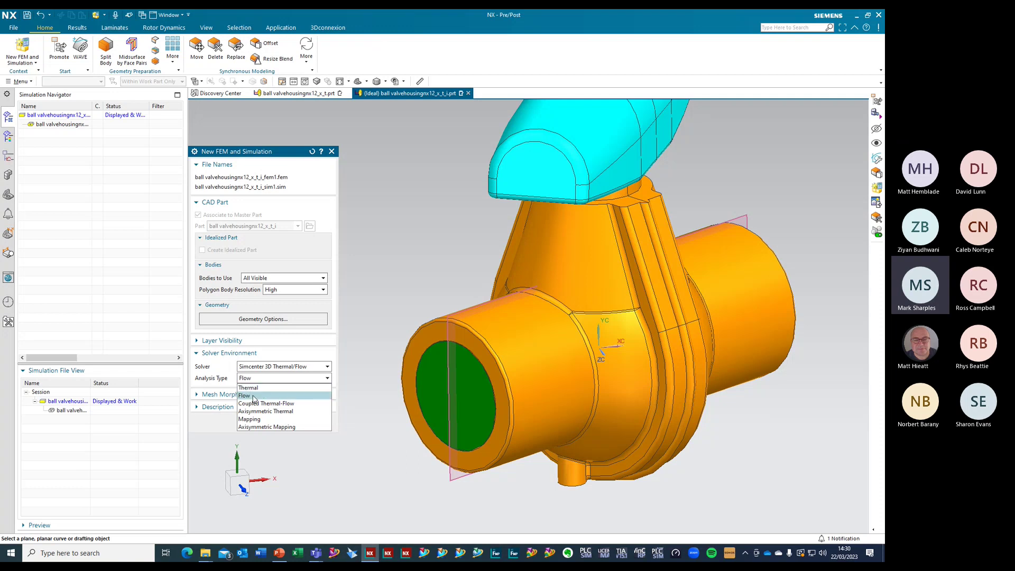
pyautogui.click(280, 396)
pyautogui.click(287, 423)
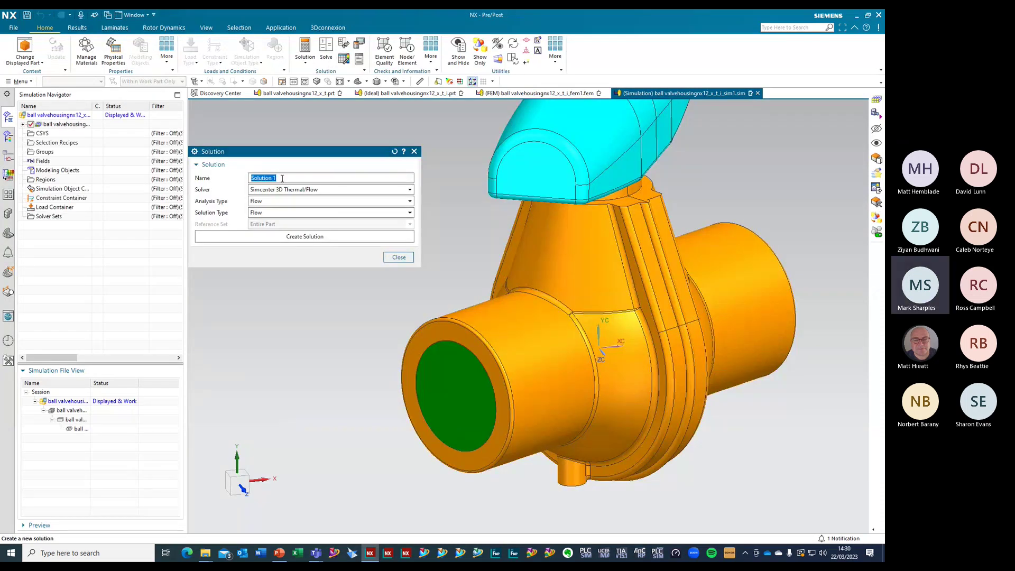
# Start a new solution of type Flow, examine its turbulence model options and discard the solution
pyautogui.click(301, 203)
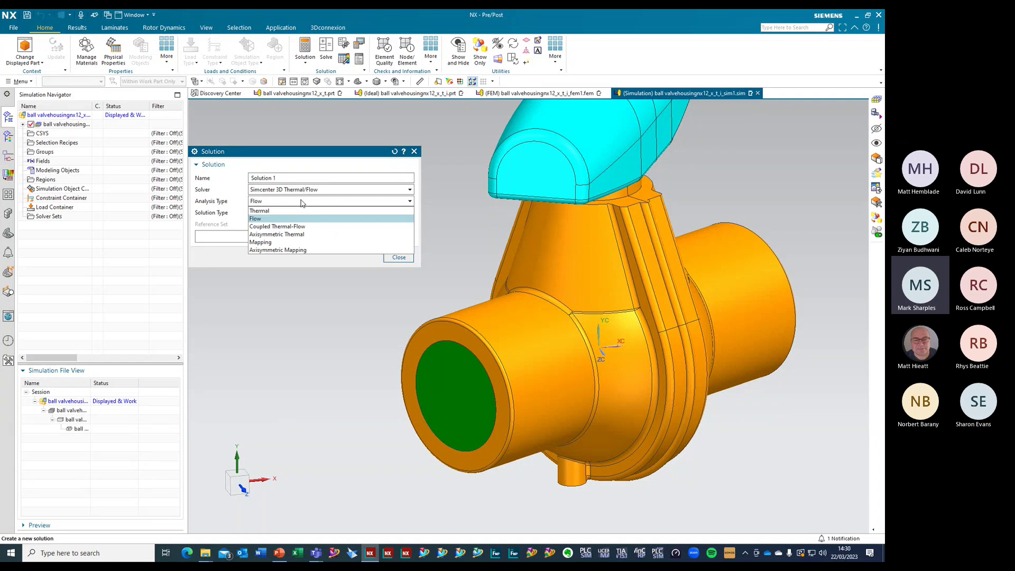
pyautogui.click(302, 203)
pyautogui.click(300, 213)
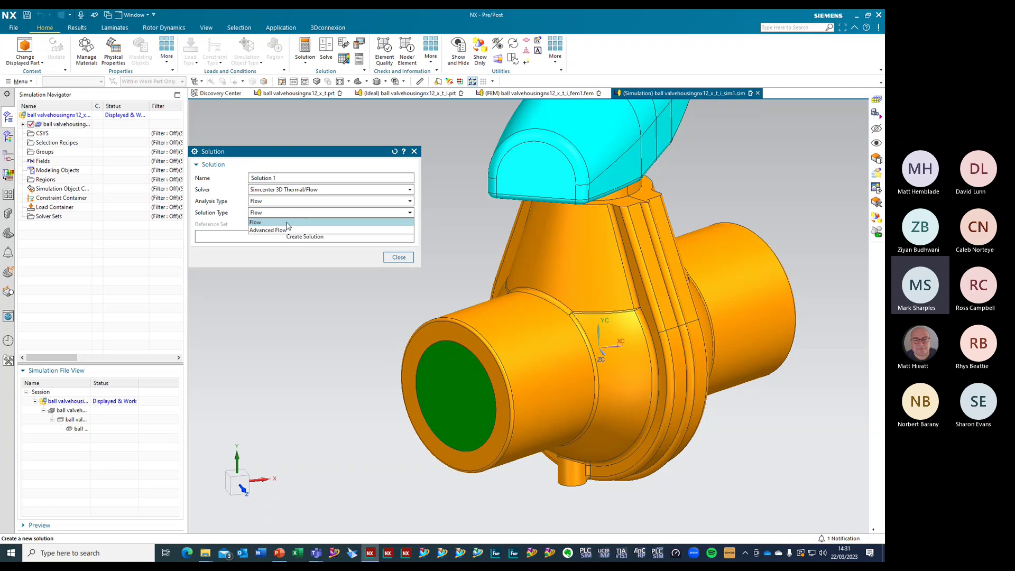
pyautogui.click(302, 222)
pyautogui.click(306, 237)
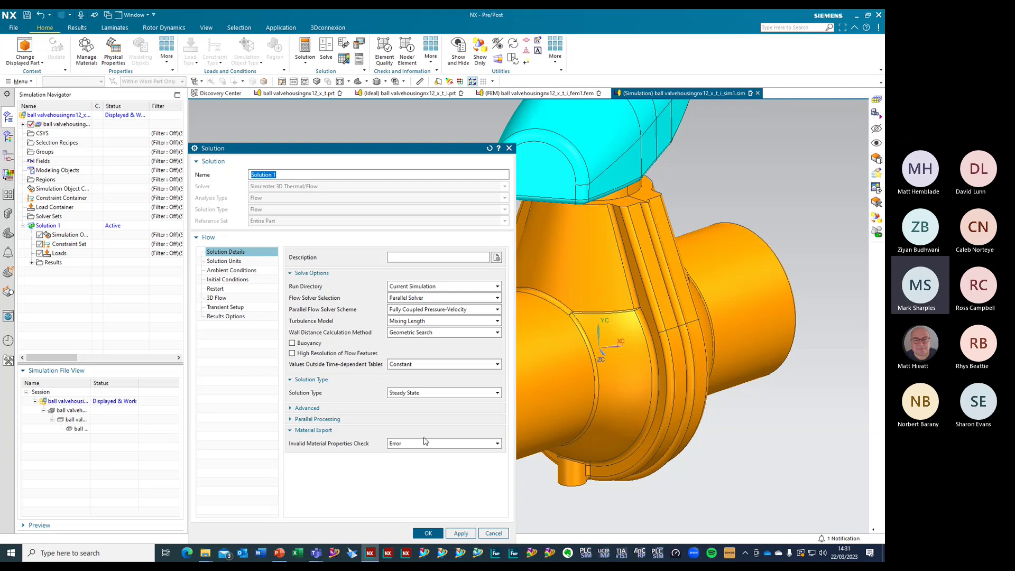
pyautogui.click(496, 322)
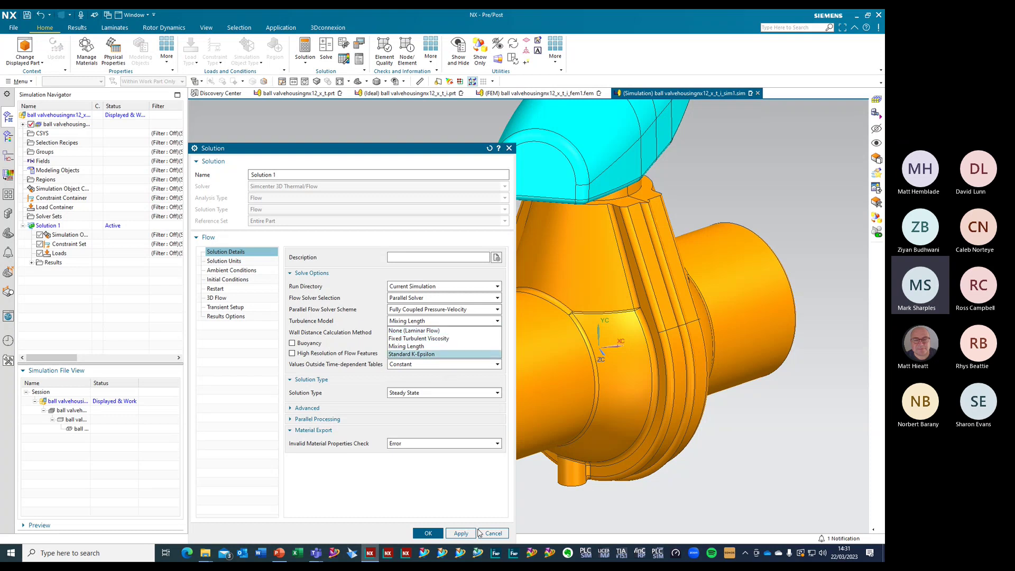
pyautogui.click(501, 534)
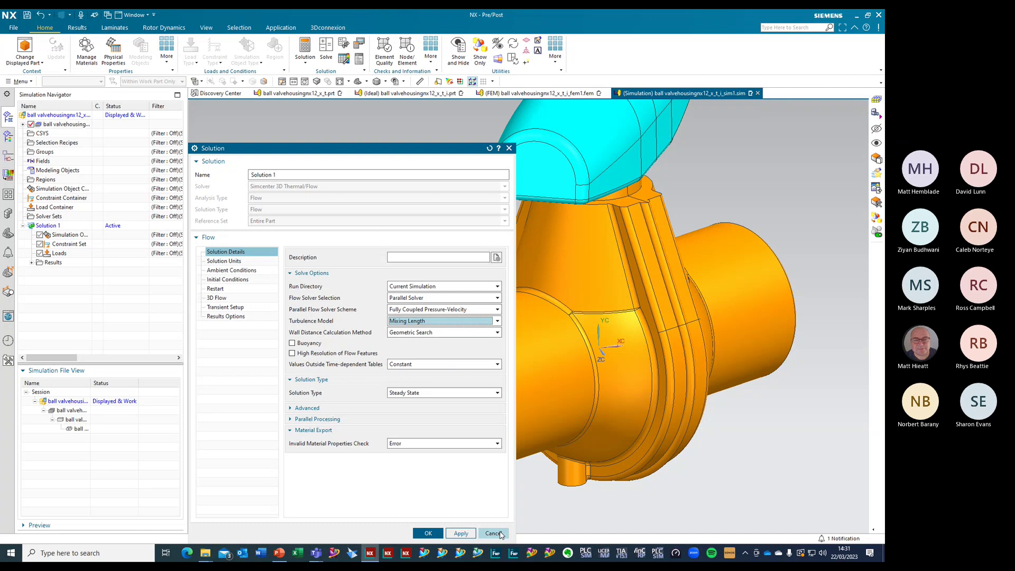
pyautogui.click(501, 535)
pyautogui.doubleClick(69, 126)
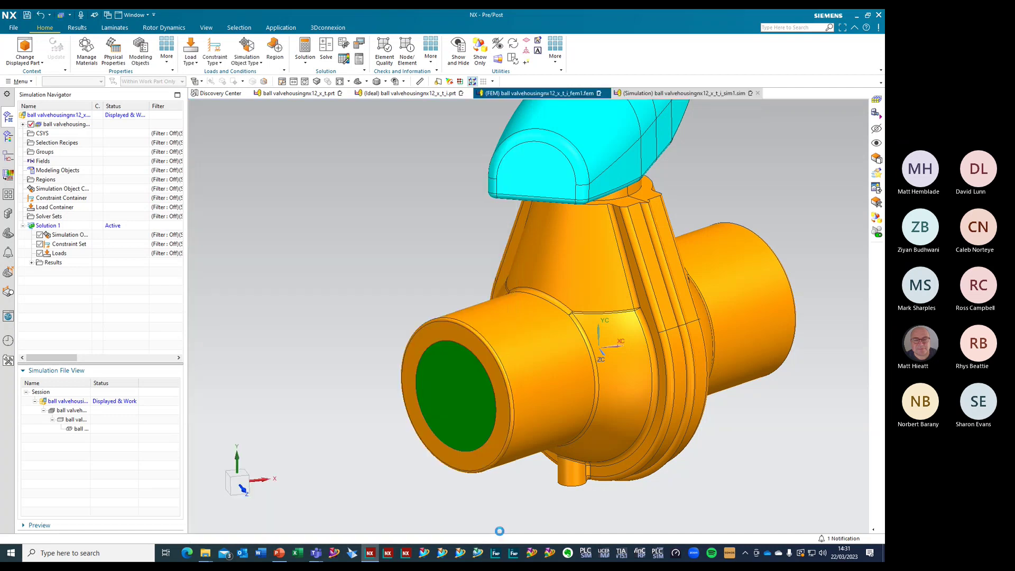
pyautogui.rightClick(59, 117)
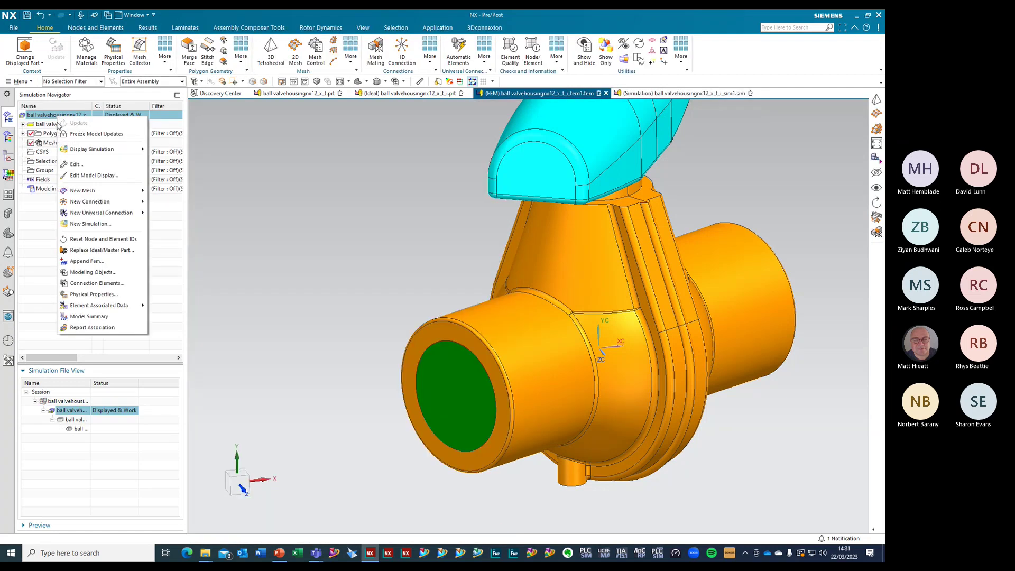
pyautogui.doubleClick(66, 401)
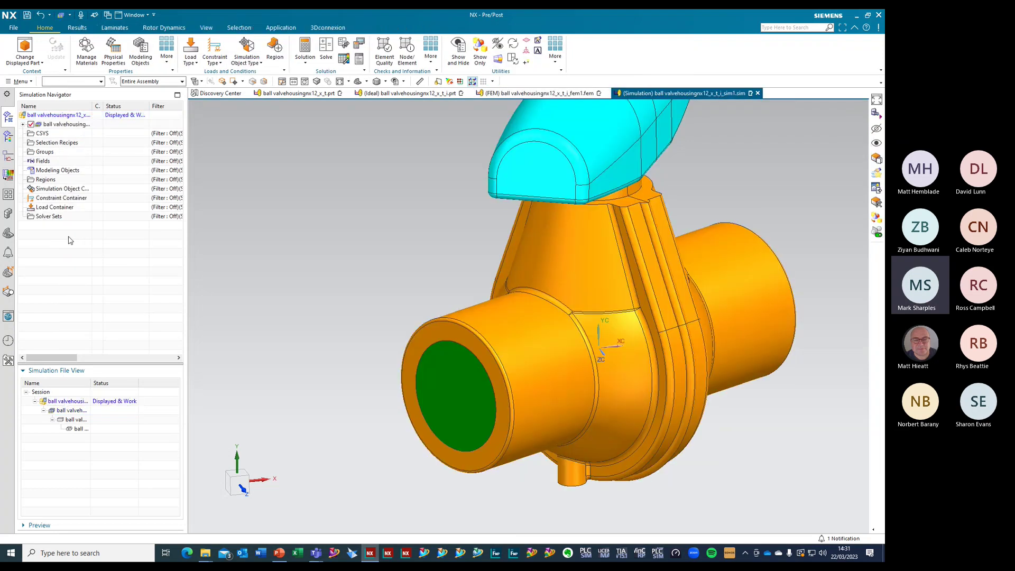
# Start a new solution of type Advanced Flow on the simulation, examine its turbulence model options and discard the solution
pyautogui.rightClick(60, 115)
pyautogui.click(90, 146)
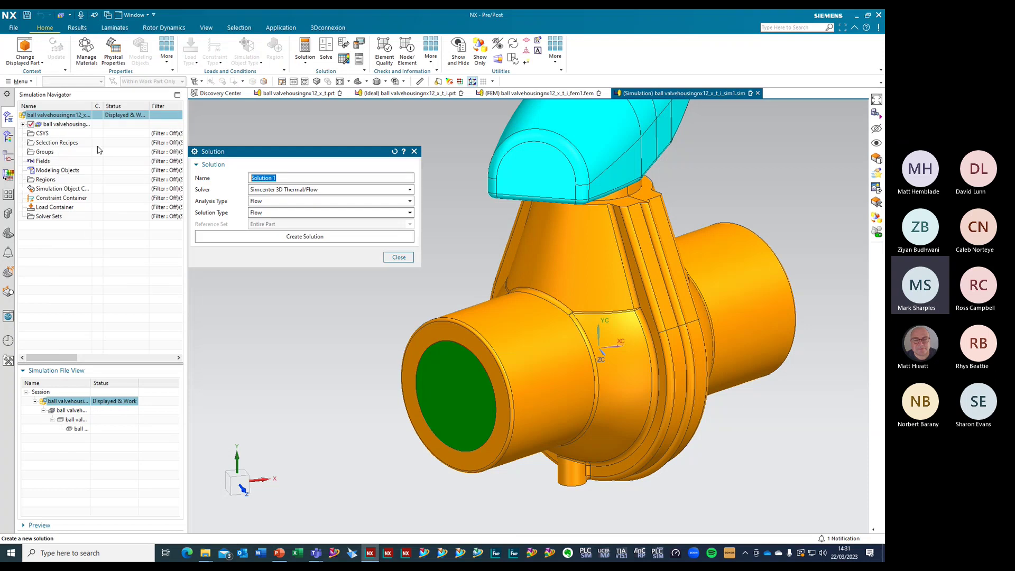
pyautogui.click(293, 212)
pyautogui.click(293, 233)
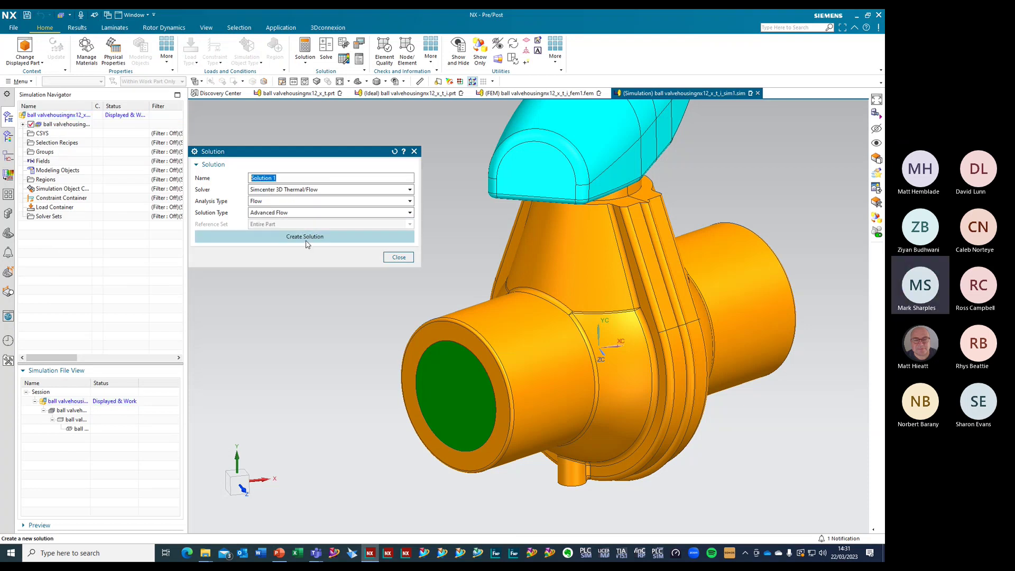
pyautogui.click(306, 238)
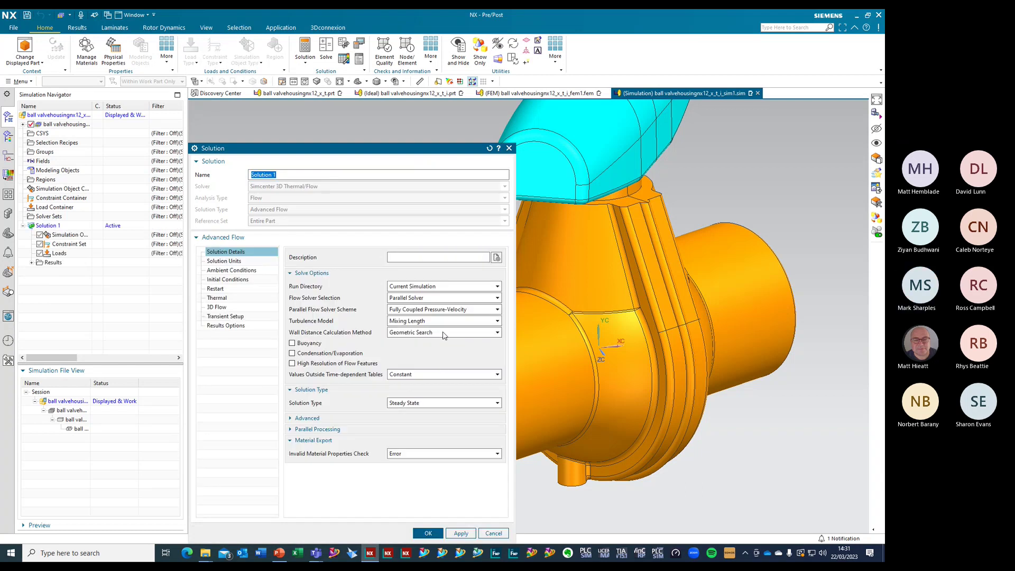
pyautogui.click(458, 321)
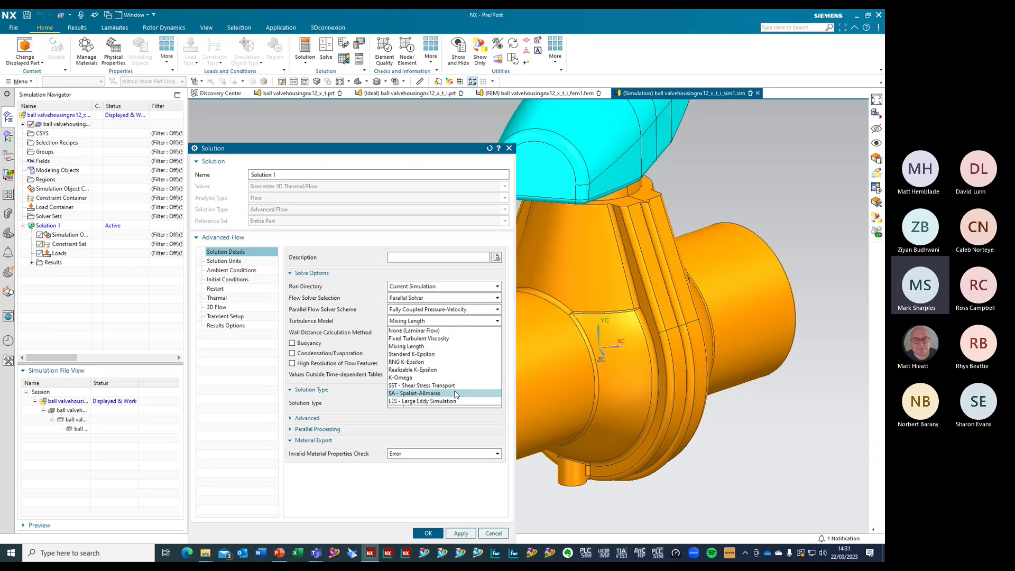
pyautogui.click(505, 534)
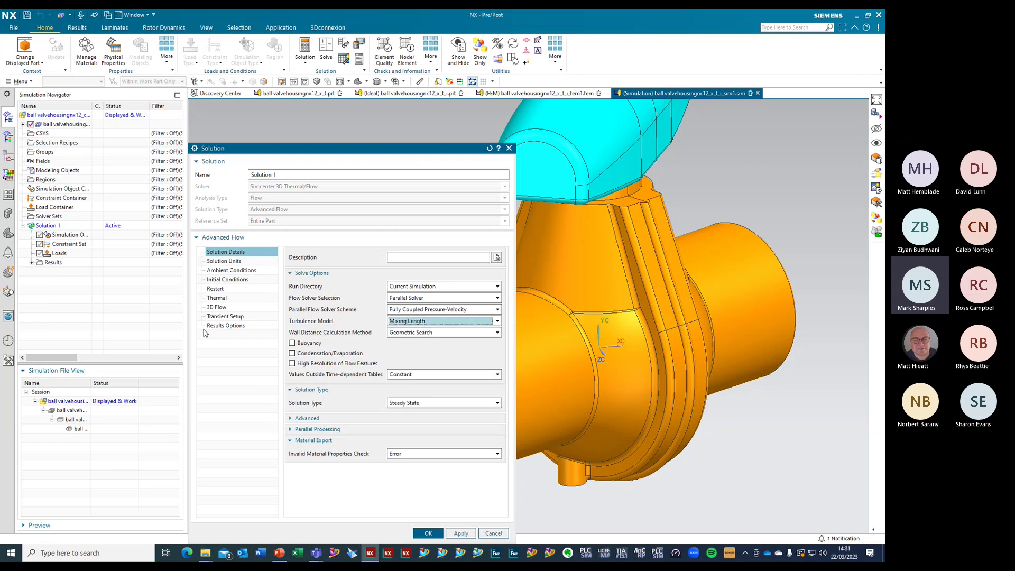
pyautogui.click(493, 533)
# Create a Simcenter 3D Thermal/Flow solution with analysis type Flow and solution type Flow, accepting the default solution details
pyautogui.rightClick(61, 114)
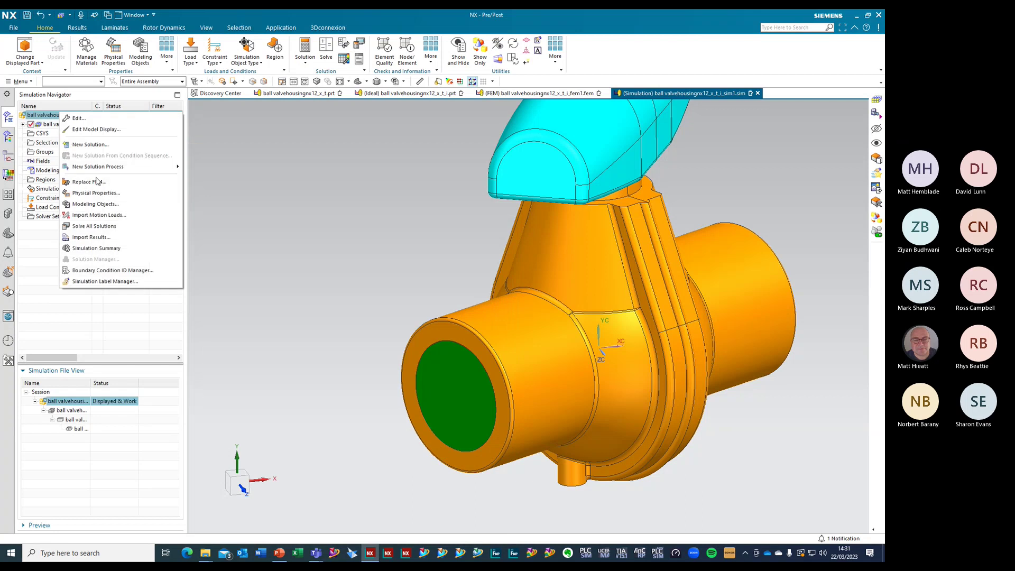
pyautogui.click(89, 144)
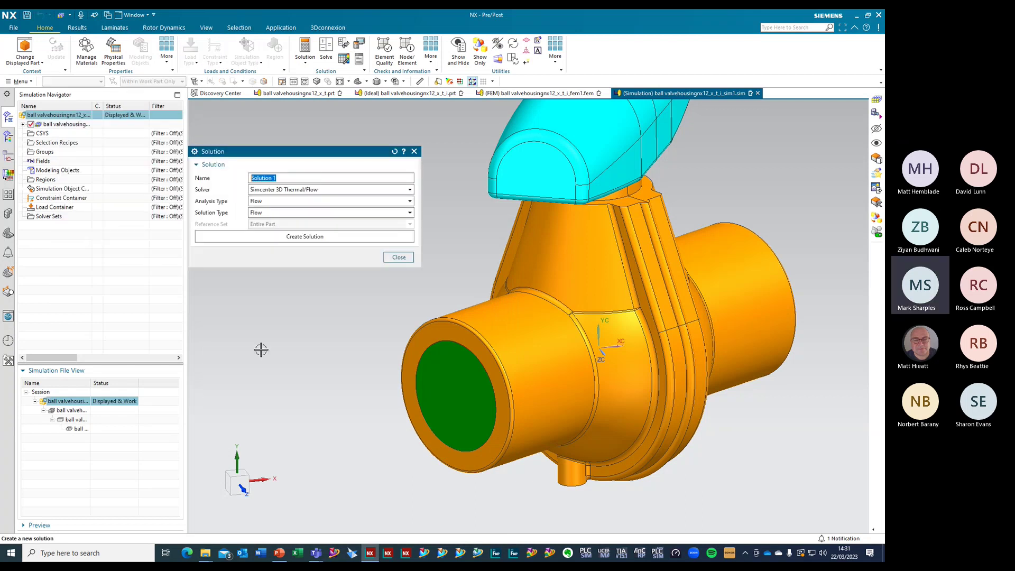
pyautogui.click(283, 241)
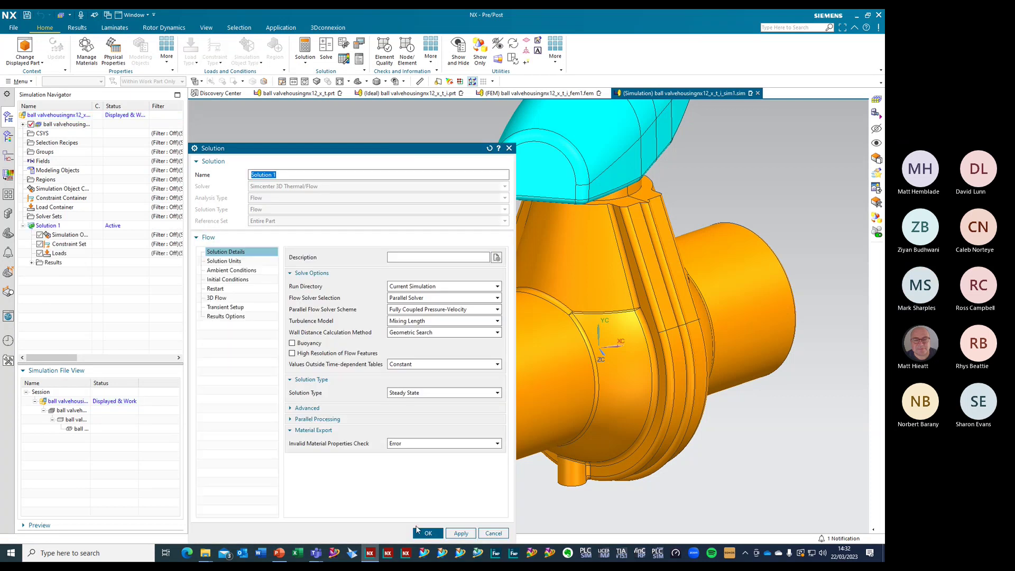
pyautogui.click(428, 534)
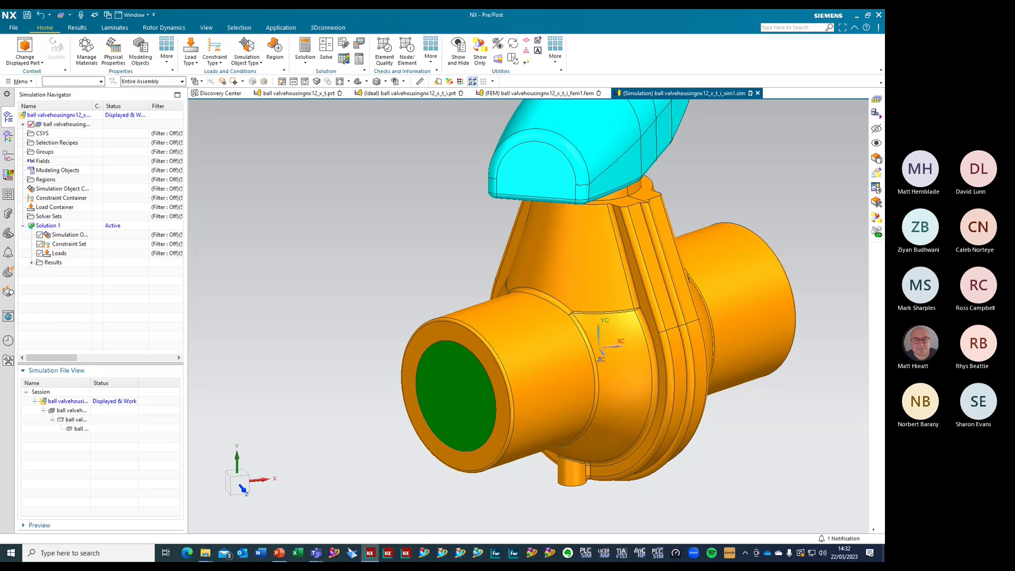
# Switch to PowerPoint and read slides 19 and 20 on creating the FEM and sim and modifying the ball's orientation
pyautogui.hotkey('alt', 'Tab')
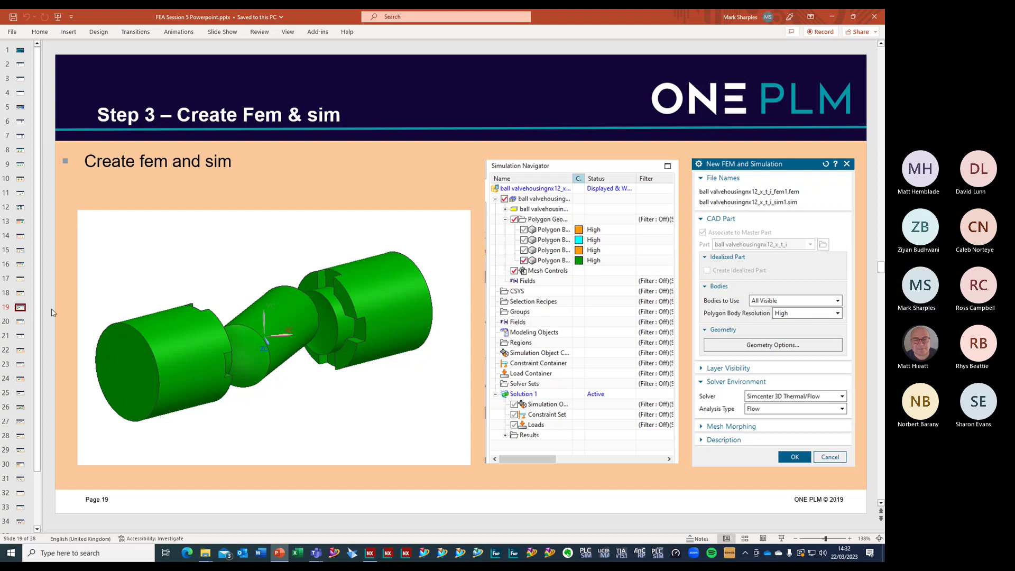
pyautogui.click(21, 322)
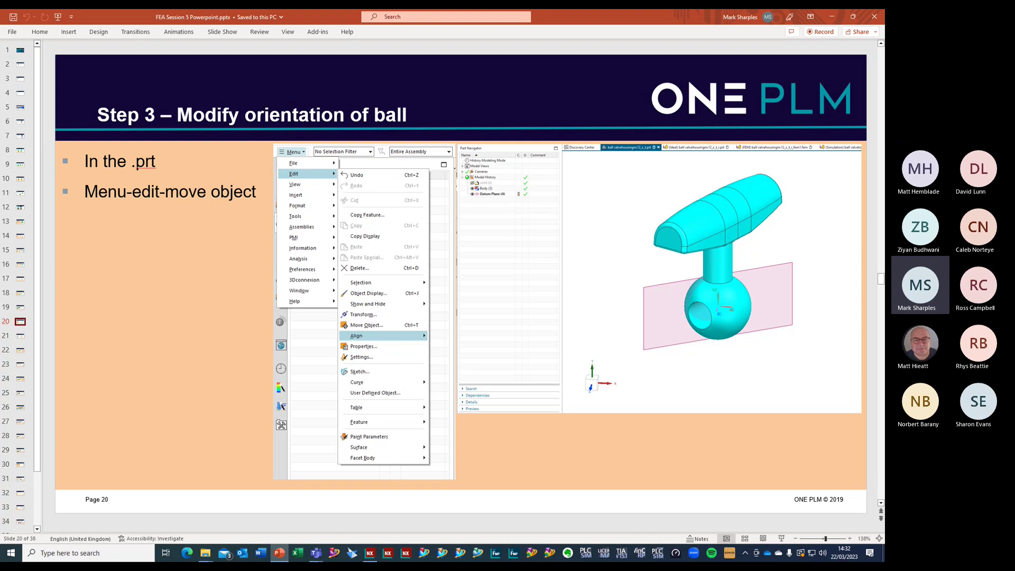
pyautogui.hotkey('alt', 'Tab')
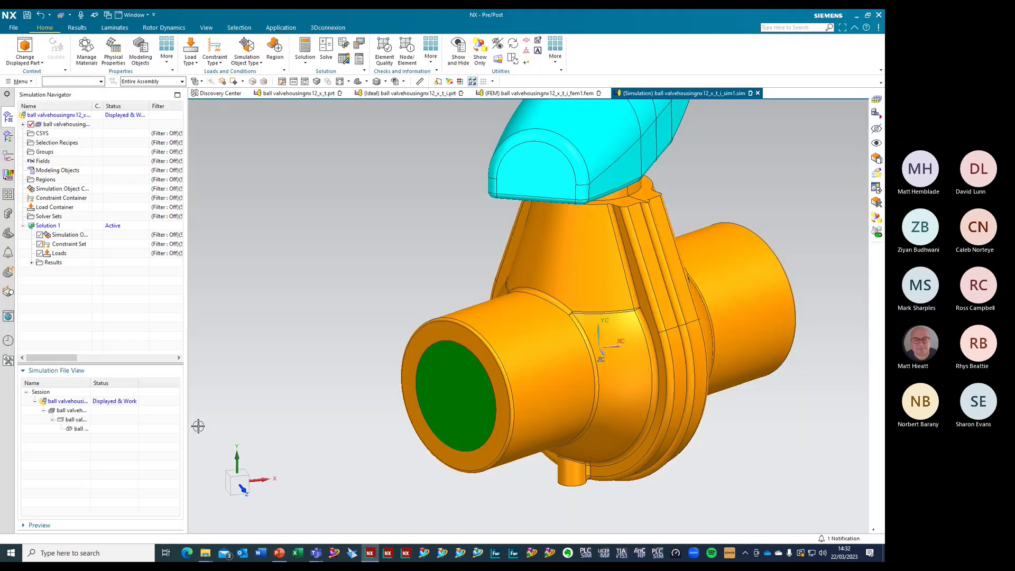
# Display the master part ball valvehousingnx12_x_t.prt and make layer 50 visible to show the valve solids
pyautogui.doubleClick(89, 433)
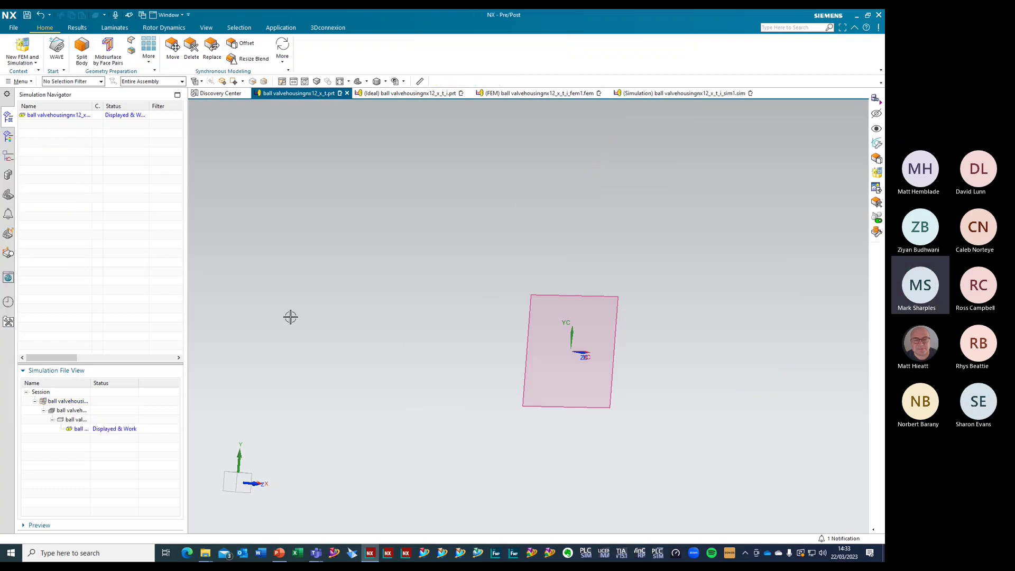
pyautogui.hotkey('ctrl', 'l')
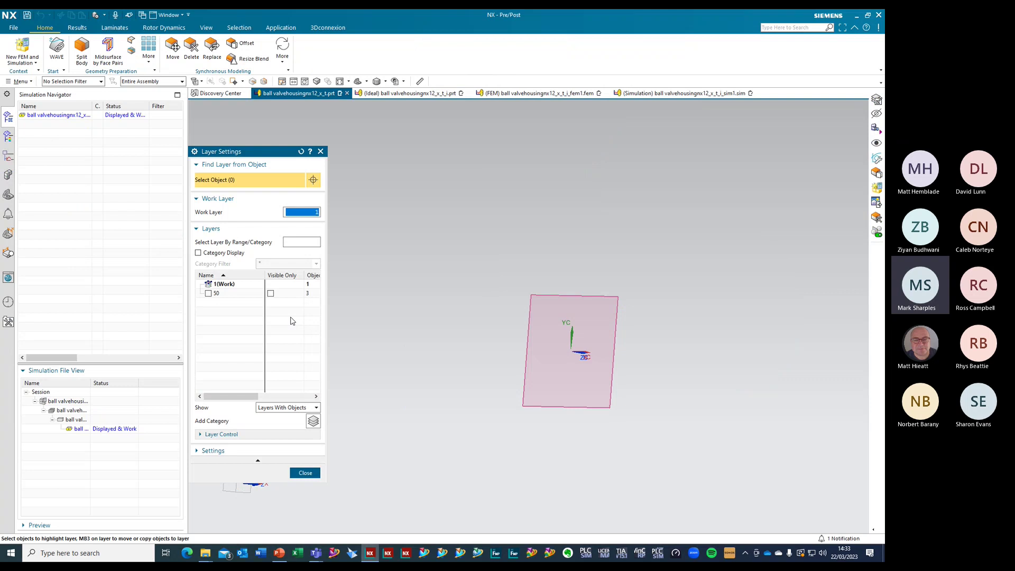
pyautogui.click(208, 294)
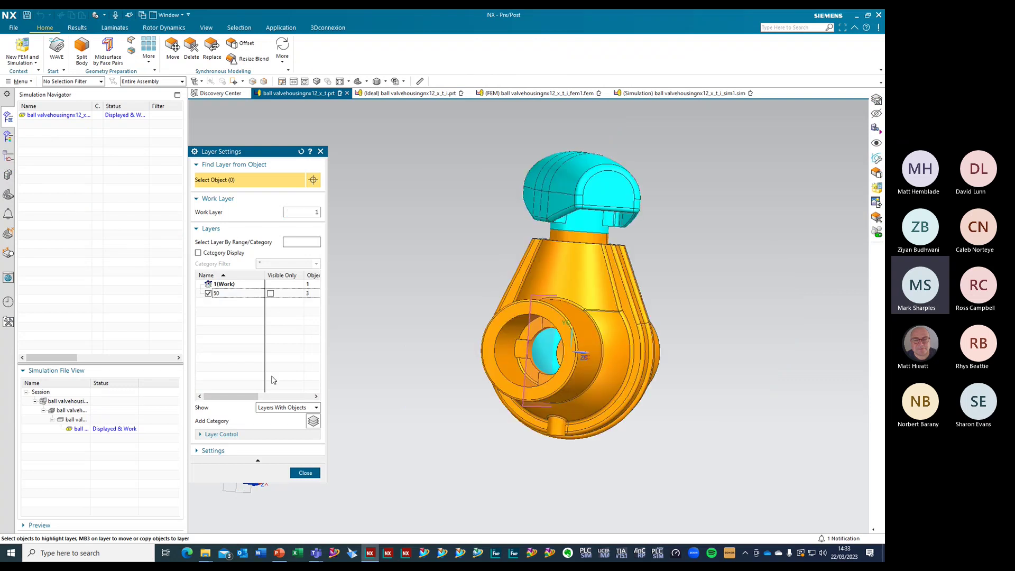
pyautogui.click(305, 473)
pyautogui.moveTo(303, 476); pyautogui.dragTo(427, 325, button='middle')
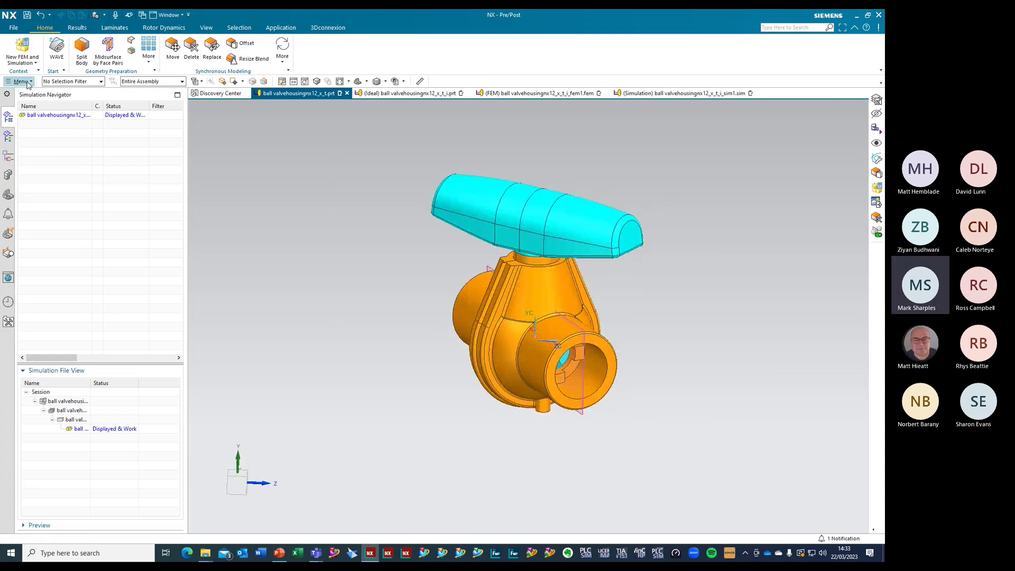
# In the Modeling application, use Move Object to rotate the cyan ball-and-handle solid -25 degrees about the YC axis
pyautogui.click(278, 31)
pyautogui.click(25, 53)
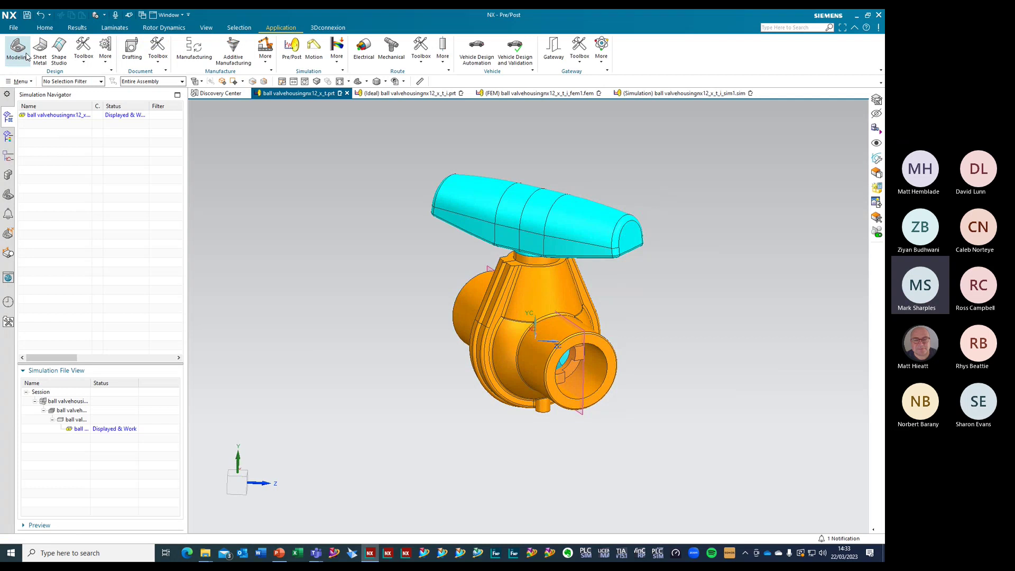
pyautogui.click(21, 81)
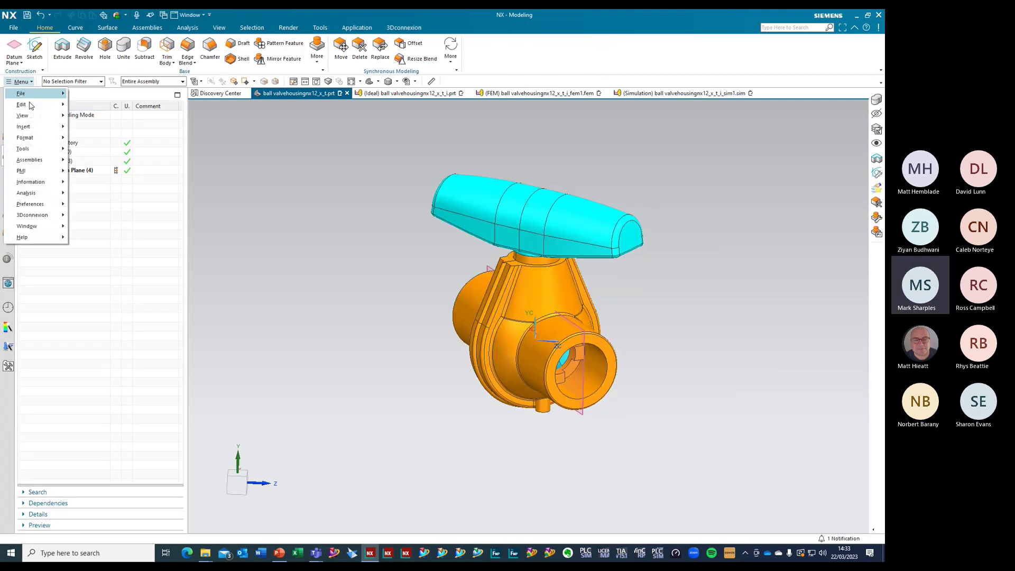
pyautogui.moveTo(30, 106)
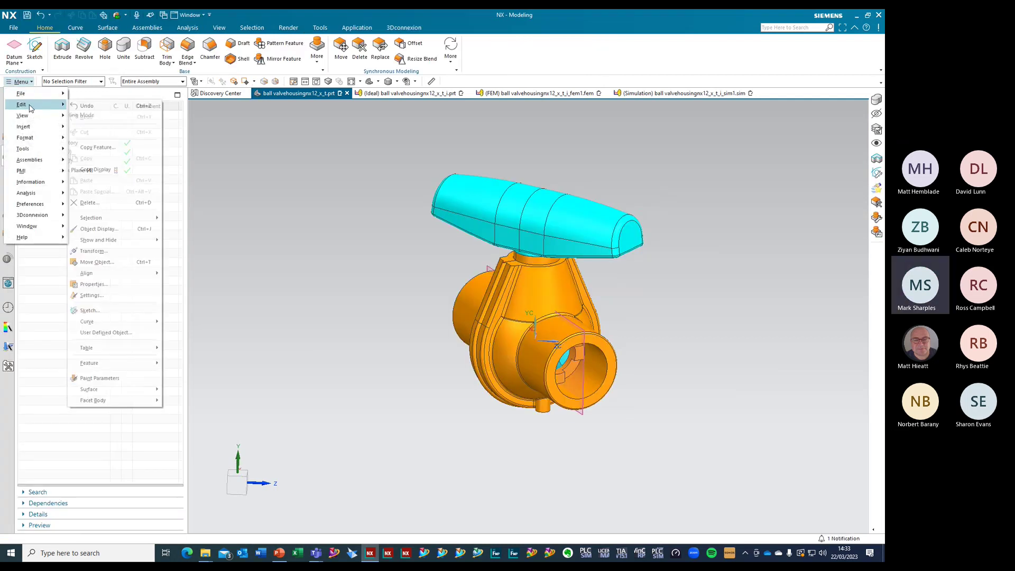
pyautogui.click(98, 262)
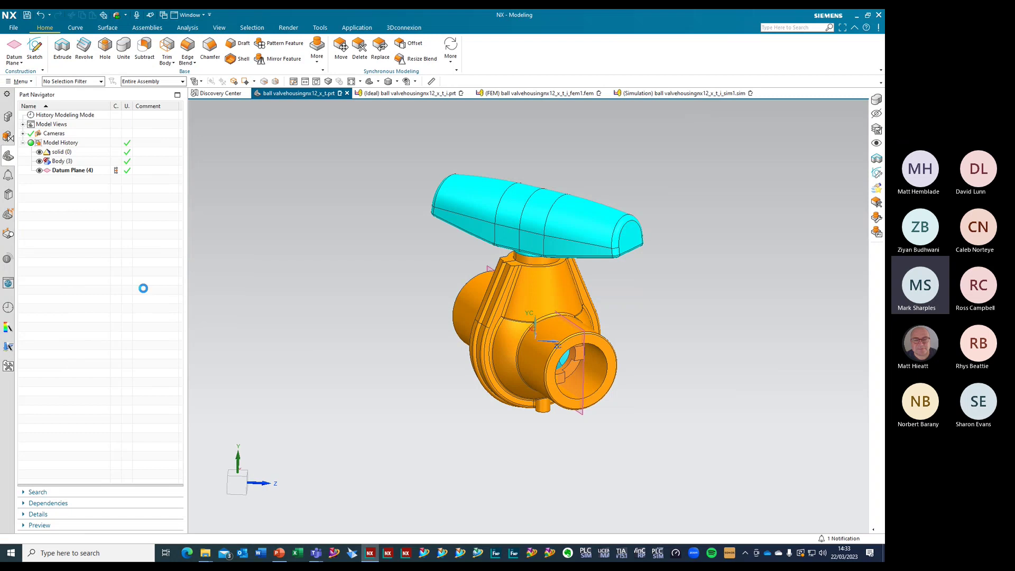
pyautogui.click(542, 219)
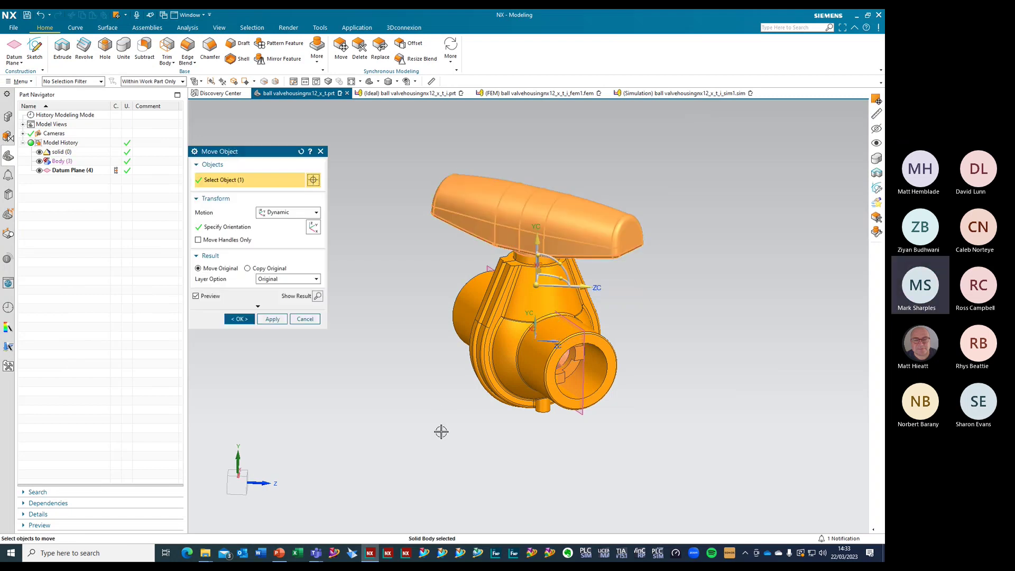
pyautogui.click(559, 276)
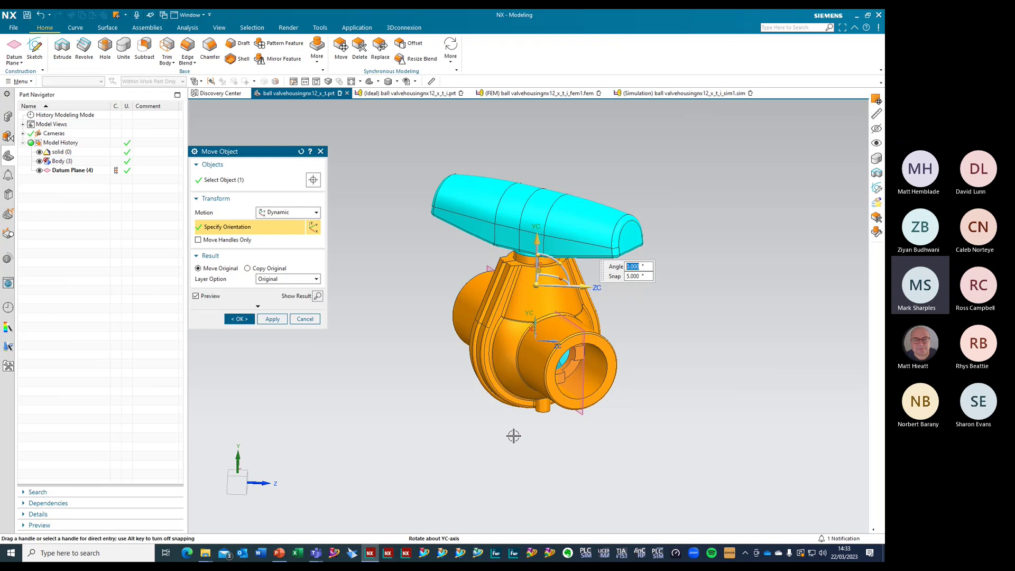
pyautogui.write('-25')
pyautogui.press('Return')
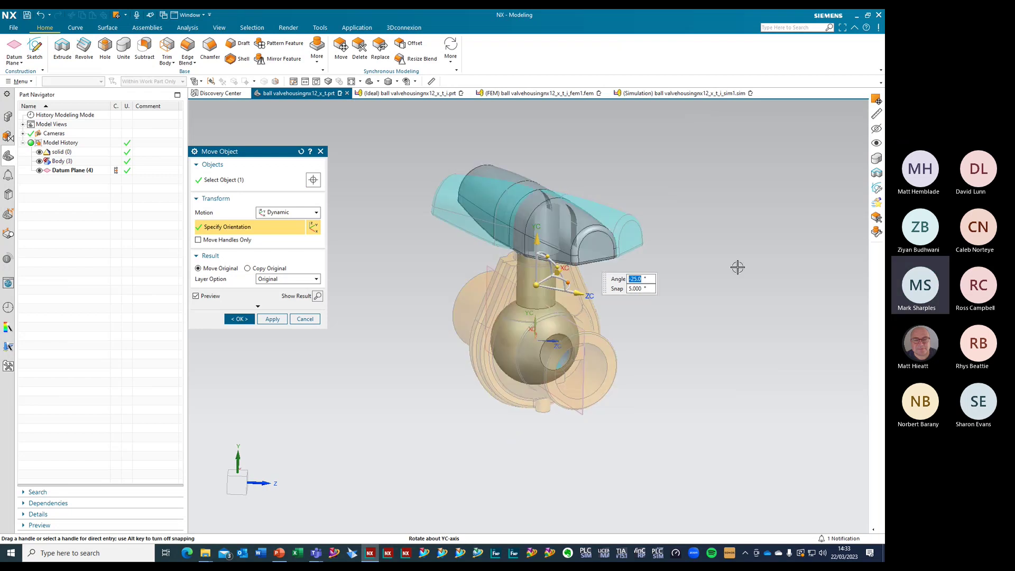
pyautogui.moveTo(737, 268); pyautogui.dragTo(735, 307, button='middle')
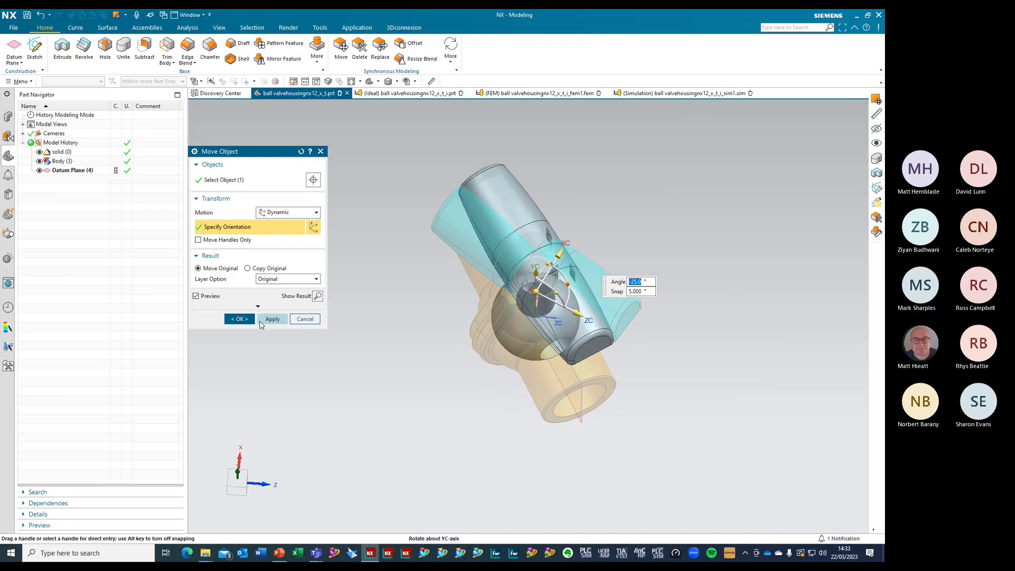
pyautogui.click(241, 320)
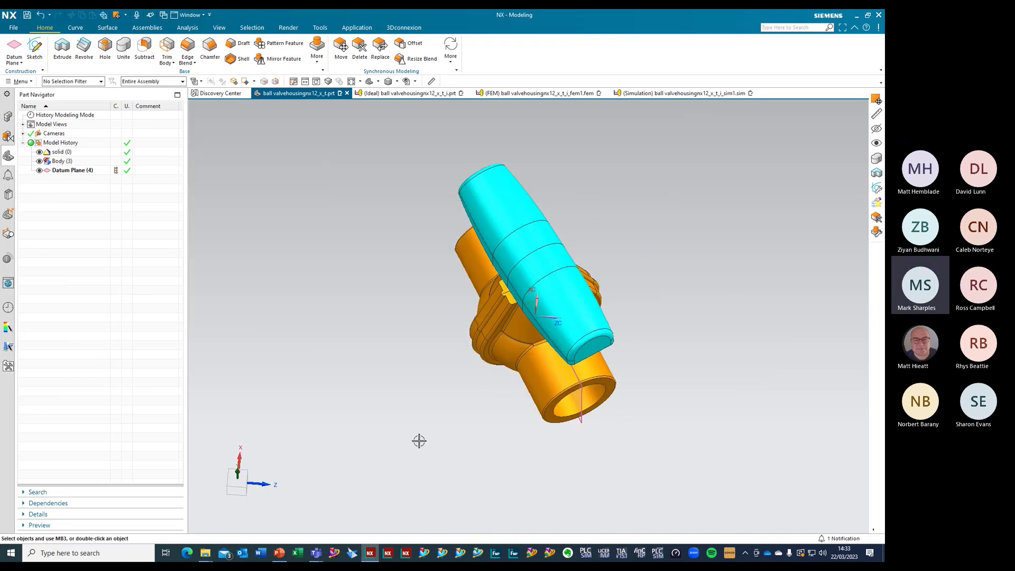
pyautogui.moveTo(401, 408); pyautogui.dragTo(432, 363, button='middle')
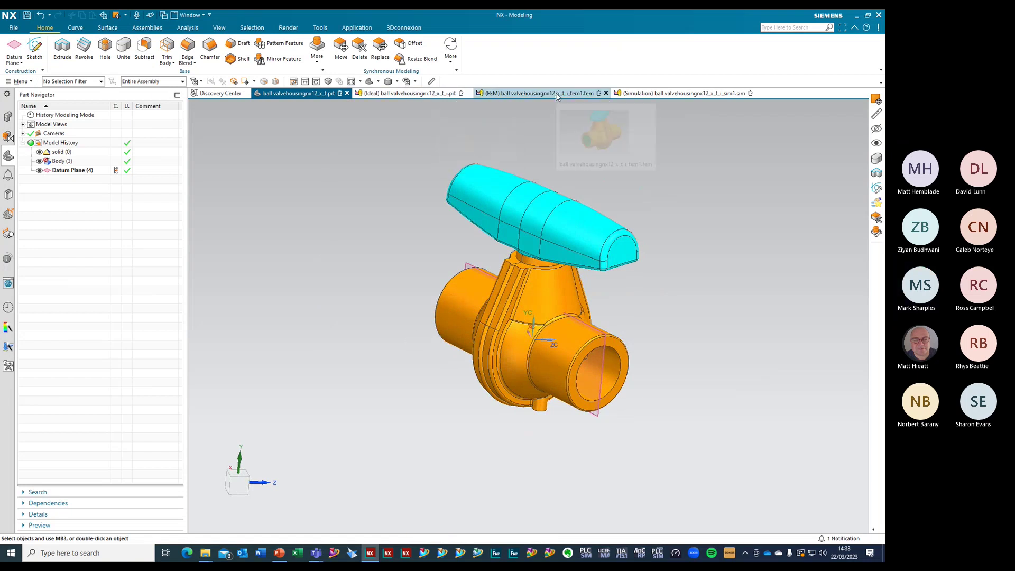
# Display the idealized part and turn off layer 50 to leave only the fluid domain and its datum plane visible
pyautogui.click(427, 94)
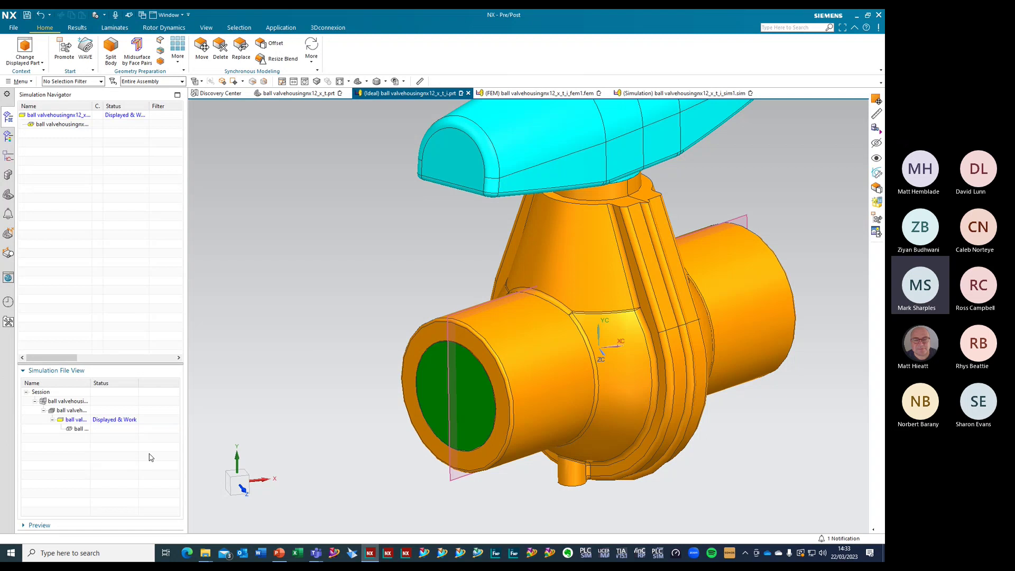
pyautogui.hotkey('ctrl', 'l')
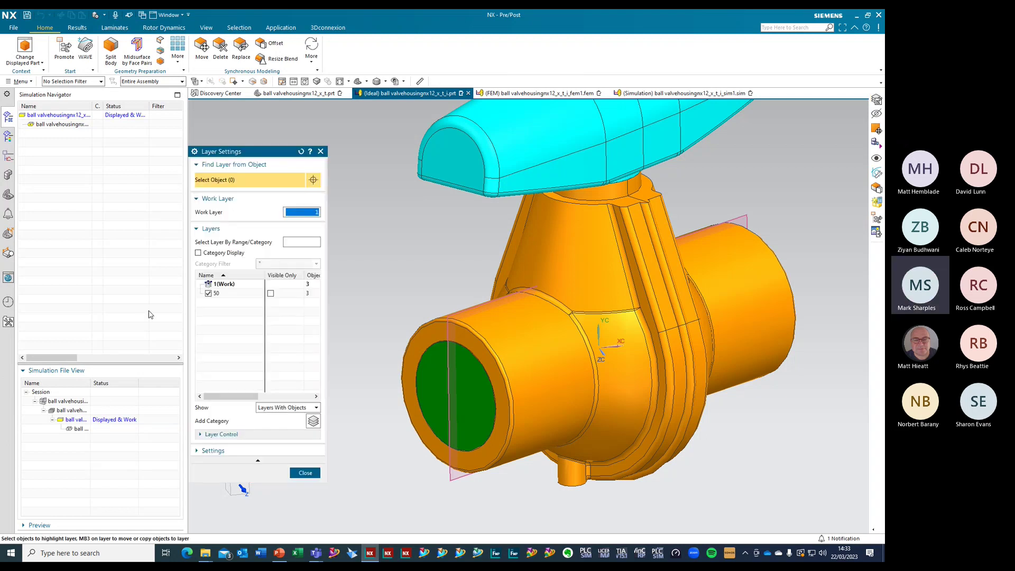
pyautogui.click(208, 293)
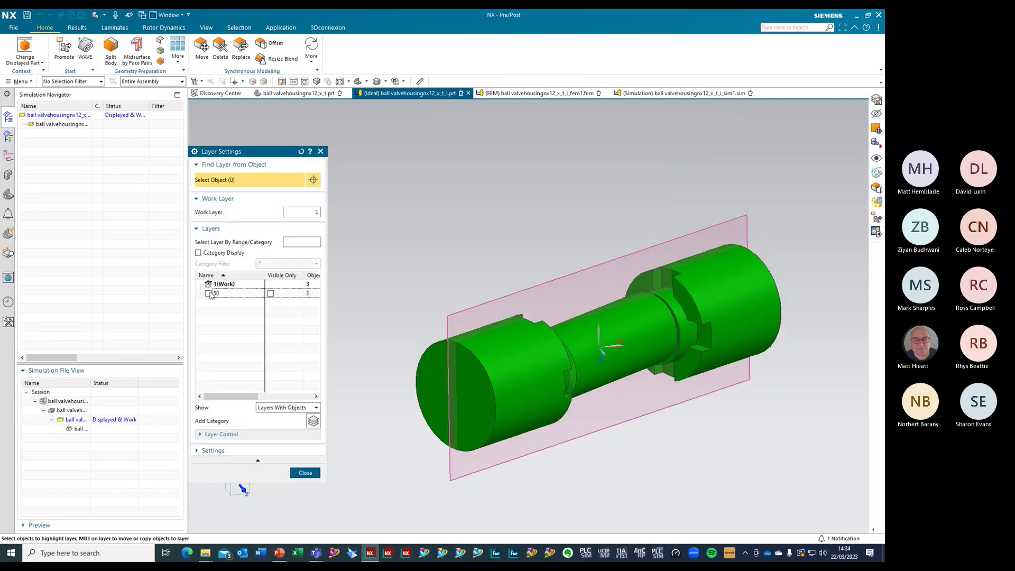
pyautogui.moveTo(473, 254)
pyautogui.mouseDown(button='middle')
pyautogui.moveTo(482, 295)
pyautogui.moveTo(480, 267)
pyautogui.mouseUp(button='middle')
pyautogui.click(306, 472)
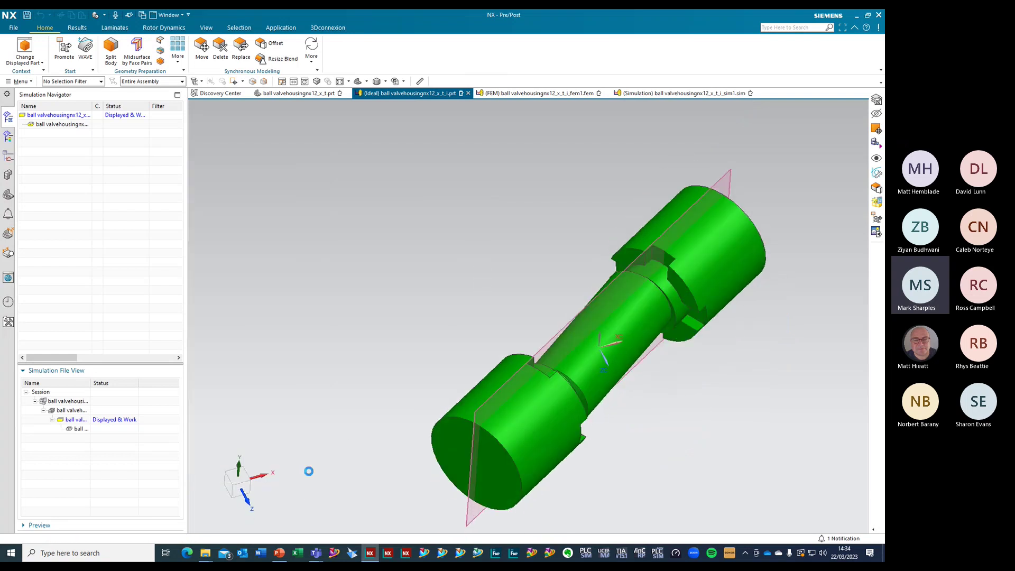
# Display the FEM to update it, close the Information window and hide the two orange housing polygon bodies
pyautogui.doubleClick(71, 410)
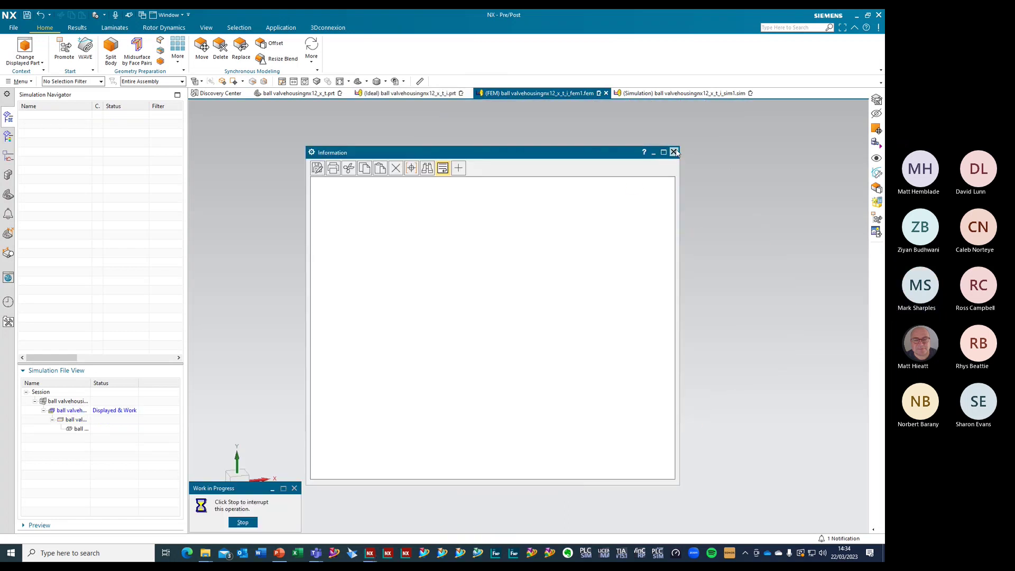
pyautogui.click(674, 152)
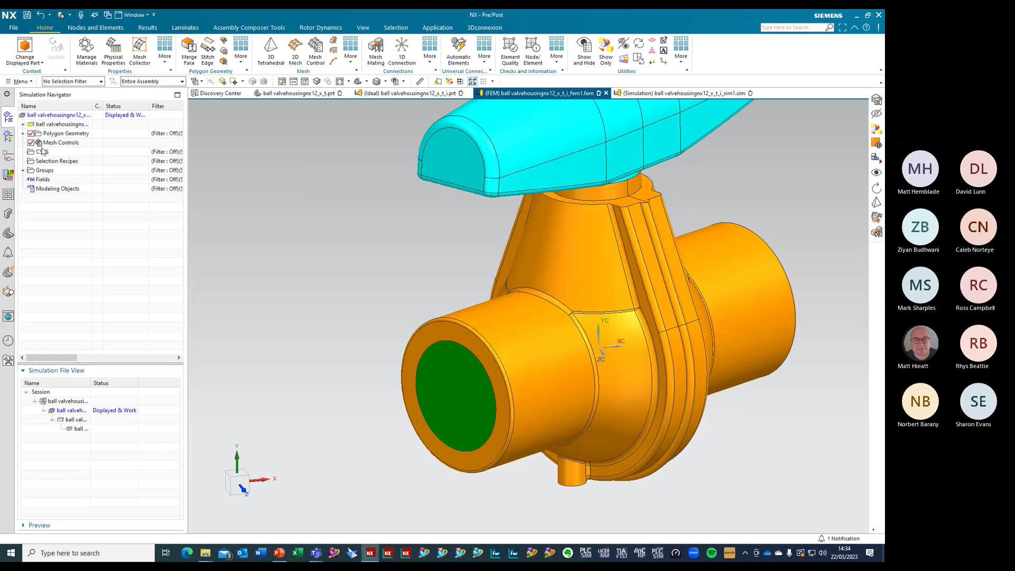
pyautogui.click(22, 134)
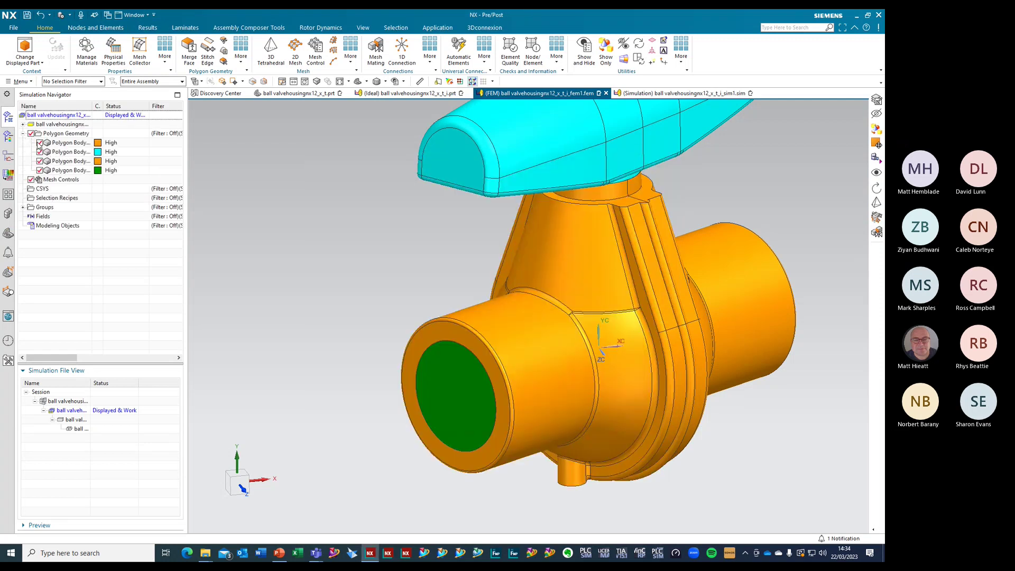
pyautogui.click(40, 143)
pyautogui.click(40, 160)
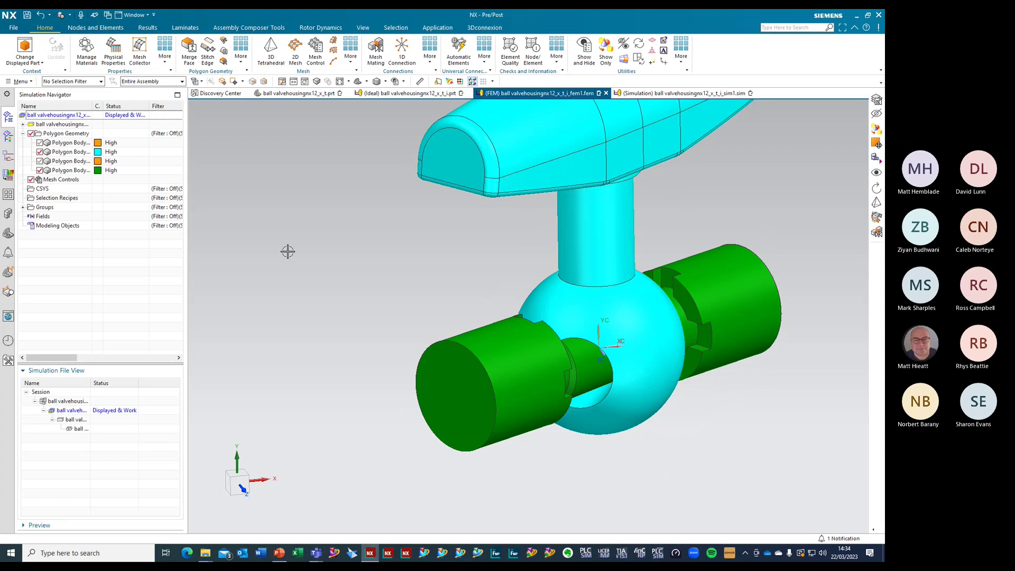
pyautogui.moveTo(288, 249); pyautogui.dragTo(385, 261, button='middle')
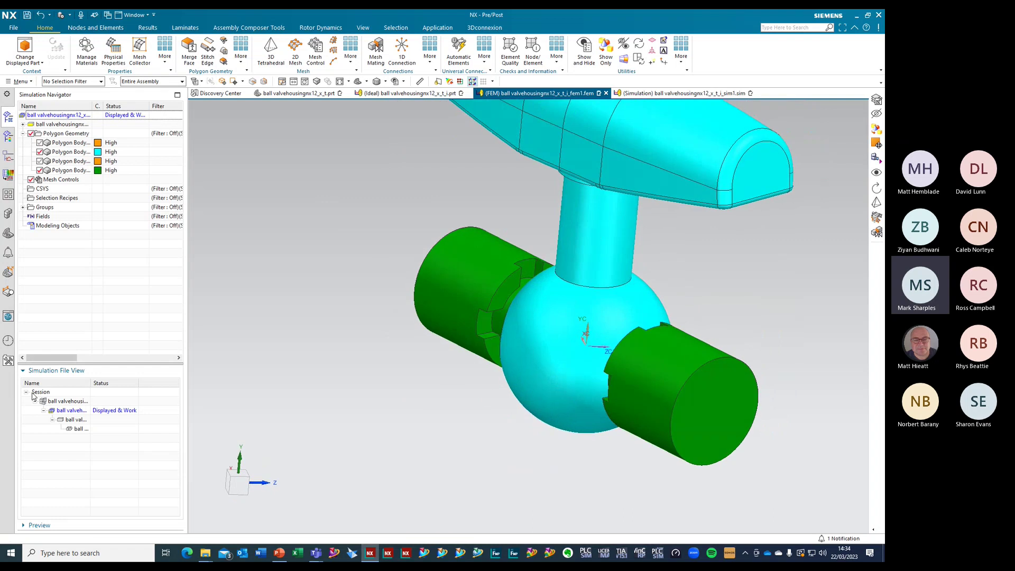
# Display the idealized part again and examine its model history and the fluid body
pyautogui.doubleClick(86, 419)
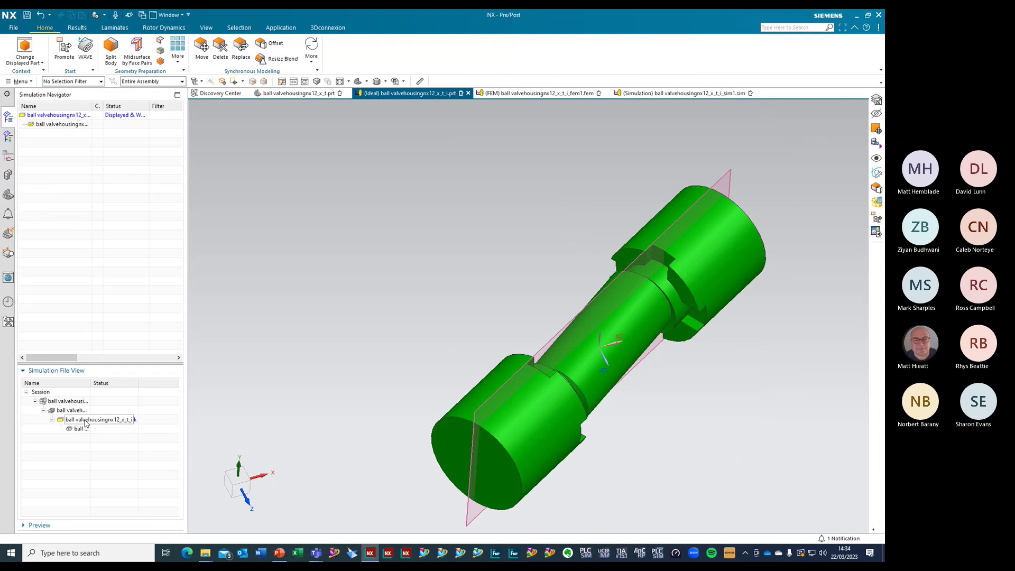
pyautogui.click(8, 194)
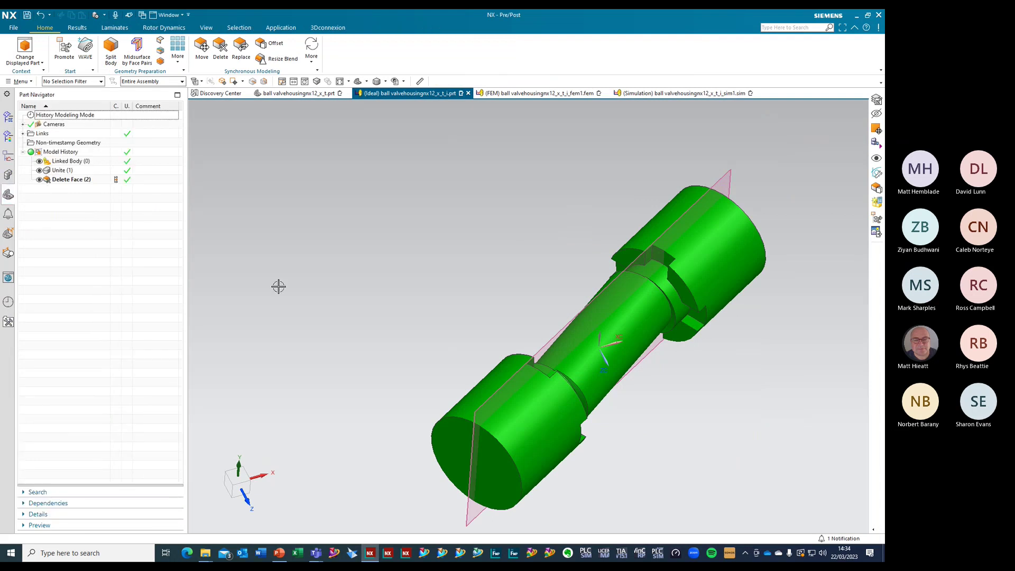
pyautogui.moveTo(299, 287); pyautogui.dragTo(332, 277, button='middle')
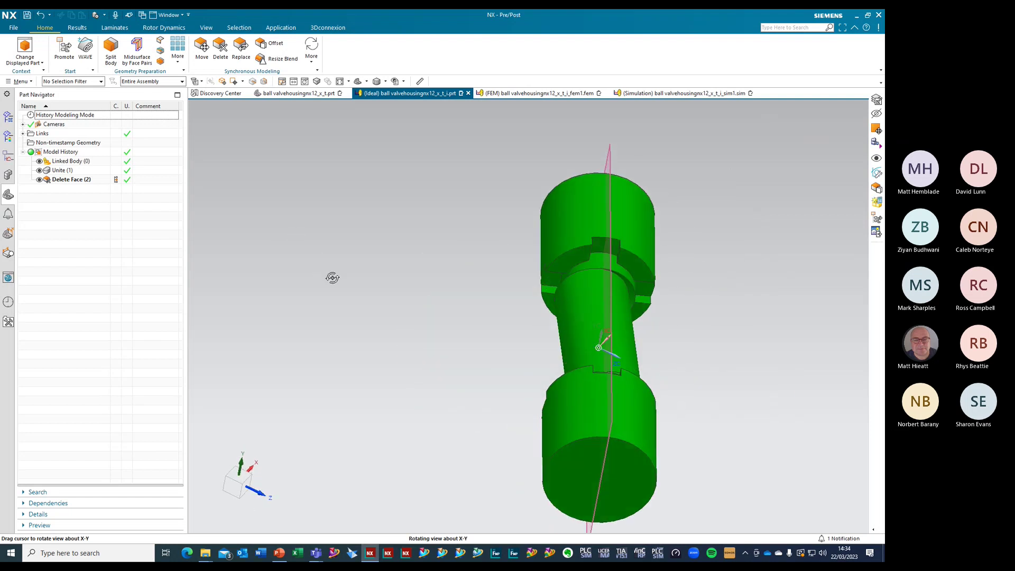
# Return to the FEM in the Simulation Navigator and turn off layer 50 to isolate the green fluid volume
pyautogui.click(552, 93)
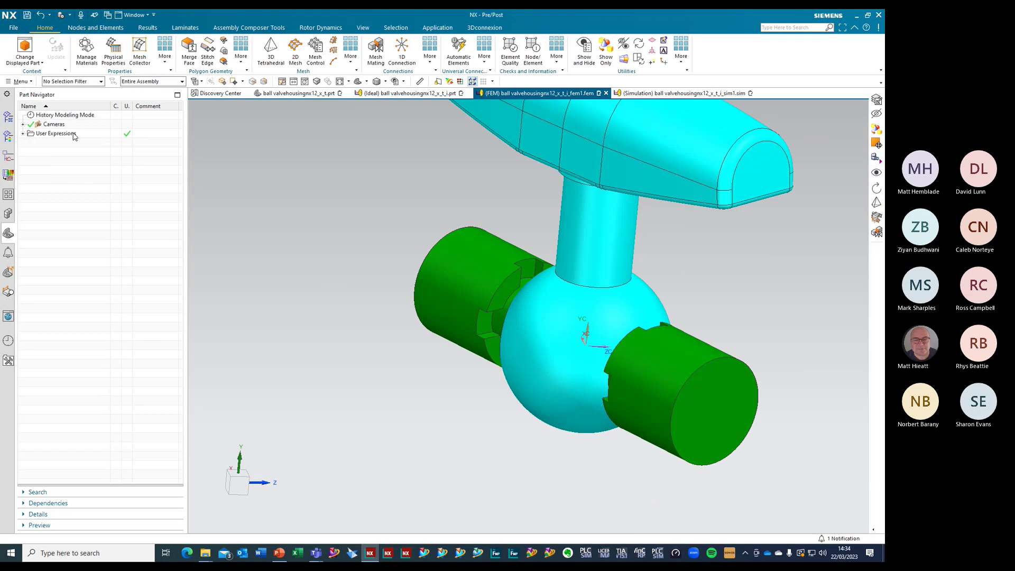
pyautogui.click(8, 117)
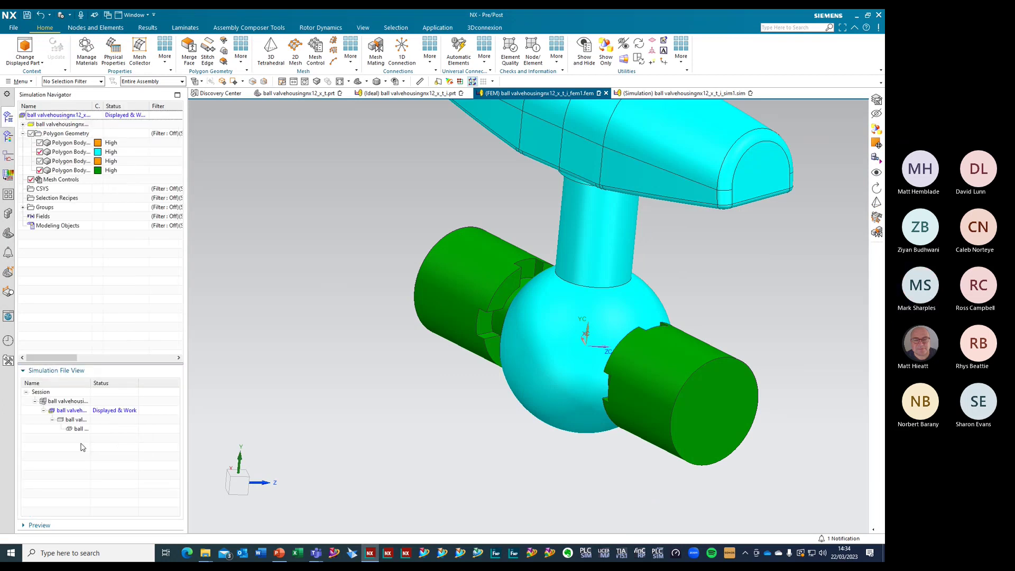
pyautogui.moveTo(446, 407); pyautogui.dragTo(523, 415, button='middle')
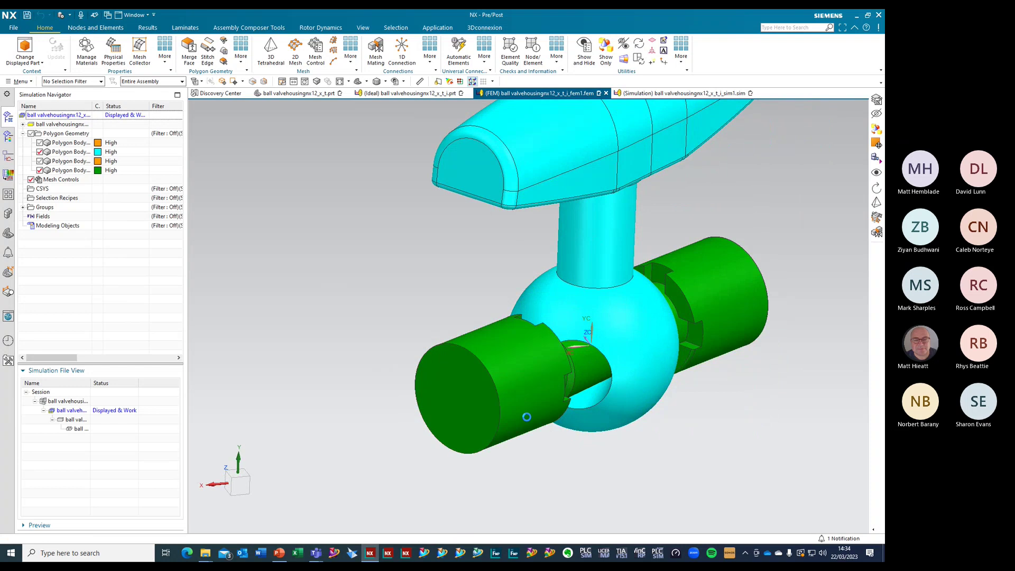
pyautogui.hotkey('ctrl', 'l')
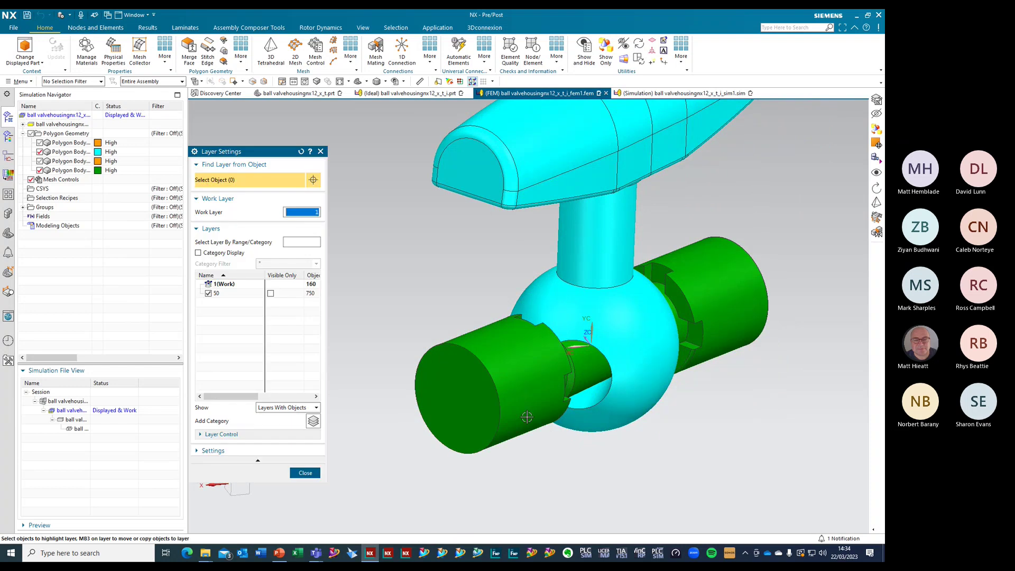
pyautogui.click(208, 294)
pyautogui.click(208, 294)
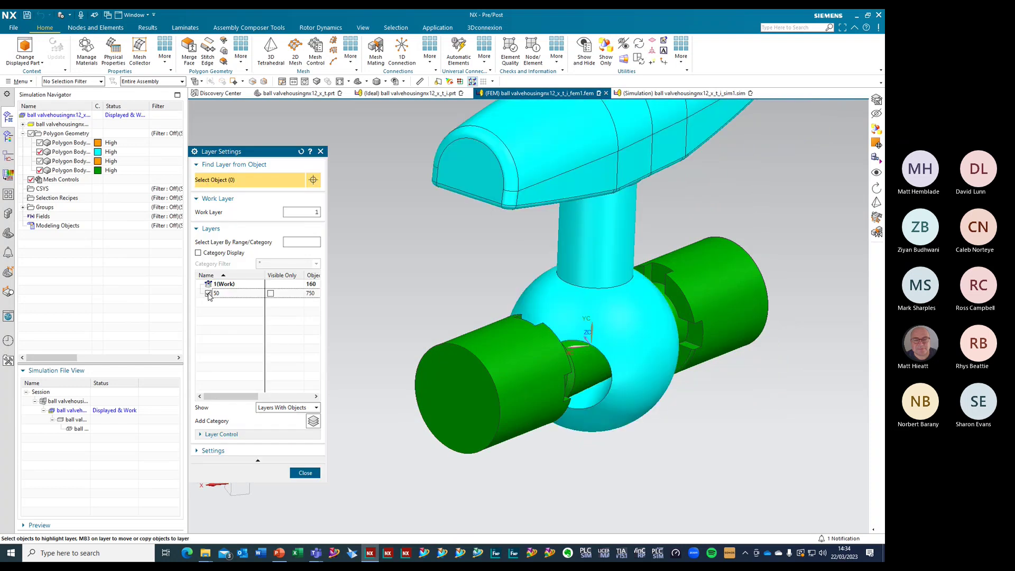
pyautogui.click(208, 294)
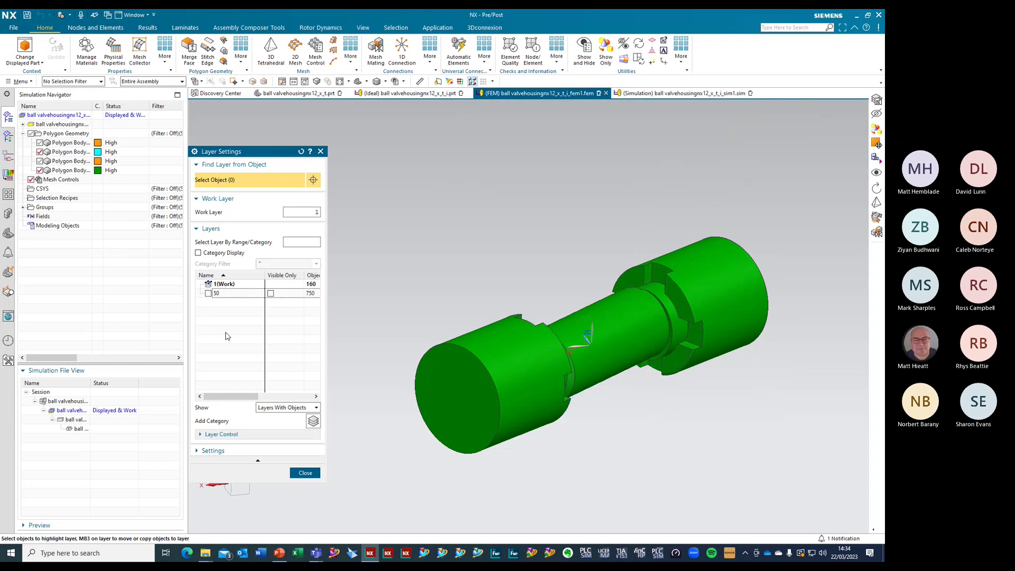
pyautogui.click(307, 473)
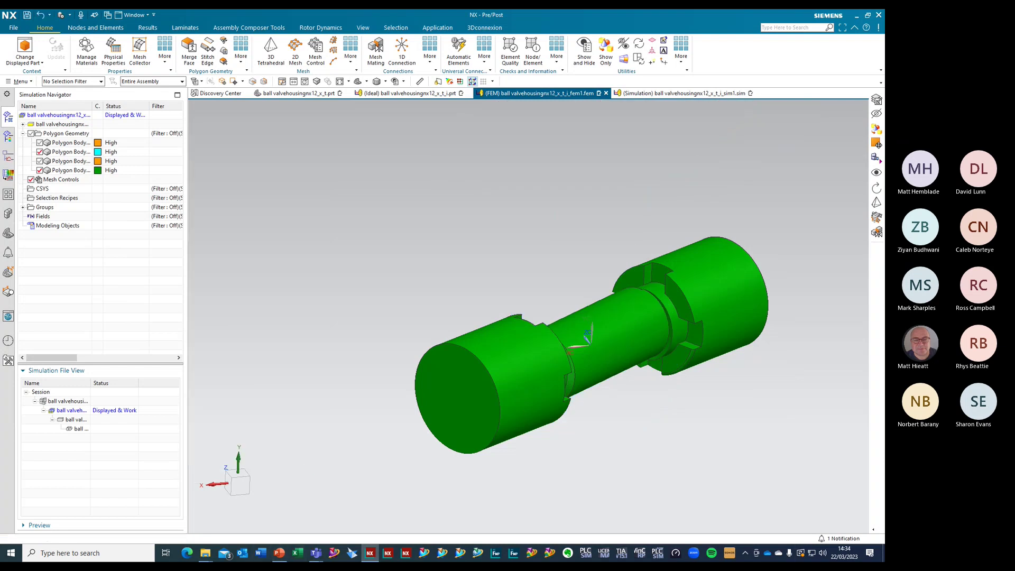
# Switch to PowerPoint and read slides 21 to 23 on rotating the ball and meshing the fluid volume
pyautogui.click(279, 552)
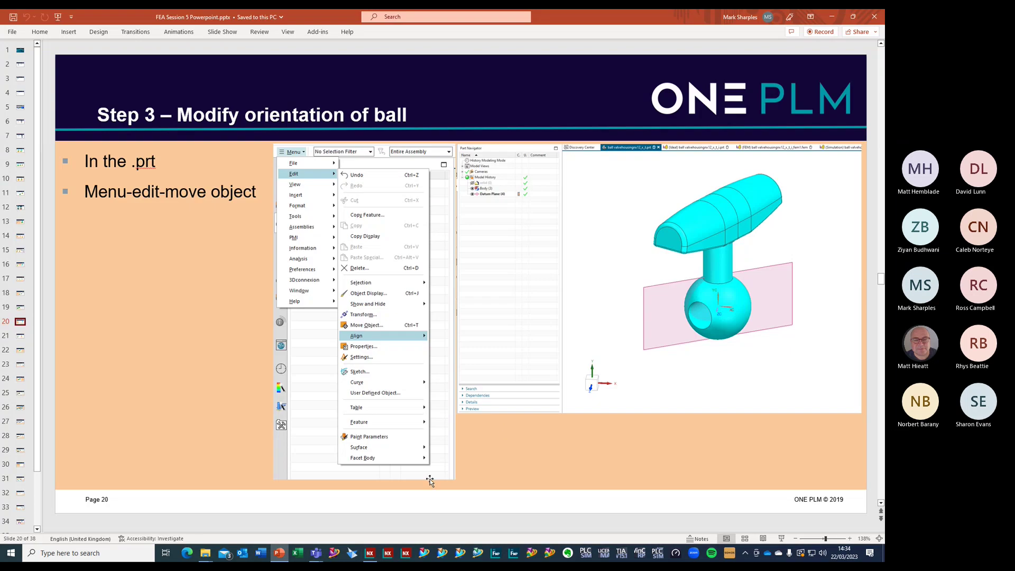
pyautogui.click(17, 337)
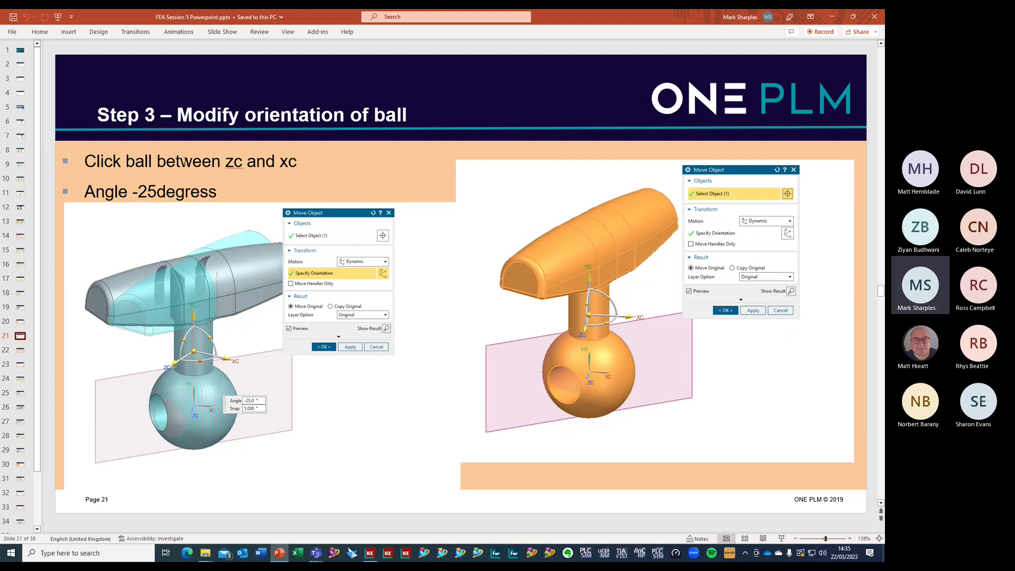
pyautogui.click(21, 351)
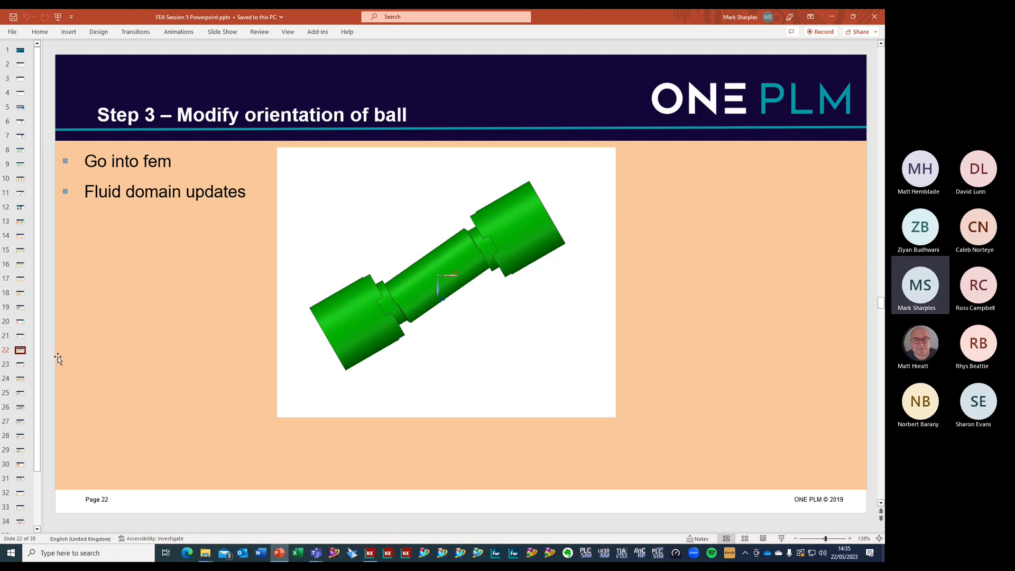
pyautogui.click(20, 366)
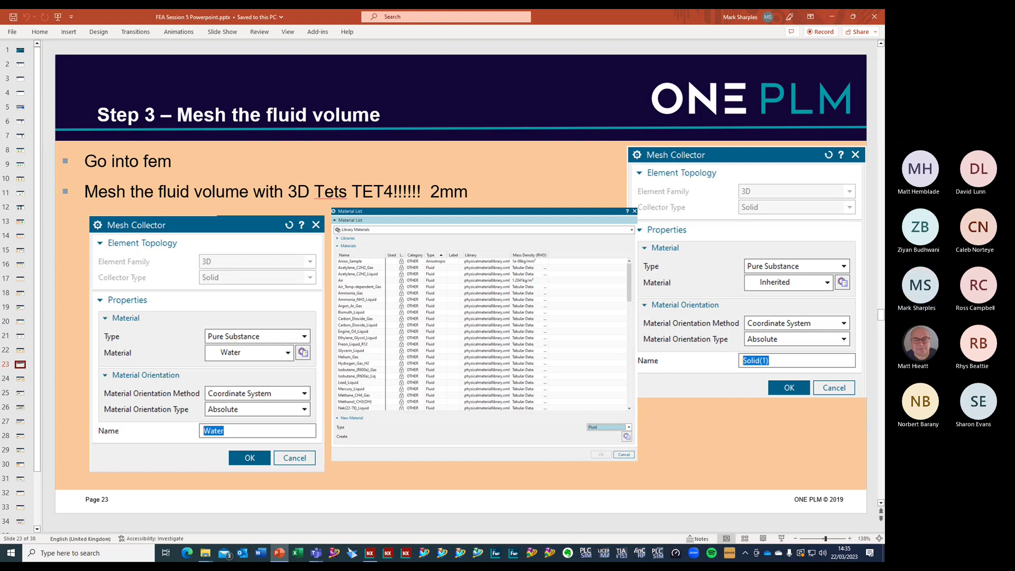
# Switch back to NX and show all four polygon bodies of the FEM
pyautogui.hotkey('alt', 'Tab')
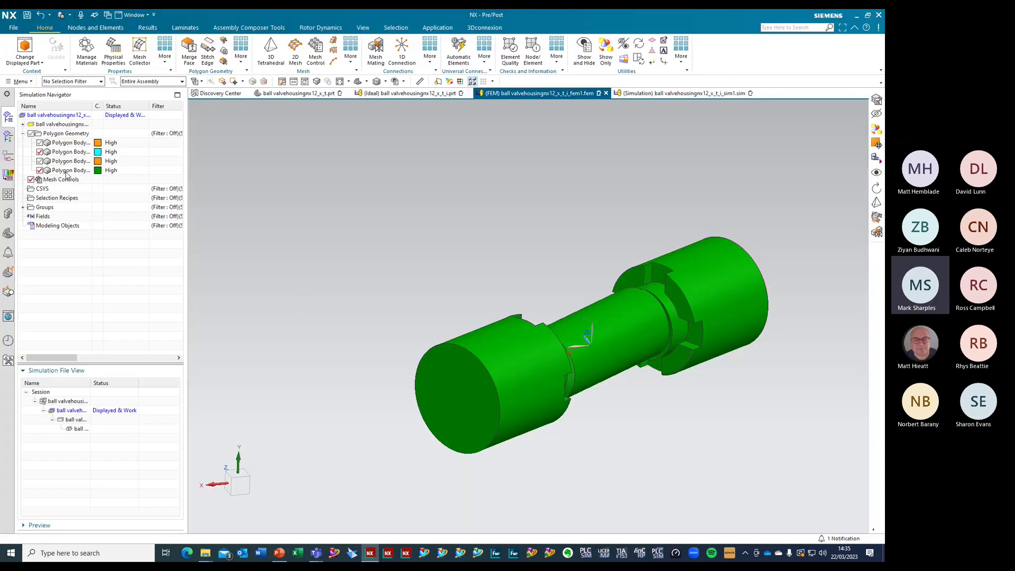
pyautogui.click(40, 161)
pyautogui.click(40, 152)
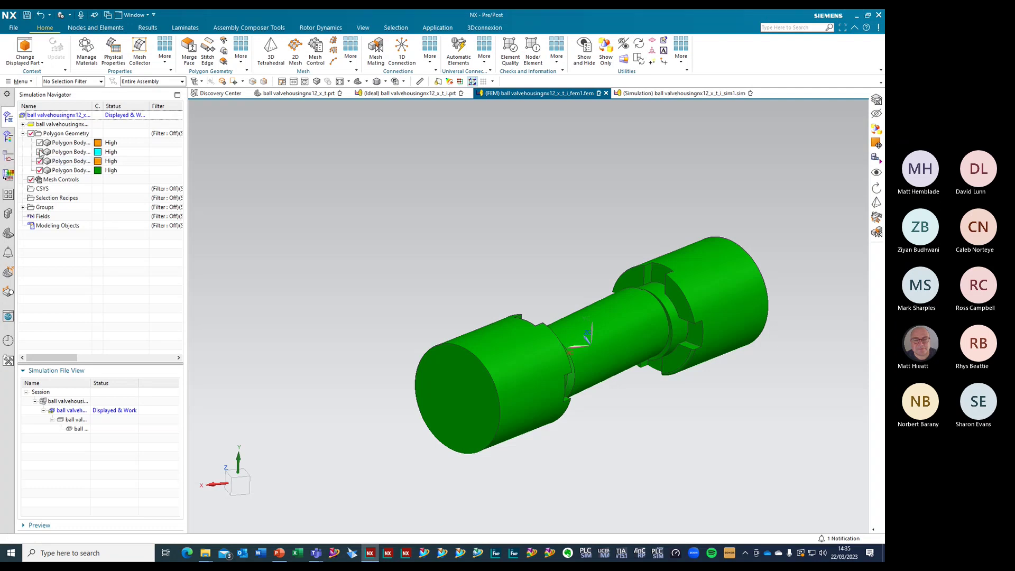
pyautogui.click(40, 152)
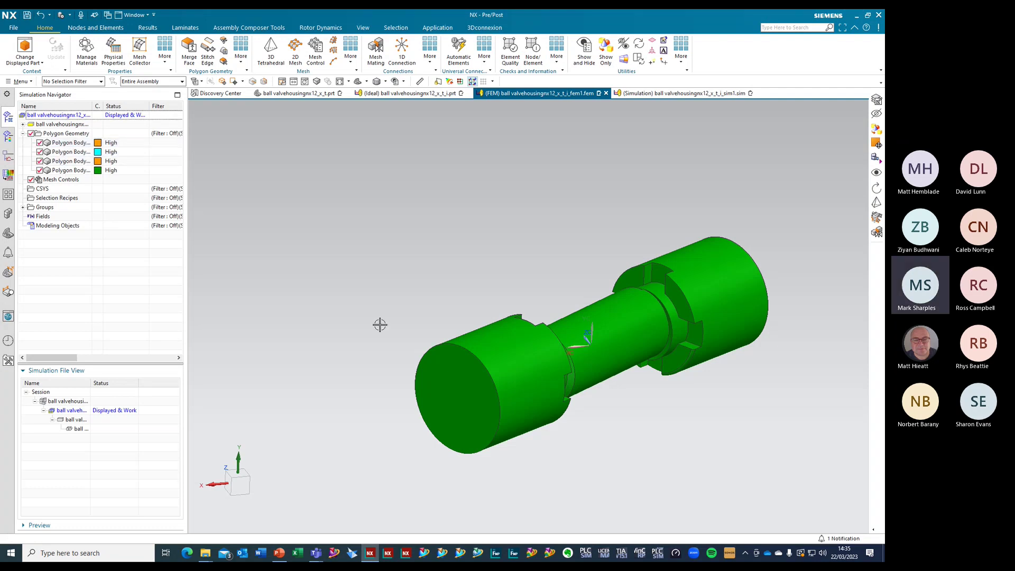
pyautogui.scroll(-3, 380, 324)
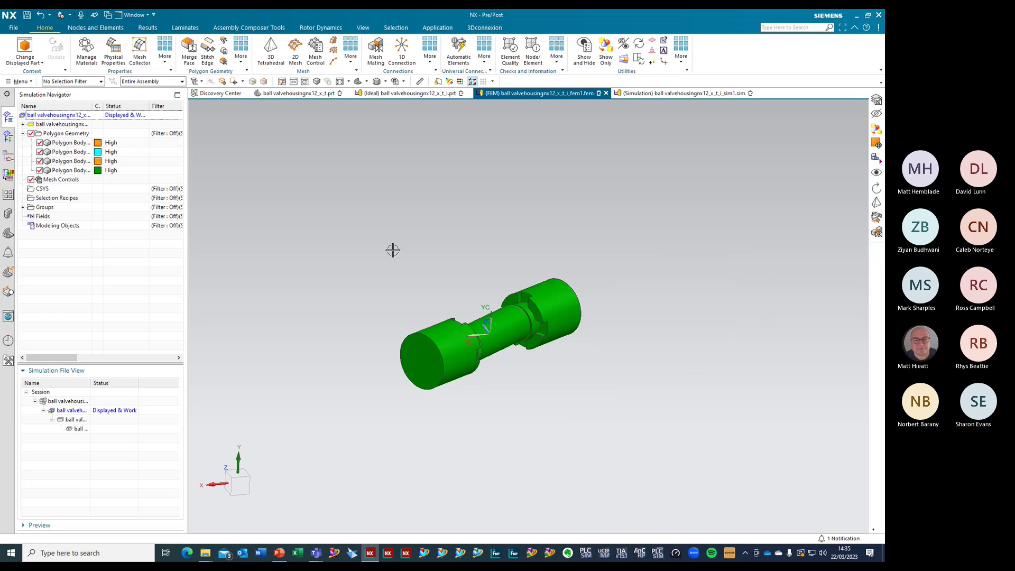
# Turn on layer 50 in the FEM and hide the third polygon body, one of the orange housing halves
pyautogui.hotkey('ctrl', 'l')
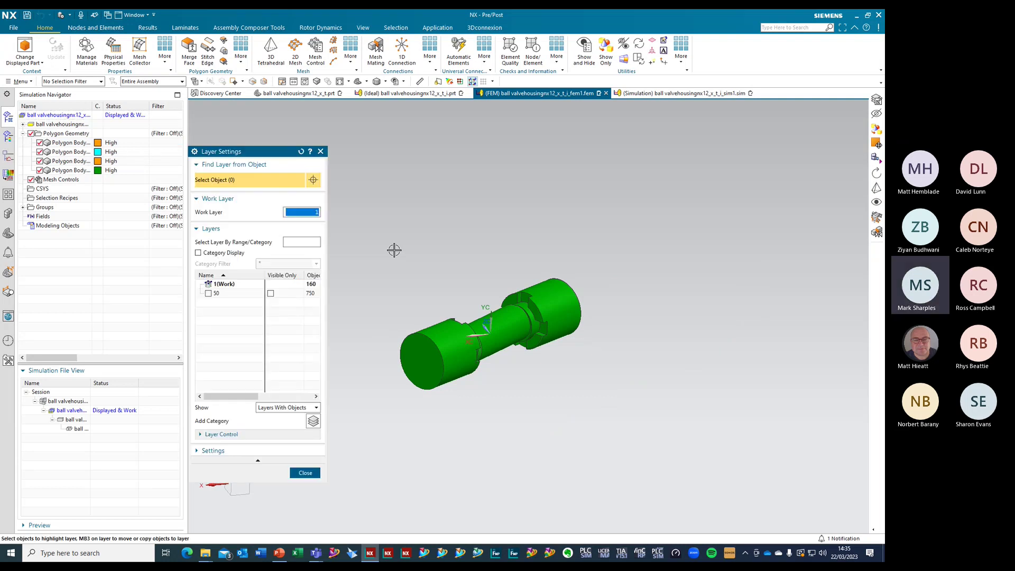
pyautogui.click(208, 293)
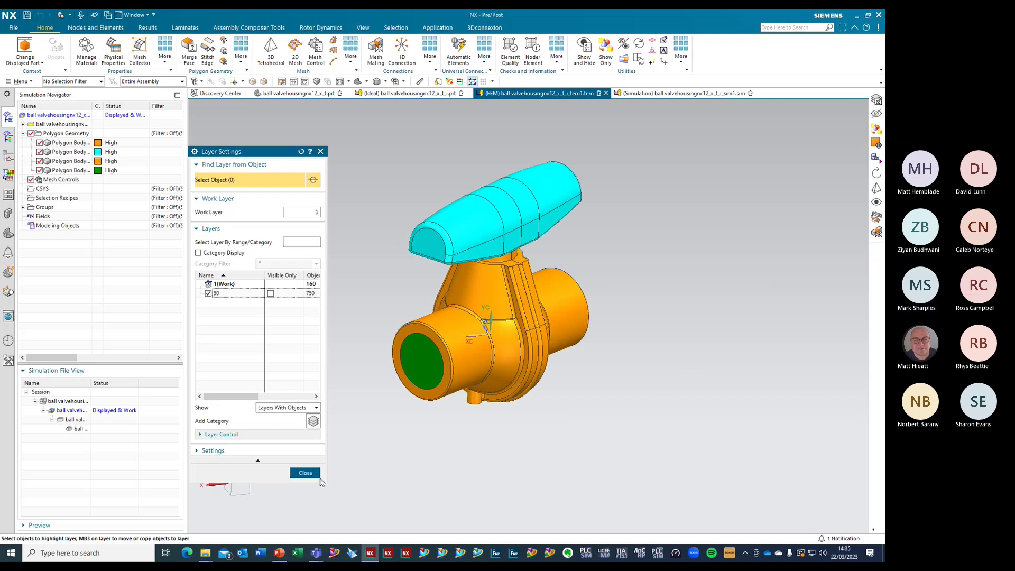
pyautogui.click(304, 473)
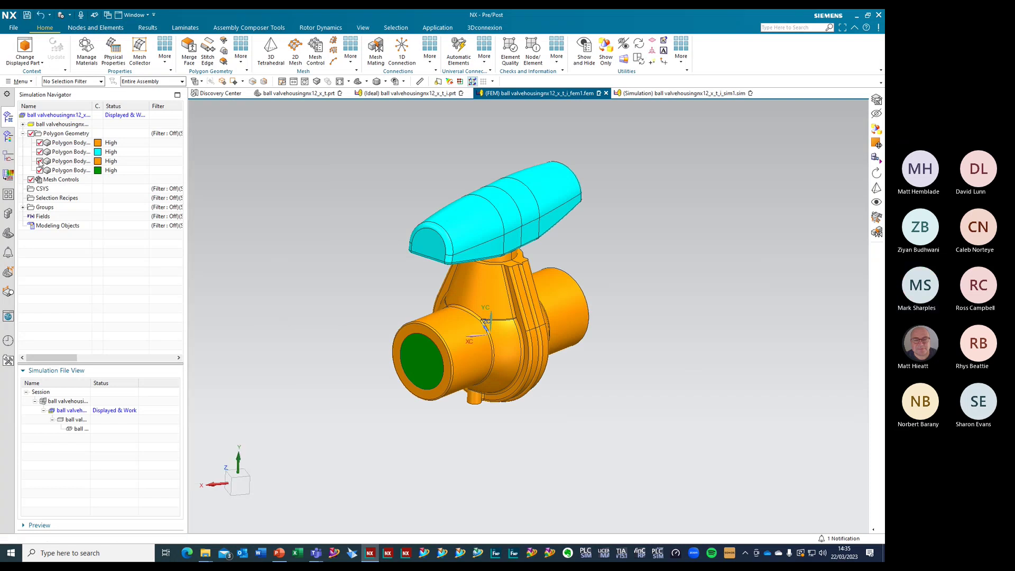
pyautogui.click(40, 161)
pyautogui.moveTo(372, 361)
pyautogui.mouseDown(button='middle')
pyautogui.moveTo(351, 294)
pyautogui.moveTo(356, 270)
pyautogui.moveTo(370, 365)
pyautogui.mouseUp(button='middle')
# Display the idealized part and examine which geometry its Unite and Delete Face features affect
pyautogui.doubleClick(76, 419)
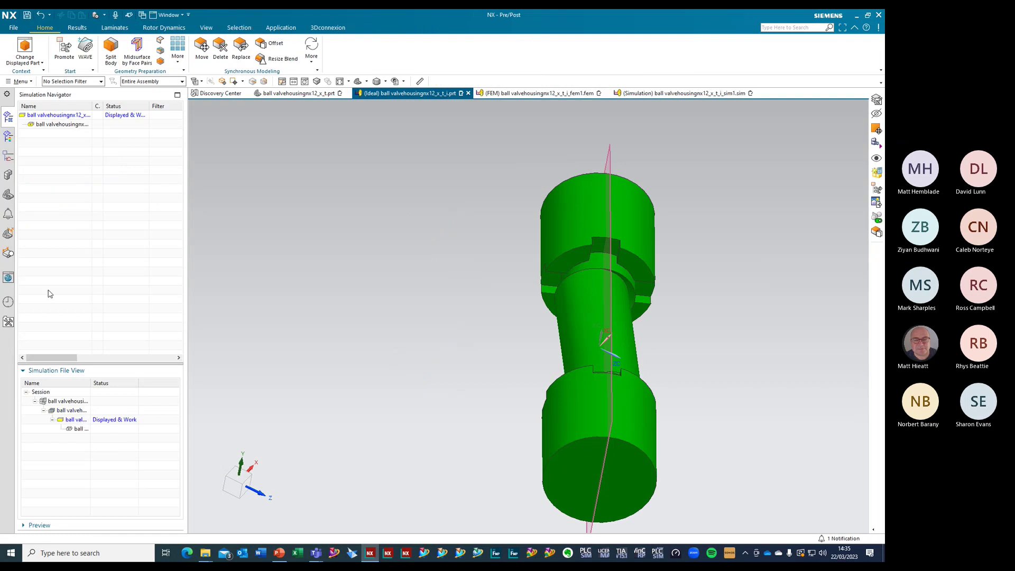
pyautogui.click(8, 194)
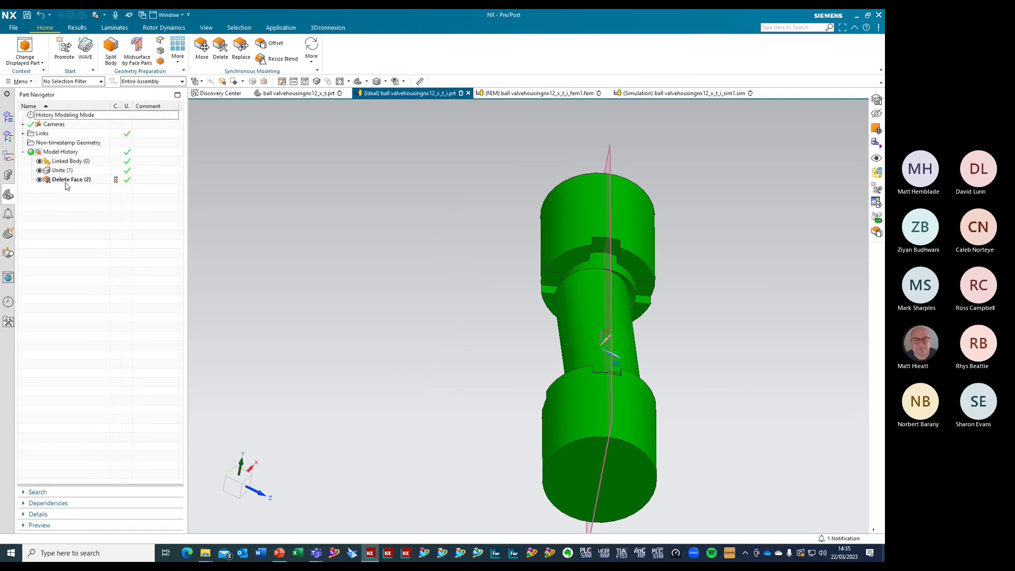
pyautogui.click(68, 181)
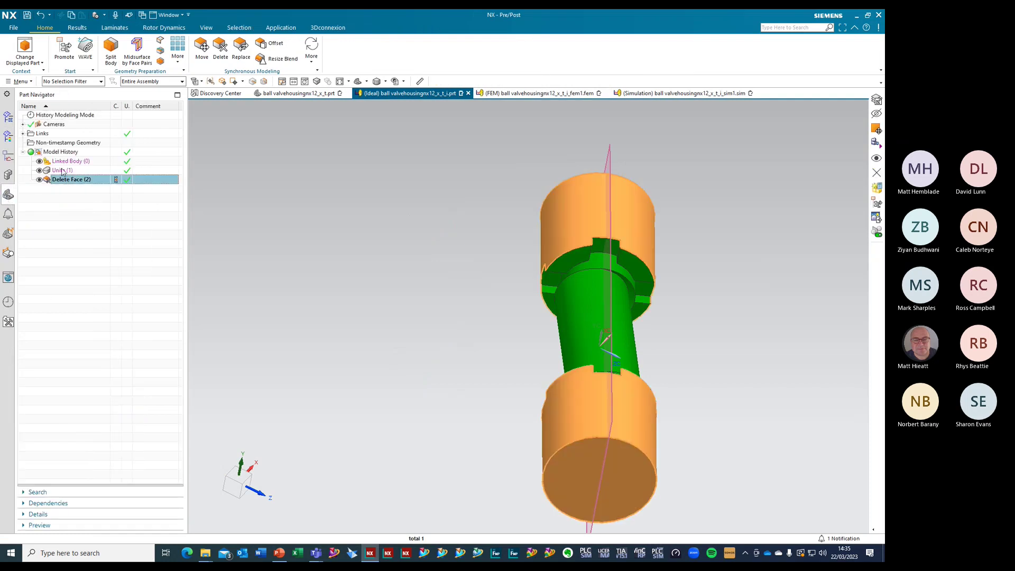
pyautogui.click(61, 170)
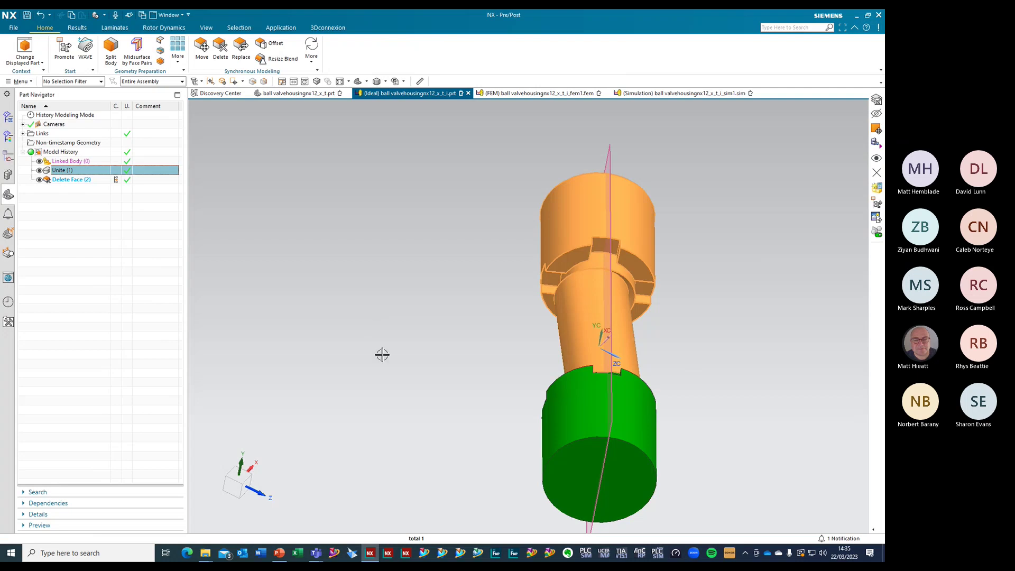
pyautogui.moveTo(382, 354); pyautogui.dragTo(508, 370, button='middle')
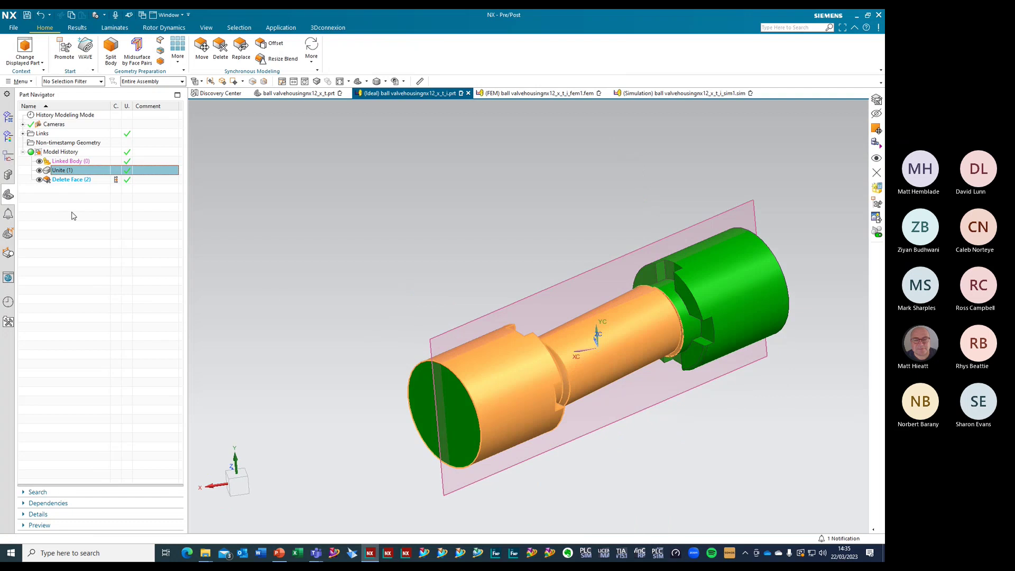
pyautogui.click(67, 180)
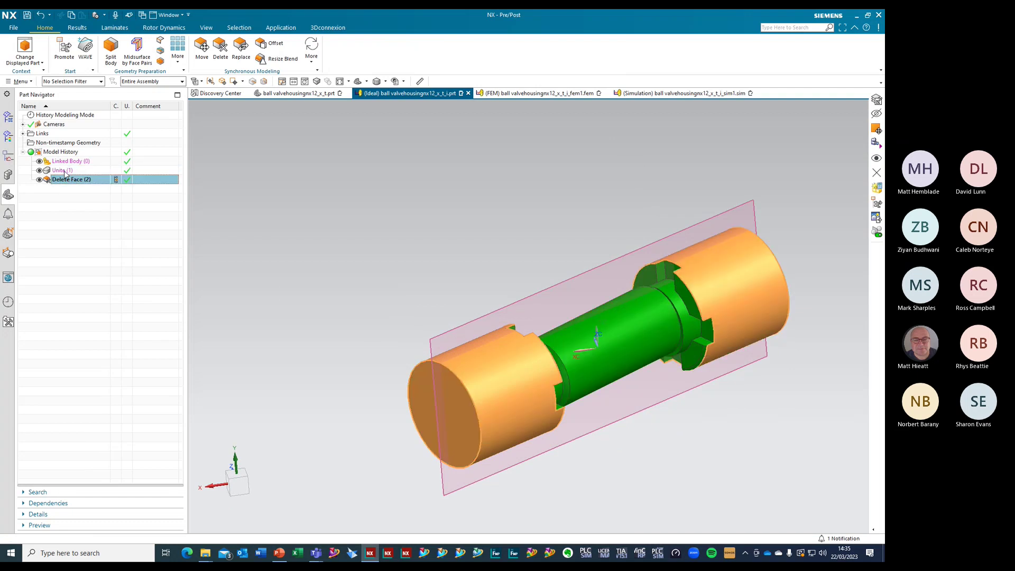
pyautogui.click(62, 170)
pyautogui.rightClick(63, 170)
pyautogui.press('Escape')
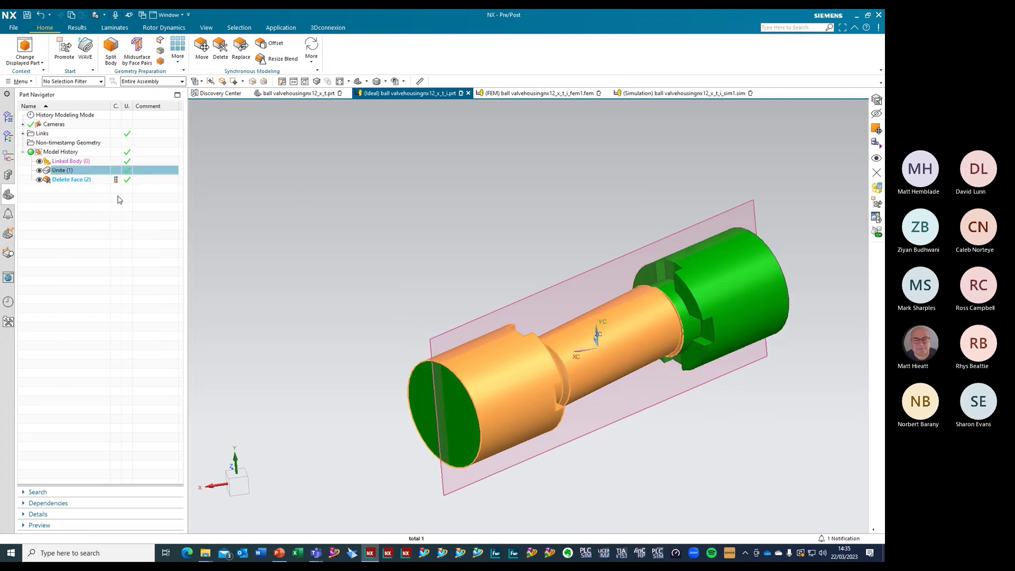
pyautogui.click(82, 185)
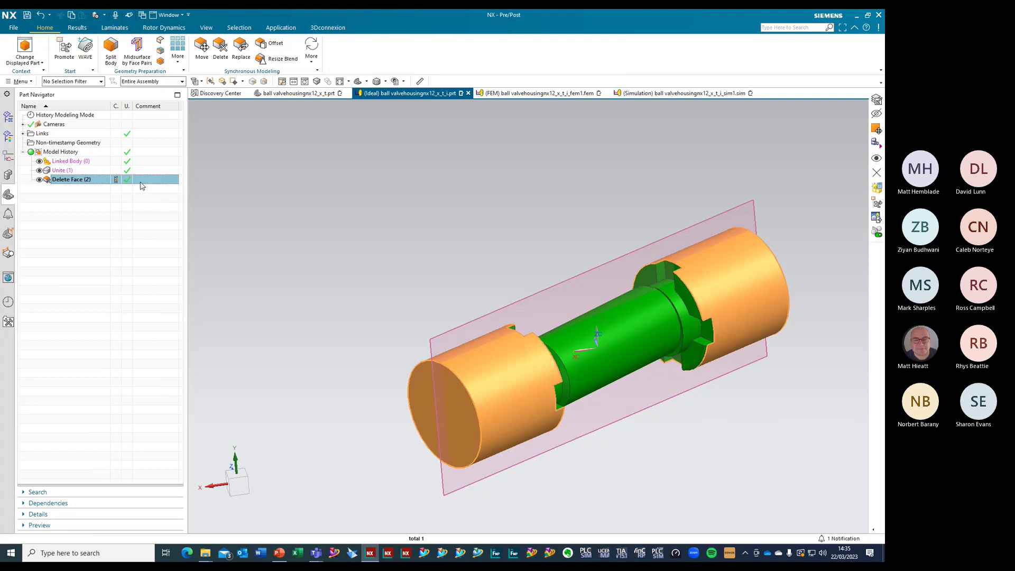
pyautogui.click(276, 173)
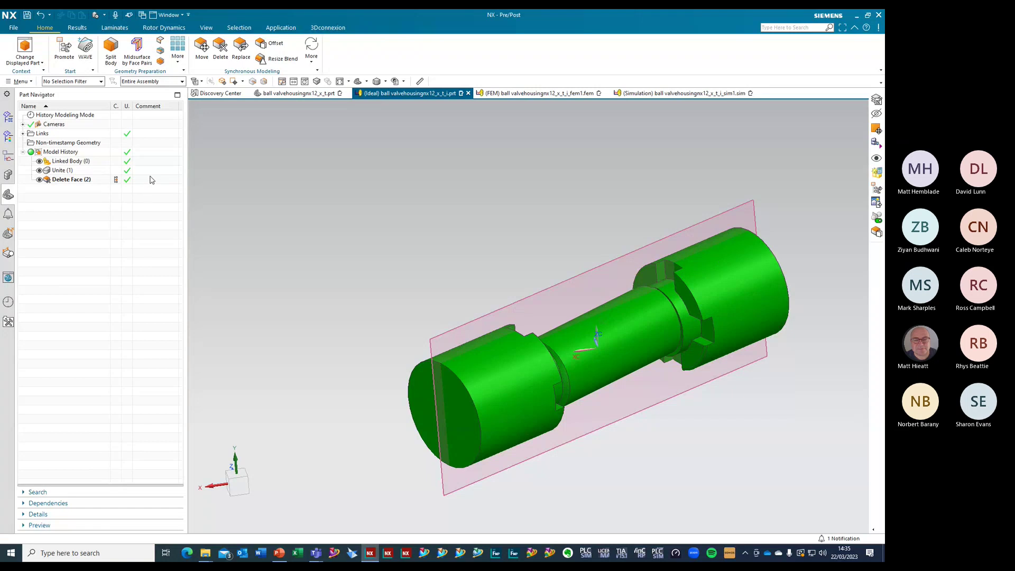
# Display the ball valve housing master part and examine the handle, housing and ball opening
pyautogui.click(299, 95)
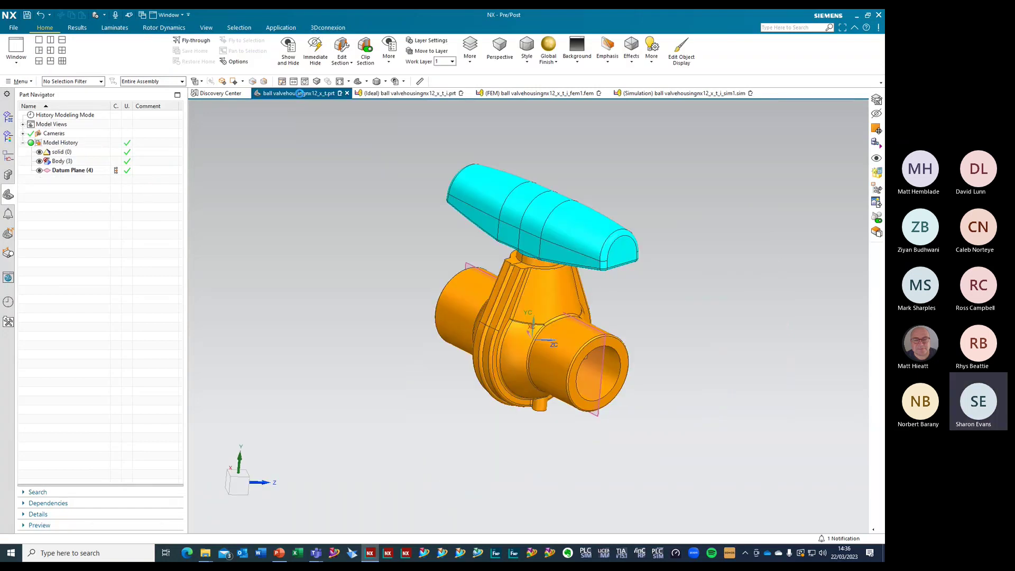
pyautogui.scroll(3, 576, 164)
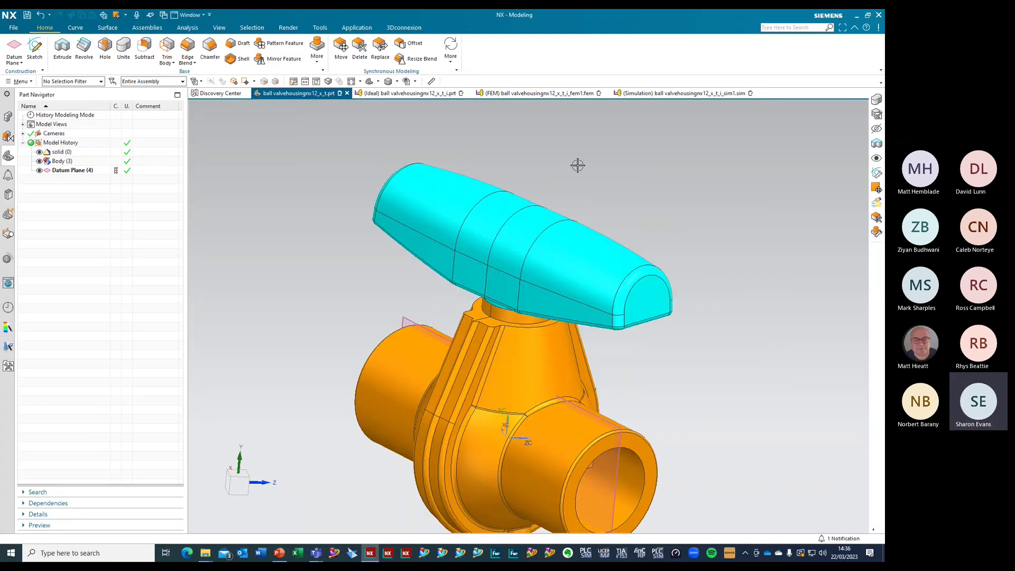
pyautogui.scroll(-2, 576, 164)
pyautogui.scroll(1, 577, 165)
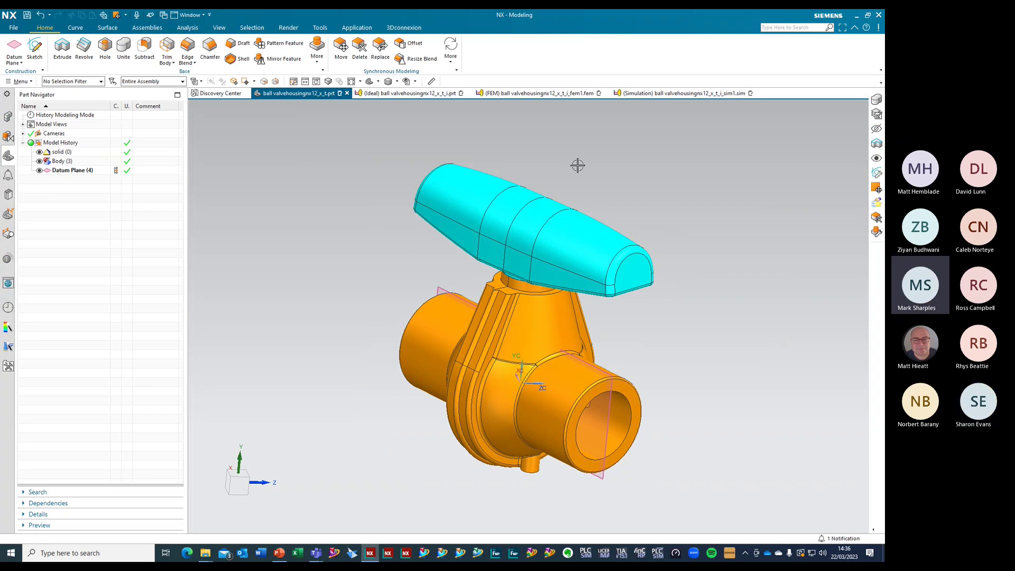
pyautogui.moveTo(656, 404); pyautogui.dragTo(623, 335, button='middle')
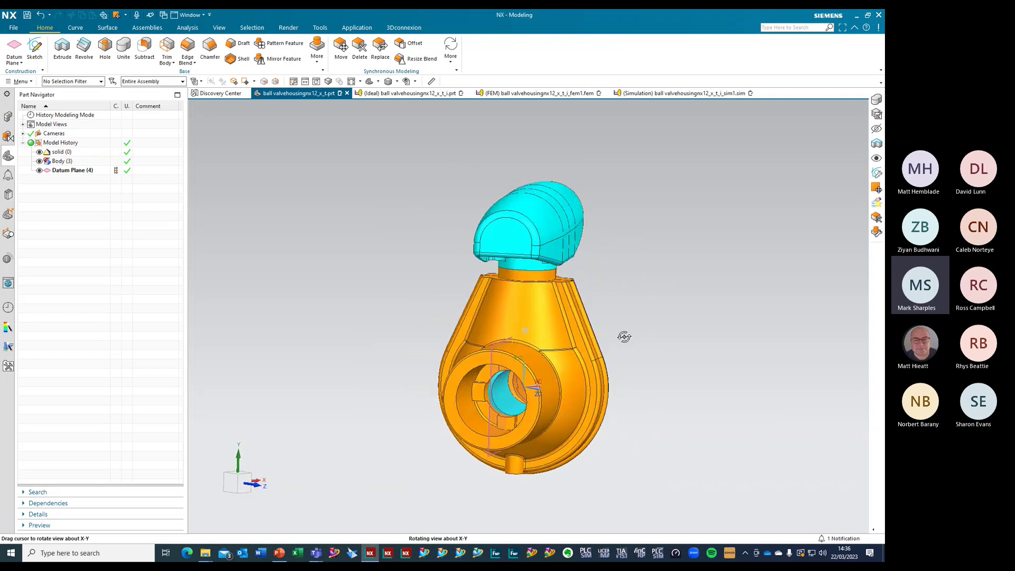
# Display the idealized part again, return to the FEM and inspect the ball, handle and fluid polygon bodies
pyautogui.click(434, 93)
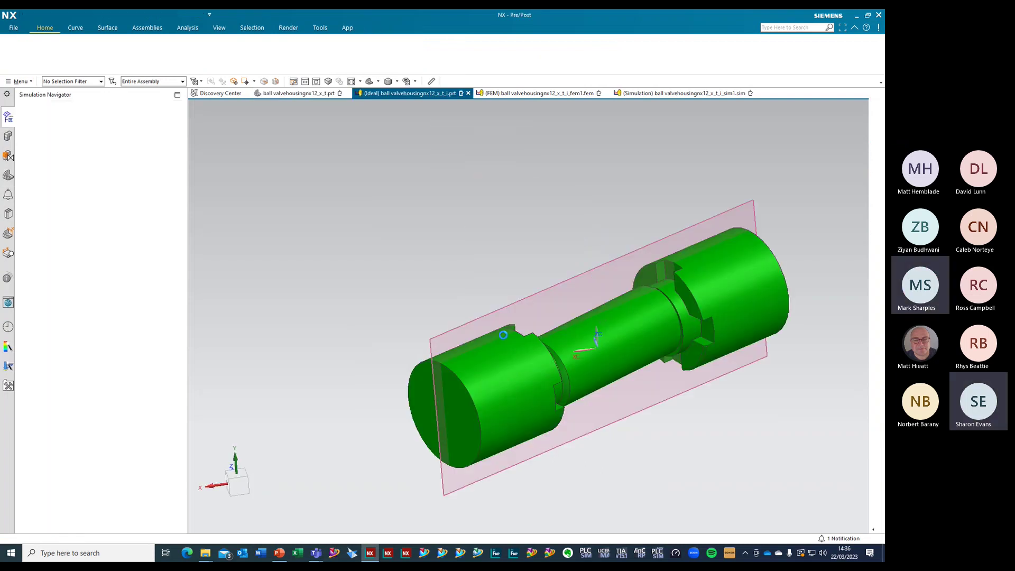
pyautogui.moveTo(490, 252); pyautogui.dragTo(523, 211, button='middle')
pyautogui.doubleClick(65, 410)
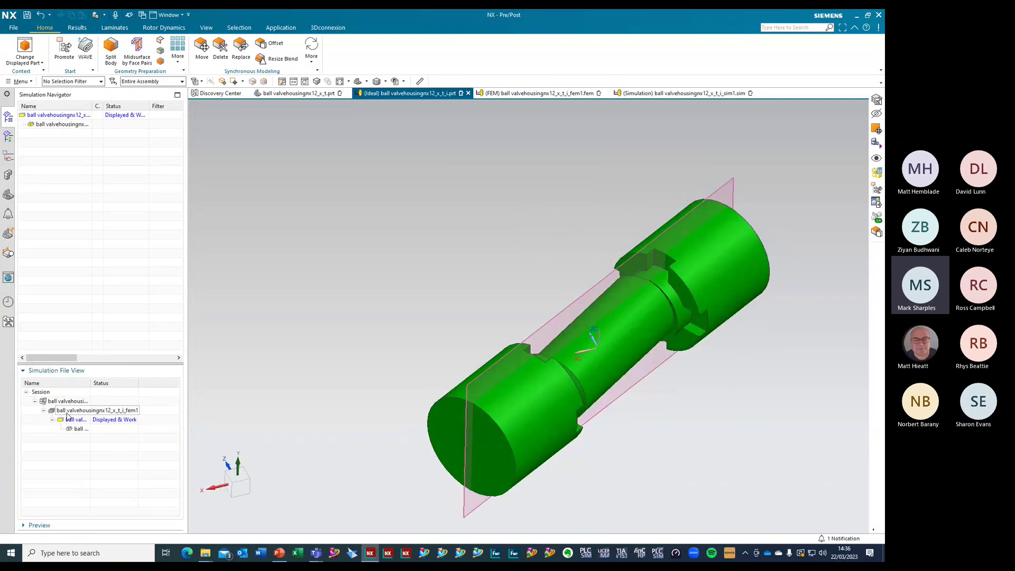
pyautogui.moveTo(703, 365)
pyautogui.mouseDown(button='middle')
pyautogui.moveTo(681, 329)
pyautogui.moveTo(688, 315)
pyautogui.moveTo(696, 345)
pyautogui.mouseUp(button='middle')
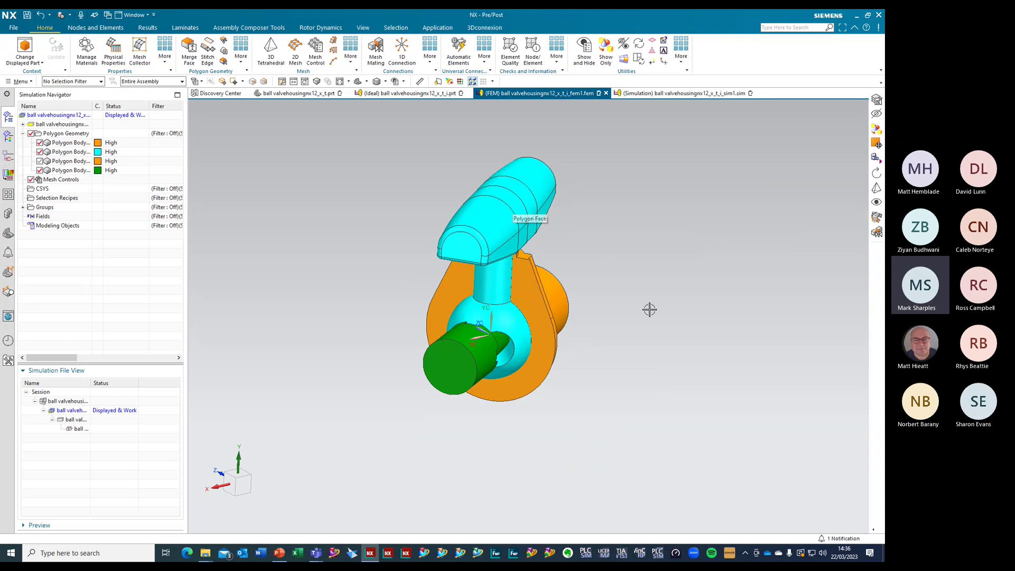
pyautogui.moveTo(647, 306); pyautogui.dragTo(634, 346, button='middle')
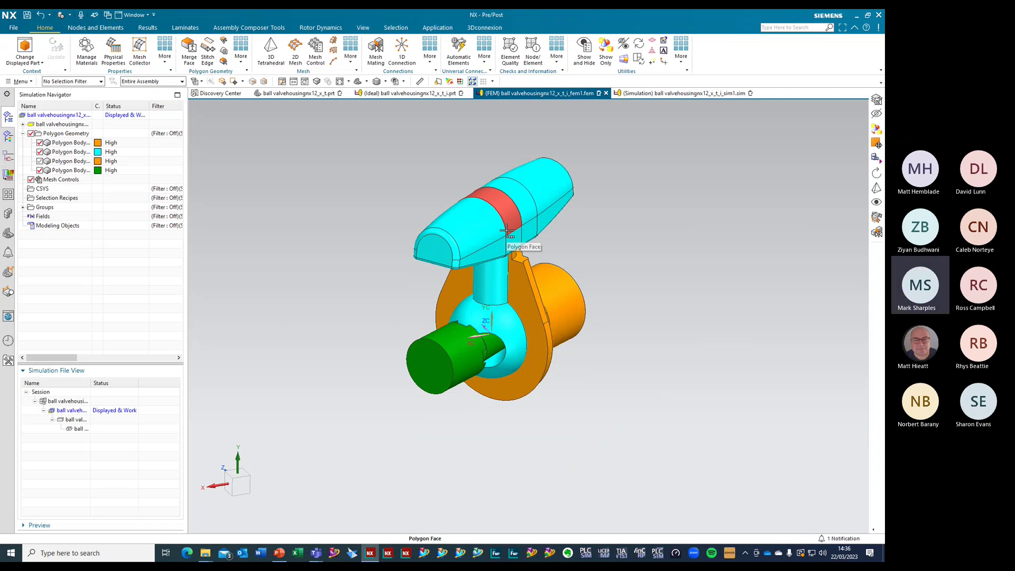
# Edit the FEM with Edit Bodies to Use enabled, enlarge the Idealized Part preview and turn on layer 50 in it
pyautogui.rightClick(67, 116)
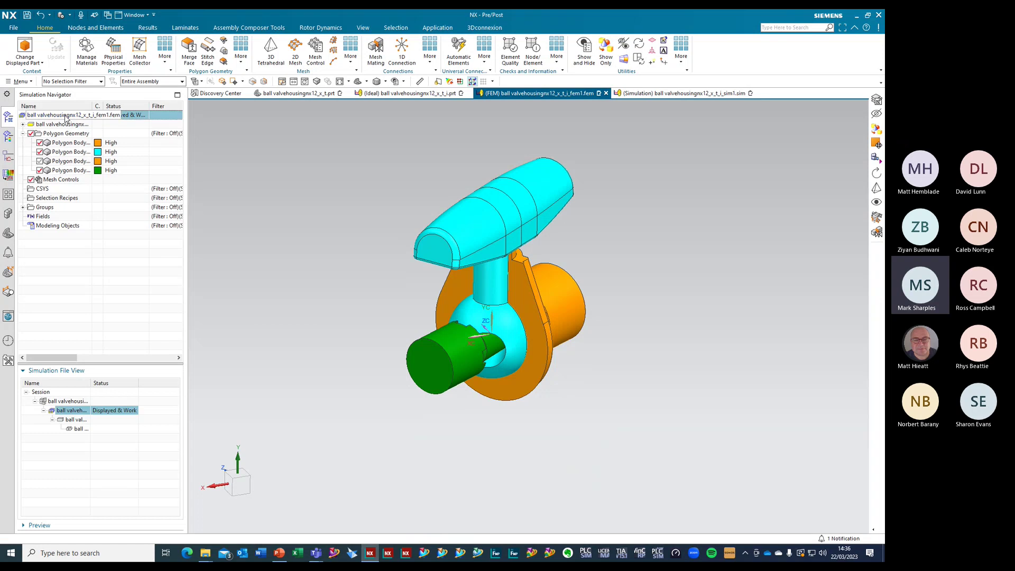
pyautogui.click(85, 164)
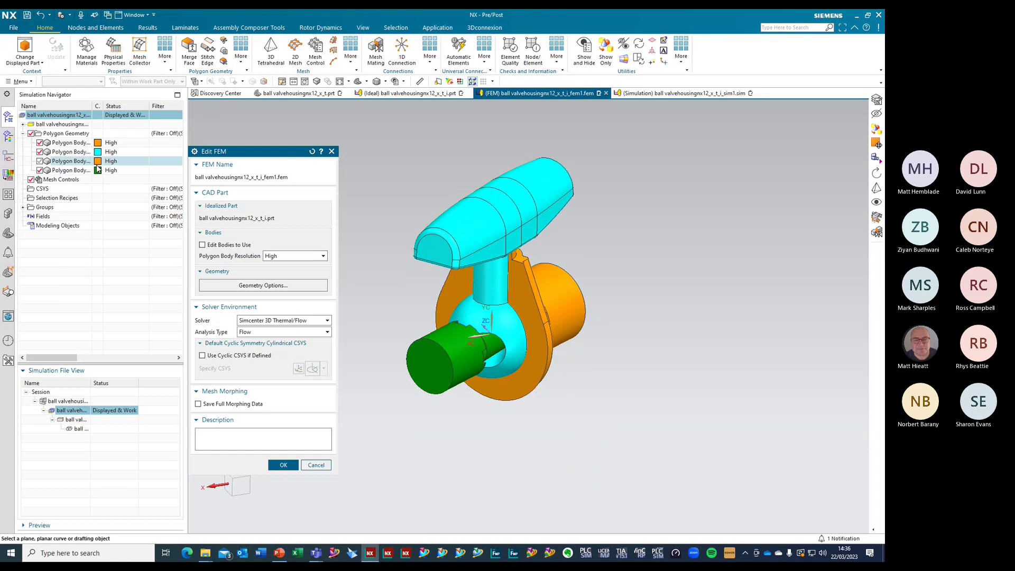
pyautogui.click(201, 244)
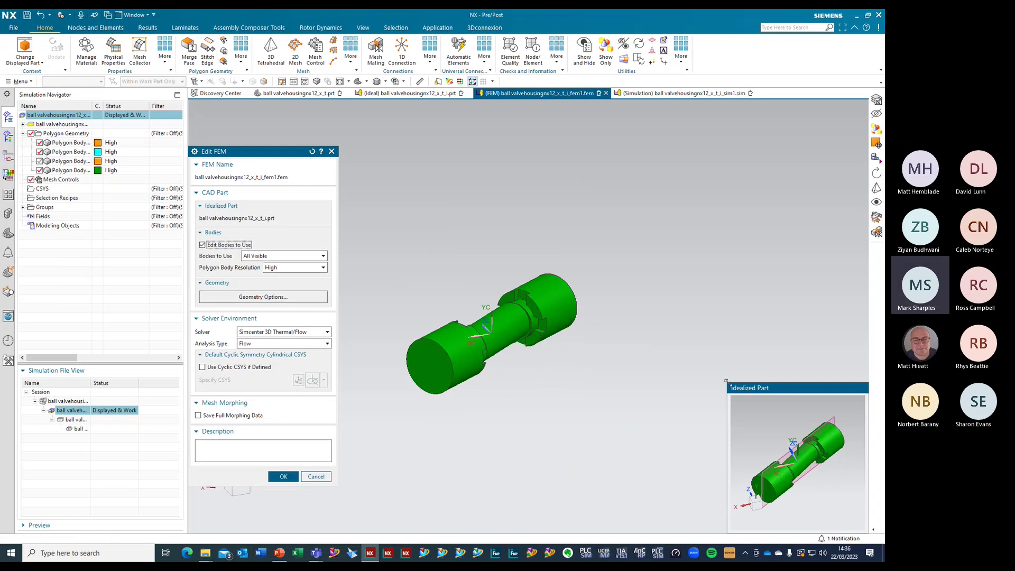
pyautogui.moveTo(727, 383); pyautogui.dragTo(428, 165)
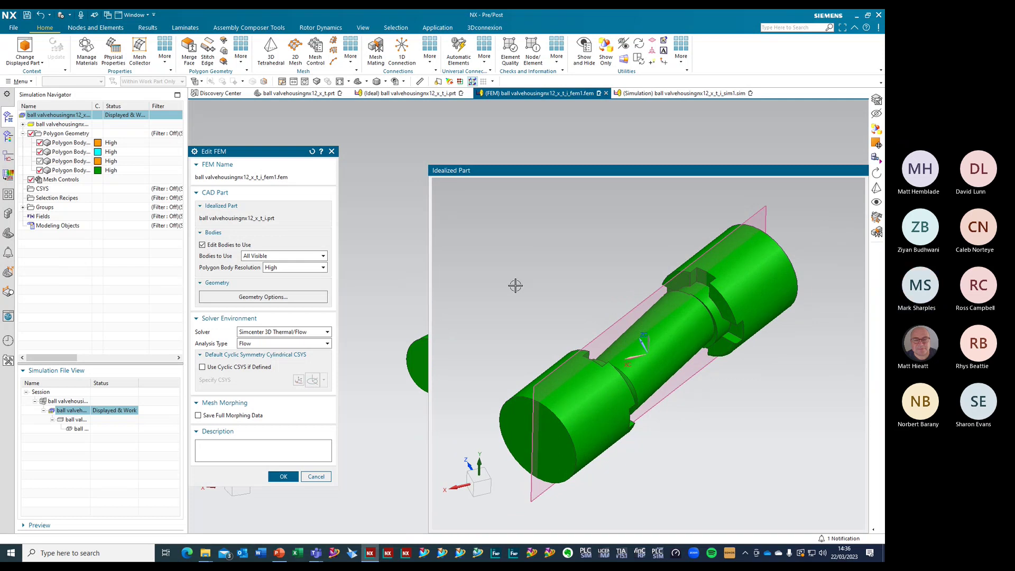
pyautogui.hotkey('ctrl', 'l')
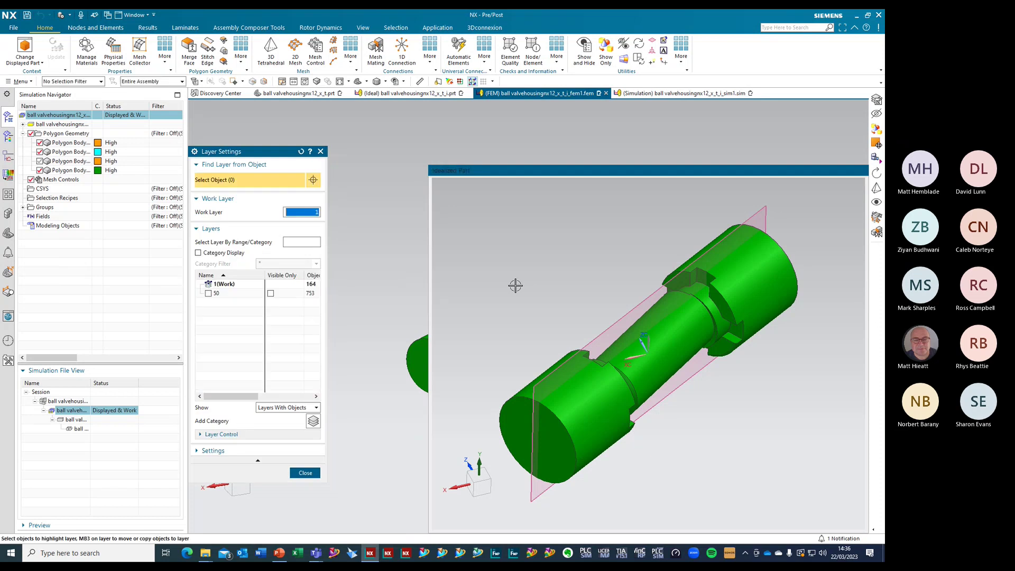
pyautogui.click(208, 294)
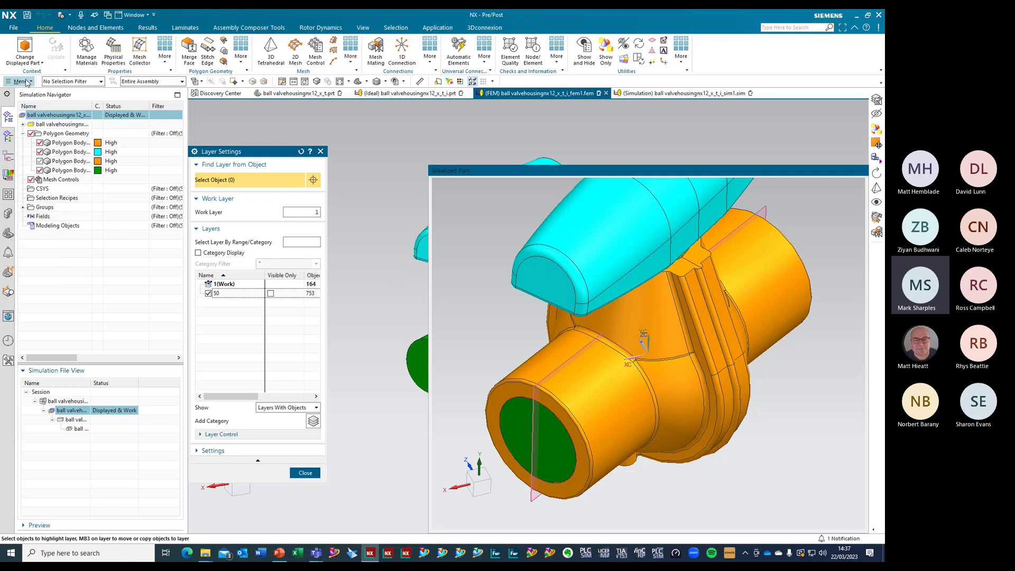
# Hide the two orange housing solid bodies in the Idealized Part preview, leaving only the ball with handle and the fluid volume displayed
pyautogui.click(403, 81)
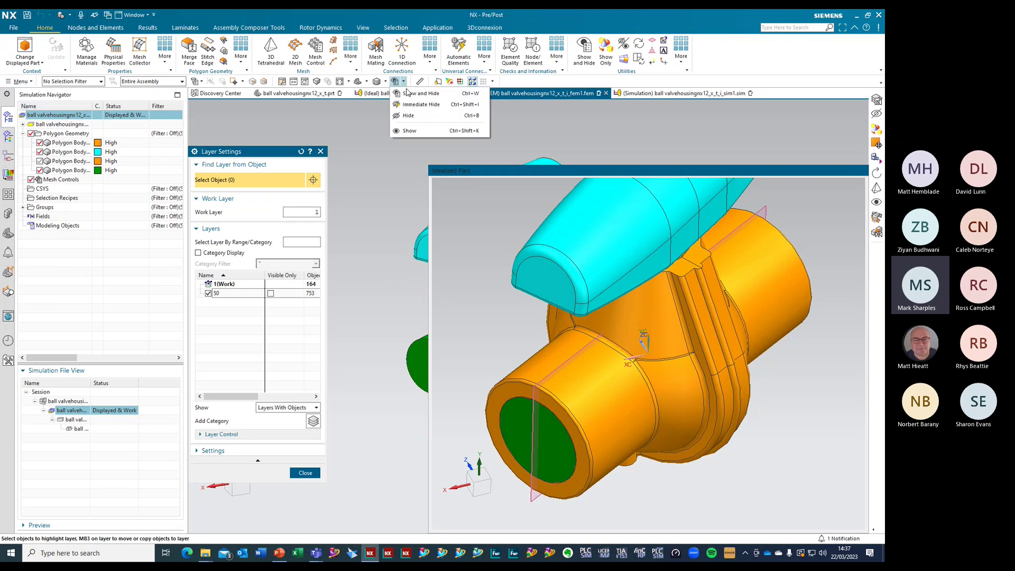
pyautogui.click(411, 116)
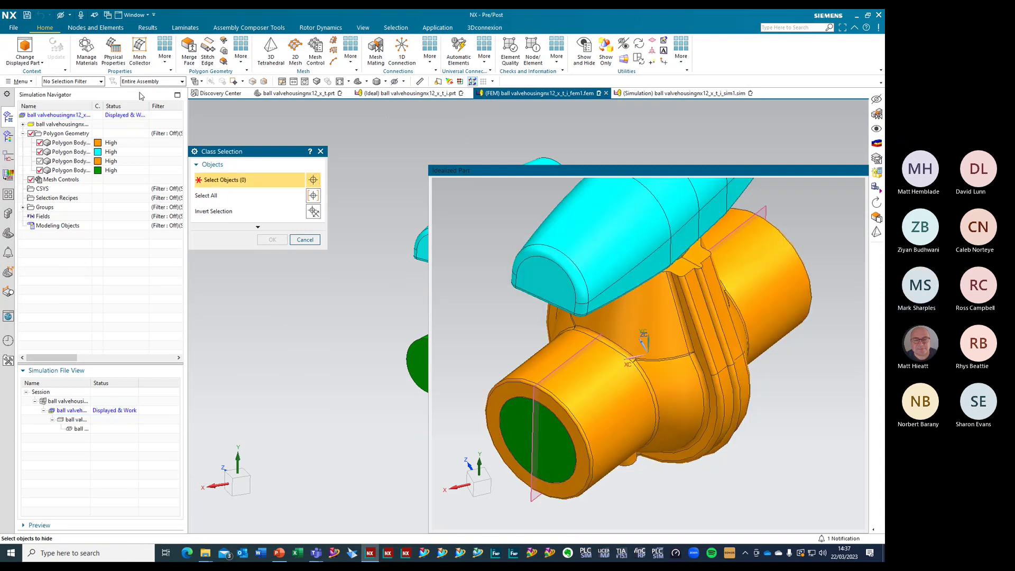
pyautogui.click(84, 82)
pyautogui.click(57, 132)
pyautogui.click(602, 408)
pyautogui.click(755, 317)
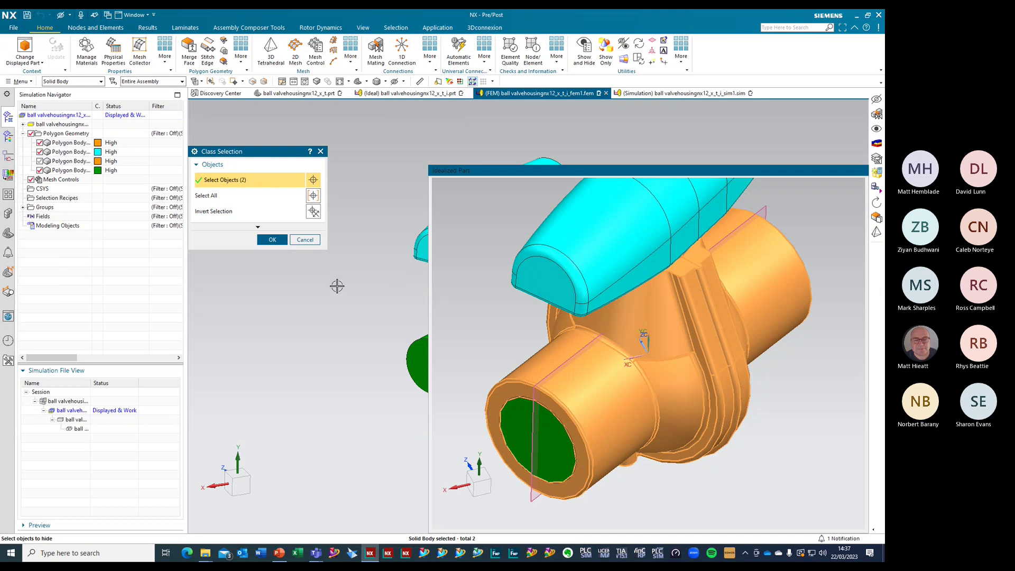
pyautogui.click(273, 240)
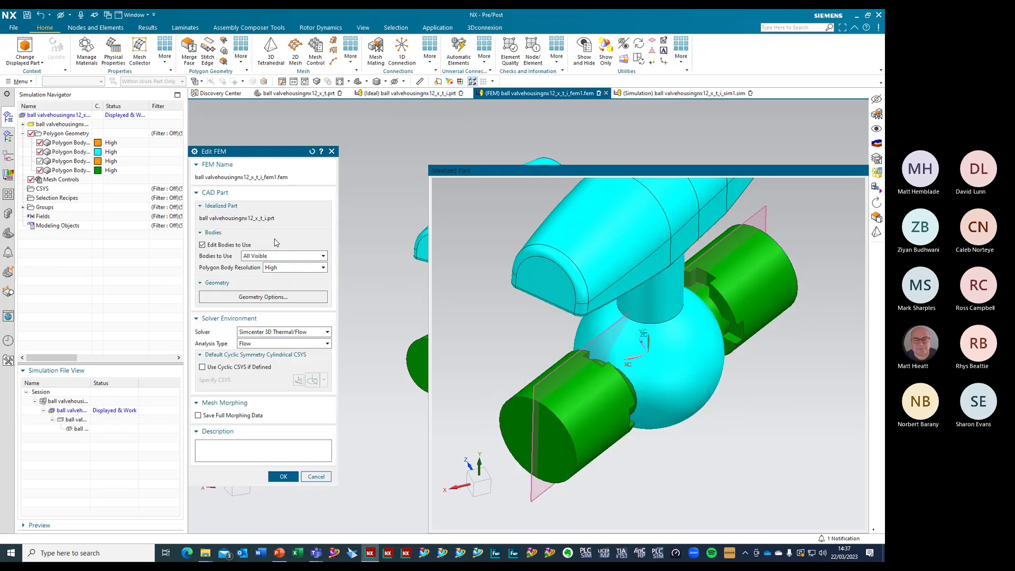
pyautogui.scroll(3, 703, 426)
pyautogui.scroll(-1, 663, 401)
pyautogui.moveTo(664, 401)
pyautogui.mouseDown(button='middle')
pyautogui.moveTo(648, 374)
pyautogui.moveTo(662, 404)
pyautogui.mouseUp(button='middle')
pyautogui.scroll(-3, 661, 404)
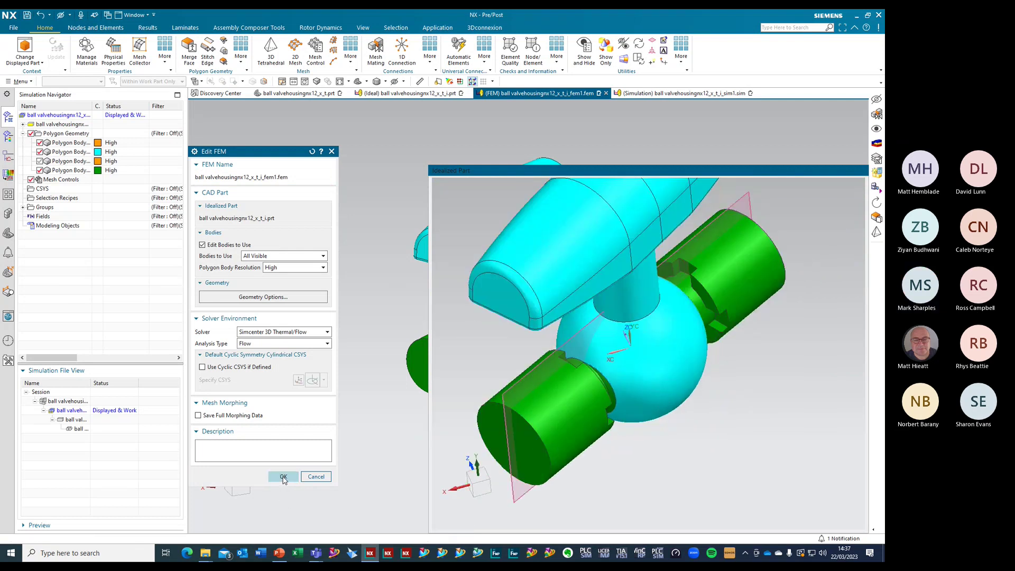
# Apply the FEM edit with Bodies to Use set to All Visible and turn on layer 50 in the idealized part
pyautogui.click(283, 476)
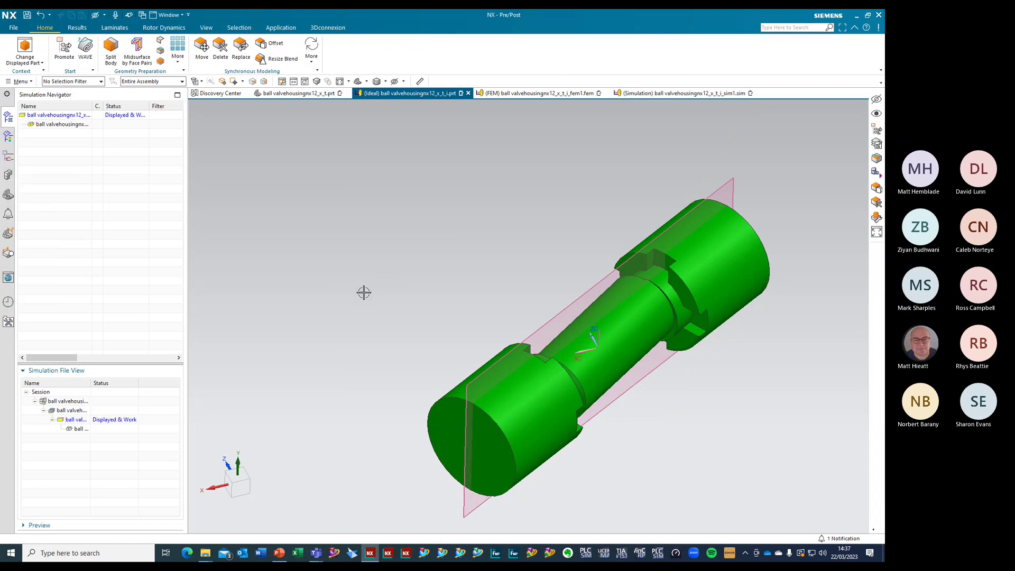
pyautogui.hotkey('ctrl', 'l')
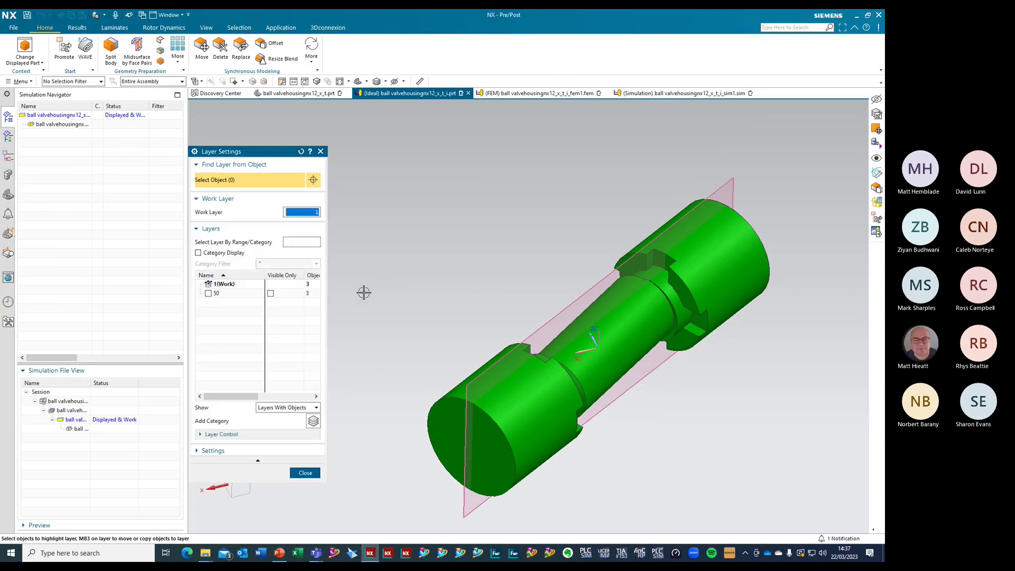
pyautogui.click(208, 294)
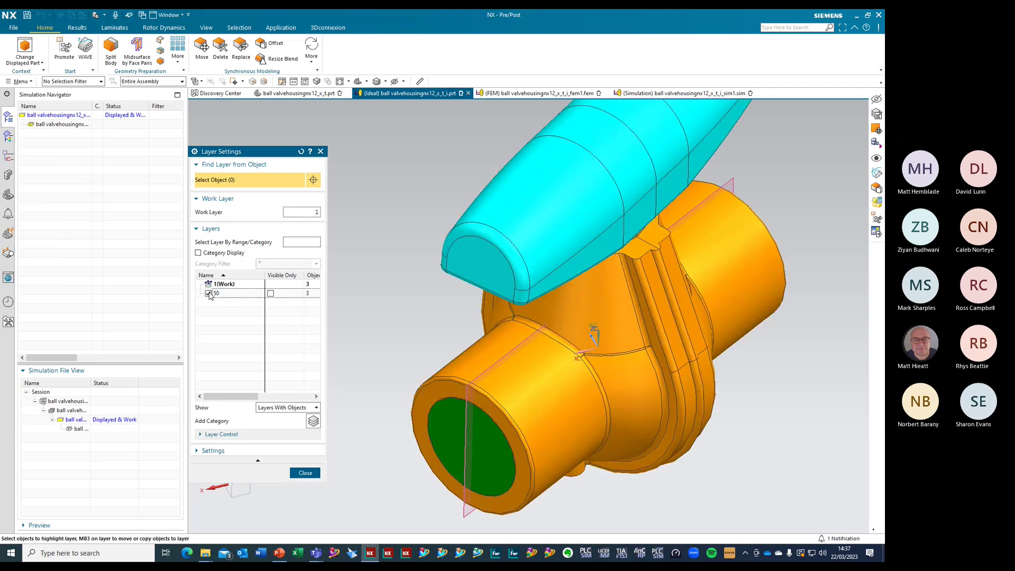
# Hide the two orange housing solid bodies in the idealized part, using the Solid Body selection filter
pyautogui.click(20, 82)
pyautogui.click(403, 81)
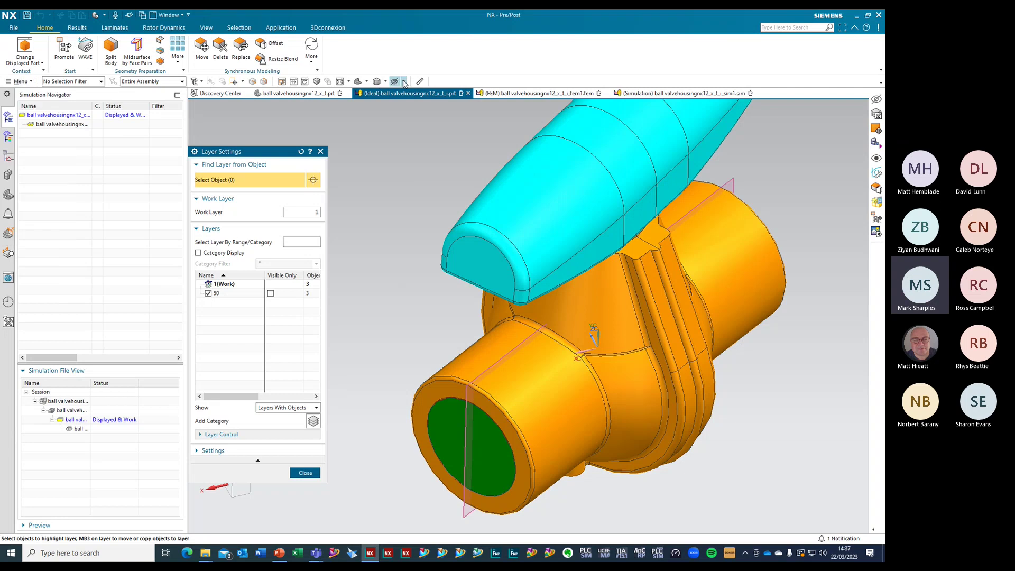
pyautogui.click(423, 115)
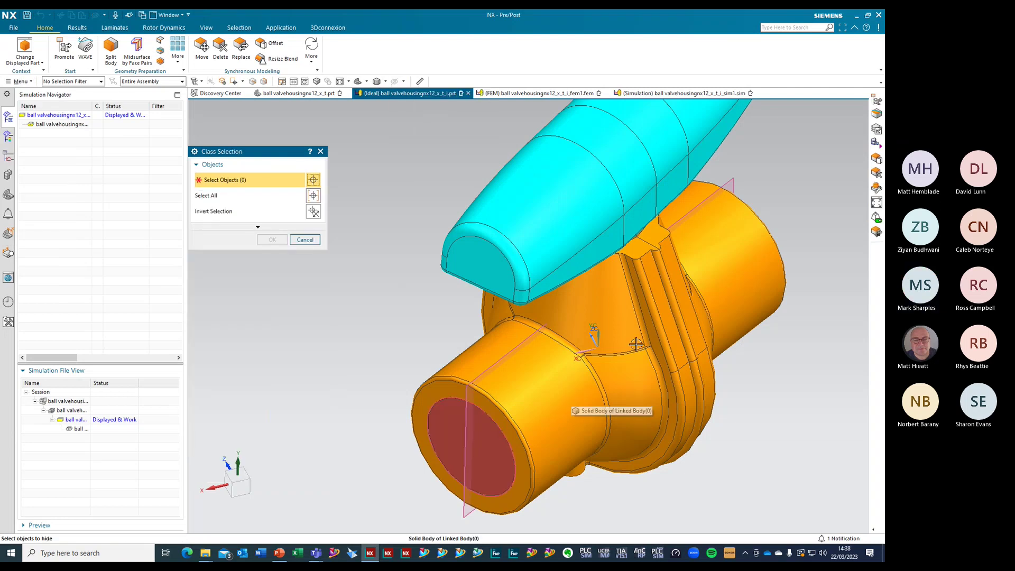
pyautogui.click(77, 81)
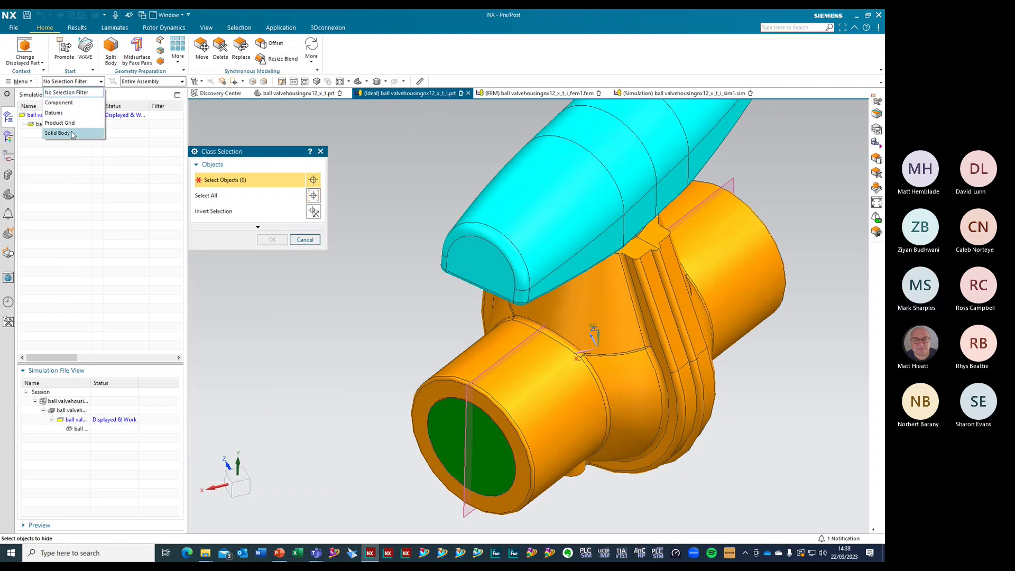
pyautogui.click(65, 133)
pyautogui.click(589, 313)
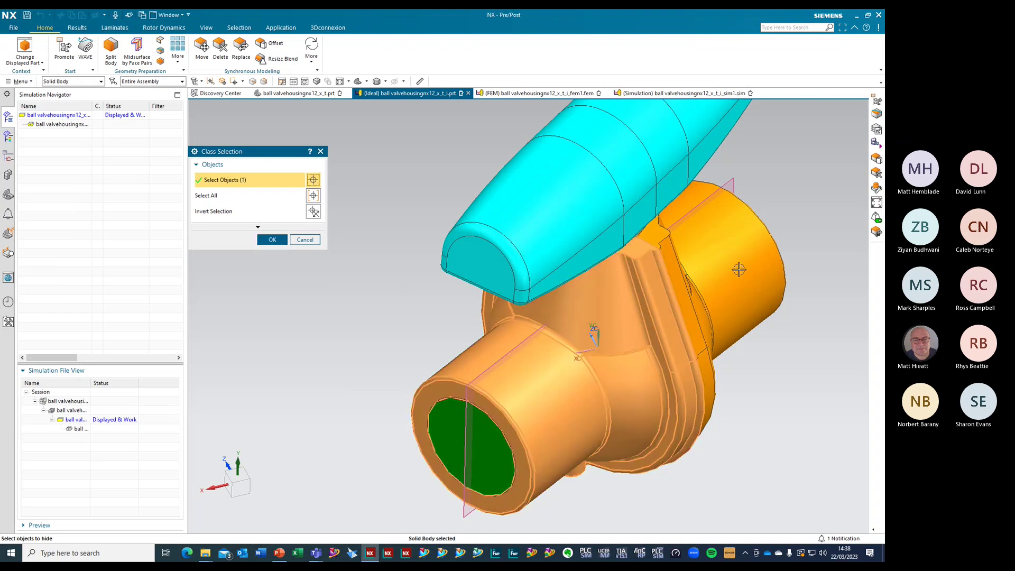
pyautogui.click(272, 240)
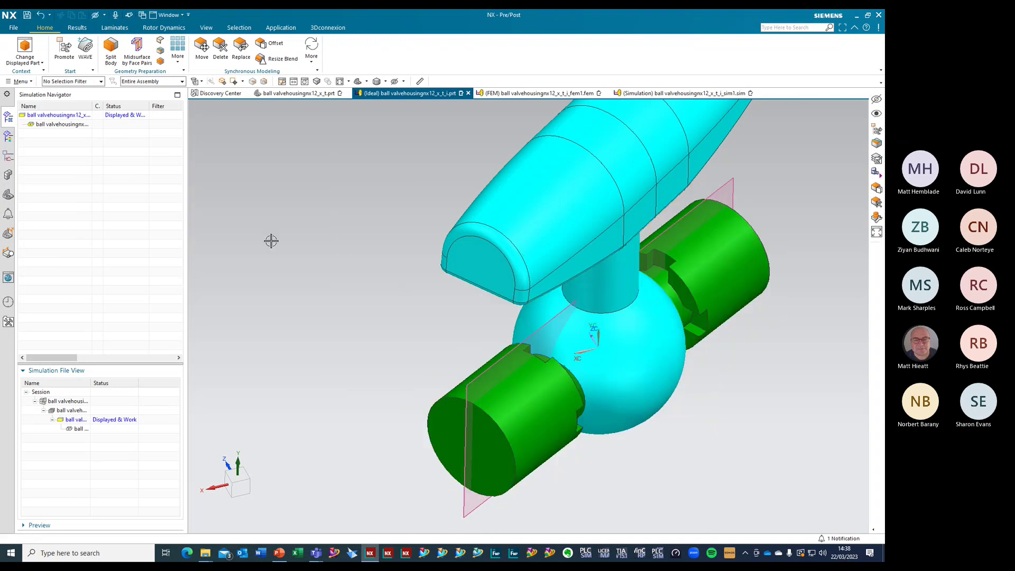
# Promote the cyan ball-and-handle solid body in the idealized part
pyautogui.moveTo(374, 262); pyautogui.dragTo(367, 256, button='middle')
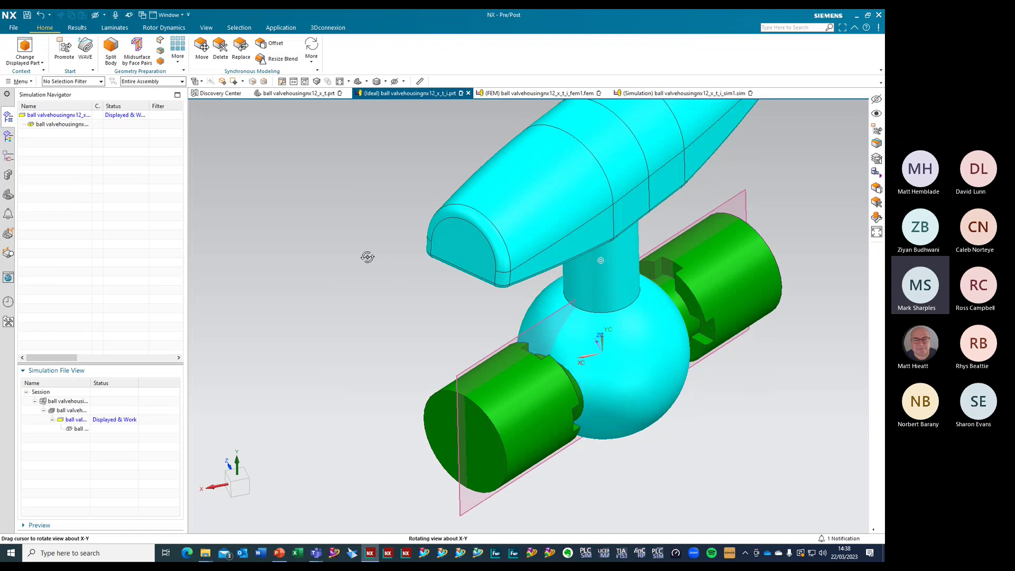
pyautogui.click(63, 51)
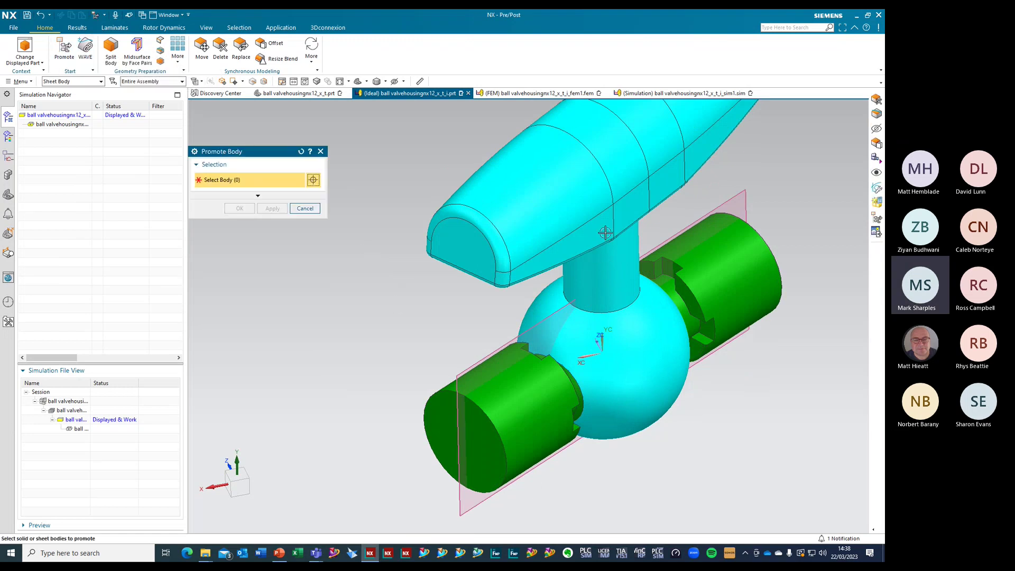
pyautogui.click(80, 82)
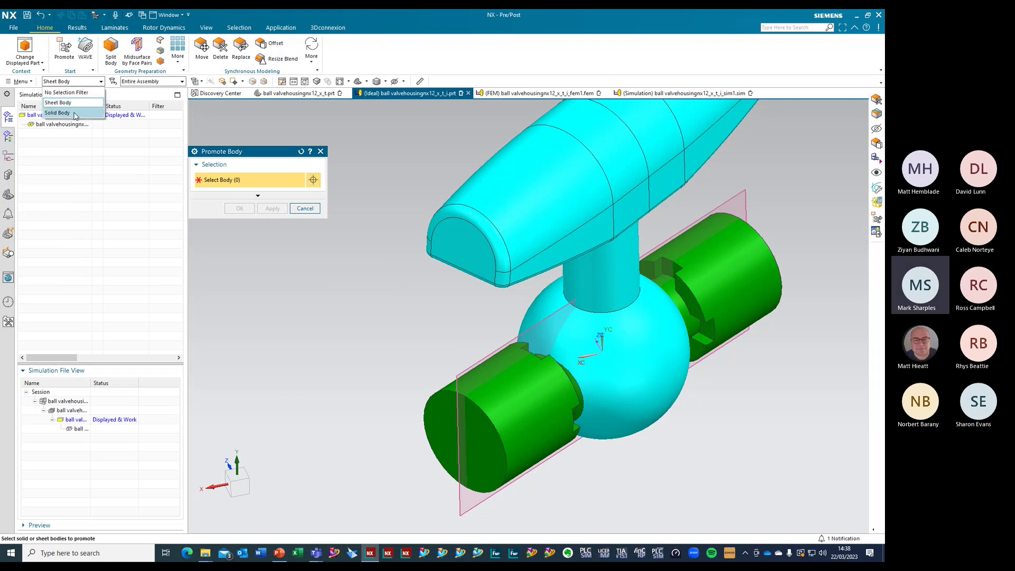
pyautogui.click(74, 114)
pyautogui.click(561, 208)
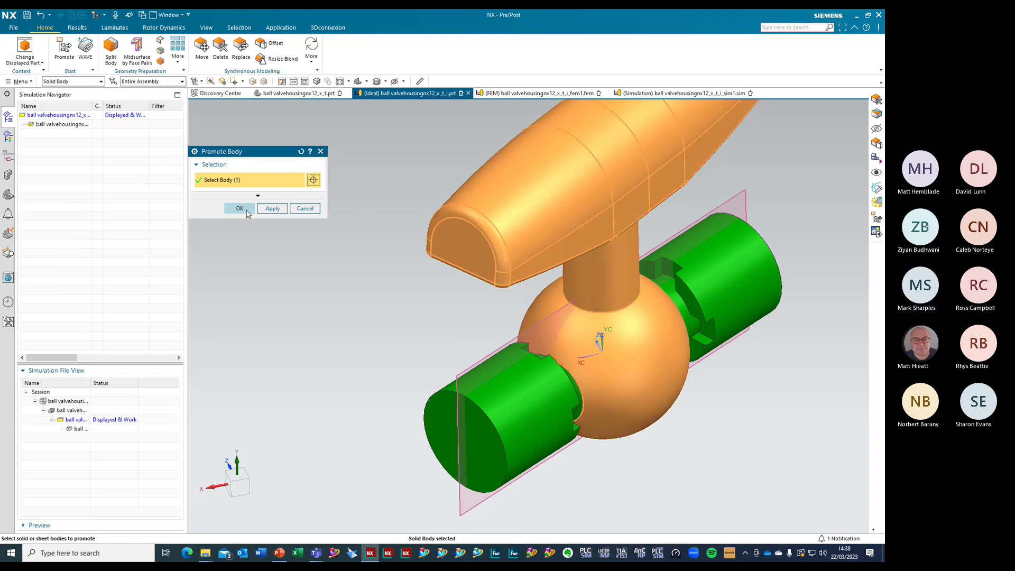
pyautogui.click(239, 209)
# Return to the FEM and edit it with Edit Bodies to Use enabled and All Visible bodies used
pyautogui.doubleClick(79, 410)
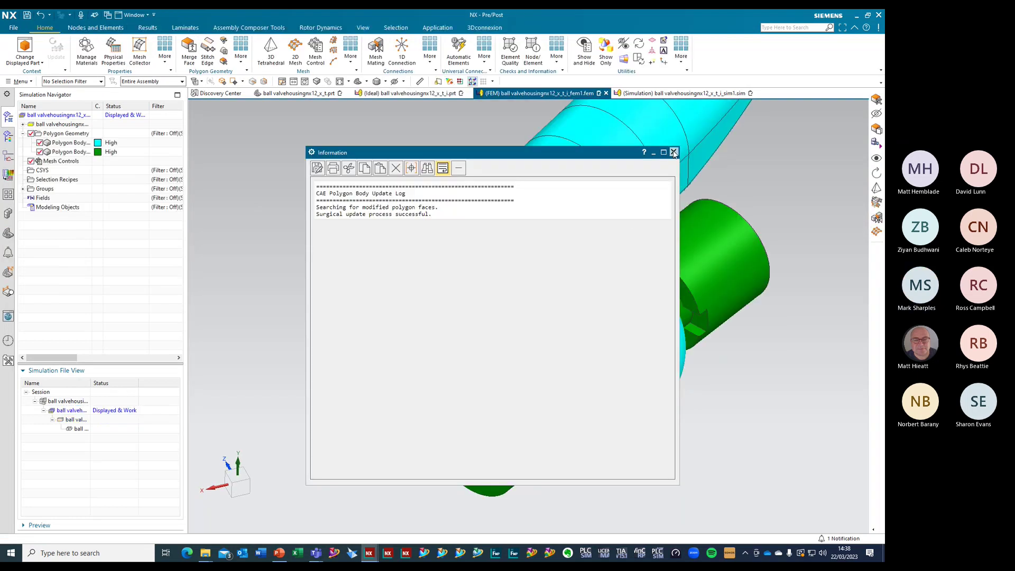
pyautogui.click(673, 152)
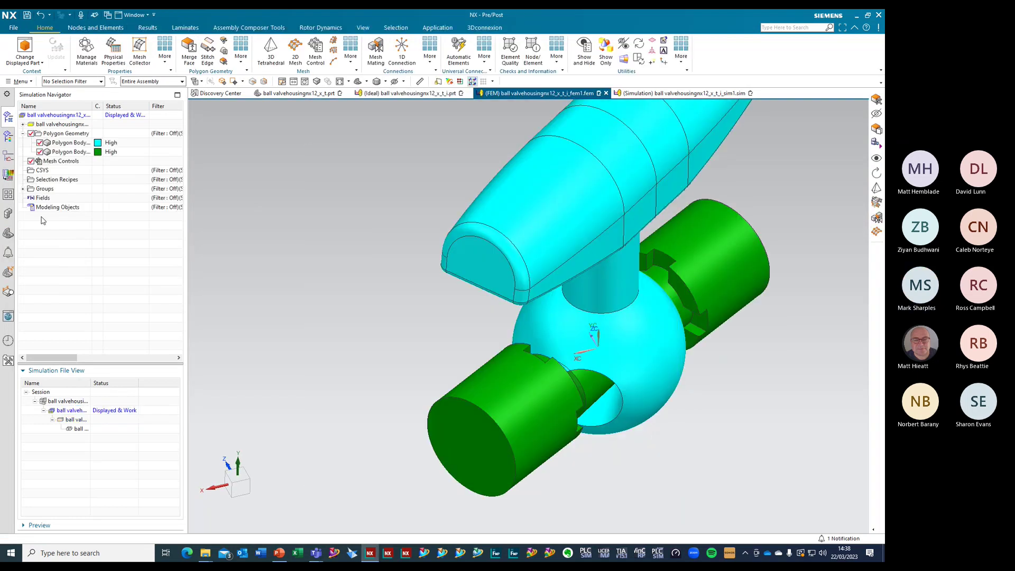
pyautogui.rightClick(44, 115)
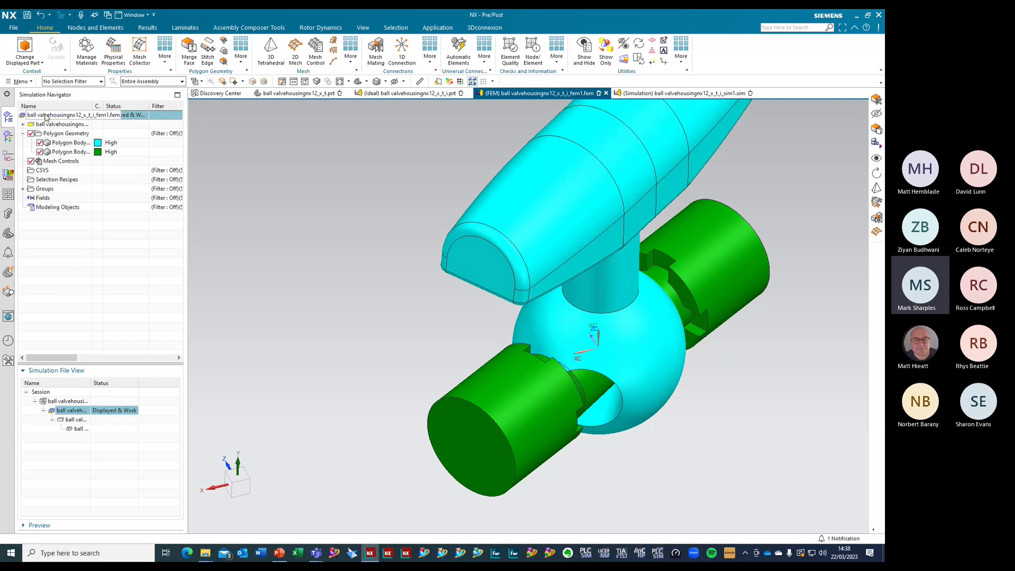
pyautogui.click(87, 162)
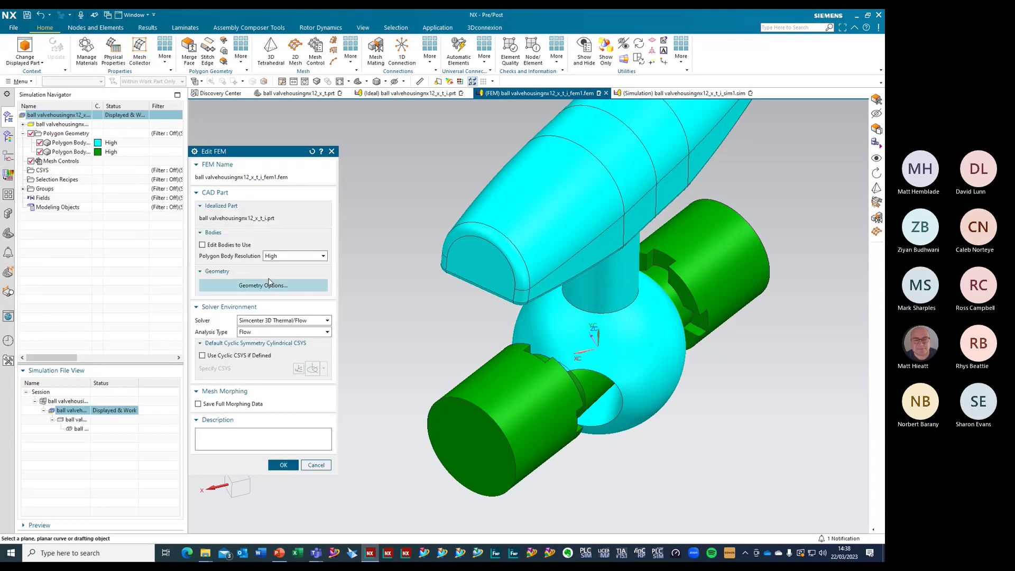
pyautogui.click(203, 245)
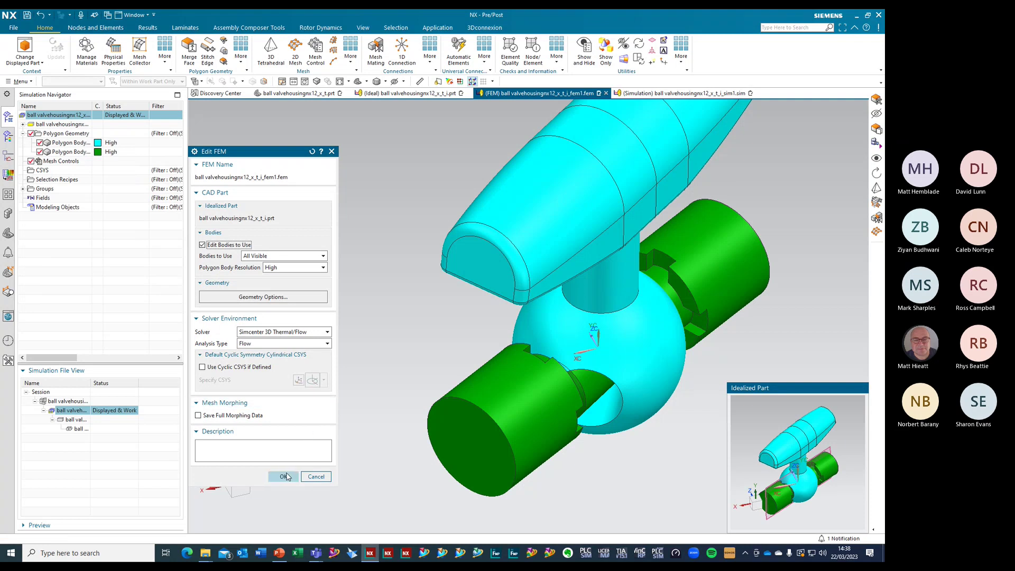
pyautogui.click(284, 477)
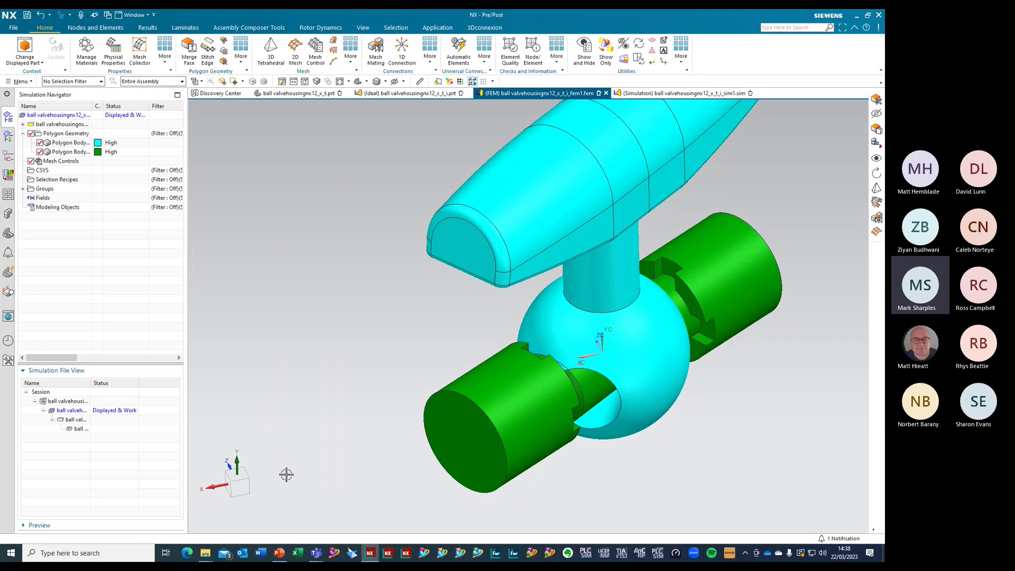
# Turn off layer 50 in the FEM, leaving only the green fluid volume displayed
pyautogui.hotkey('ctrl', 'l')
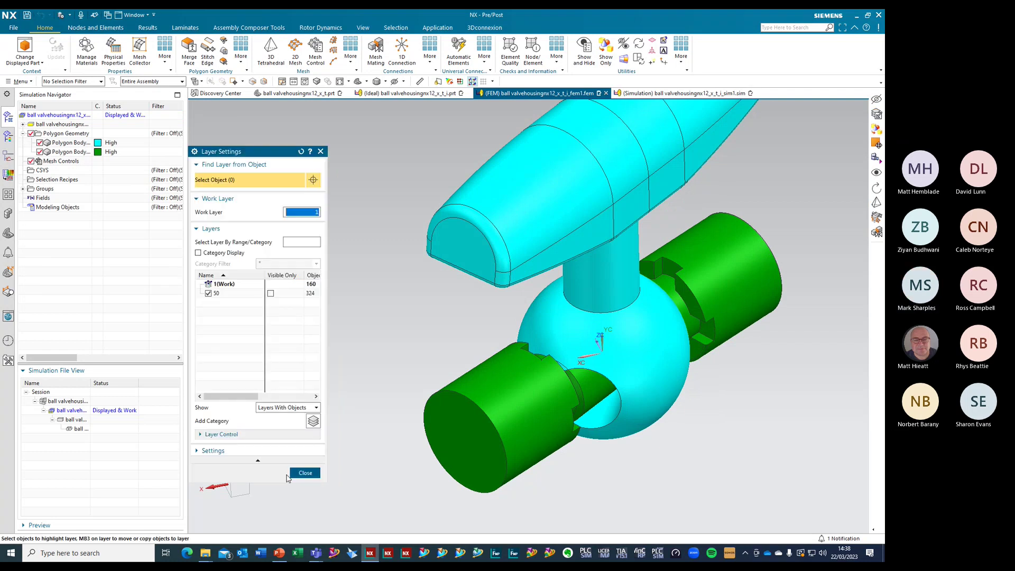
pyautogui.click(208, 293)
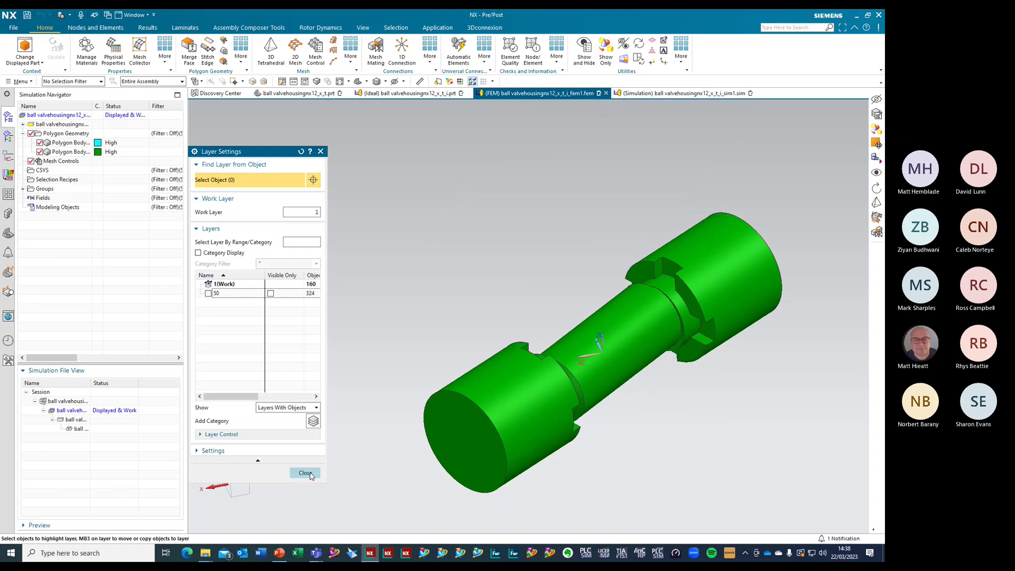
pyautogui.click(305, 473)
# Display the idealized part again and show its two hidden housing solid bodies
pyautogui.doubleClick(82, 419)
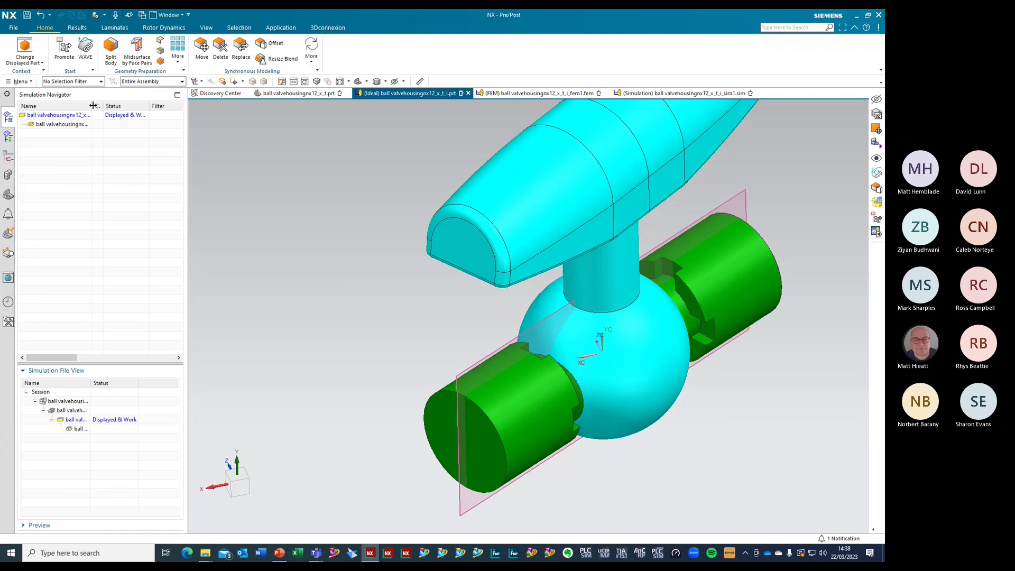
pyautogui.click(403, 81)
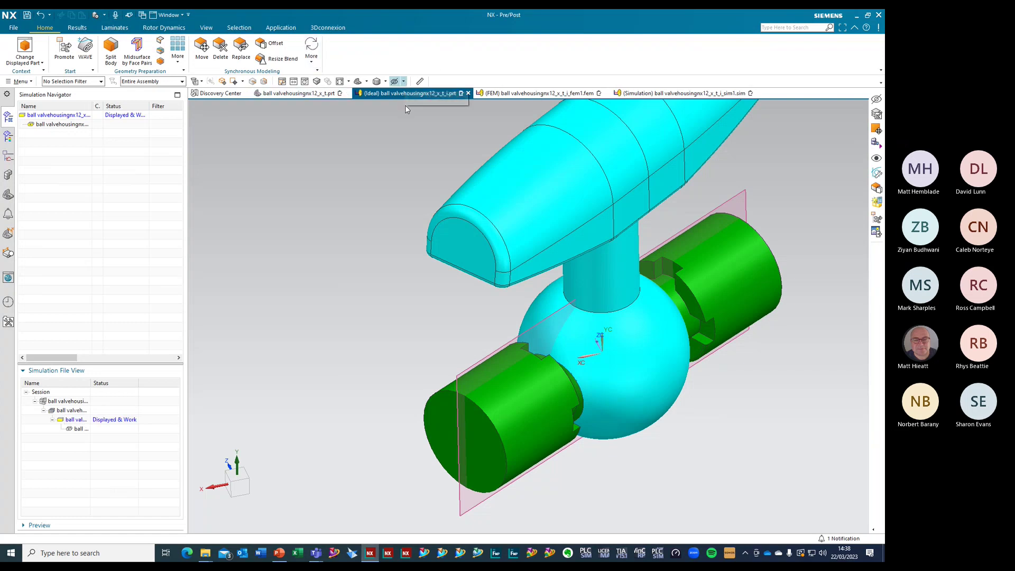
pyautogui.click(408, 129)
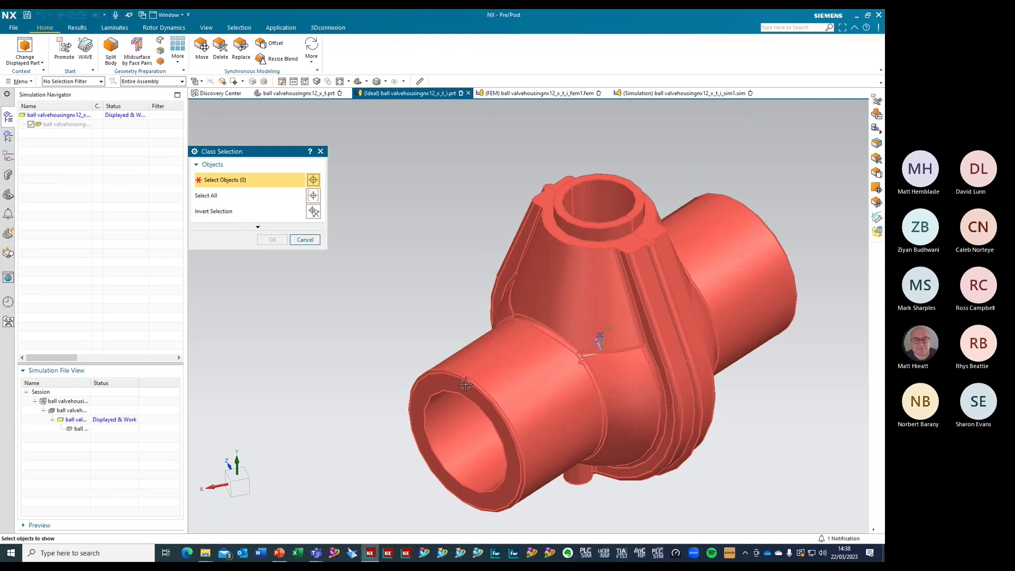
pyautogui.click(81, 81)
pyautogui.click(79, 130)
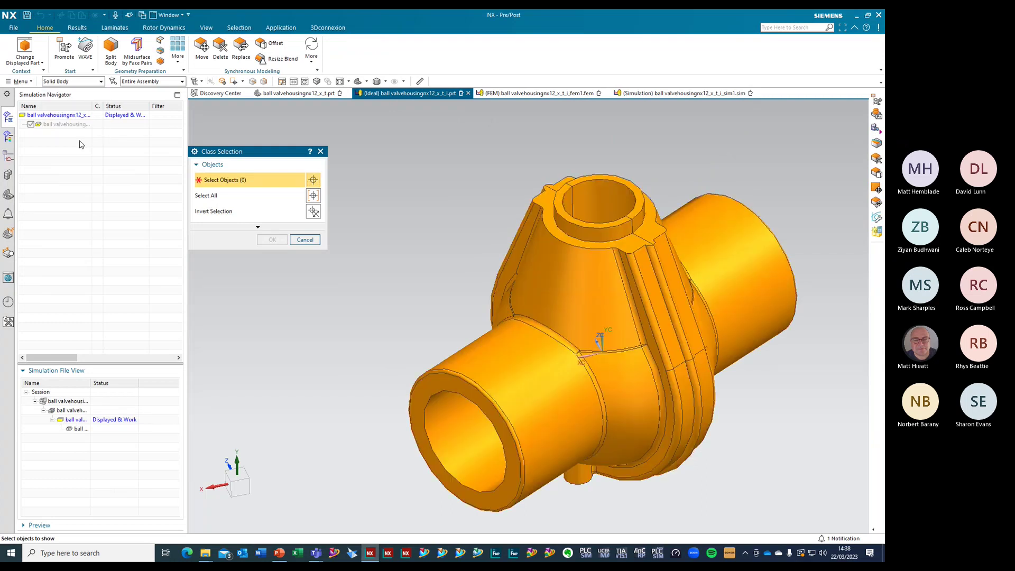
pyautogui.click(504, 435)
pyautogui.click(735, 293)
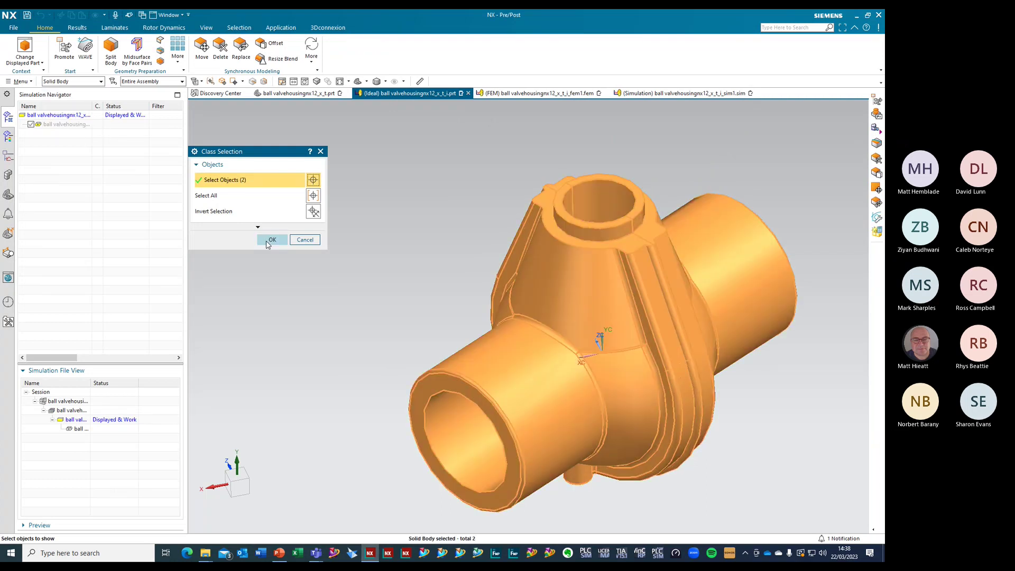
pyautogui.click(272, 239)
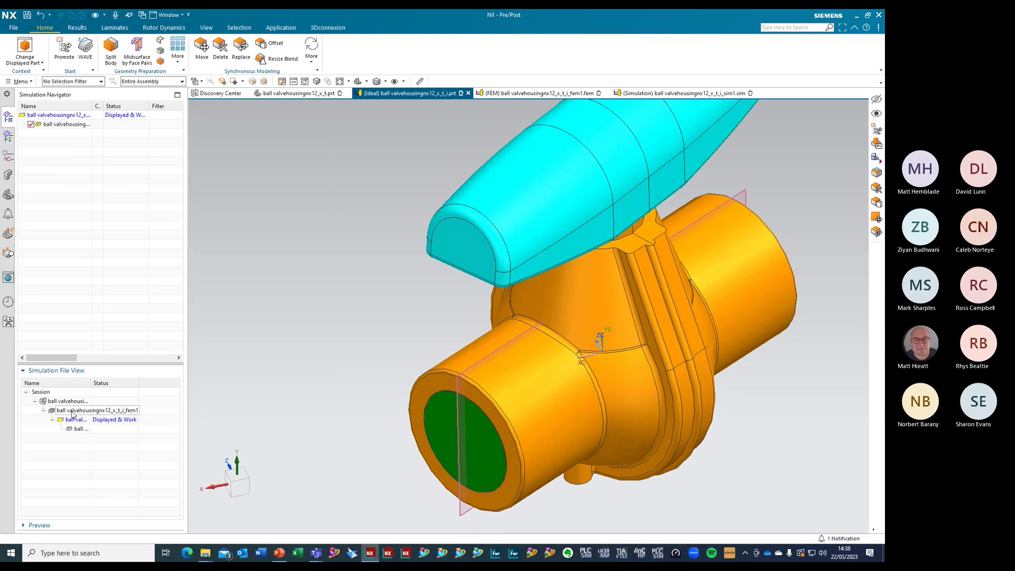
# Return to the FEM and turn on layer 50 to display all its polygon bodies
pyautogui.doubleClick(71, 411)
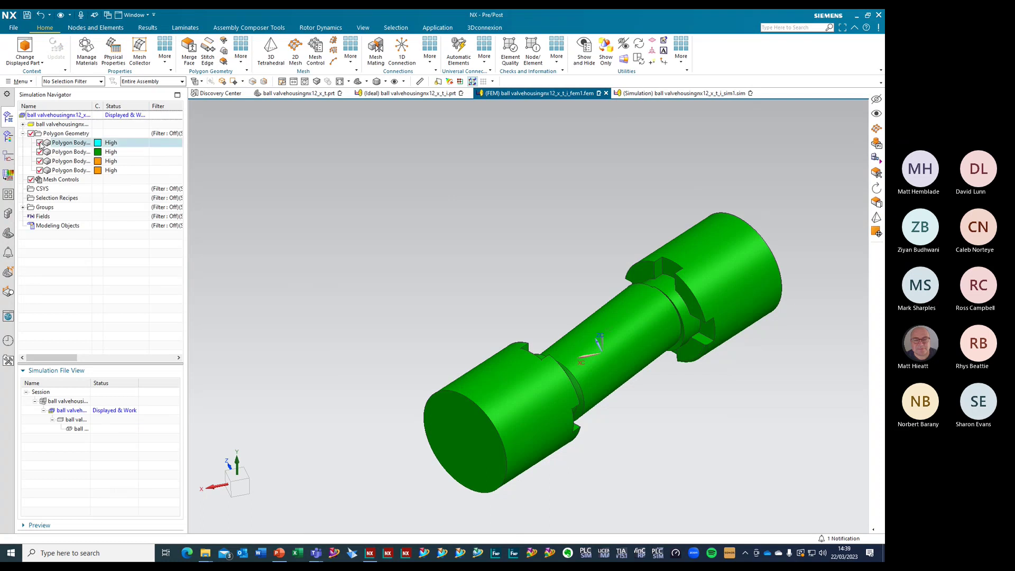
pyautogui.hotkey('ctrl', 'l')
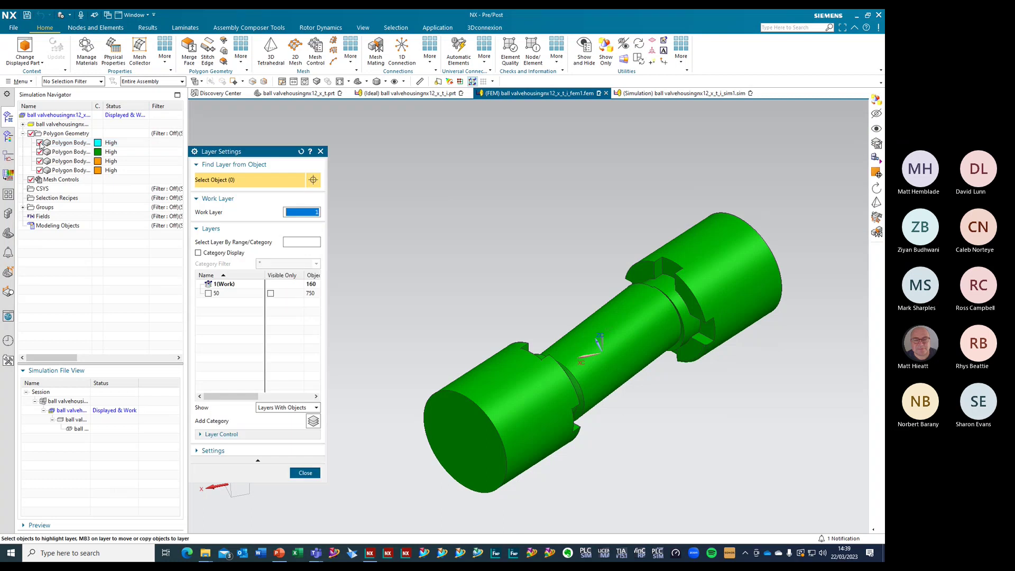
pyautogui.click(208, 294)
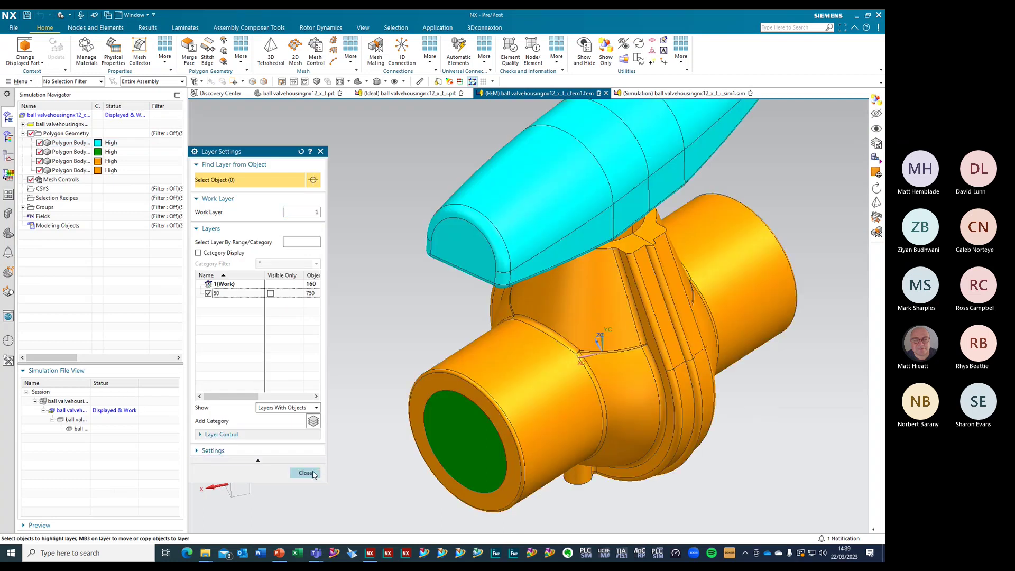
pyautogui.click(305, 472)
# Hide the two orange housing polygon bodies in the FEM, keeping the ball with handle and the fluid volume displayed
pyautogui.click(20, 82)
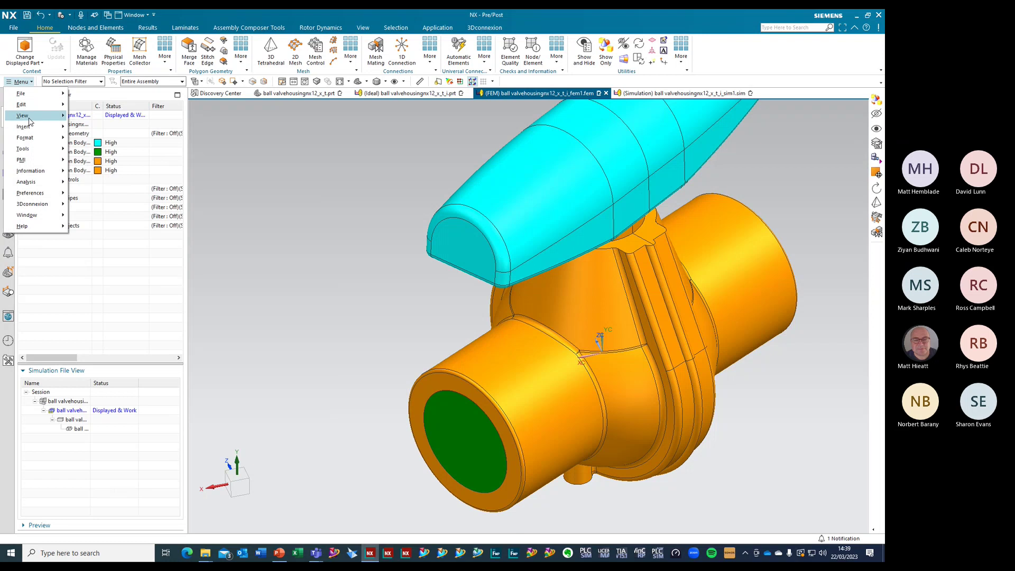
pyautogui.click(418, 79)
pyautogui.click(403, 82)
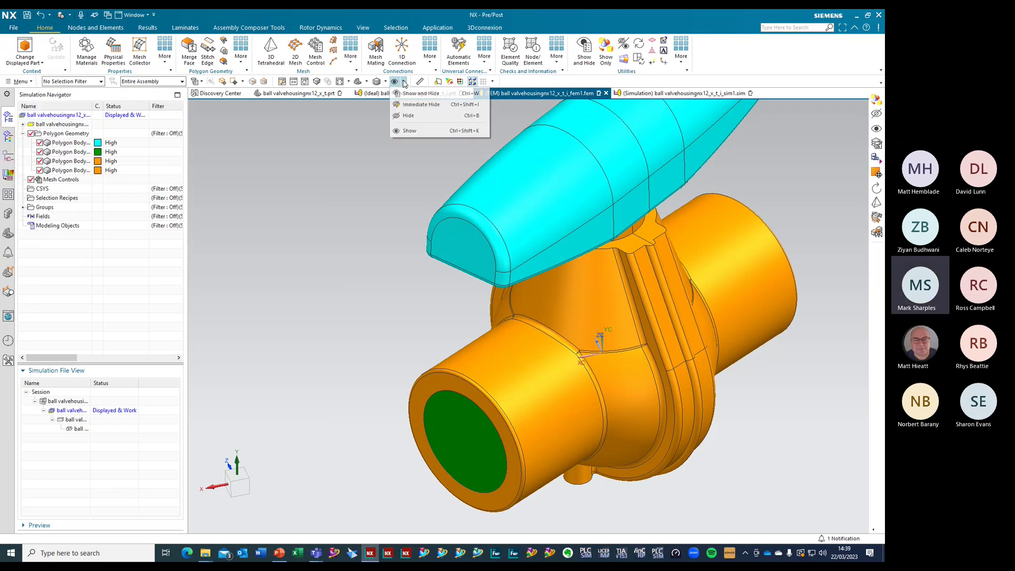
pyautogui.click(406, 117)
pyautogui.click(503, 374)
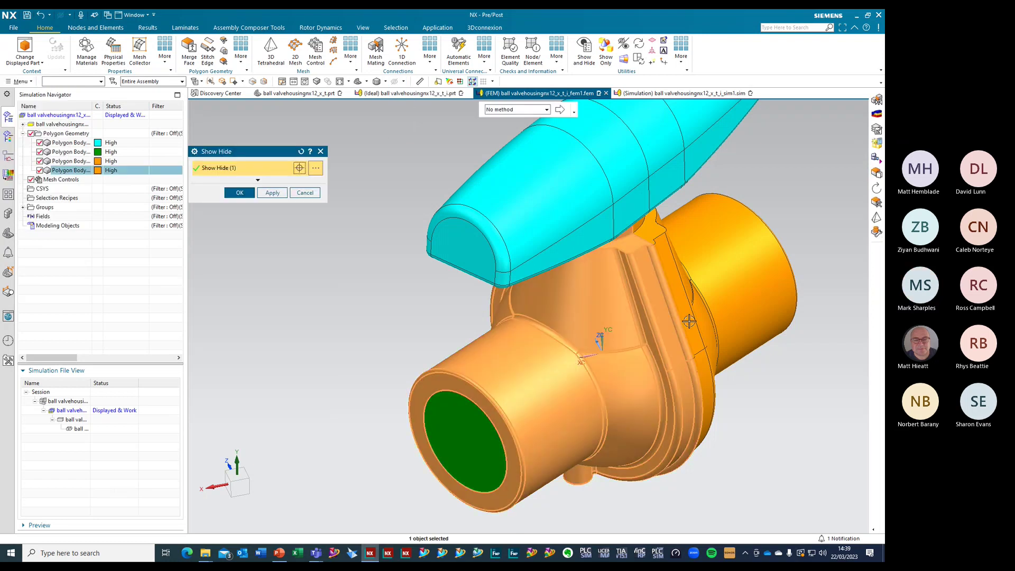
pyautogui.click(718, 286)
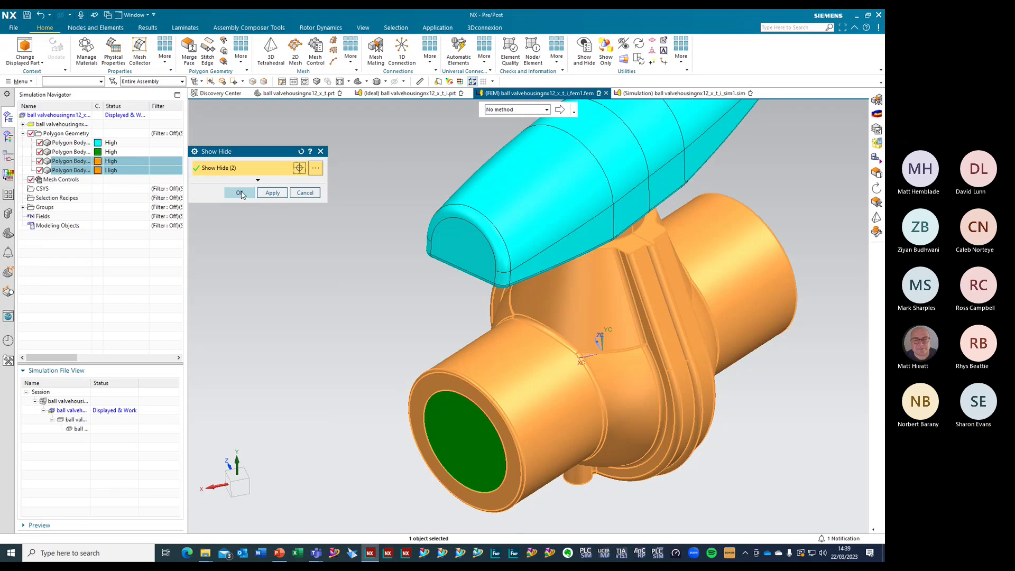
pyautogui.click(240, 193)
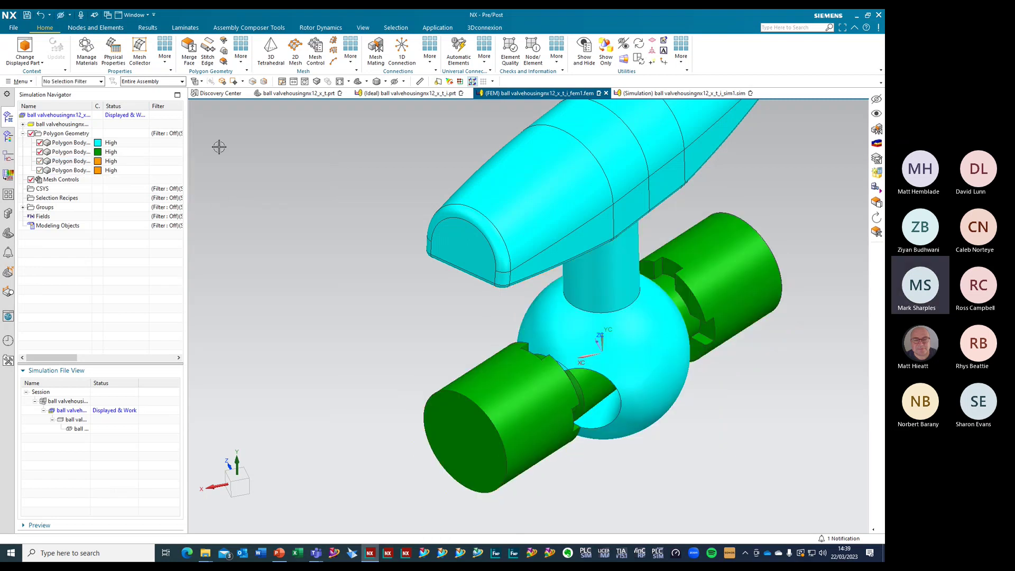
# Examine the Bodies to Use options in the FEM's edit settings, including Select, without applying any change
pyautogui.click(65, 119)
pyautogui.rightClick(65, 120)
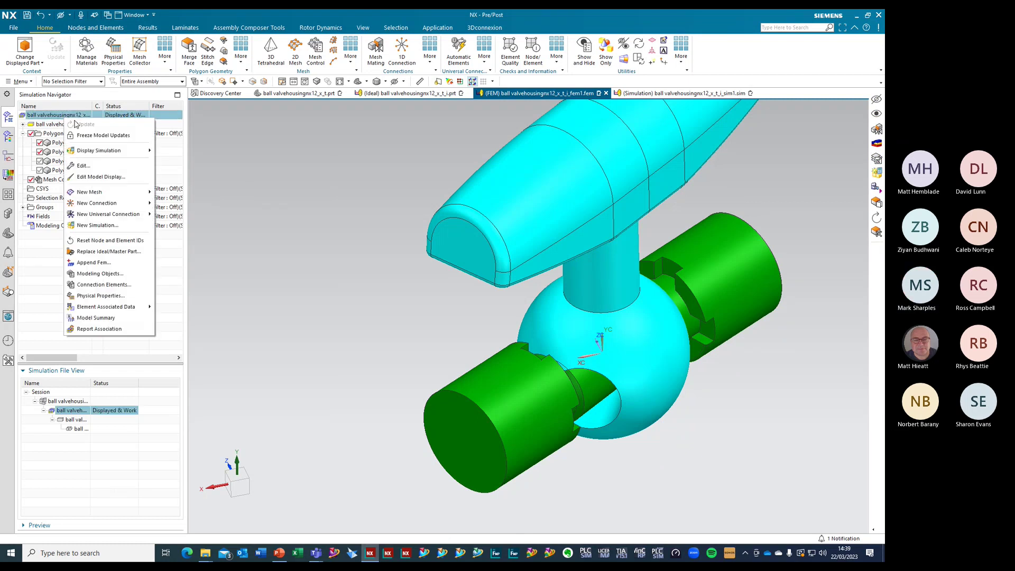
pyautogui.click(83, 168)
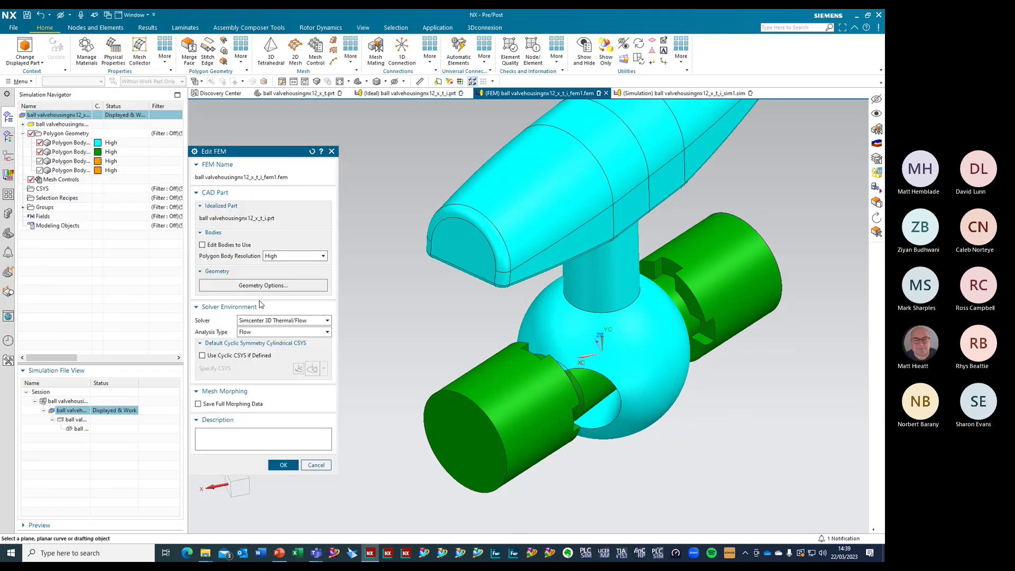
pyautogui.click(204, 246)
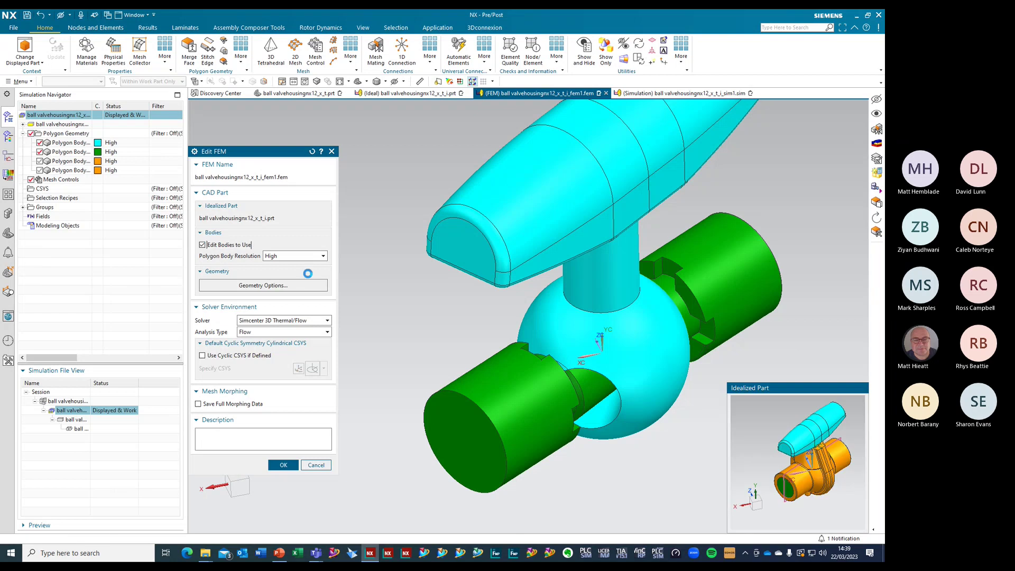
pyautogui.click(270, 257)
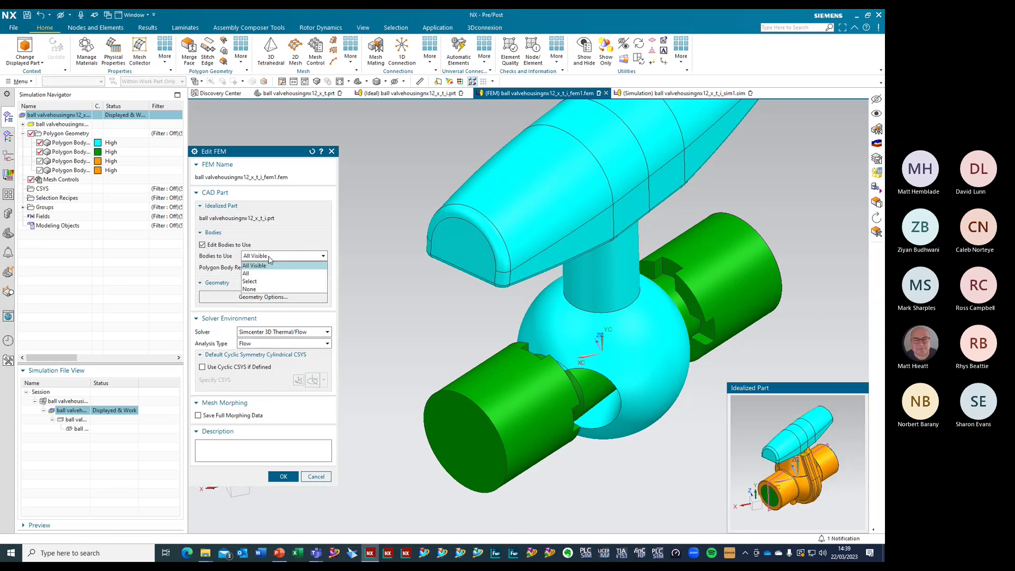
pyautogui.click(270, 259)
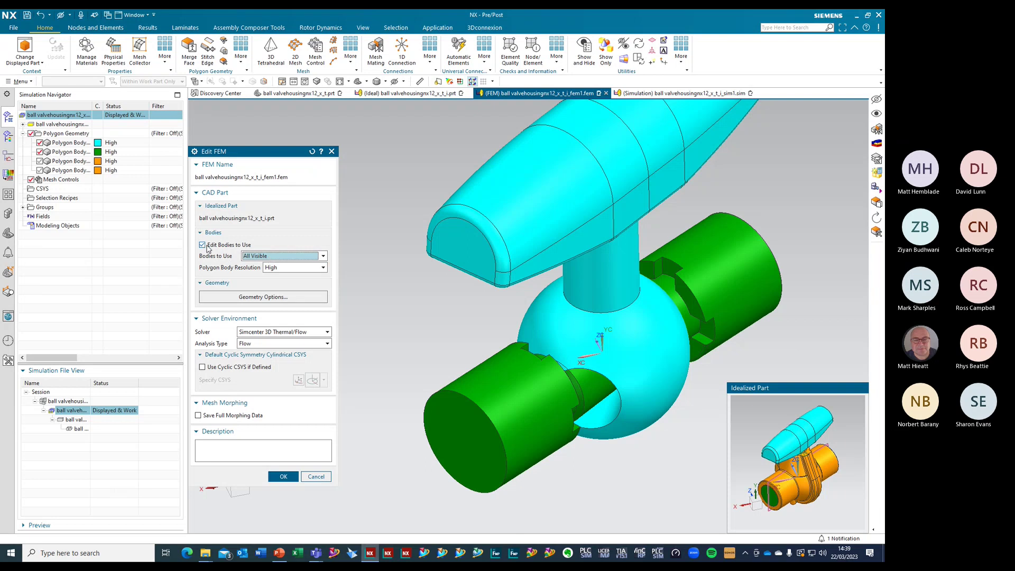
pyautogui.click(264, 257)
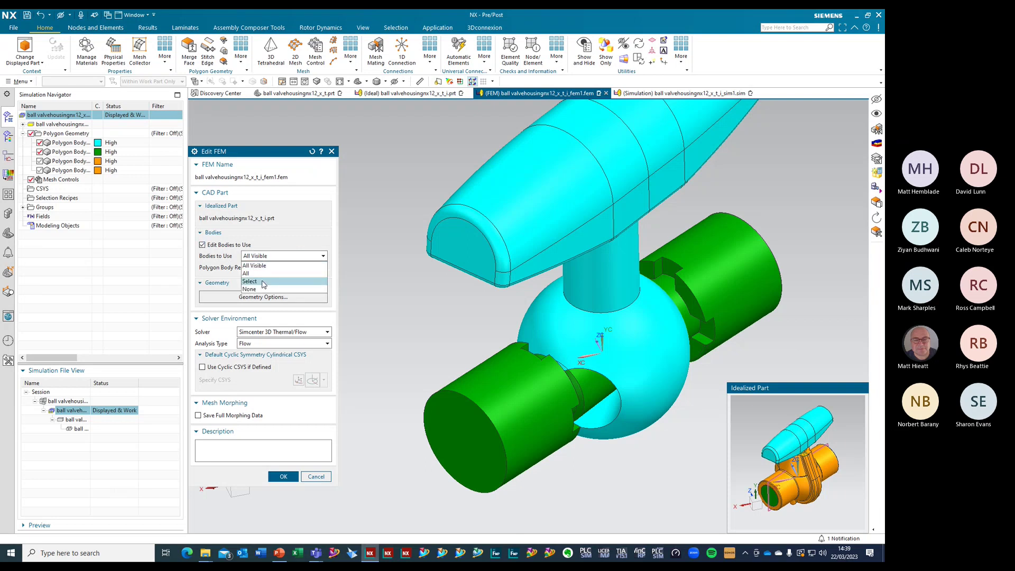
pyautogui.click(264, 282)
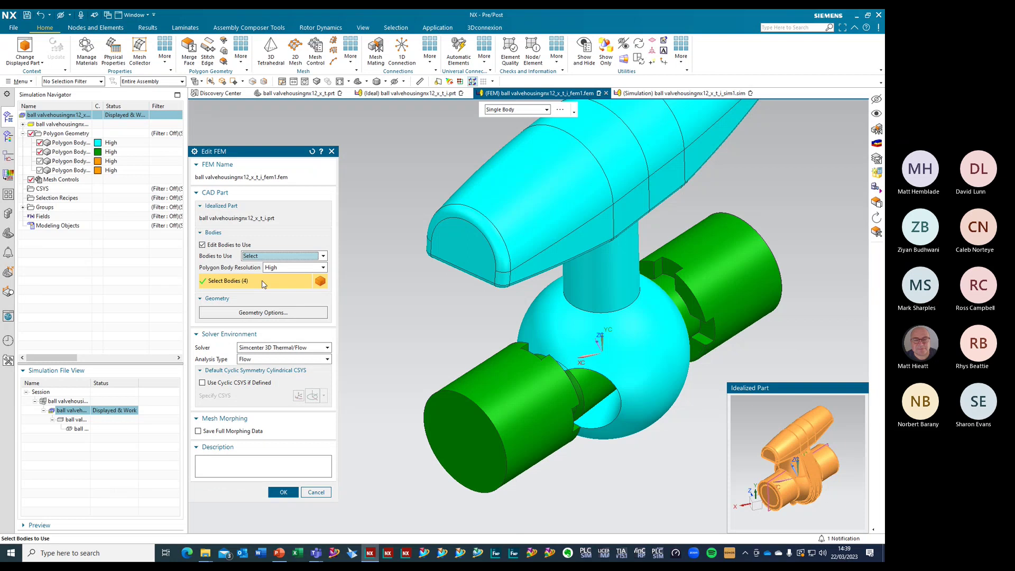
pyautogui.moveTo(411, 326); pyautogui.dragTo(408, 283, button='middle')
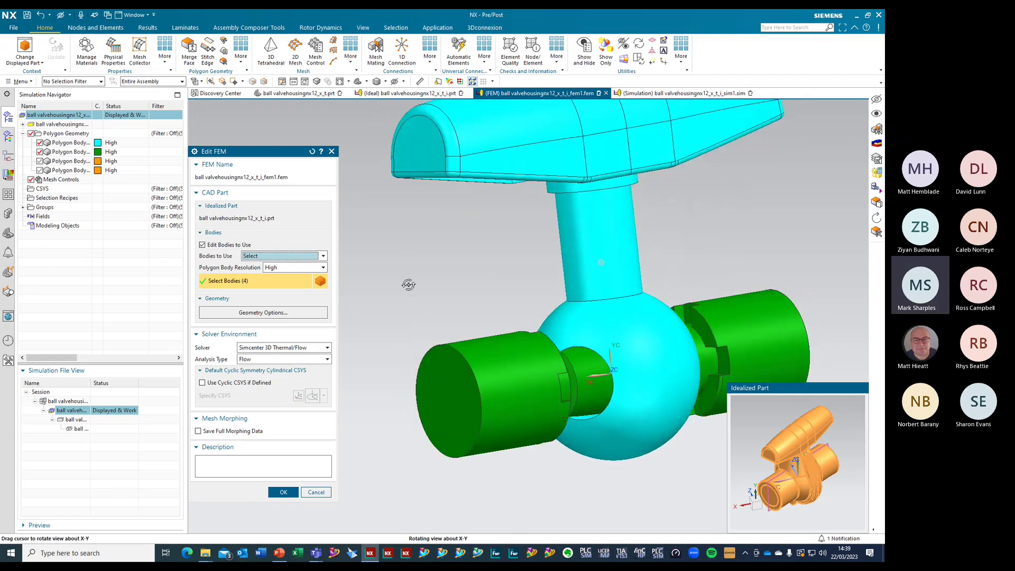
pyautogui.click(325, 492)
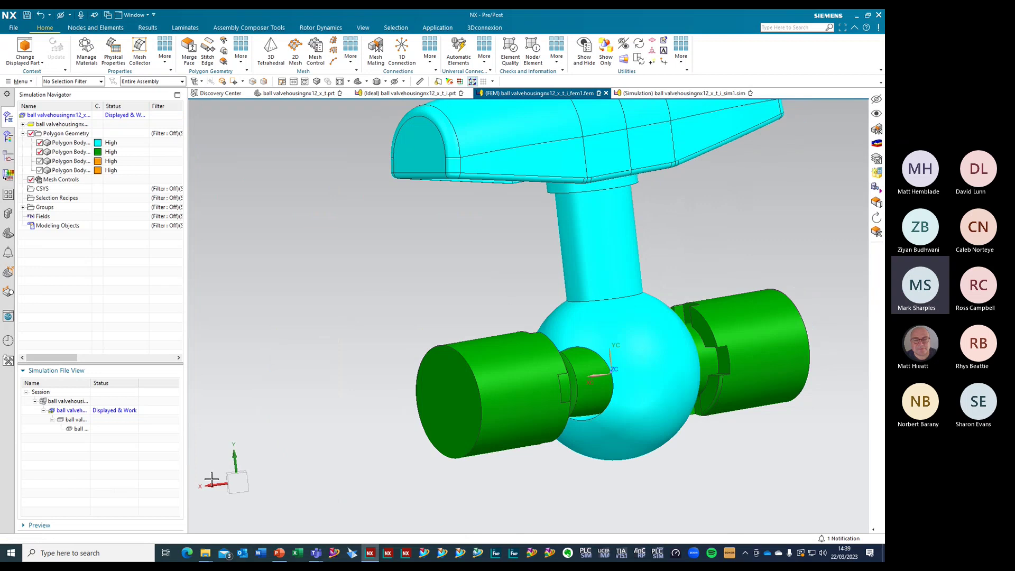
# Hide the cyan ball with handle and show the two orange housing polygon bodies around the fluid volume
pyautogui.click(40, 143)
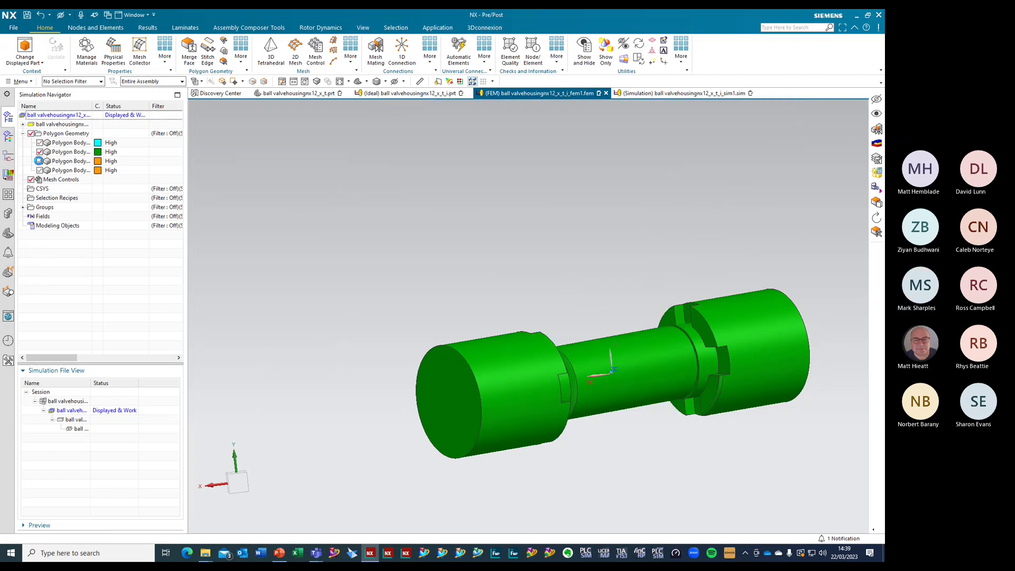
pyautogui.click(40, 161)
pyautogui.click(39, 170)
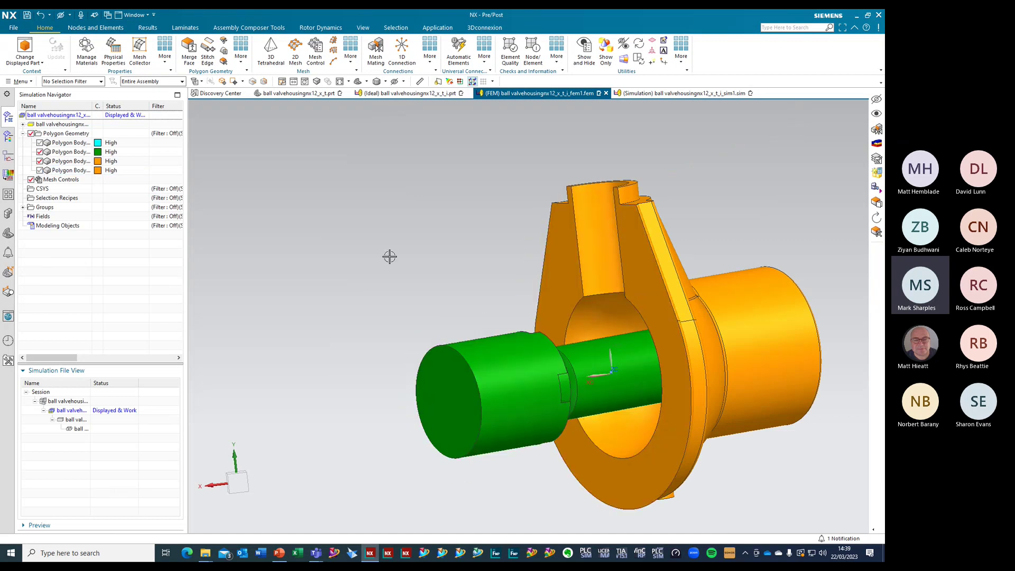
pyautogui.moveTo(390, 256); pyautogui.dragTo(416, 275, button='middle')
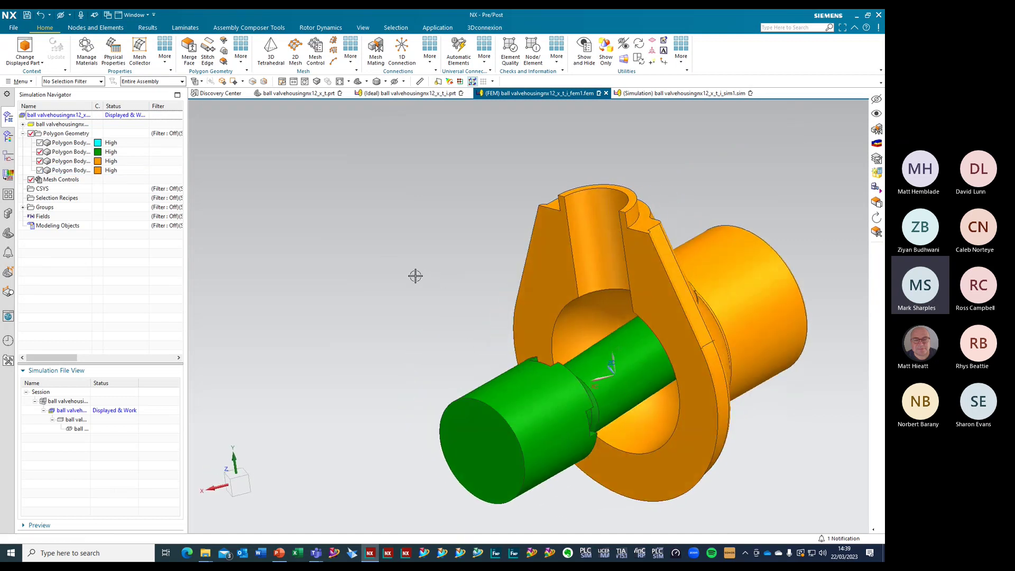
# Hide the two orange housing polygon bodies, leaving only the green fluid volume displayed
pyautogui.click(39, 160)
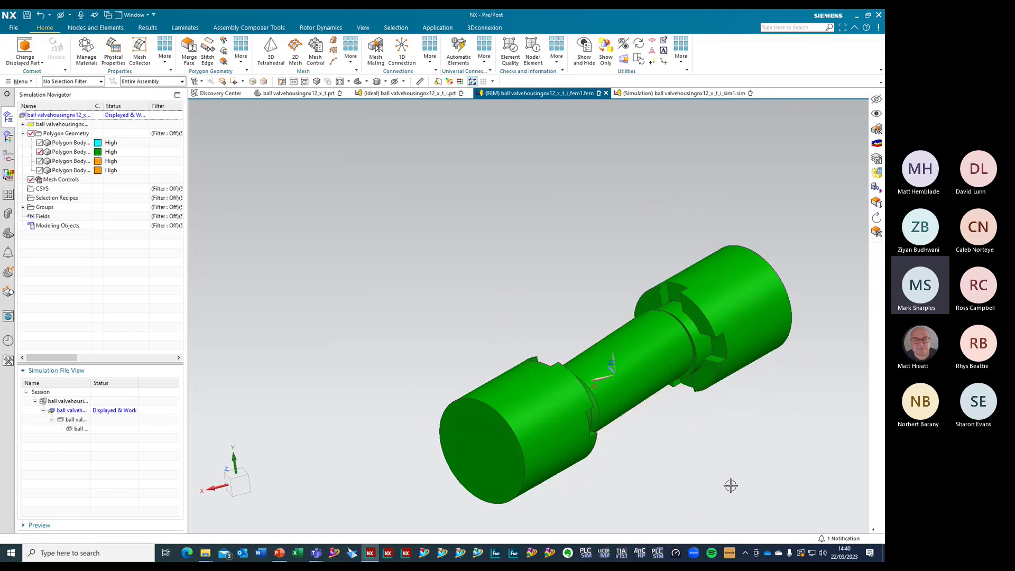
pyautogui.scroll(3, 730, 478)
pyautogui.scroll(-2, 684, 423)
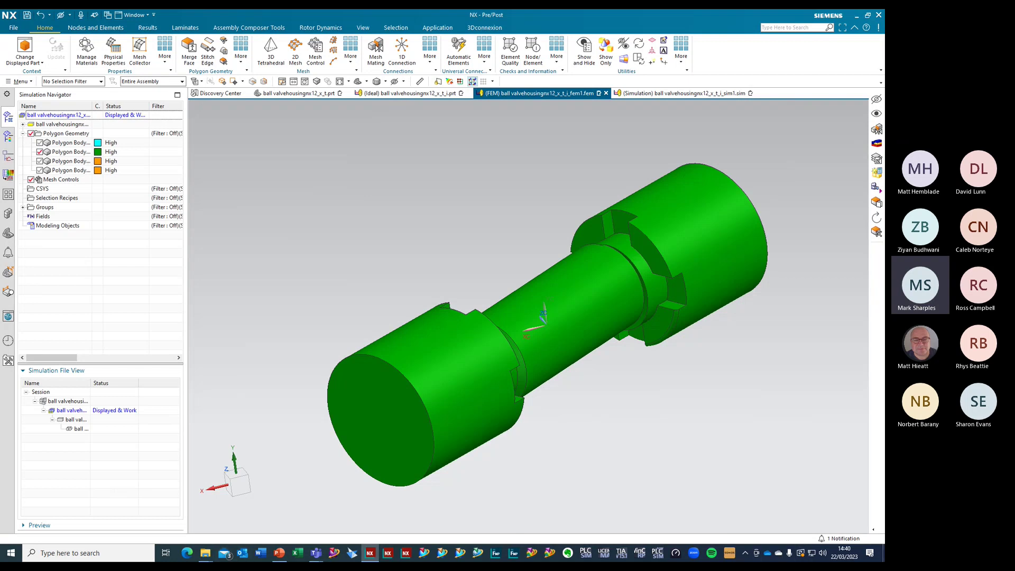
# Switch to PowerPoint, highlight "3D Tets TET4" on the slide about meshing the fluid volume, and return to NX
pyautogui.hotkey('alt', 'Tab')
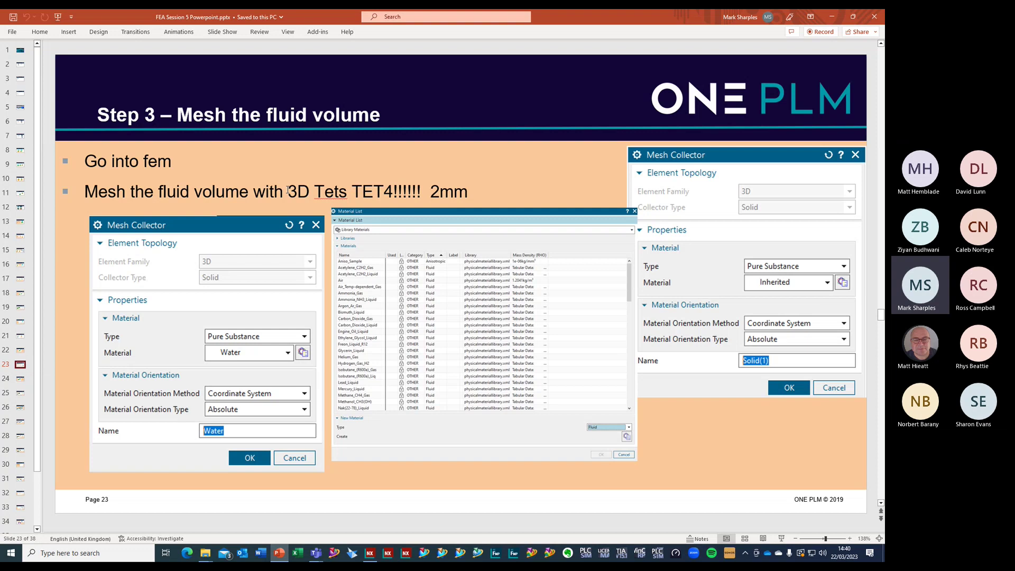
pyautogui.moveTo(288, 191); pyautogui.dragTo(393, 191)
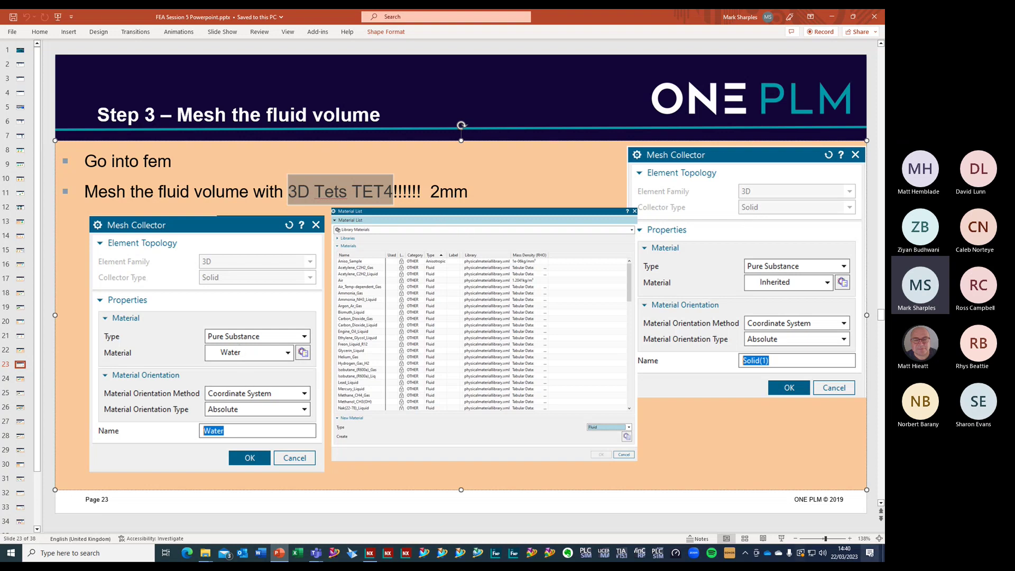
pyautogui.hotkey('alt', 'Tab')
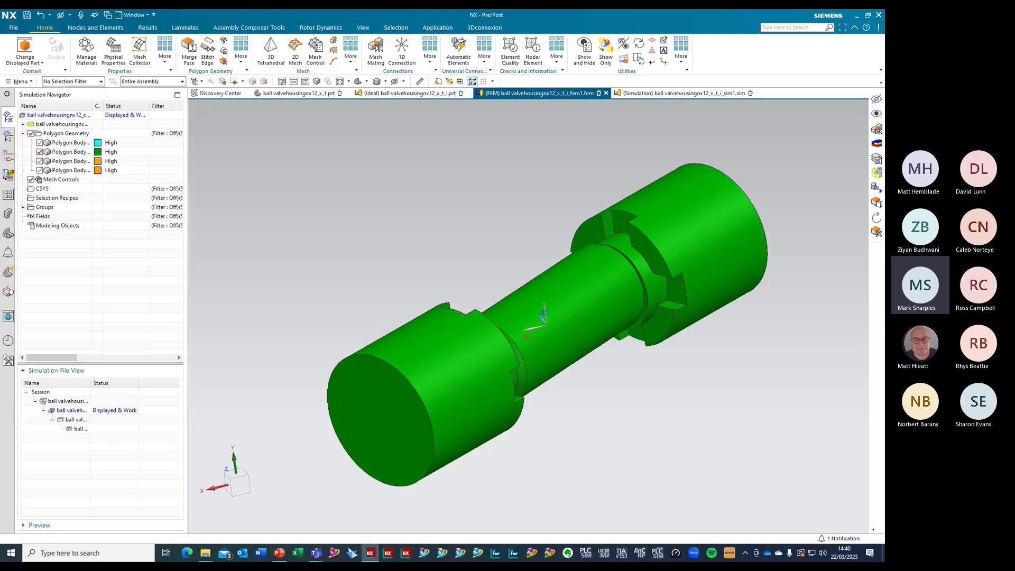
# Start a TET4 3D tetrahedral mesh on the green fluid volume with an element size of 2 mm
pyautogui.click(274, 50)
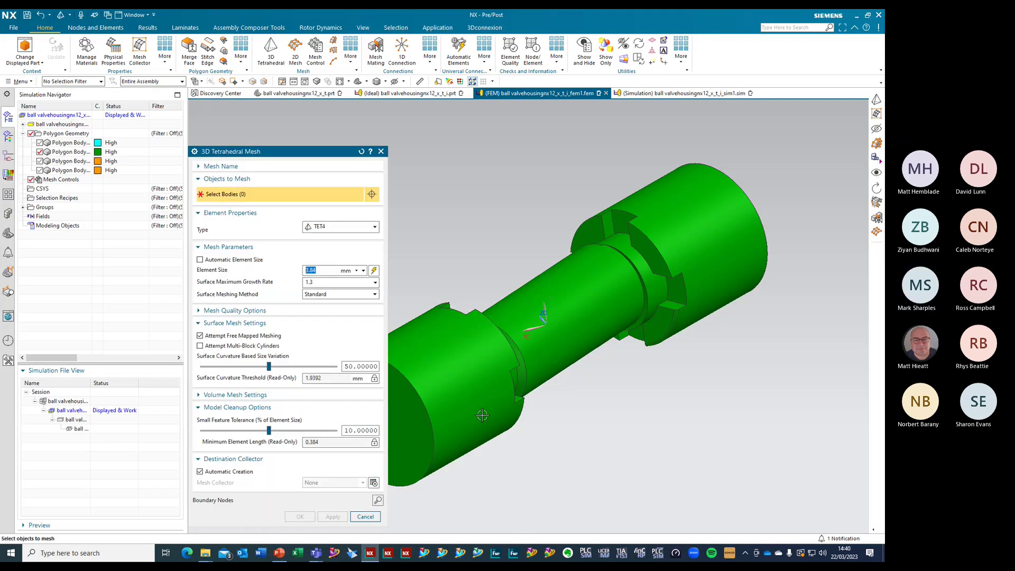
pyautogui.click(467, 386)
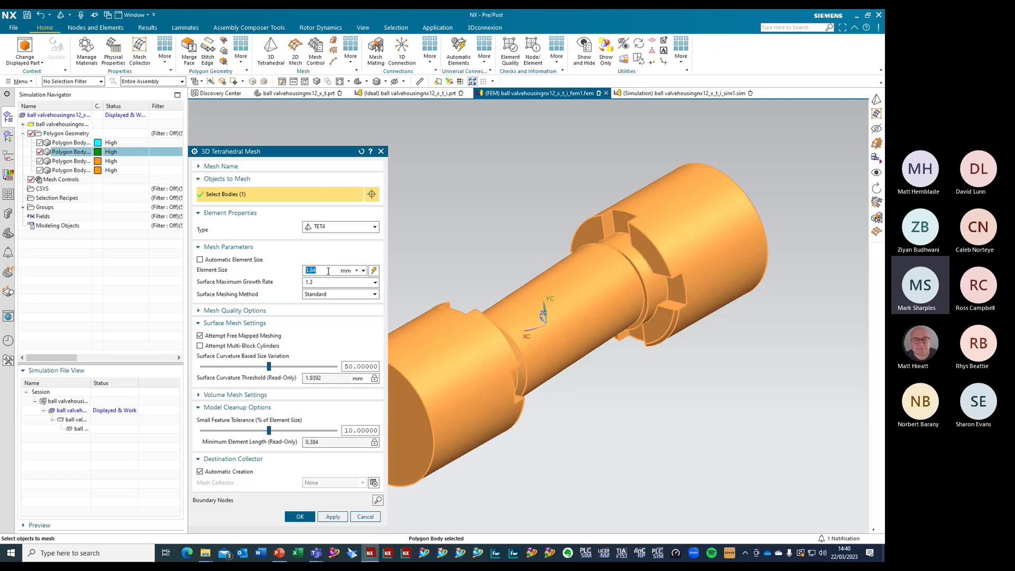
pyautogui.write('2')
# Create a new destination mesh collector for the mesh and assign it the library fluid material Water
pyautogui.click(374, 483)
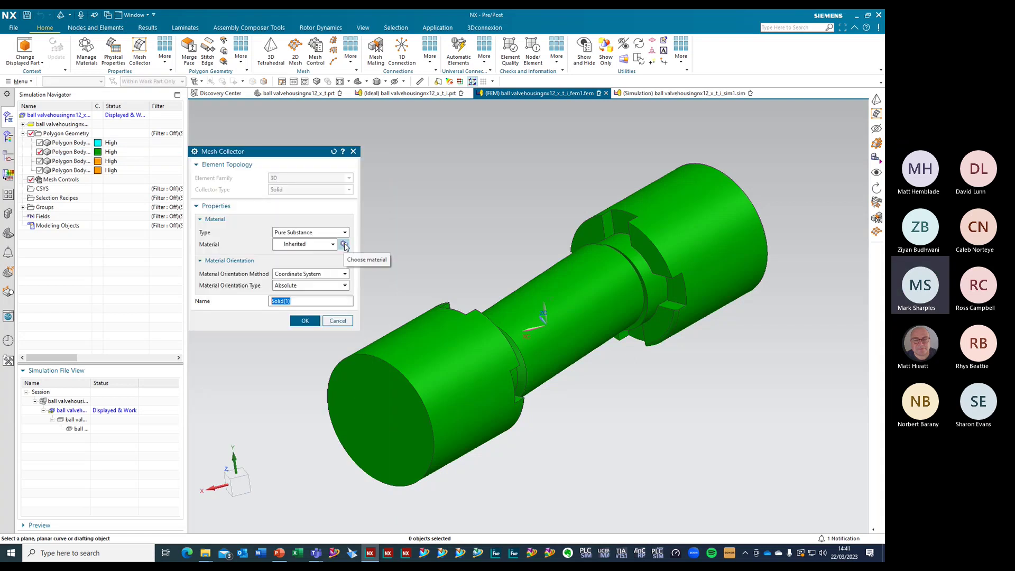
pyautogui.click(344, 243)
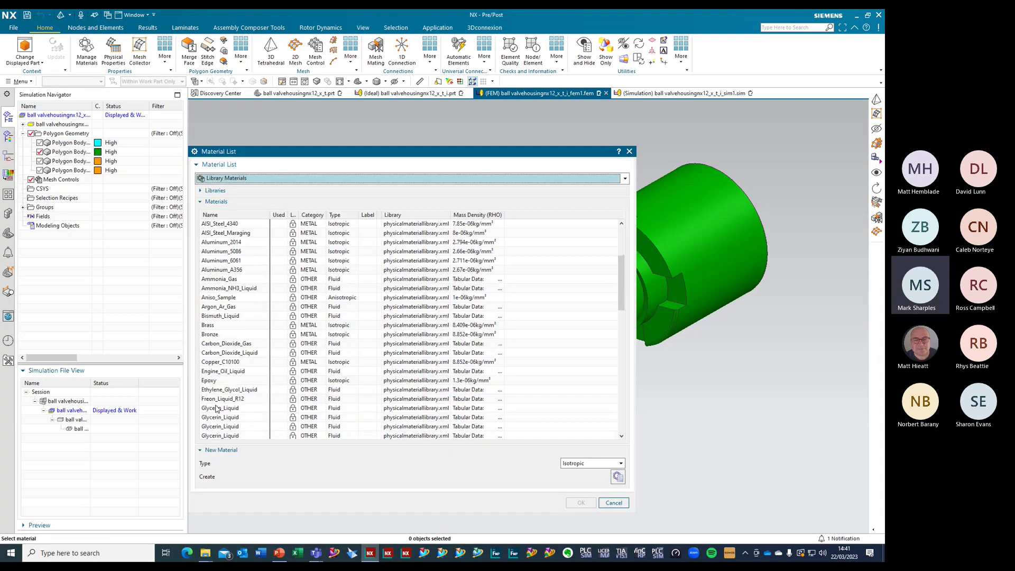
pyautogui.scroll(-10, 216, 407)
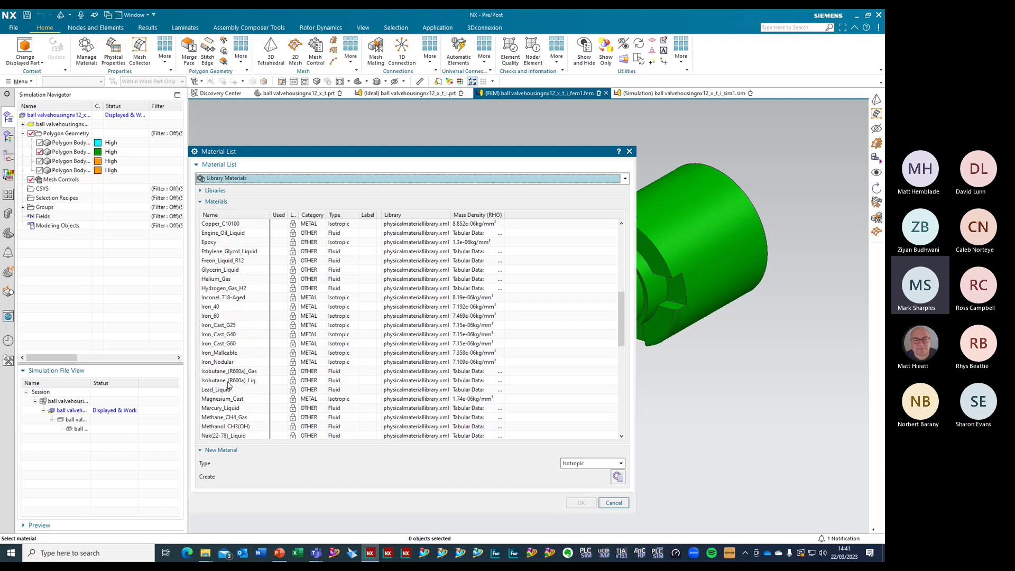
pyautogui.click(343, 216)
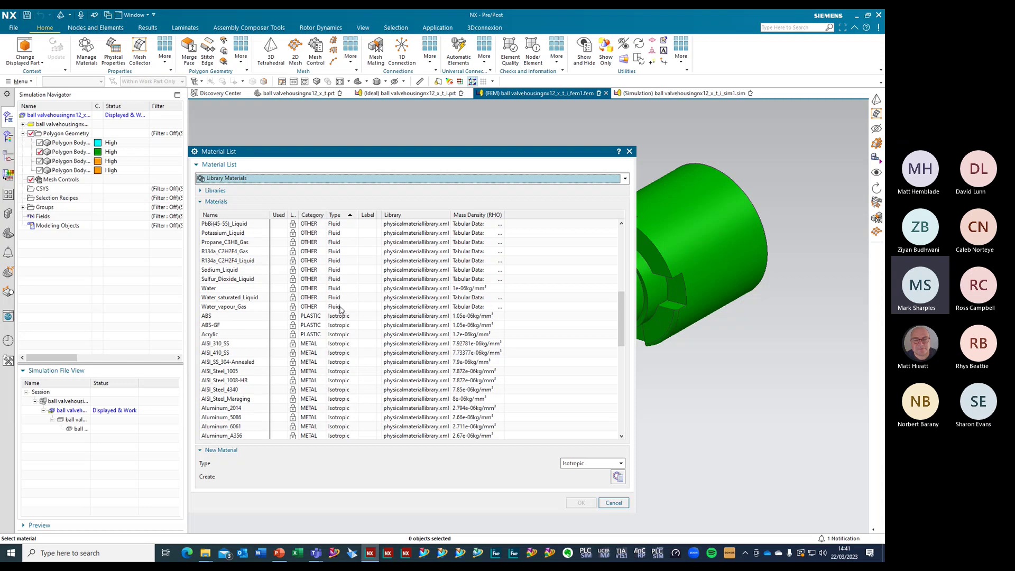
pyautogui.click(210, 290)
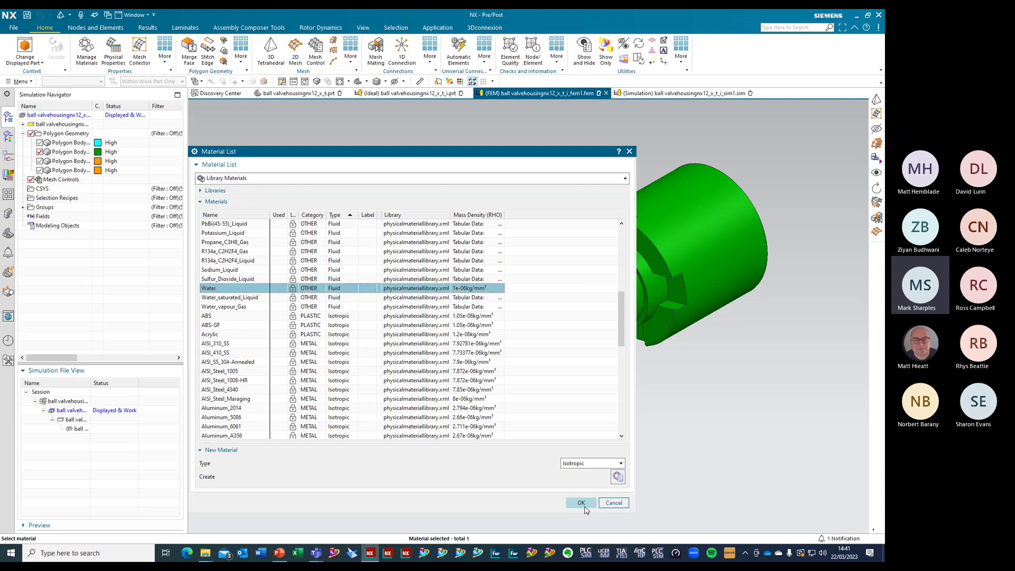
pyautogui.click(581, 504)
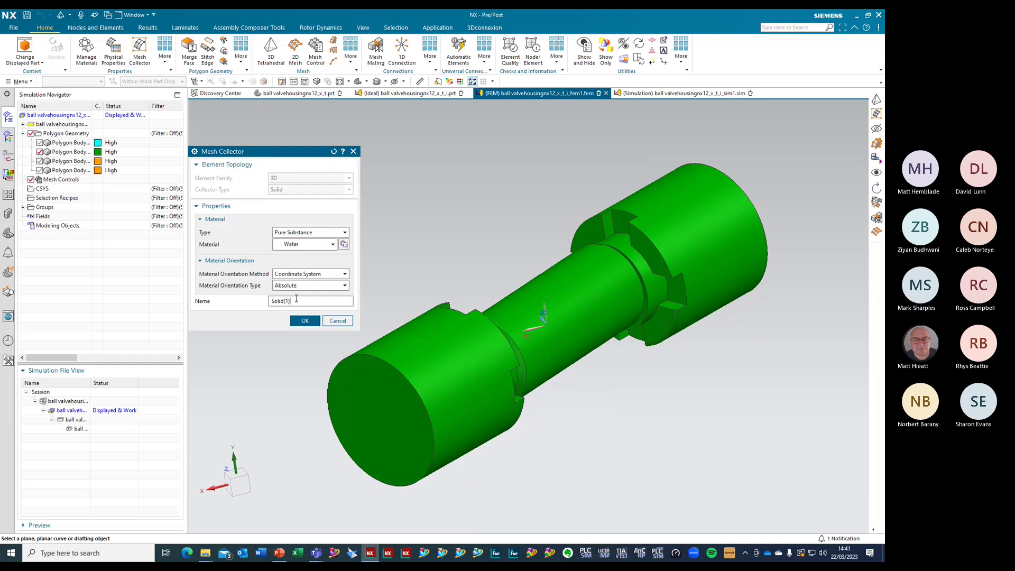
# Name the Pure Substance mesh collector Water and generate the fluid volume's tetrahedral mesh in it
pyautogui.write('Water')
pyautogui.click(312, 233)
pyautogui.click(312, 233)
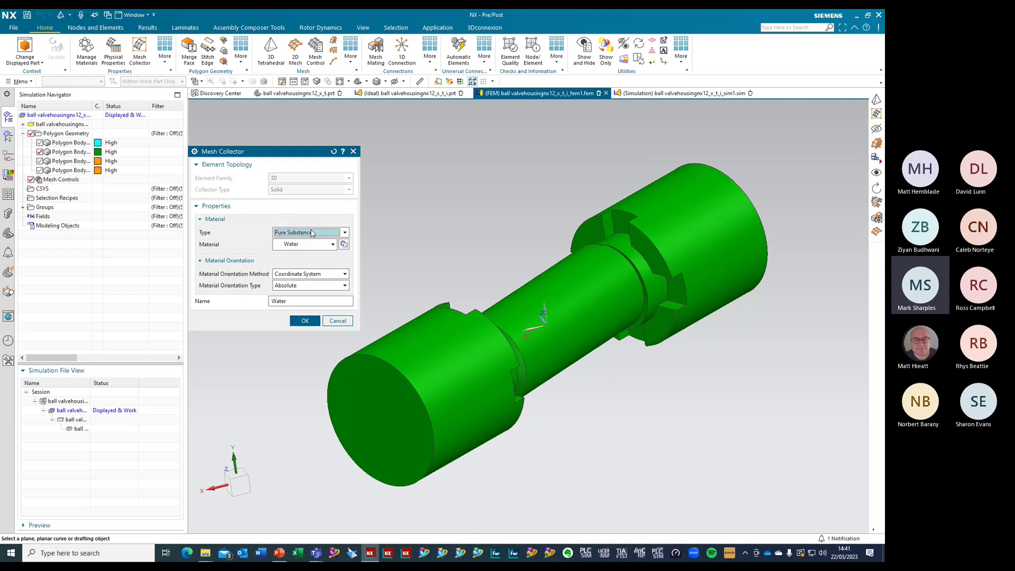
pyautogui.click(315, 323)
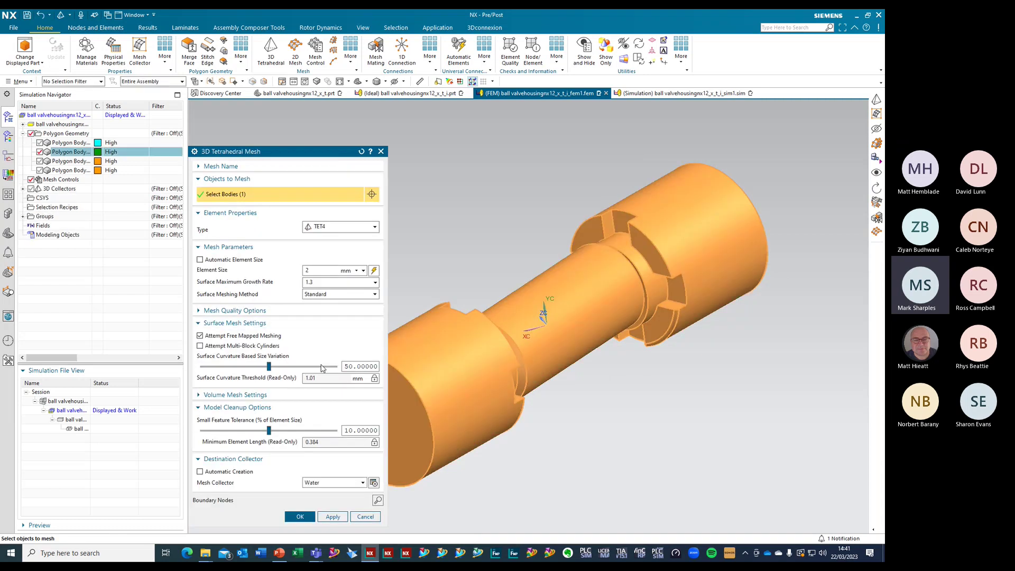
pyautogui.click(297, 518)
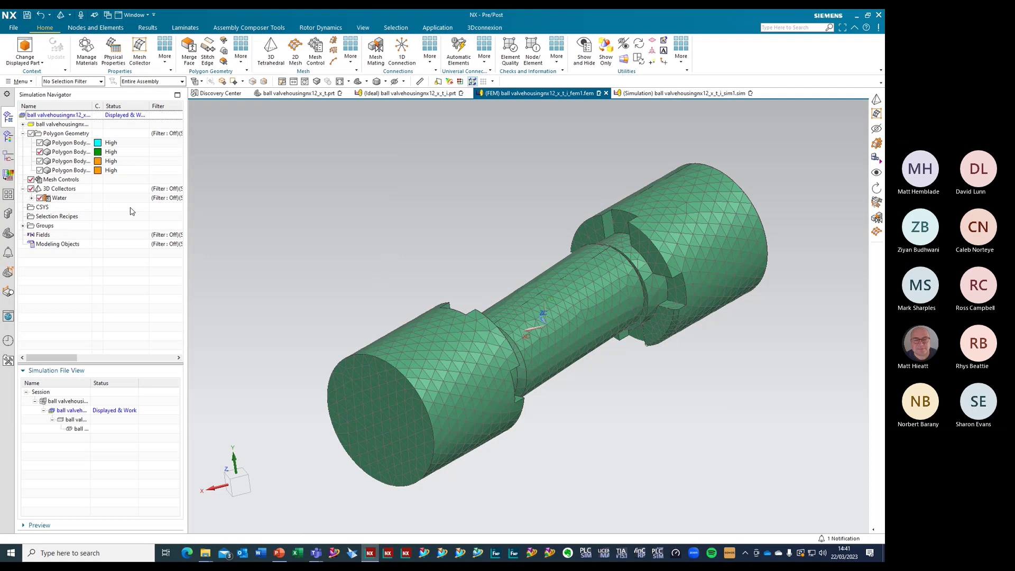
# Change the display colour of the 3D mesh in the Water collector to the brighter green
pyautogui.click(32, 198)
pyautogui.click(98, 208)
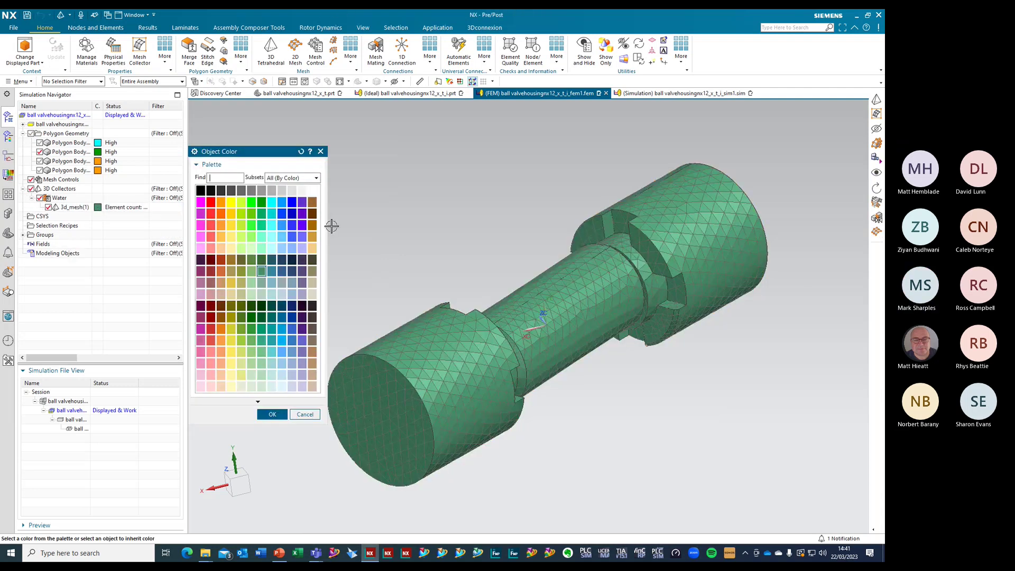
pyautogui.click(261, 202)
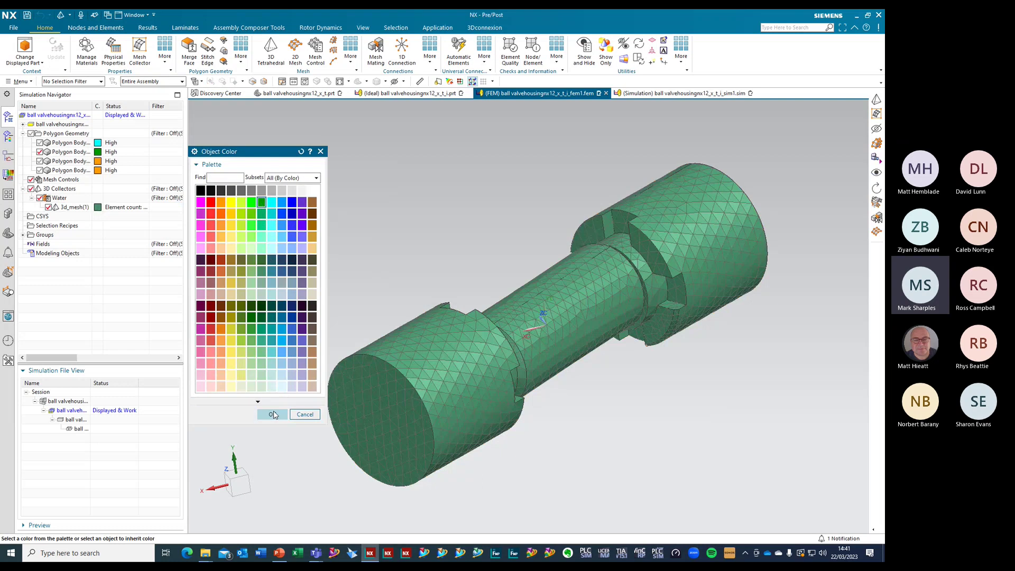
pyautogui.click(273, 414)
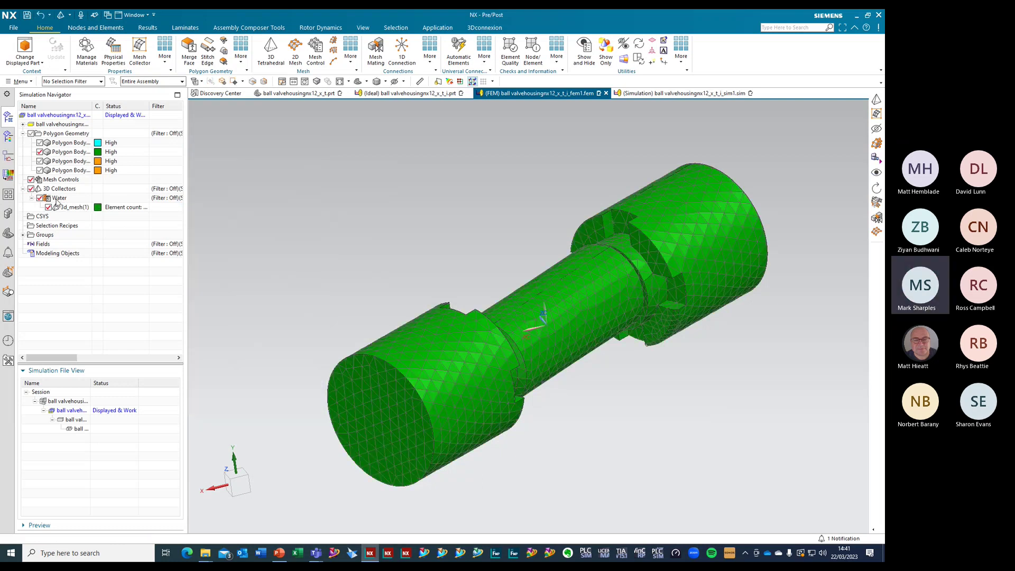
# Set the shaded edge colour of the Water mesh collector's display to black
pyautogui.rightClick(57, 199)
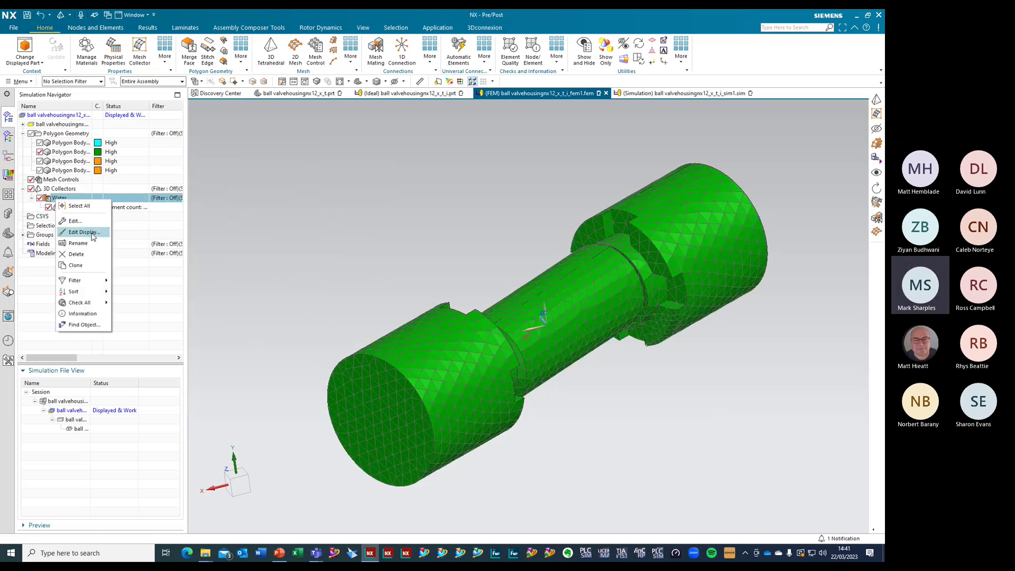
pyautogui.click(80, 233)
pyautogui.click(304, 231)
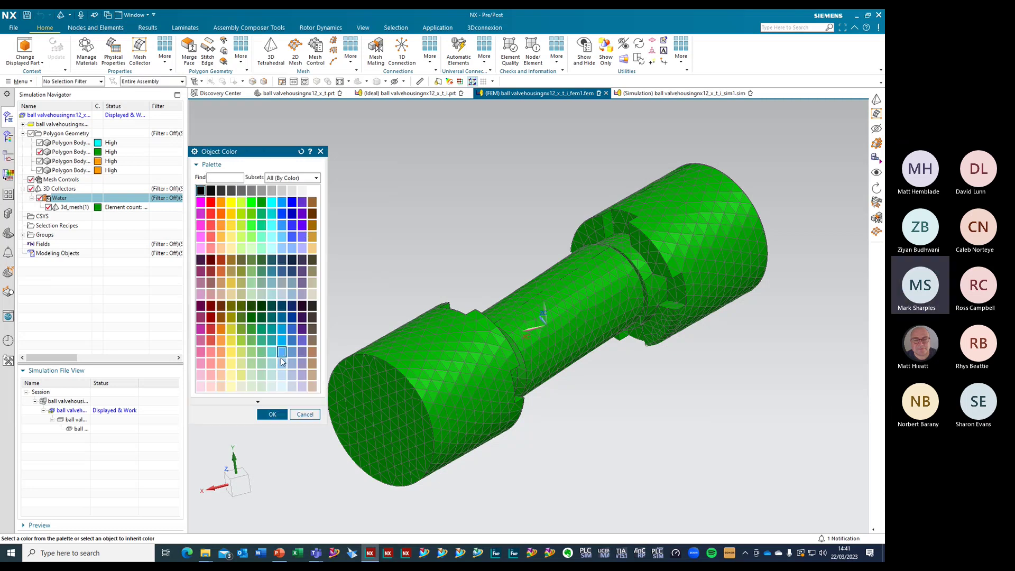
pyautogui.click(272, 414)
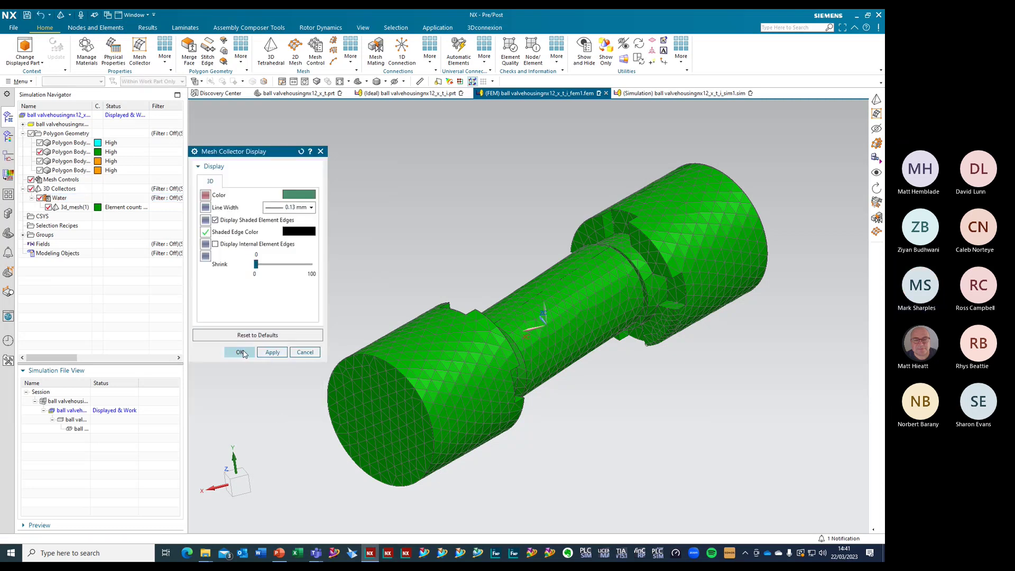
pyautogui.click(240, 352)
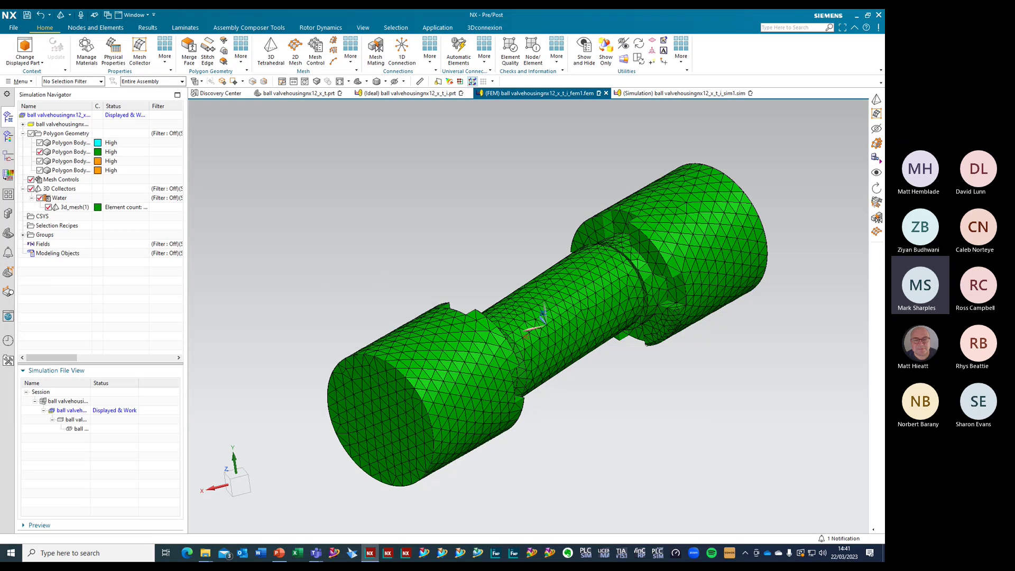
# Switch to the PowerPoint presentation and review the slides on meshing the fluid volume and the Step 4 alternate CFD approach
pyautogui.hotkey('alt', 'Tab')
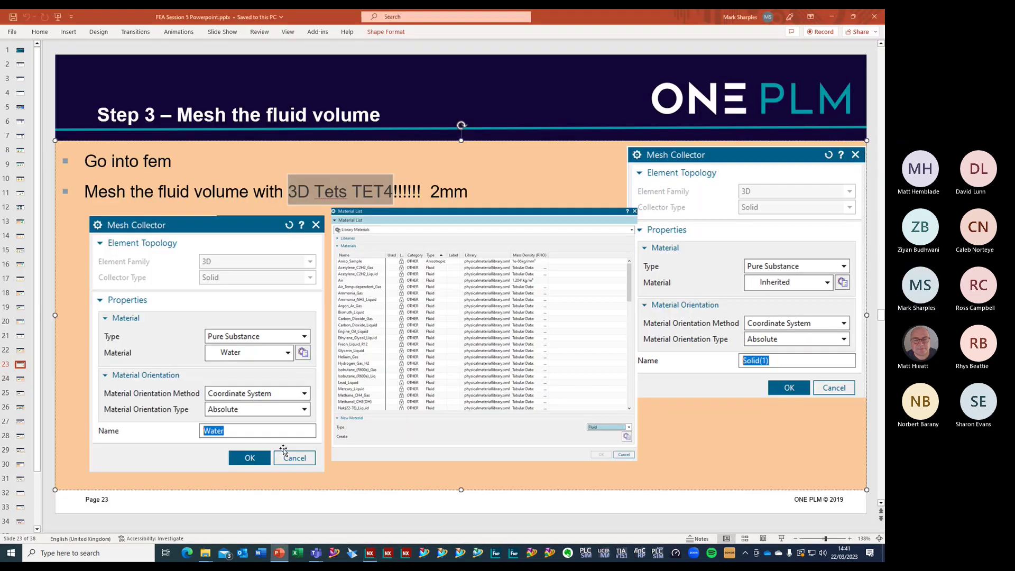
pyautogui.click(21, 381)
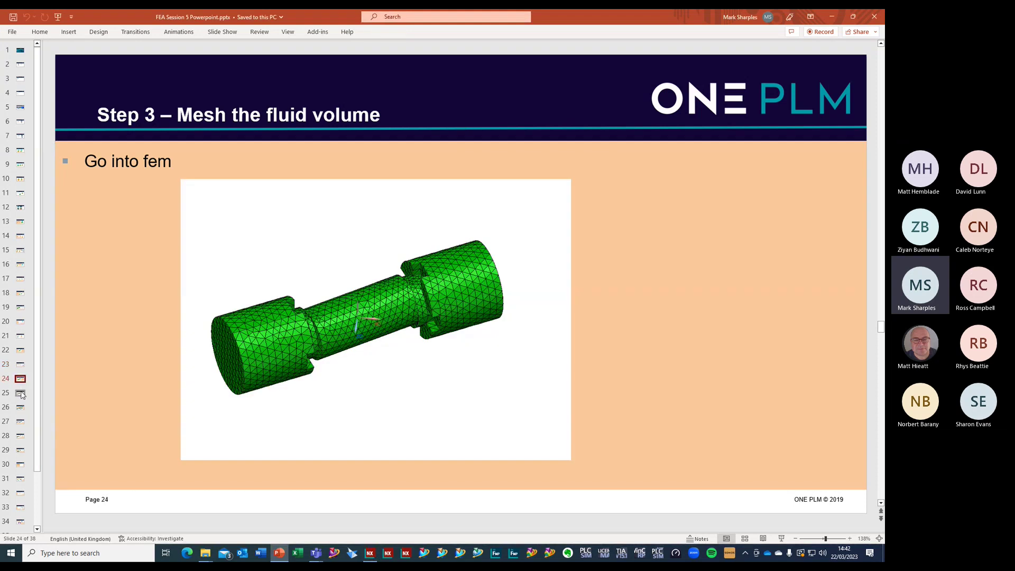
pyautogui.click(21, 395)
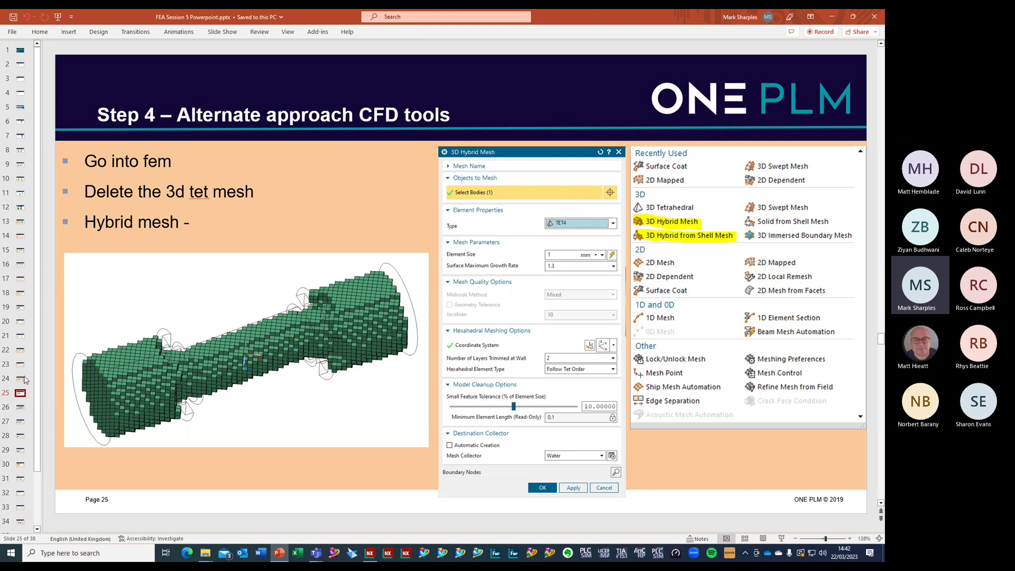
pyautogui.press('Up')
pyautogui.press('Up')
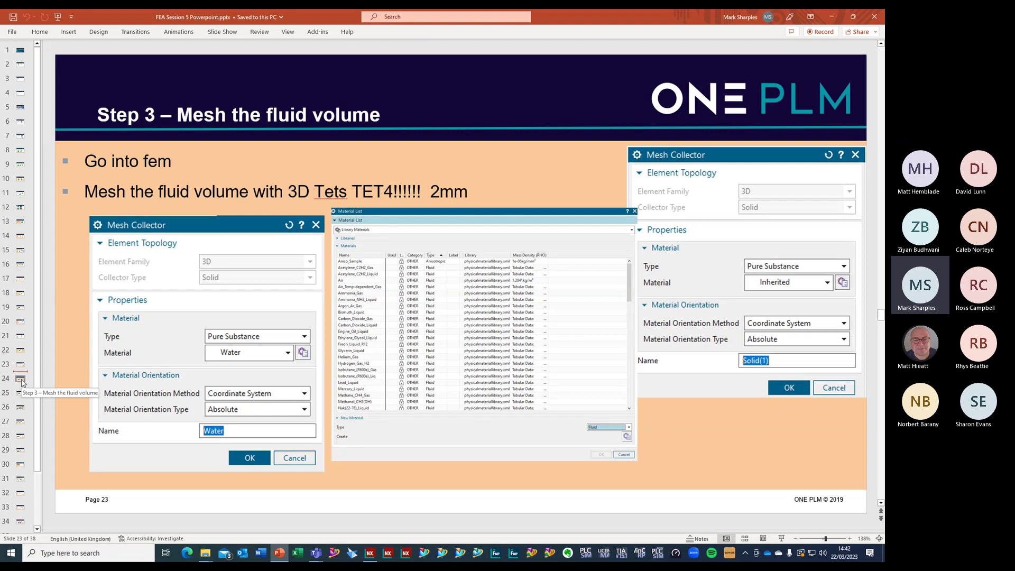
pyautogui.click(22, 381)
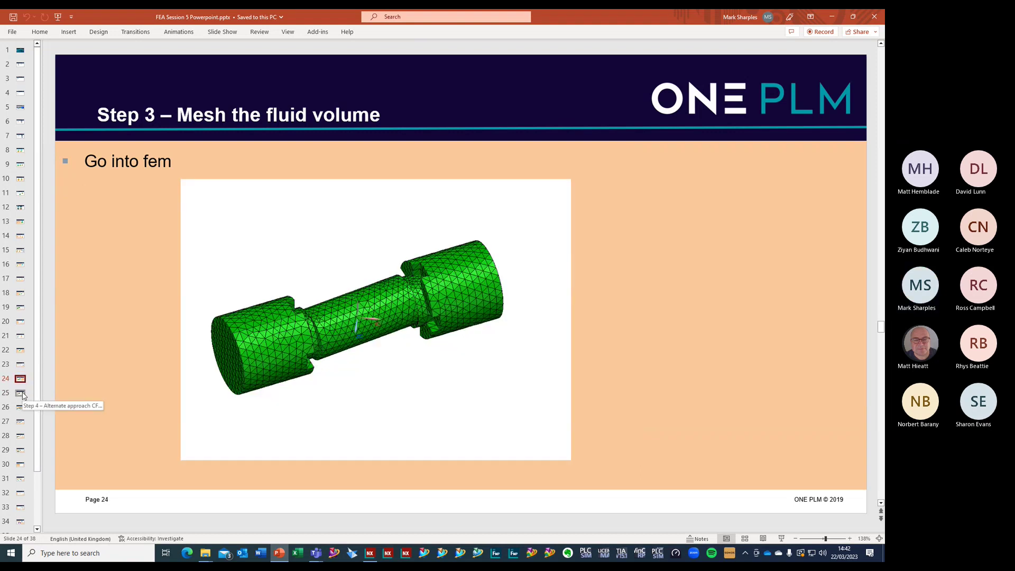
pyautogui.click(21, 394)
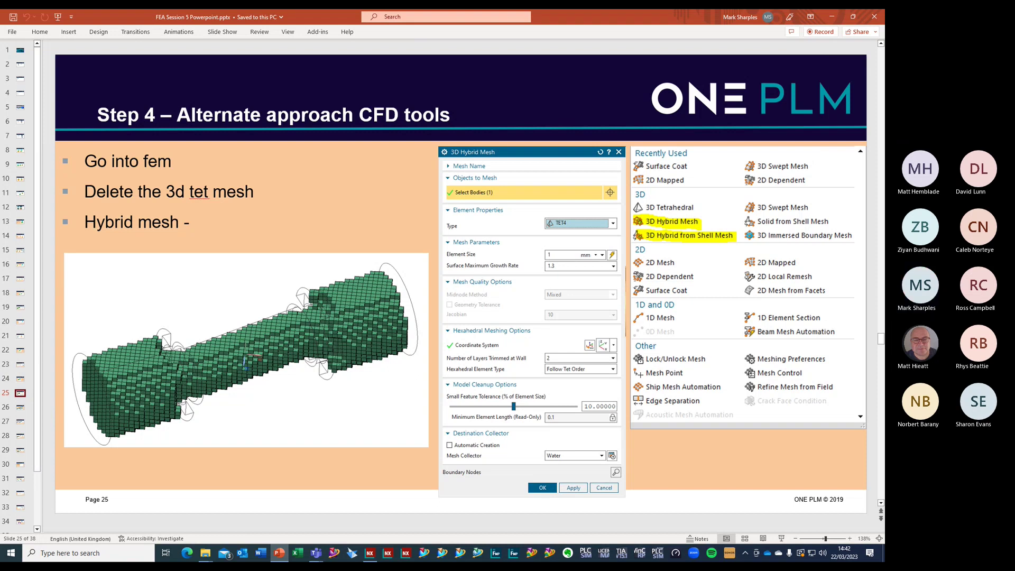
# Switch back to NX and delete the 3D tetrahedral mesh from the Water collector
pyautogui.hotkey('alt', 'Tab')
pyautogui.rightClick(72, 206)
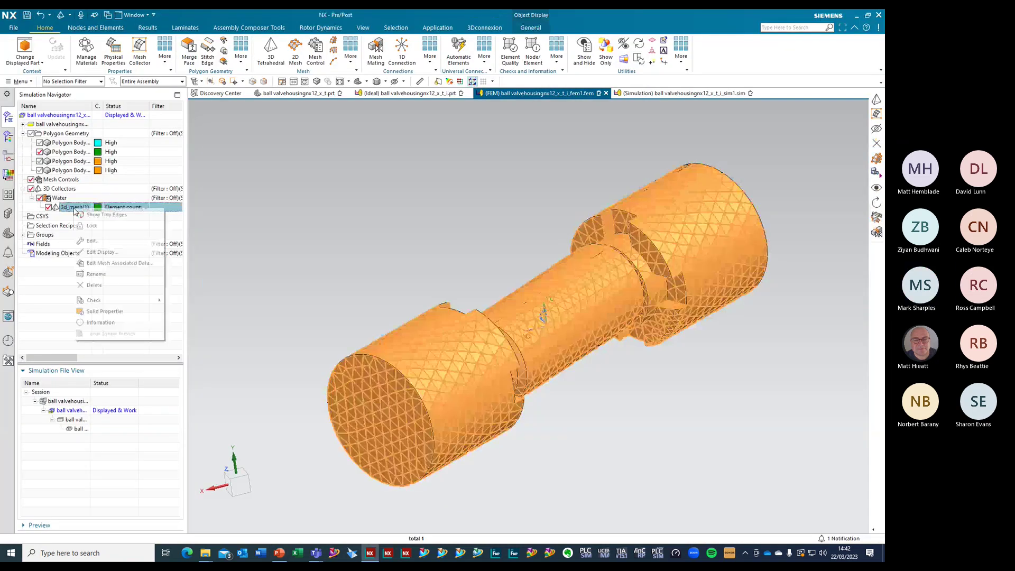
pyautogui.click(118, 286)
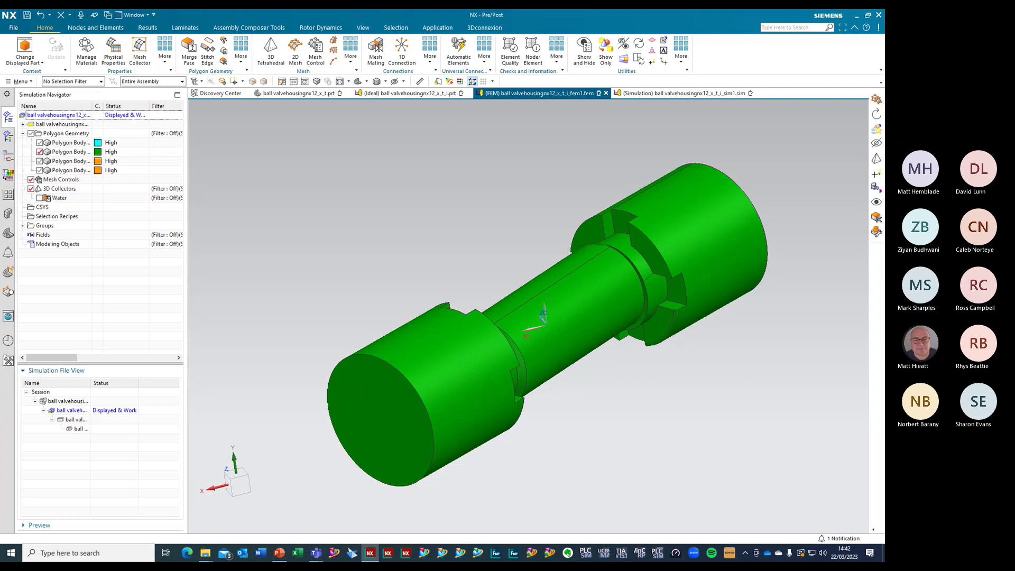
# Create a 3D Hybrid Mesh on the fluid volume with TET4 elements of 1 mm size in the Water collector
pyautogui.hotkey('alt', 'Tab')
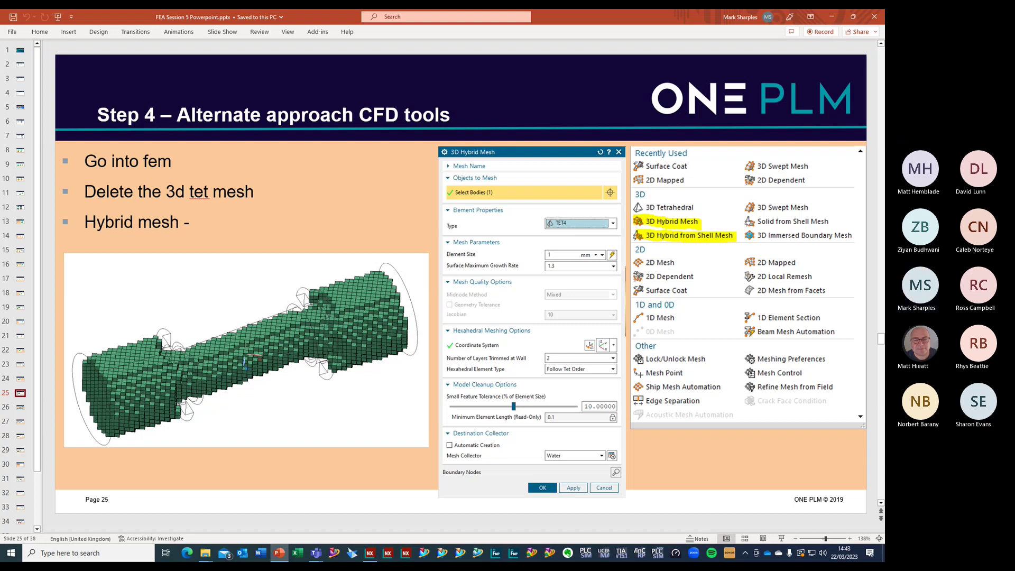
pyautogui.hotkey('alt', 'Tab')
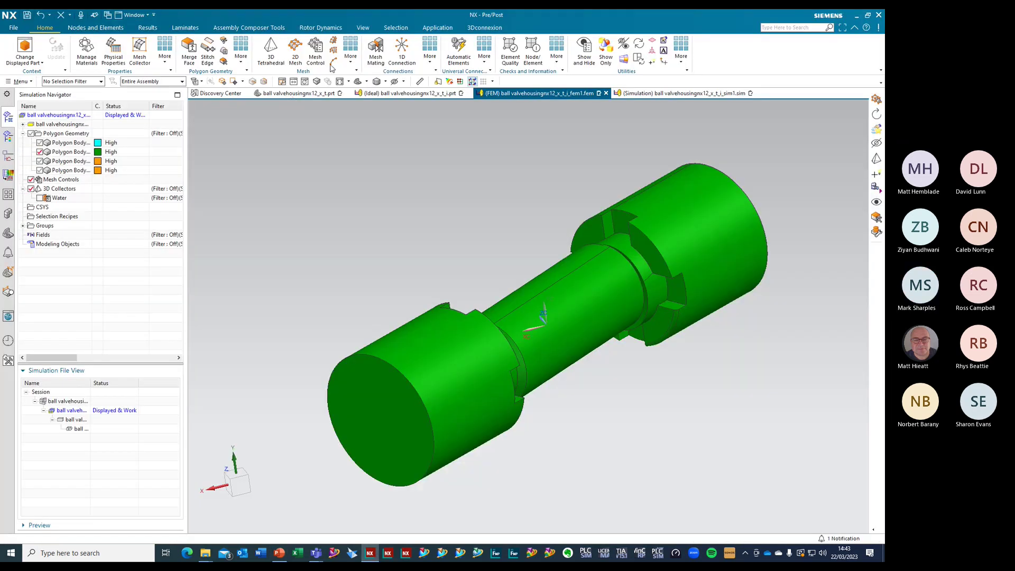
pyautogui.click(352, 64)
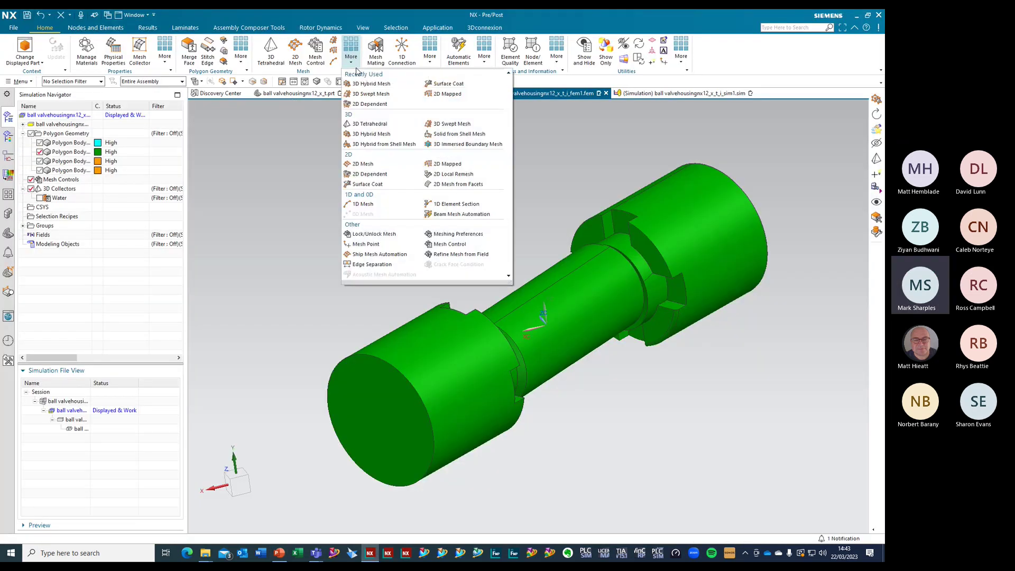
pyautogui.click(371, 135)
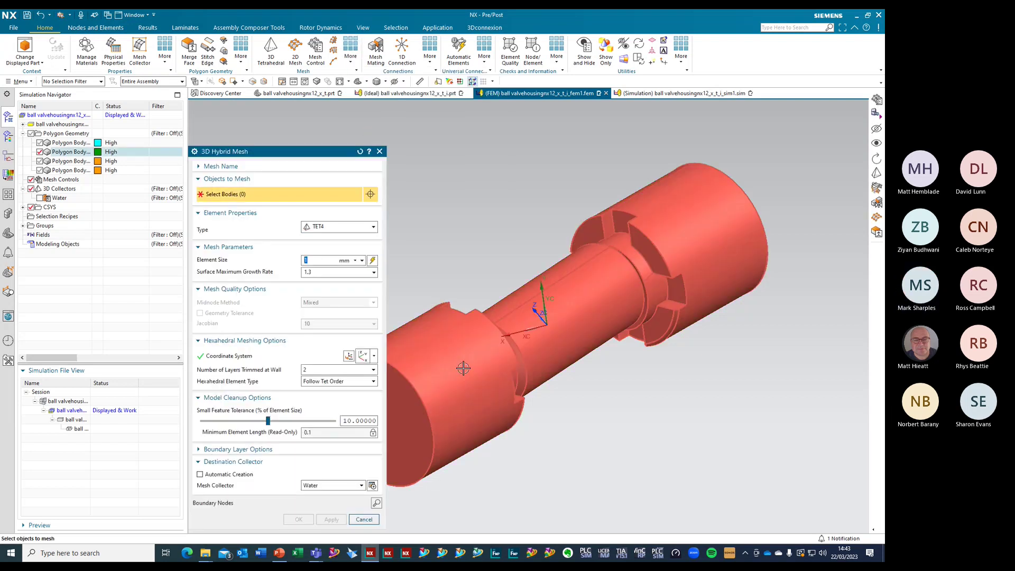
pyautogui.click(463, 369)
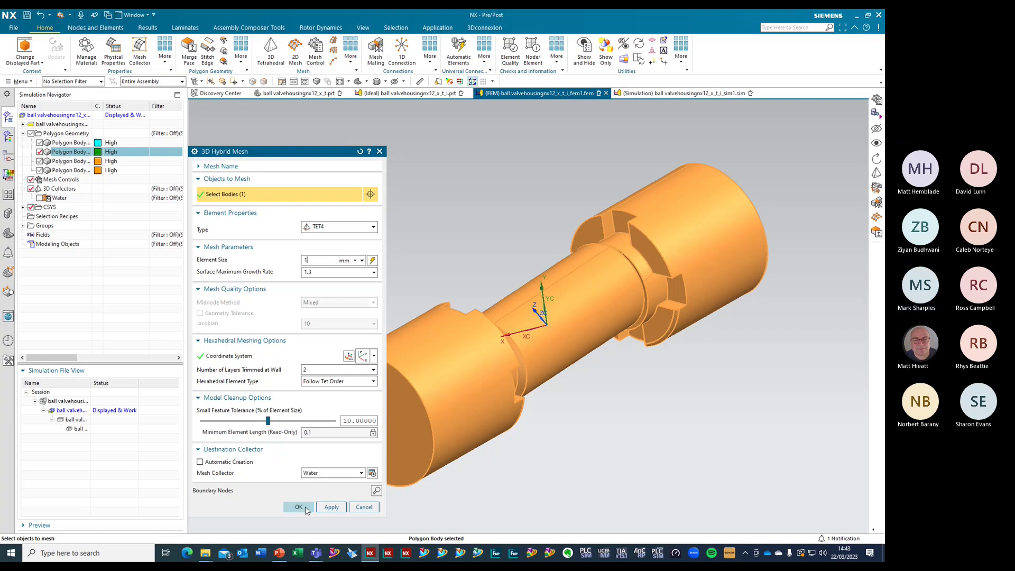
pyautogui.click(299, 506)
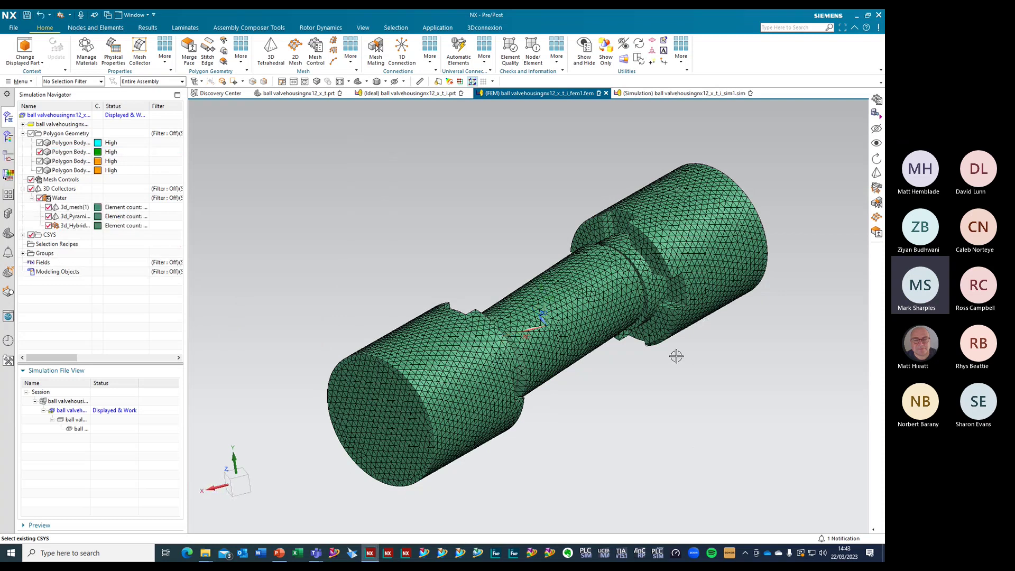
# Hide the tetrahedral and pyramid meshes to examine the hexahedral core, and show the pyramid layer again over it
pyautogui.click(48, 207)
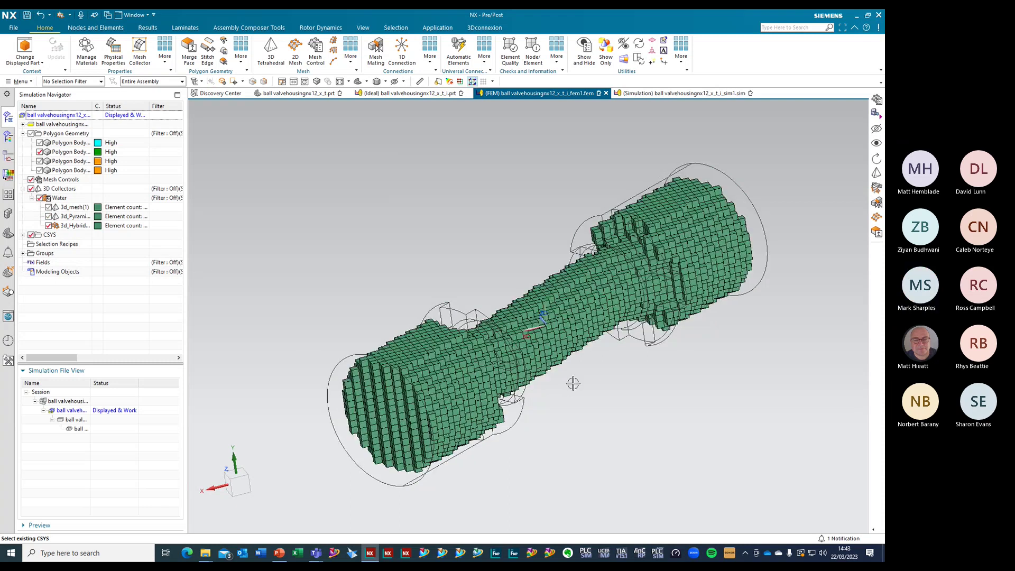
pyautogui.moveTo(623, 390)
pyautogui.mouseDown(button='middle')
pyautogui.moveTo(666, 351)
pyautogui.moveTo(630, 386)
pyautogui.mouseUp(button='middle')
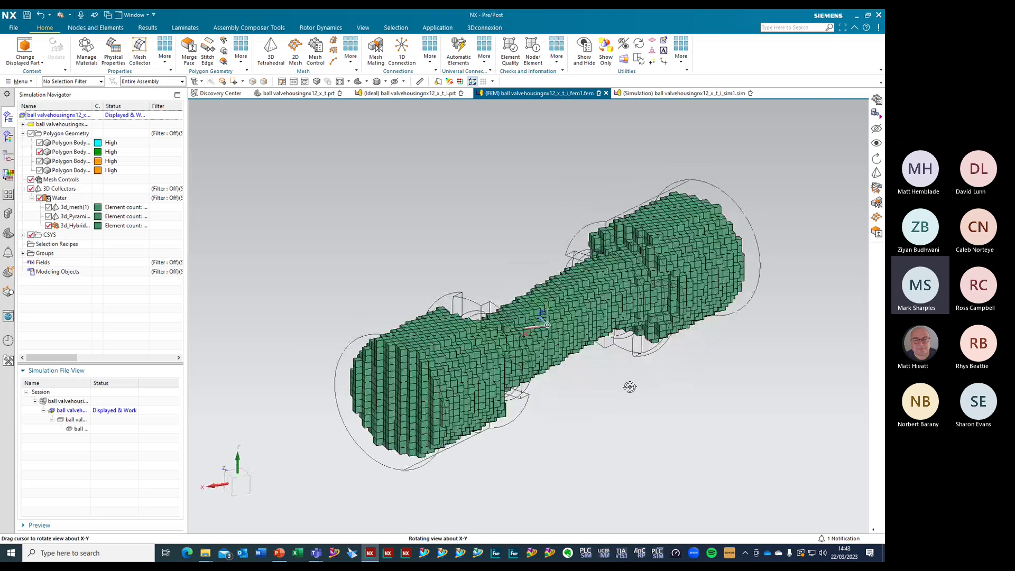
pyautogui.scroll(5, 412, 418)
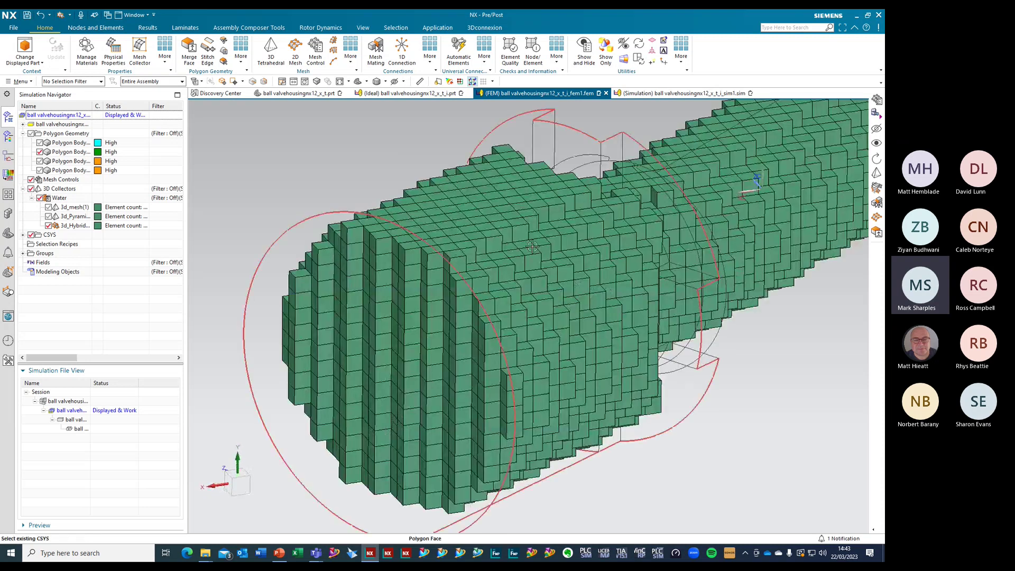
pyautogui.click(48, 216)
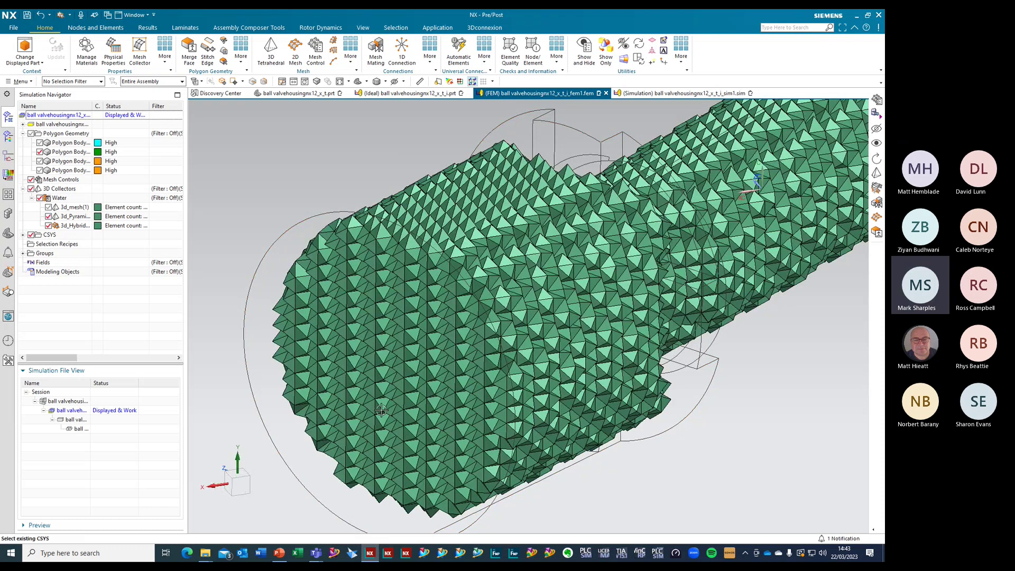
pyautogui.scroll(-2, 380, 410)
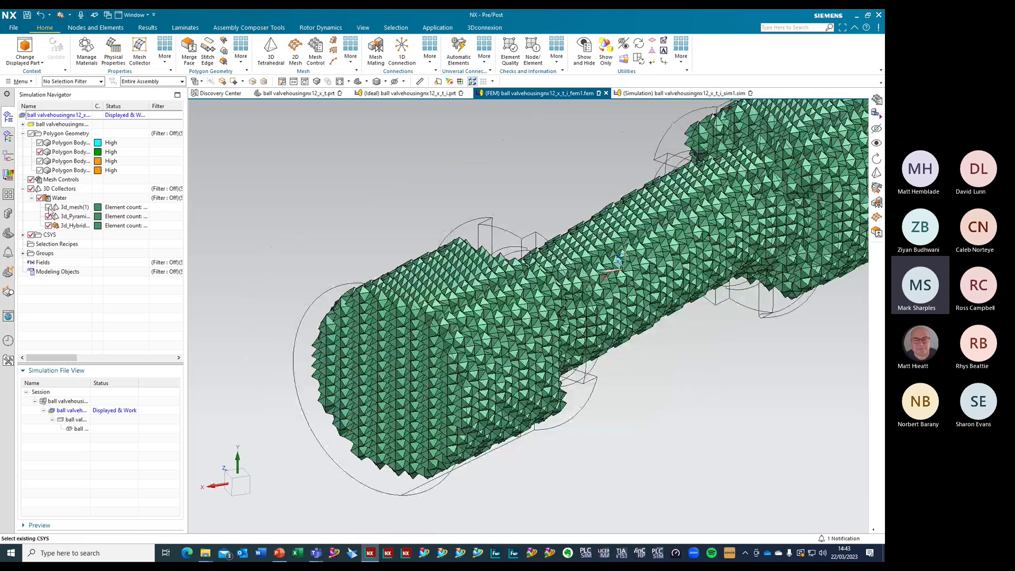
# Redisplay the complete hybrid mesh, and hide its tetrahedral and pyramid layers to isolate the hexahedral elements
pyautogui.click(48, 207)
pyautogui.click(48, 216)
pyautogui.click(48, 225)
pyautogui.moveTo(279, 376); pyautogui.dragTo(438, 432, button='middle')
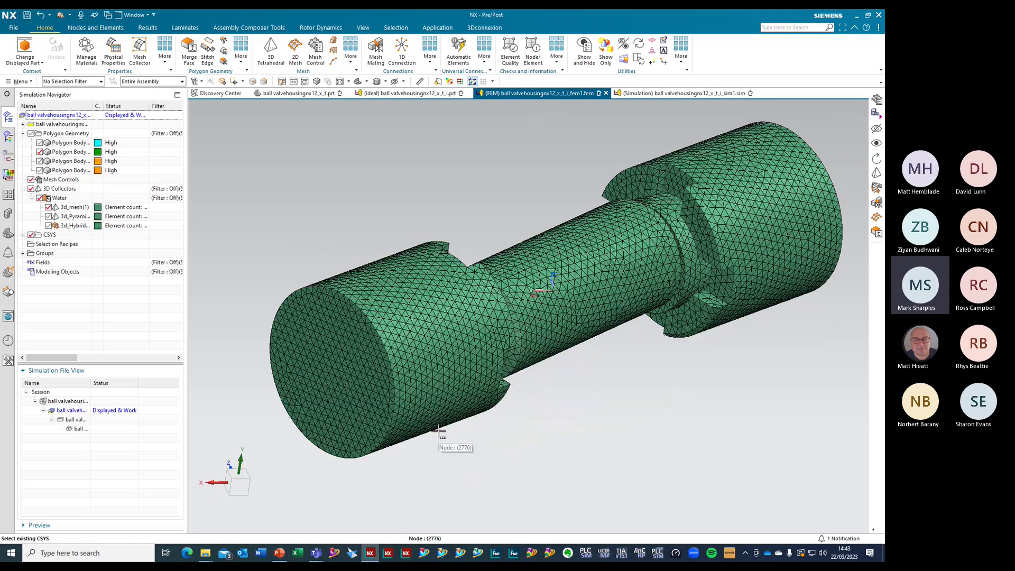
pyautogui.click(49, 217)
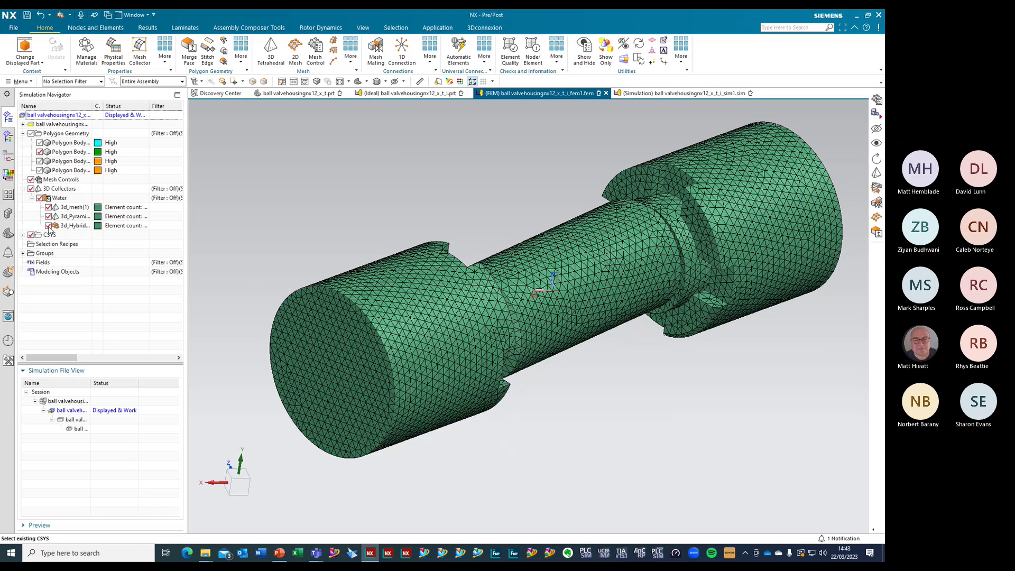
pyautogui.click(49, 215)
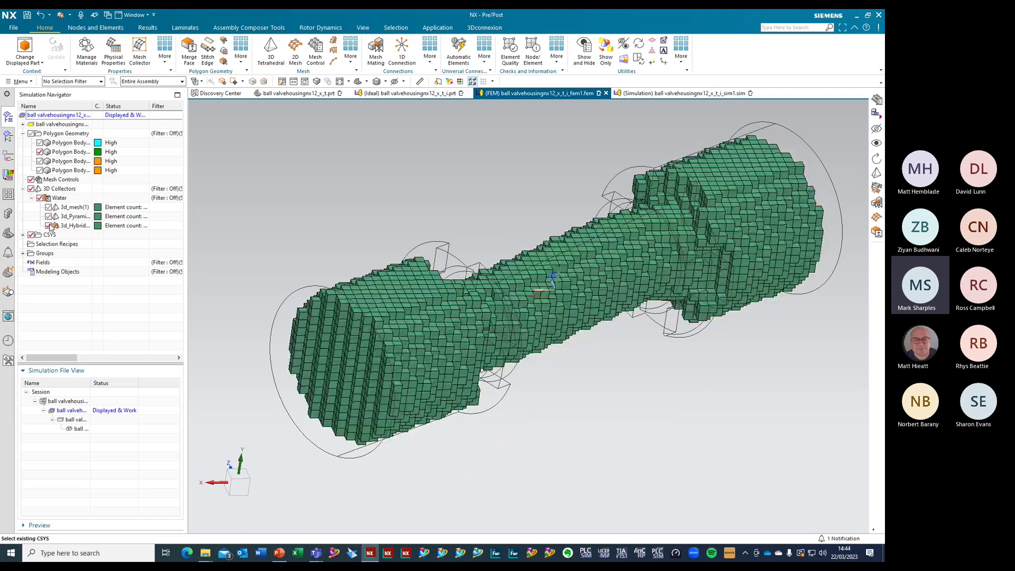
# Hide the 3D hybrid mesh and switch to PowerPoint to read the slides on hybrid meshing and boundary layer mesh controls
pyautogui.click(49, 226)
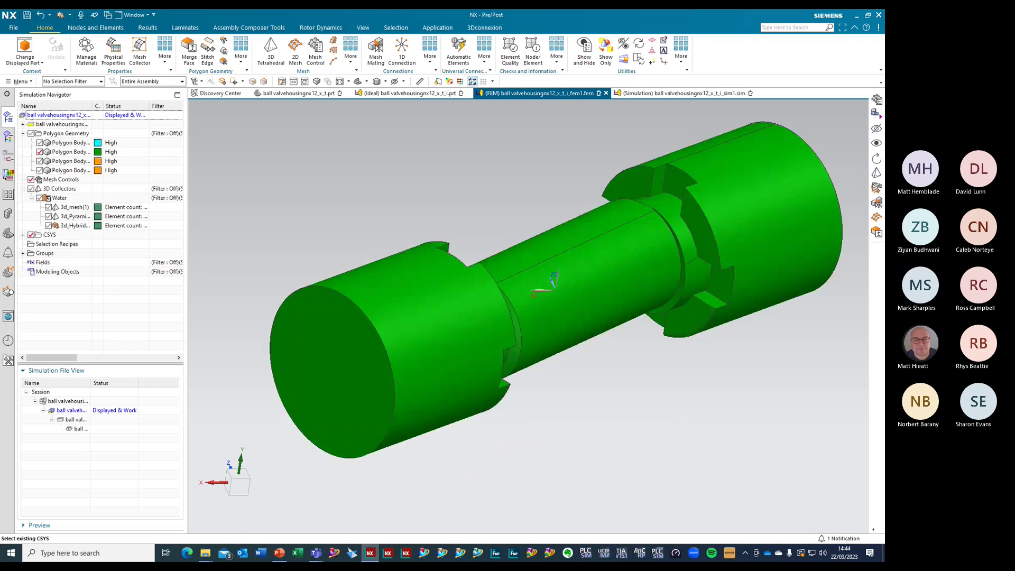
pyautogui.hotkey('alt', 'Tab')
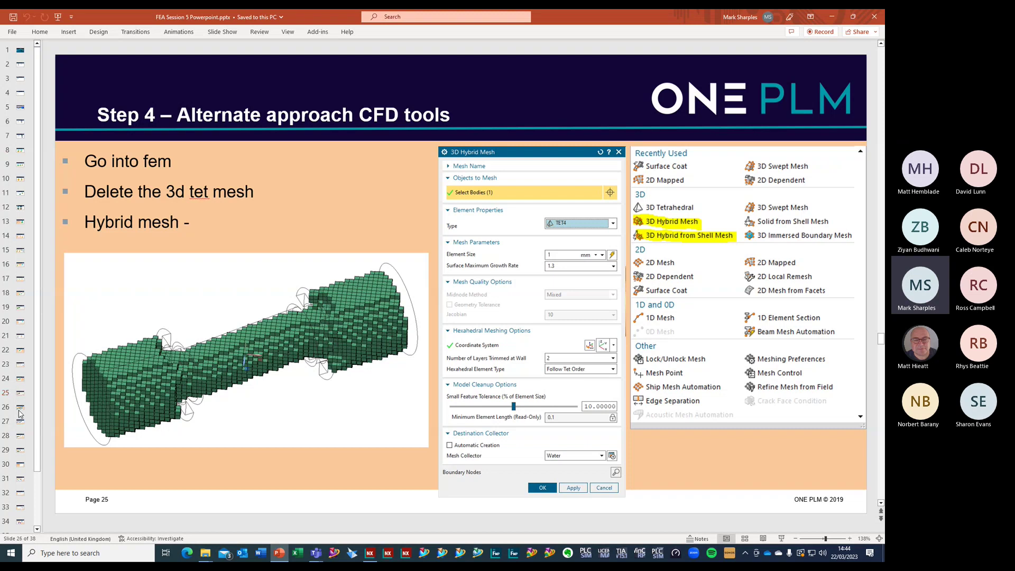
pyautogui.click(19, 413)
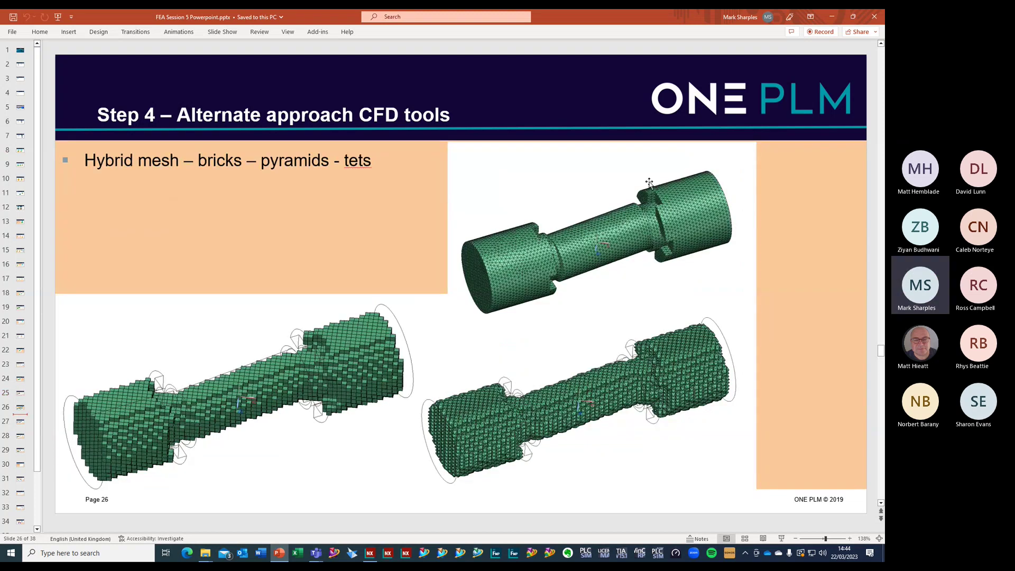
pyautogui.click(21, 428)
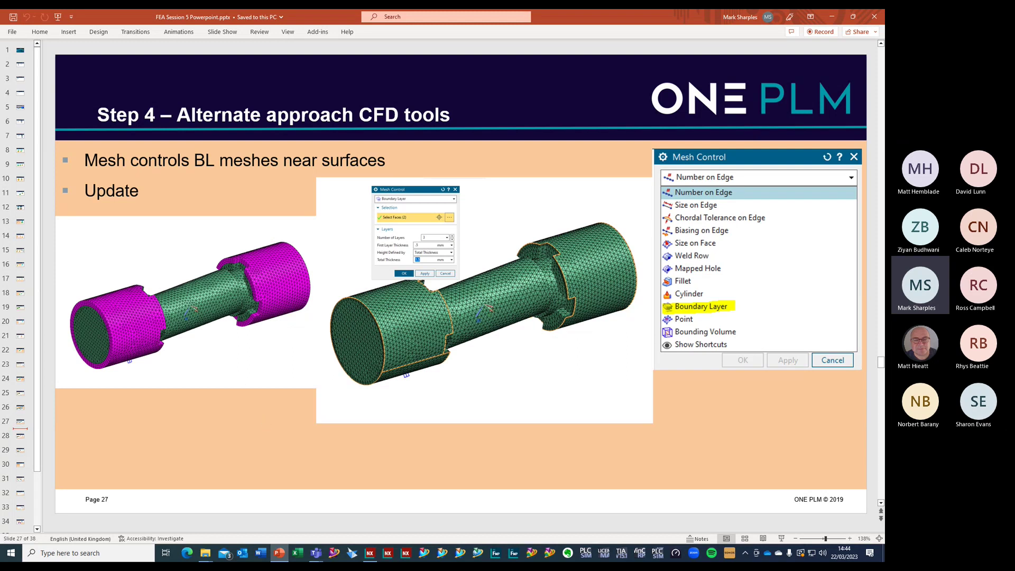
# Switch to NX and add a Boundary Layer mesh control on the two outer cylindrical faces with 3 layers, 0.5 mm first layer and 1.5 mm total thickness
pyautogui.click(370, 553)
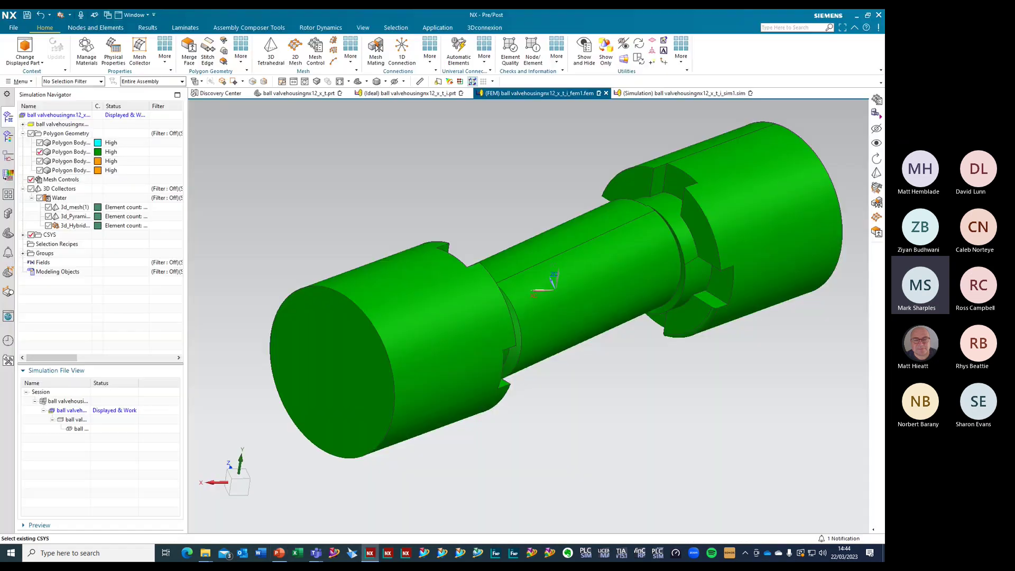
pyautogui.click(317, 49)
pyautogui.click(256, 167)
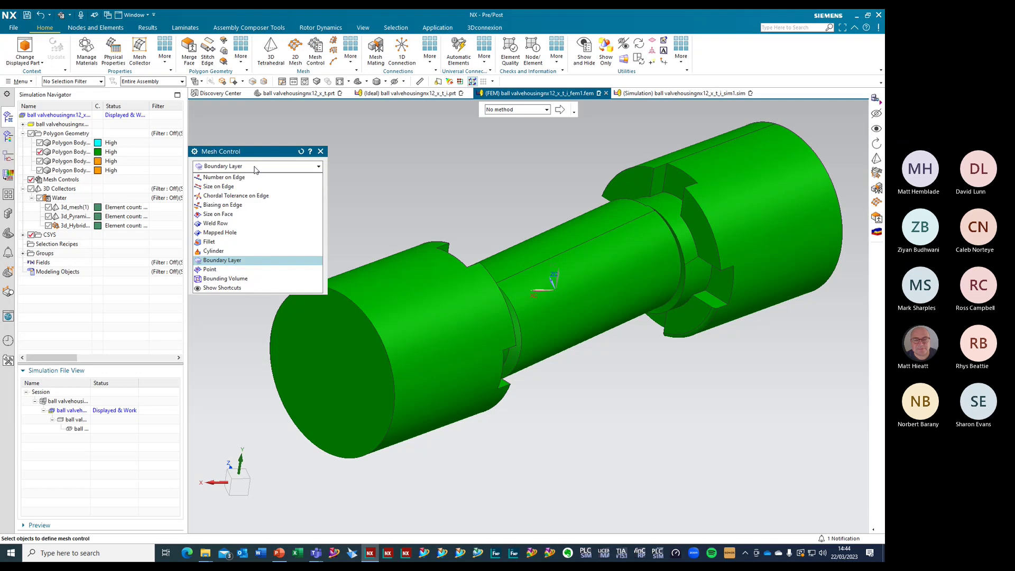
pyautogui.click(239, 261)
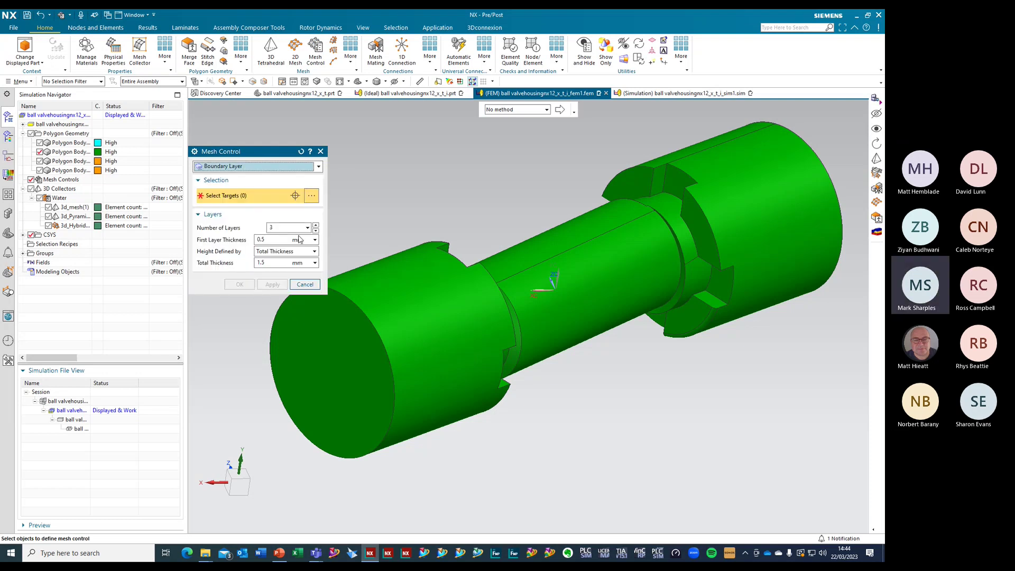
pyautogui.click(404, 330)
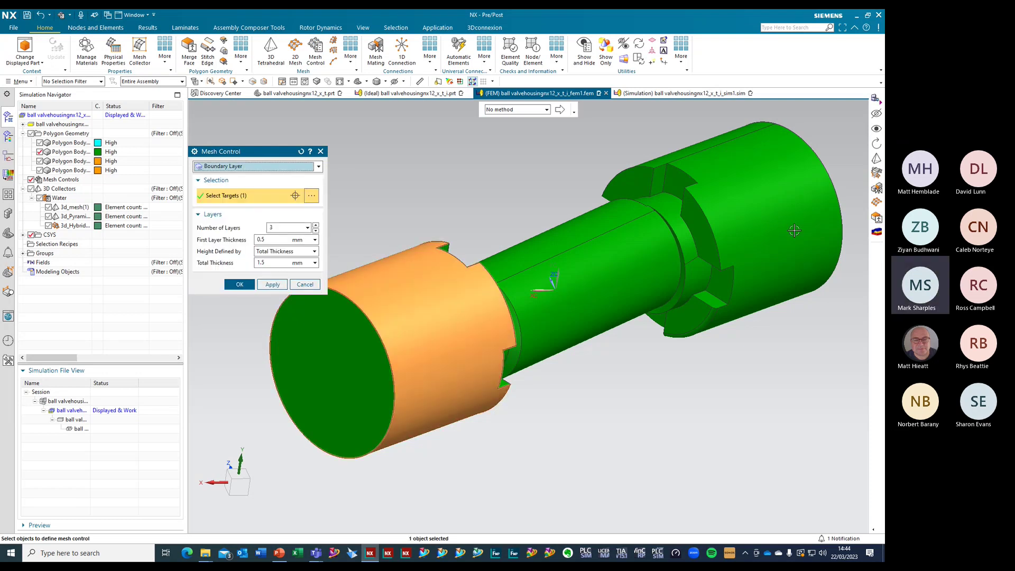
pyautogui.click(765, 205)
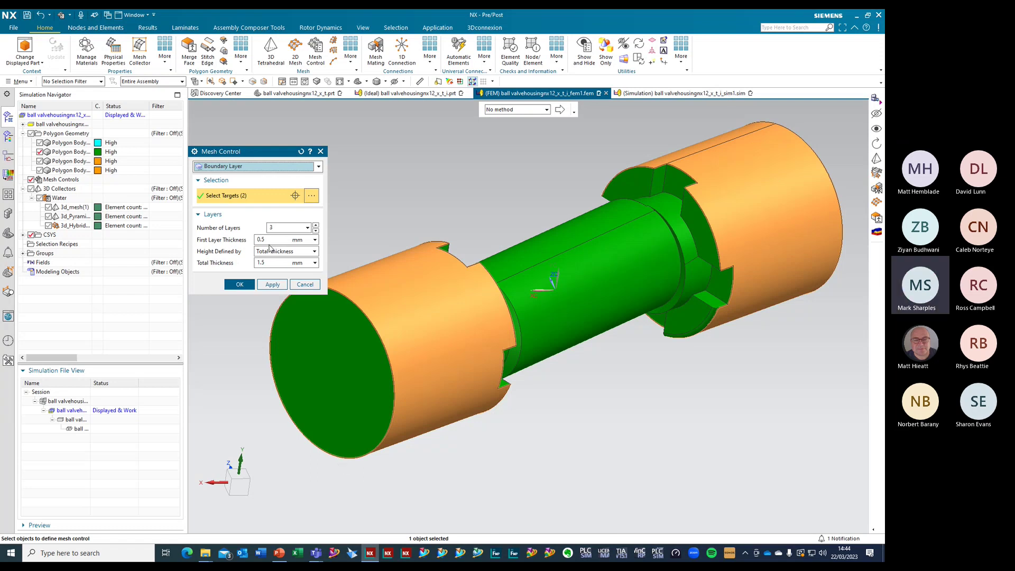
pyautogui.click(239, 285)
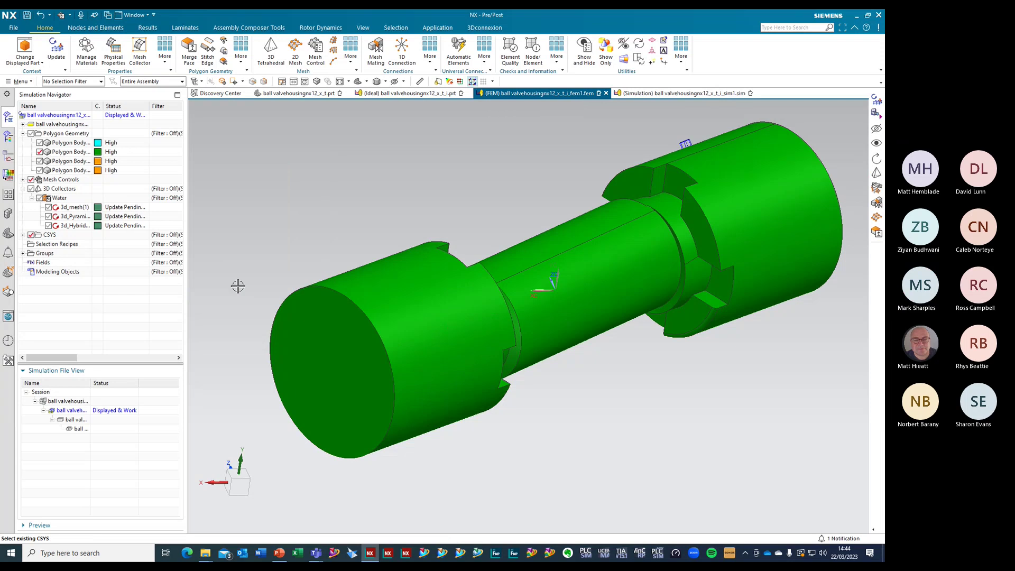
# Review the settings and selected faces of the boundary layer mesh control without changing them
pyautogui.moveTo(546, 179)
pyautogui.mouseDown(button='middle')
pyautogui.moveTo(564, 198)
pyautogui.moveTo(565, 179)
pyautogui.mouseUp(button='middle')
pyautogui.rightClick(641, 143)
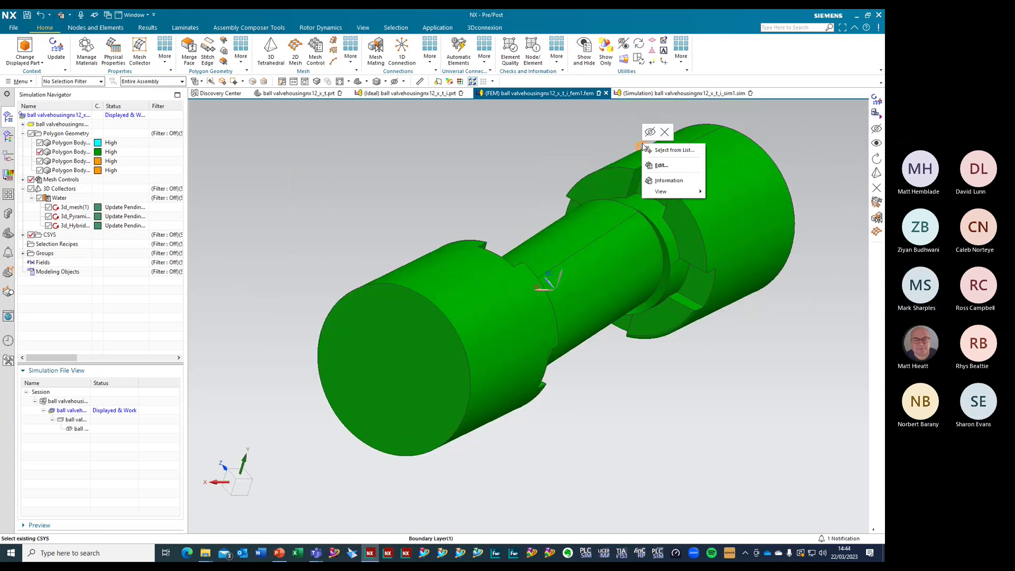
pyautogui.click(677, 168)
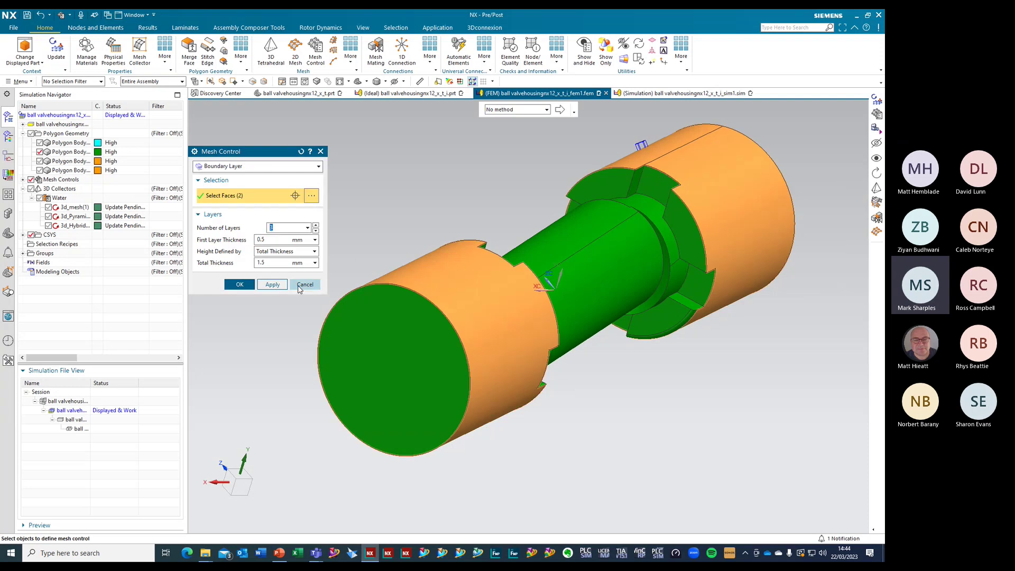
pyautogui.click(304, 285)
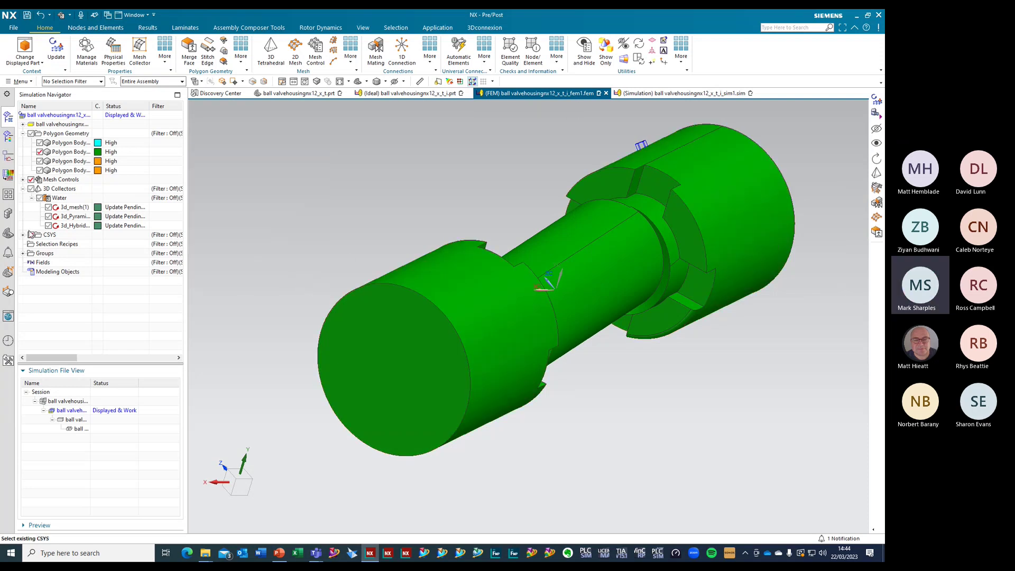
# Update the pending water meshes with the boundary layer control and show the hybrid, pyramid and tetrahedral meshes
pyautogui.click(23, 180)
pyautogui.click(31, 189)
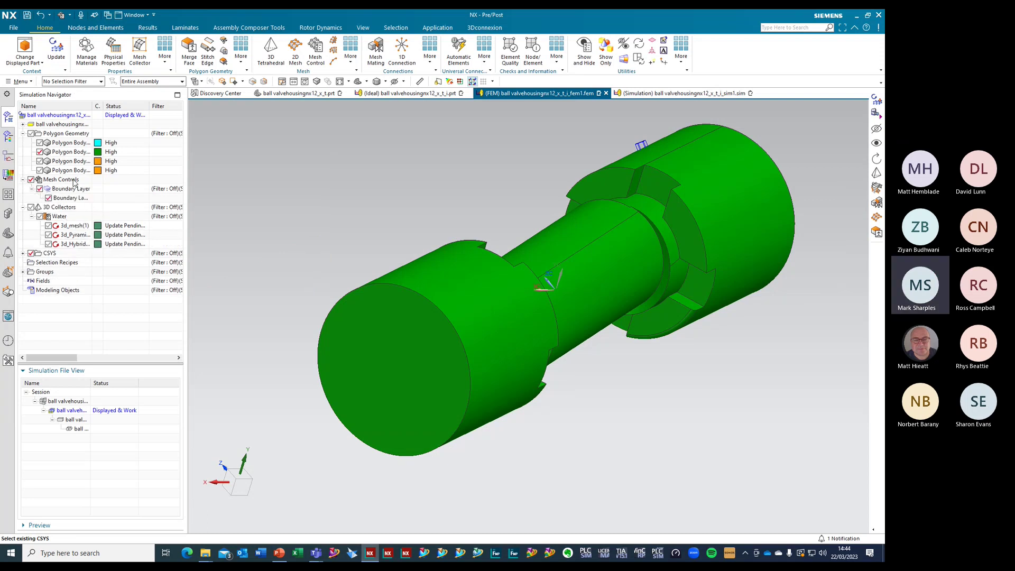
pyautogui.click(58, 54)
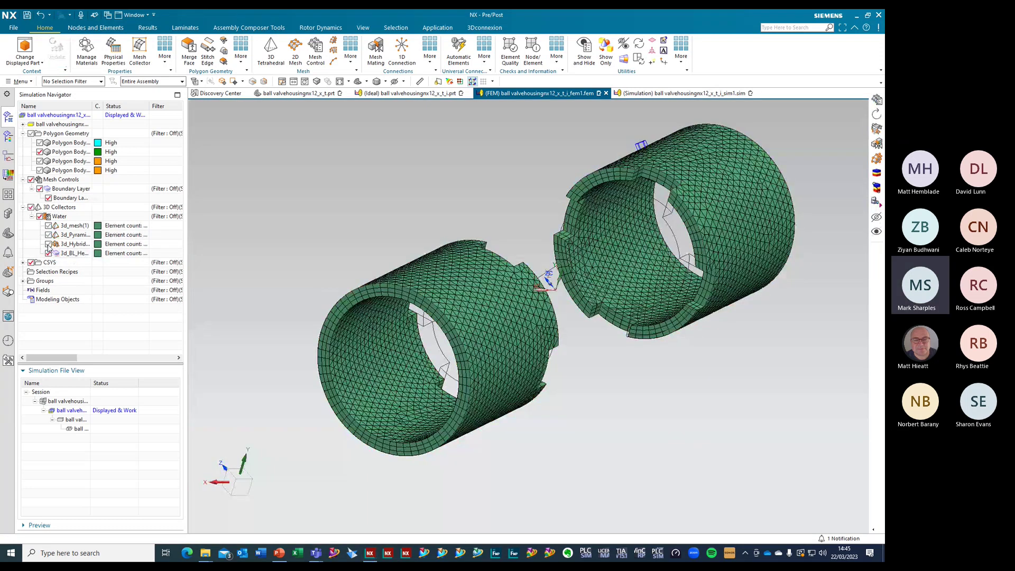
pyautogui.click(48, 244)
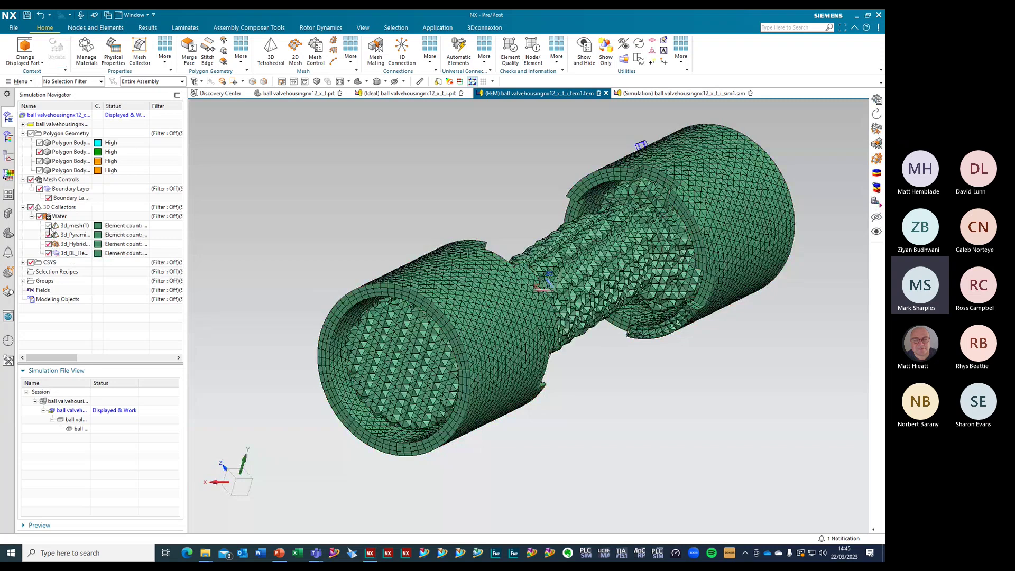
pyautogui.click(49, 235)
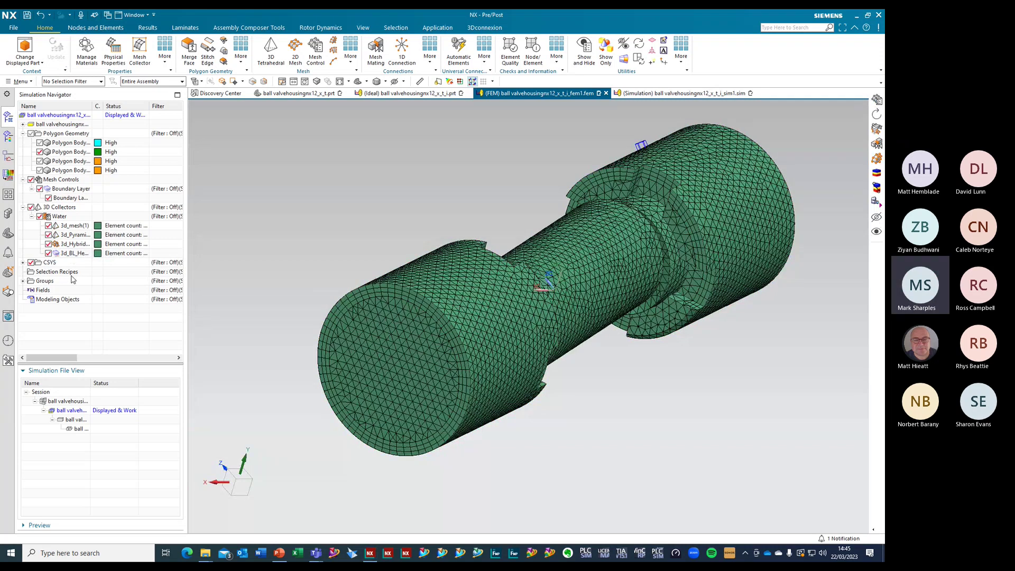
# Colour the boundary layer mesh in the Water collector magenta
pyautogui.click(98, 254)
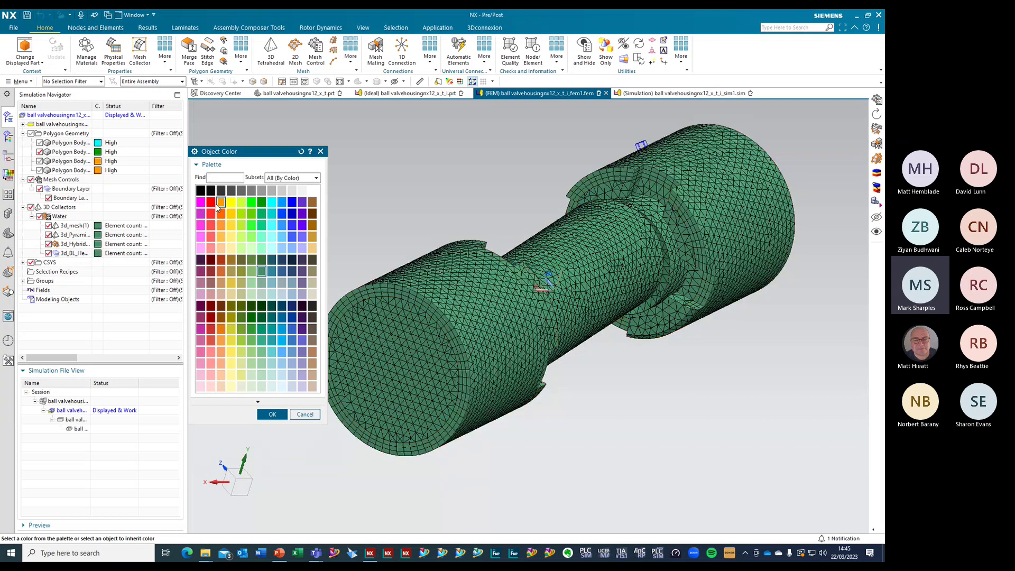
pyautogui.click(201, 203)
pyautogui.click(272, 413)
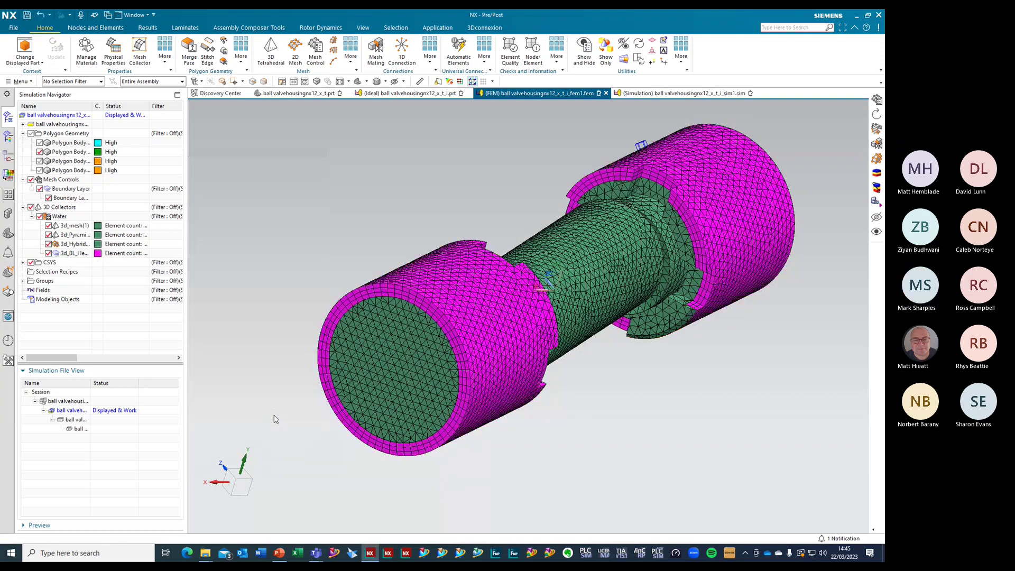
pyautogui.moveTo(585, 428); pyautogui.dragTo(599, 412, button='middle')
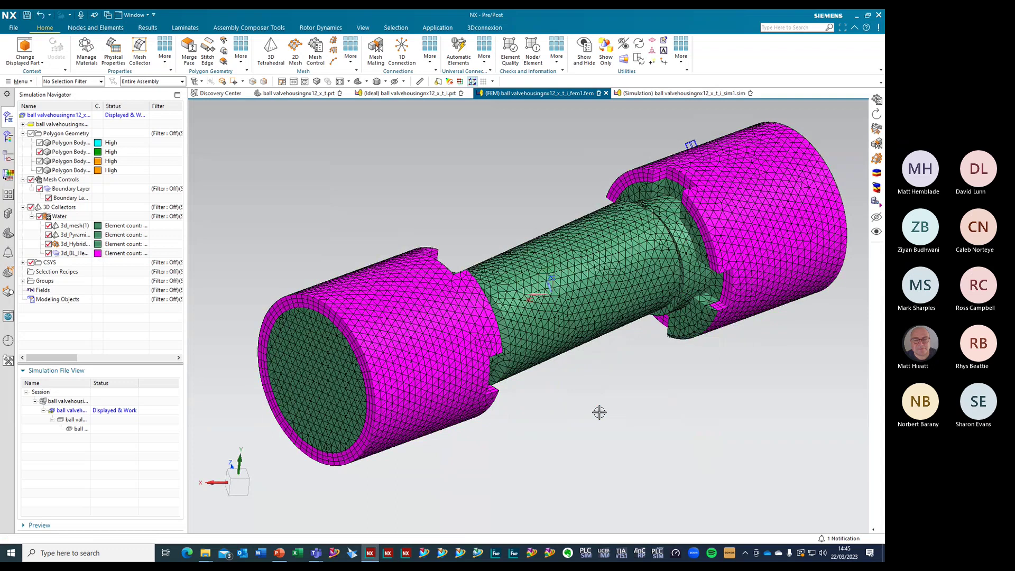
# Switch to PowerPoint and read the Step 5 slides on applying the inlet flow and opening boundary conditions
pyautogui.hotkey('alt', 'Tab')
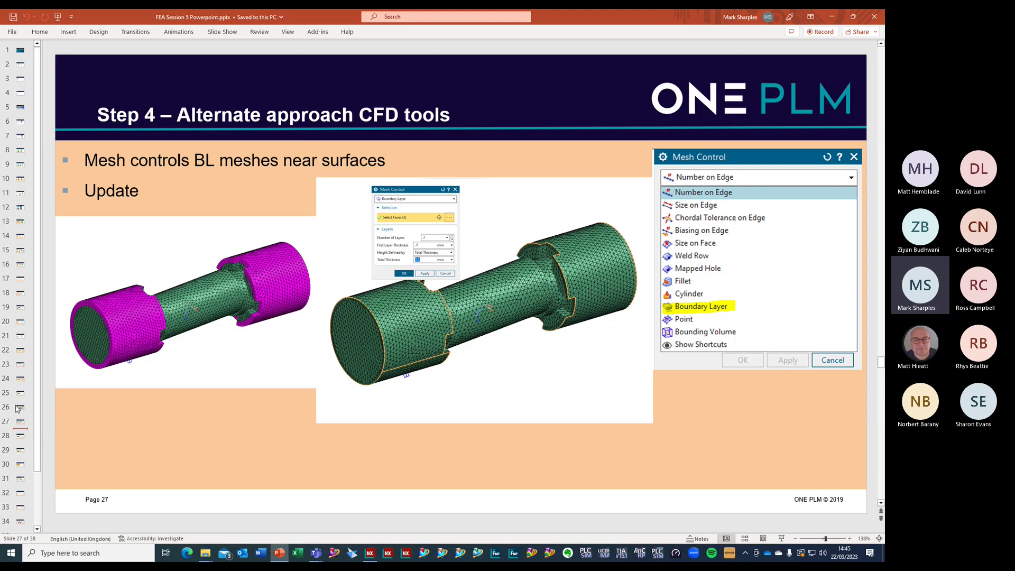
pyautogui.click(20, 437)
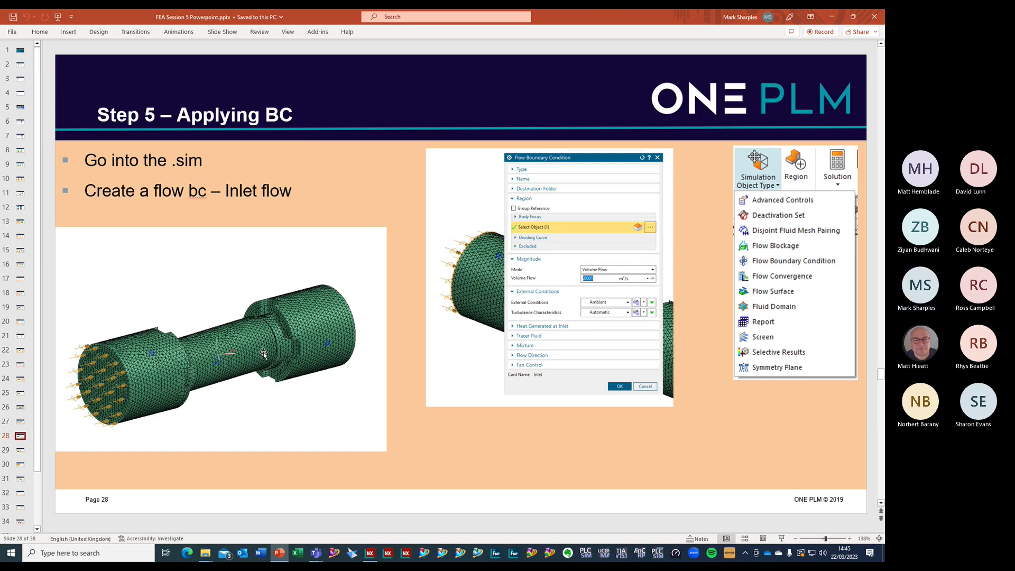
pyautogui.click(21, 450)
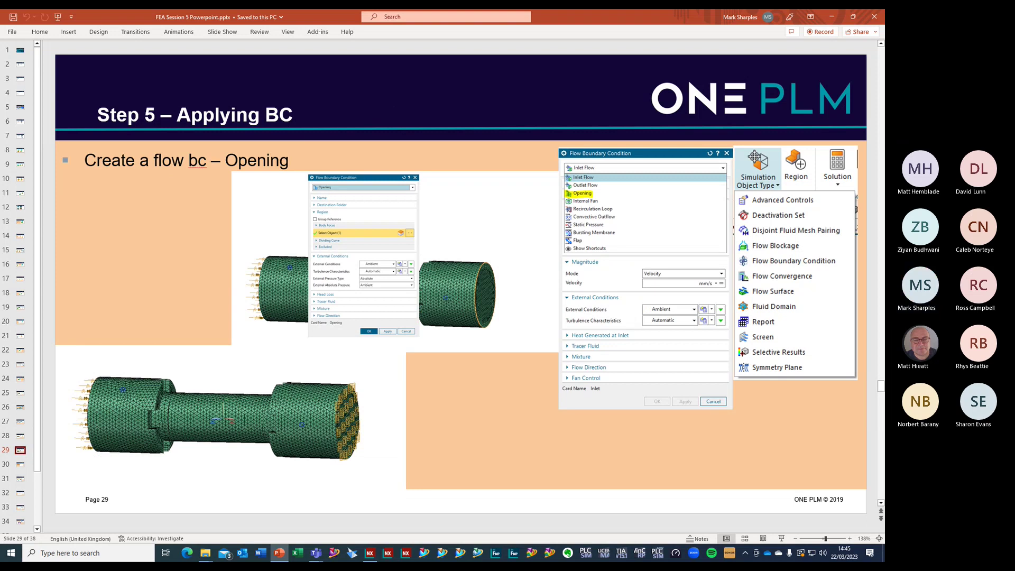
# Switch to NX, make the simulation file the displayed part and hide its cyan and two orange polygon bodies
pyautogui.hotkey('alt', 'Tab')
pyautogui.doubleClick(64, 402)
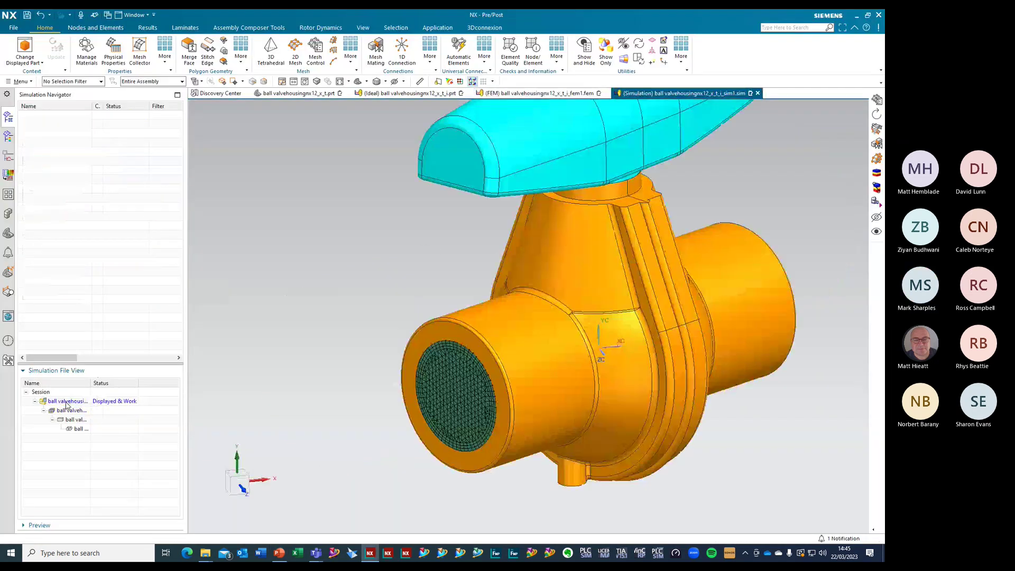
pyautogui.click(22, 133)
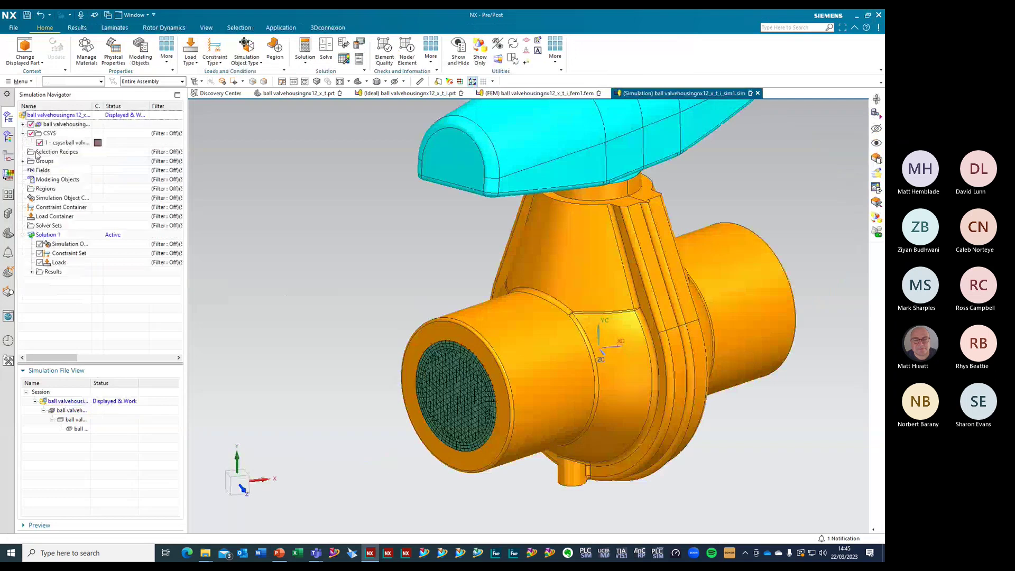
pyautogui.click(23, 123)
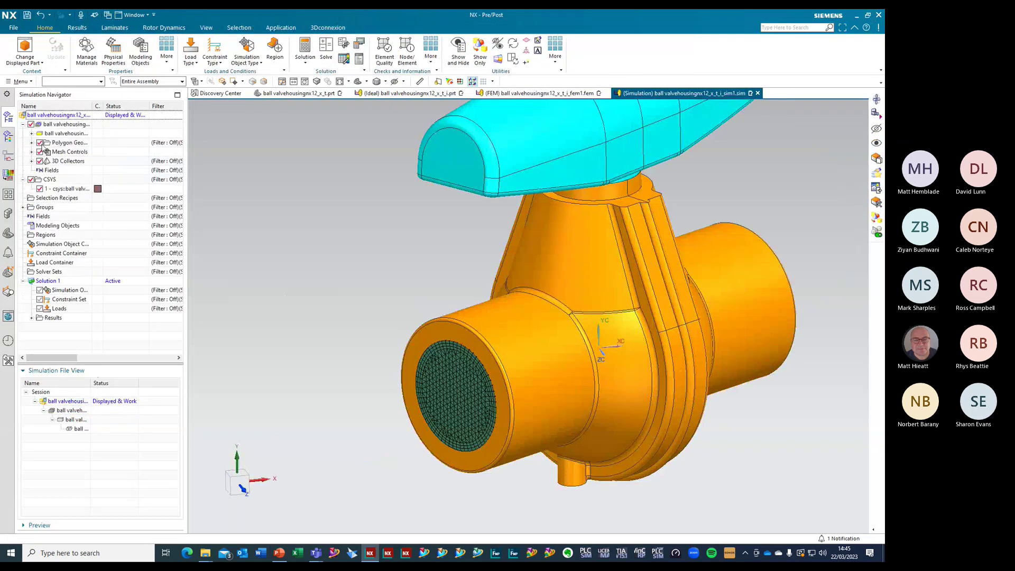
pyautogui.click(31, 142)
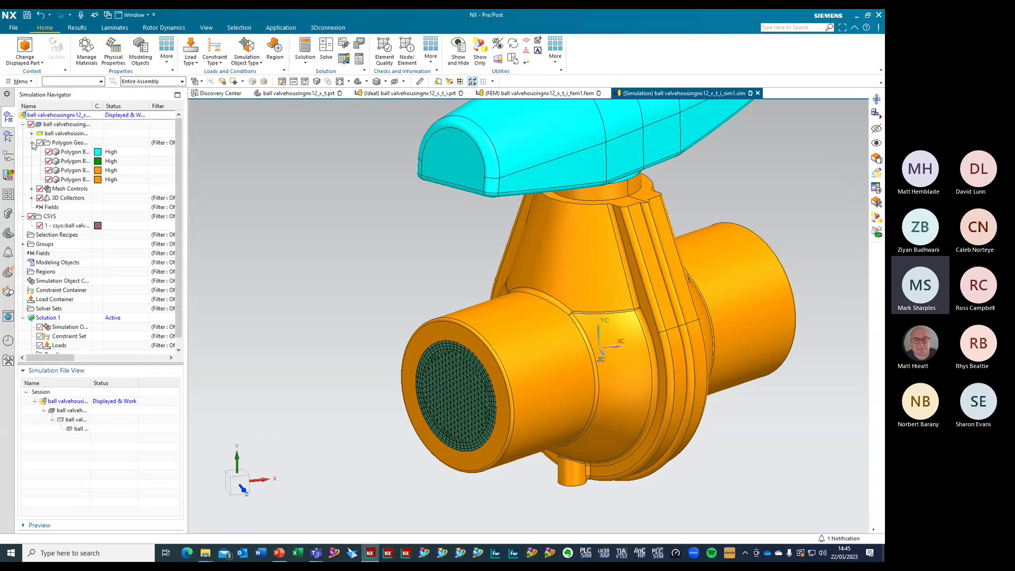
pyautogui.click(49, 171)
pyautogui.click(49, 179)
pyautogui.click(48, 160)
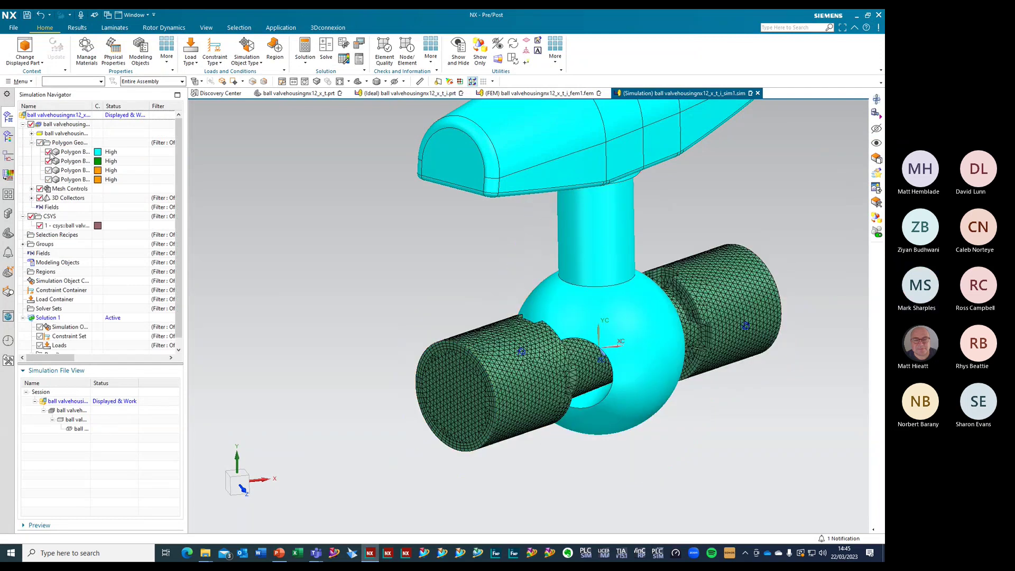
pyautogui.click(48, 151)
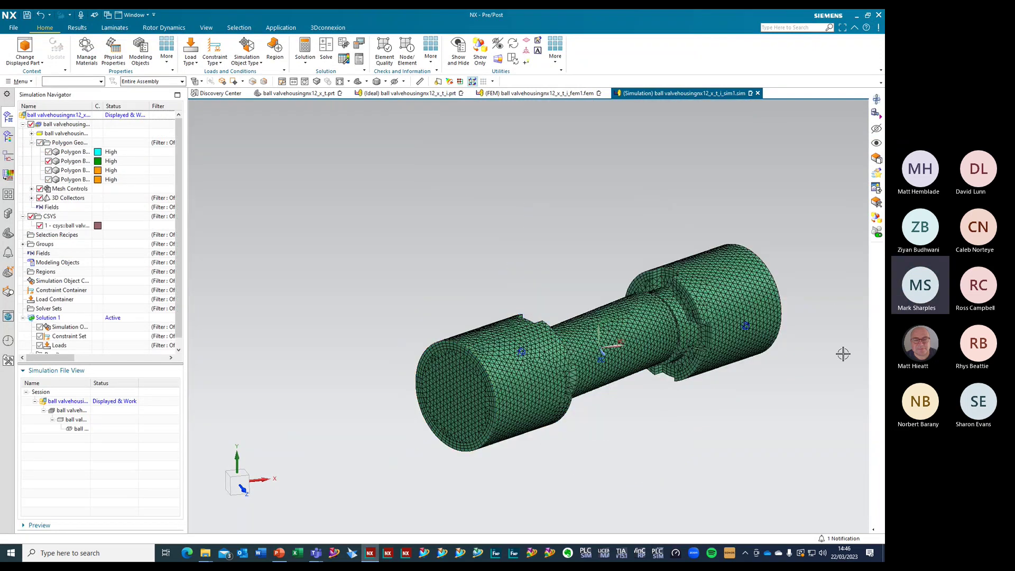
# Set the model display's Color Basis to FEM Mesh Color for the simulation
pyautogui.scroll(1, 740, 373)
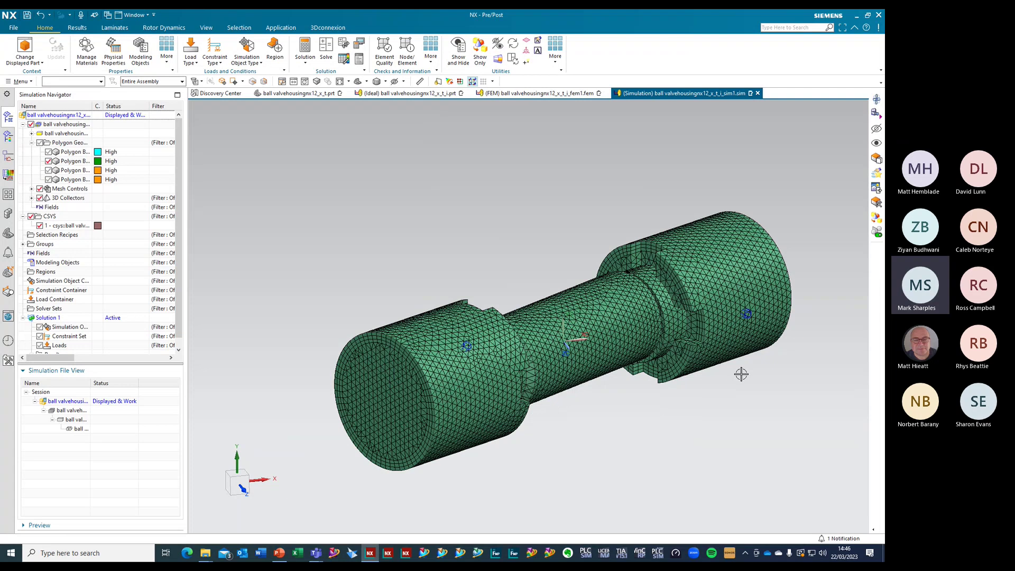
pyautogui.click(31, 82)
pyautogui.moveTo(40, 193)
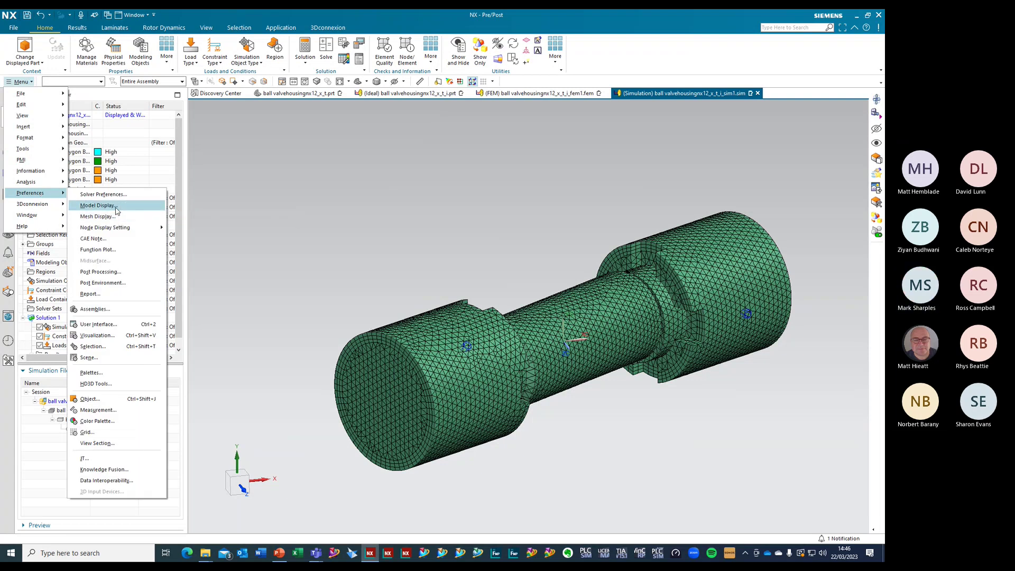
pyautogui.click(117, 206)
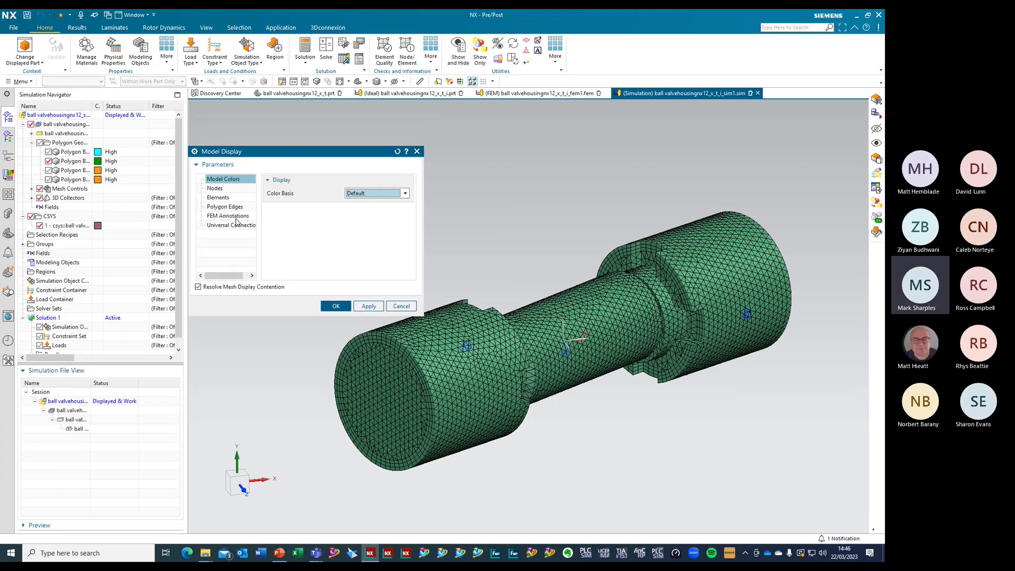
pyautogui.click(405, 193)
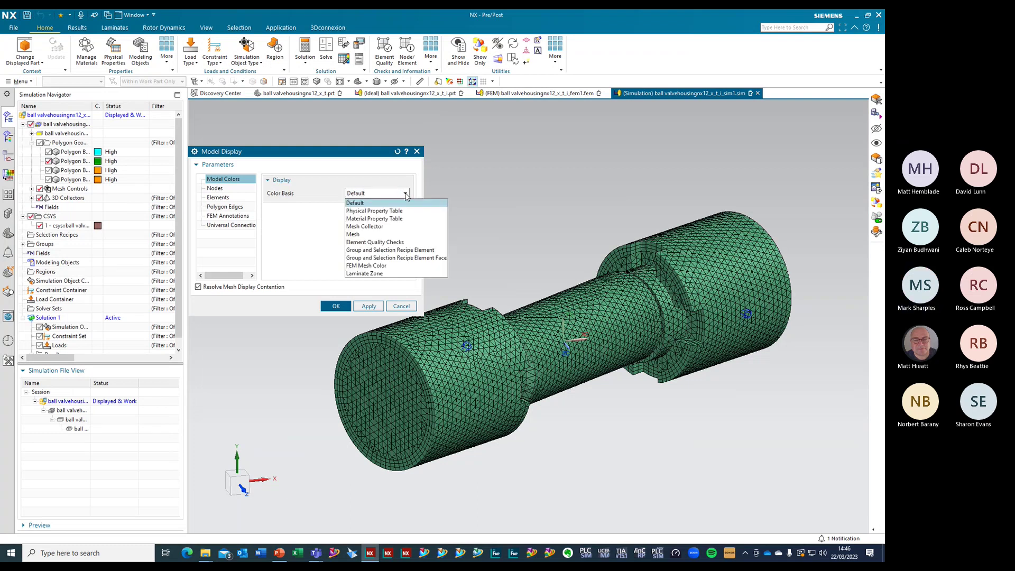
pyautogui.click(379, 266)
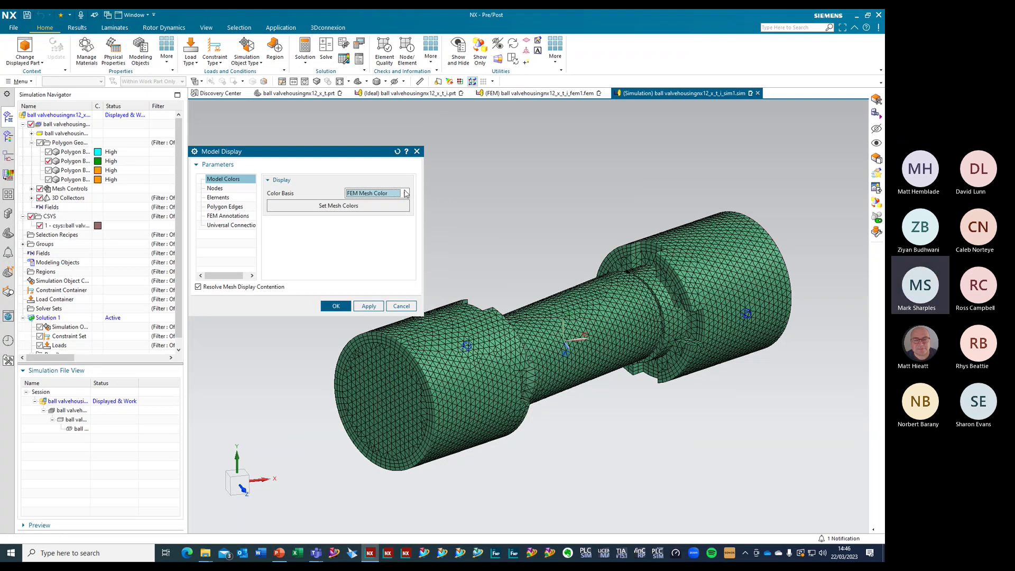
pyautogui.click(336, 307)
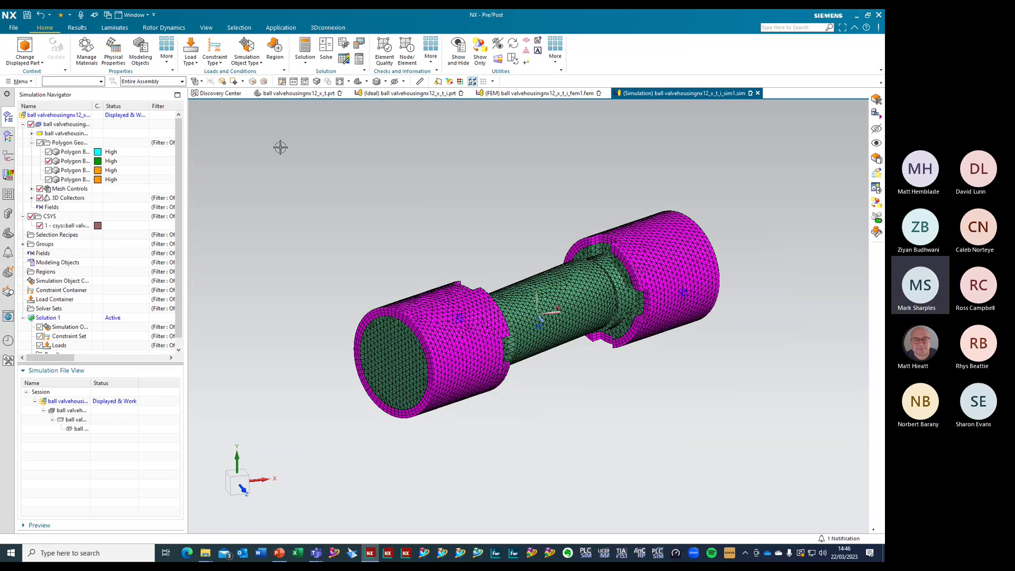
# Start a Flow Boundary Condition simulation object of type Inlet Flow
pyautogui.click(195, 64)
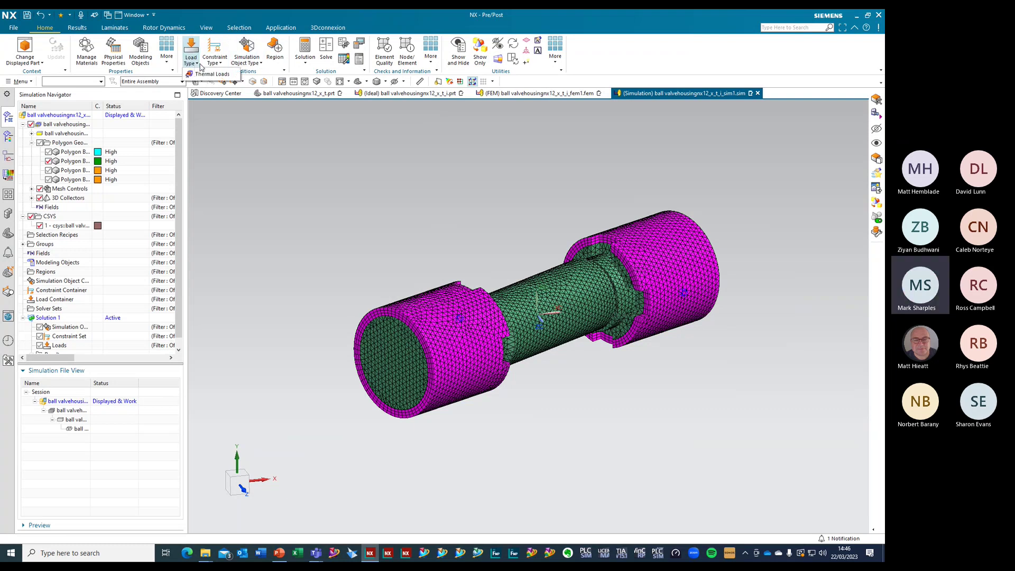
pyautogui.click(220, 63)
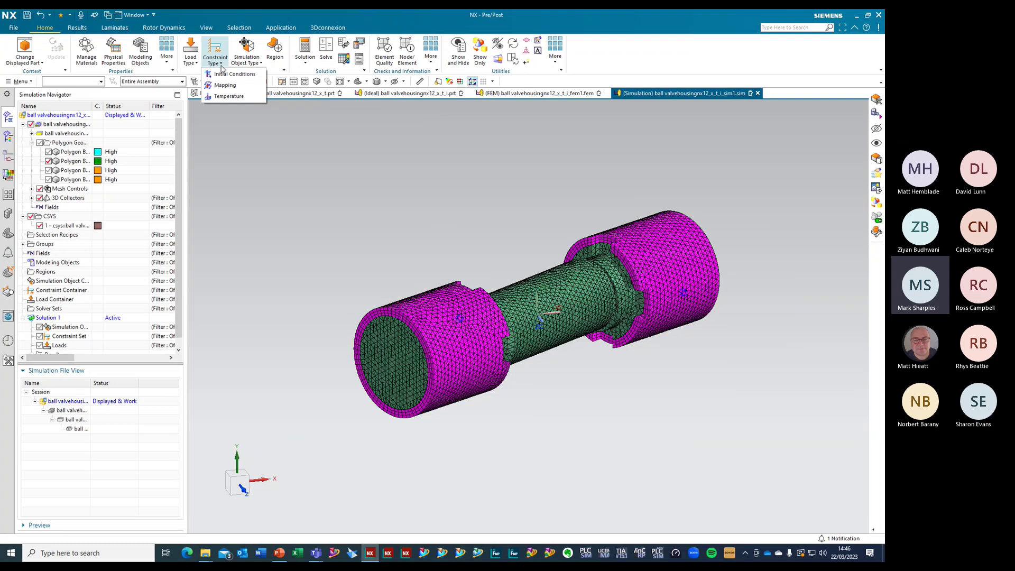
pyautogui.click(260, 64)
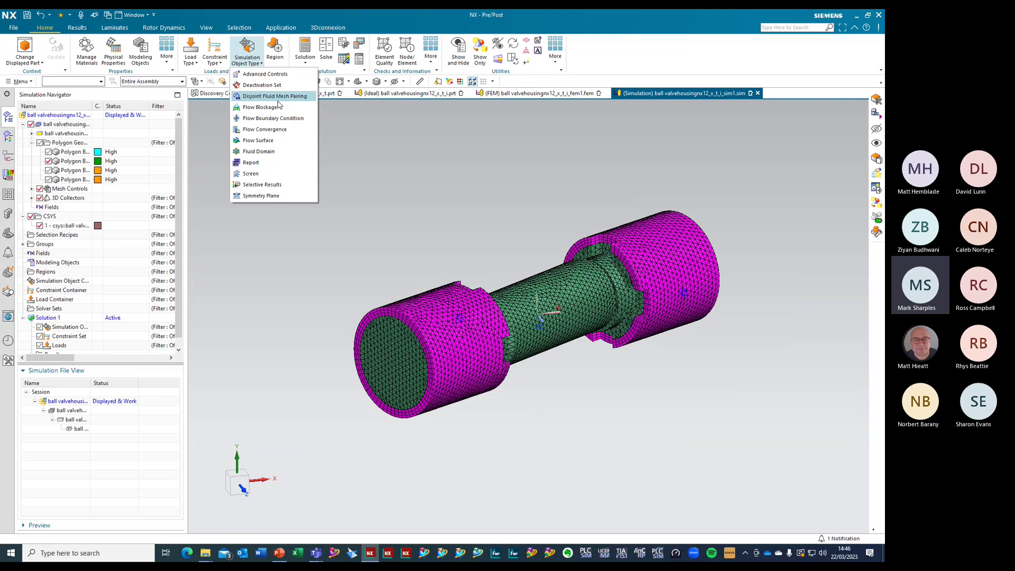
pyautogui.click(282, 121)
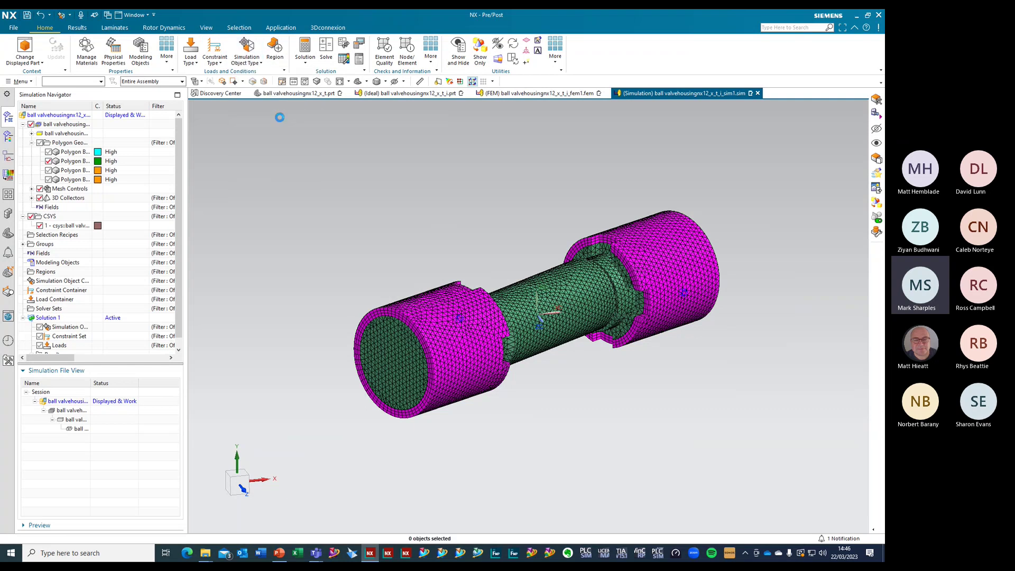
pyautogui.click(235, 172)
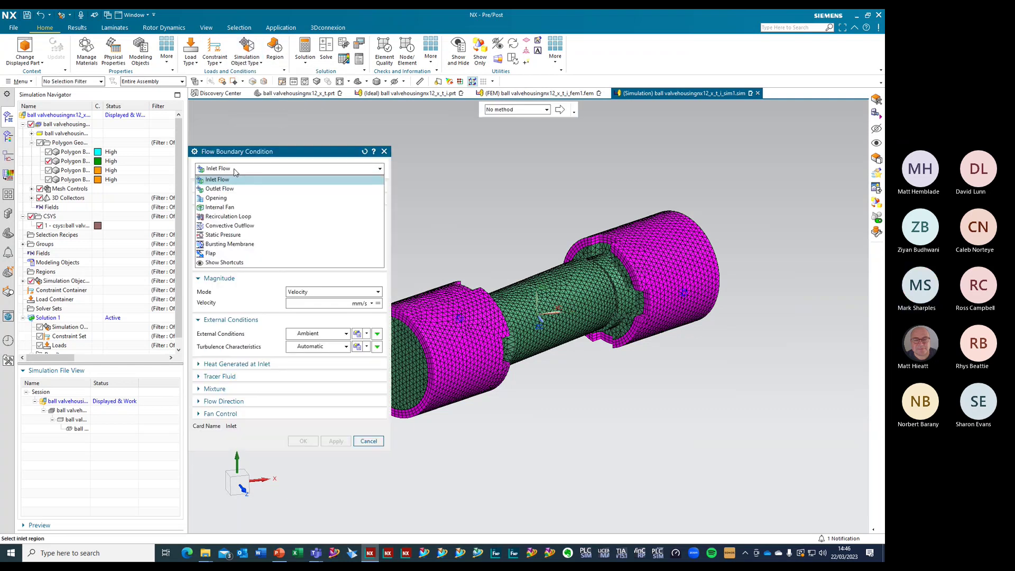
pyautogui.click(234, 180)
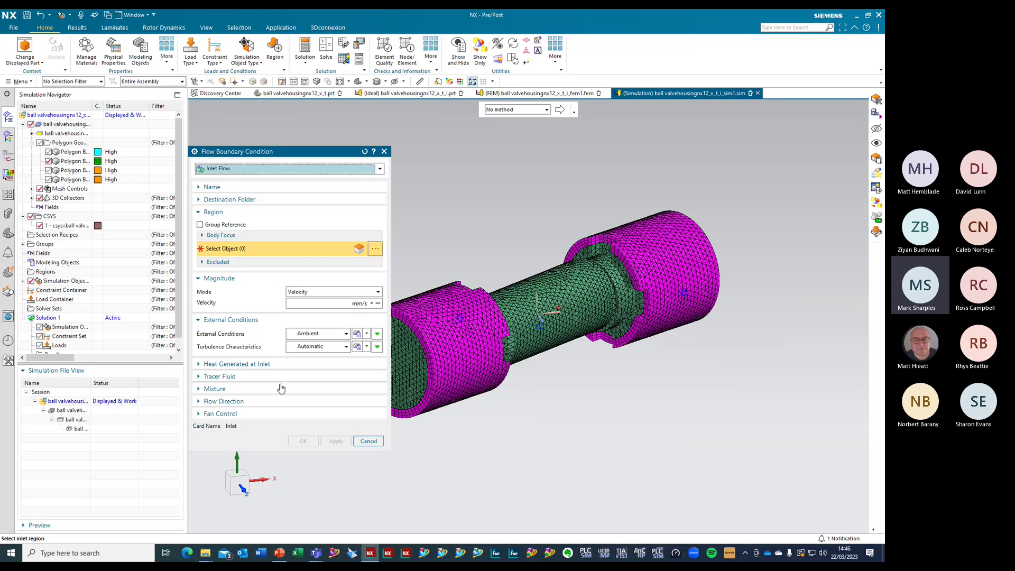
# Set the inlet's magnitude mode to Volume Flow with a value of .0001 m³/s
pyautogui.click(316, 293)
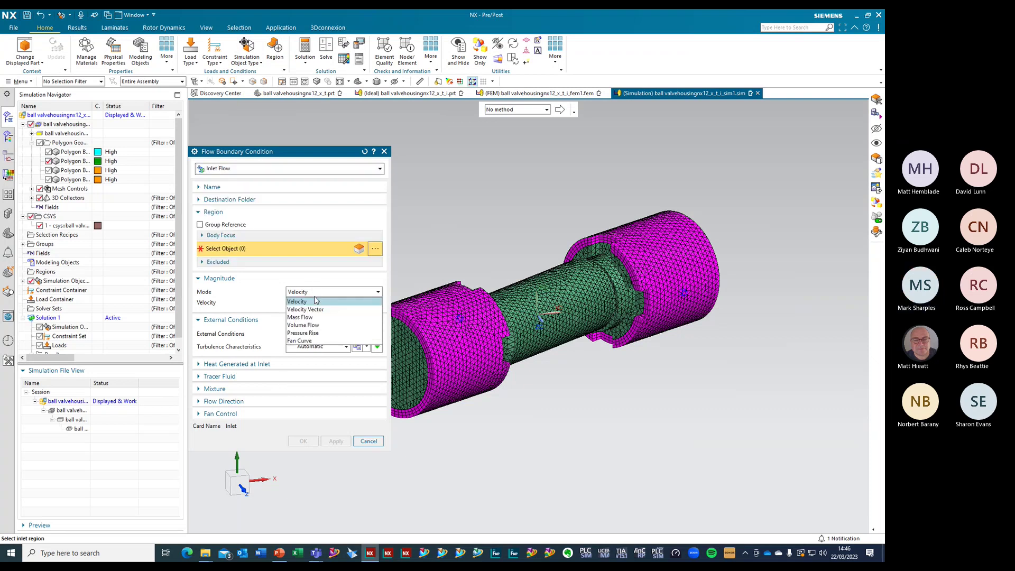
pyautogui.click(314, 326)
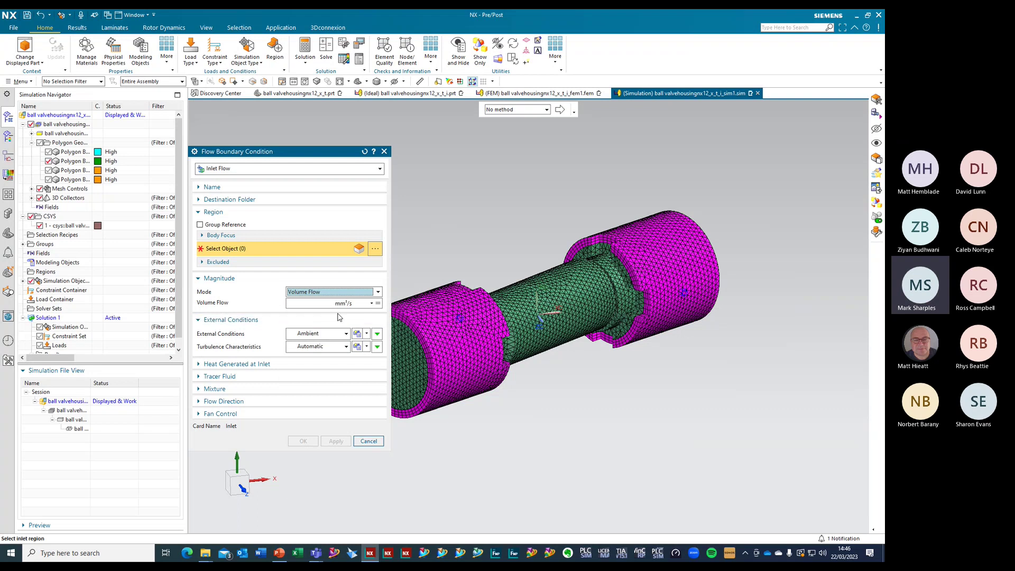
pyautogui.click(371, 303)
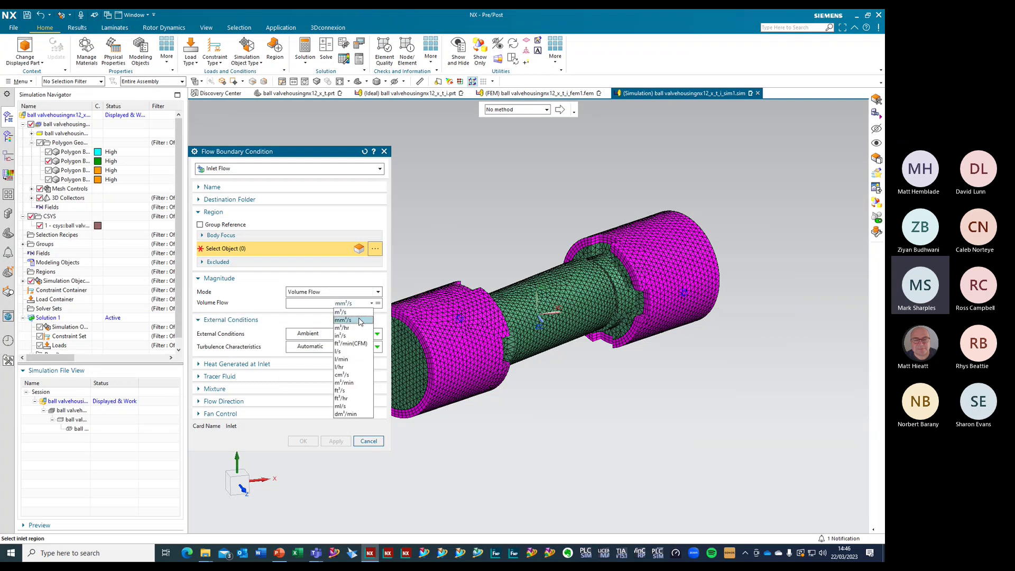
pyautogui.click(351, 319)
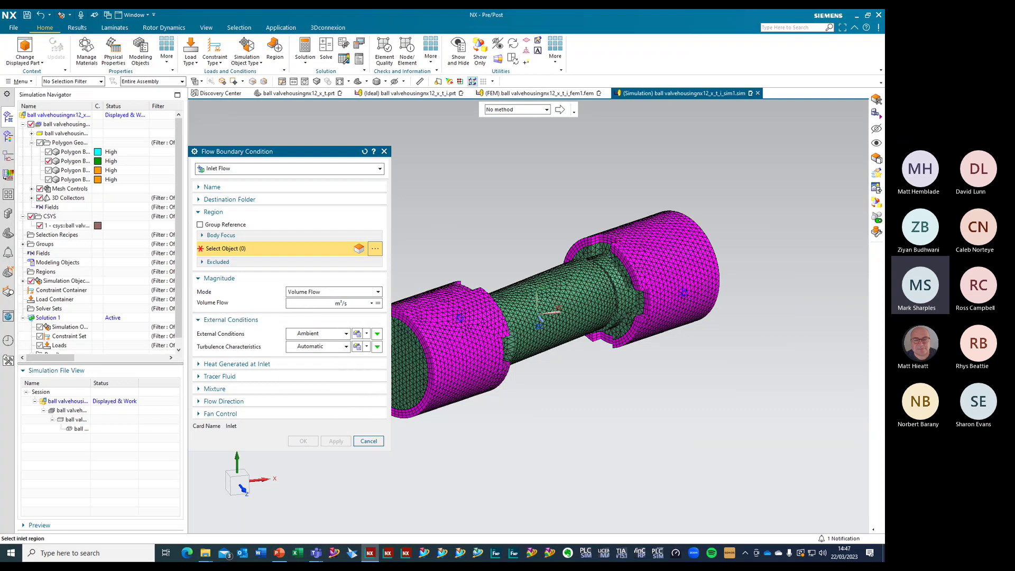
pyautogui.write('.0001')
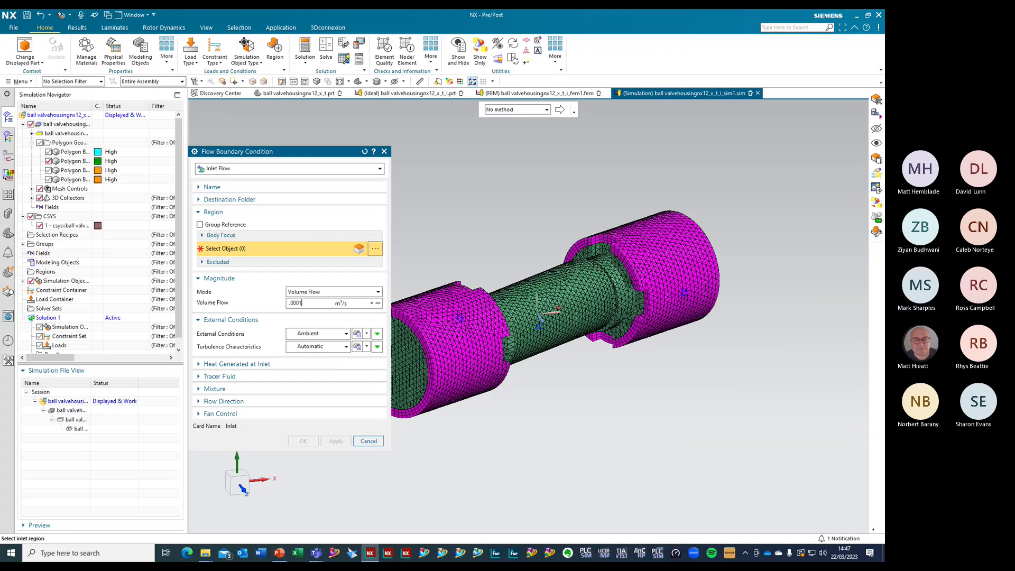
# Look up the inlet volume flow's equivalent values in other units
pyautogui.click(378, 304)
pyautogui.moveTo(402, 408)
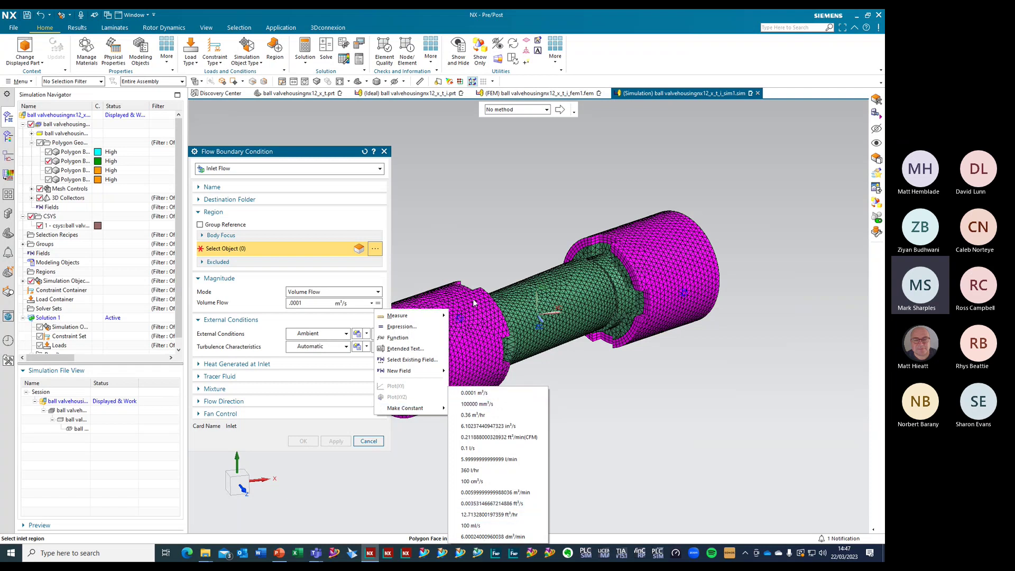
pyautogui.click(461, 192)
pyautogui.click(372, 303)
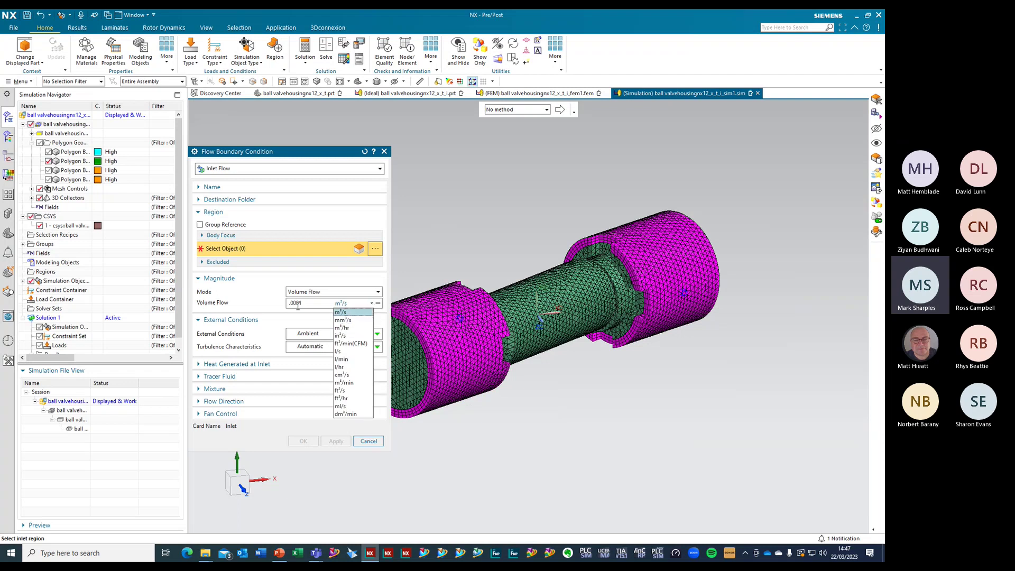
pyautogui.click(377, 302)
pyautogui.click(378, 303)
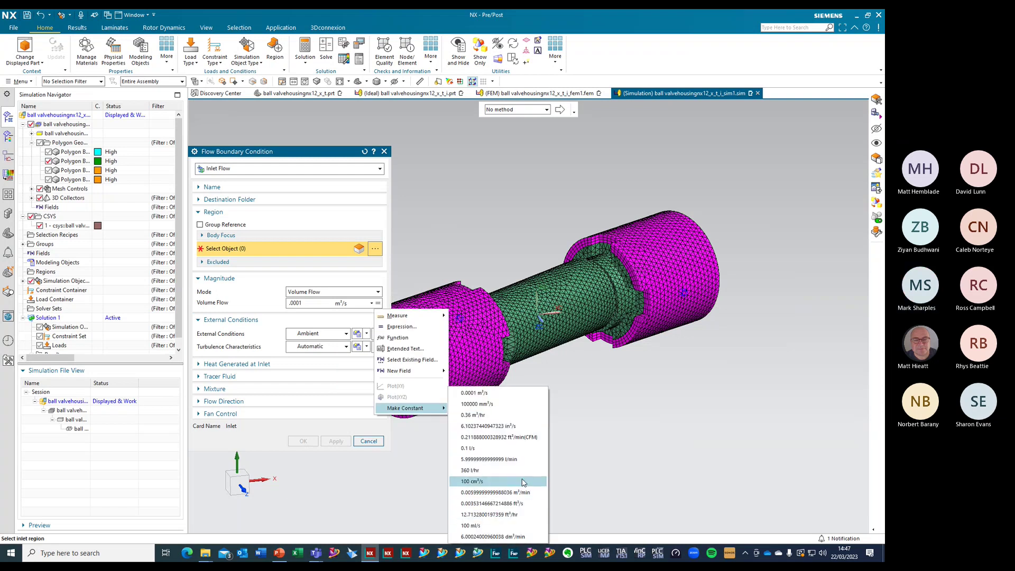
pyautogui.click(441, 210)
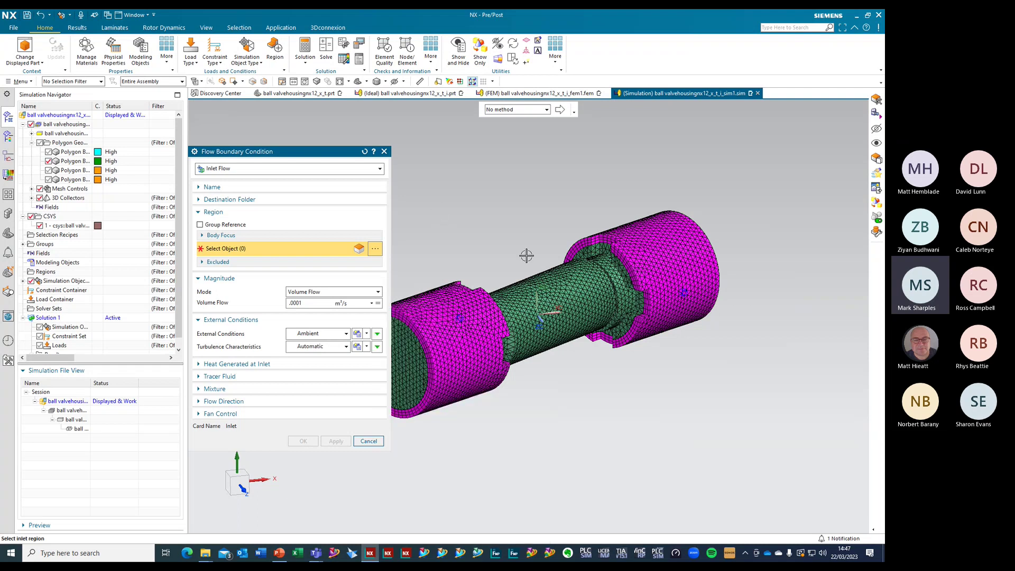
# Apply the inlet flow to the circular end face of the water volume nearest the viewer
pyautogui.scroll(-1, 526, 256)
pyautogui.click(420, 342)
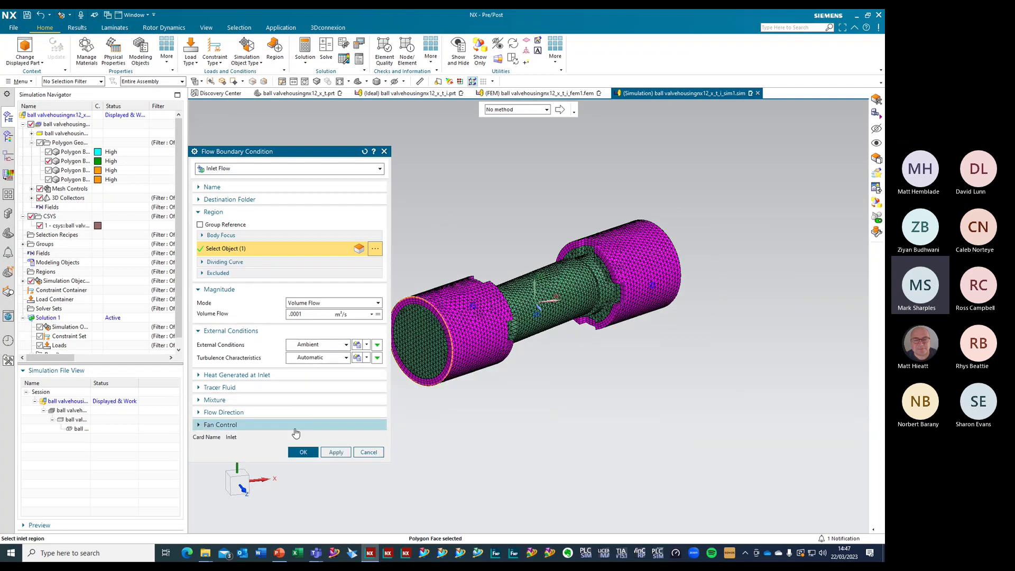
pyautogui.click(341, 453)
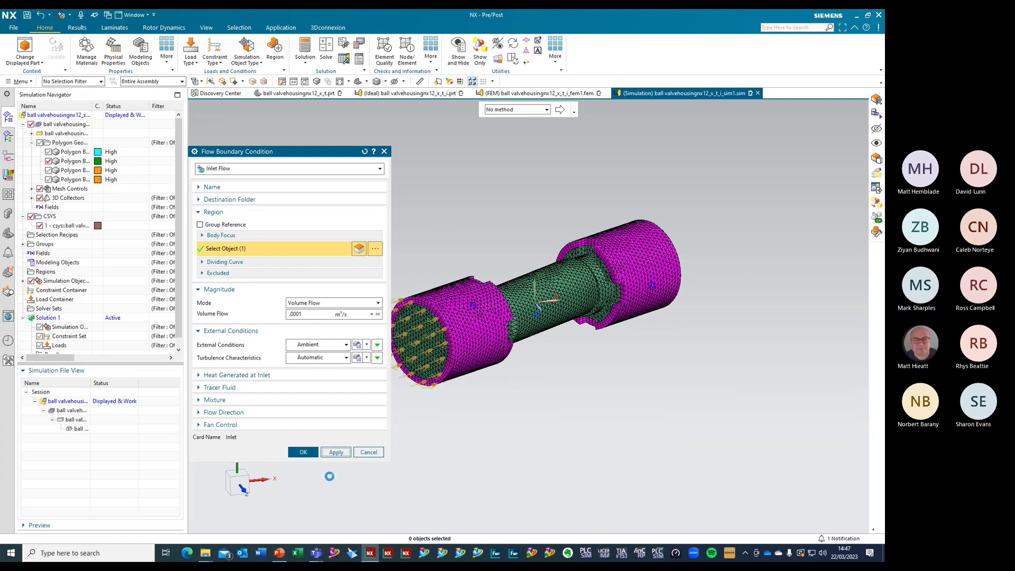
# Create an Opening flow boundary condition with ambient external conditions on the water volume's opposite end face
pyautogui.click(255, 169)
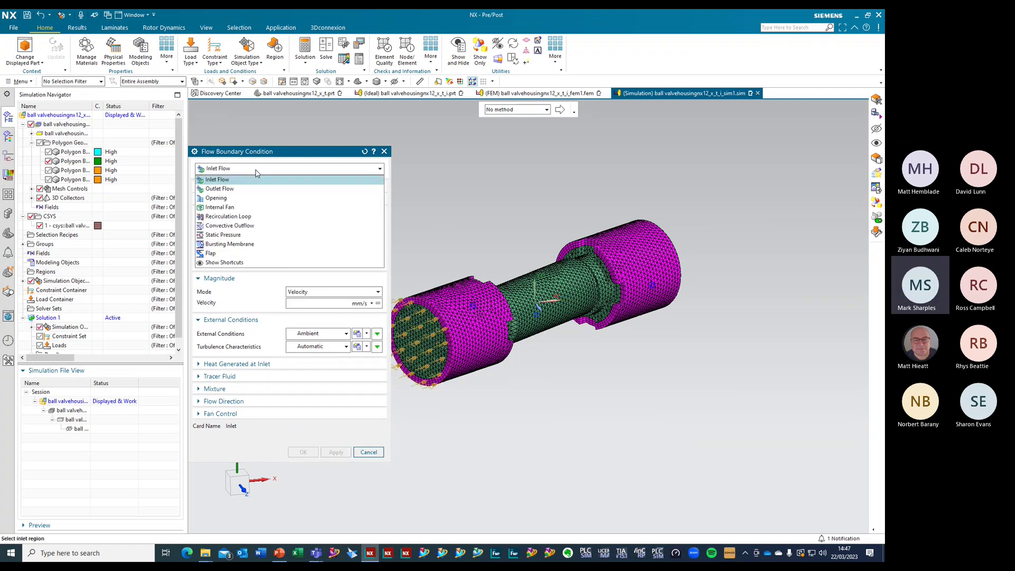
pyautogui.click(227, 198)
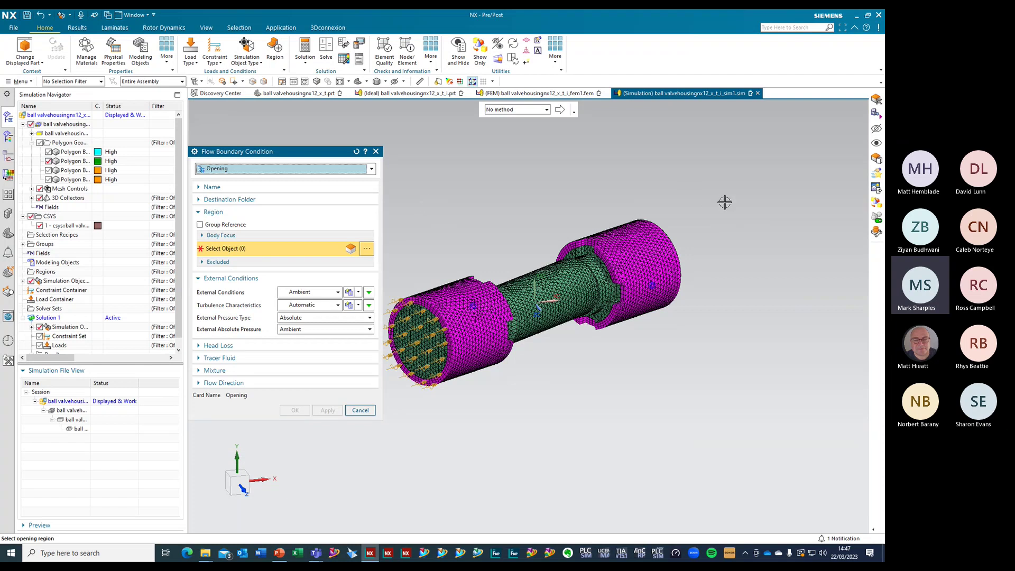
pyautogui.moveTo(724, 203); pyautogui.dragTo(660, 201, button='middle')
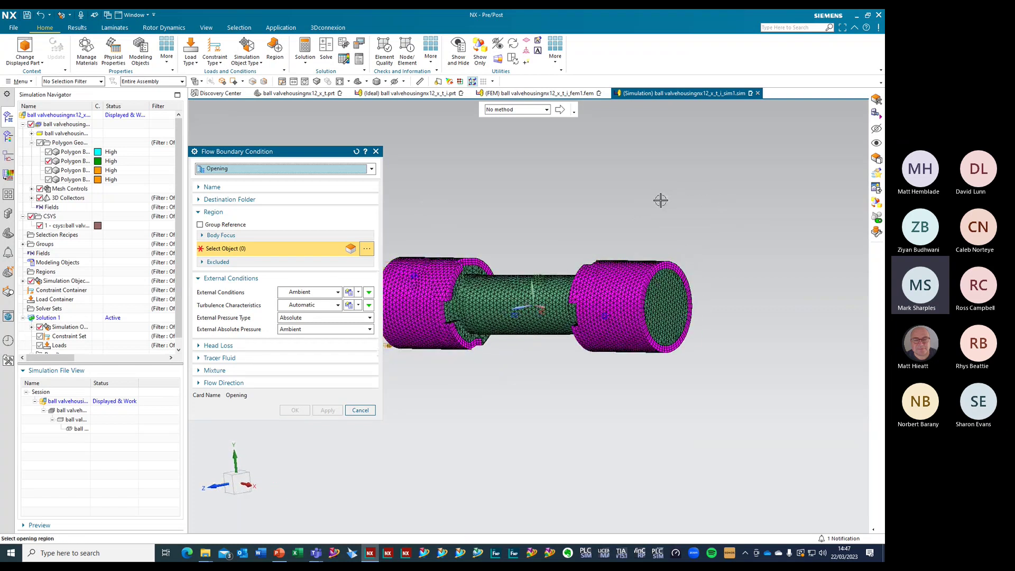
pyautogui.click(669, 298)
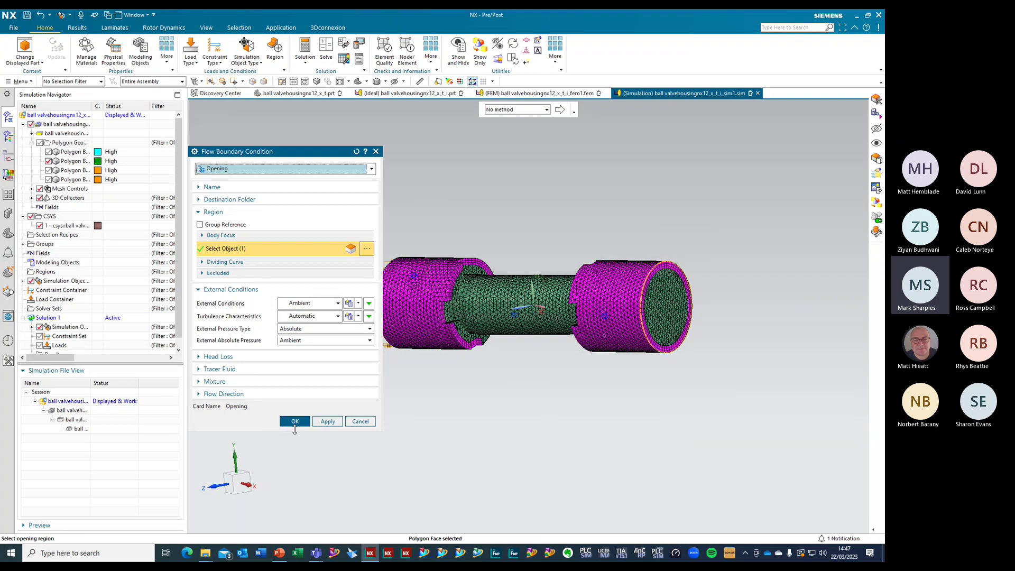
pyautogui.click(294, 421)
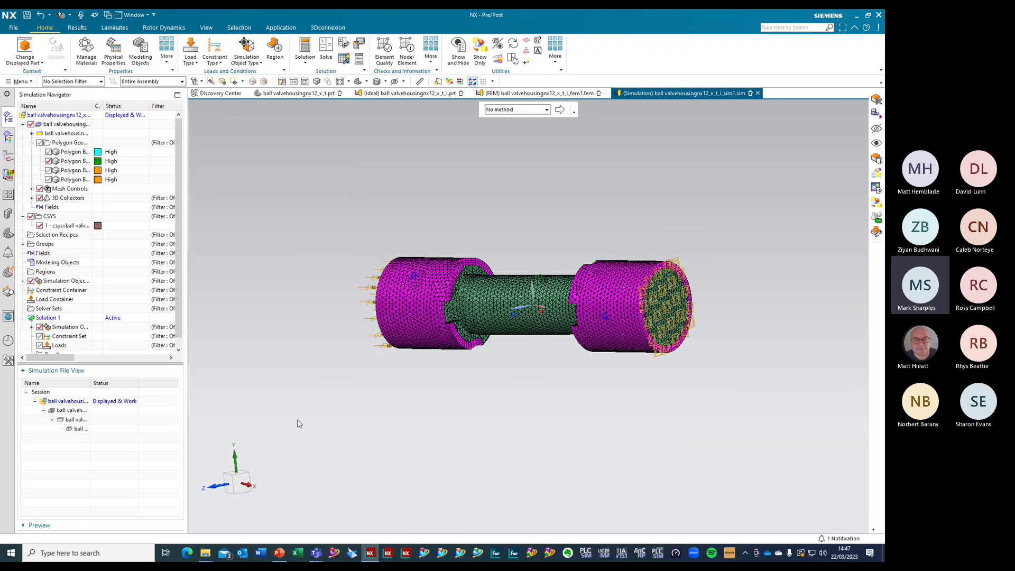
# Switch to PowerPoint, read the Step 6 – Solve slide, and return to NX
pyautogui.moveTo(539, 480); pyautogui.dragTo(583, 408, button='middle')
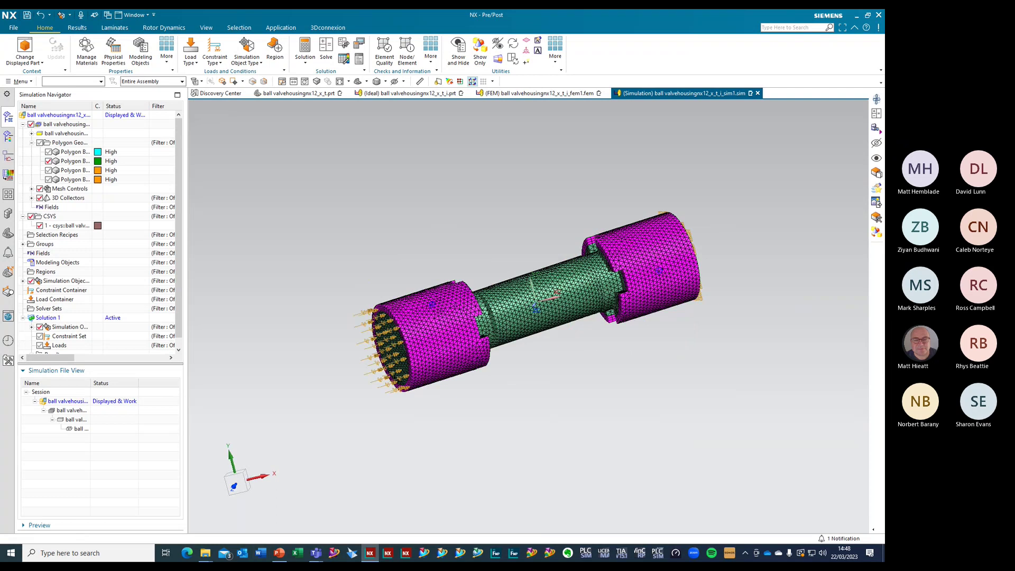
pyautogui.hotkey('alt', 'Tab')
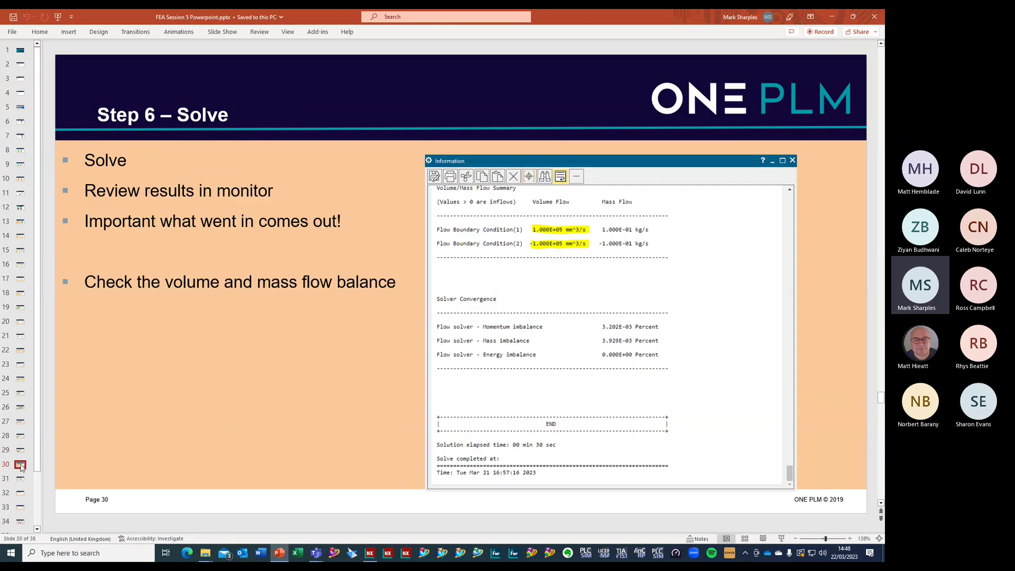
pyautogui.click(20, 464)
pyautogui.click(832, 17)
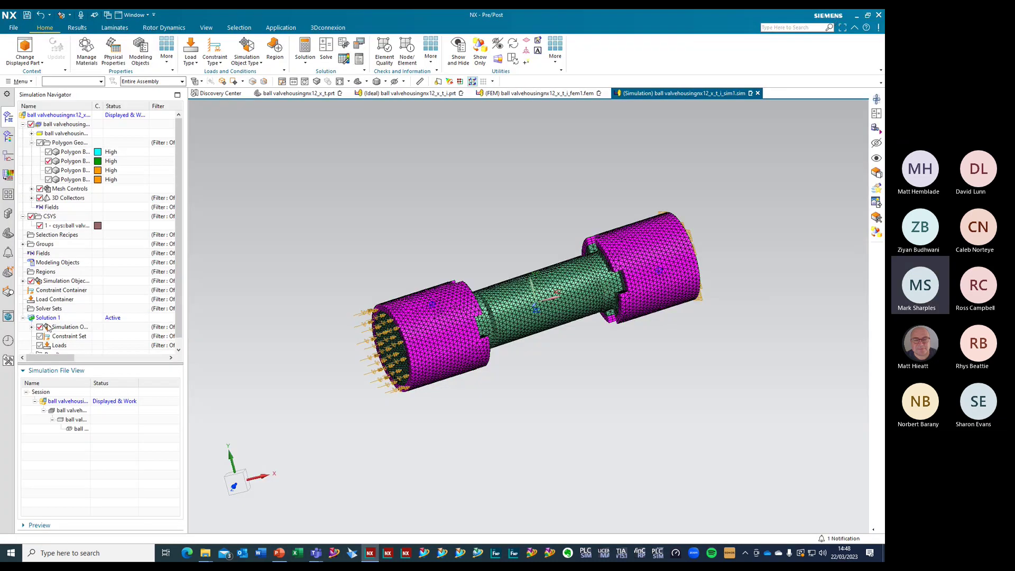
# Edit Solution 1 and set its Solve-Time Units to Meter (kilogram f)
pyautogui.rightClick(47, 318)
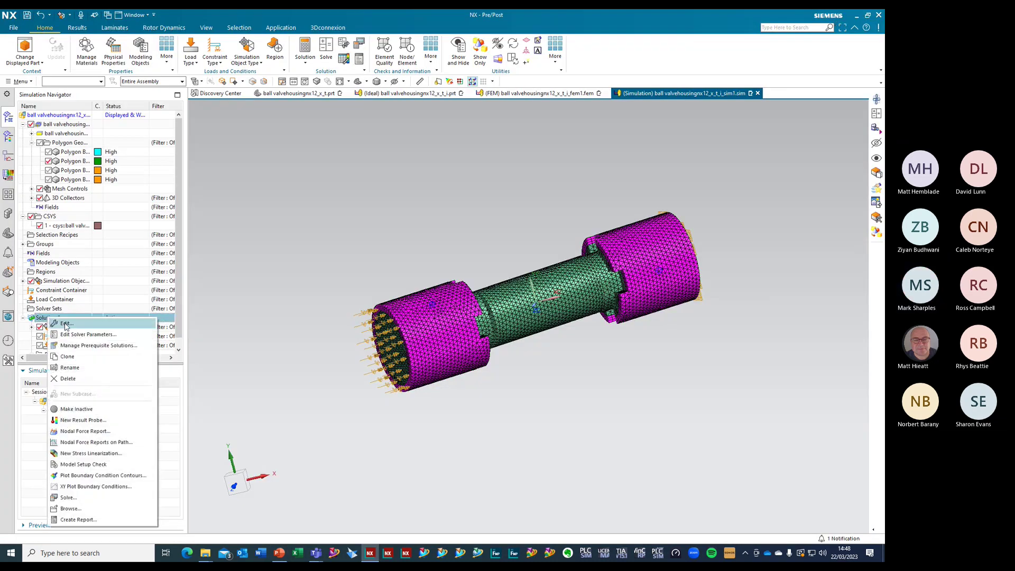
pyautogui.click(65, 324)
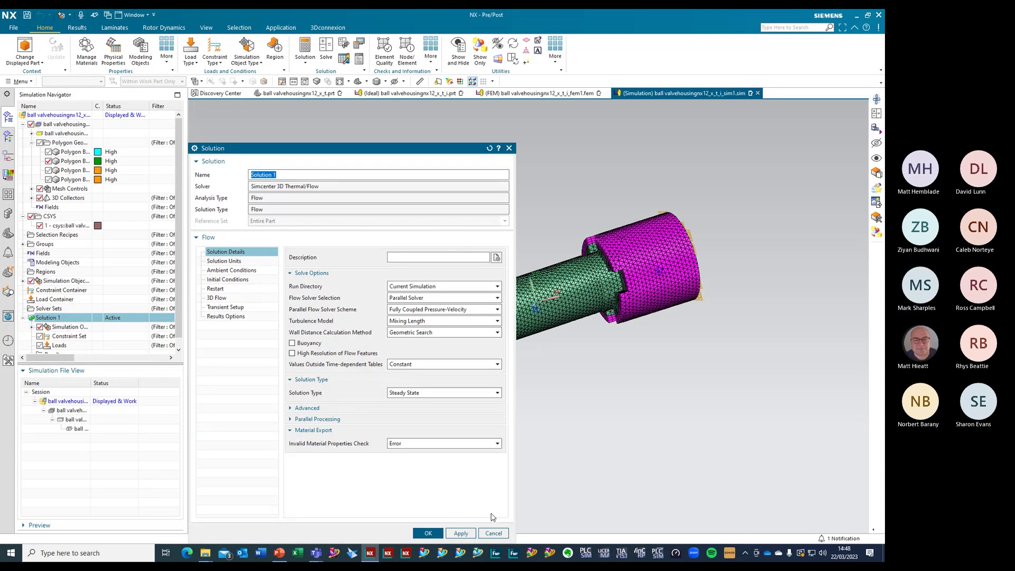
pyautogui.click(227, 263)
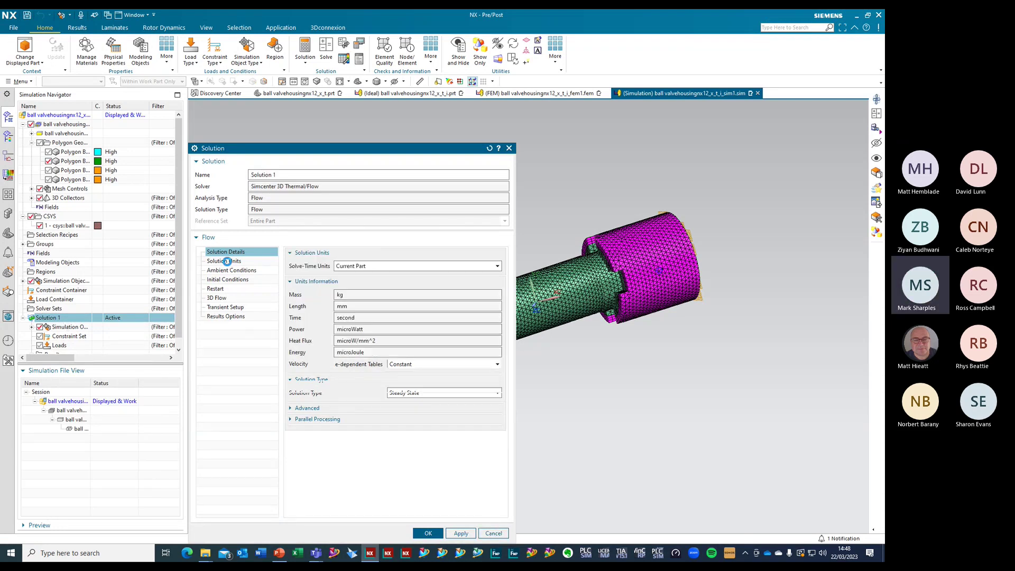
pyautogui.click(368, 269)
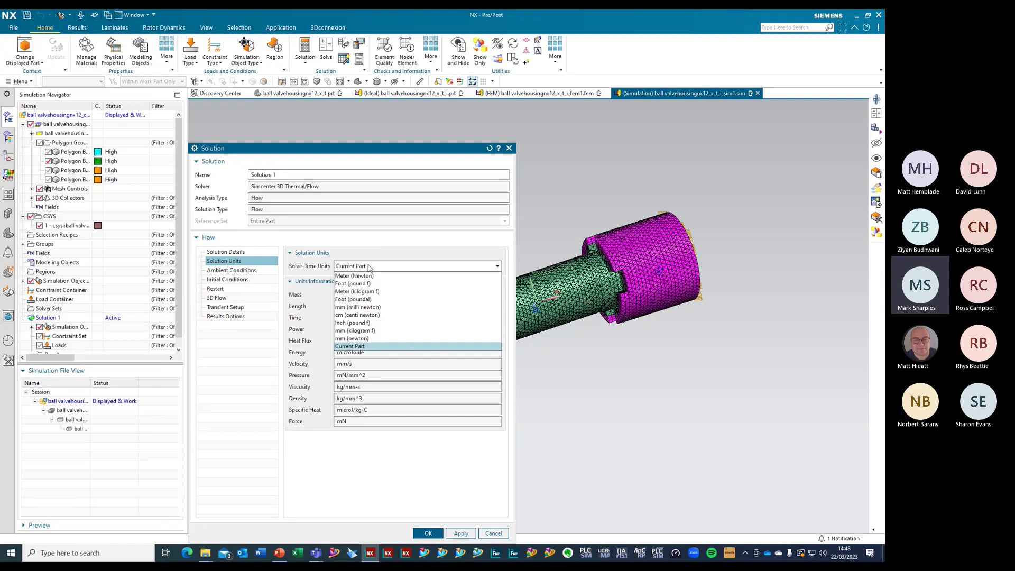
pyautogui.click(372, 291)
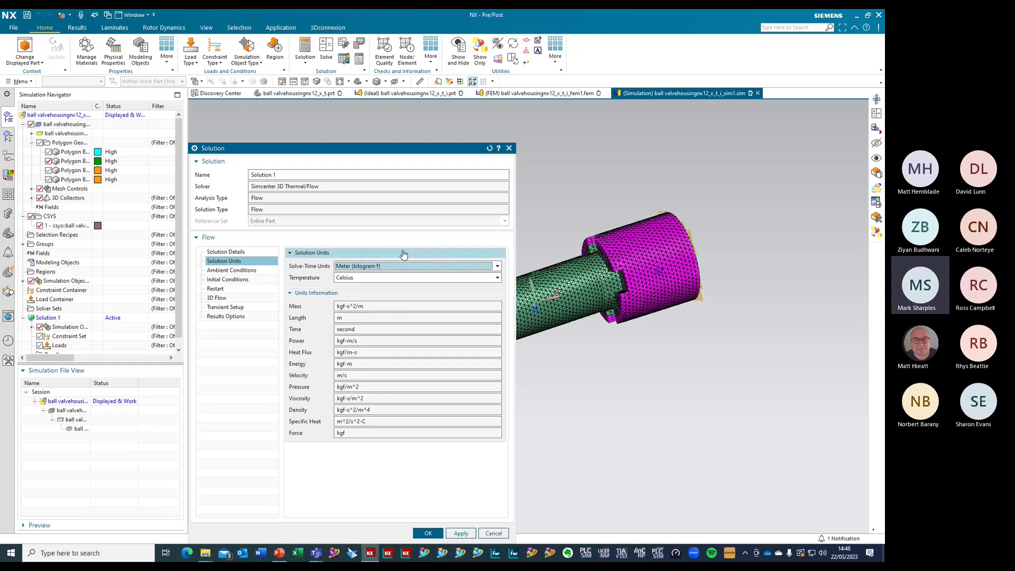
pyautogui.click(428, 533)
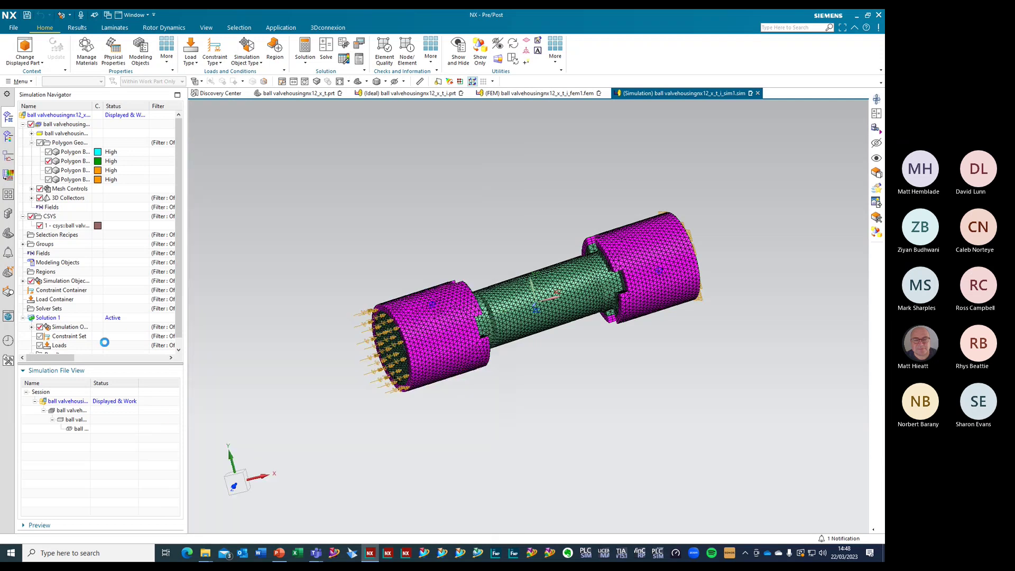
# Solve Solution 1
pyautogui.click(48, 319)
pyautogui.rightClick(47, 319)
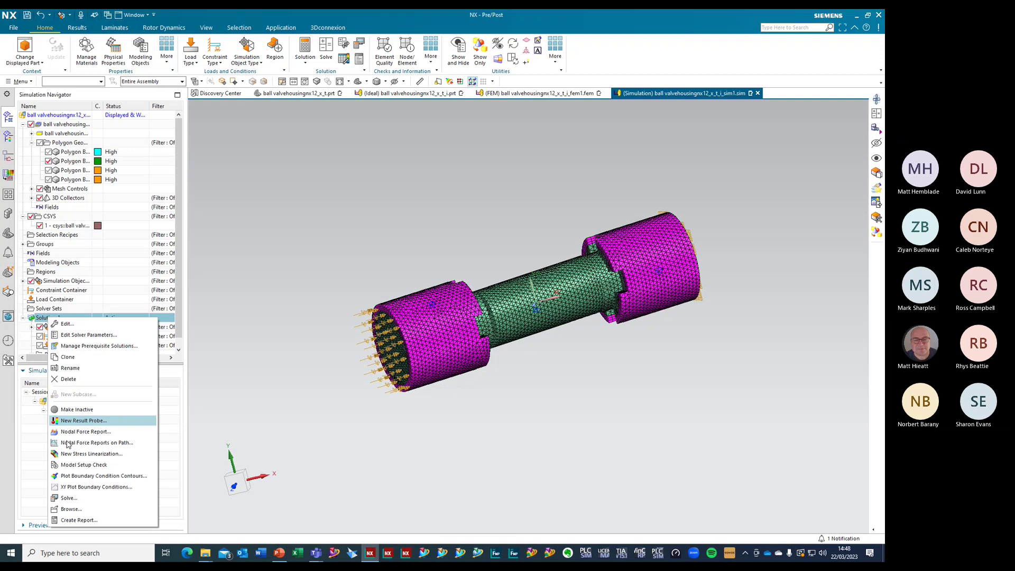
pyautogui.click(73, 497)
pyautogui.click(277, 267)
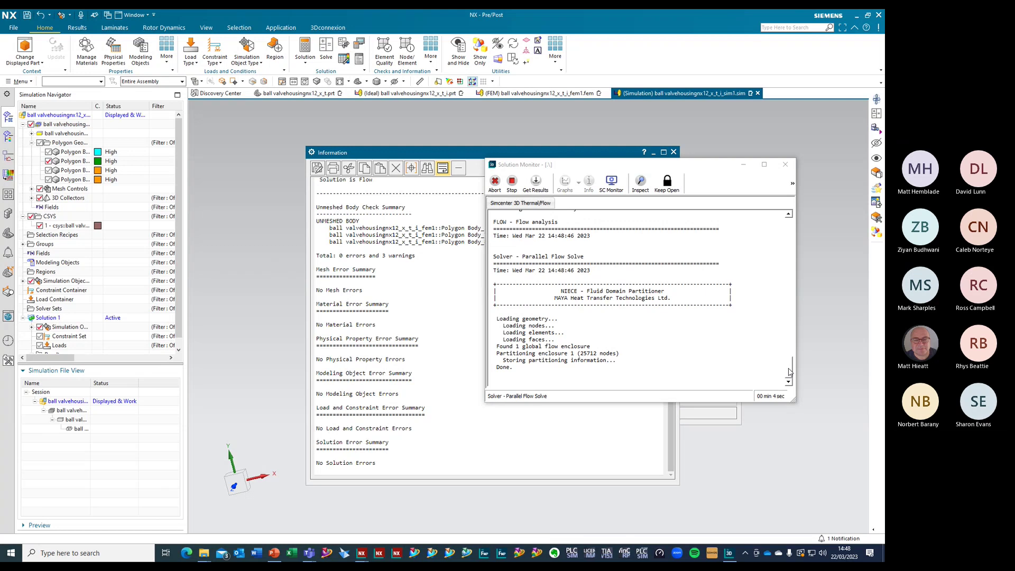
# Open the running solve's SC Monitor and view the Velocity Magnitude and Static Pressure results on the water volume
pyautogui.moveTo(791, 375); pyautogui.dragTo(775, 399)
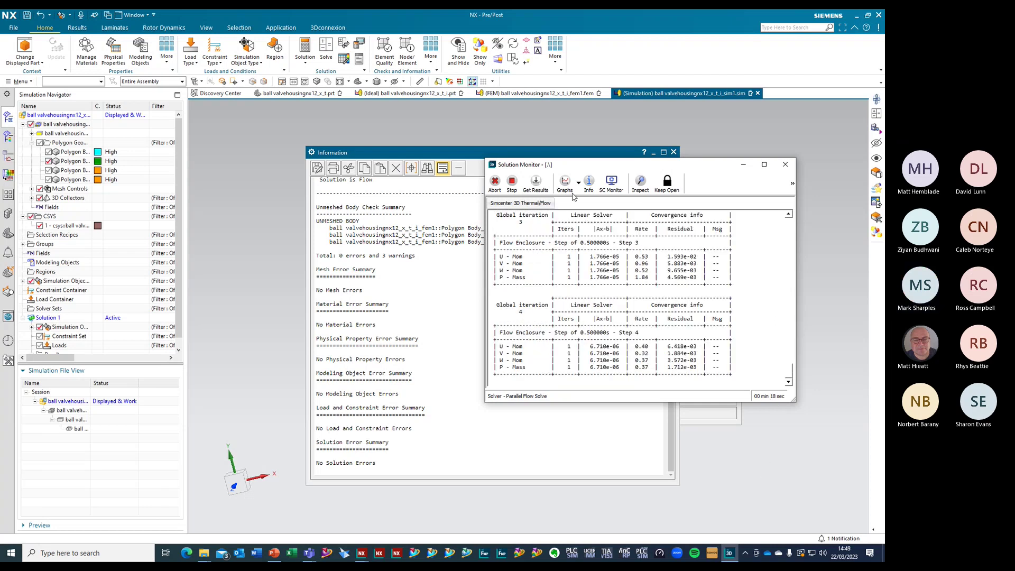
pyautogui.click(611, 184)
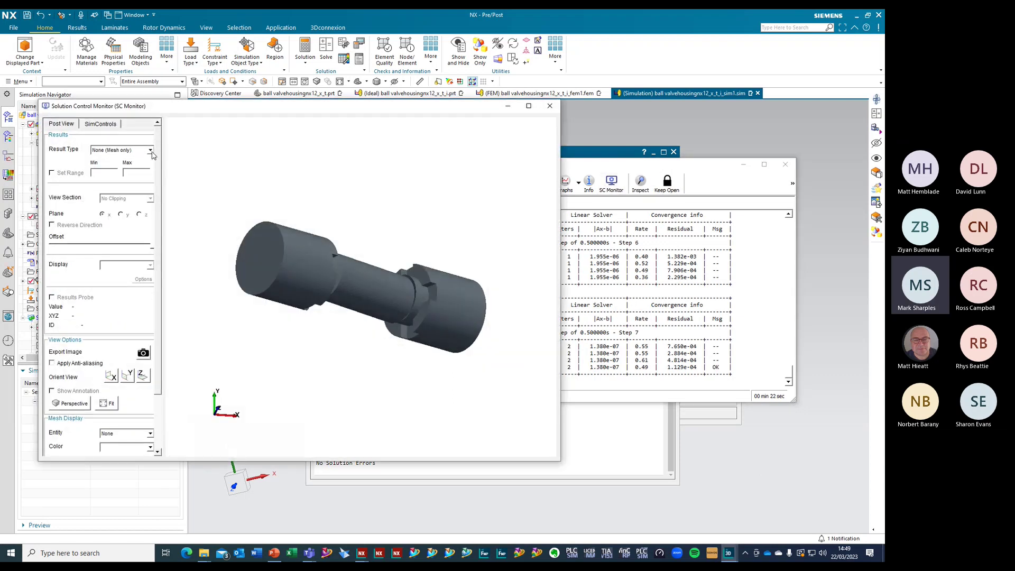
pyautogui.click(150, 150)
pyautogui.click(140, 205)
pyautogui.moveTo(385, 192); pyautogui.dragTo(364, 267)
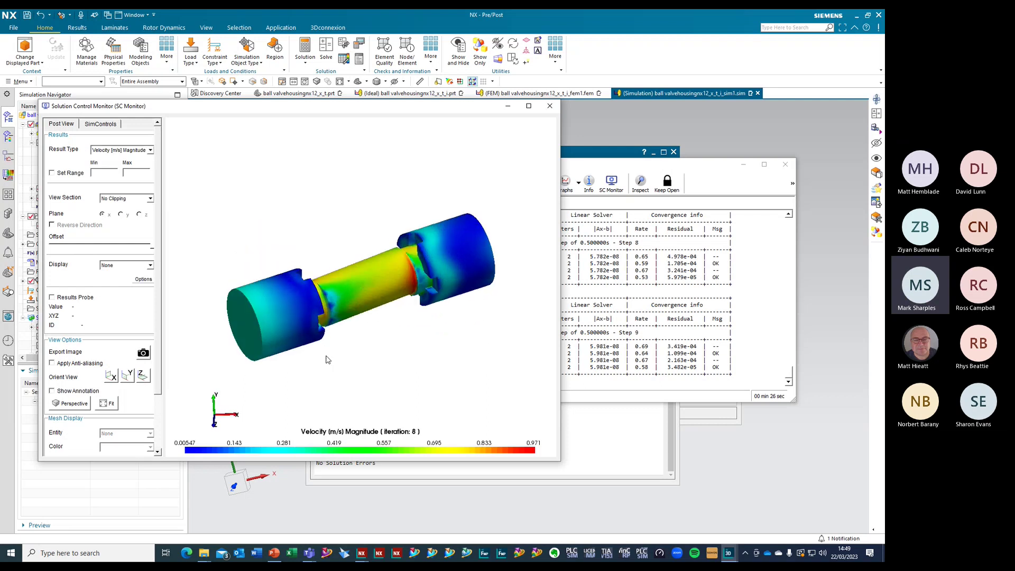
pyautogui.click(150, 150)
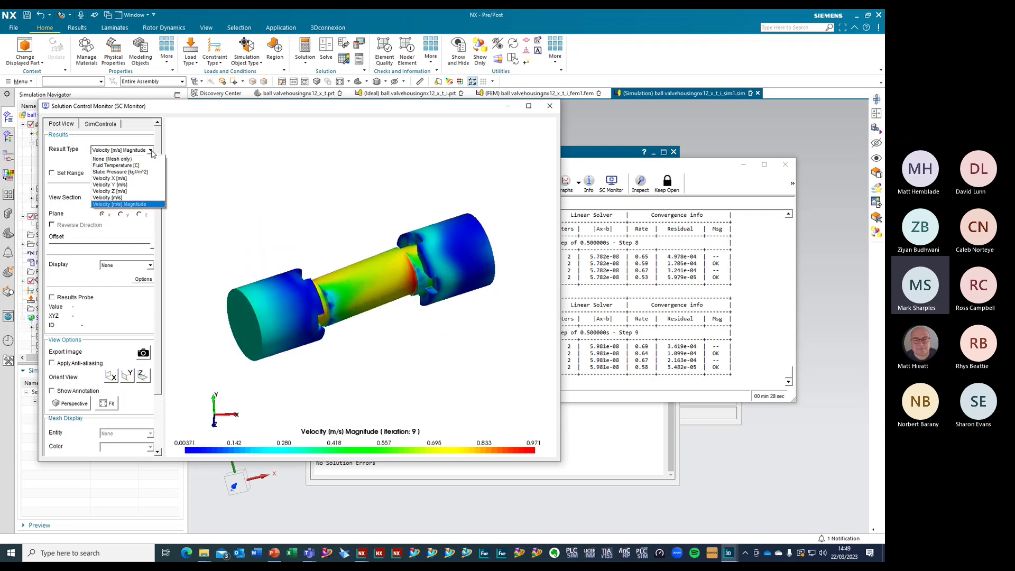
pyautogui.click(120, 172)
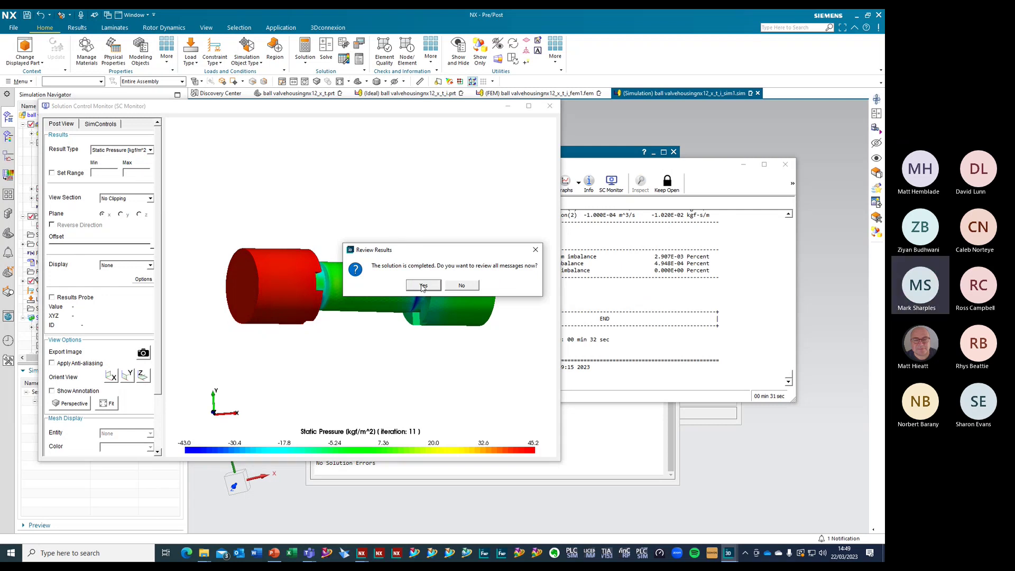
# Accept reviewing the solver messages, close the SC Monitor and read the Volume/Mass Flow Summary and Solver Convergence sections
pyautogui.click(423, 285)
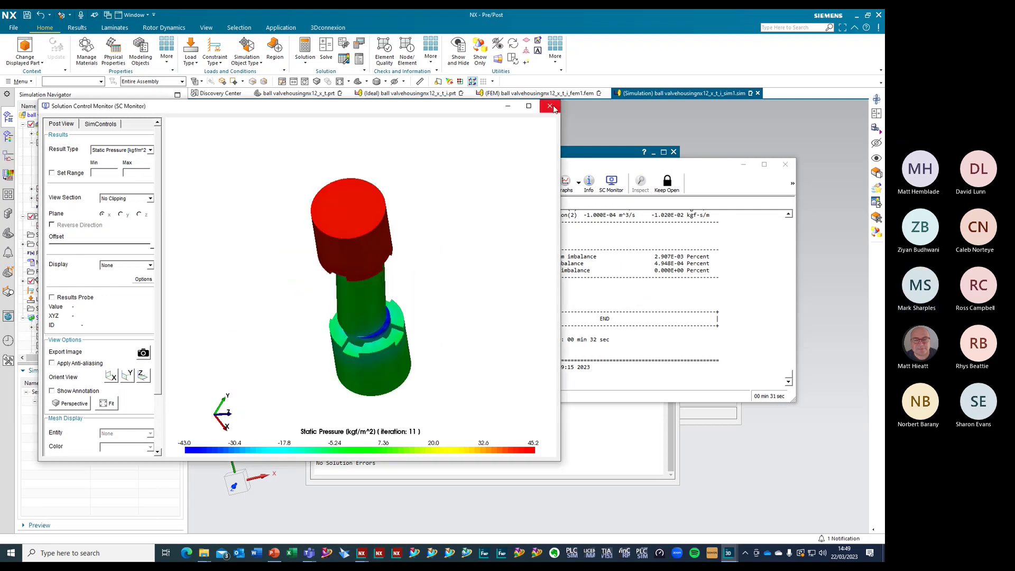
pyautogui.click(550, 105)
pyautogui.scroll(3, 664, 280)
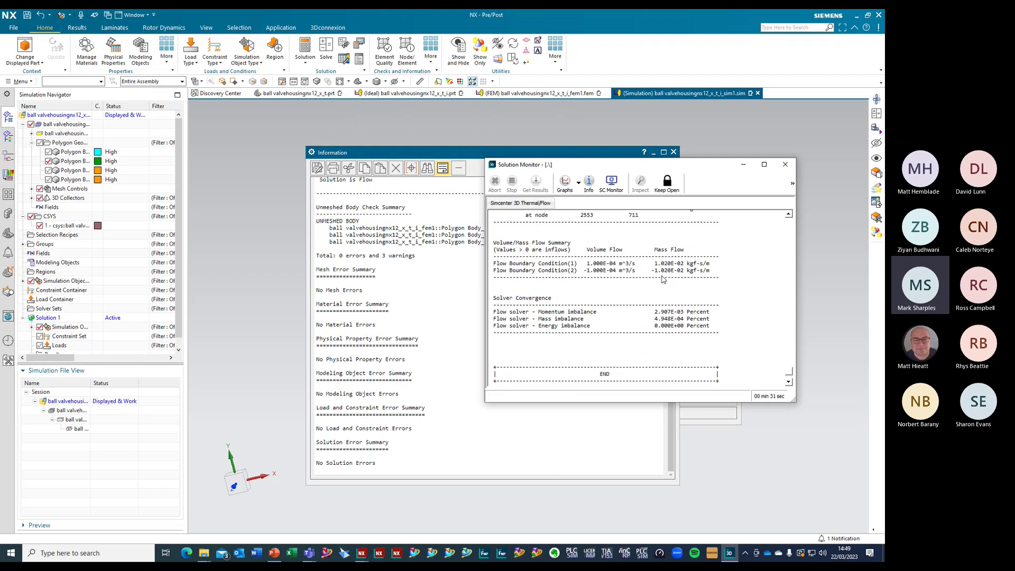
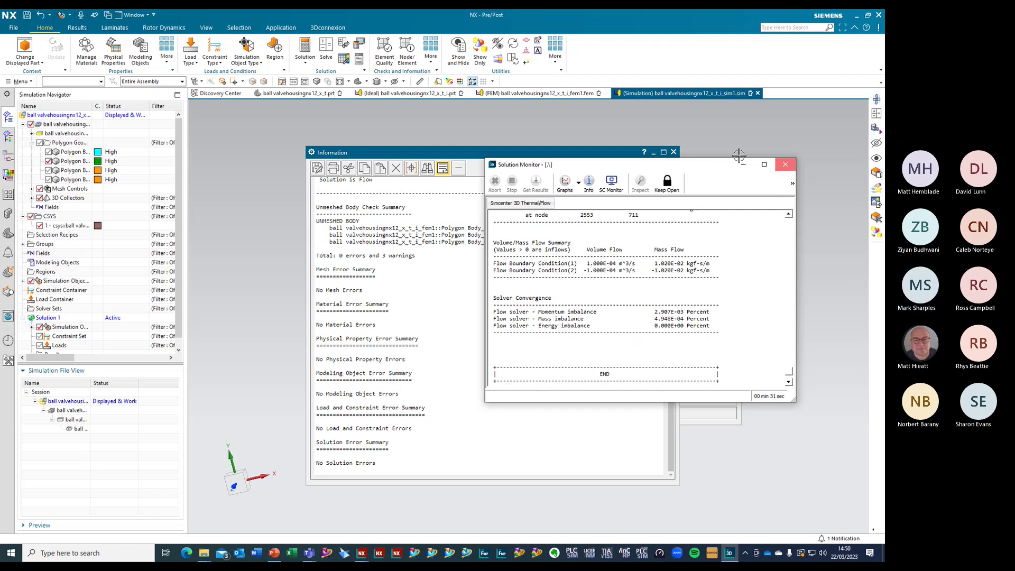
# Close the Solution Monitor, Analysis Job Monitor and Information windows
pyautogui.click(785, 165)
pyautogui.click(683, 412)
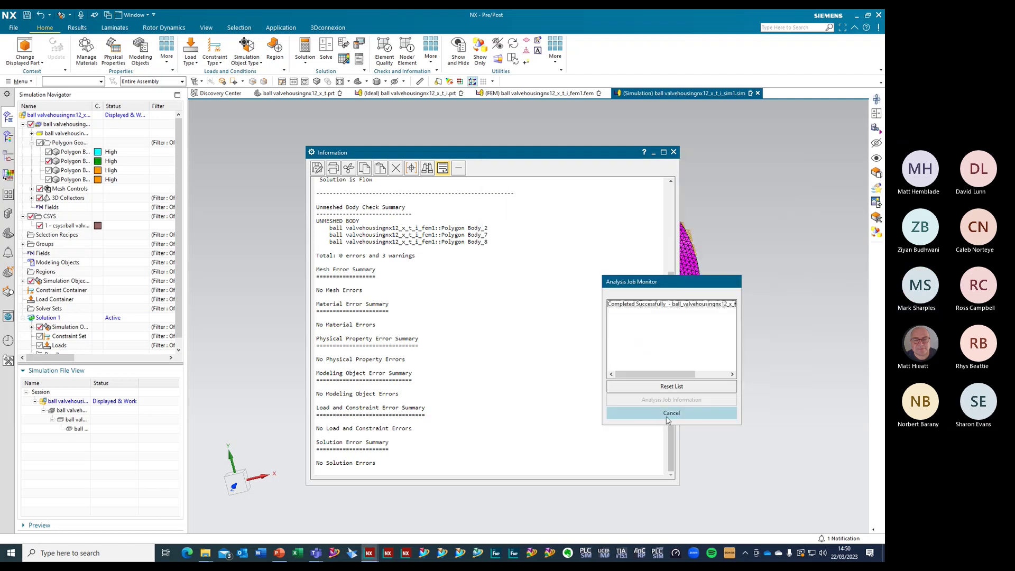
pyautogui.click(673, 152)
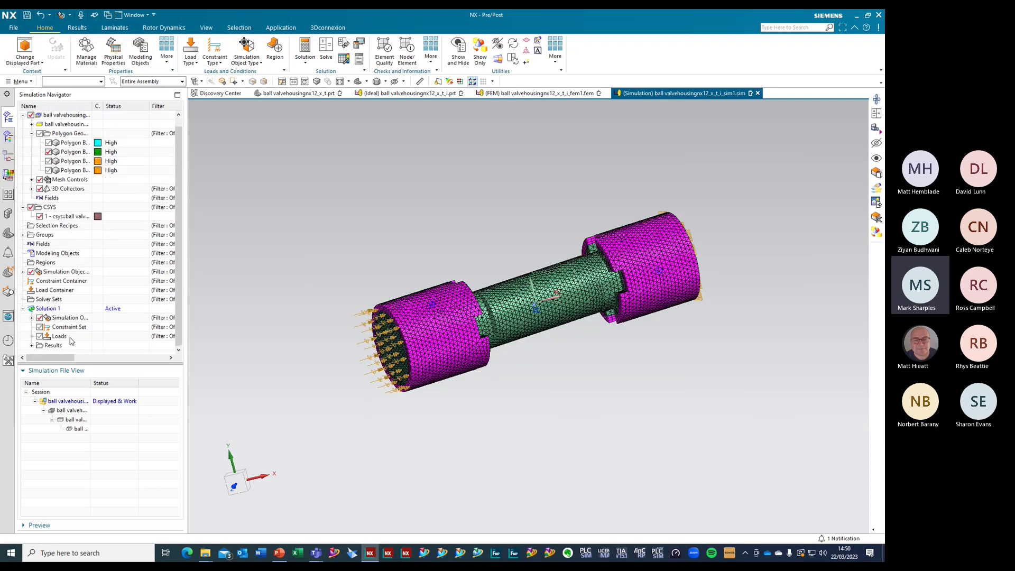
# Open Solution 1's Flow results and plot the 3D Flow Velocity Magnitude on the model
pyautogui.scroll(-2, 69, 346)
pyautogui.doubleClick(69, 346)
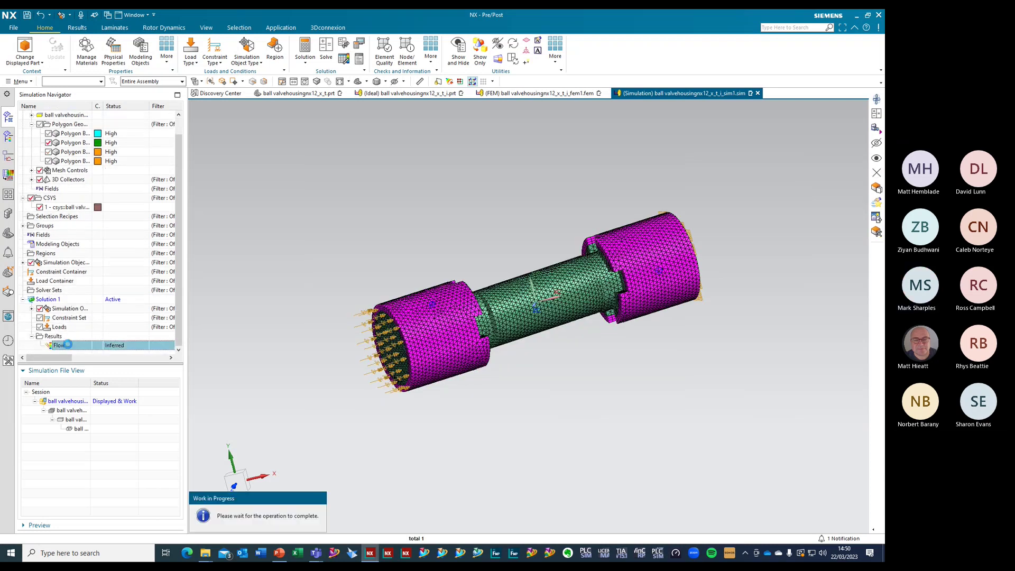
pyautogui.click(32, 134)
pyautogui.click(40, 142)
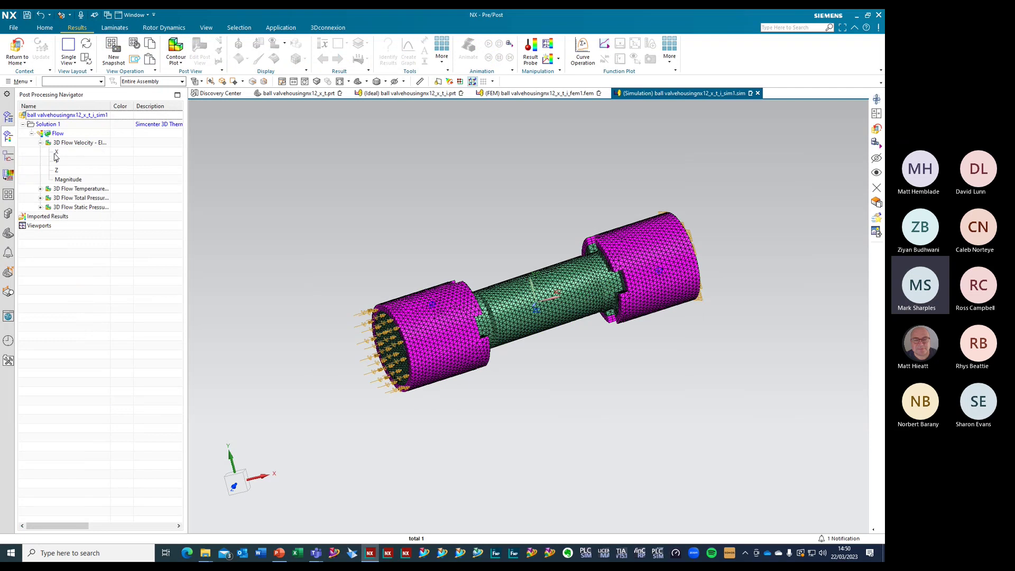
pyautogui.doubleClick(68, 179)
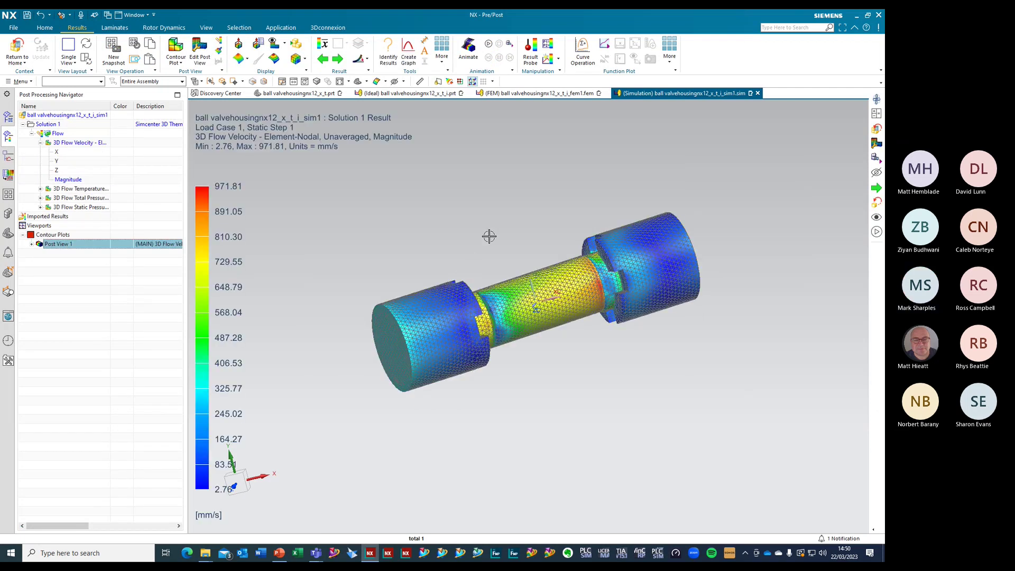
# Set the velocity contour plot's edge display to Feature to hide the mesh lines
pyautogui.click(306, 60)
pyautogui.click(306, 61)
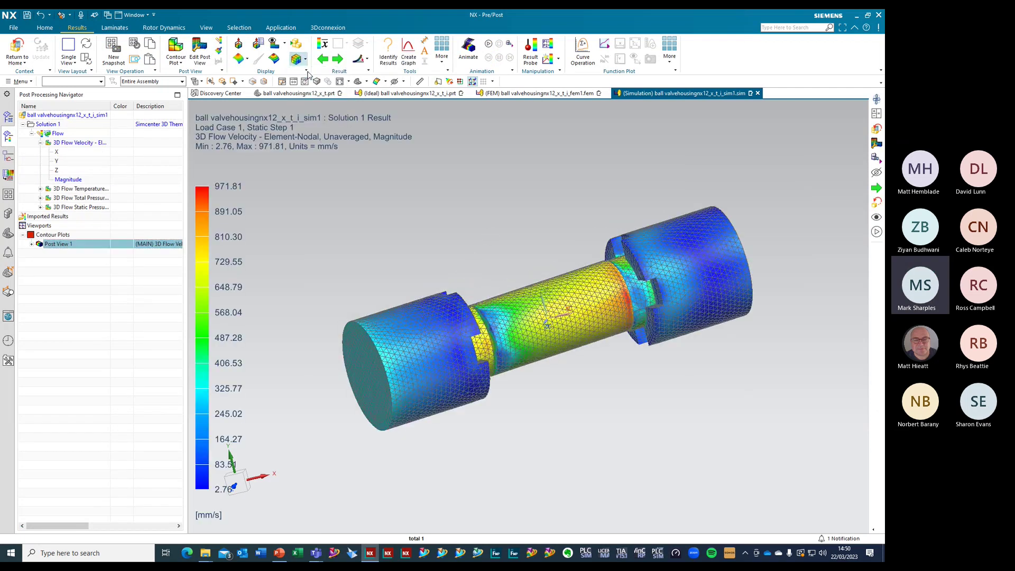
pyautogui.click(306, 61)
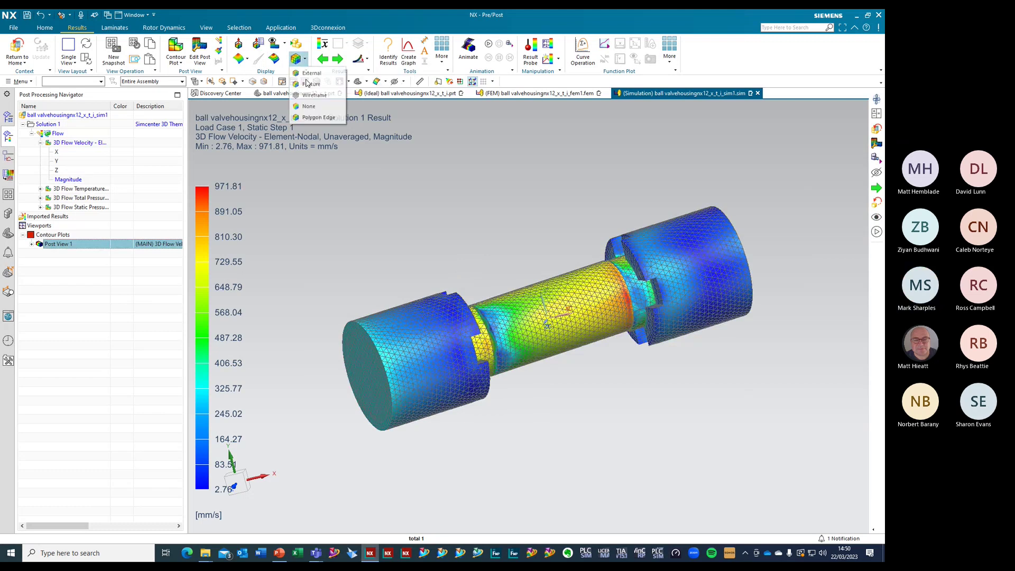
pyautogui.click(308, 89)
pyautogui.moveTo(561, 243); pyautogui.dragTo(580, 217, button='middle')
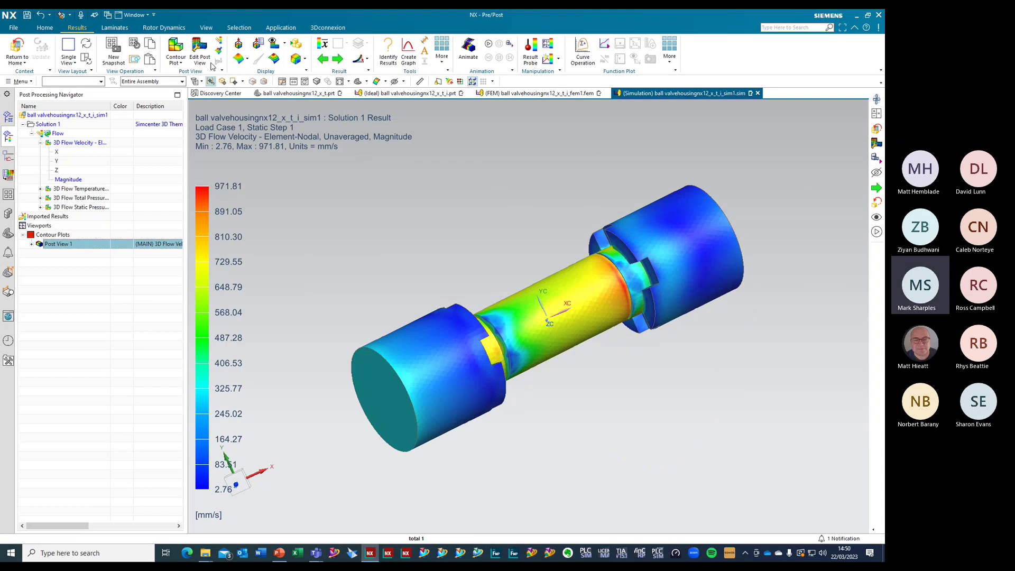
# Edit the velocity post view and set its result units to m/s
pyautogui.click(199, 50)
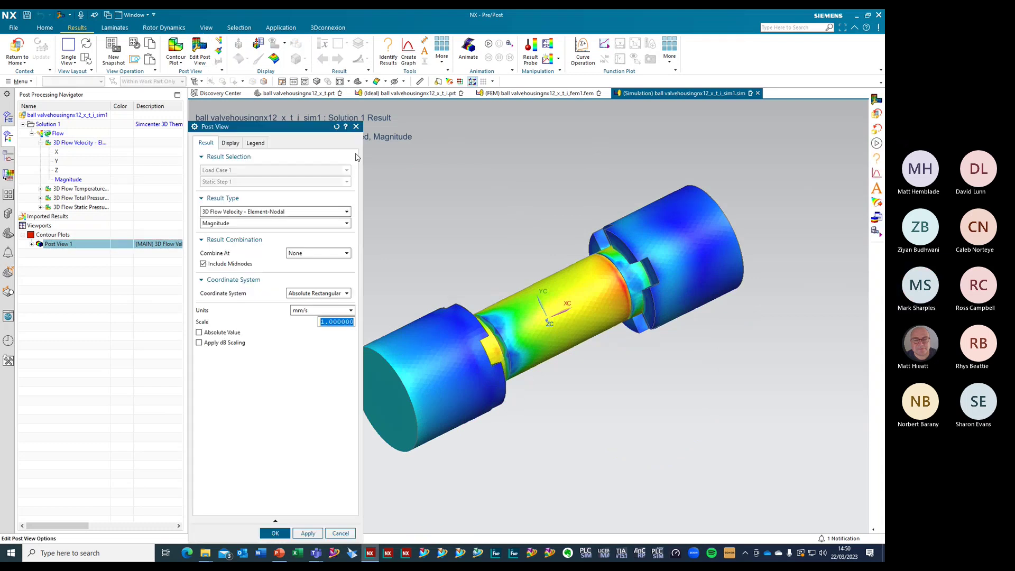
pyautogui.click(314, 311)
pyautogui.click(304, 320)
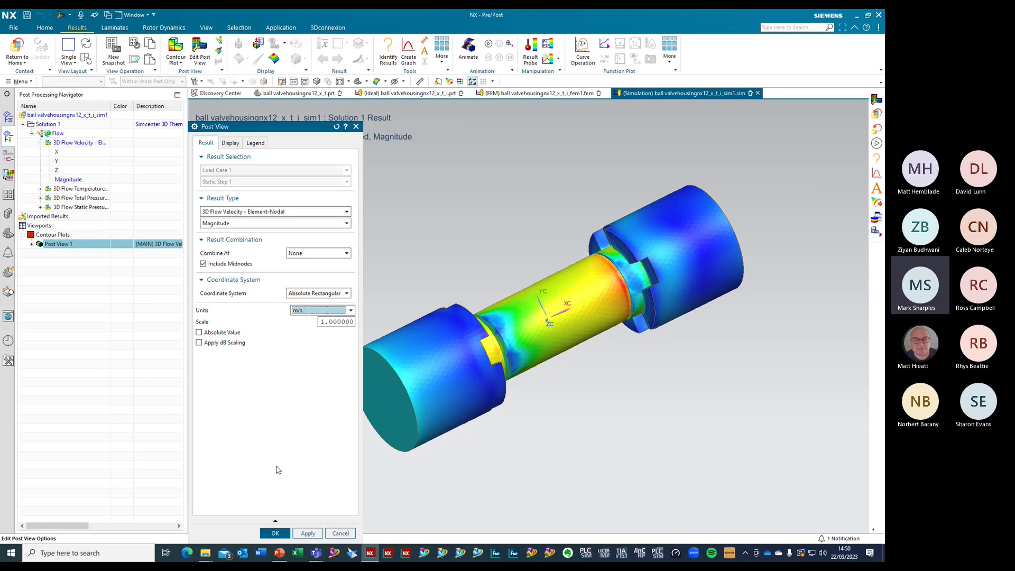
pyautogui.click(275, 532)
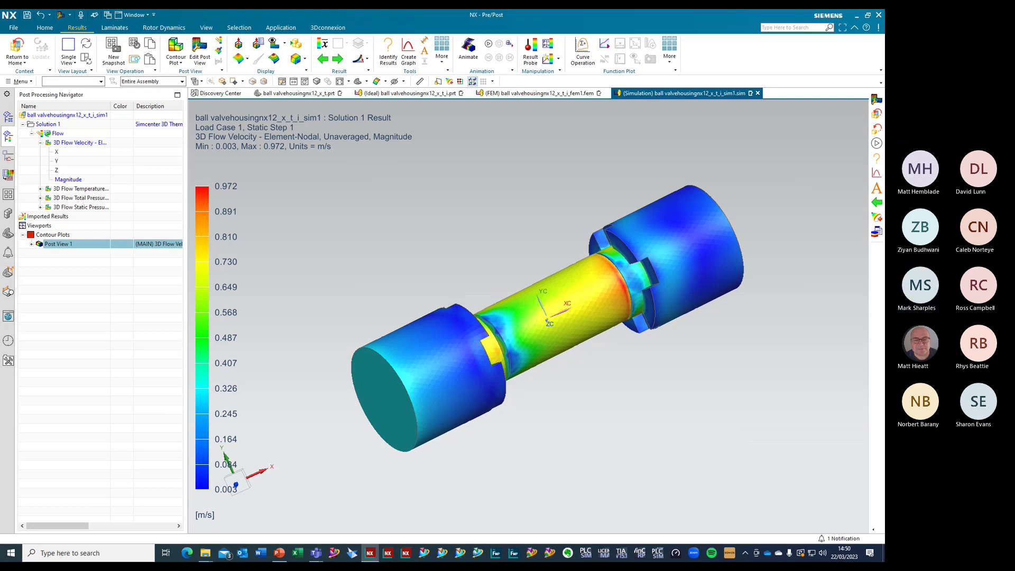
# Switch to PowerPoint, read the Step 7 – Post Process slide, and return to NX
pyautogui.hotkey('alt', 'Tab')
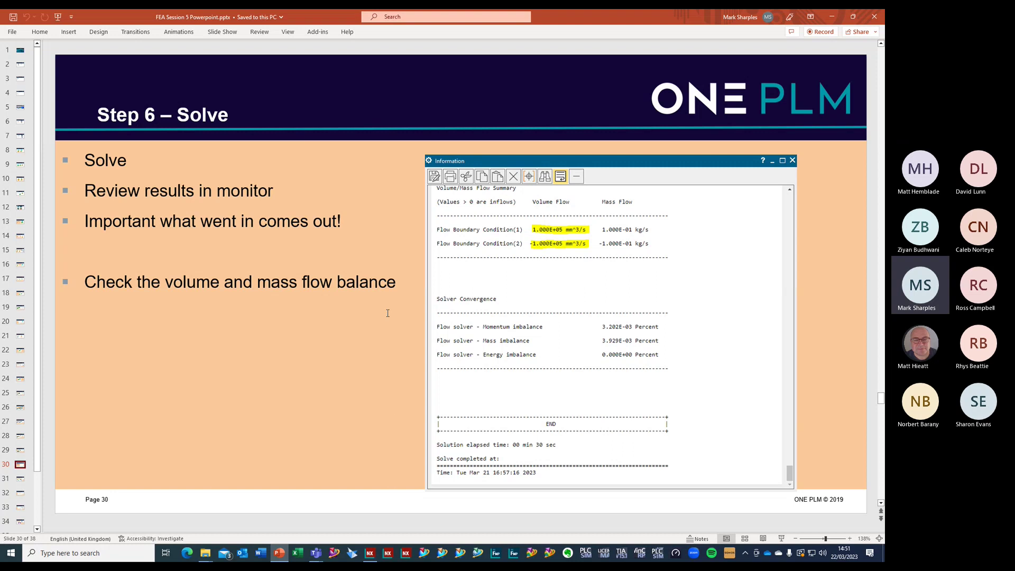
pyautogui.click(23, 480)
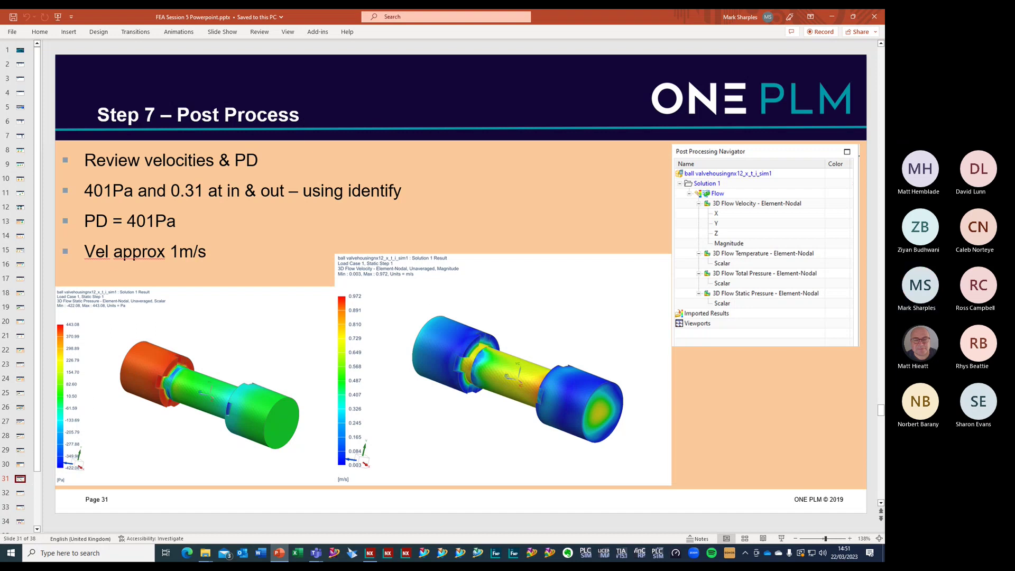
pyautogui.hotkey('alt', 'Tab')
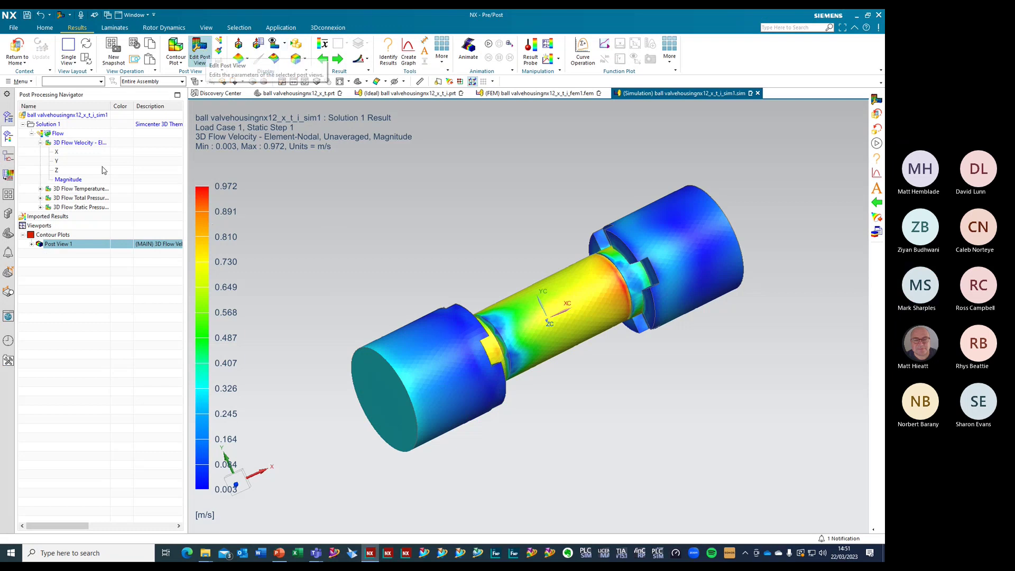
# Plot the 3D Flow Static Pressure Scalar result and set its units to Pa
pyautogui.click(40, 207)
pyautogui.doubleClick(70, 218)
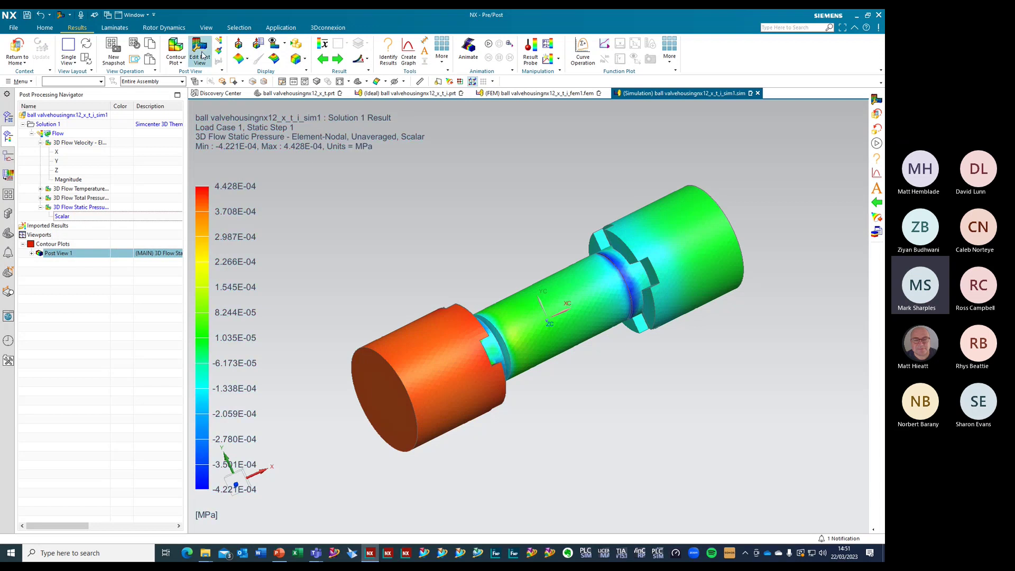
pyautogui.click(203, 56)
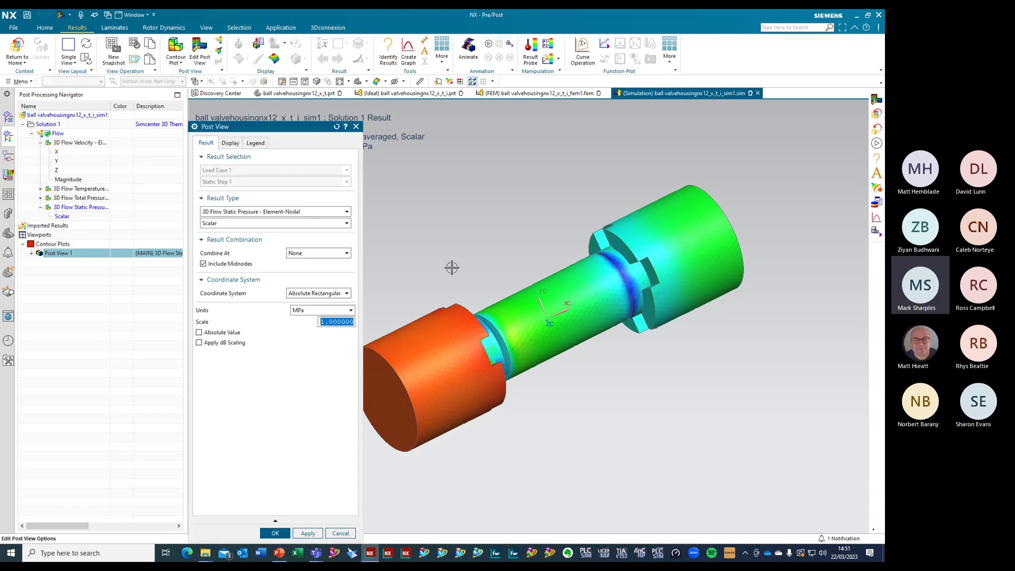
pyautogui.click(323, 310)
pyautogui.click(317, 327)
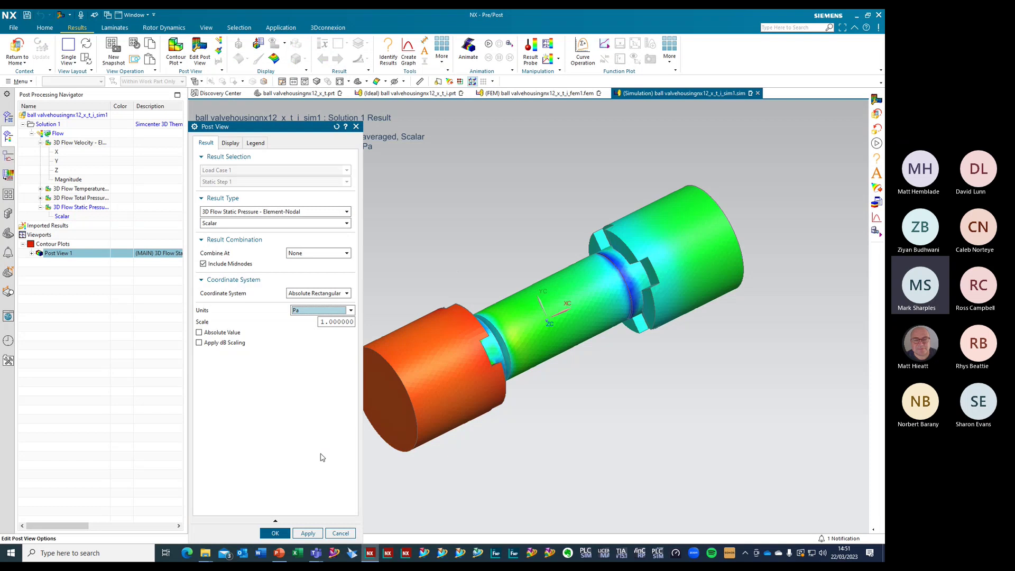
pyautogui.click(275, 532)
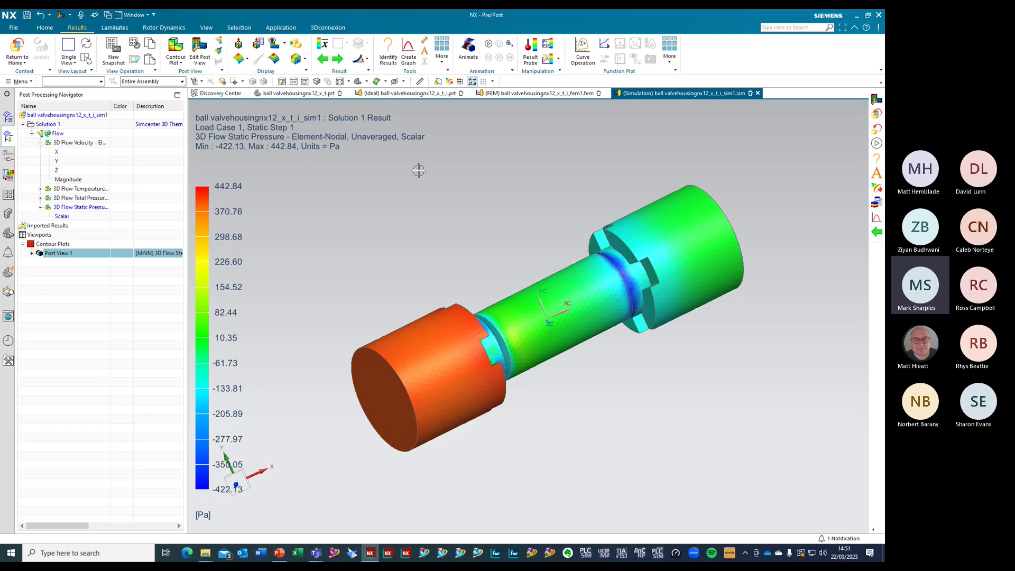
# Identify the static pressure values on the water volume's inlet end face using the Feature Face pick method
pyautogui.click(390, 52)
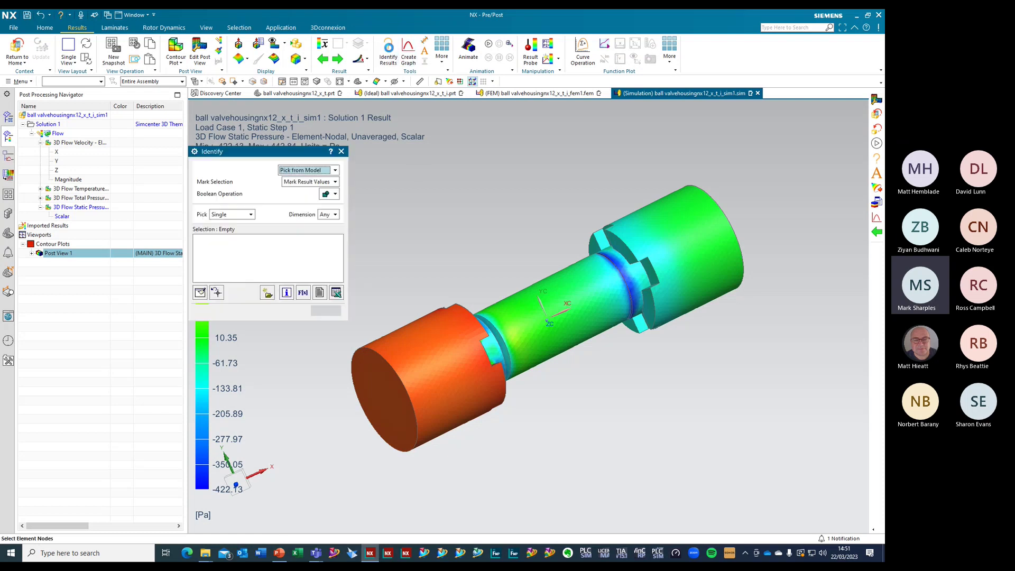
pyautogui.click(238, 213)
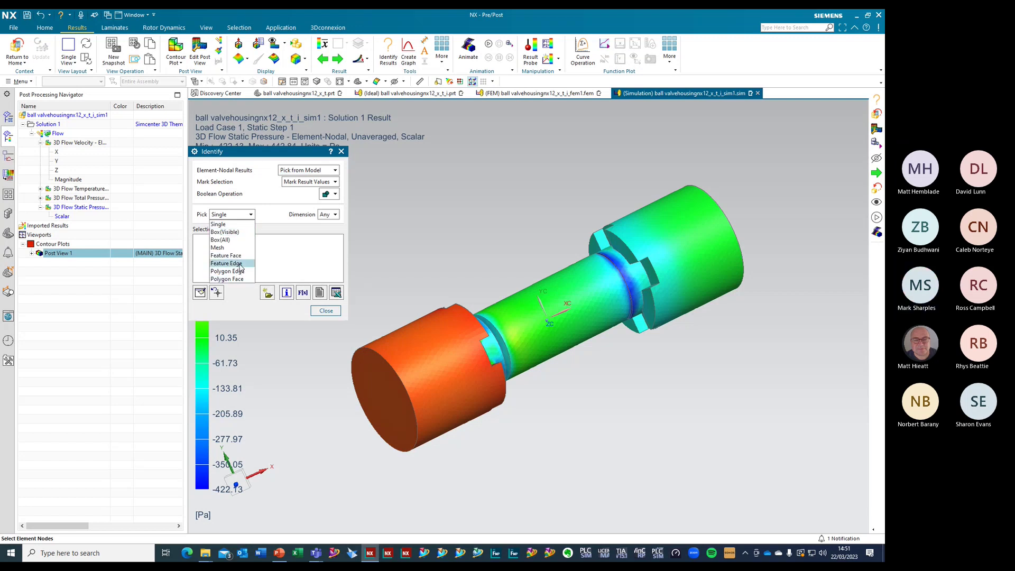
pyautogui.click(240, 256)
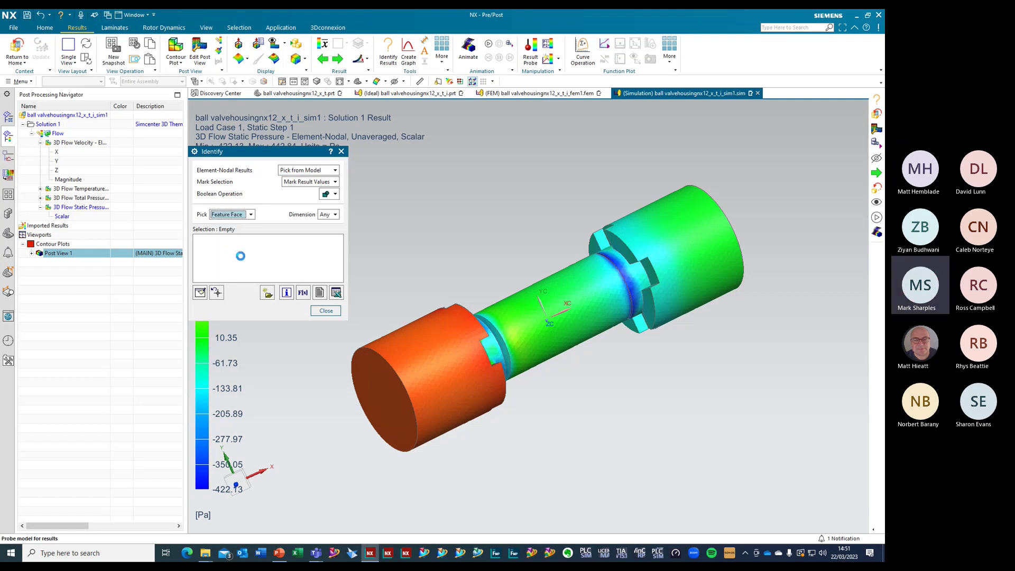
pyautogui.click(385, 395)
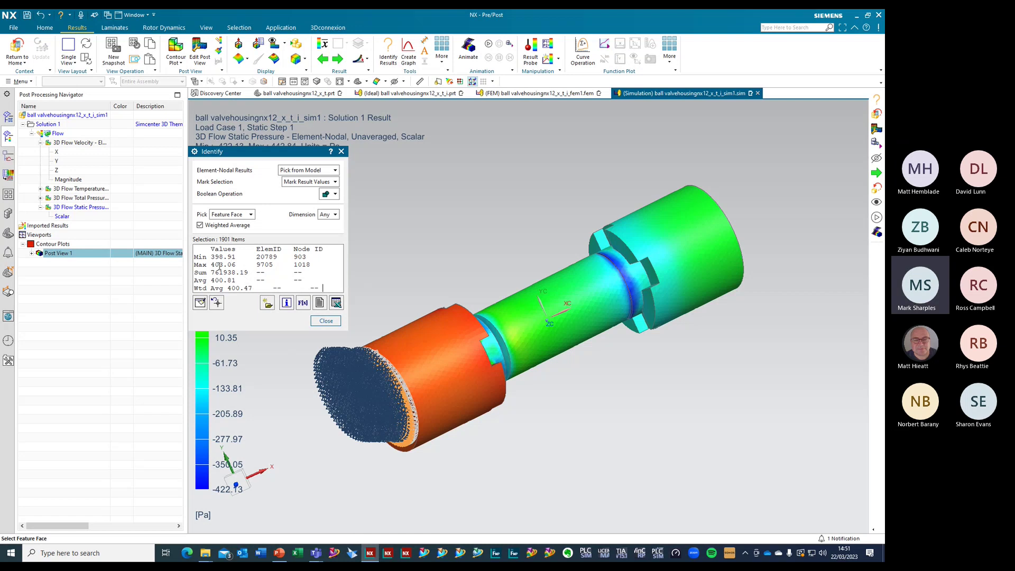
pyautogui.moveTo(237, 280); pyautogui.dragTo(194, 280)
# Clear the identified selection, identify the static pressure values on the outlet end face, and close Identify
pyautogui.click(216, 303)
pyautogui.moveTo(695, 393); pyautogui.dragTo(697, 338, button='middle')
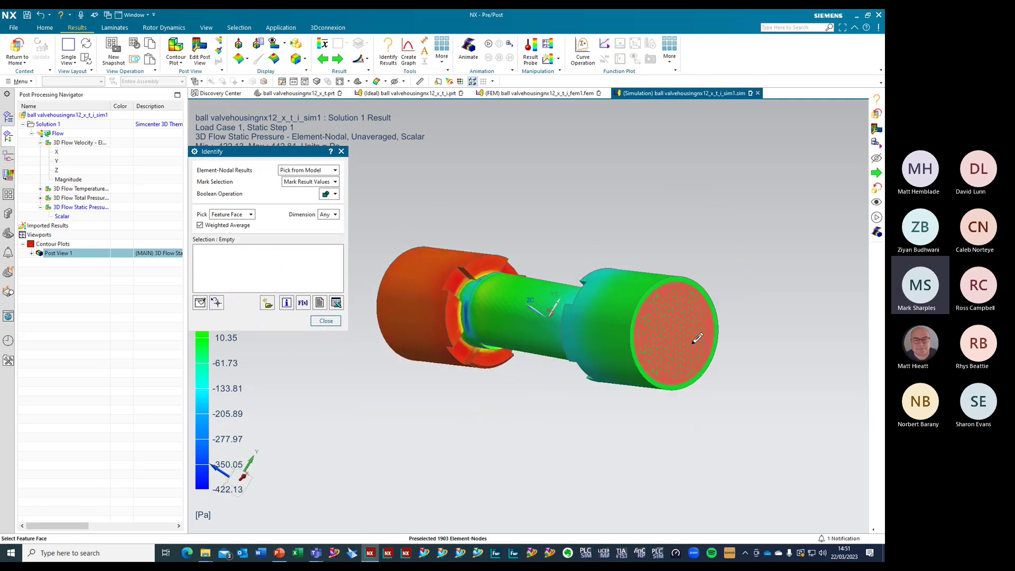
pyautogui.click(697, 339)
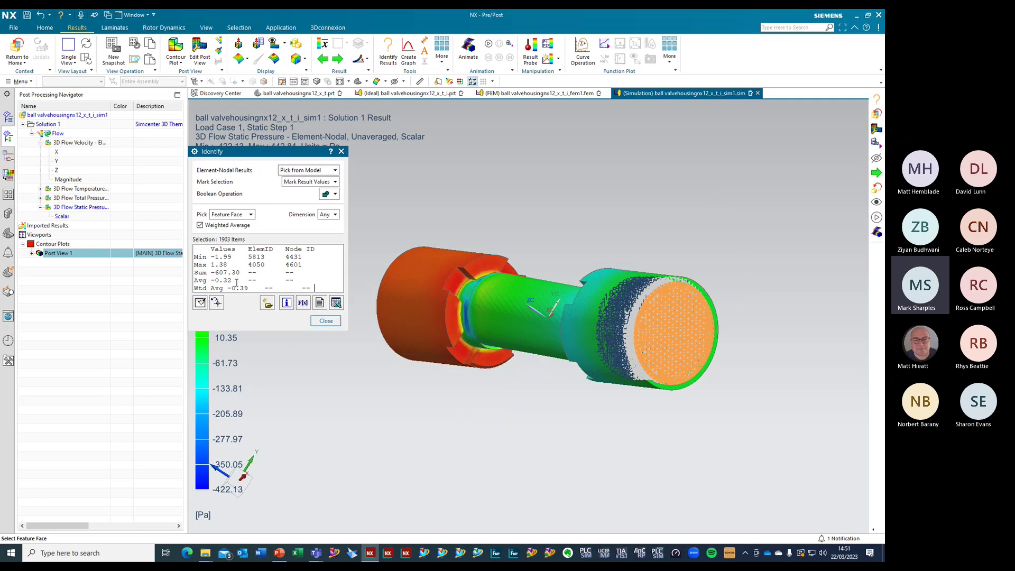
pyautogui.click(326, 321)
# Annotate a single node on the inlet end face with its result and entity ID, placing the label beside the model
pyautogui.moveTo(467, 431); pyautogui.dragTo(567, 411, button='middle')
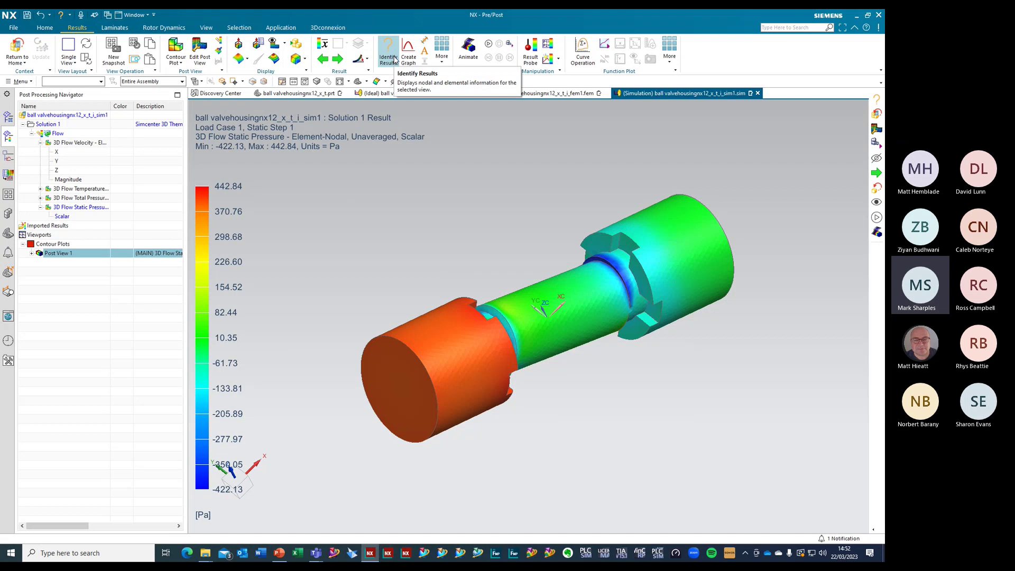
pyautogui.click(425, 51)
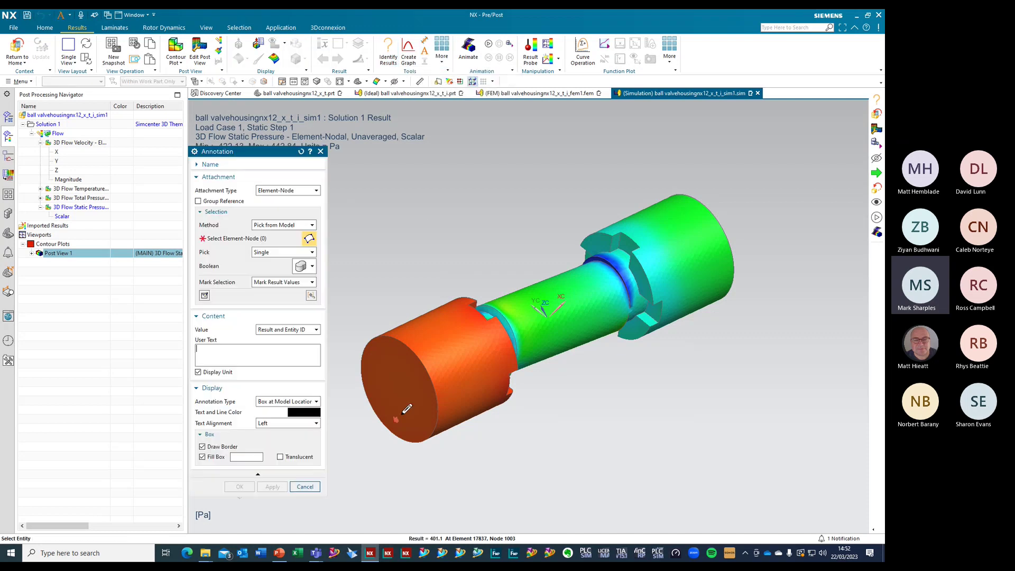
pyautogui.click(393, 384)
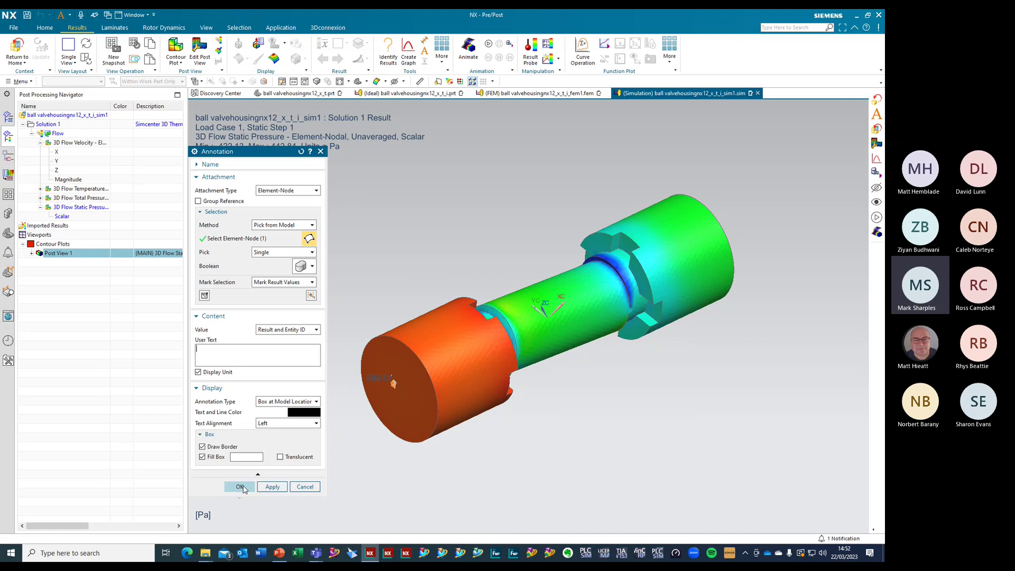
pyautogui.click(241, 487)
pyautogui.moveTo(449, 378)
pyautogui.mouseDown()
pyautogui.moveTo(339, 252)
pyautogui.moveTo(339, 306)
pyautogui.mouseUp()
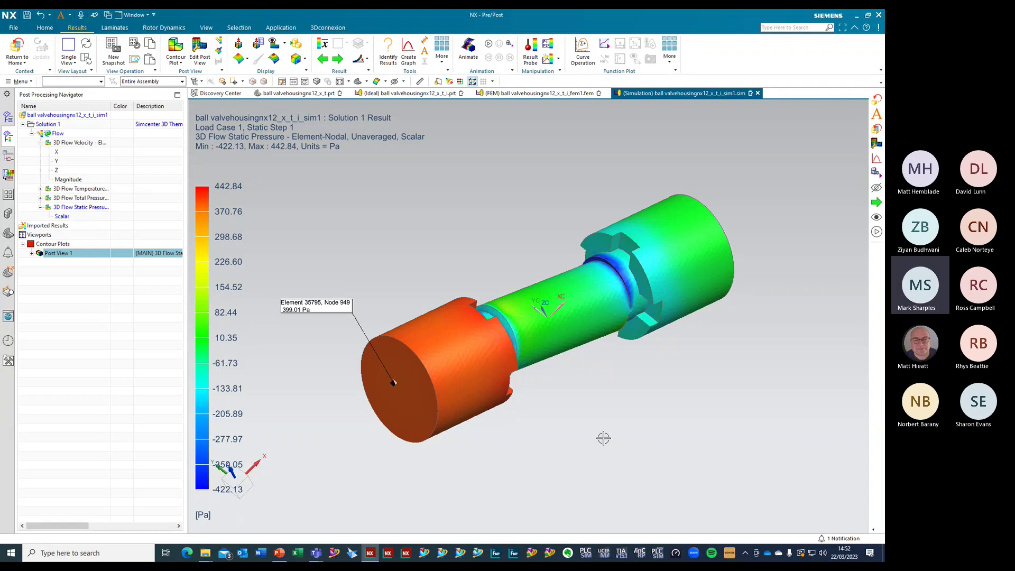
# Switch to PowerPoint, read the Step 7 – Post Process slide on streamlines, and return to NX
pyautogui.hotkey('alt', 'Tab')
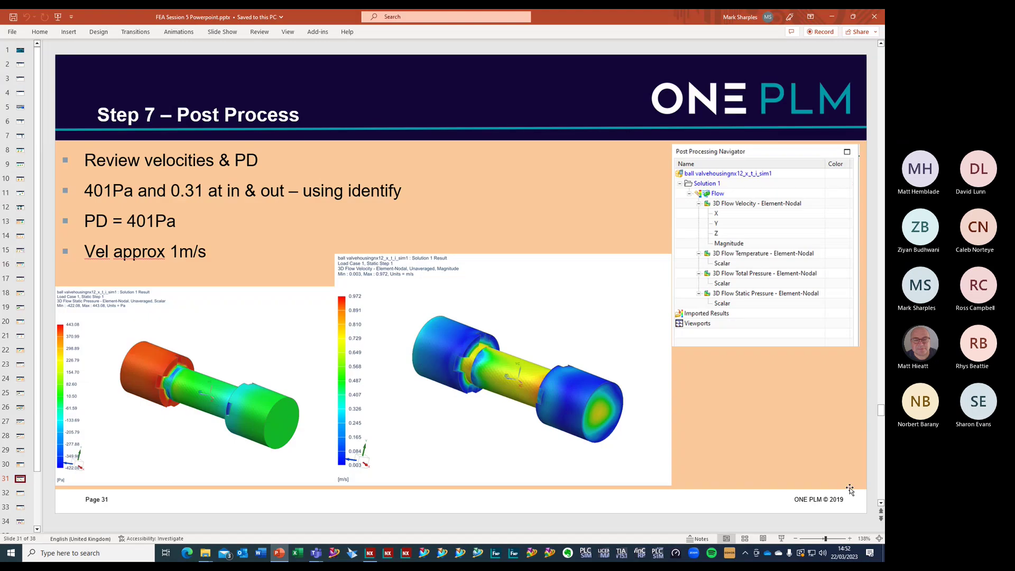
pyautogui.click(21, 493)
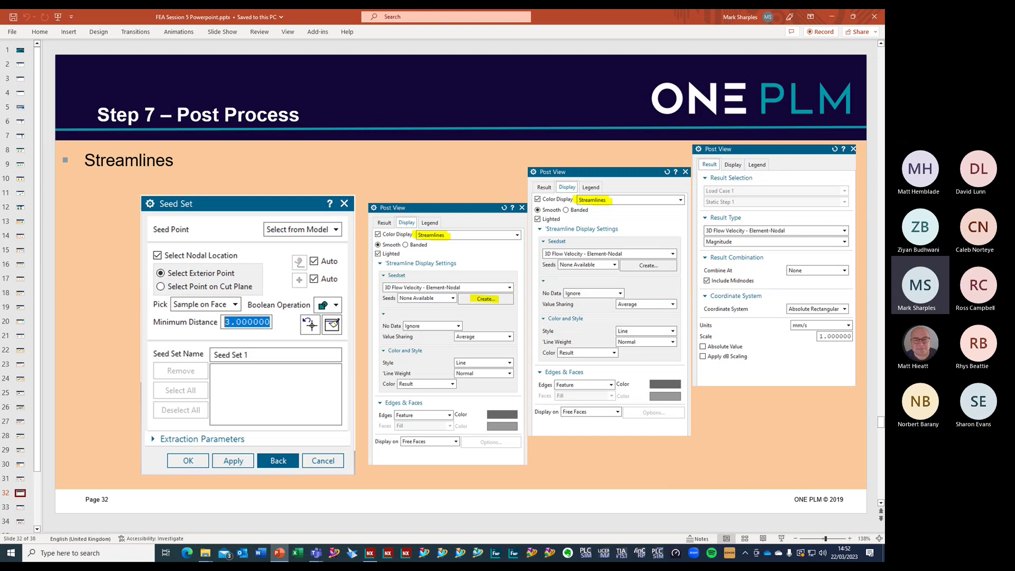
pyautogui.click(370, 552)
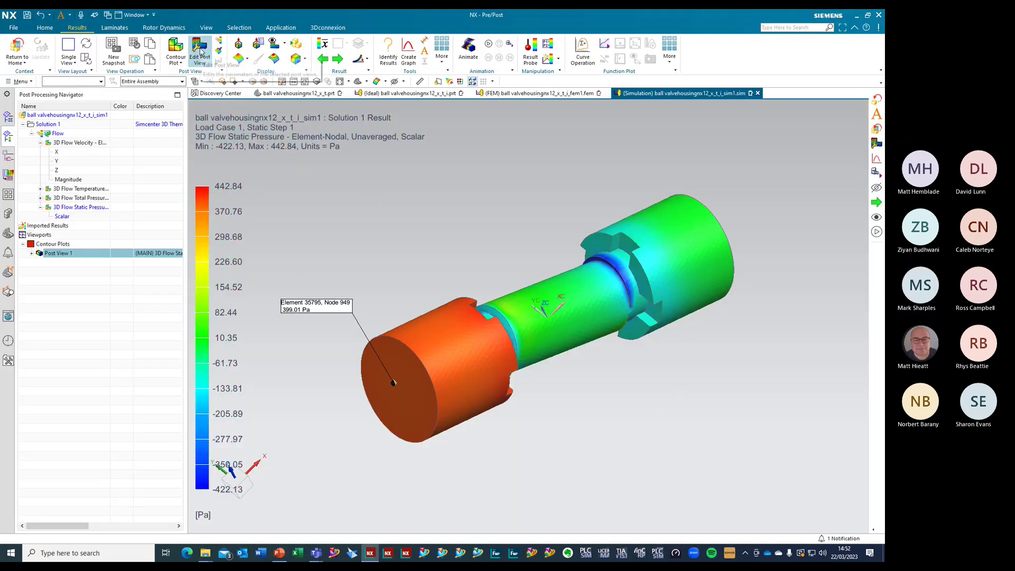
# Change the post view's result type to 3D Flow Velocity - Element-Nodal, Magnitude
pyautogui.click(199, 52)
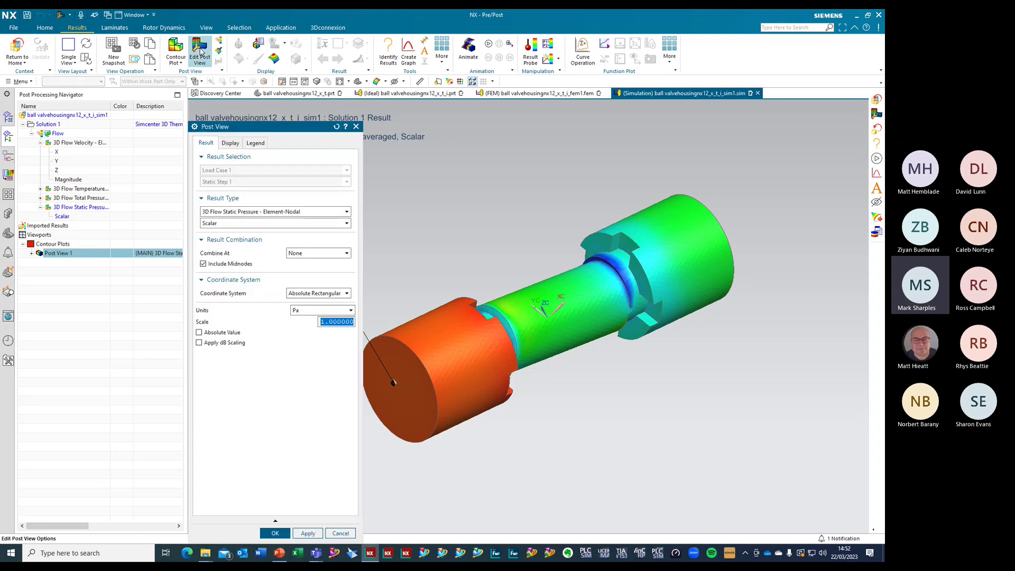
pyautogui.click(230, 143)
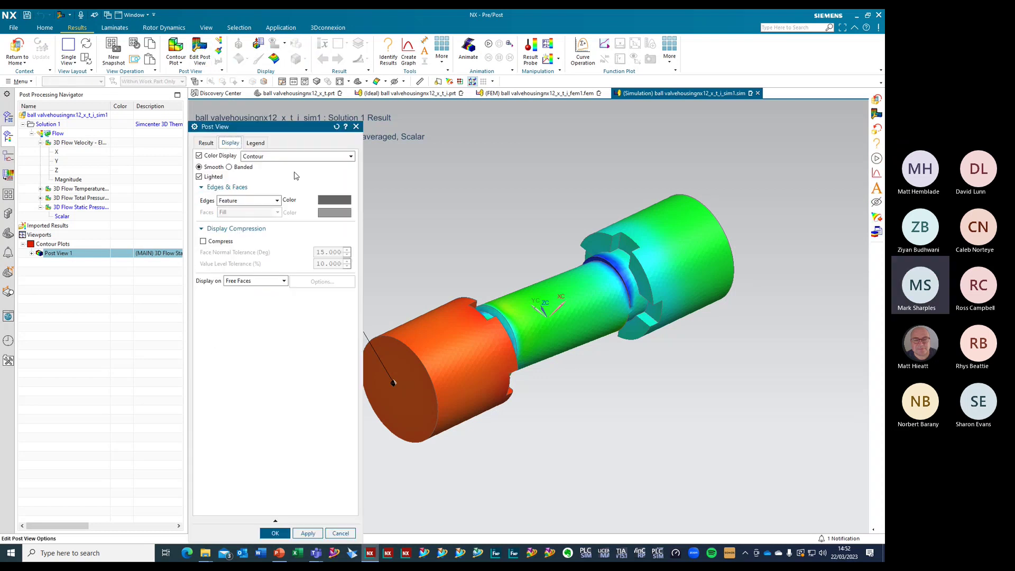
pyautogui.click(289, 158)
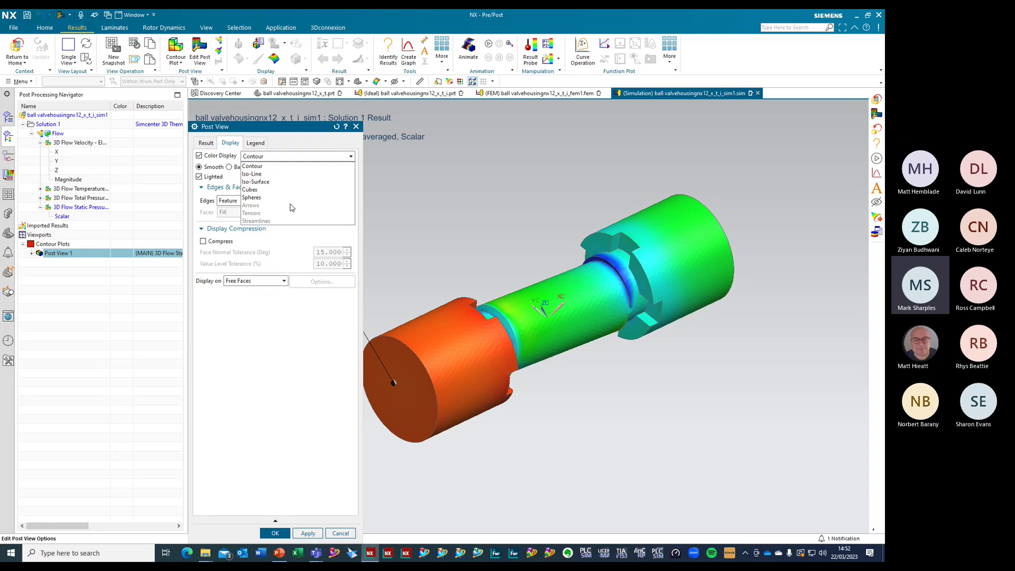
pyautogui.click(207, 140)
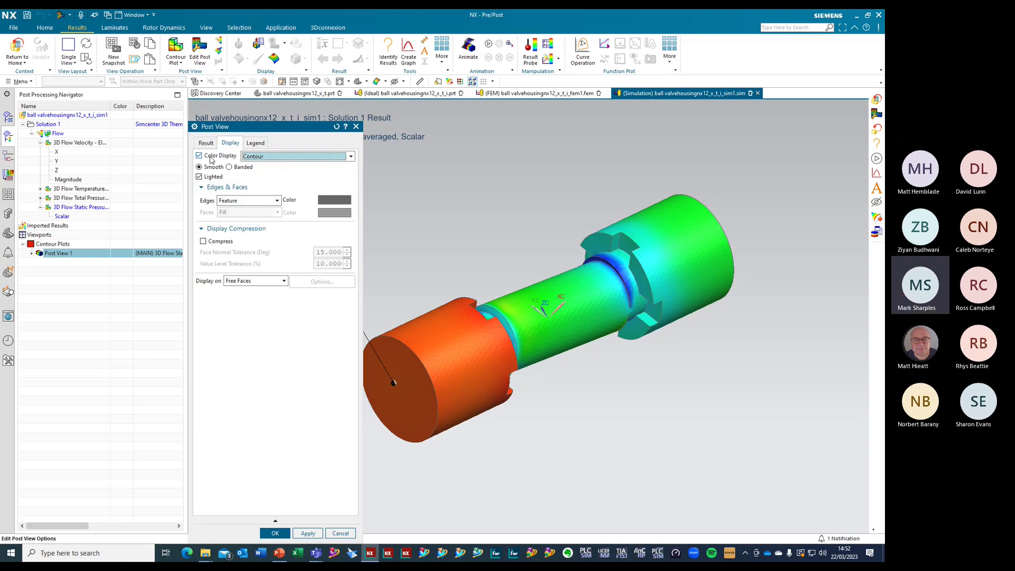
pyautogui.click(206, 143)
pyautogui.click(268, 212)
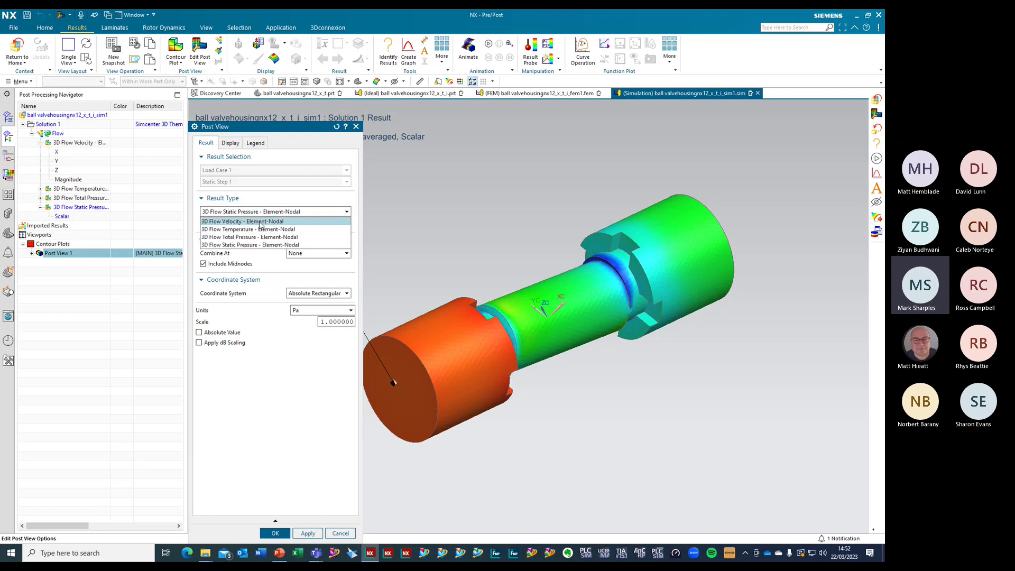
pyautogui.click(260, 222)
pyautogui.click(308, 533)
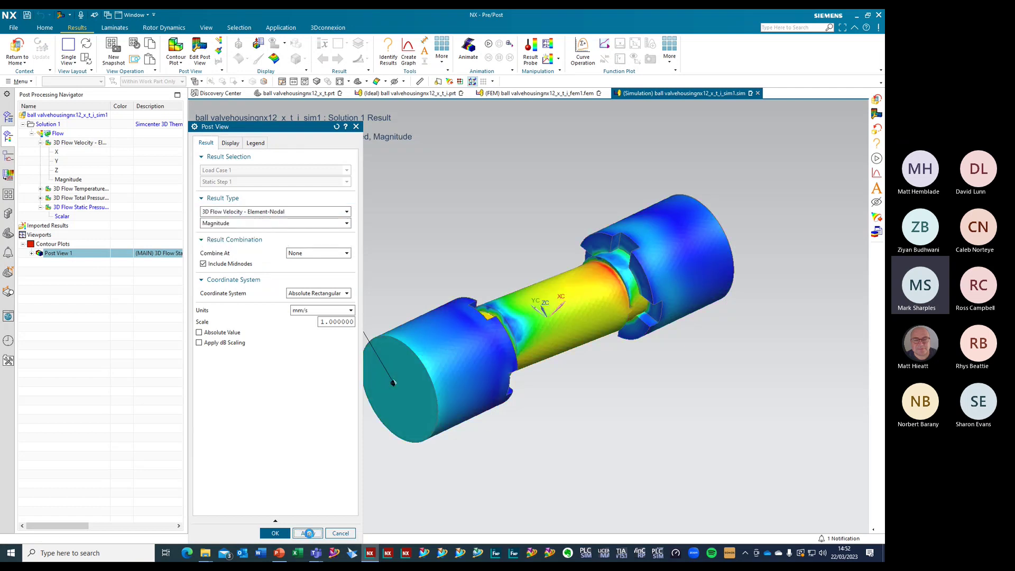
# Set the post view's colour display to Streamlines and start creating a seed set for the 3D Flow Velocity result
pyautogui.click(231, 143)
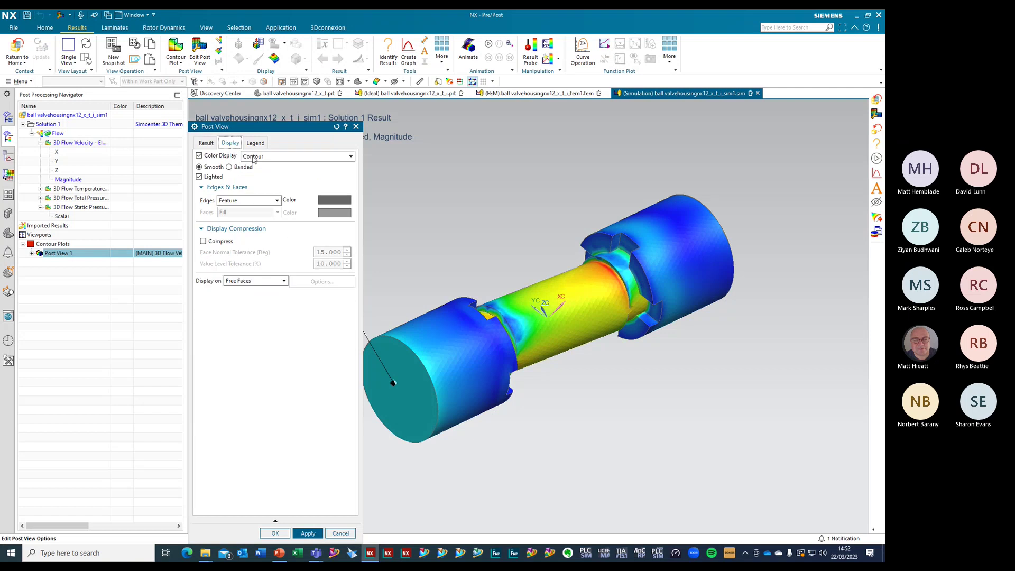
pyautogui.click(266, 158)
pyautogui.click(265, 221)
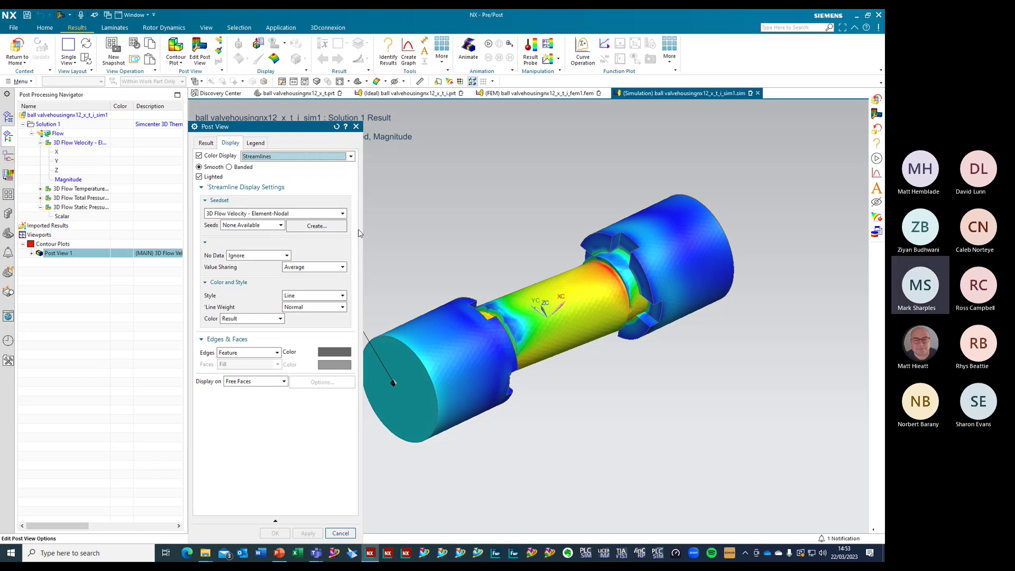
pyautogui.click(325, 227)
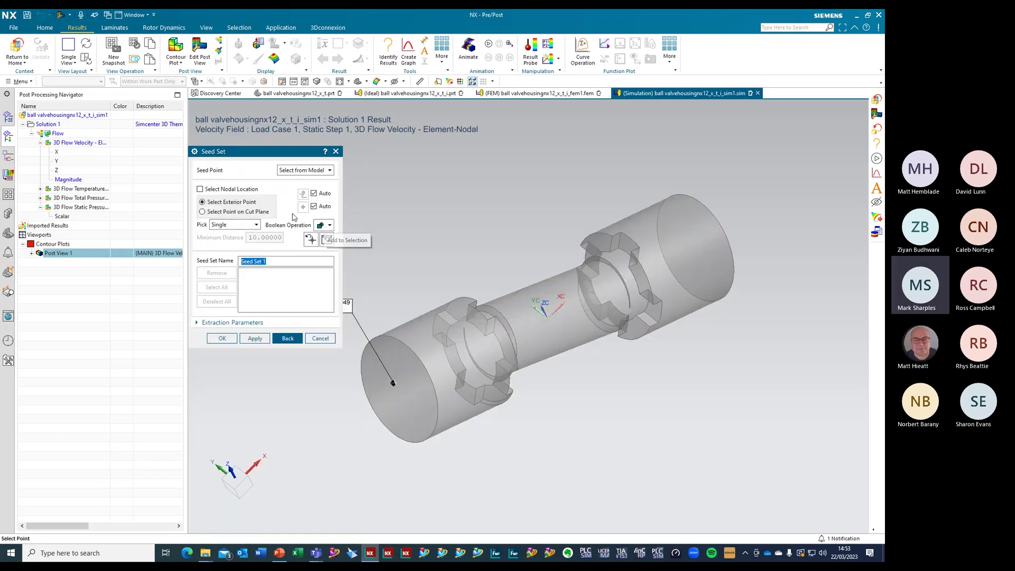
# Configure the seed set for nodal locations on a cut plane, using Sample on Face with a minimum distance of 3
pyautogui.click(201, 189)
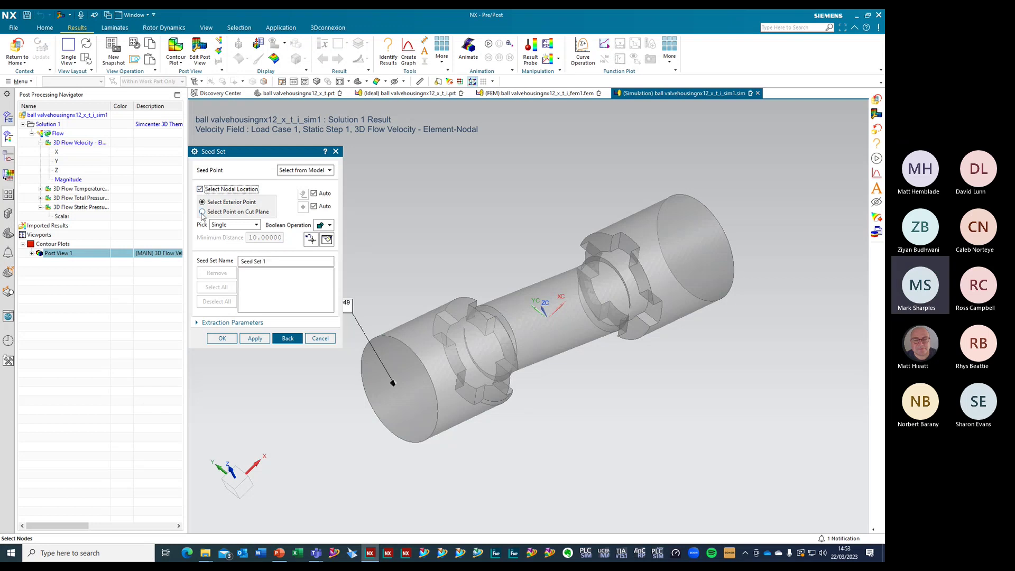
pyautogui.click(202, 212)
pyautogui.click(254, 227)
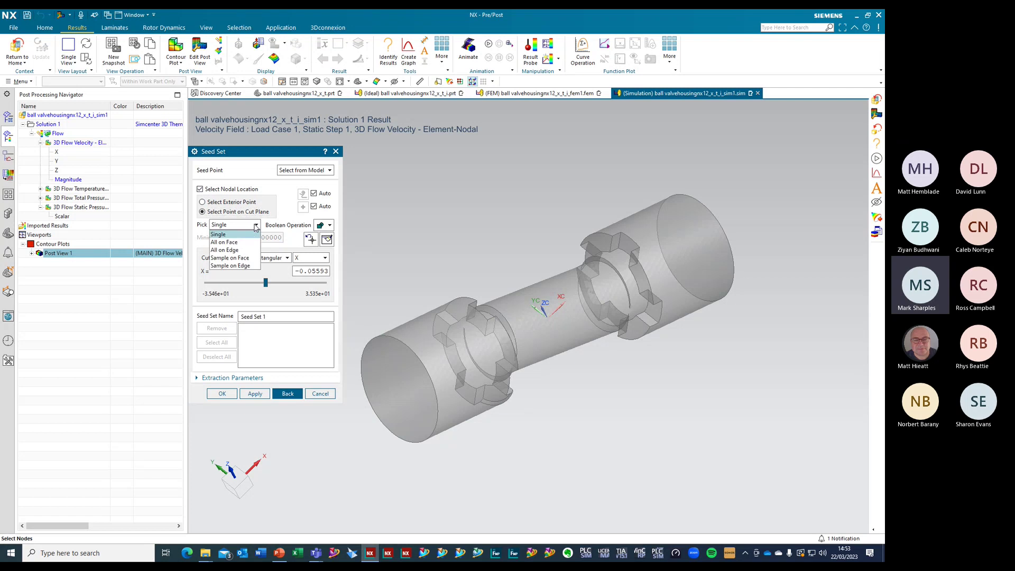
pyautogui.click(246, 259)
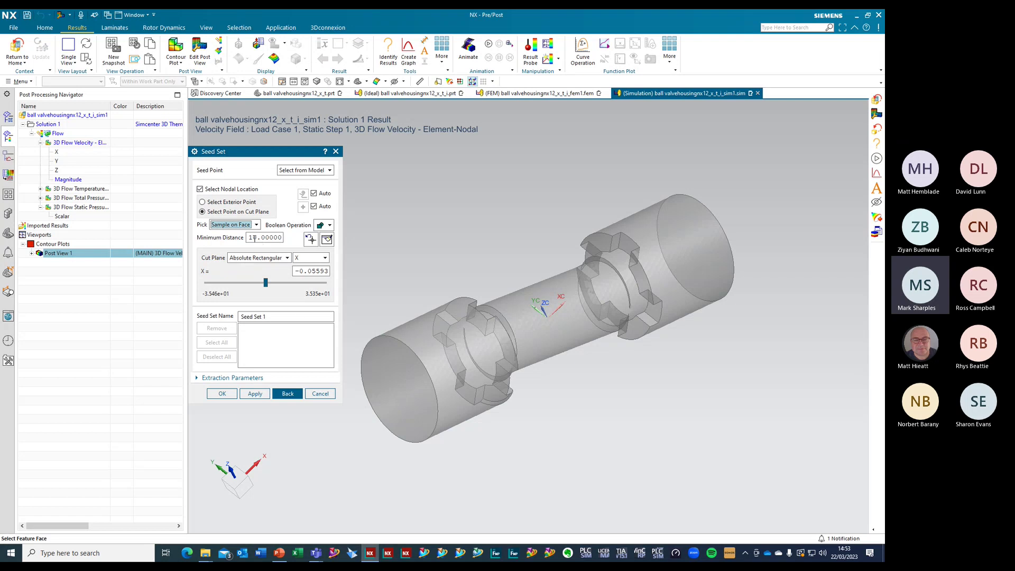
pyautogui.moveTo(256, 239); pyautogui.dragTo(246, 239)
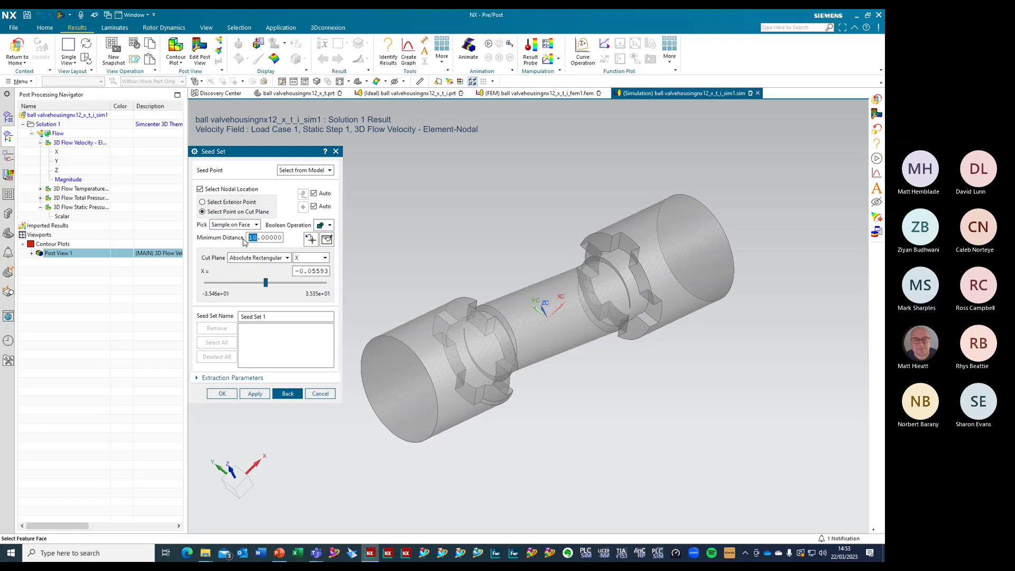
pyautogui.write('3')
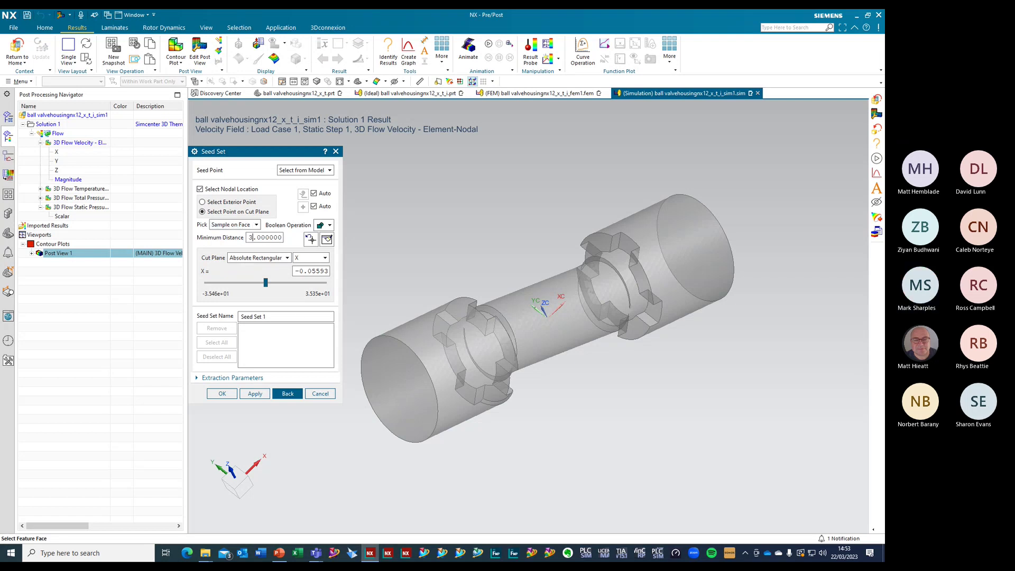
pyautogui.click(326, 174)
pyautogui.click(322, 184)
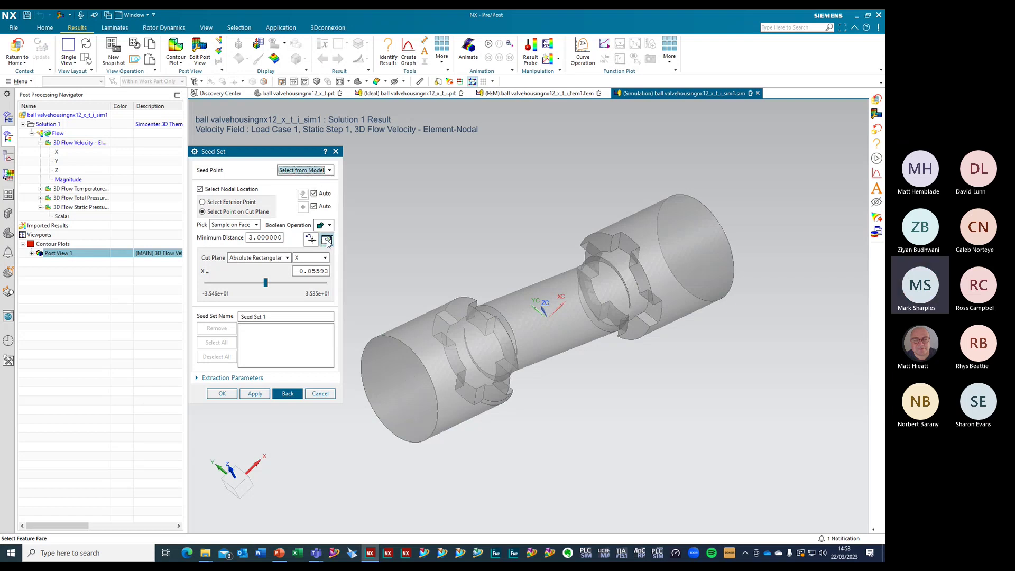
# Try the All on Face pick method, switch seeding to exterior points, and set the pick method to Sample on Face
pyautogui.click(236, 226)
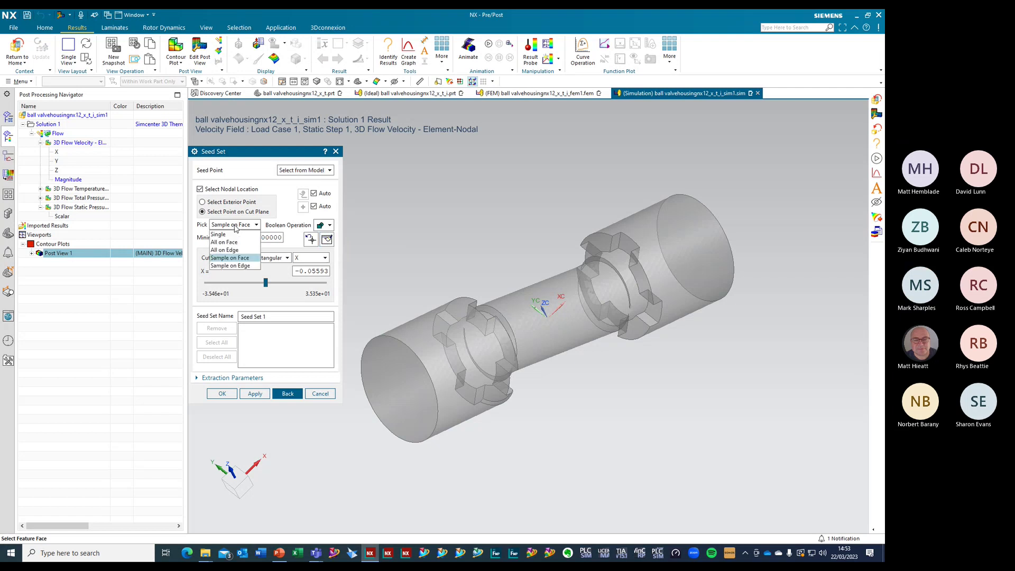
pyautogui.click(224, 242)
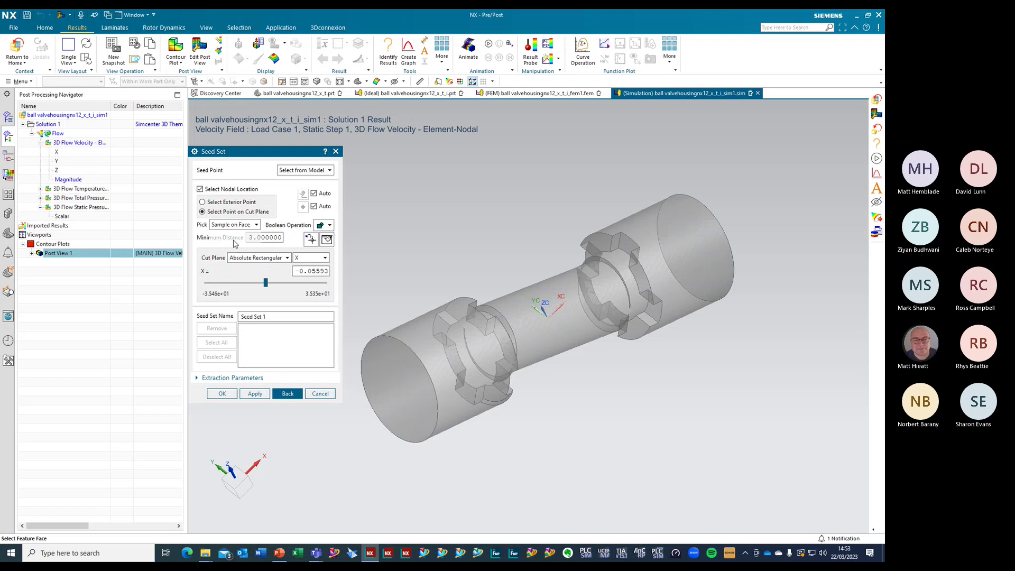
pyautogui.click(257, 225)
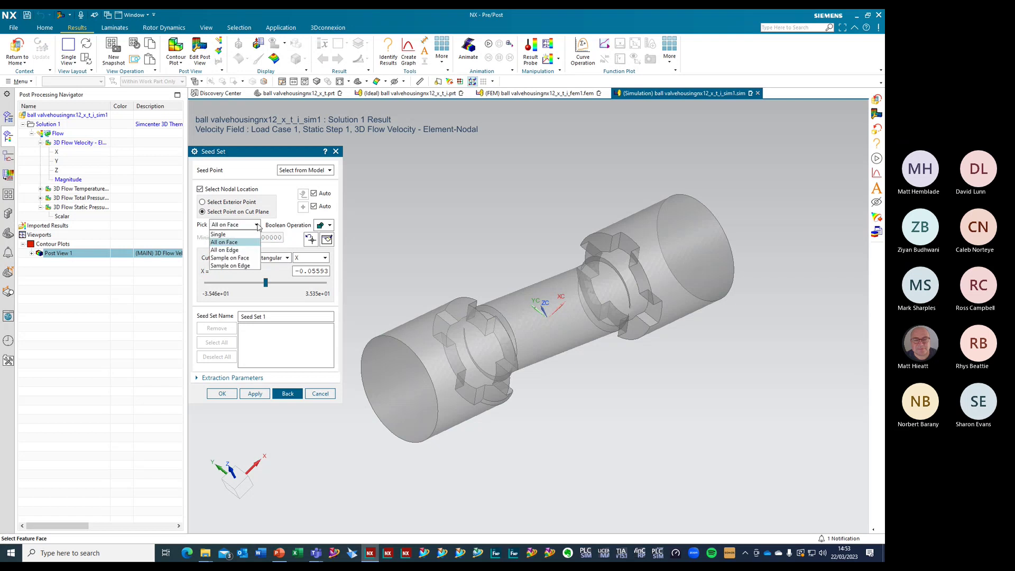
pyautogui.click(203, 204)
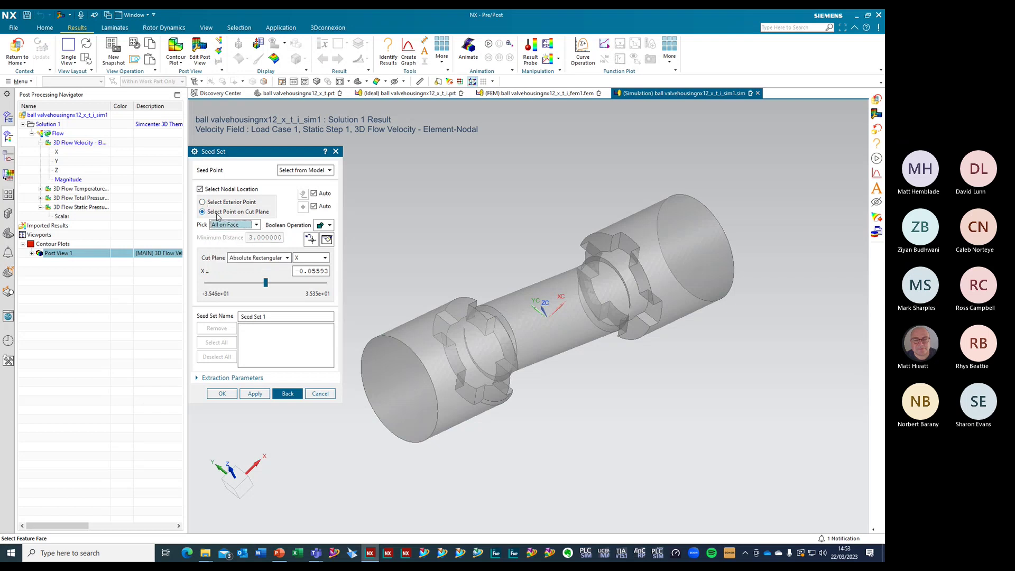
pyautogui.click(202, 202)
pyautogui.click(230, 226)
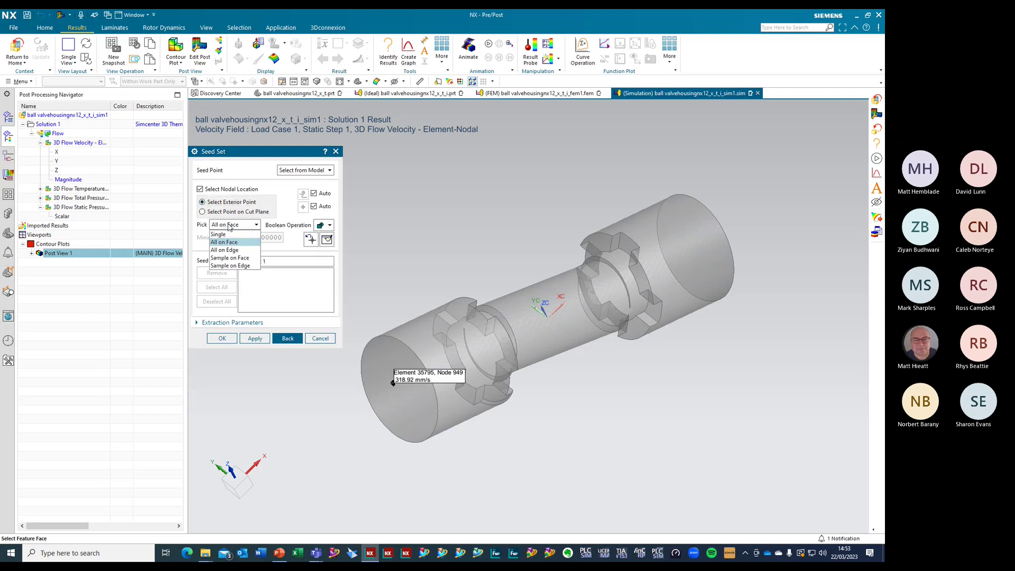
pyautogui.click(230, 258)
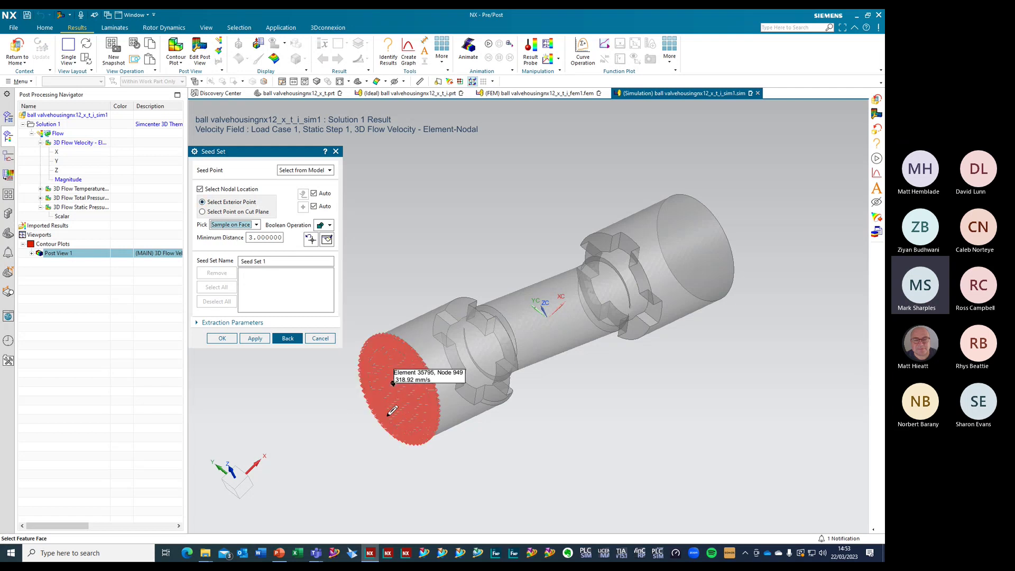
# Set the minimum distance to 10, sample seed points on the inlet end face, and inspect the streamlines through the valve
pyautogui.doubleClick(251, 237)
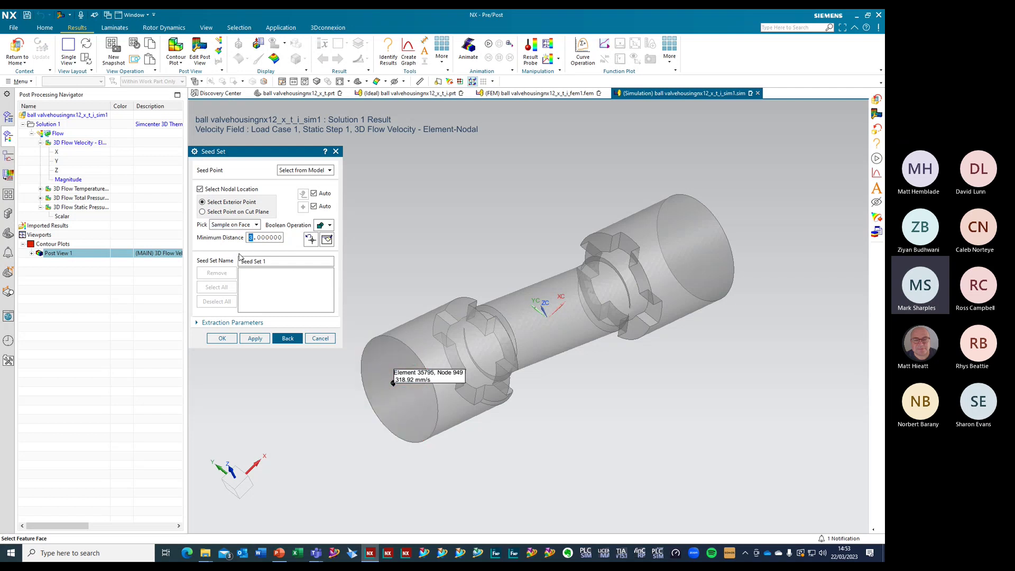
pyautogui.click(405, 399)
pyautogui.moveTo(617, 435); pyautogui.dragTo(642, 398, button='middle')
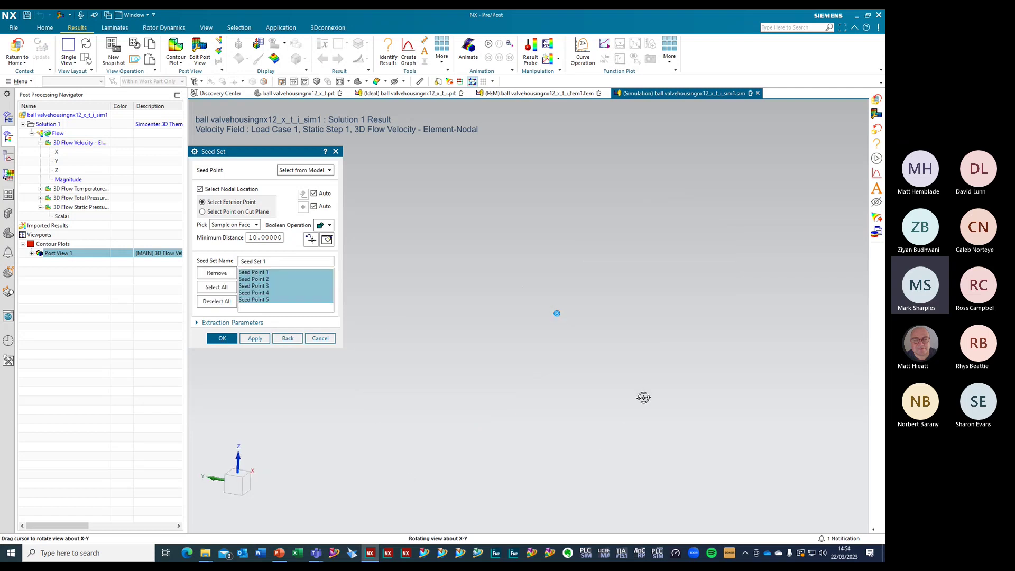
pyautogui.scroll(-6, 511, 349)
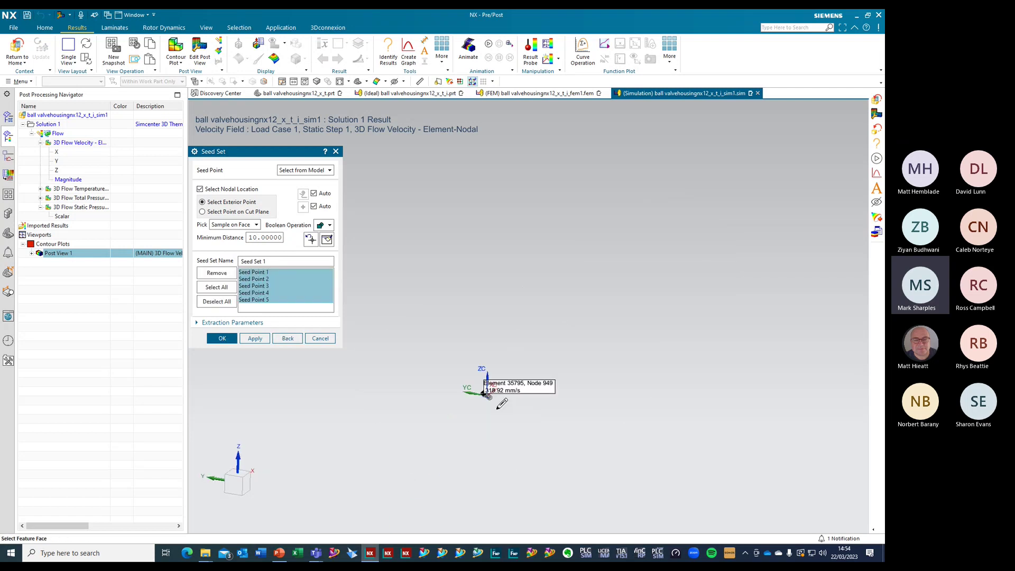
pyautogui.scroll(5, 496, 410)
pyautogui.scroll(5, 529, 413)
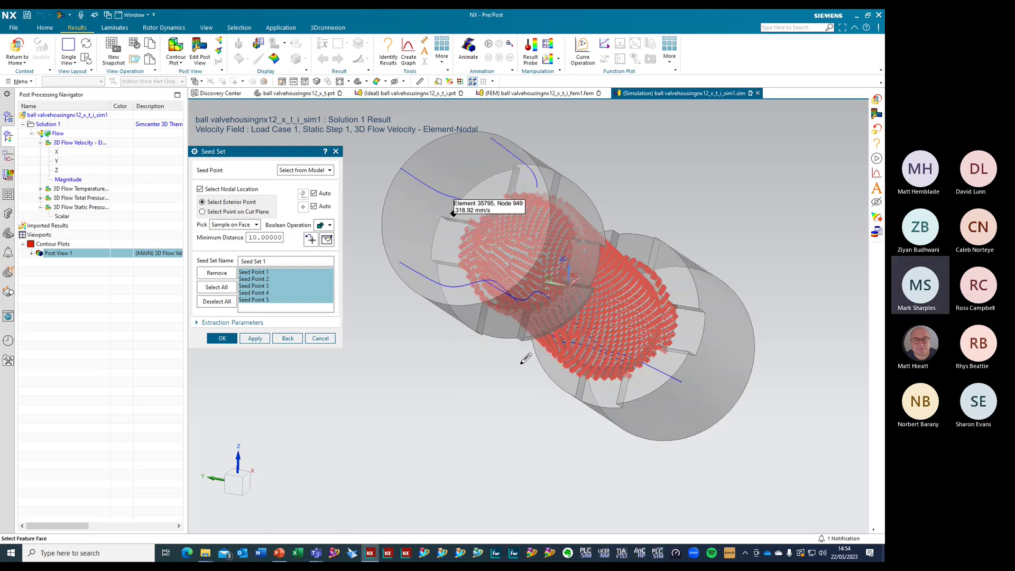
pyautogui.moveTo(483, 446)
pyautogui.mouseDown(button='middle')
pyautogui.moveTo(523, 424)
pyautogui.moveTo(465, 438)
pyautogui.moveTo(394, 428)
pyautogui.moveTo(500, 423)
pyautogui.moveTo(474, 435)
pyautogui.mouseUp(button='middle')
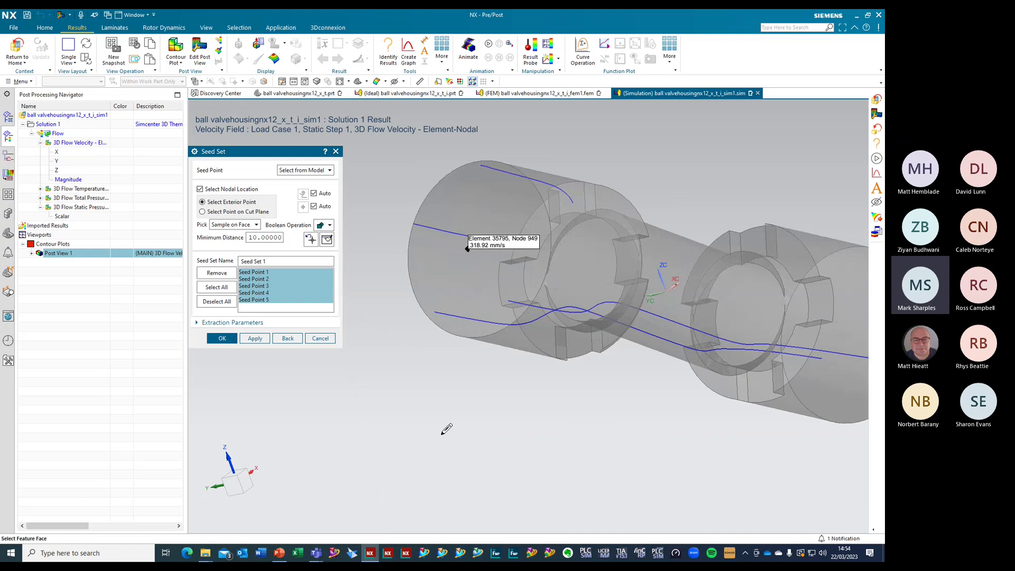
pyautogui.scroll(-4, 419, 408)
pyautogui.scroll(2, 437, 439)
pyautogui.scroll(1, 437, 439)
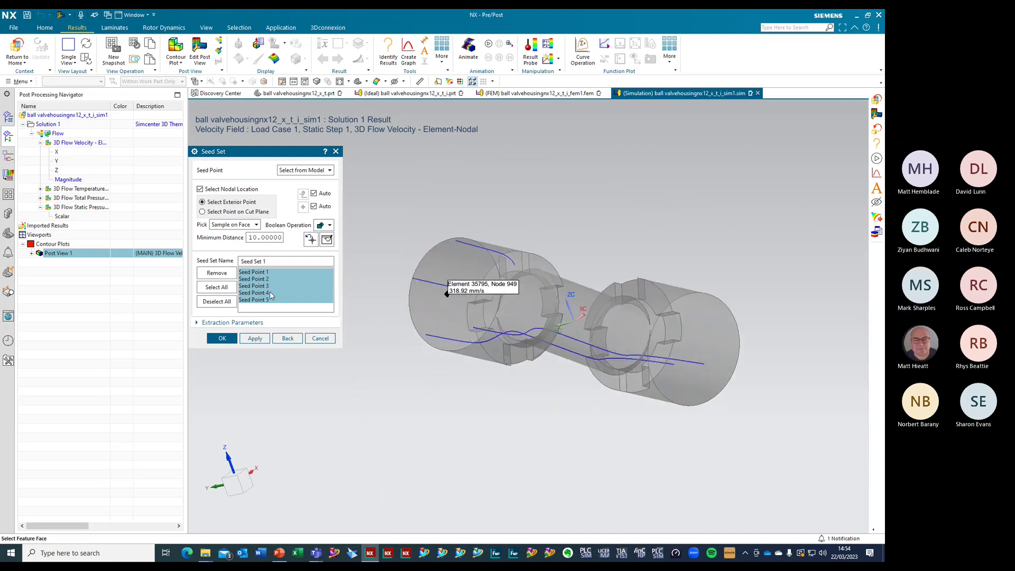
# Select all the seed points in Seed Set 1 and remove them
pyautogui.click(217, 302)
pyautogui.click(217, 287)
pyautogui.click(218, 276)
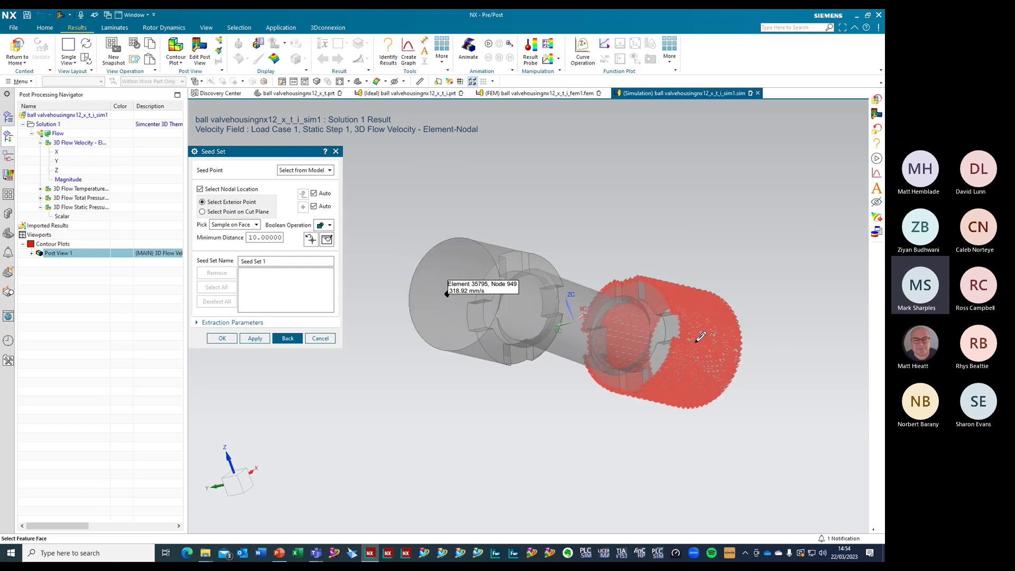
# Set the minimum distance to 2, sample seed points on the inlet end face, and accept Seed Set 1
pyautogui.click(254, 236)
pyautogui.press('BackSpace')
pyautogui.press('BackSpace')
pyautogui.write('2')
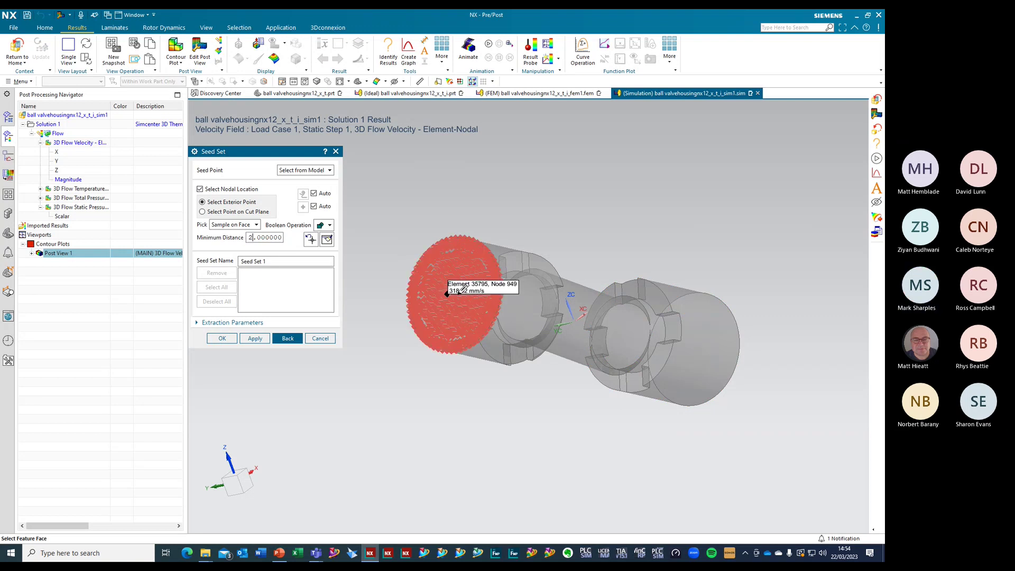
pyautogui.click(461, 291)
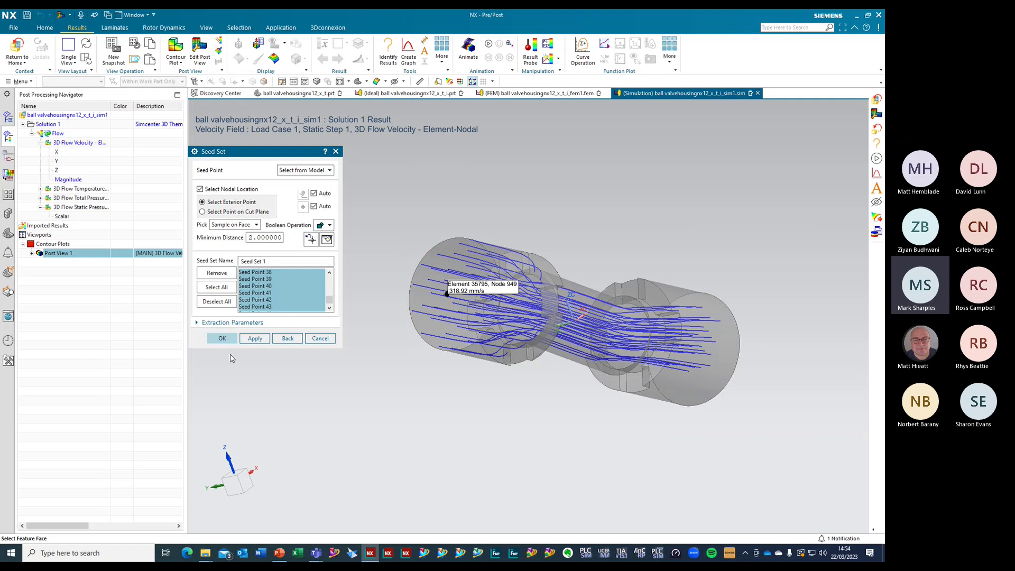
pyautogui.click(223, 339)
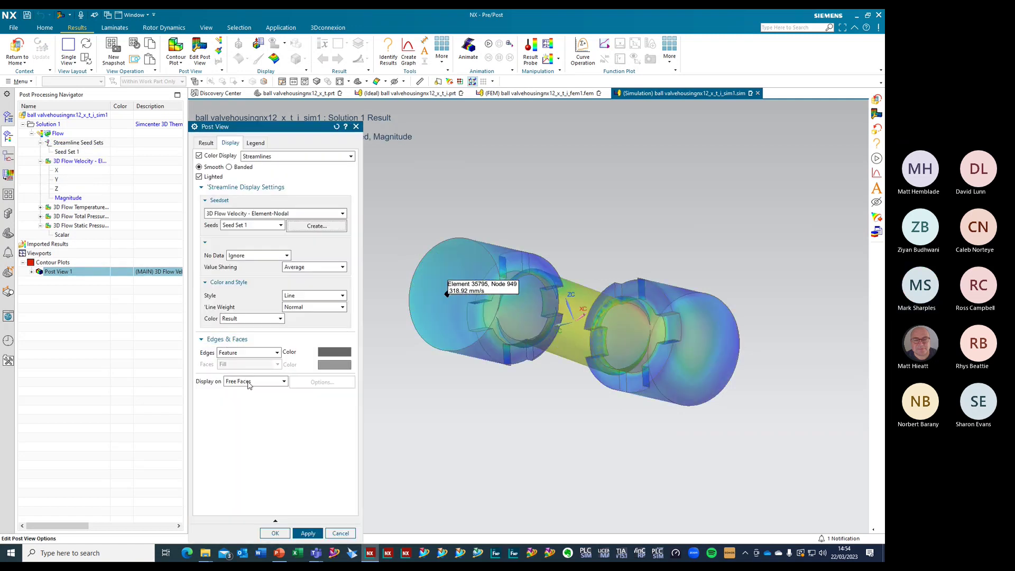
# Try the Tube streamline style, switch it to Bubbles, and apply the post view settings
pyautogui.click(313, 296)
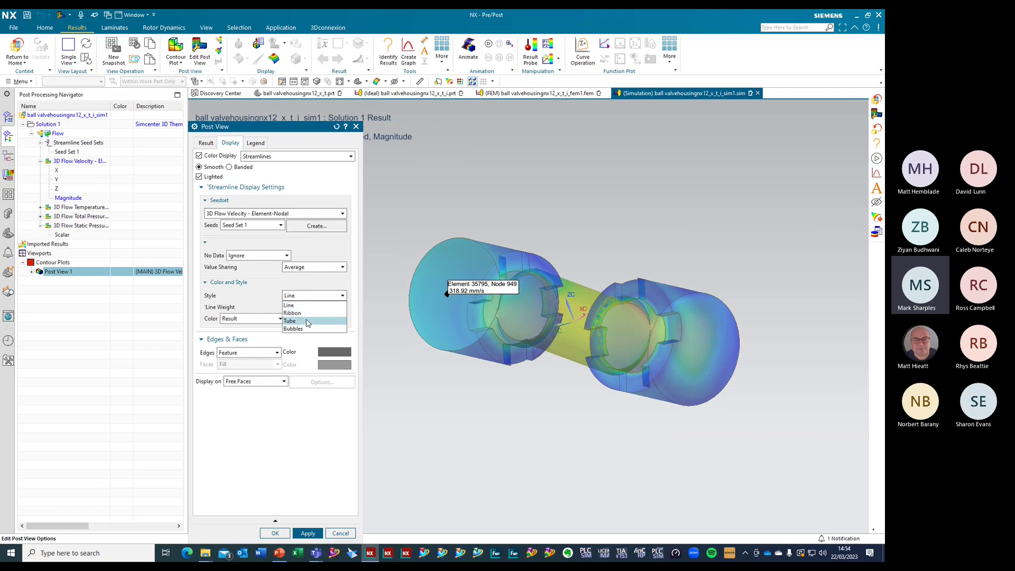
pyautogui.click(308, 321)
pyautogui.click(318, 297)
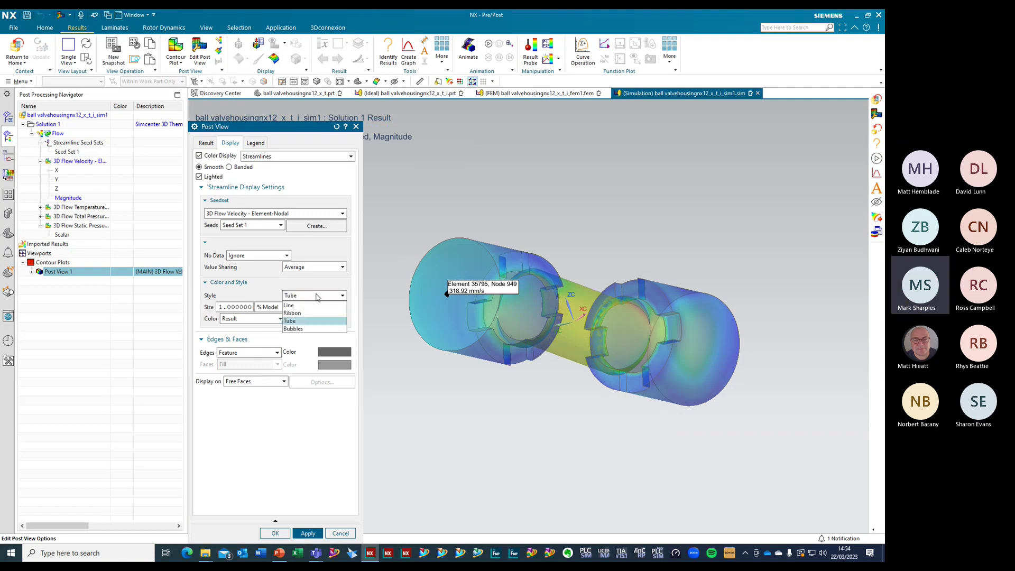
pyautogui.click(309, 329)
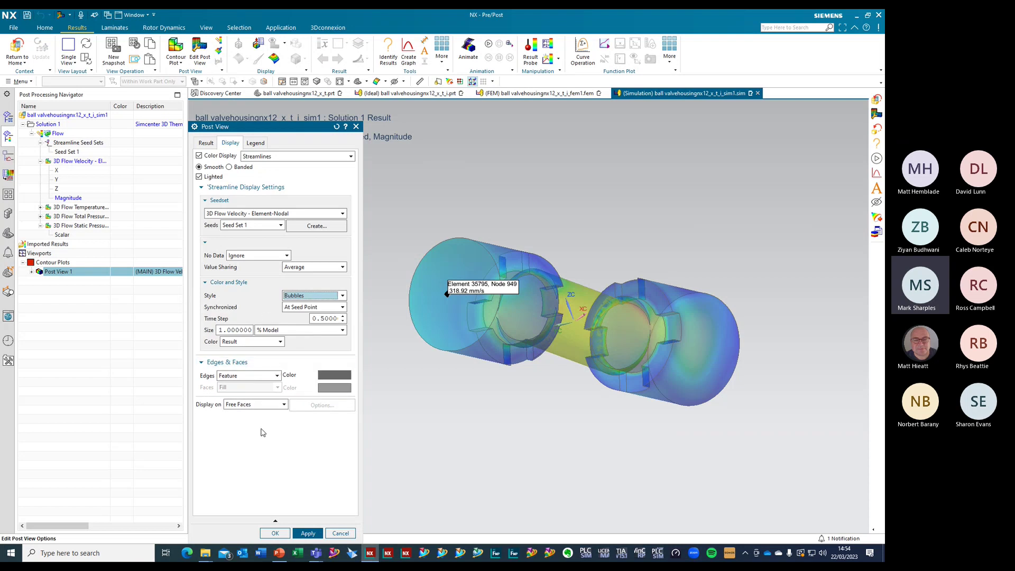
pyautogui.click(308, 534)
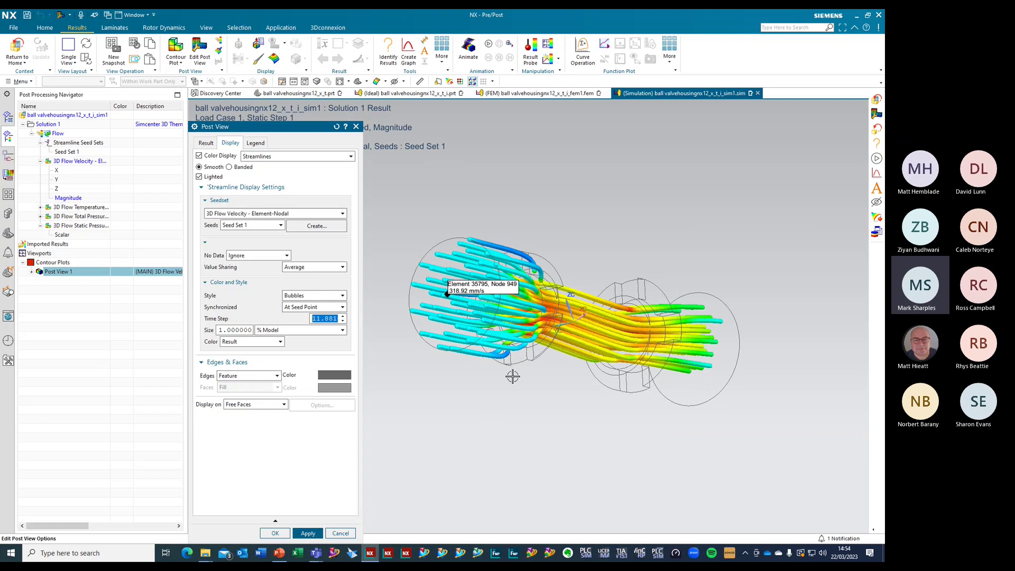
pyautogui.click(275, 532)
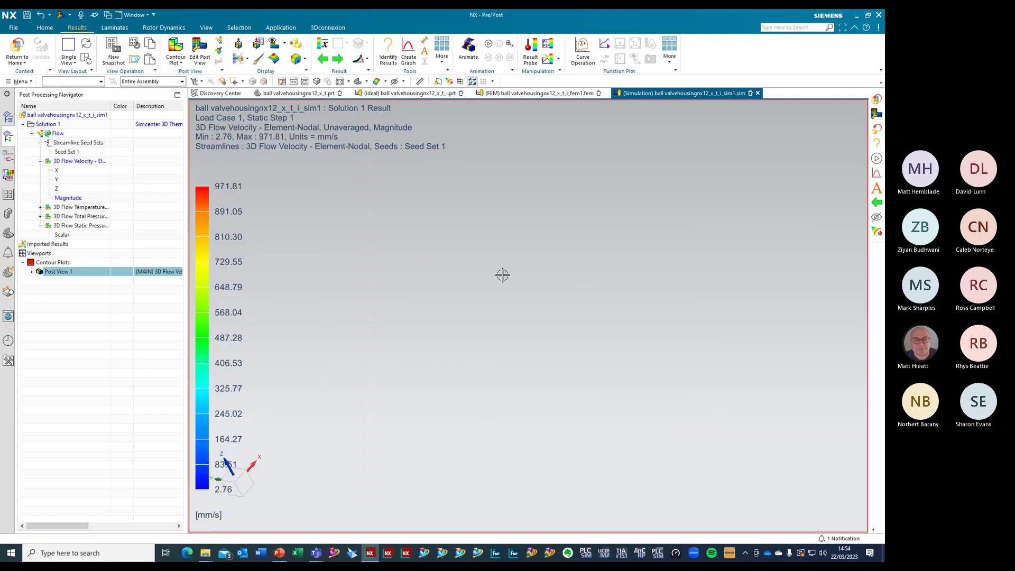
# Bring the whole model back into view and examine the velocity streamlines from inlet to outlet
pyautogui.rightClick(501, 275)
pyautogui.click(526, 293)
pyautogui.click(339, 84)
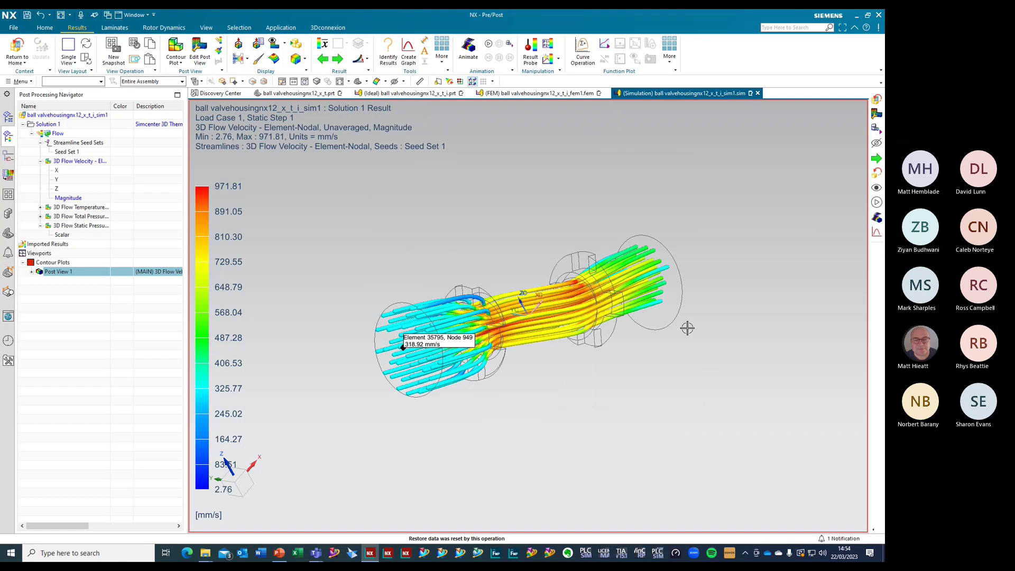
pyautogui.moveTo(687, 326); pyautogui.dragTo(684, 335, button='middle')
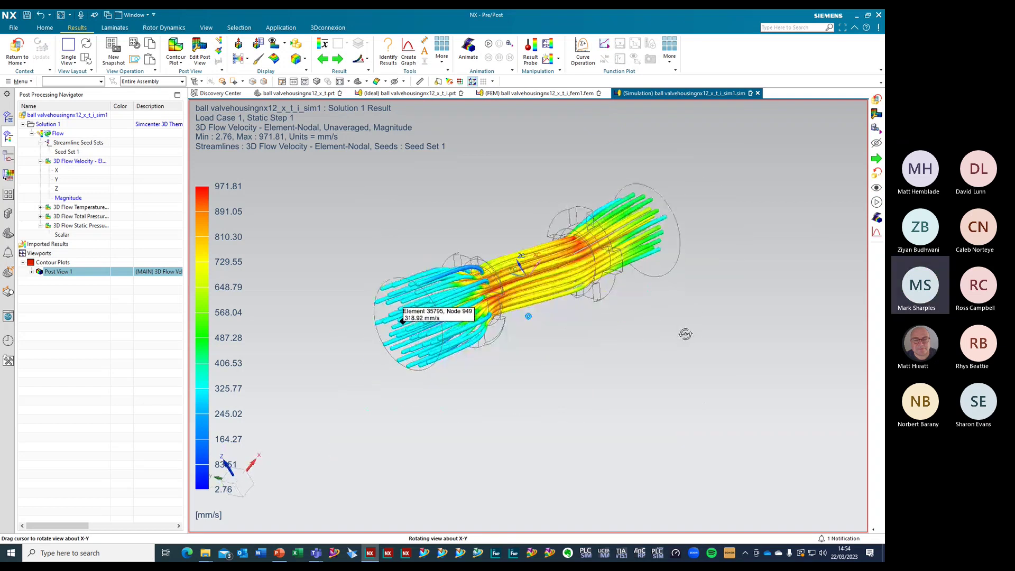
pyautogui.scroll(3, 514, 226)
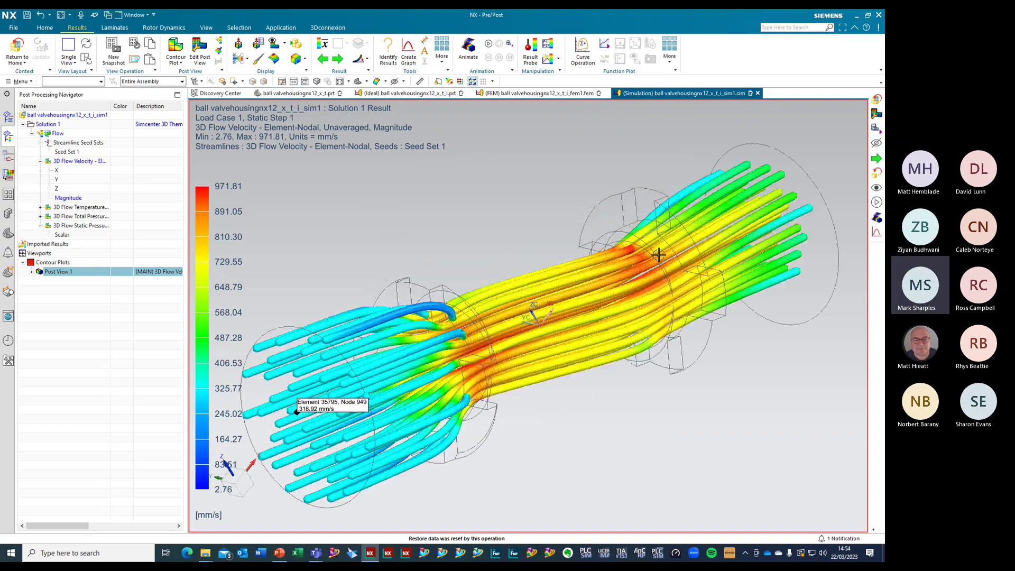
pyautogui.scroll(-1, 659, 255)
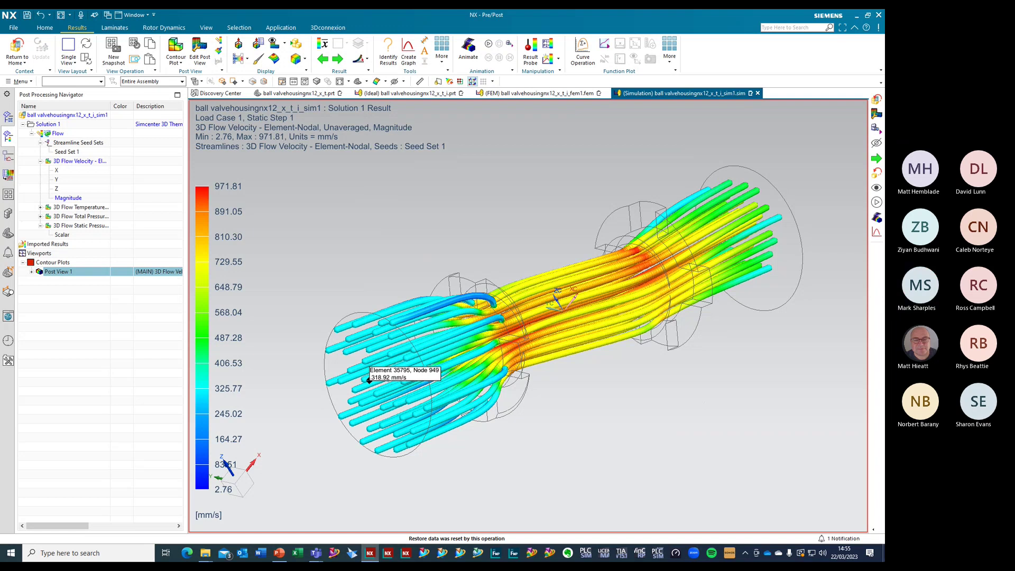
# Check the next Streamlines slide in PowerPoint, then return to NX and inspect the Streamline Seed Sets entry and its plot
pyautogui.hotkey('alt', 'Tab')
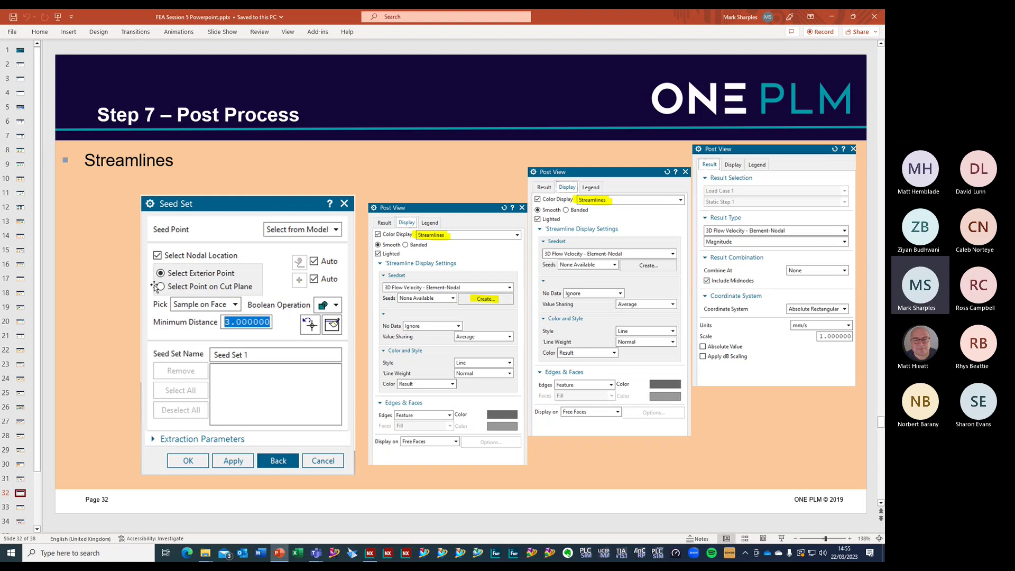
pyautogui.click(19, 507)
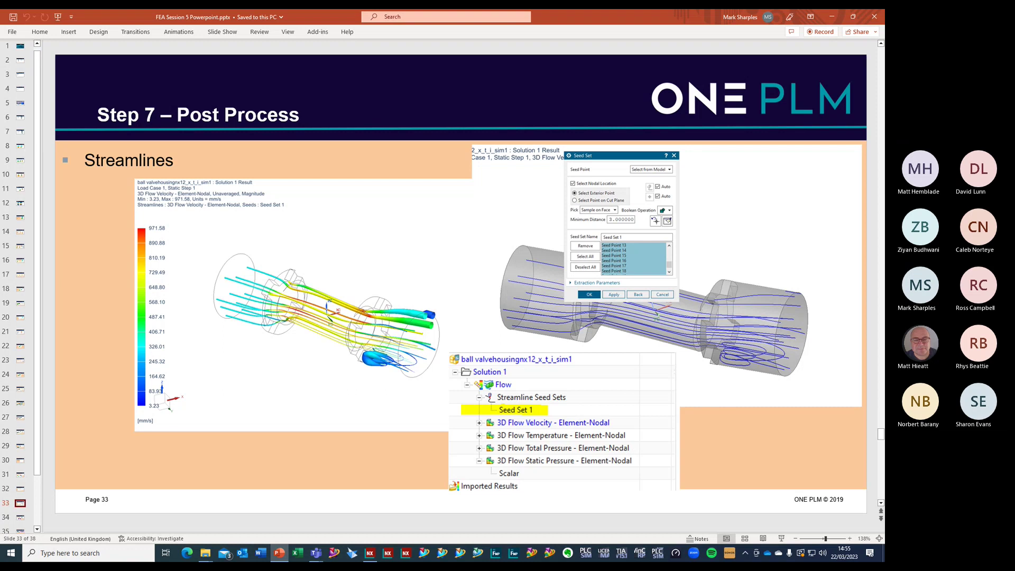
pyautogui.click(369, 553)
pyautogui.rightClick(60, 153)
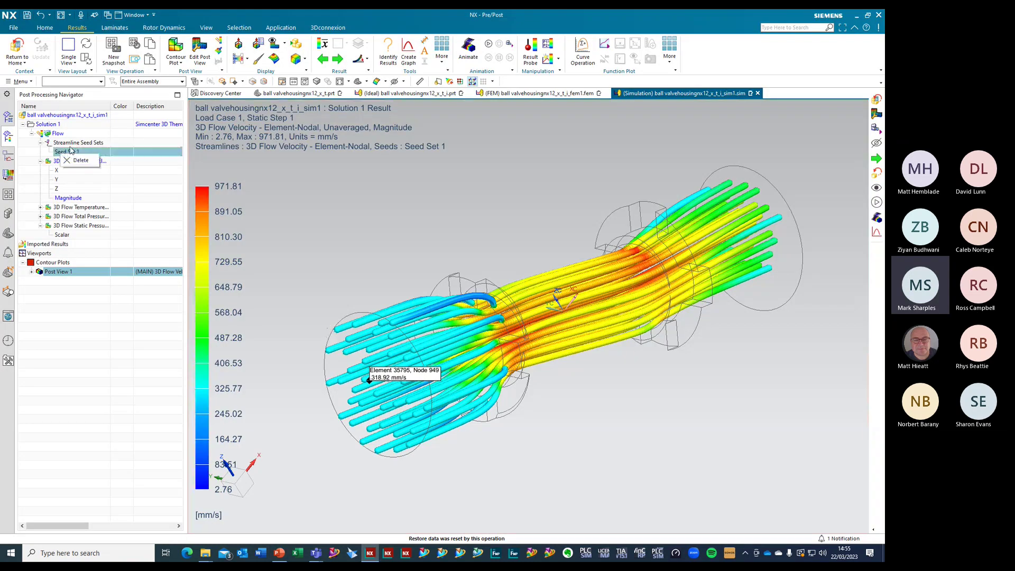
pyautogui.click(91, 144)
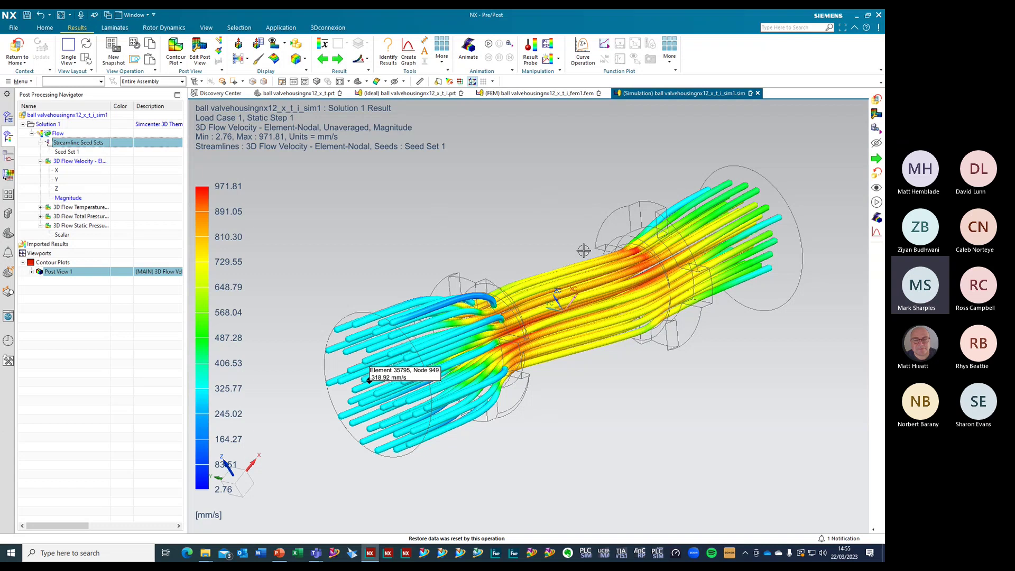
pyautogui.moveTo(557, 180)
pyautogui.mouseDown(button='middle')
pyautogui.moveTo(581, 164)
pyautogui.moveTo(559, 177)
pyautogui.mouseUp(button='middle')
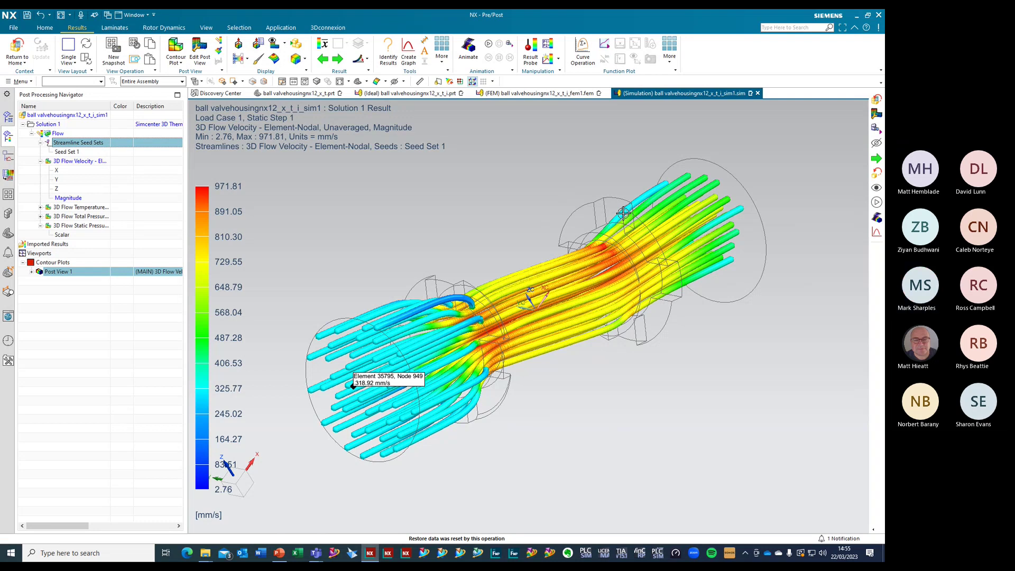
# Leave the results for the simulation model, and consult the Step 8 slide on modifying the ball angle in PowerPoint before returning to NX
pyautogui.click(15, 57)
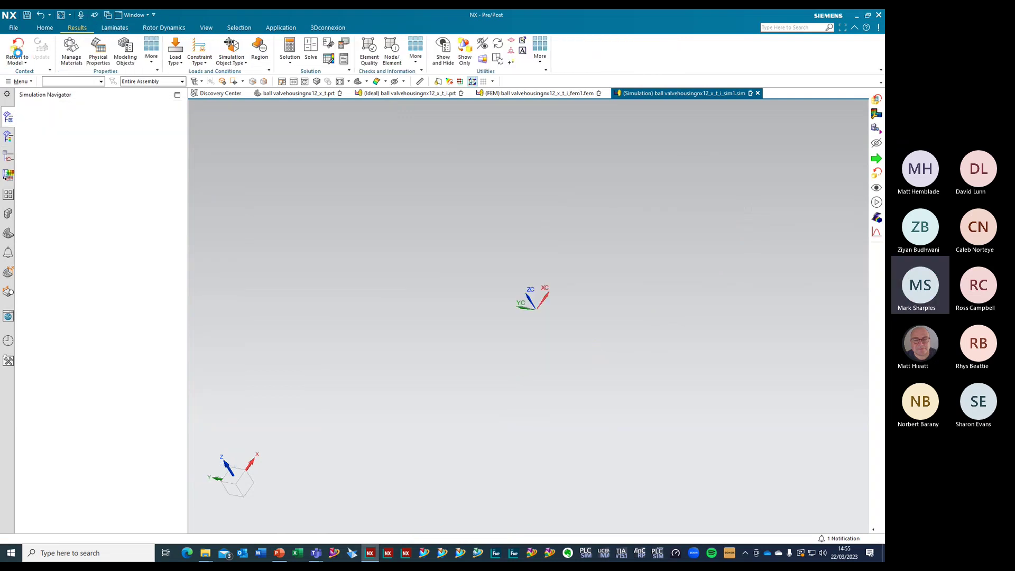
pyautogui.hotkey('alt', 'Tab')
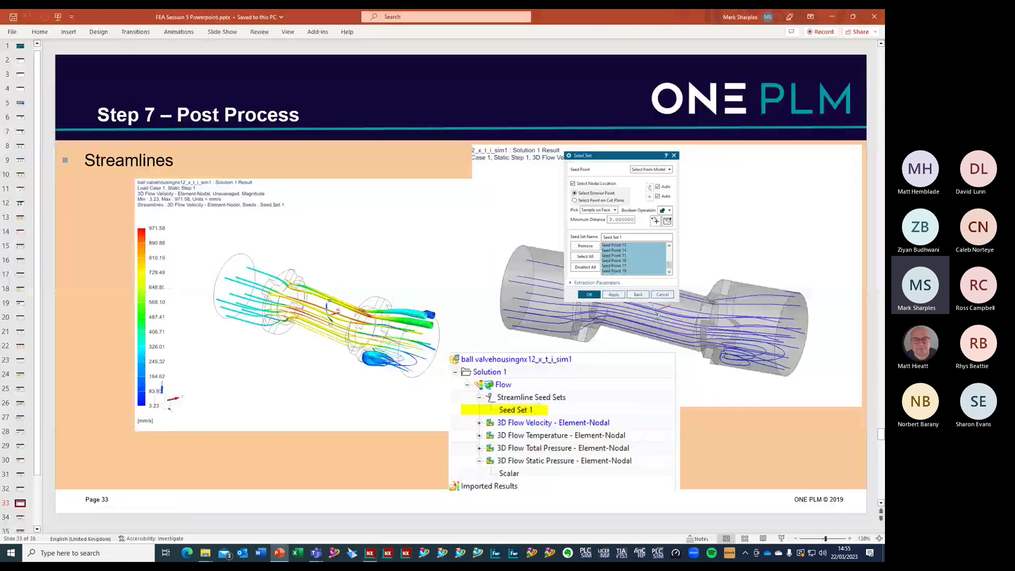
pyautogui.click(20, 512)
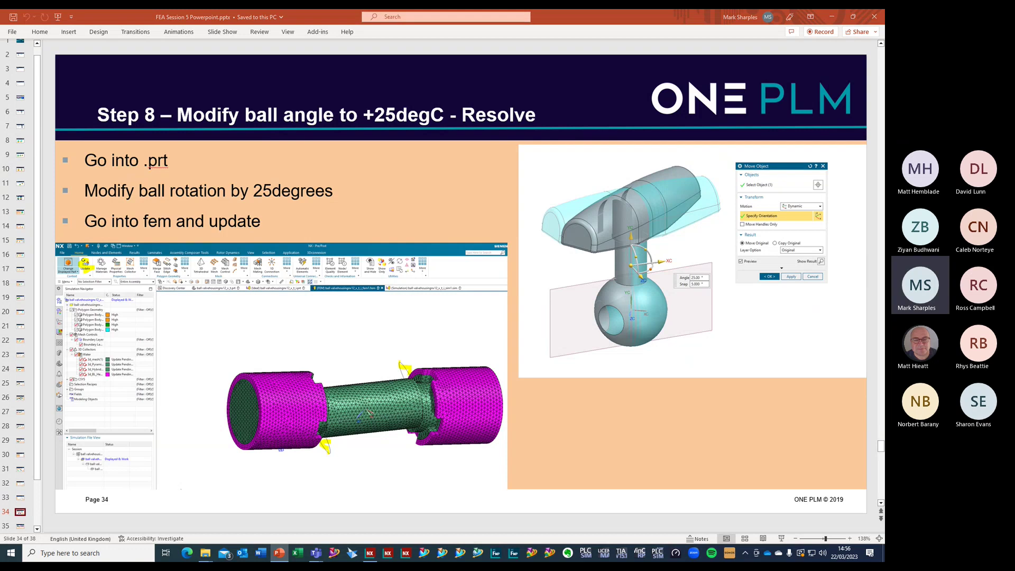
pyautogui.hotkey('alt', 'Tab')
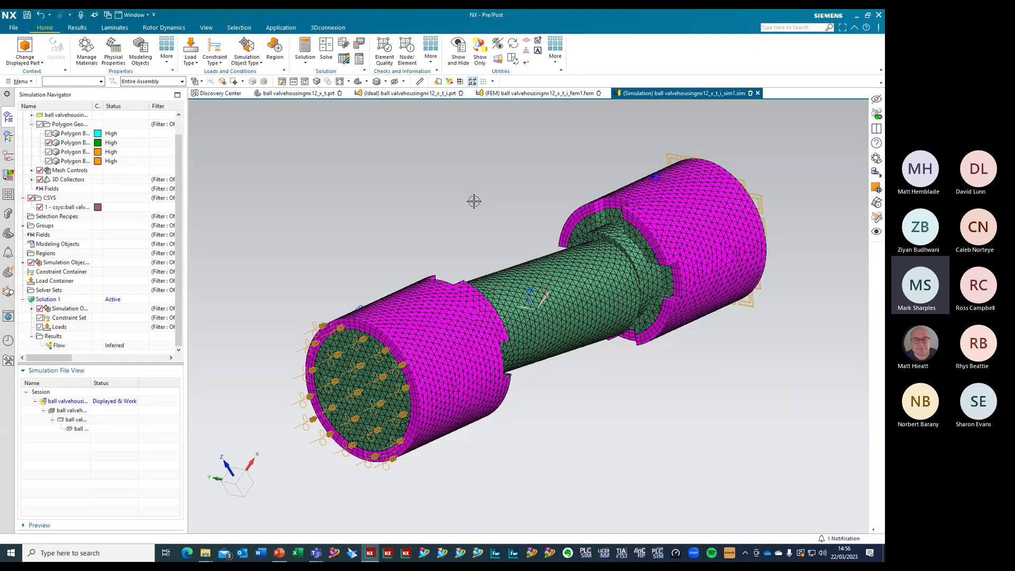
pyautogui.moveTo(474, 201); pyautogui.dragTo(508, 113, button='middle')
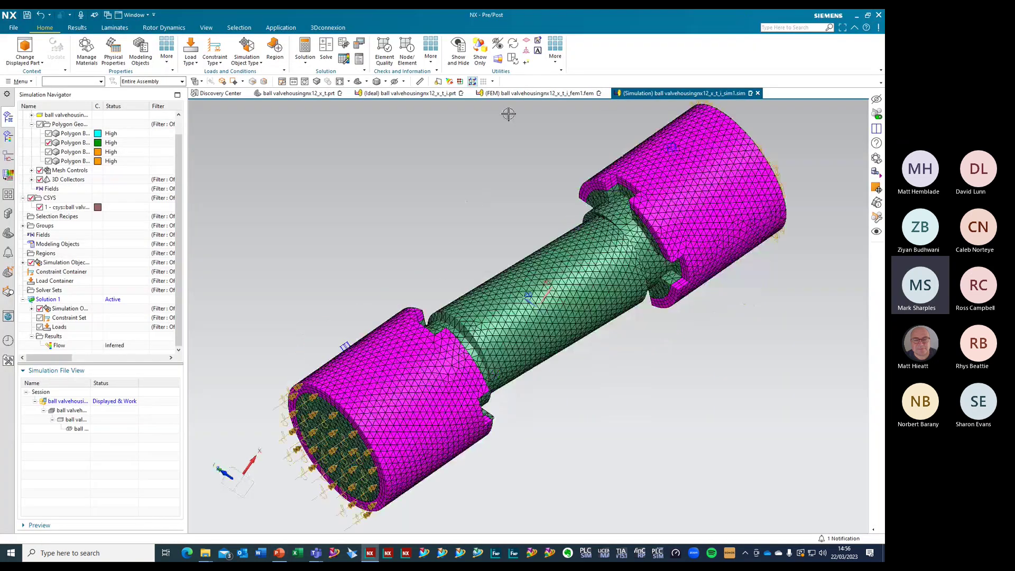
# In the ball valve housing part, rotate the ball and handle body by 25° about the YC axis with Move Object, moving the original
pyautogui.click(313, 95)
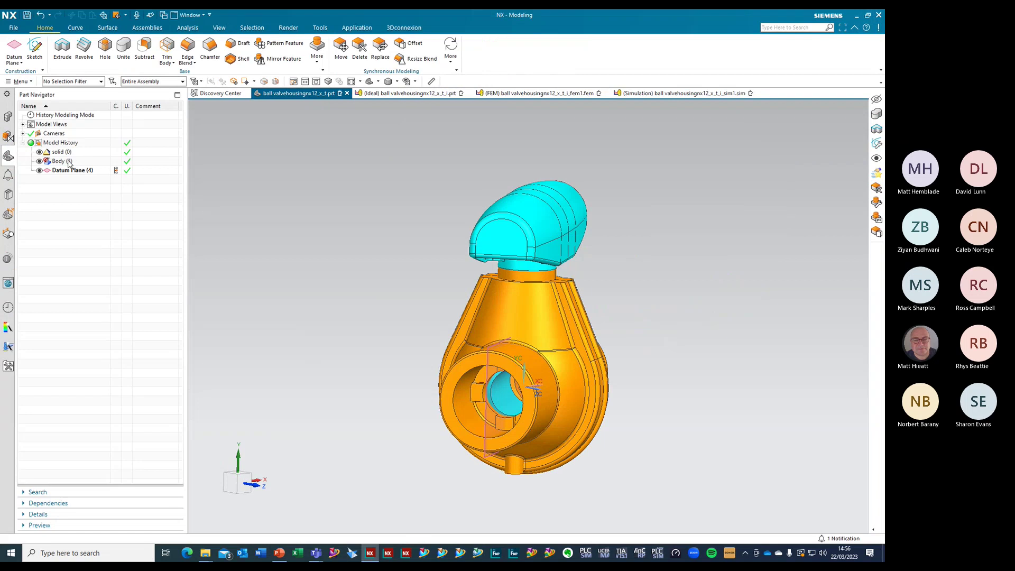
pyautogui.click(69, 161)
pyautogui.rightClick(69, 161)
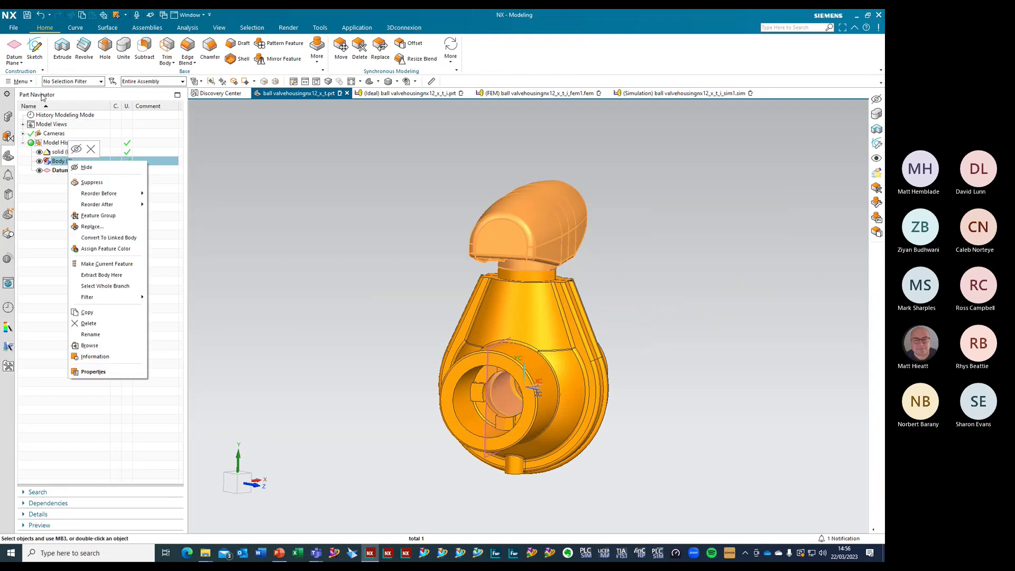
pyautogui.click(28, 84)
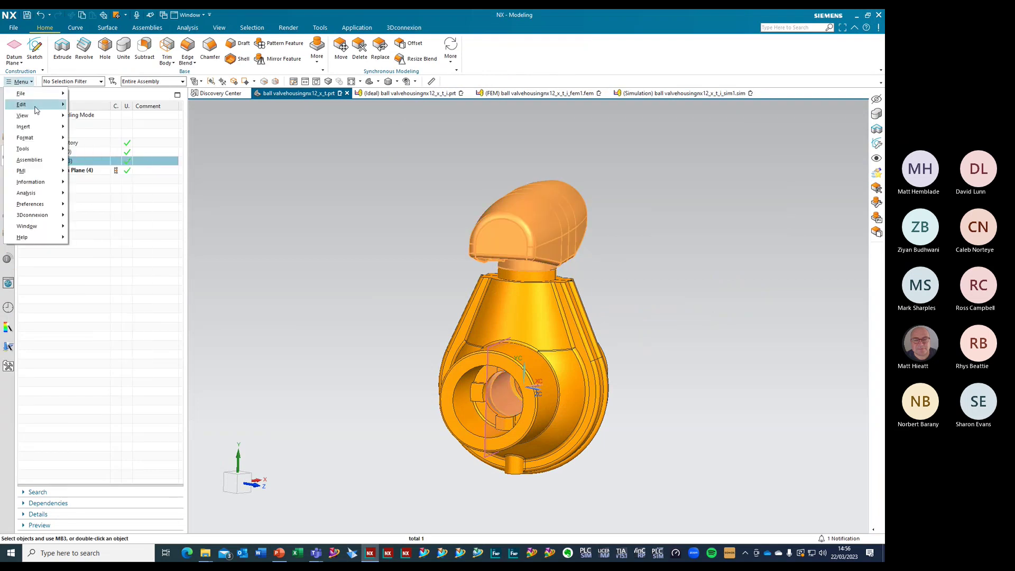
pyautogui.moveTo(37, 106)
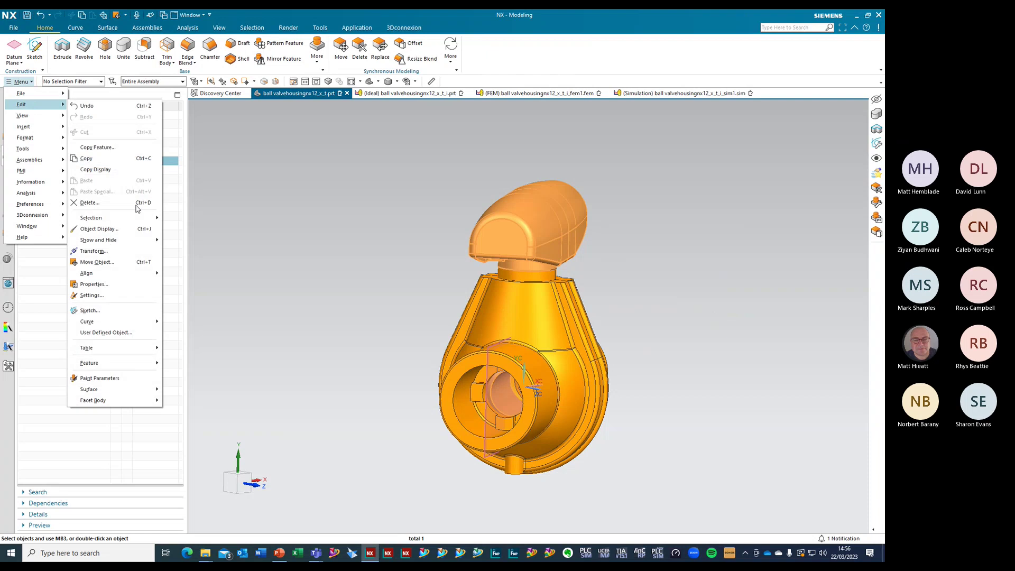
pyautogui.click(99, 262)
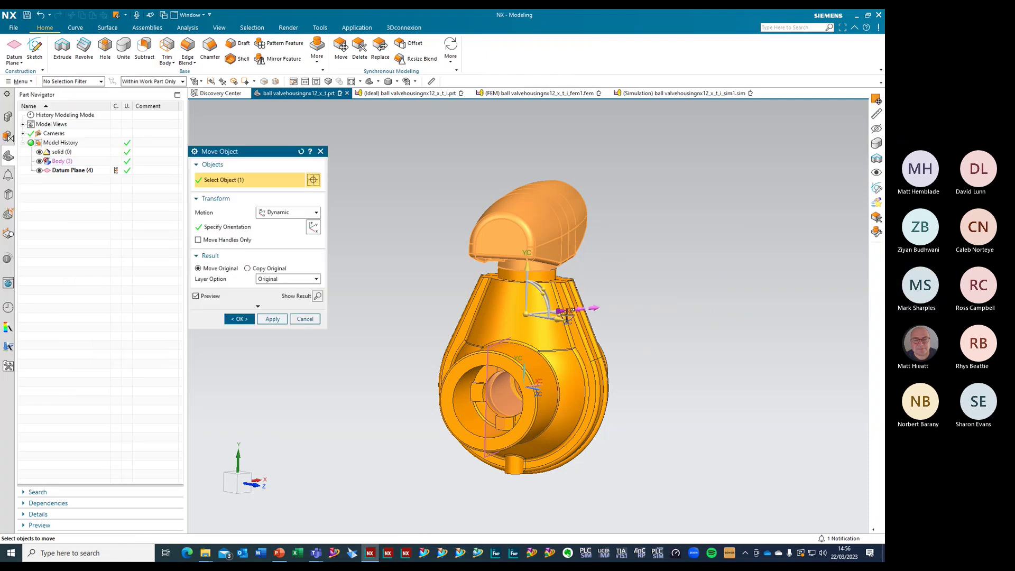
pyautogui.moveTo(710, 275); pyautogui.dragTo(666, 298, button='middle')
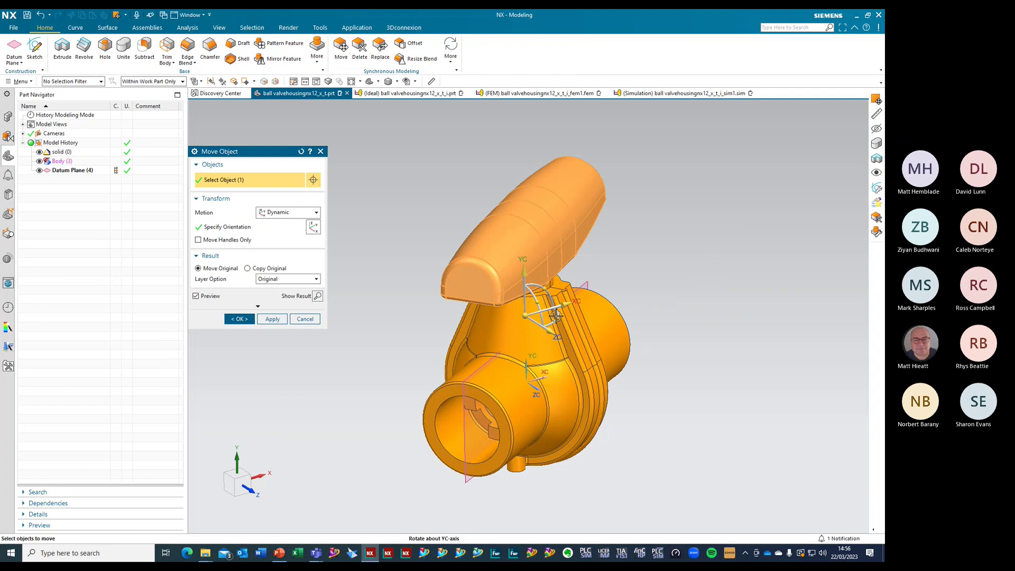
pyautogui.click(567, 316)
pyautogui.write('25')
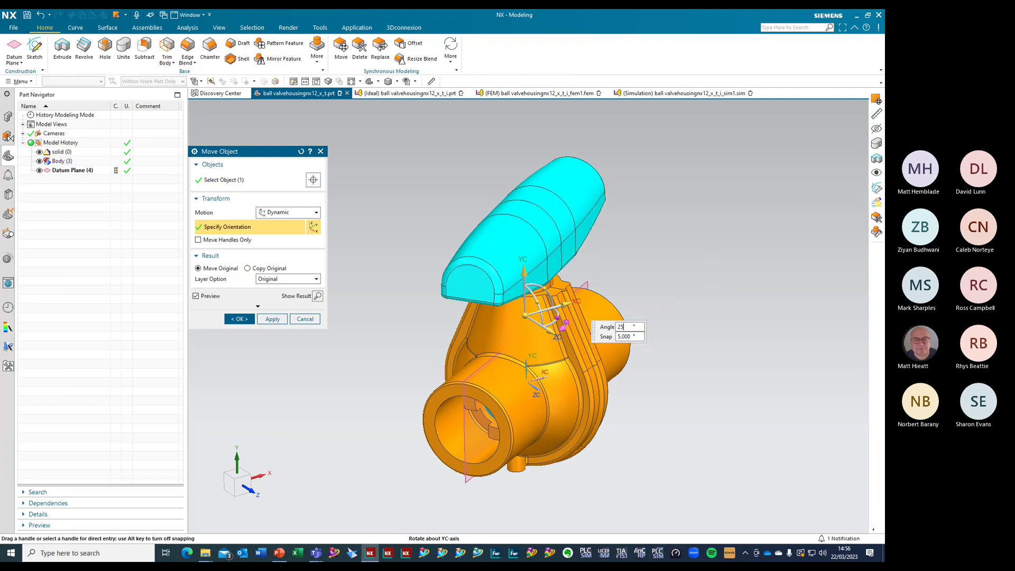
pyautogui.press('Return')
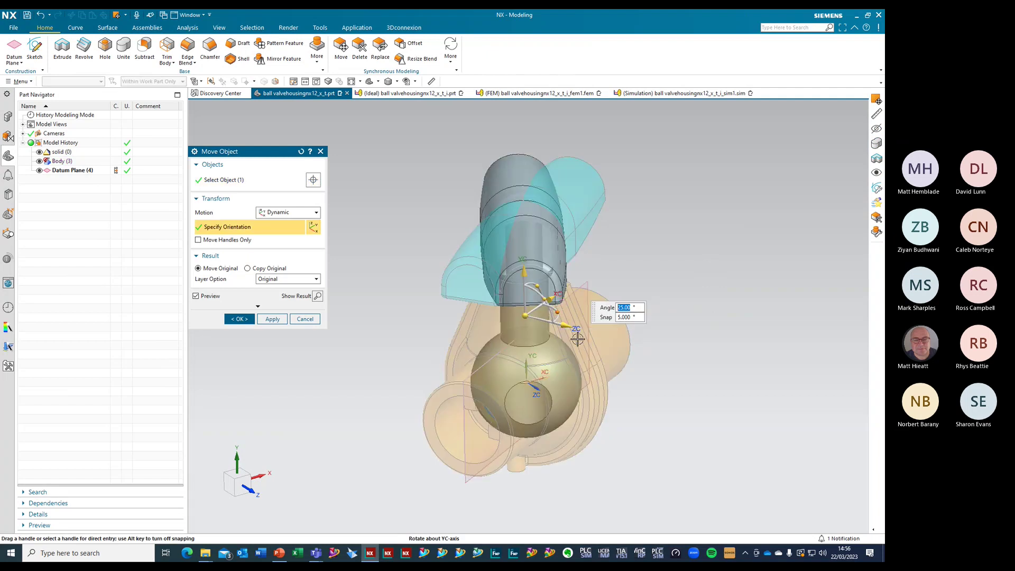
pyautogui.click(242, 323)
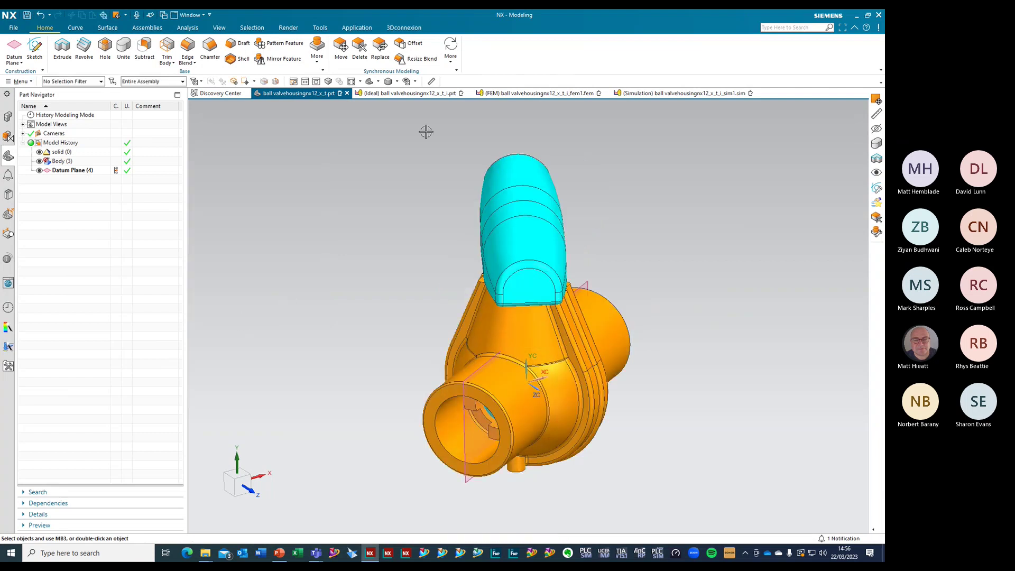
# In the idealized part, temporarily hide layer 50 to examine the fluid body with the rotated ball, and show the layer again
pyautogui.click(422, 93)
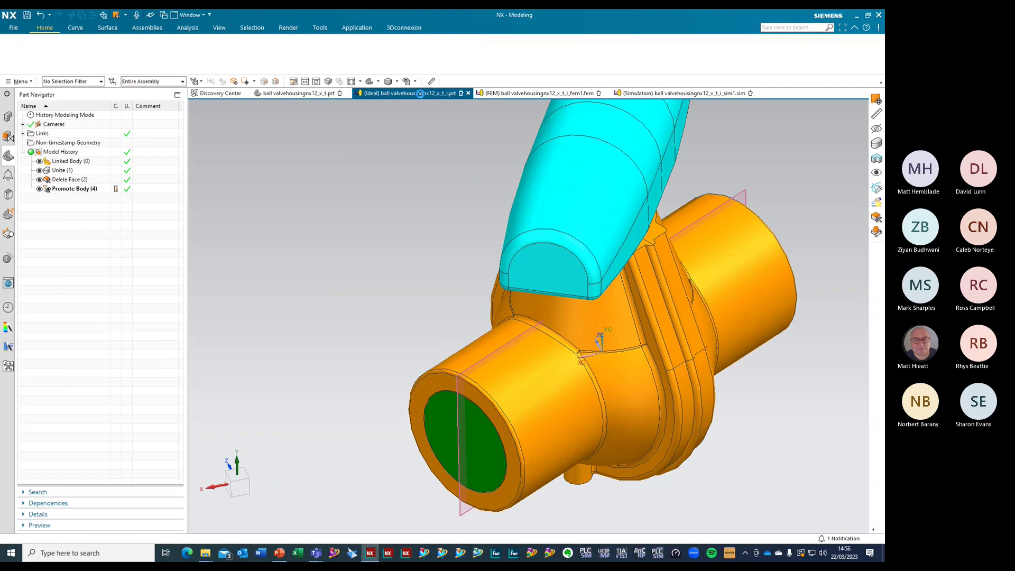
pyautogui.click(28, 85)
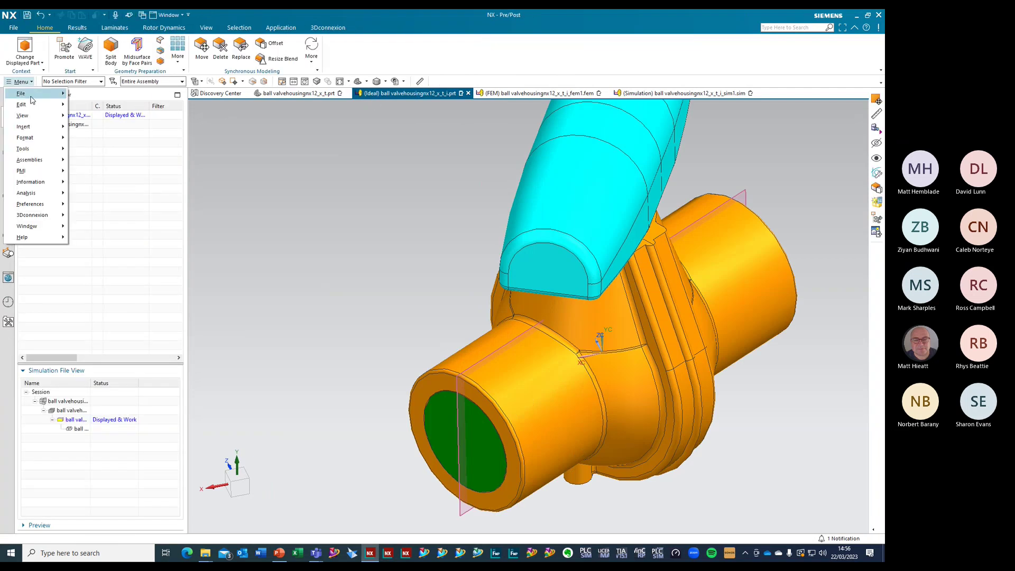
pyautogui.click(319, 176)
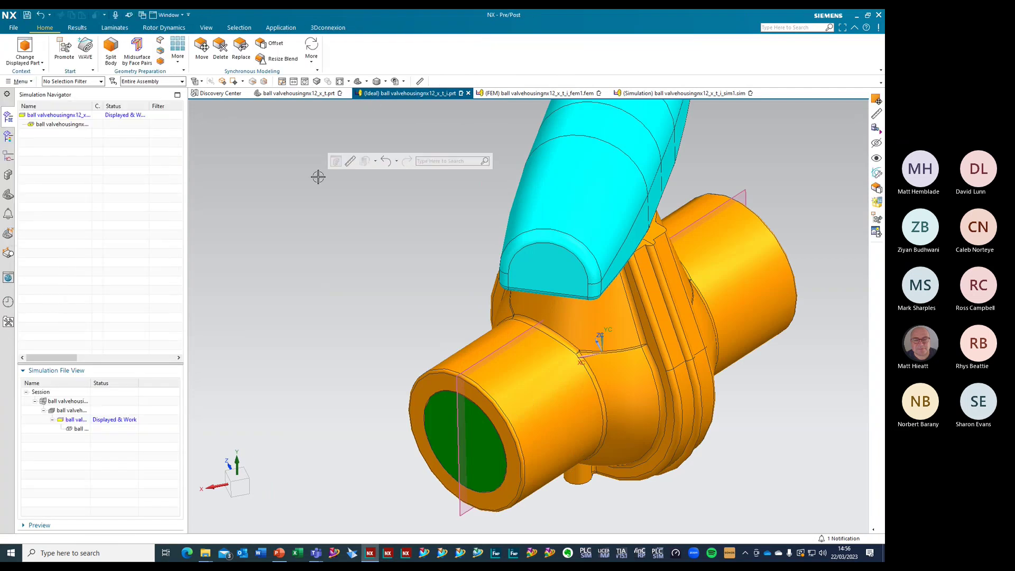
pyautogui.hotkey('ctrl', 'l')
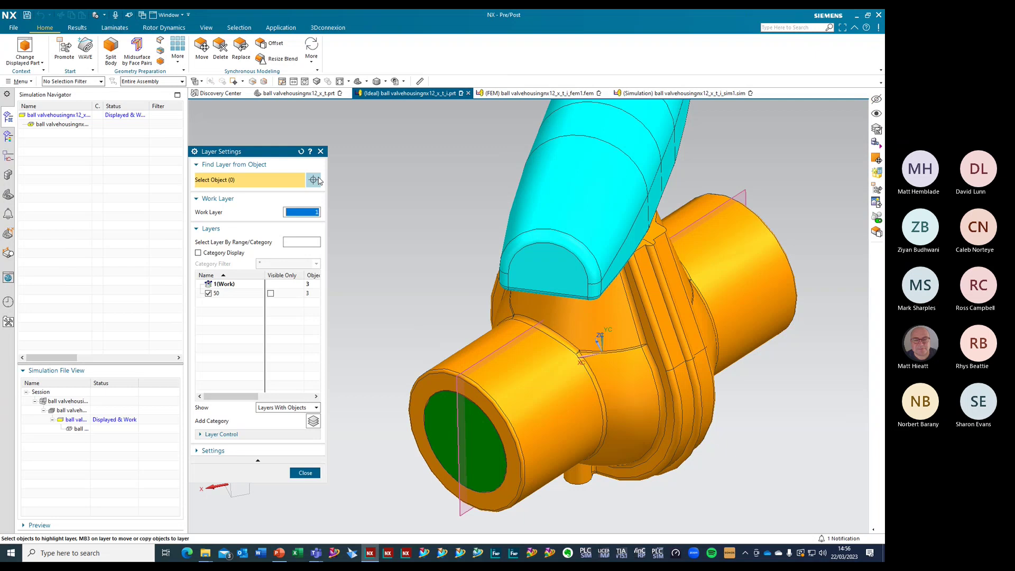
pyautogui.click(208, 294)
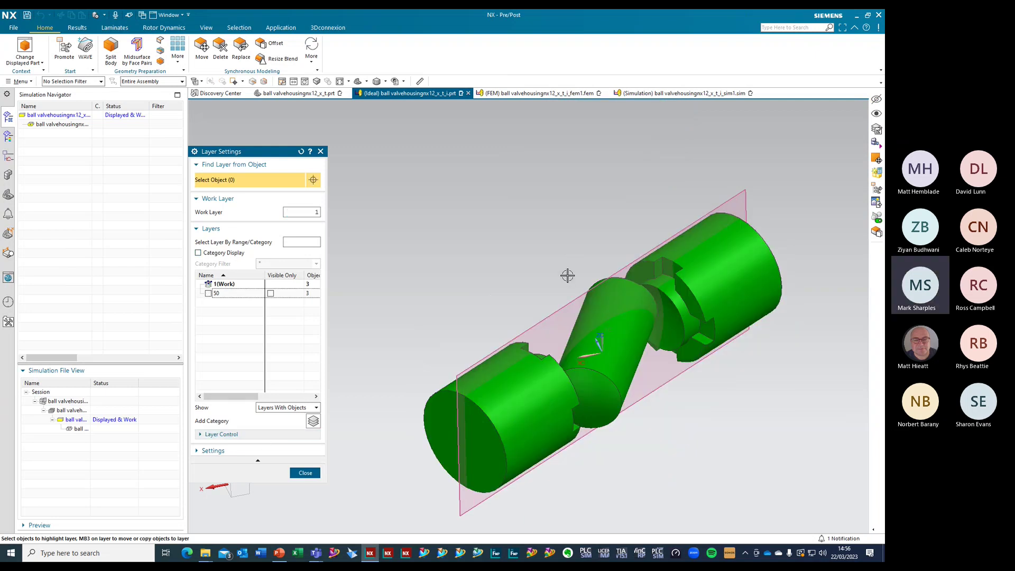
pyautogui.moveTo(564, 279)
pyautogui.mouseDown(button='middle')
pyautogui.moveTo(566, 302)
pyautogui.moveTo(564, 291)
pyautogui.mouseUp(button='middle')
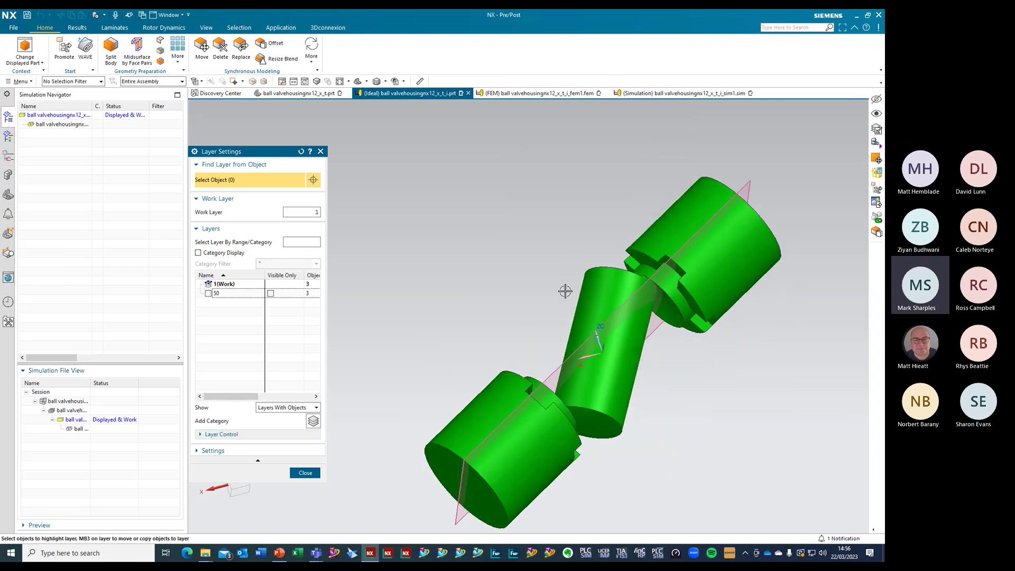
pyautogui.click(208, 294)
pyautogui.click(305, 473)
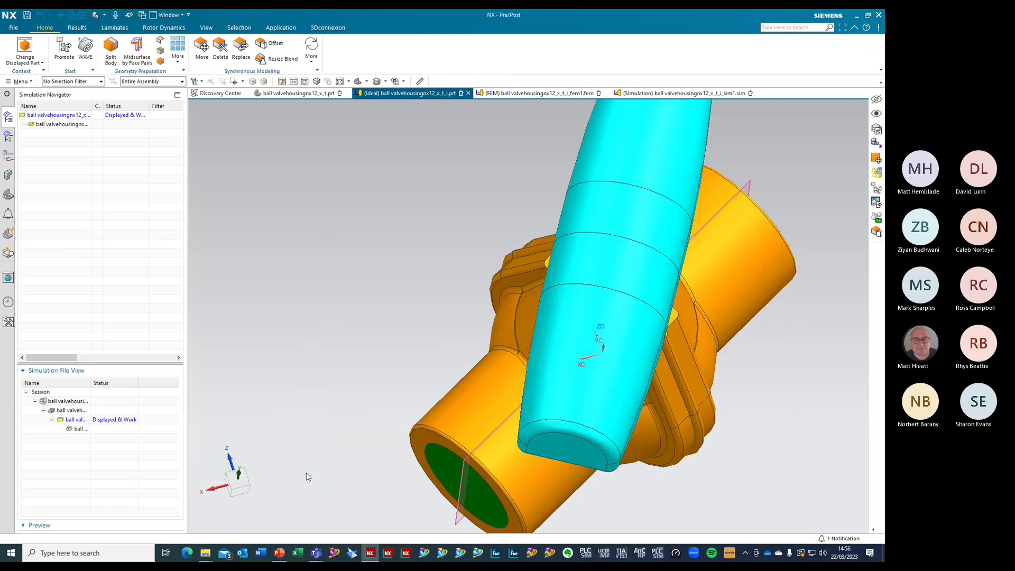
# Display the FEM file, dismiss the information report, and update the water meshes to the rotated ball geometry
pyautogui.click(565, 93)
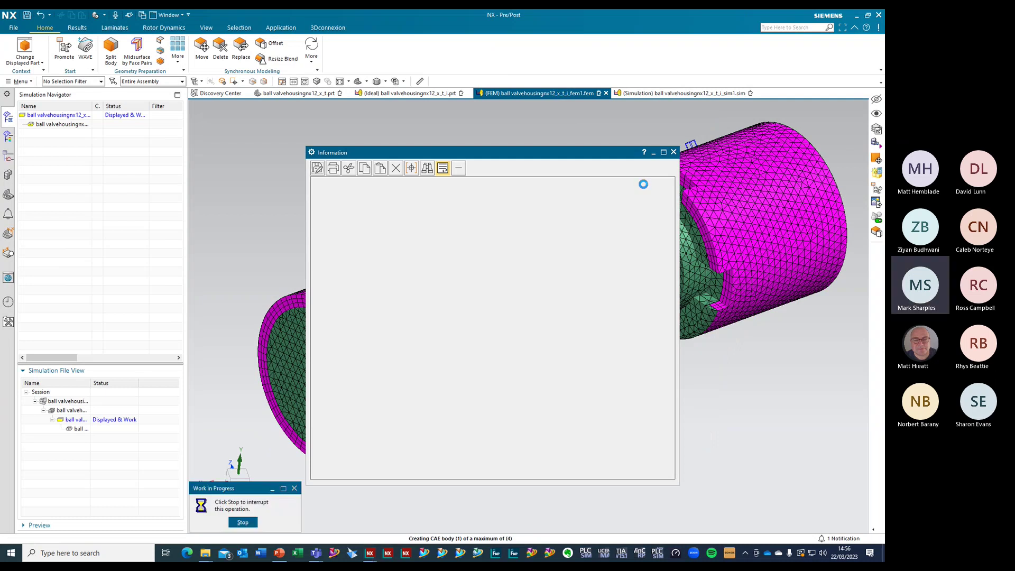
pyautogui.click(673, 152)
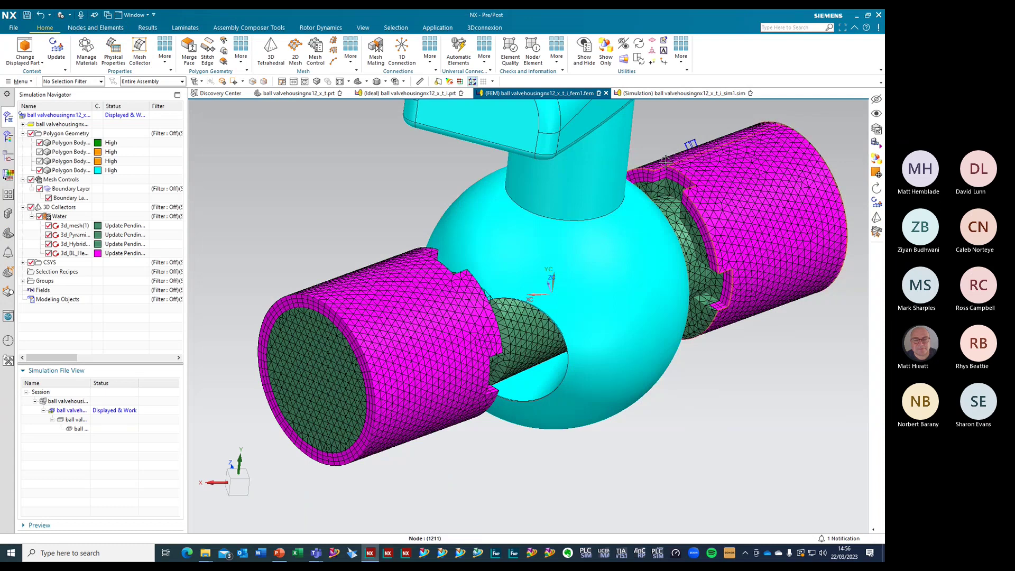
pyautogui.click(56, 50)
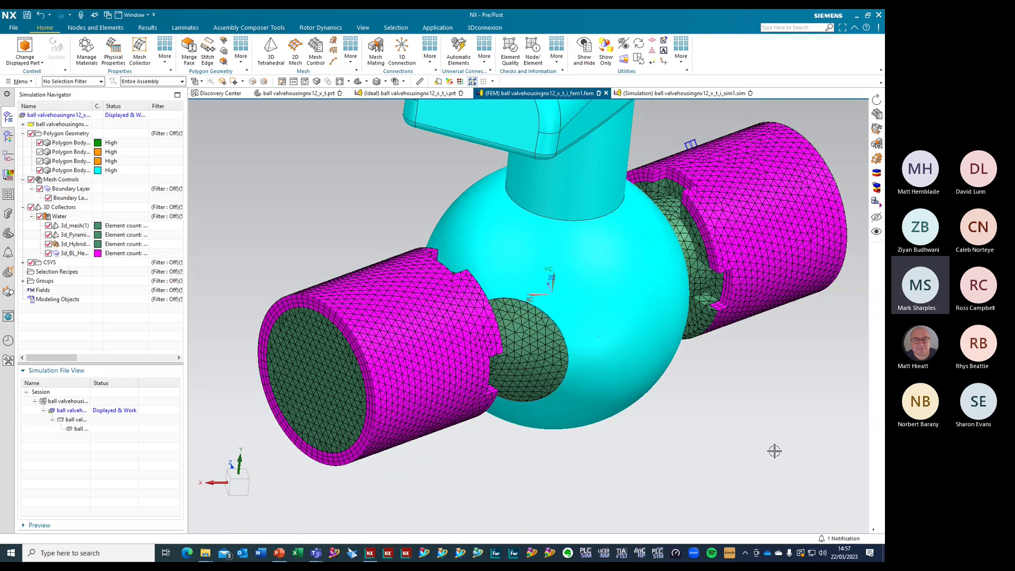
pyautogui.moveTo(773, 451); pyautogui.dragTo(718, 430, button='middle')
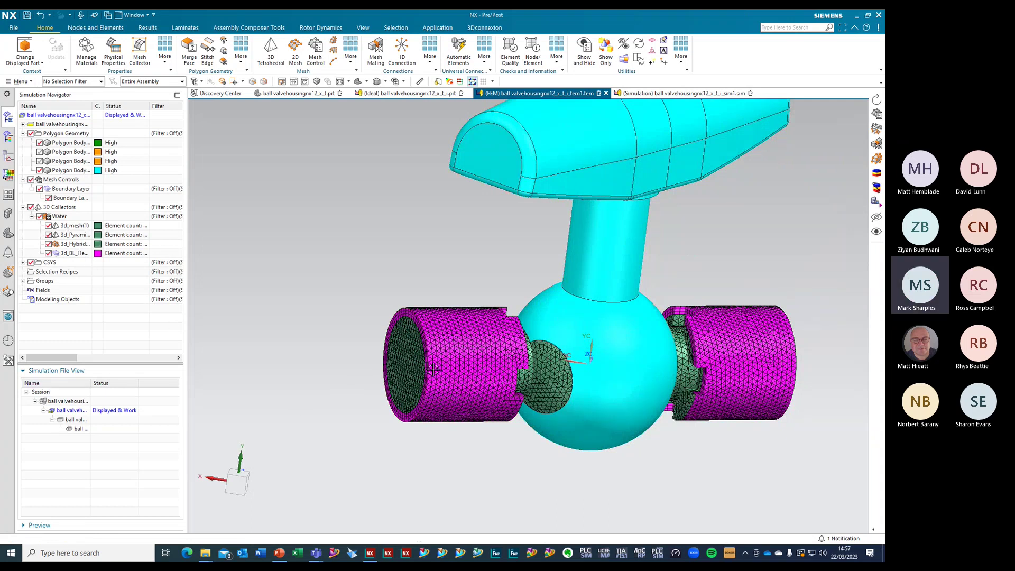
pyautogui.moveTo(485, 451)
pyautogui.mouseDown(button='middle')
pyautogui.moveTo(514, 483)
pyautogui.moveTo(492, 484)
pyautogui.moveTo(500, 478)
pyautogui.moveTo(532, 503)
pyautogui.moveTo(530, 469)
pyautogui.moveTo(483, 458)
pyautogui.mouseUp(button='middle')
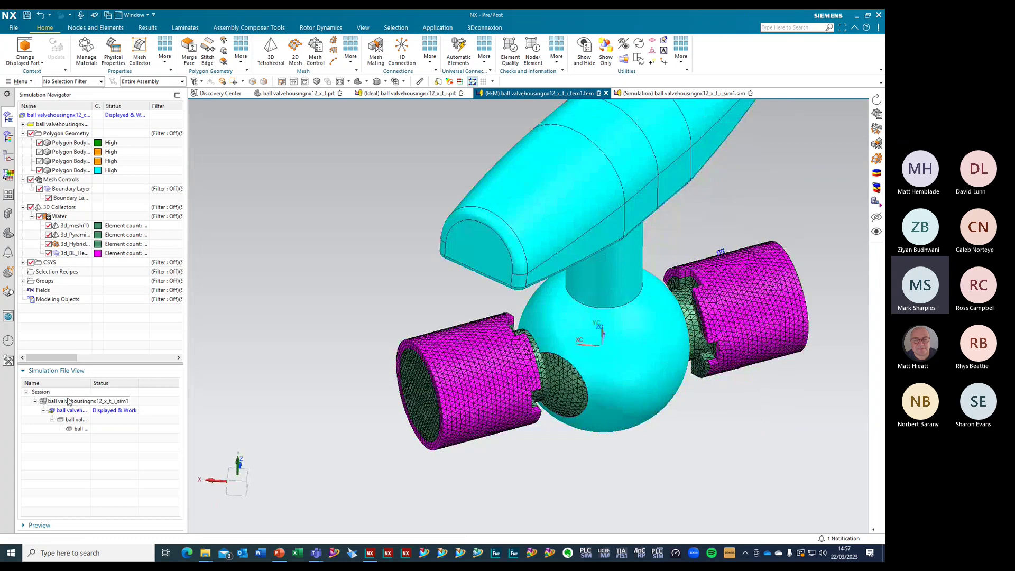
# Make the simulation file the displayed part and examine the flow boundary conditions on the updated mesh
pyautogui.doubleClick(73, 405)
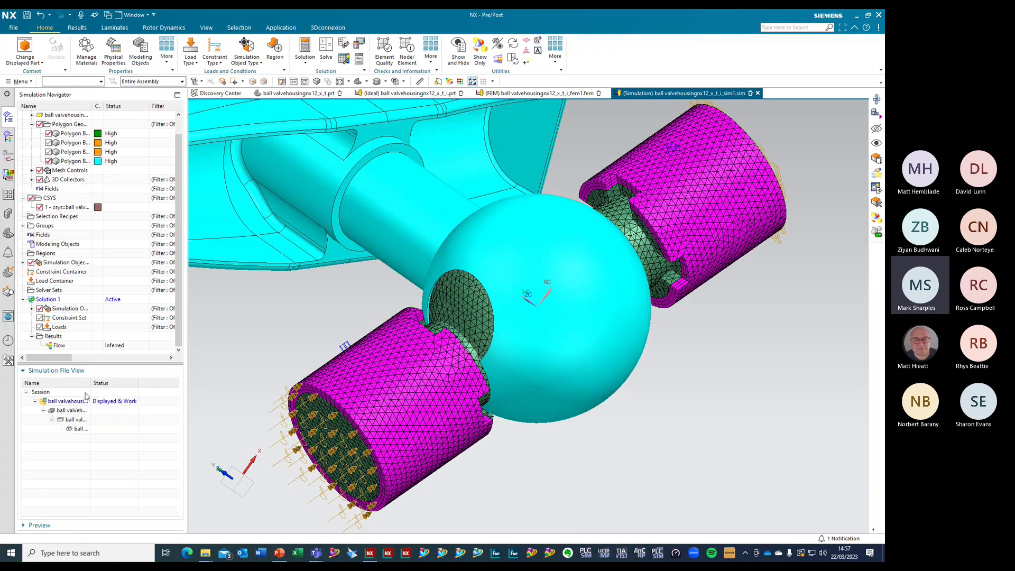
pyautogui.moveTo(685, 331); pyautogui.dragTo(741, 410, button='middle')
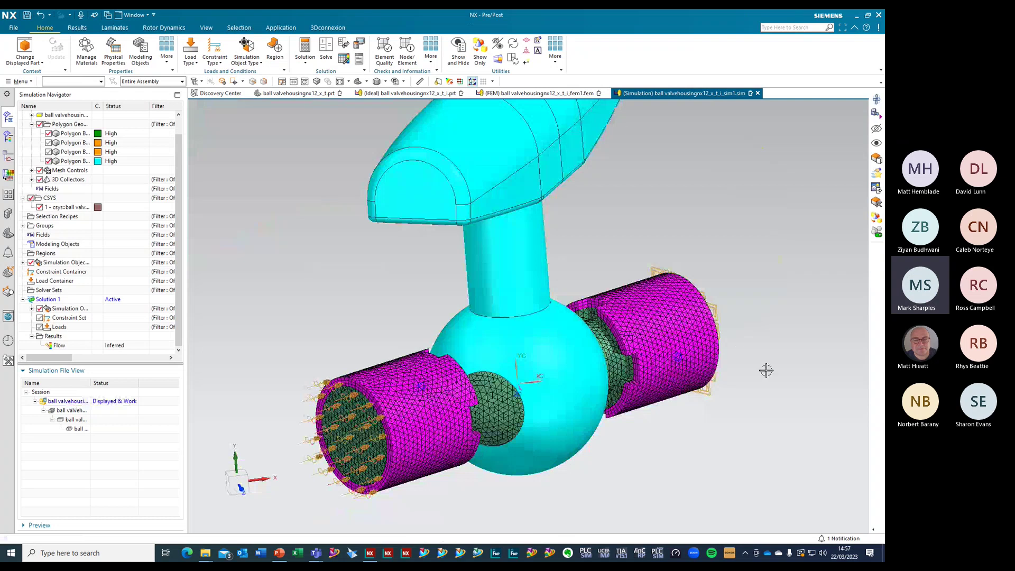
pyautogui.moveTo(766, 366); pyautogui.dragTo(740, 349, button='middle')
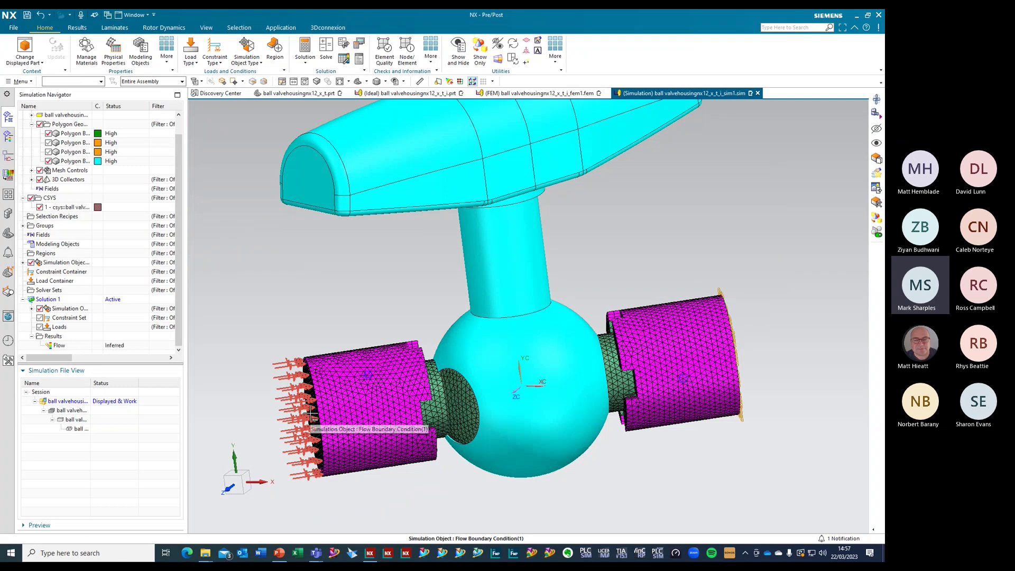
pyautogui.moveTo(381, 301); pyautogui.dragTo(400, 305, button='middle')
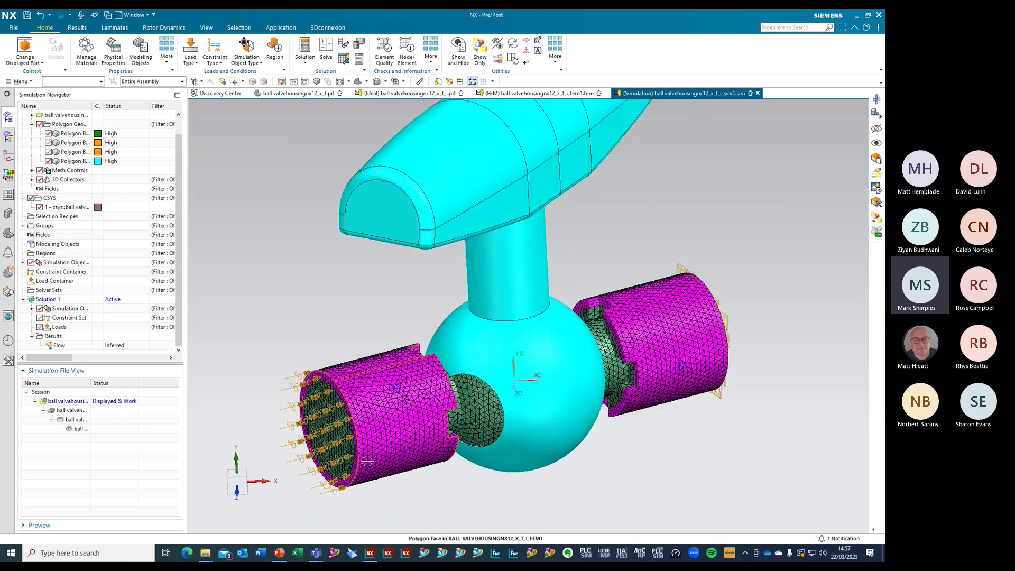
# Clone Solution 1 and solve the copy with Model Setup Check enabled
pyautogui.rightClick(48, 300)
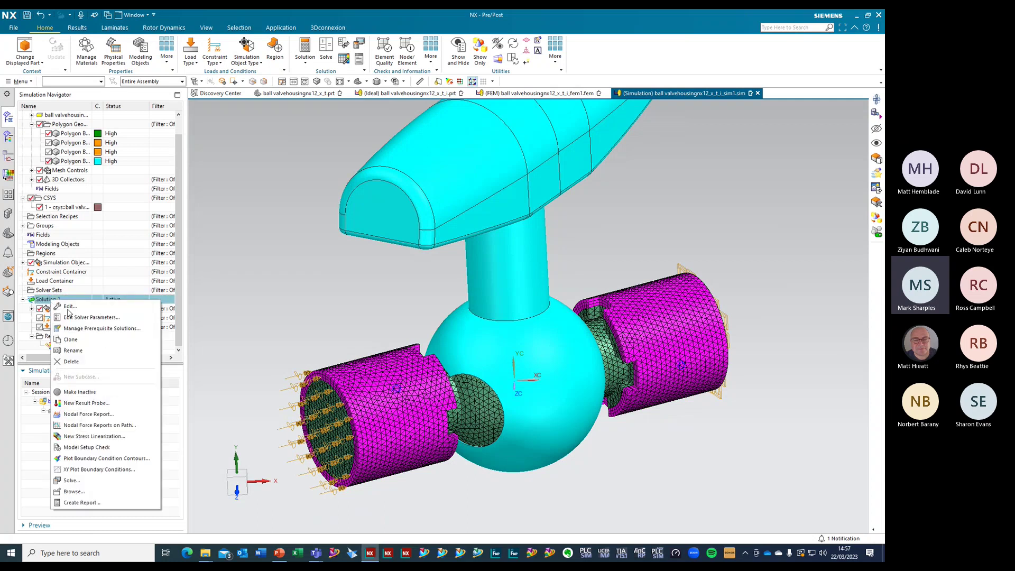
pyautogui.click(88, 340)
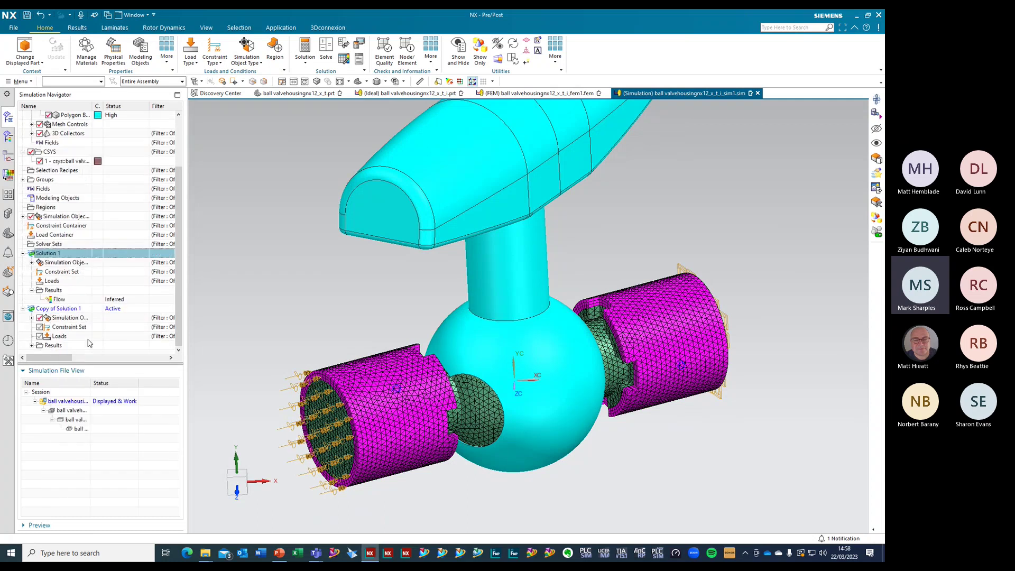
pyautogui.rightClick(77, 309)
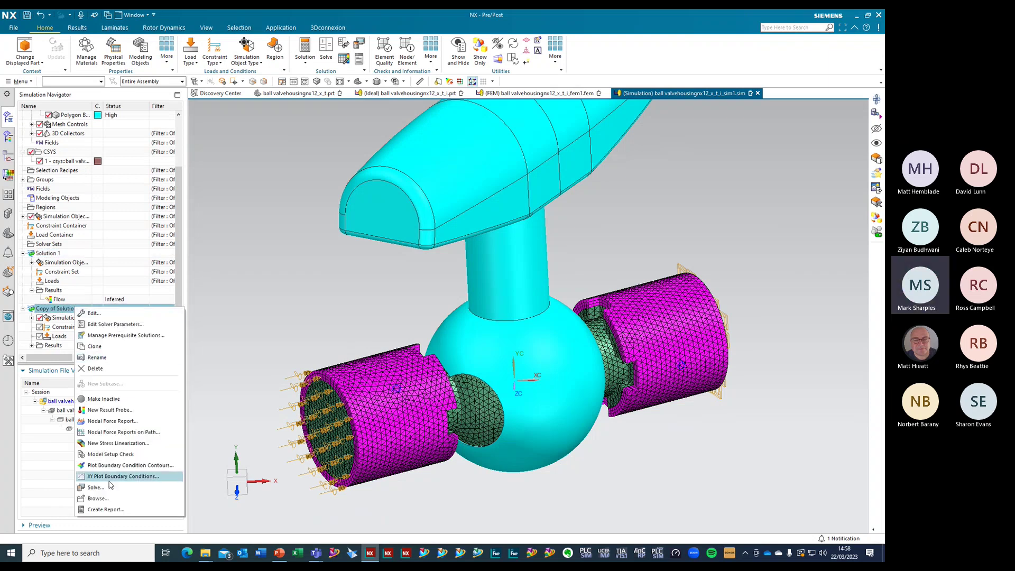
pyautogui.click(106, 491)
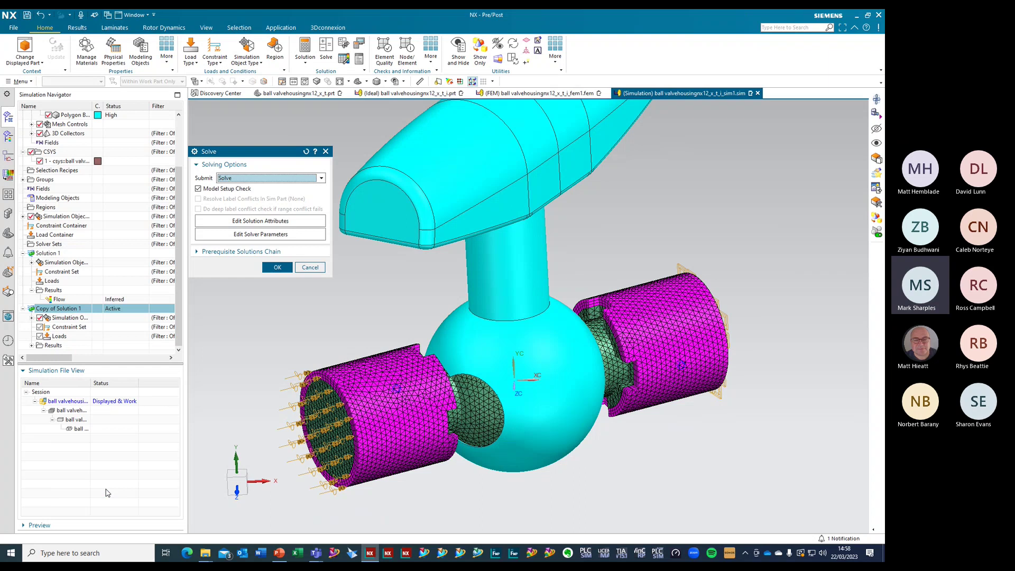
pyautogui.click(277, 267)
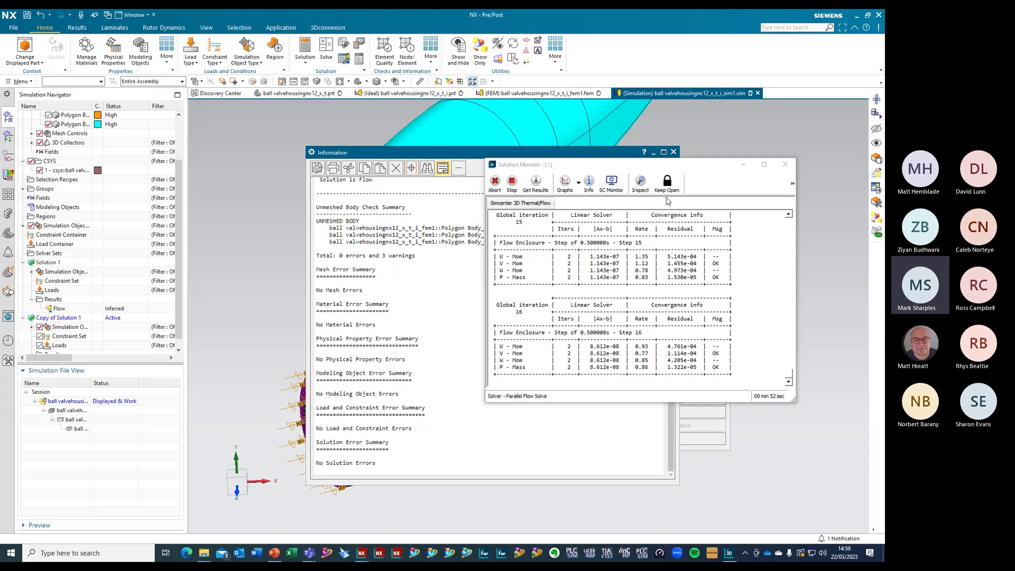
# Examine the Velocity [m/s] Magnitude result around the ball in the SC Monitor during the solve, accept the message review, and close the monitor
pyautogui.click(611, 183)
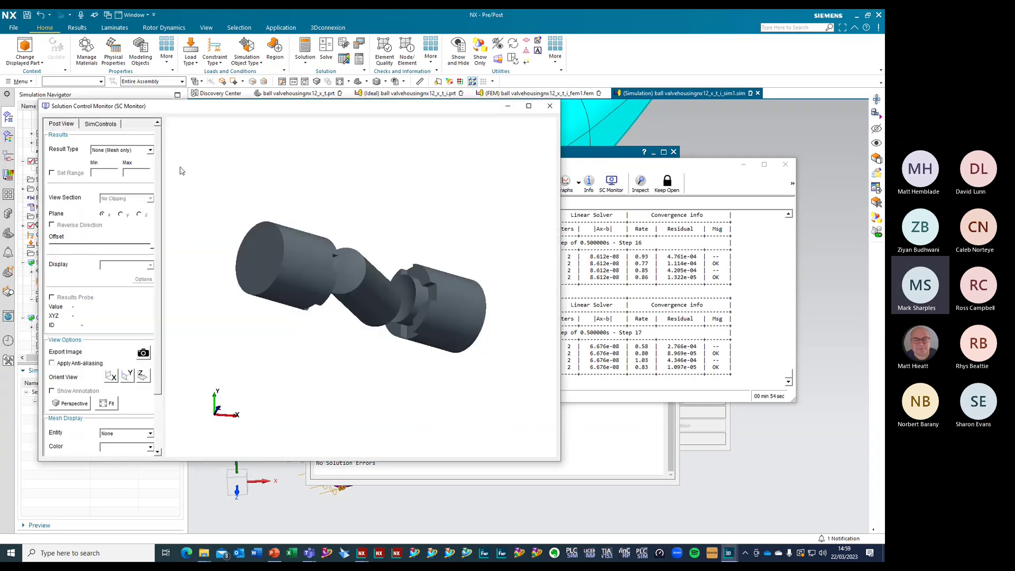
pyautogui.click(150, 150)
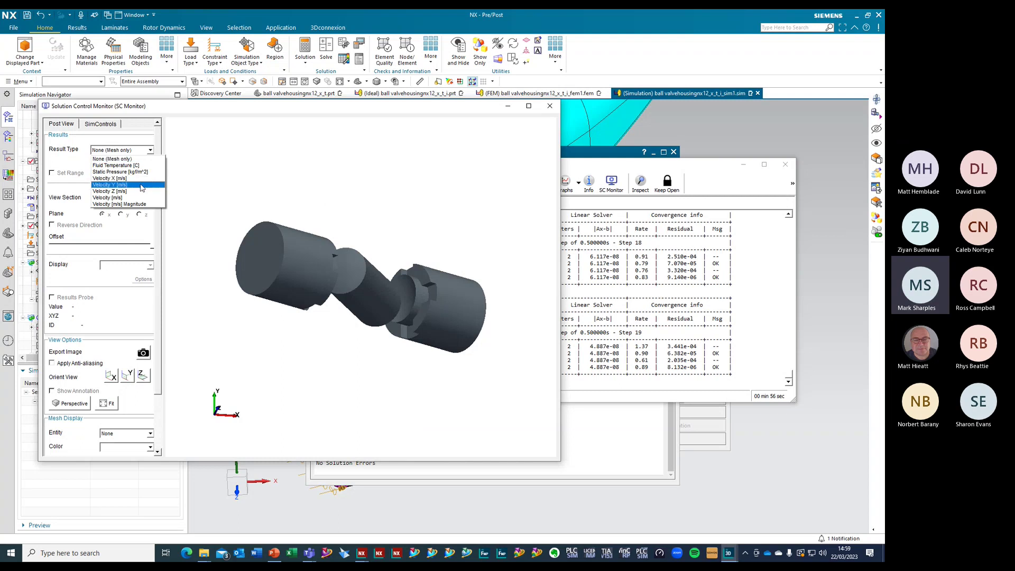
pyautogui.click(136, 205)
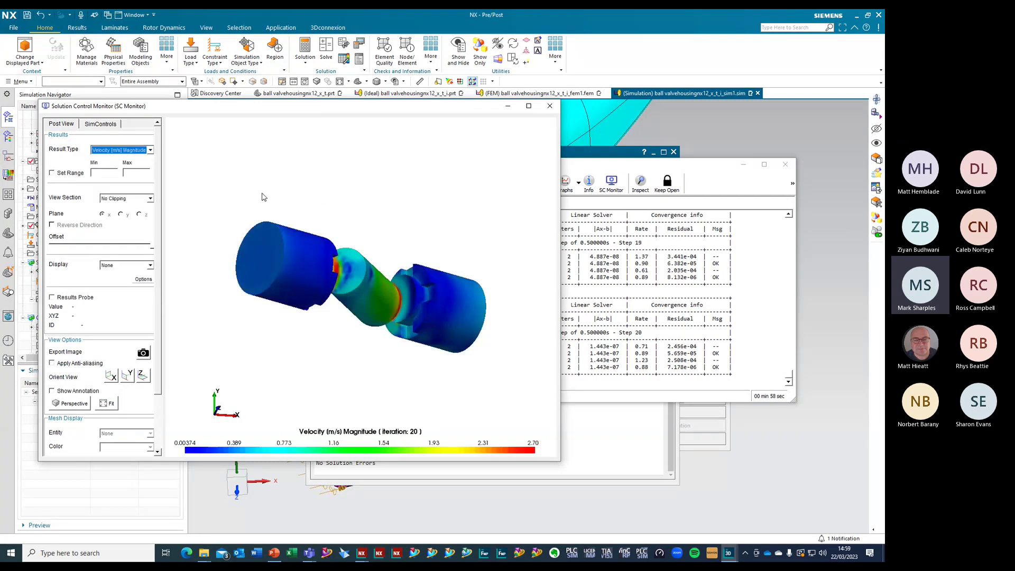
pyautogui.moveTo(372, 163); pyautogui.dragTo(408, 296, button='middle')
pyautogui.scroll(-5, 306, 308)
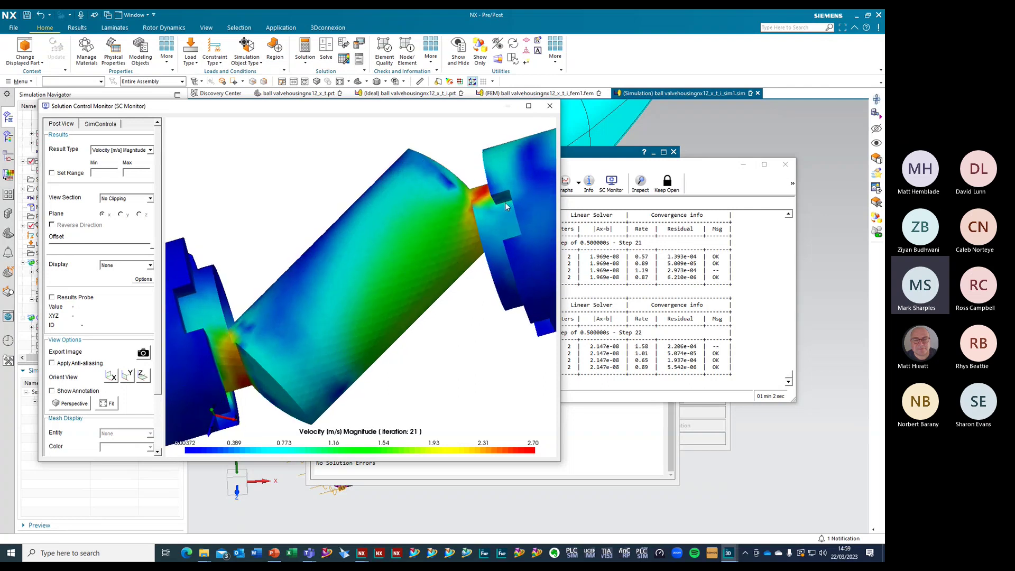
pyautogui.moveTo(476, 206); pyautogui.dragTo(465, 216, button='middle')
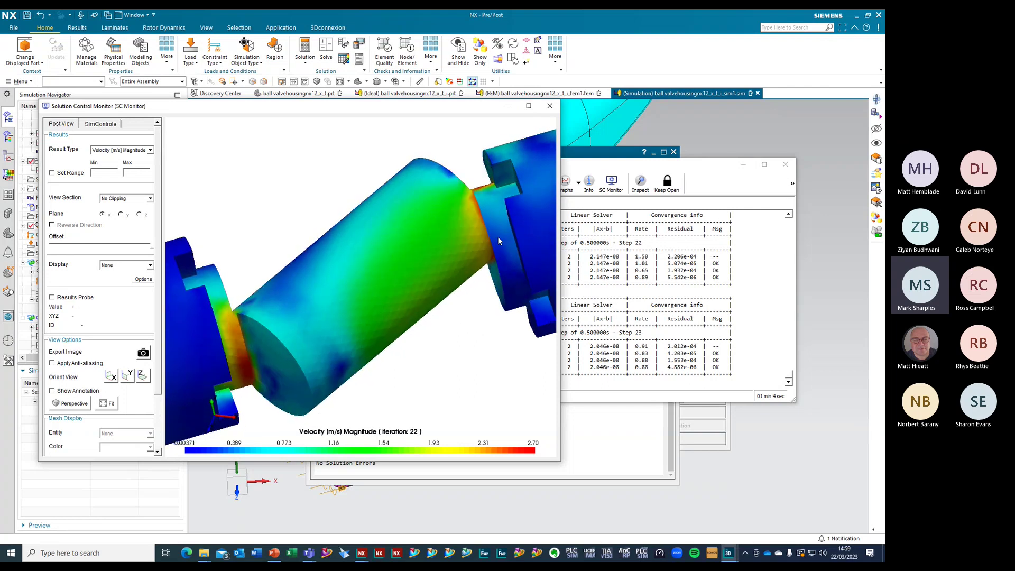
pyautogui.scroll(-4, 300, 282)
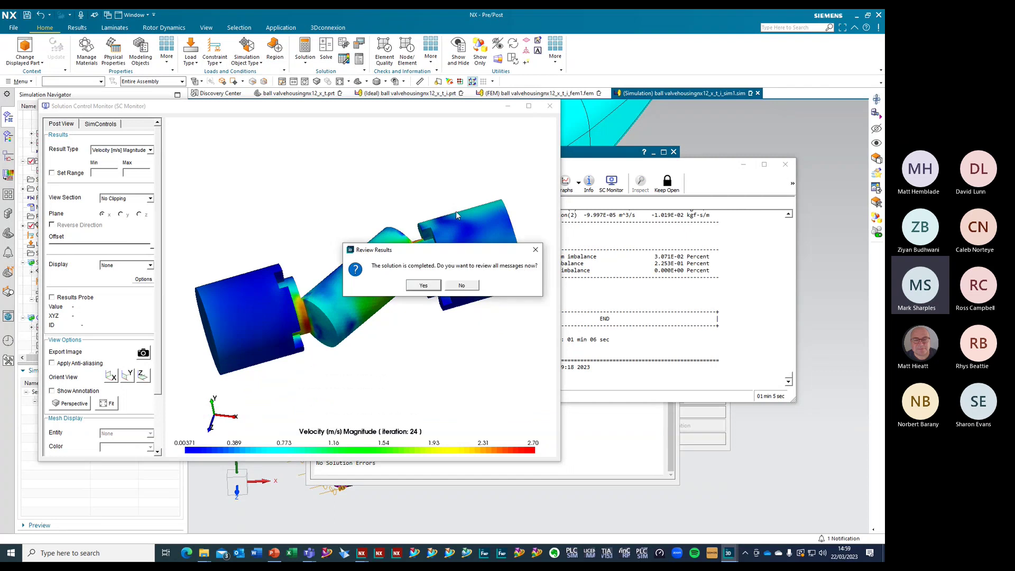
pyautogui.click(423, 288)
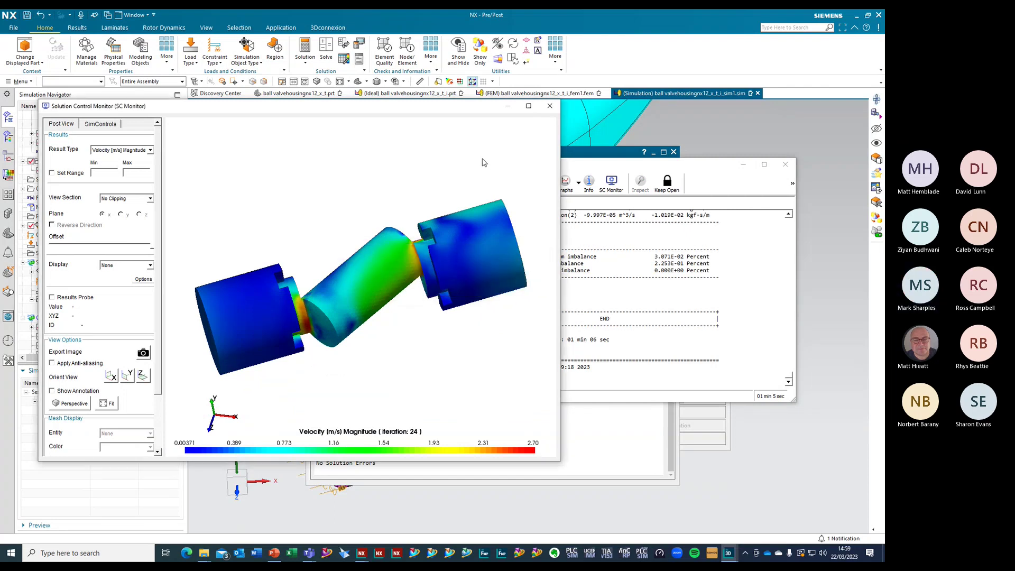
pyautogui.moveTo(482, 163); pyautogui.dragTo(505, 301, button='middle')
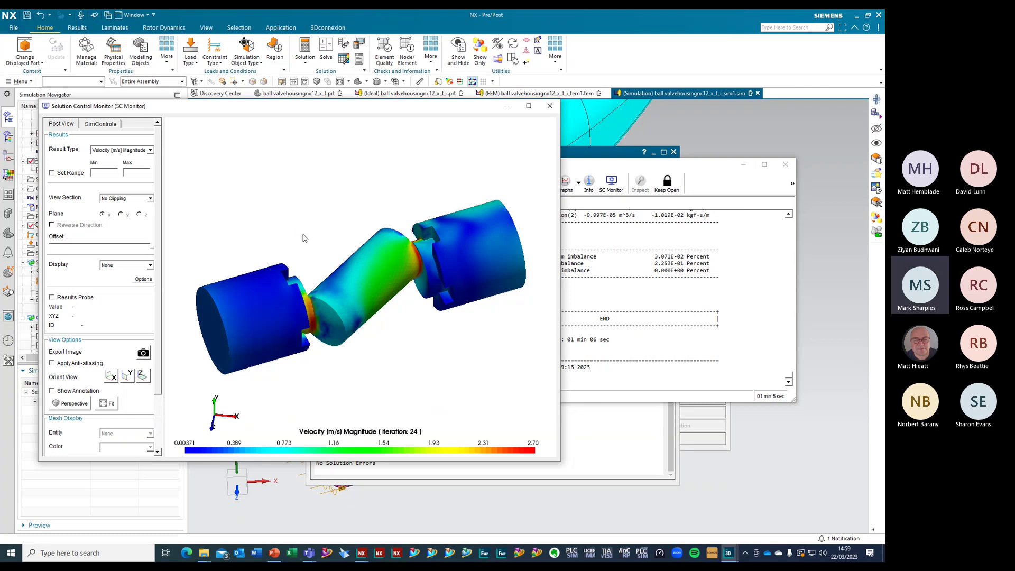
pyautogui.click(550, 105)
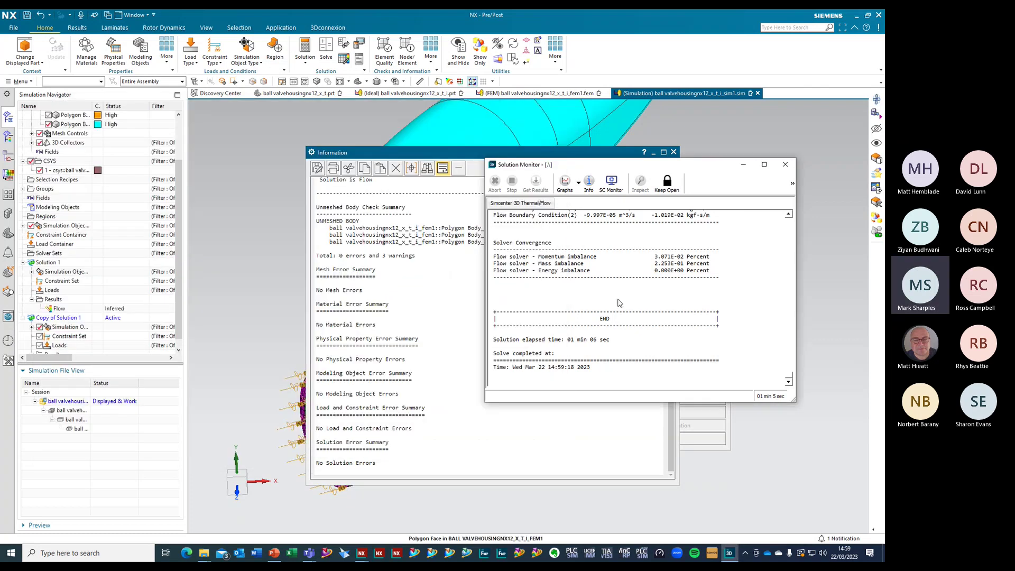
# Read the volume/mass flow and solver convergence summaries, and close the solution monitor, job monitor and information report
pyautogui.scroll(4, 652, 290)
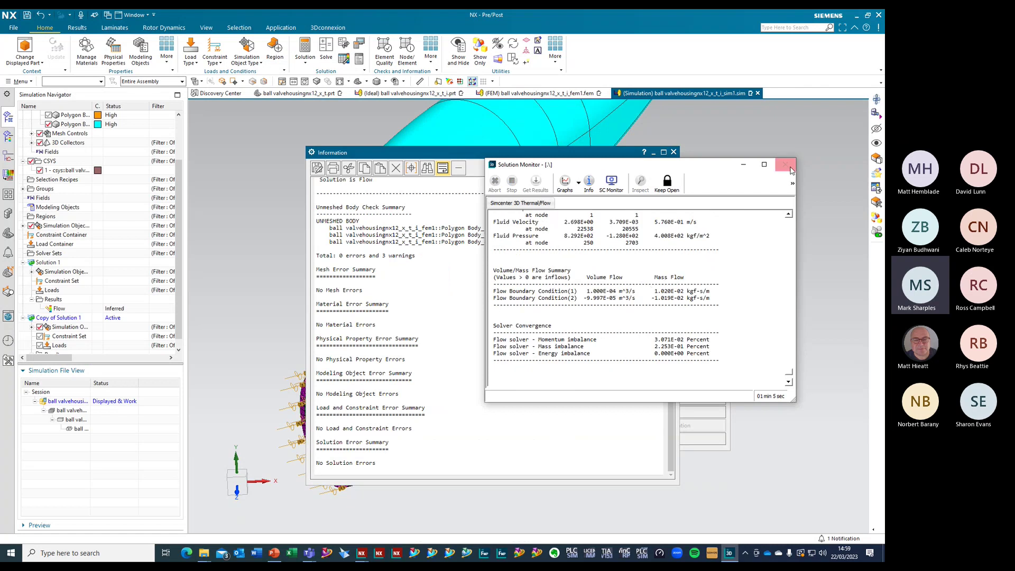
pyautogui.click(747, 168)
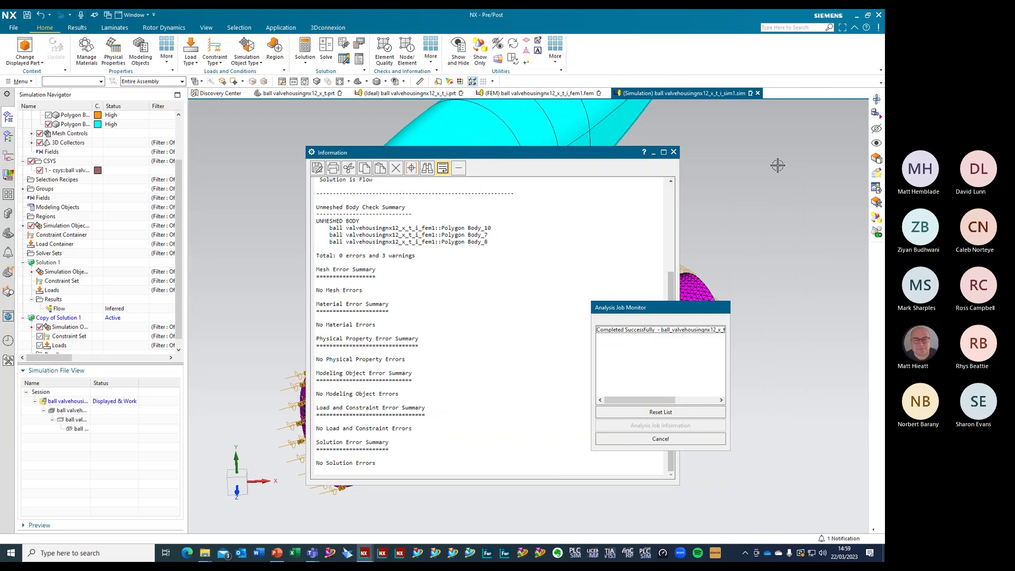
pyautogui.click(671, 440)
pyautogui.click(673, 152)
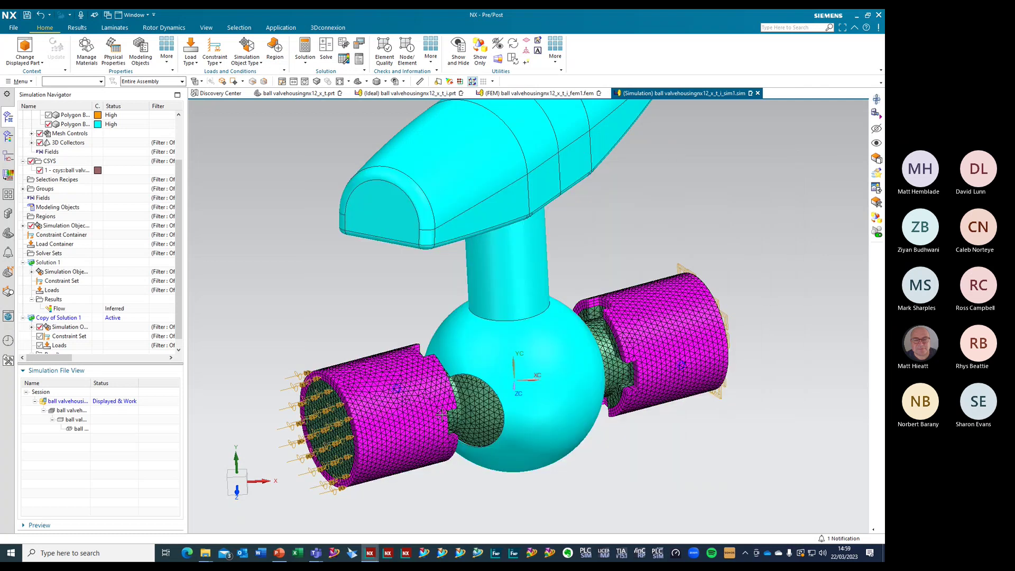
# Display the 3D flow velocity magnitude from the Copy of Solution 1 results, and return to the simulation model
pyautogui.scroll(-1, 69, 348)
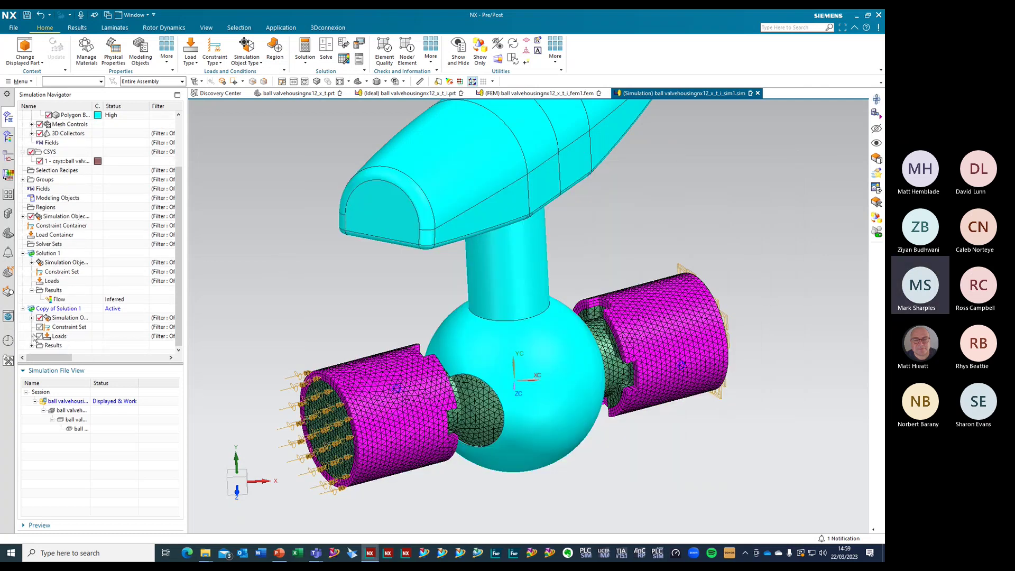
pyautogui.click(8, 138)
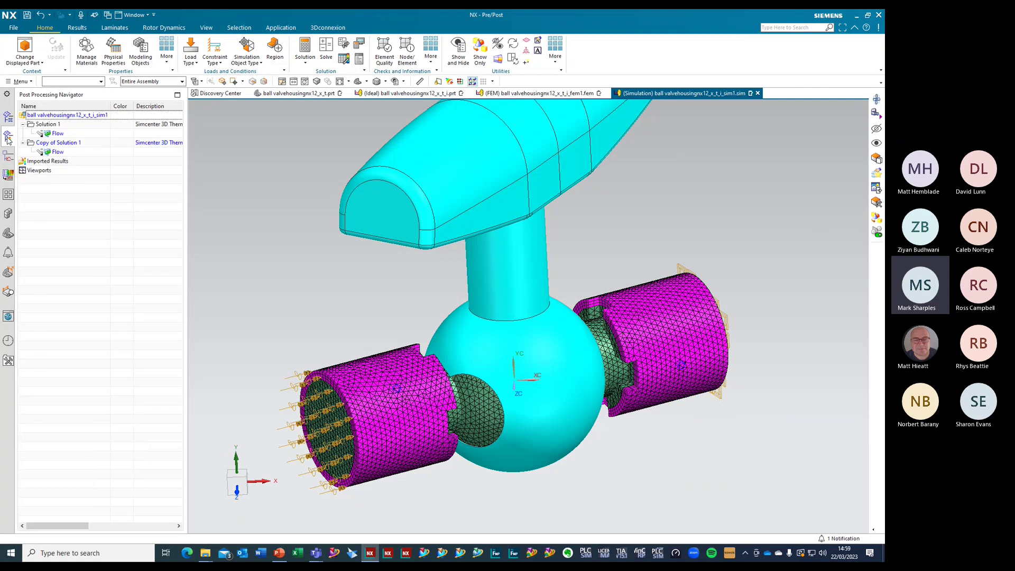
pyautogui.doubleClick(58, 151)
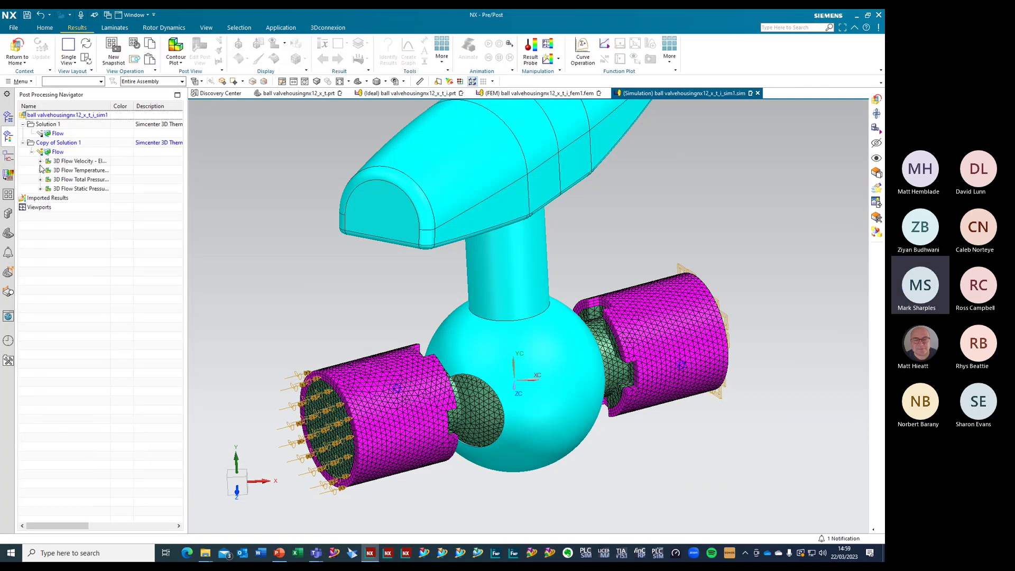
pyautogui.click(41, 161)
pyautogui.click(71, 198)
pyautogui.doubleClick(70, 197)
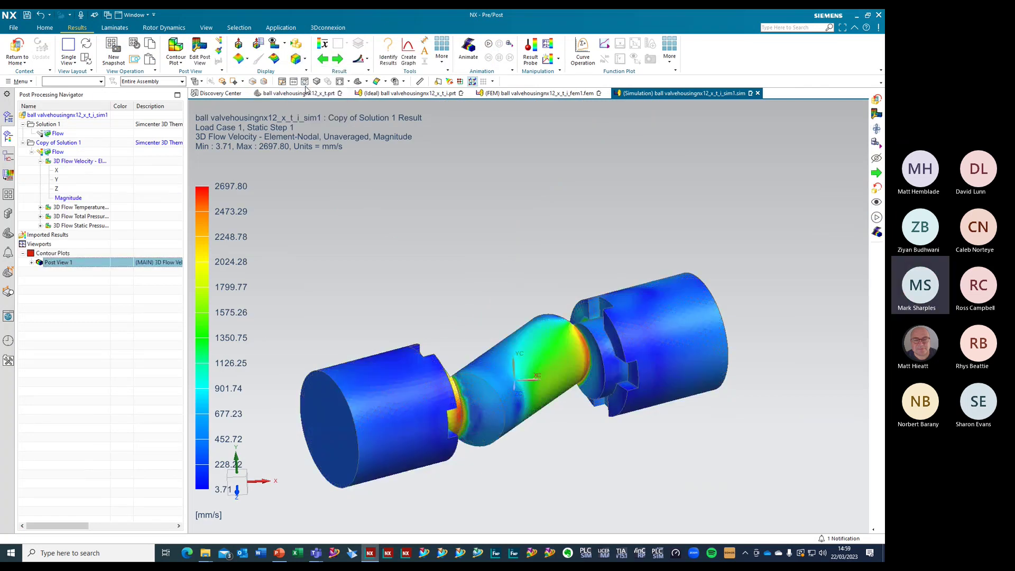
pyautogui.click(17, 49)
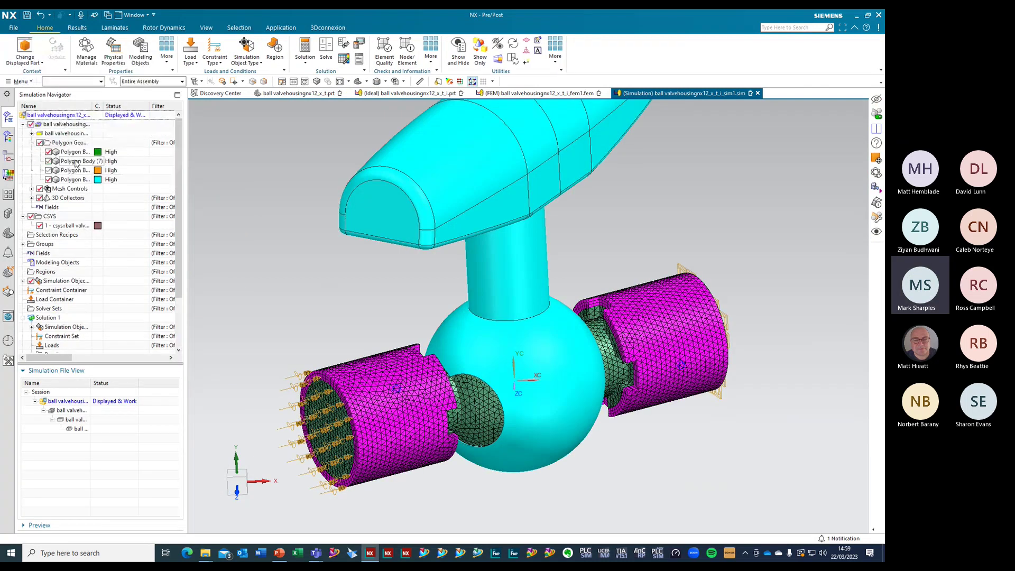
# Show the hidden housing body, make the FEM the displayed part, and show both housing bodies there with the ball and handle body hidden
pyautogui.click(48, 170)
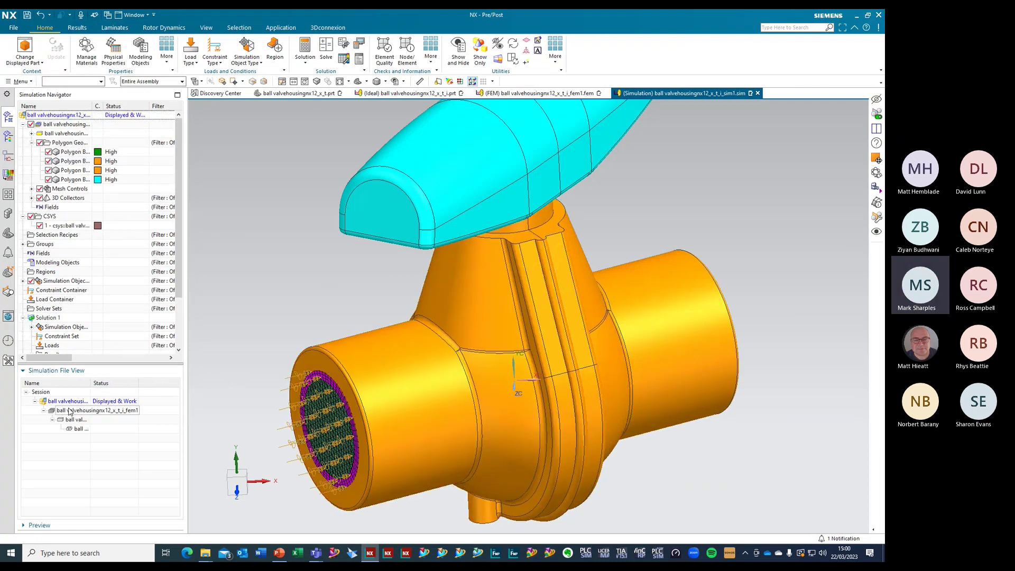
pyautogui.doubleClick(70, 414)
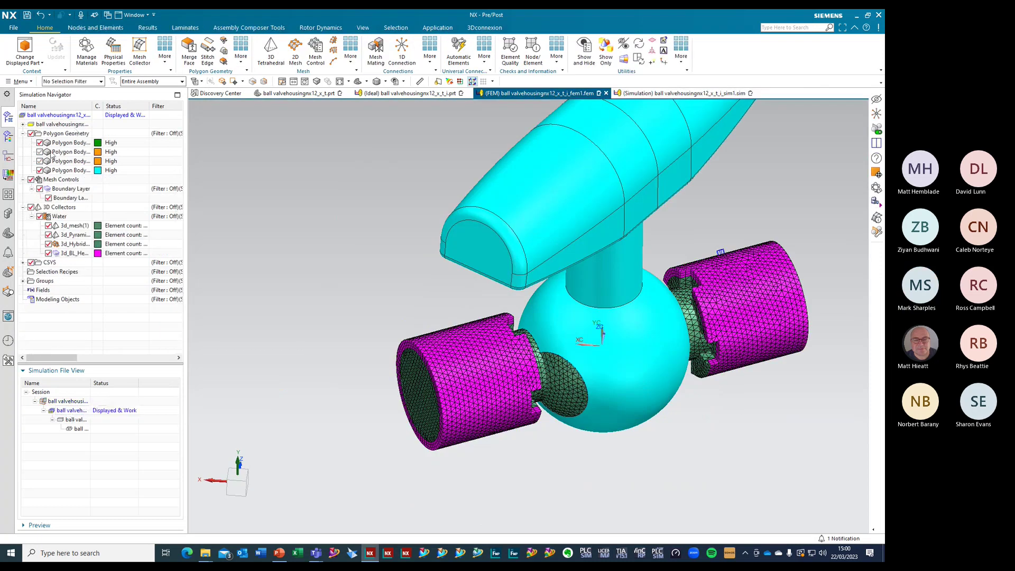
pyautogui.click(40, 152)
pyautogui.click(39, 161)
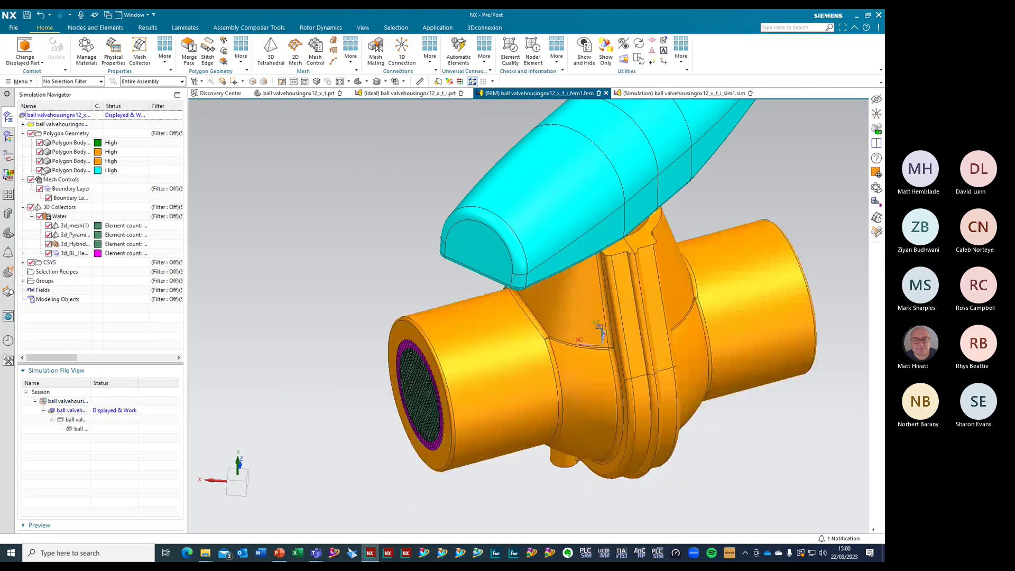
pyautogui.click(40, 170)
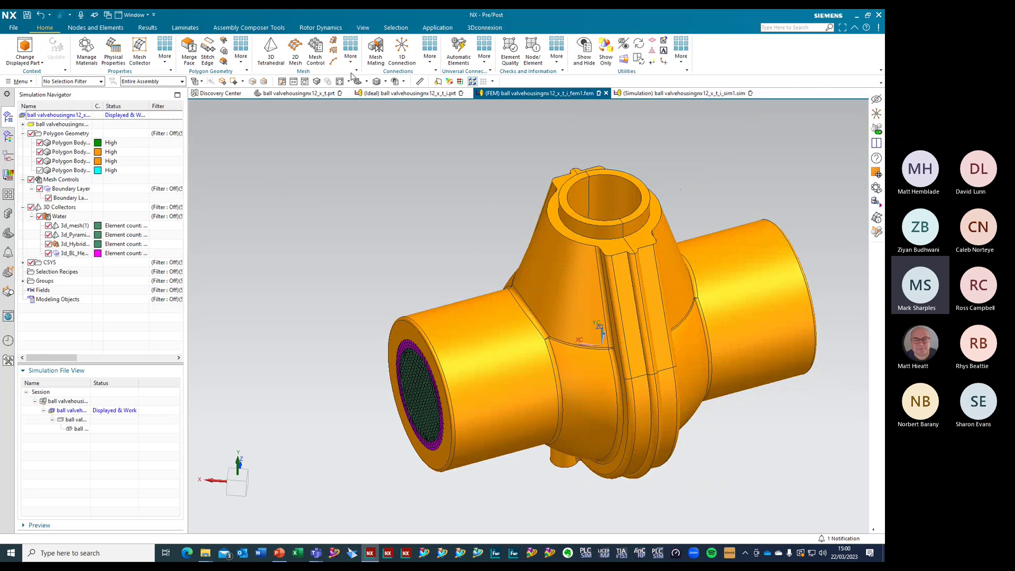
# Set up a TET4 3D tetrahedral mesh on the two housing bodies with a 4.68 mm element size
pyautogui.click(279, 59)
pyautogui.click(464, 316)
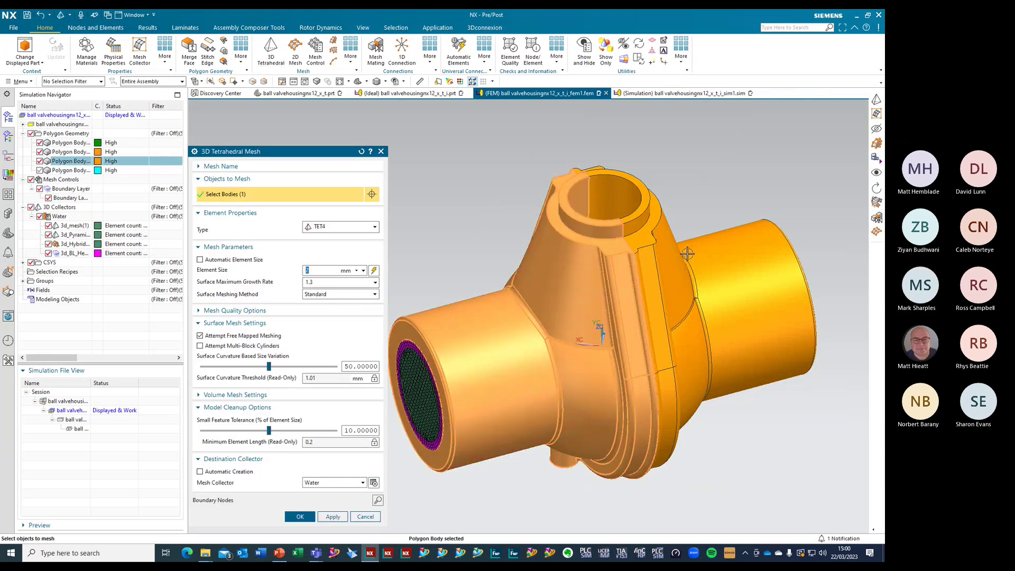
pyautogui.click(665, 267)
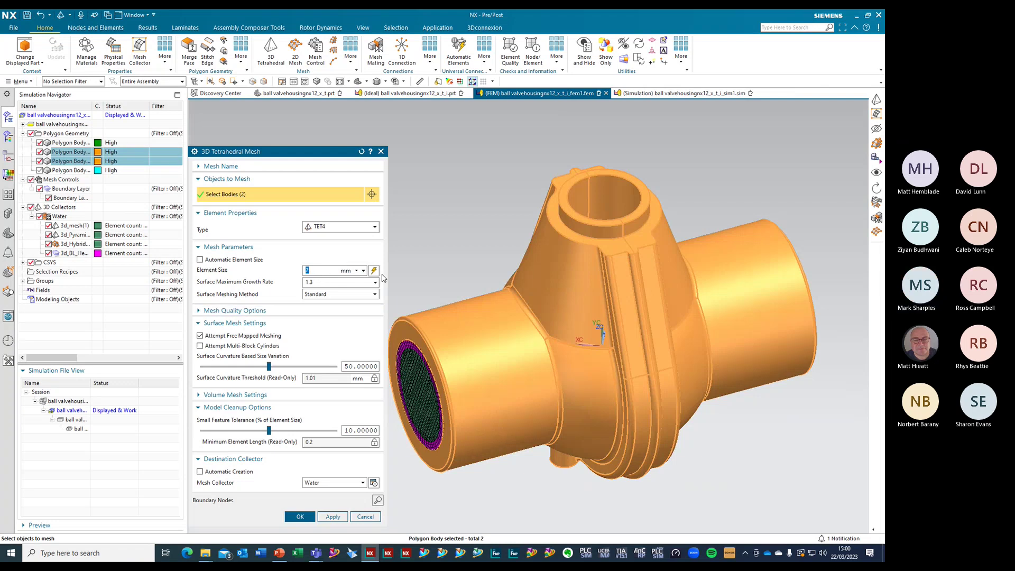
pyautogui.write('4')
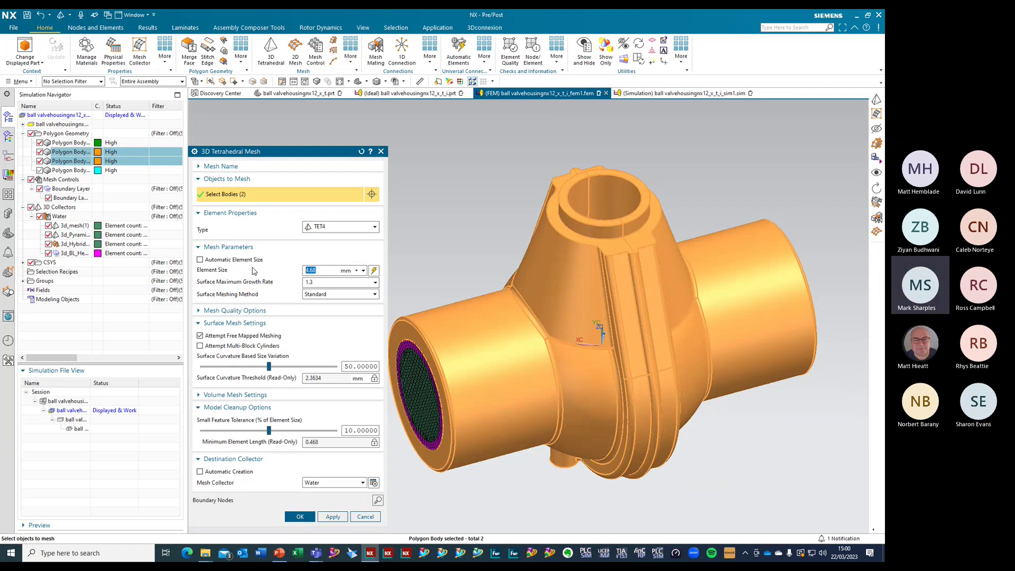
# Create a solid mesh collector named Al with the material Aluminum_5086 as the mesh's destination
pyautogui.click(373, 482)
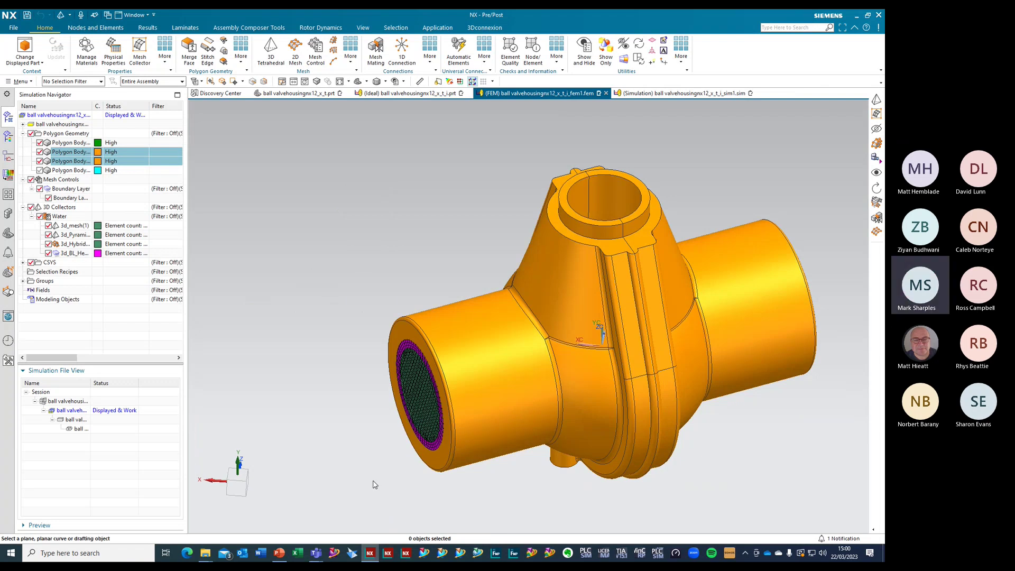
pyautogui.click(344, 244)
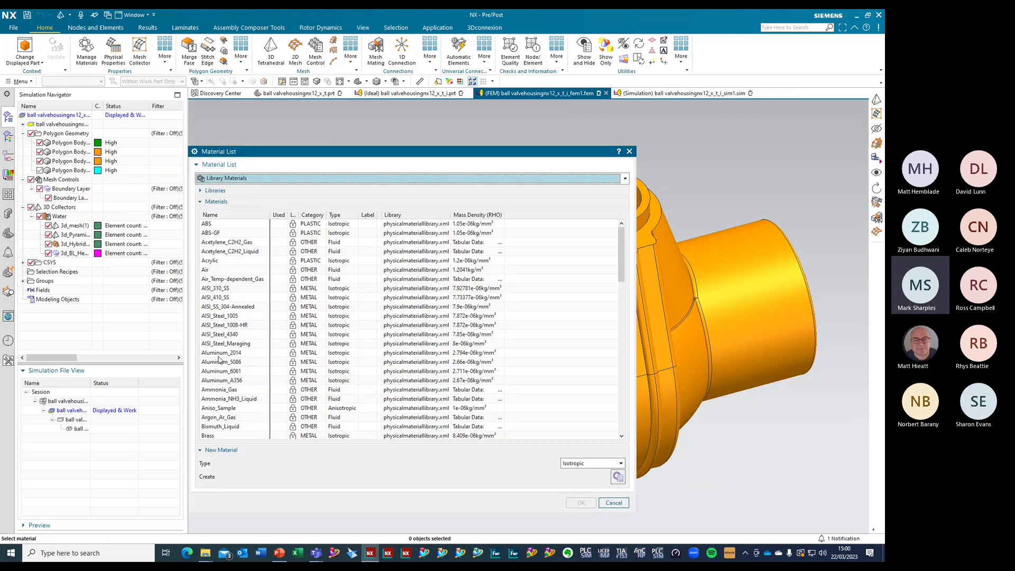
pyautogui.click(221, 362)
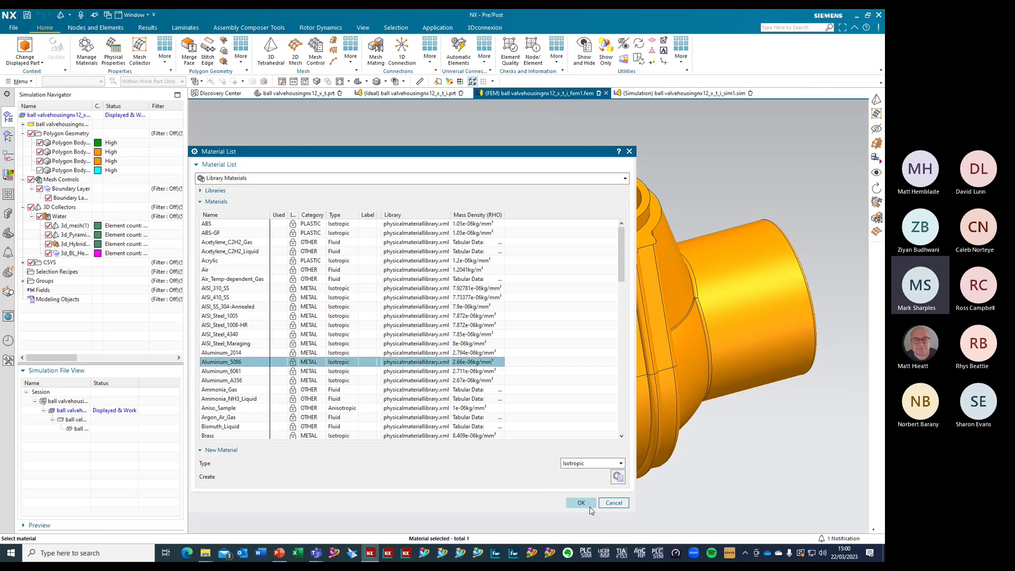
pyautogui.click(581, 502)
pyautogui.moveTo(305, 301); pyautogui.dragTo(225, 303)
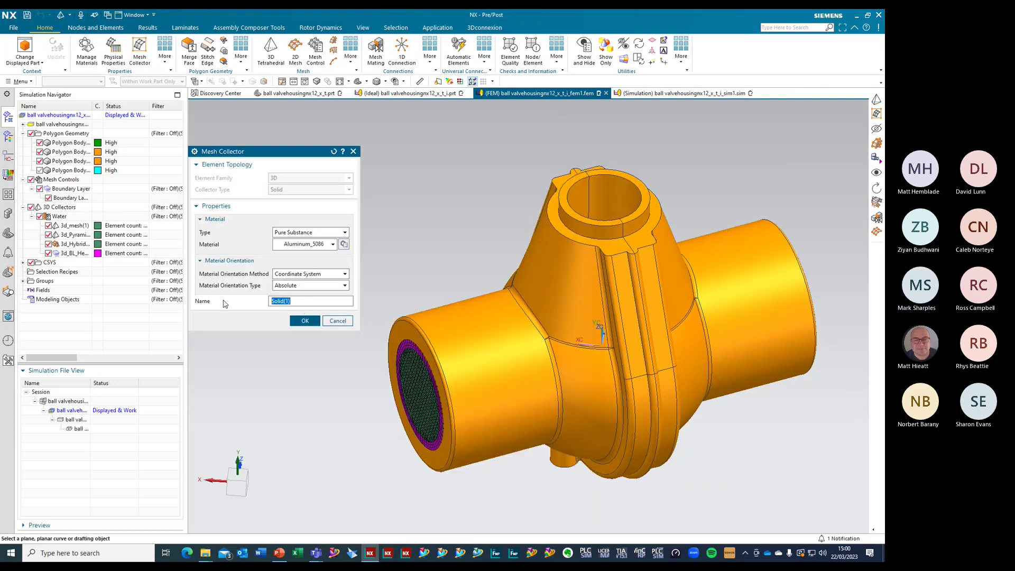
pyautogui.write('Al')
pyautogui.click(305, 321)
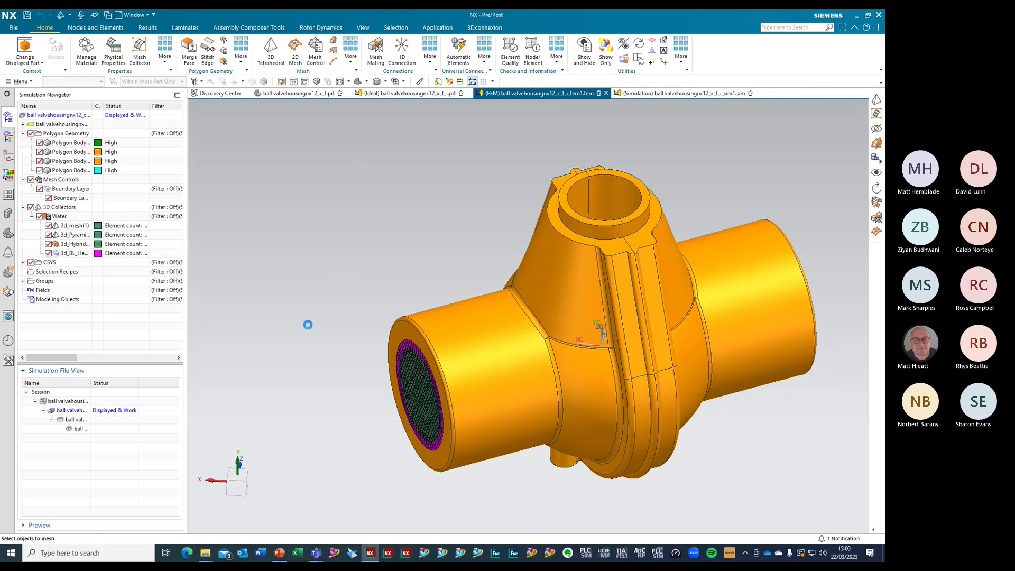
# Generate the tetrahedral mesh on the housing bodies and examine it around the water mesh at the pipe end
pyautogui.click(300, 516)
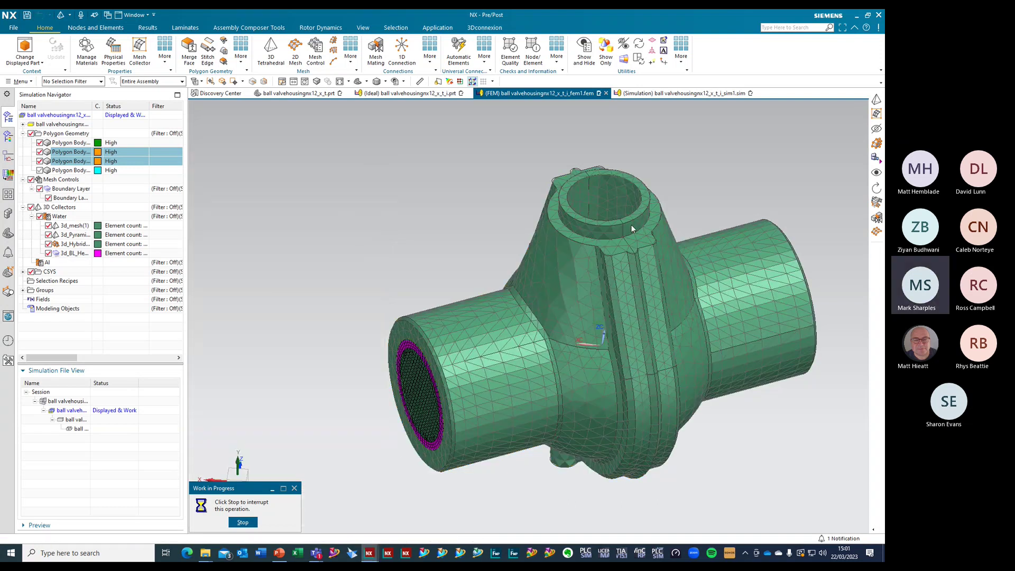
pyautogui.scroll(1, 567, 374)
pyautogui.moveTo(567, 373); pyautogui.dragTo(513, 251, button='middle')
pyautogui.scroll(3, 476, 167)
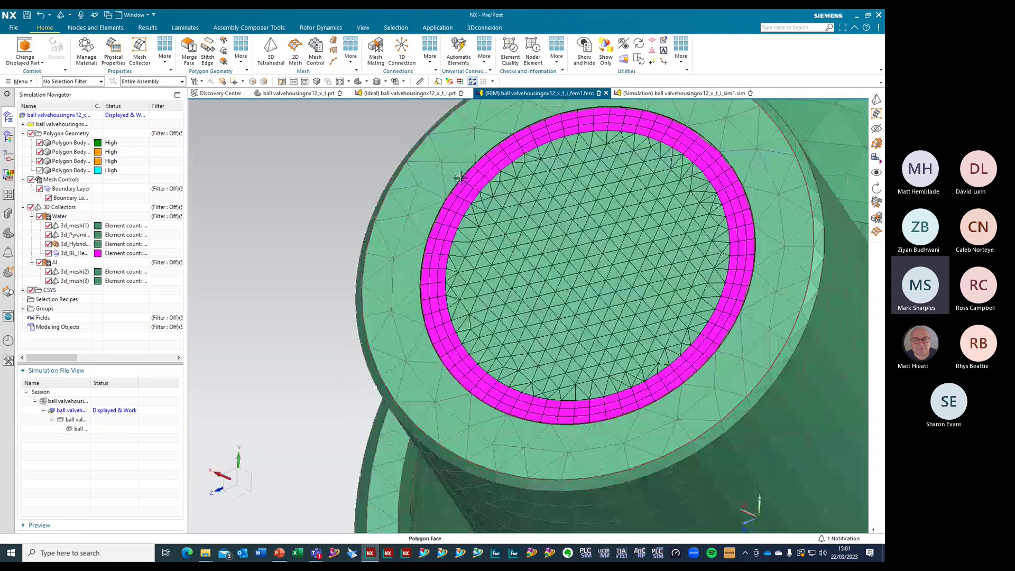
pyautogui.scroll(-5, 556, 238)
pyautogui.moveTo(556, 237); pyautogui.dragTo(522, 269, button='middle')
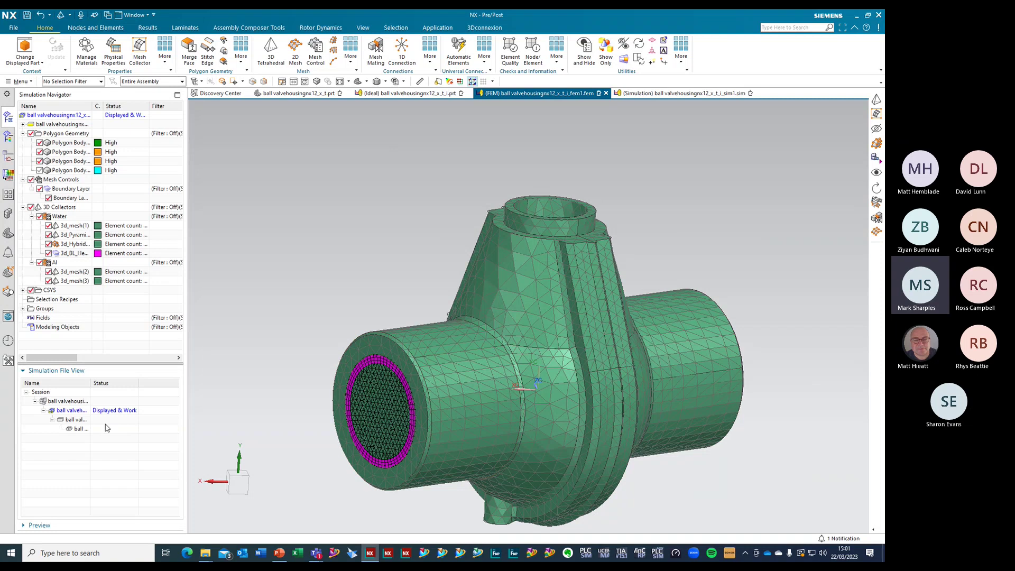
# Make the simulation file the displayed part and create Solution 2 with analysis type Coupled Thermal-Flow
pyautogui.doubleClick(61, 402)
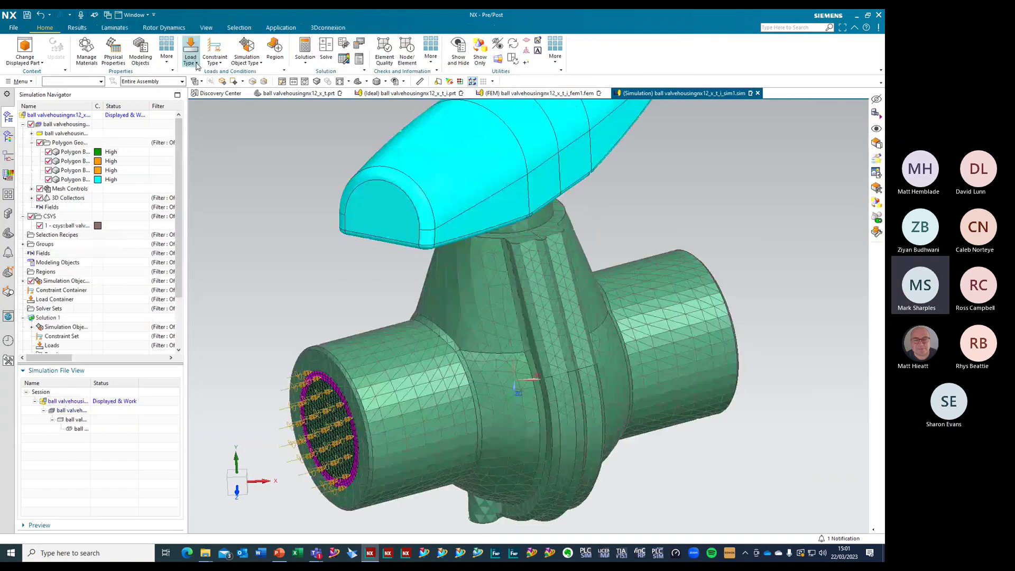
pyautogui.rightClick(59, 116)
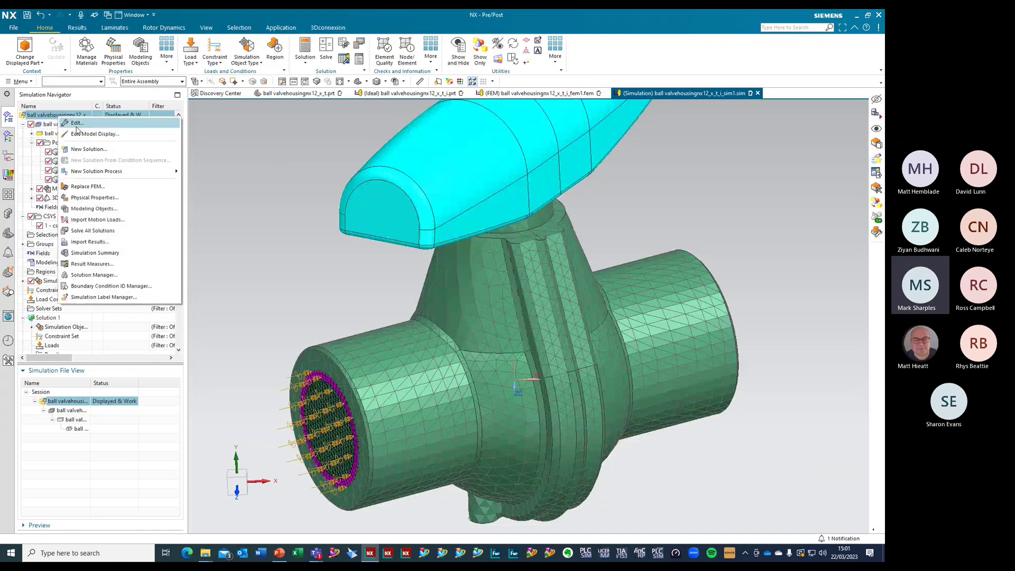
pyautogui.click(84, 153)
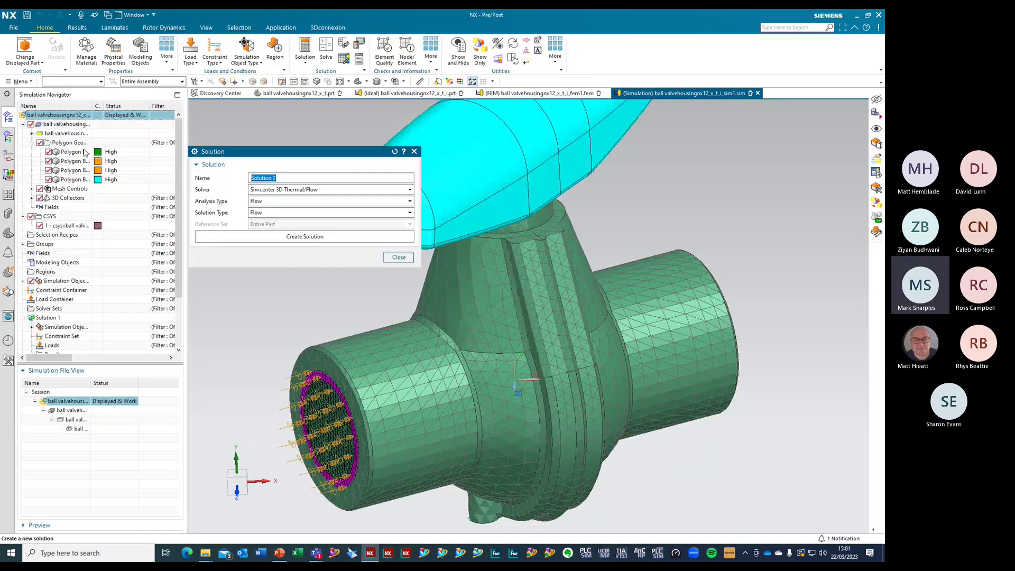
pyautogui.click(270, 202)
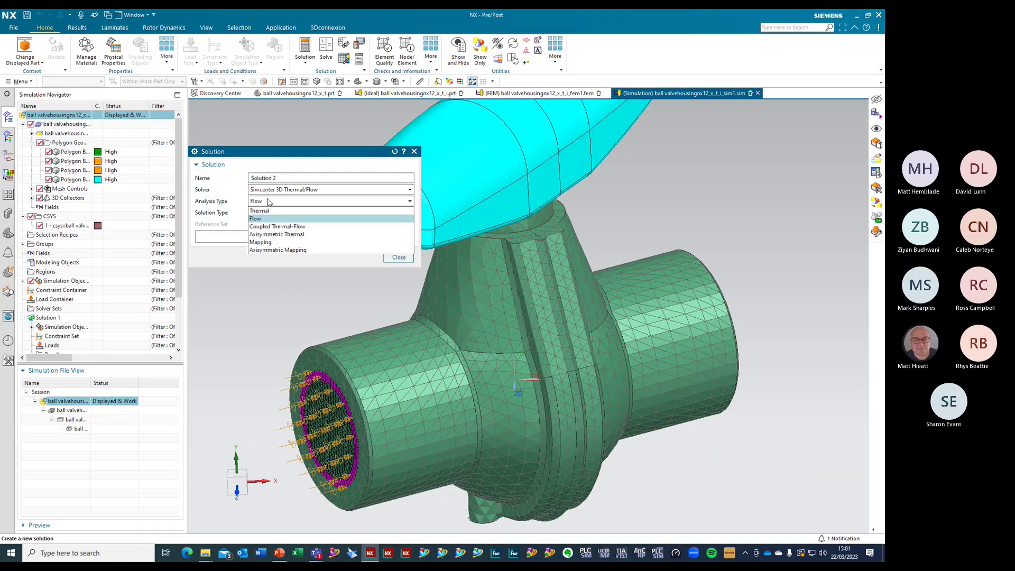
pyautogui.click(274, 226)
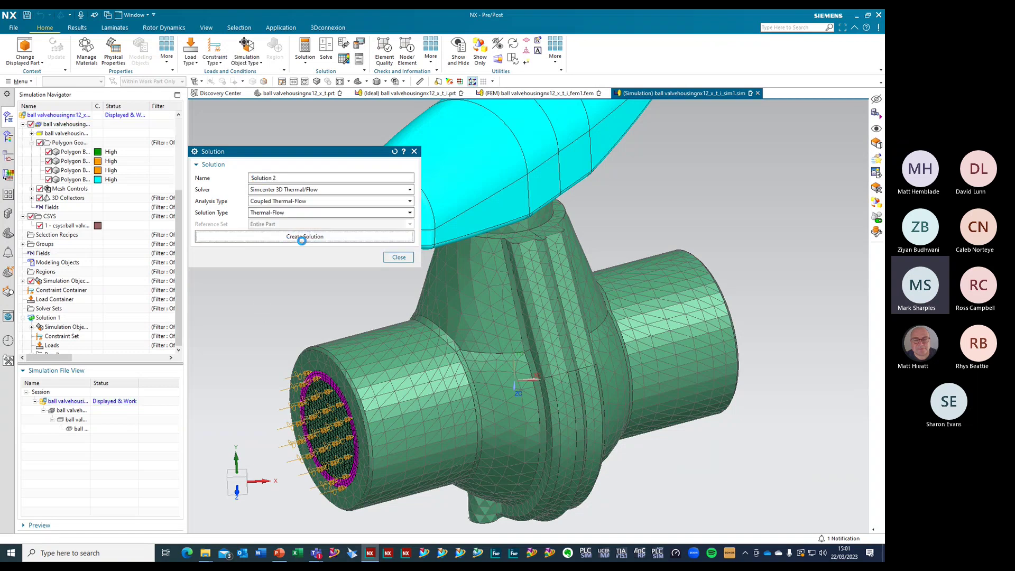
pyautogui.click(294, 236)
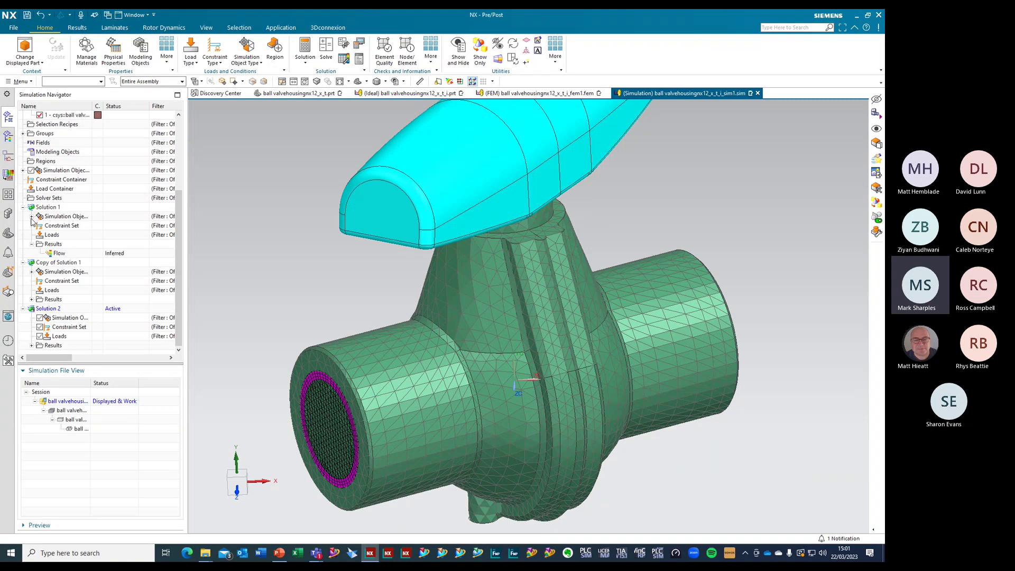
# Add both flow boundary conditions from Solution 1 to the simulation objects of Solution 2
pyautogui.click(32, 217)
pyautogui.click(73, 226)
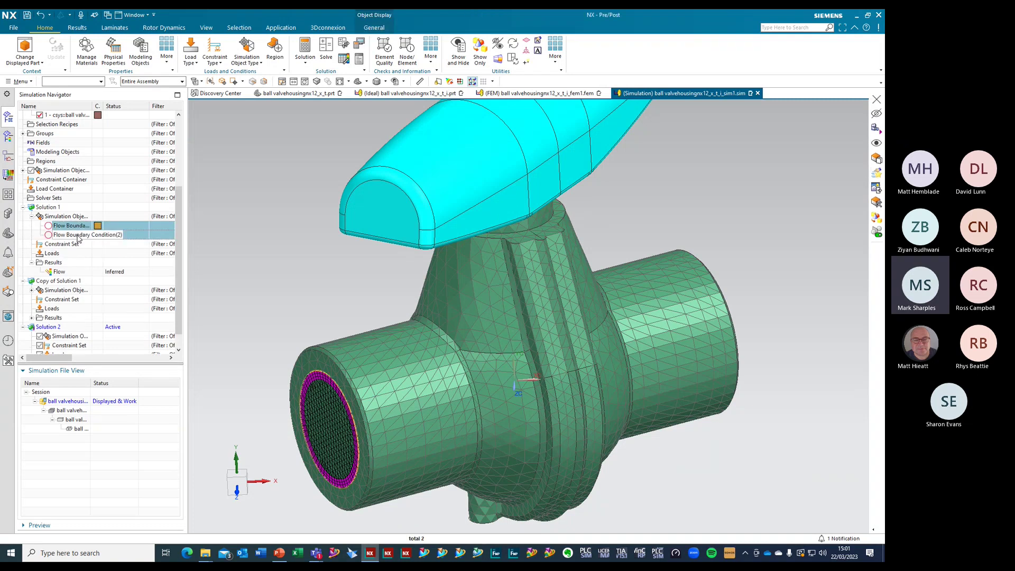
pyautogui.keyDown('ctrl'); pyautogui.click(77, 235); pyautogui.keyUp('ctrl')
pyautogui.moveTo(77, 235); pyautogui.dragTo(80, 322)
pyautogui.scroll(-1, 121, 309)
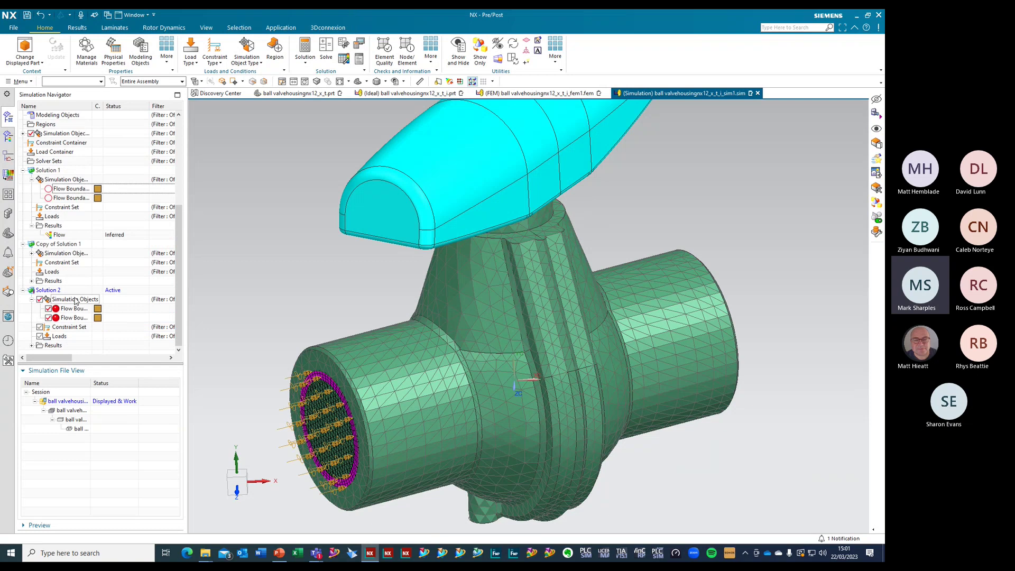
# Apply a 1000 W heat load to the two housing polygon bodies in Solution 2
pyautogui.moveTo(767, 420); pyautogui.dragTo(740, 421, button='middle')
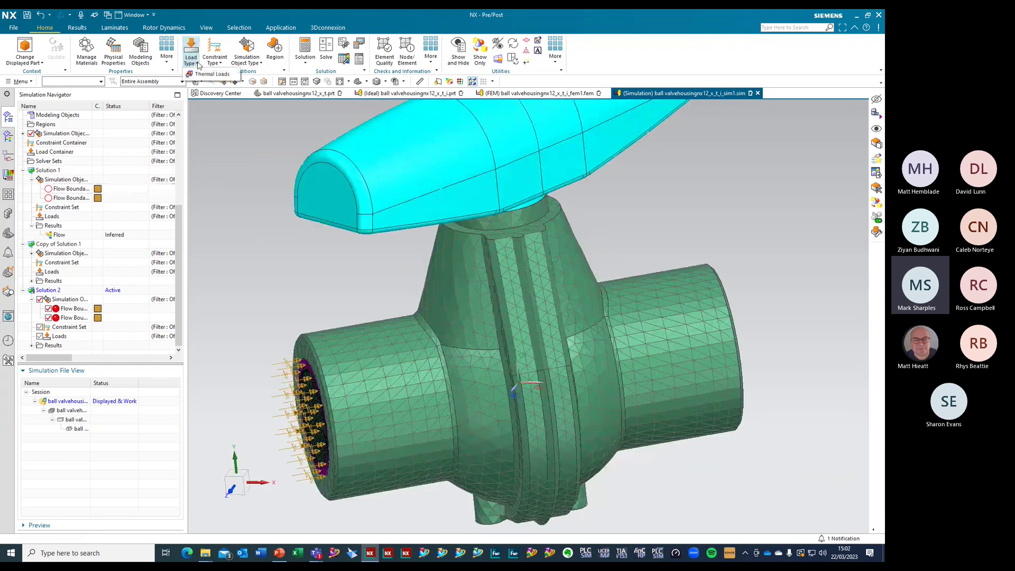
pyautogui.click(215, 62)
pyautogui.click(190, 49)
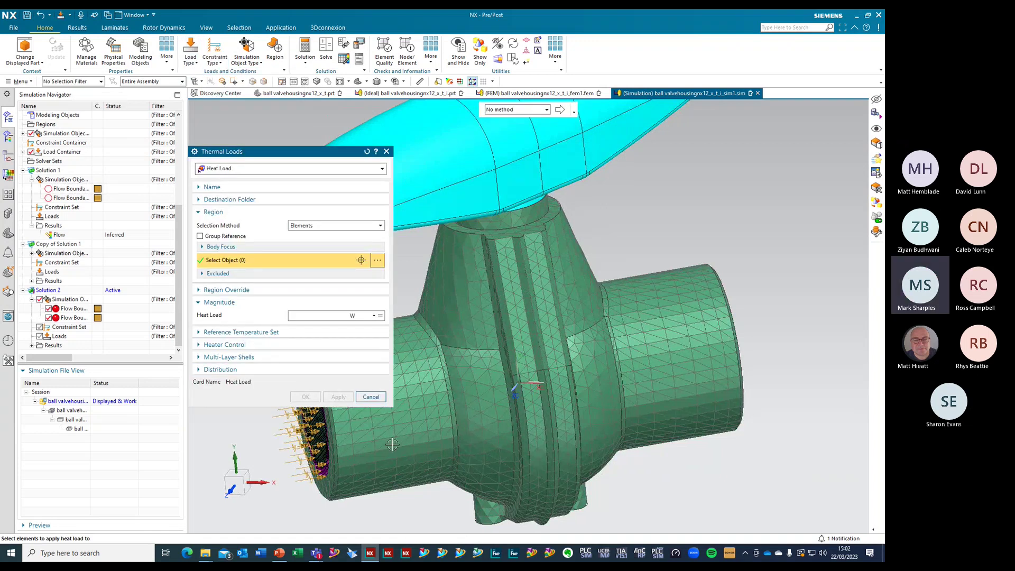
pyautogui.click(87, 82)
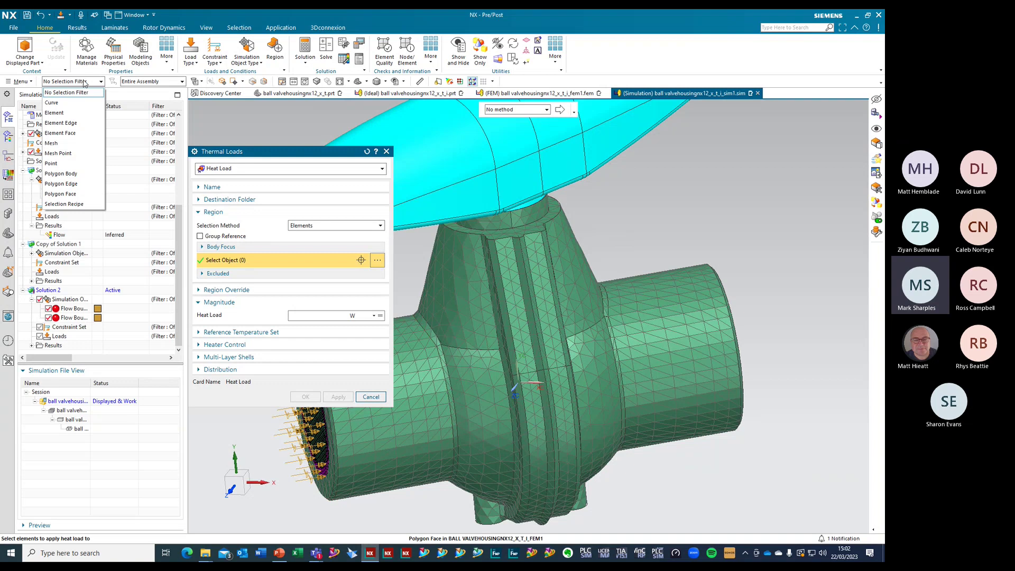
pyautogui.click(74, 174)
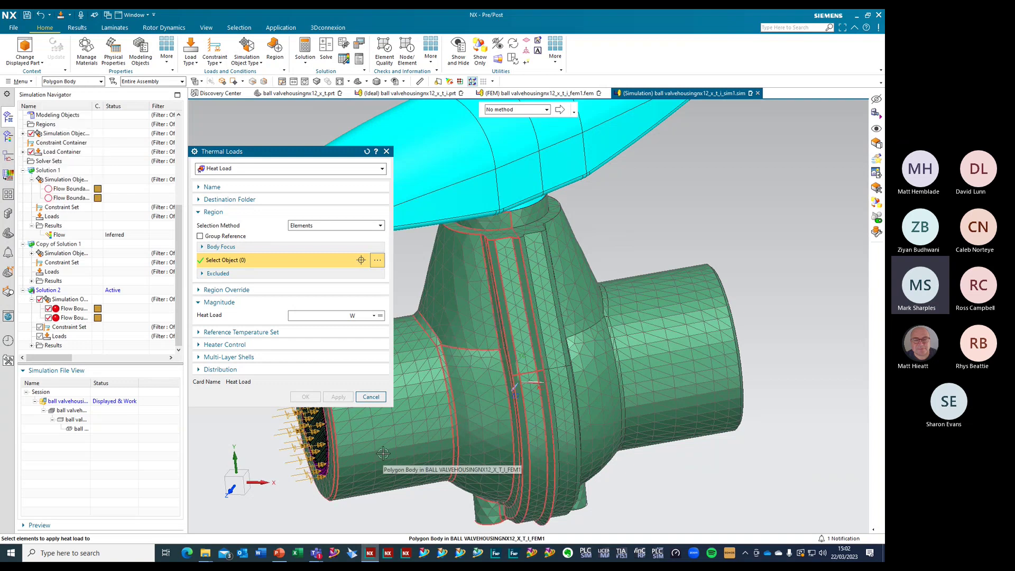
pyautogui.click(403, 458)
pyautogui.click(665, 345)
pyautogui.click(304, 314)
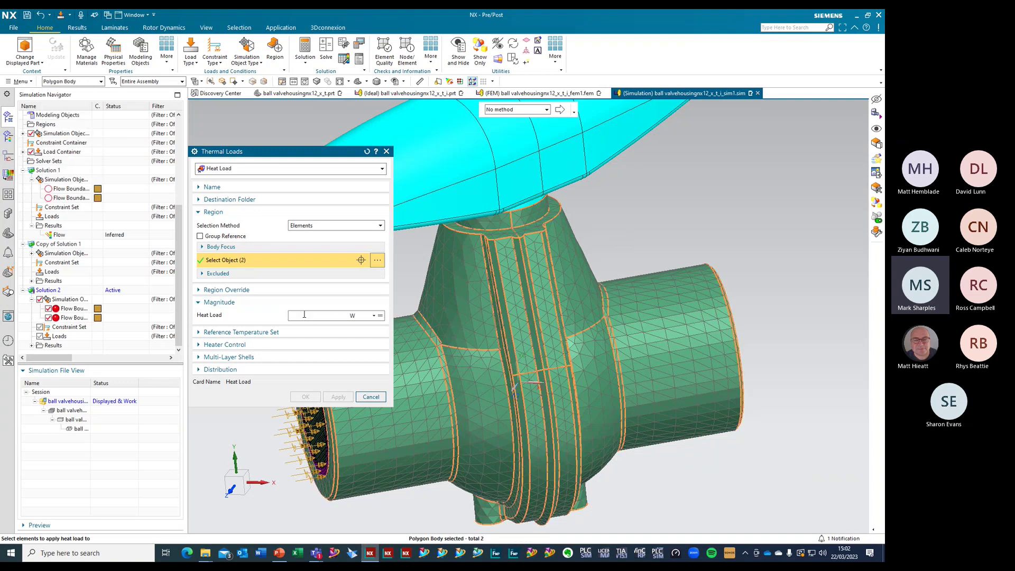
pyautogui.write('1000')
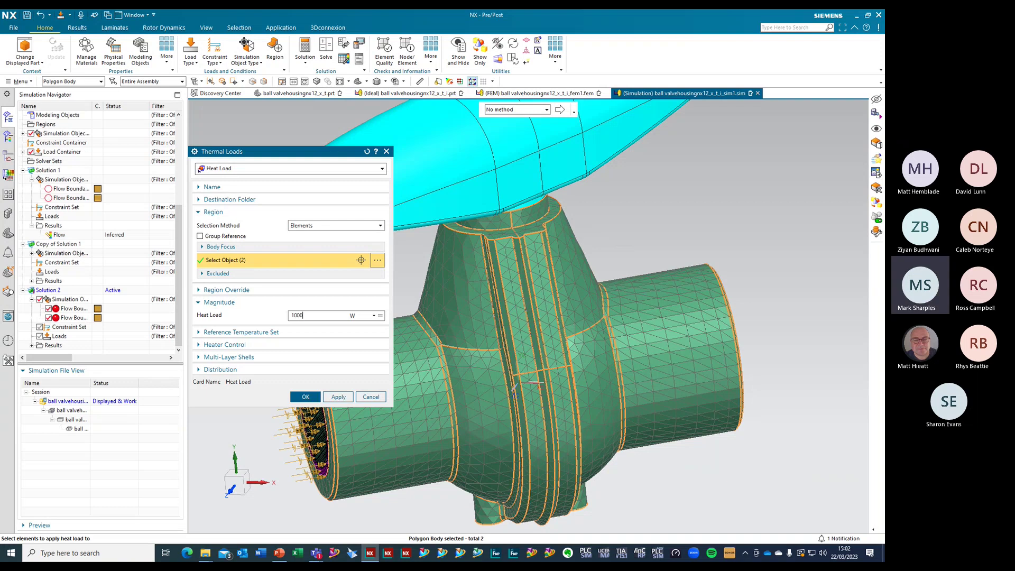
pyautogui.click(309, 397)
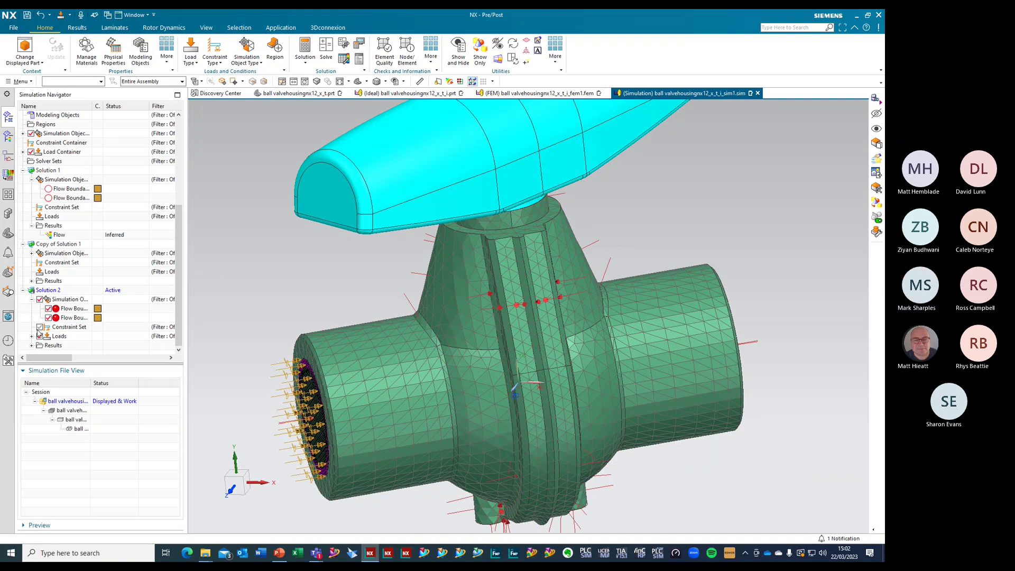
# Solve Solution 2 with the model setup check enabled
pyautogui.rightClick(46, 290)
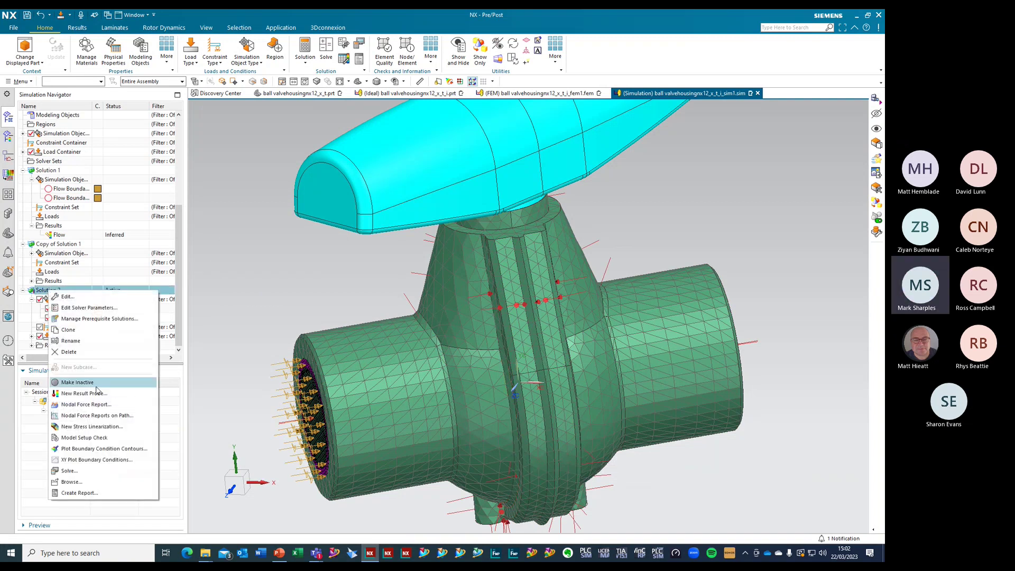
pyautogui.click(70, 471)
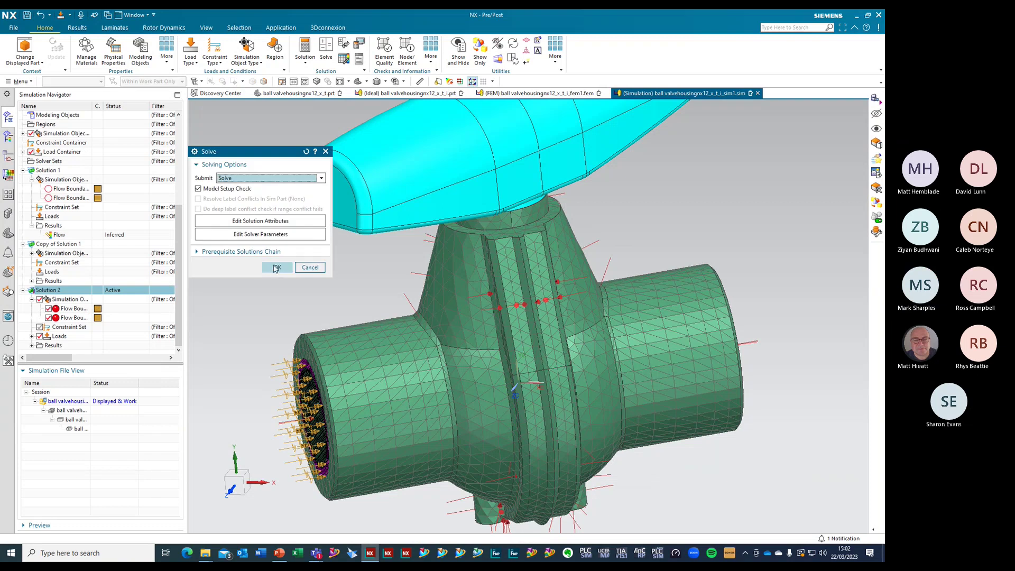
pyautogui.click(276, 267)
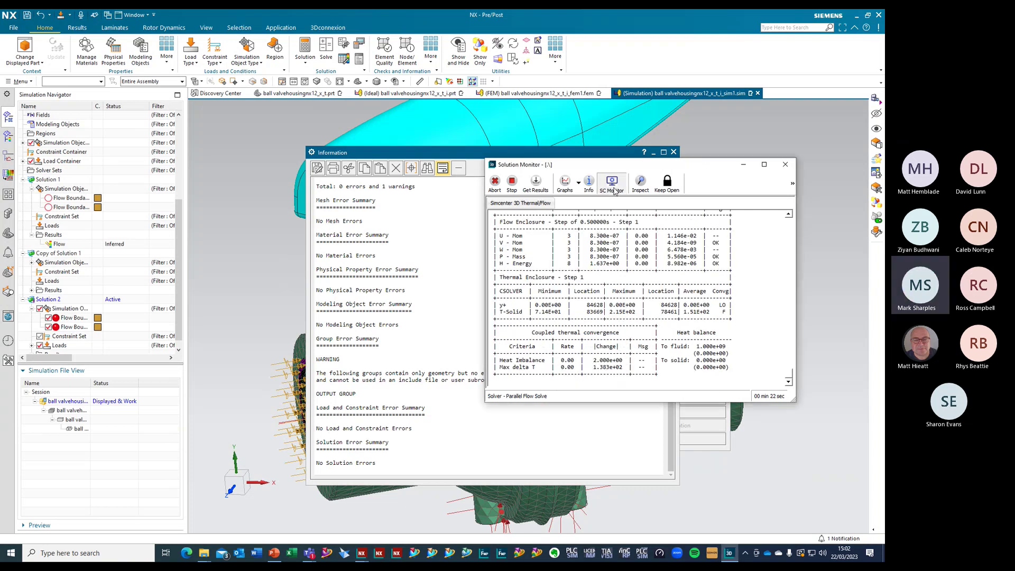
# Open the solution control monitor during the solve and examine the Fluid Temperature result across the water volume
pyautogui.click(612, 184)
pyautogui.click(147, 150)
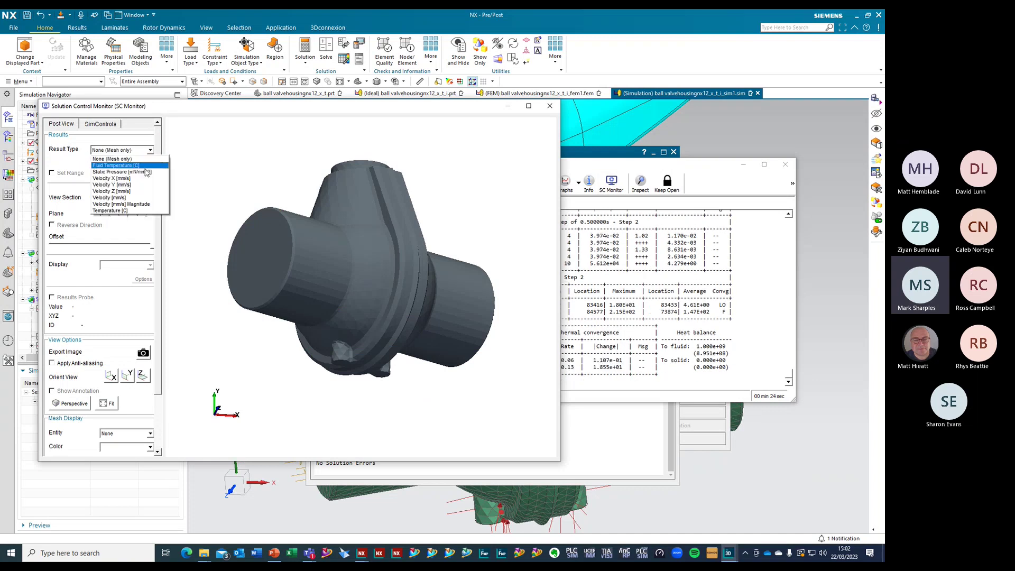
pyautogui.click(132, 166)
pyautogui.moveTo(379, 174); pyautogui.dragTo(359, 240, button='middle')
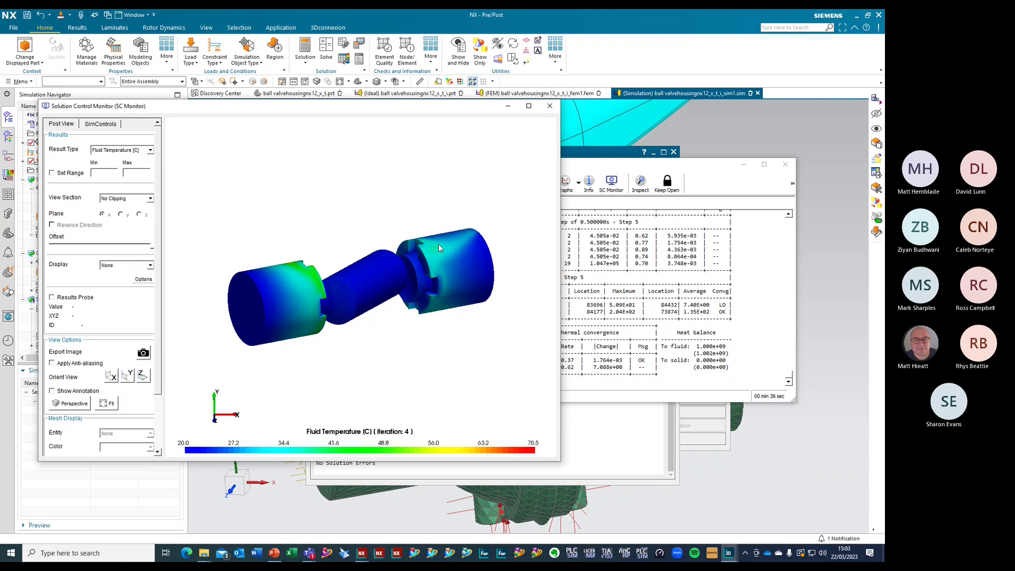
pyautogui.moveTo(430, 189); pyautogui.dragTo(402, 187, button='middle')
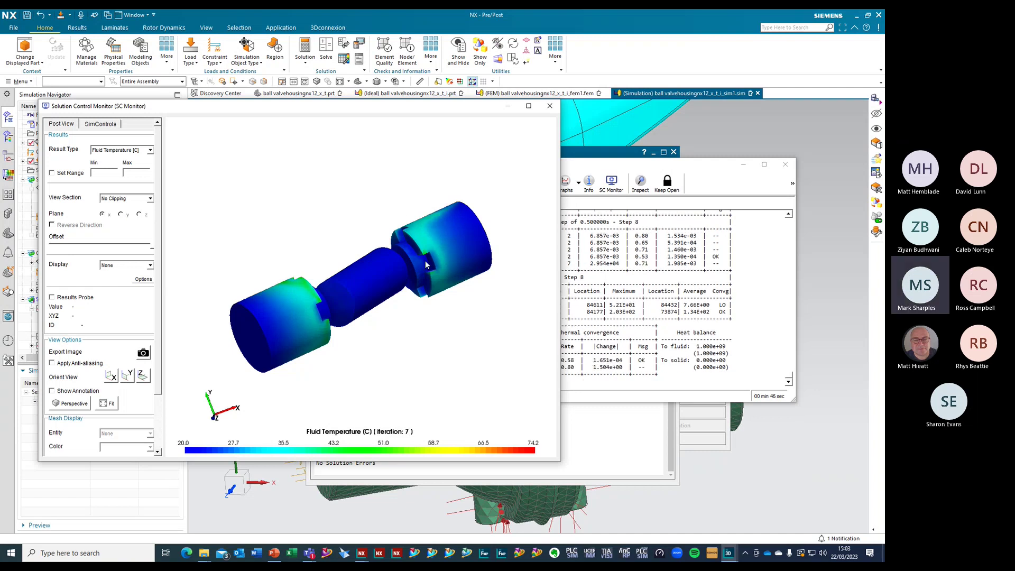
pyautogui.moveTo(428, 309); pyautogui.dragTo(243, 288, button='middle')
pyautogui.scroll(4, 318, 344)
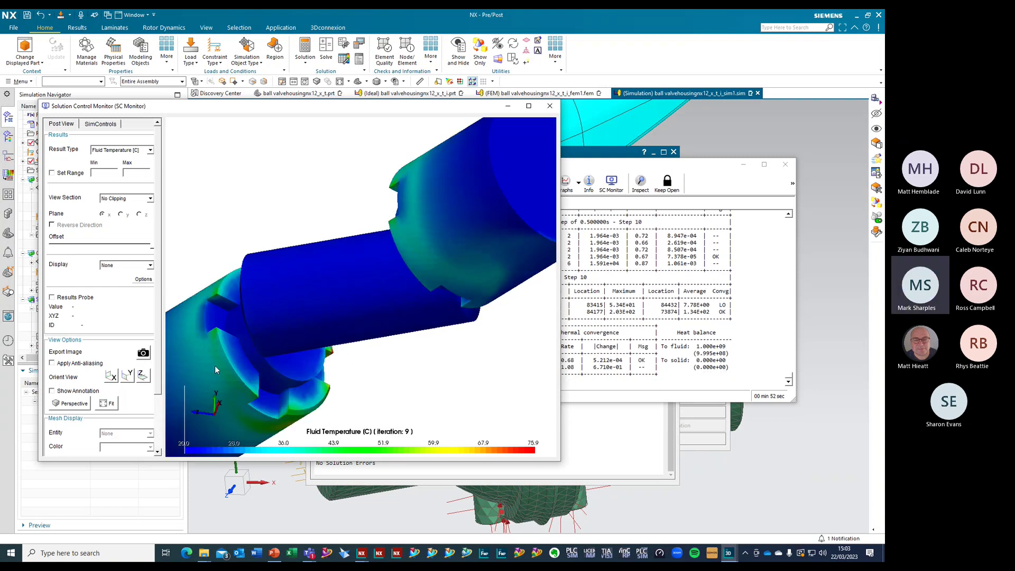
pyautogui.scroll(-3, 264, 294)
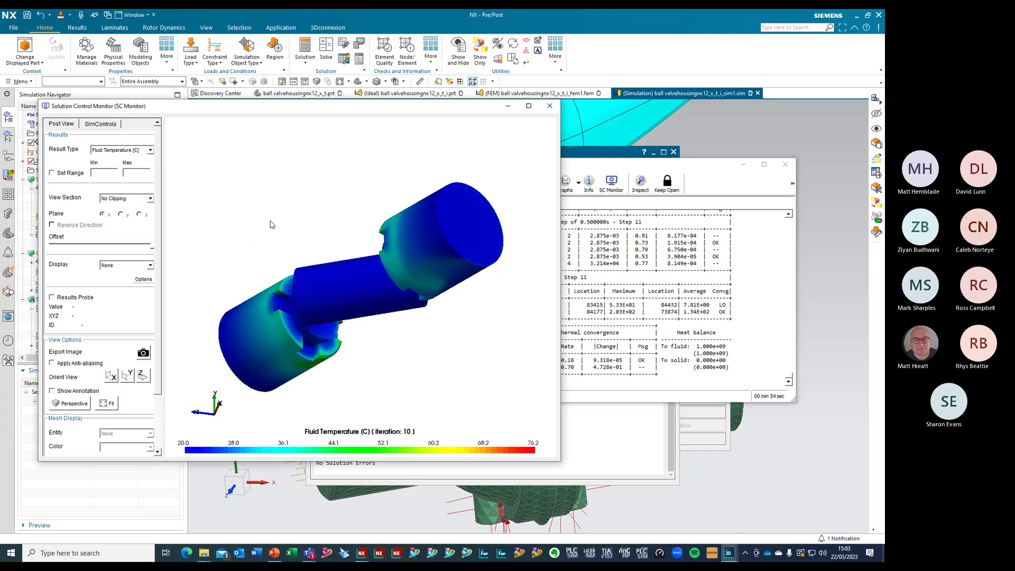
pyautogui.moveTo(265, 222); pyautogui.dragTo(438, 276, button='middle')
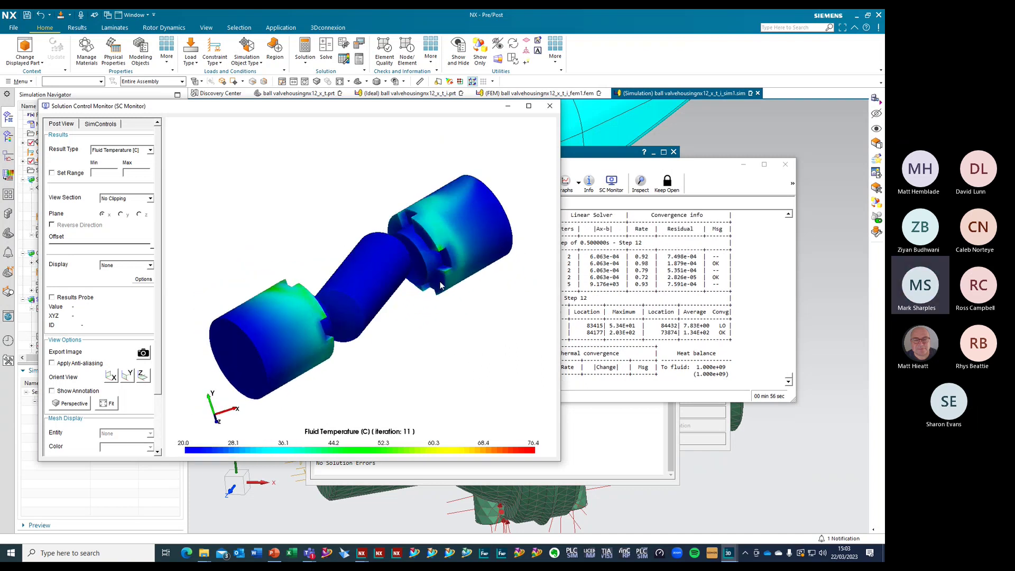
# Switch the monitored result to Temperature and examine the heat distribution around the valve housing from several sides
pyautogui.click(151, 150)
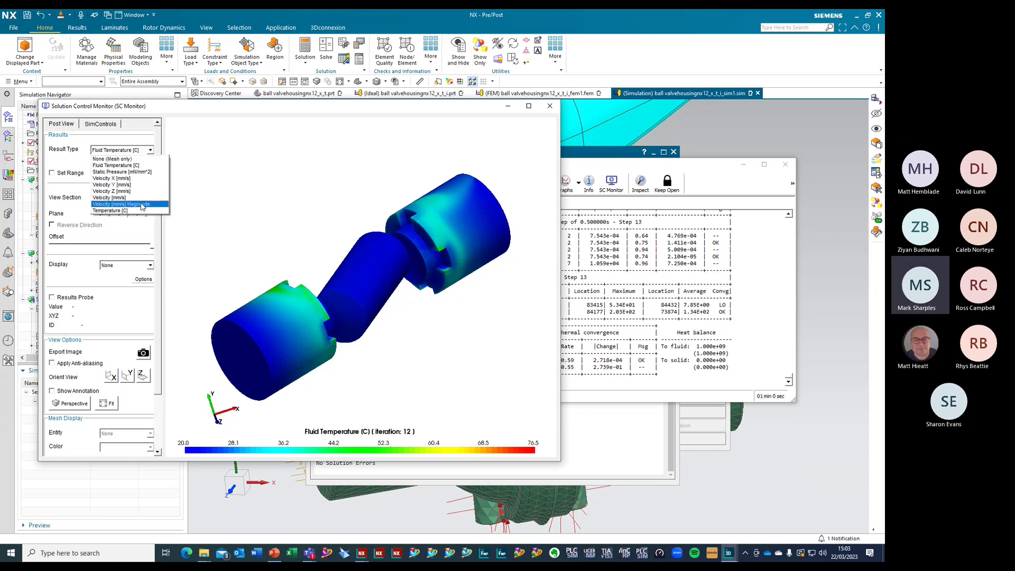
pyautogui.click(121, 210)
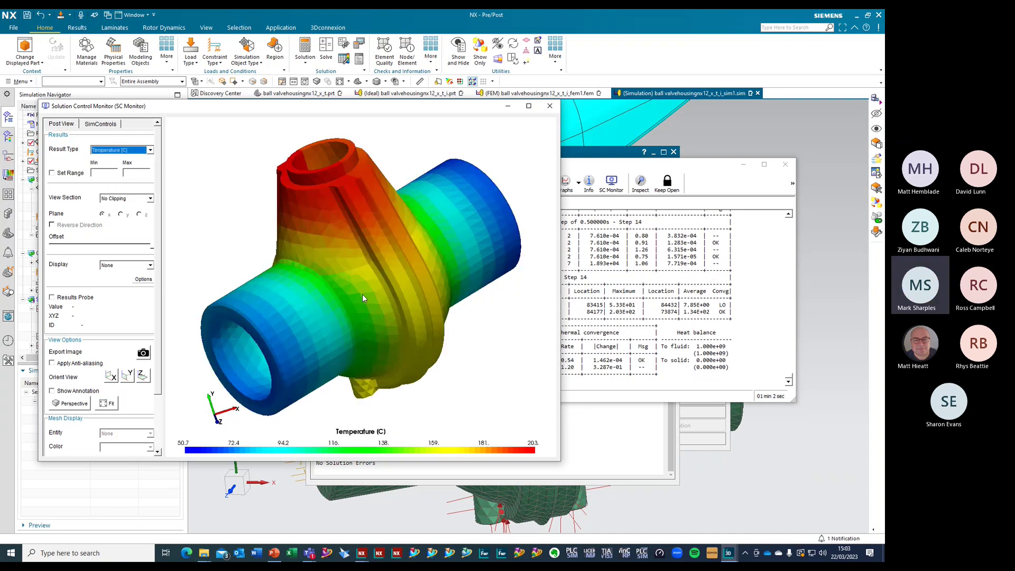
pyautogui.moveTo(337, 225); pyautogui.dragTo(358, 275, button='middle')
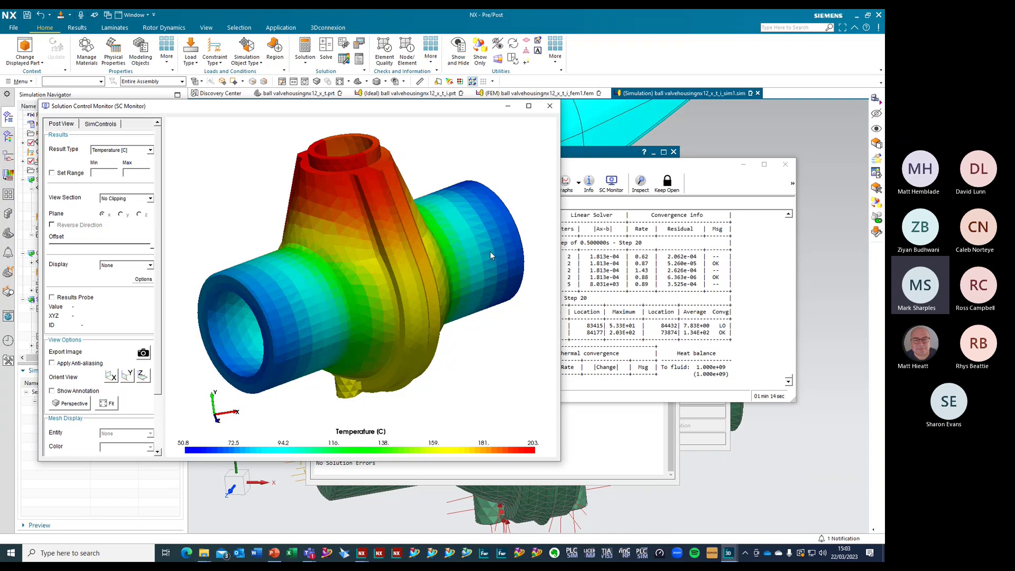
pyautogui.moveTo(483, 237); pyautogui.dragTo(368, 233, button='middle')
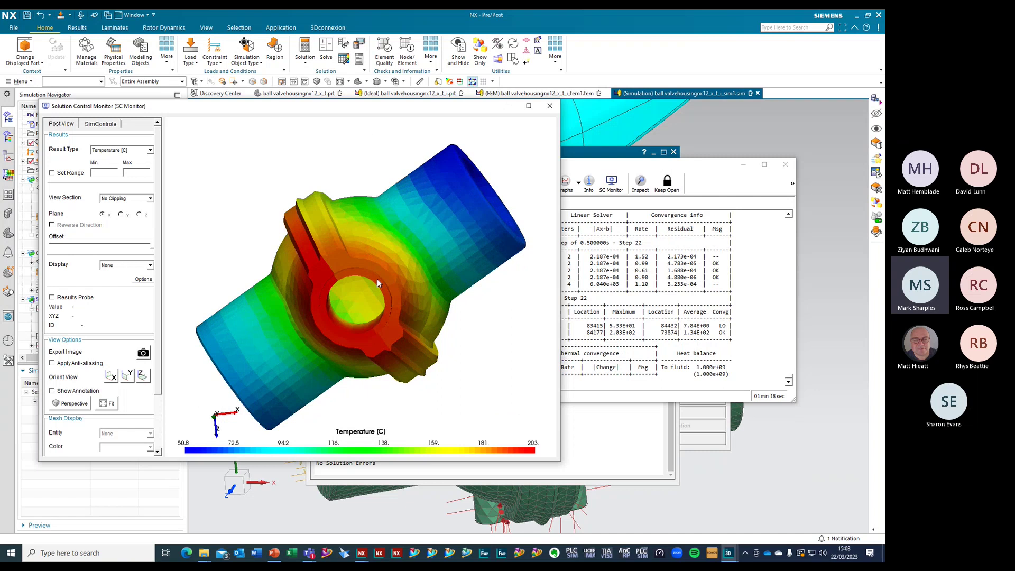
pyautogui.moveTo(378, 280); pyautogui.dragTo(346, 200, button='middle')
pyautogui.moveTo(346, 337); pyautogui.dragTo(375, 274, button='middle')
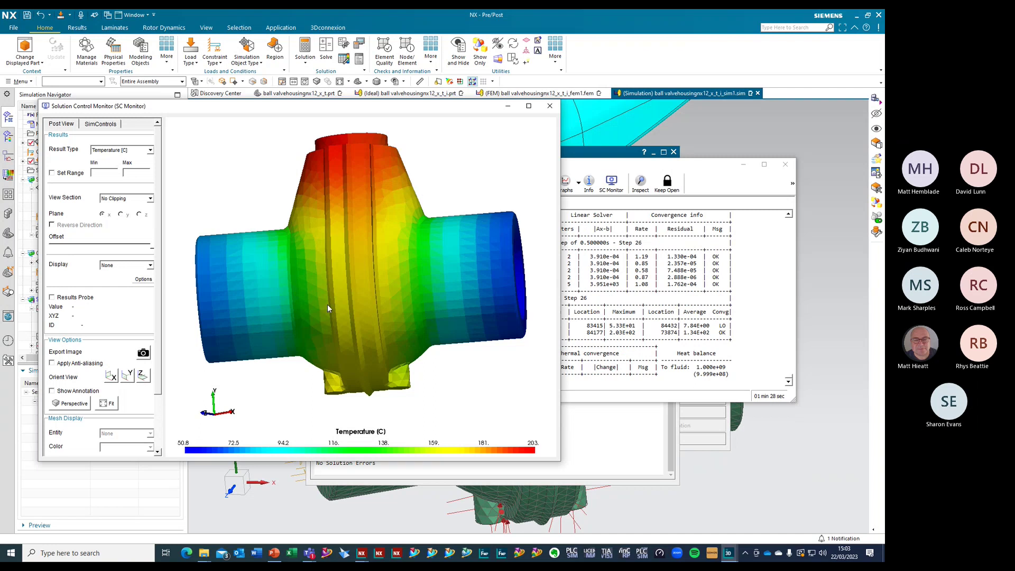
pyautogui.moveTo(328, 272); pyautogui.dragTo(420, 309, button='middle')
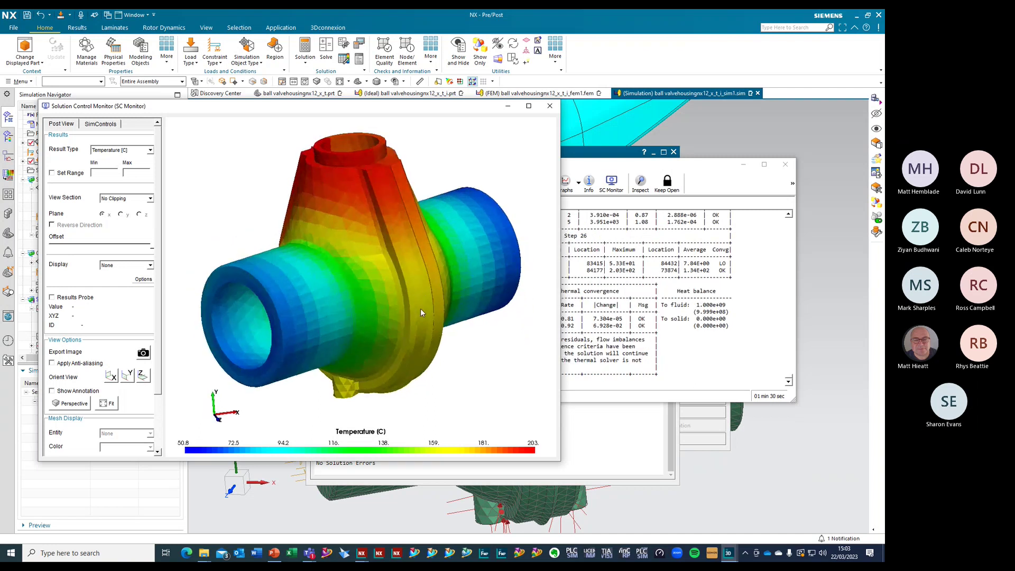
# Check the flow enclosure, coupled and thermal convergence graphs of the running solve, keeping them beside the housing temperature plot
pyautogui.click(712, 175)
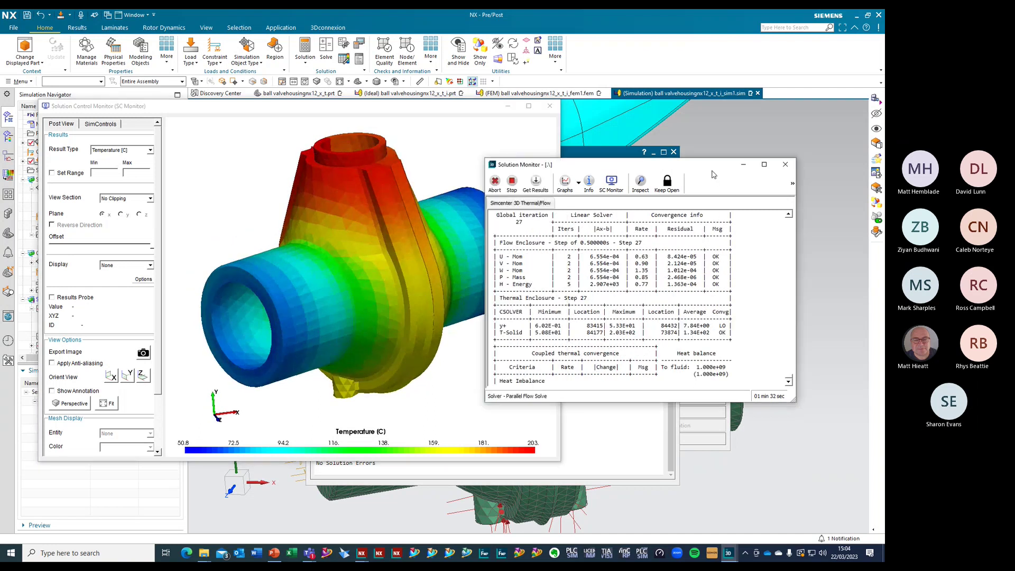
pyautogui.click(579, 184)
pyautogui.click(581, 202)
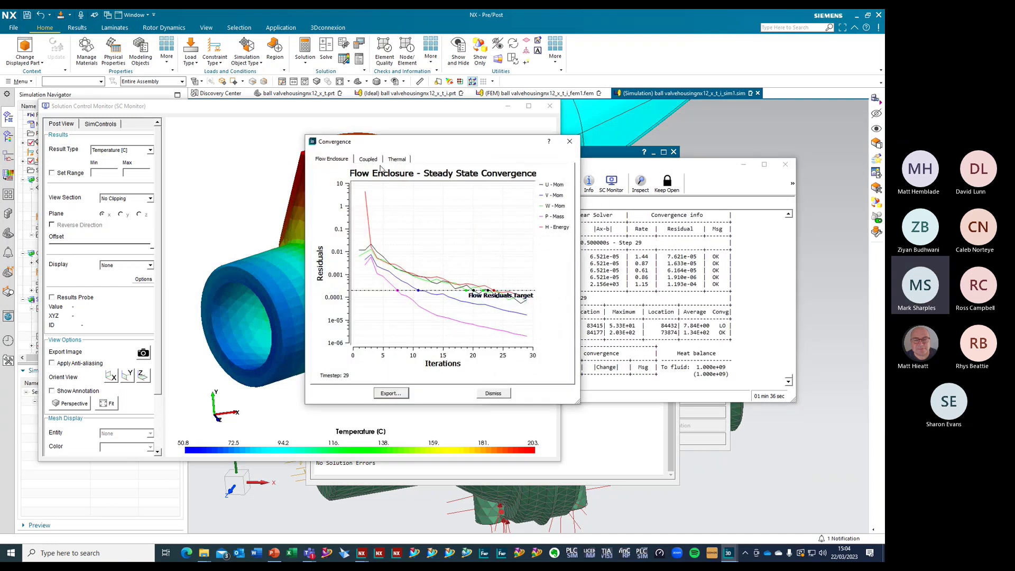
pyautogui.click(399, 160)
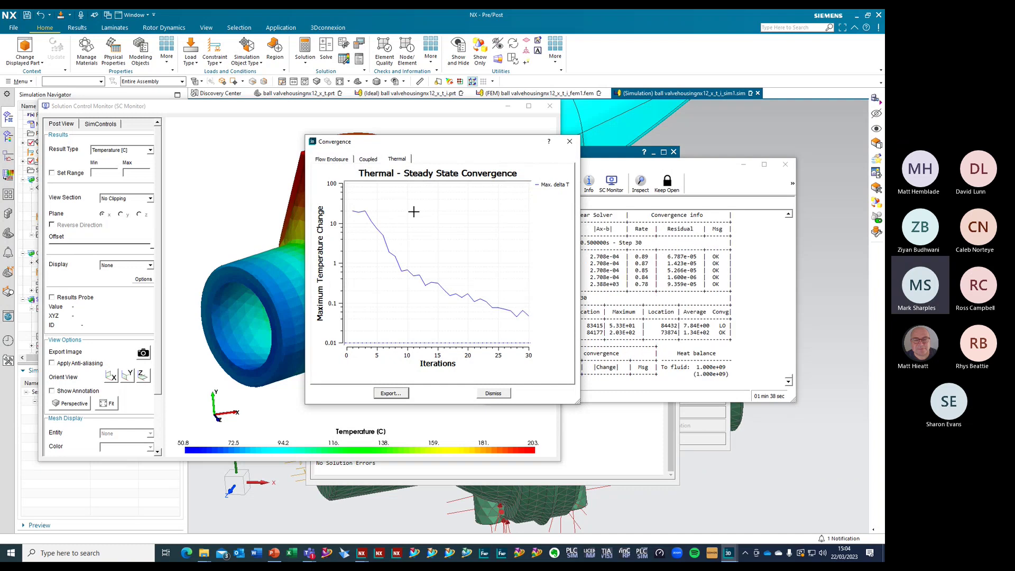
pyautogui.click(362, 158)
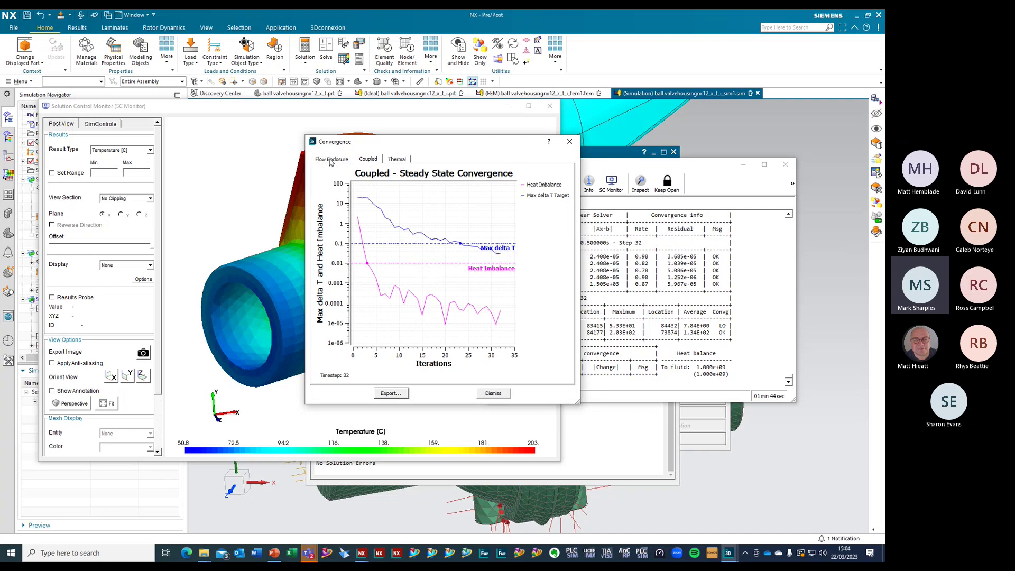
pyautogui.click(403, 160)
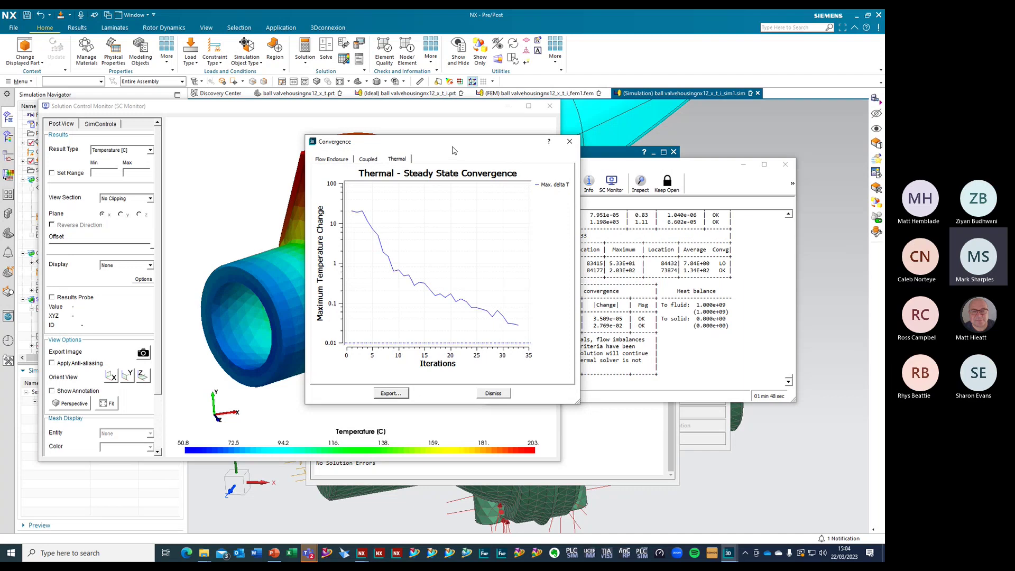
pyautogui.moveTo(452, 151); pyautogui.dragTo(716, 151)
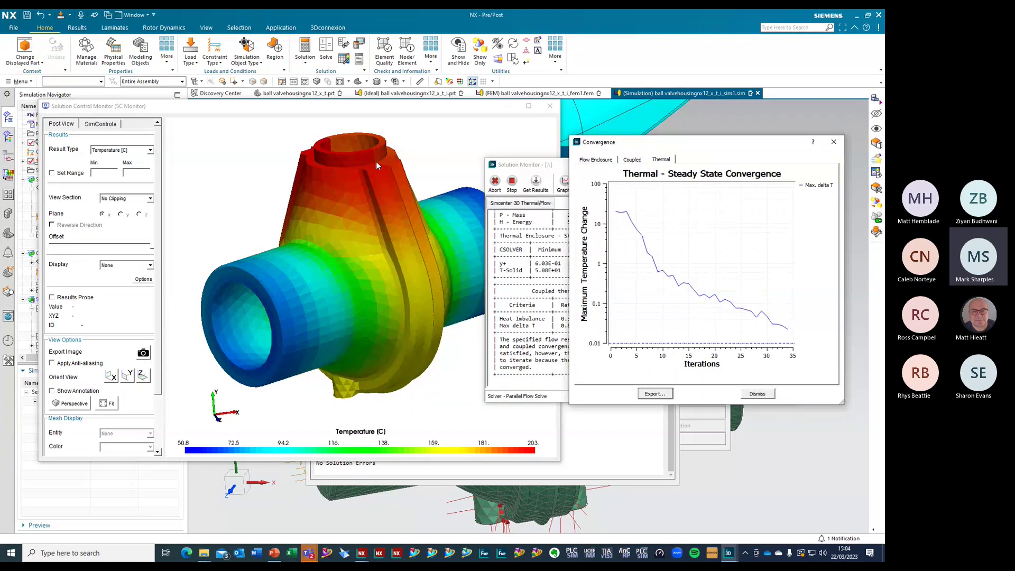
pyautogui.moveTo(373, 244)
pyautogui.mouseDown()
pyautogui.moveTo(338, 245)
pyautogui.moveTo(366, 247)
pyautogui.mouseUp()
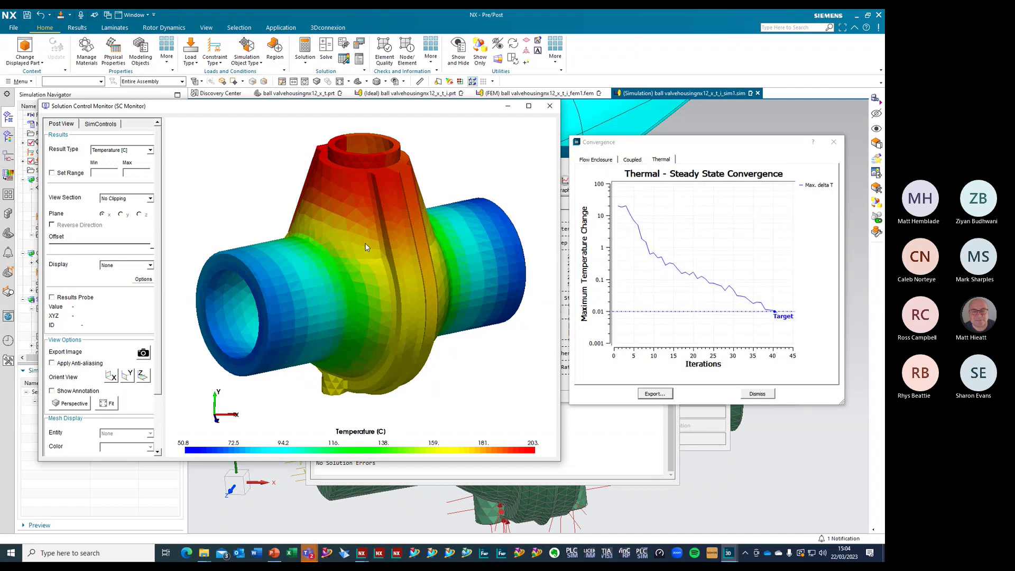
pyautogui.click(631, 160)
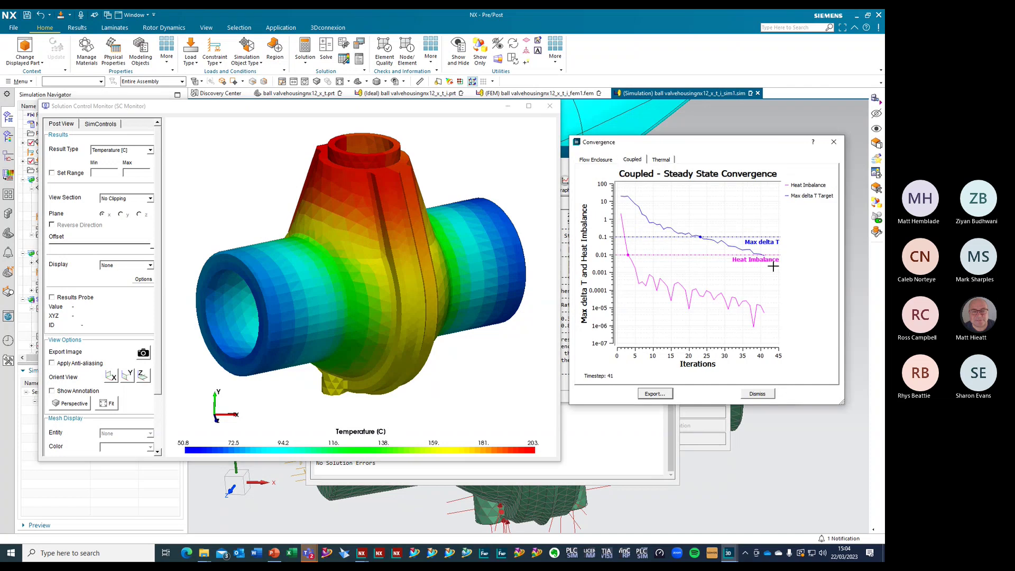
pyautogui.click(661, 160)
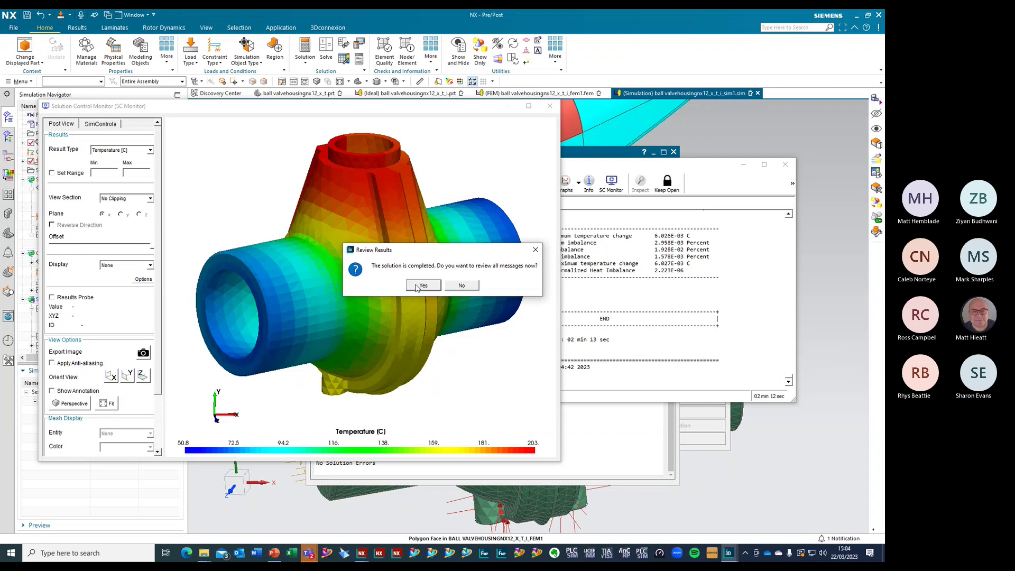
# Review the completed solve's messages on convergence, heat flow and volume/mass flow, and close the monitor and information windows
pyautogui.click(423, 285)
pyautogui.click(692, 319)
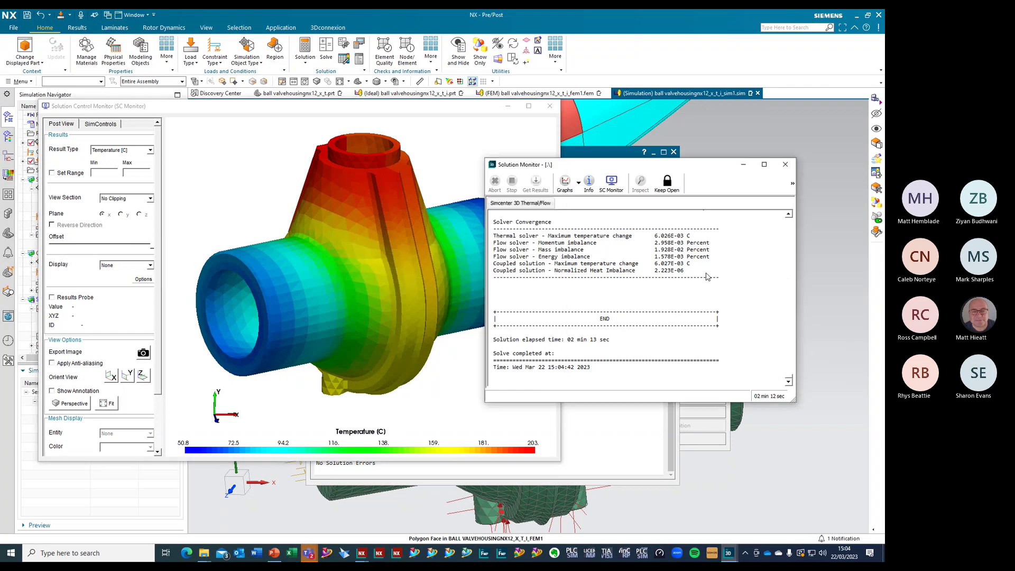
pyautogui.scroll(3, 706, 286)
pyautogui.scroll(4, 706, 286)
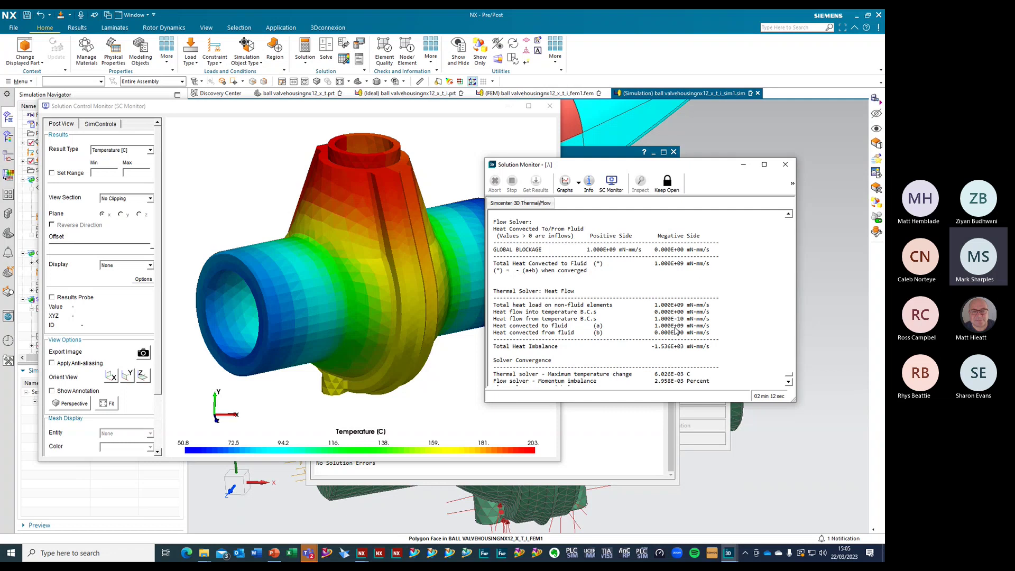
pyautogui.scroll(-5, 676, 330)
pyautogui.scroll(7, 676, 331)
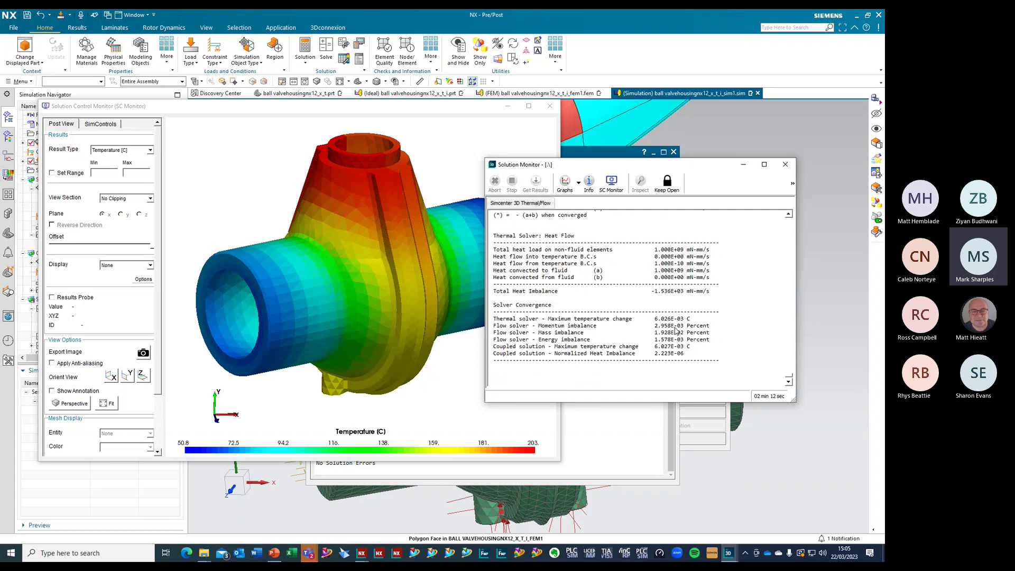
pyautogui.scroll(1, 578, 328)
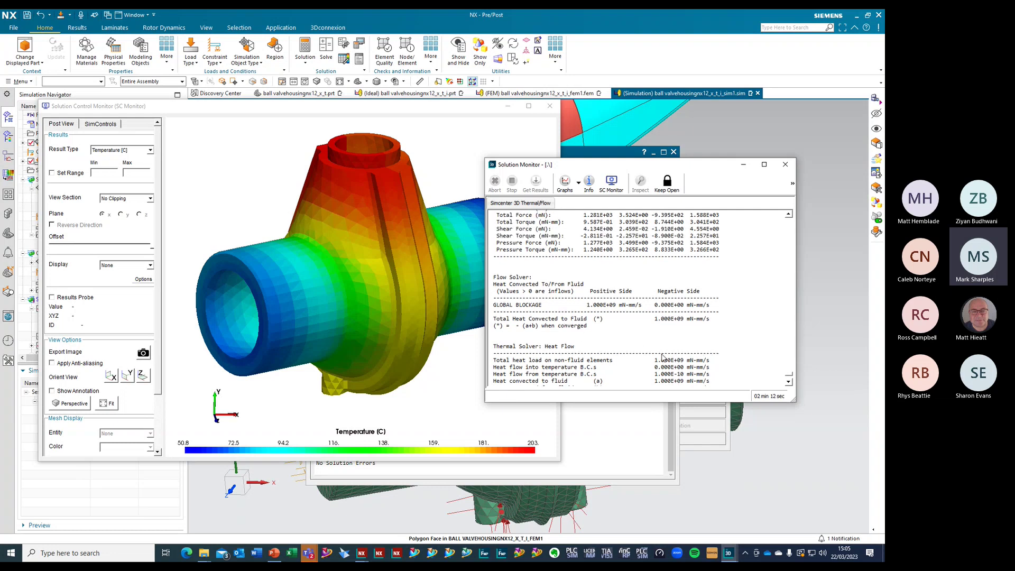
pyautogui.scroll(5, 662, 357)
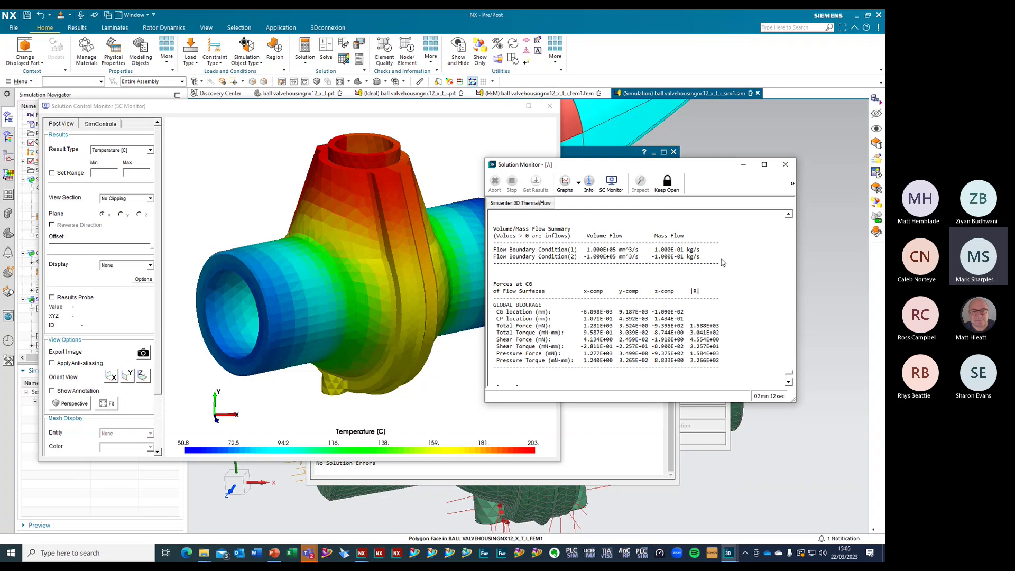
pyautogui.click(788, 165)
pyautogui.click(684, 440)
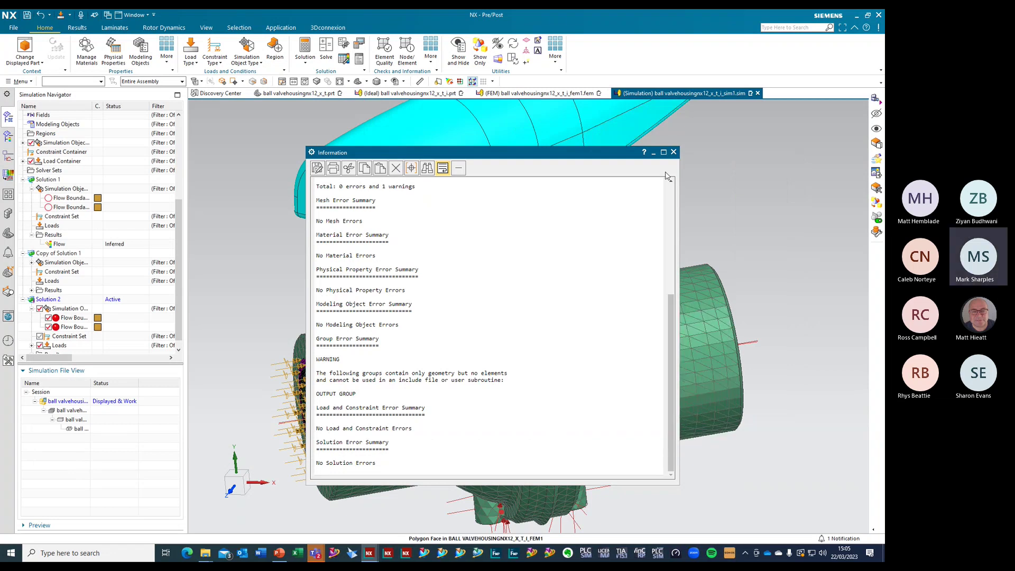
pyautogui.click(673, 152)
# Open the Thermal-Flow results of Solution 2 and display the scalar nodal temperature as a contour plot
pyautogui.scroll(-1, 60, 346)
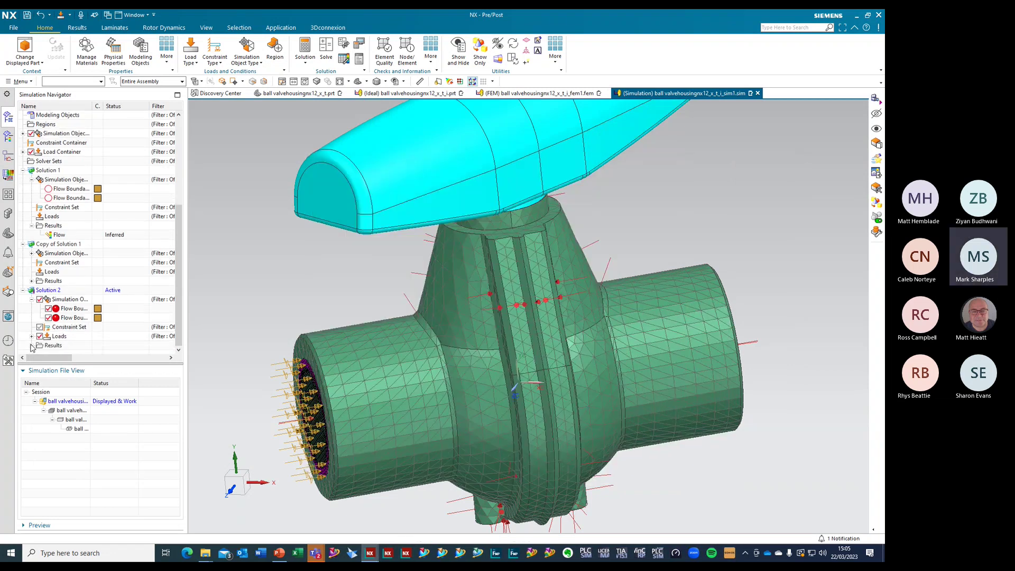
pyautogui.scroll(-1, 32, 346)
pyautogui.doubleClick(53, 345)
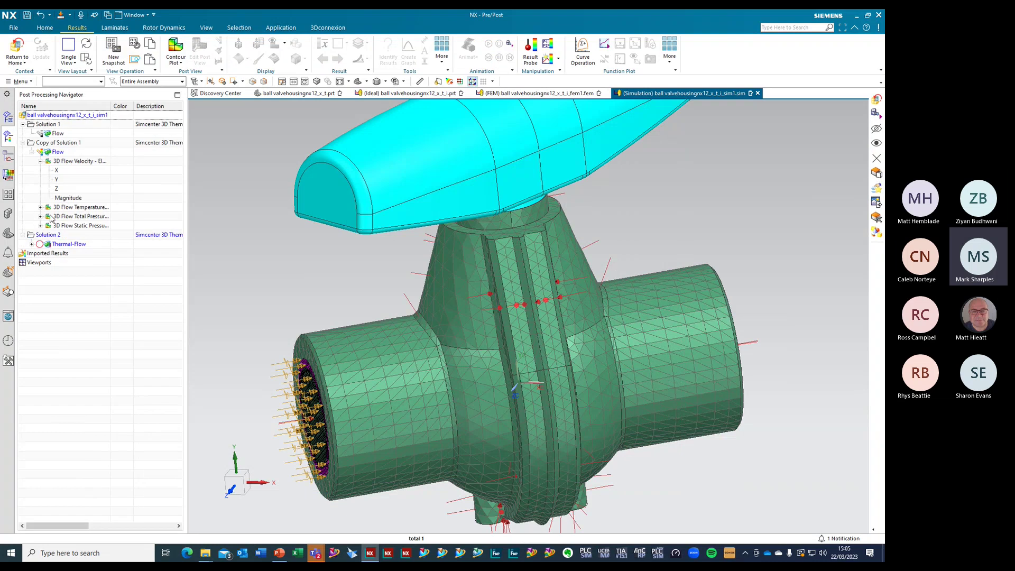
pyautogui.click(31, 245)
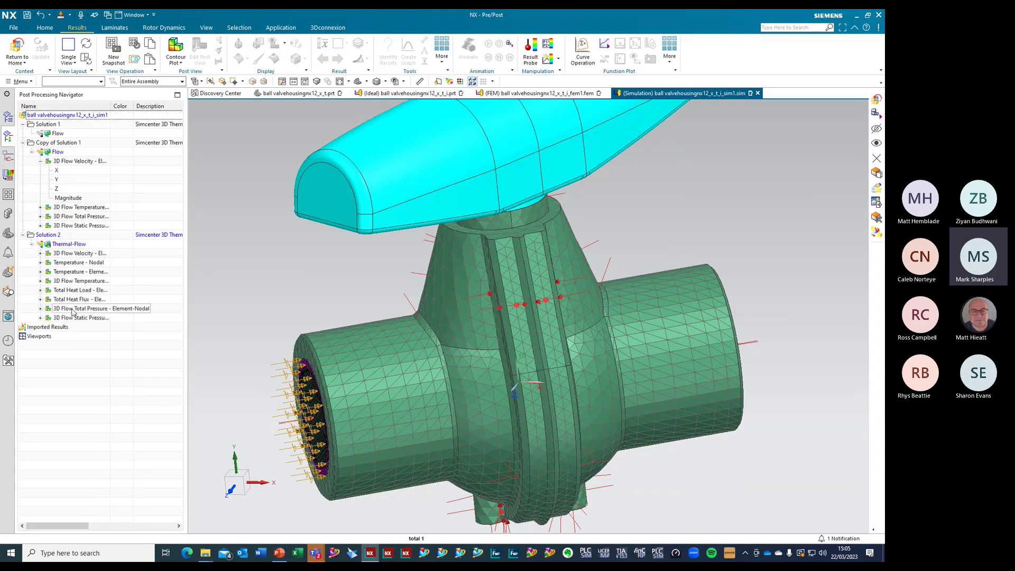
pyautogui.click(40, 263)
pyautogui.doubleClick(63, 271)
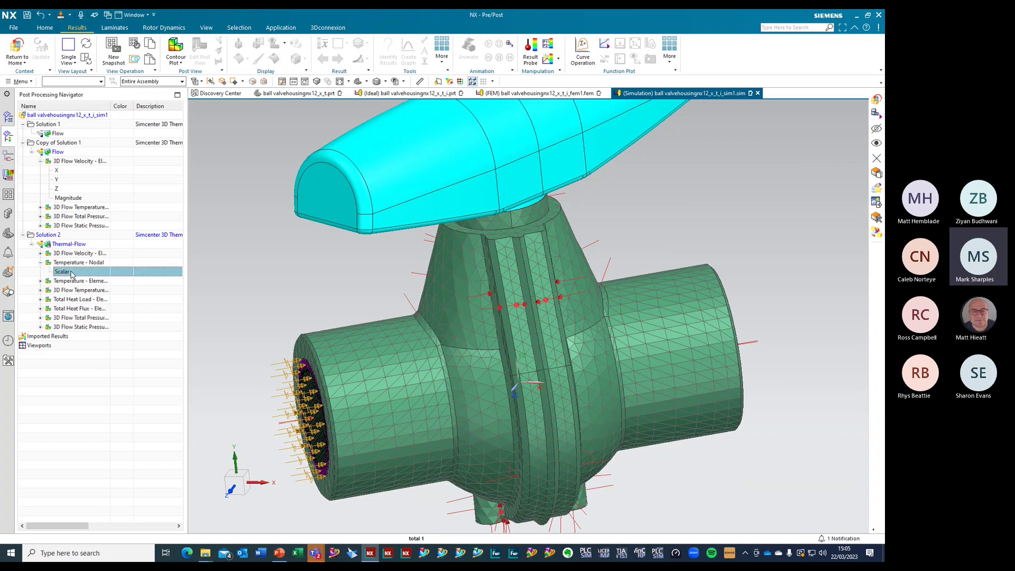
# Set the edge display of the nodal temperature contour plot to Feature
pyautogui.moveTo(387, 236); pyautogui.dragTo(304, 31, button='middle')
pyautogui.click(305, 59)
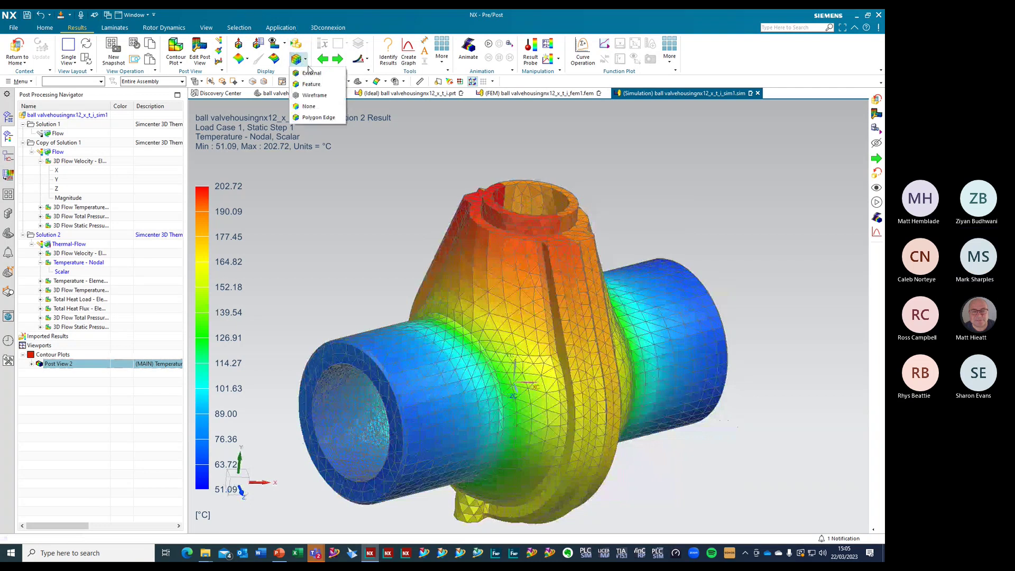
pyautogui.click(312, 84)
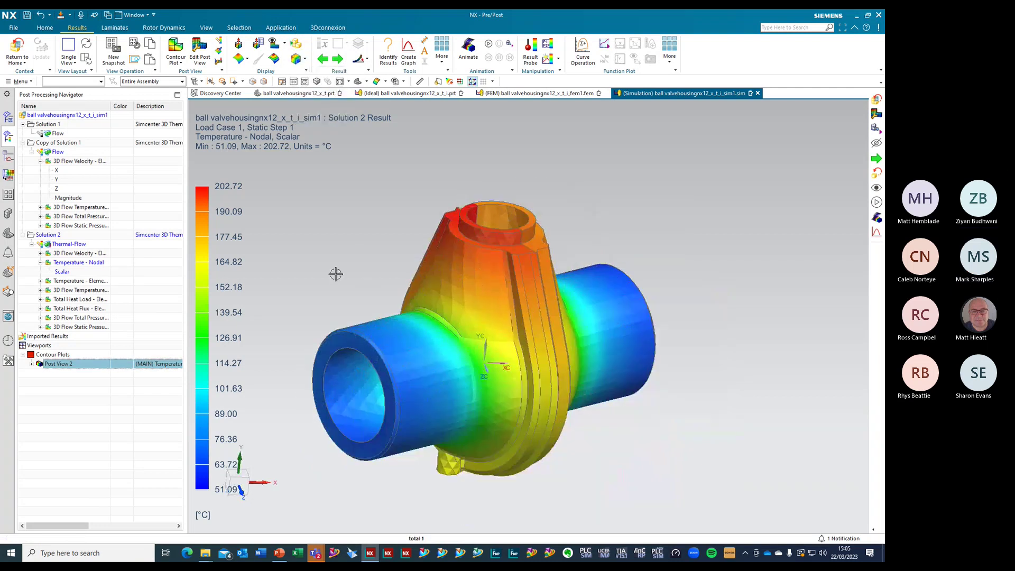
# Examine the temperature distribution across the two housing halves, the top opening, the underside and the pipe ends
pyautogui.moveTo(335, 275); pyautogui.dragTo(319, 319, button='middle')
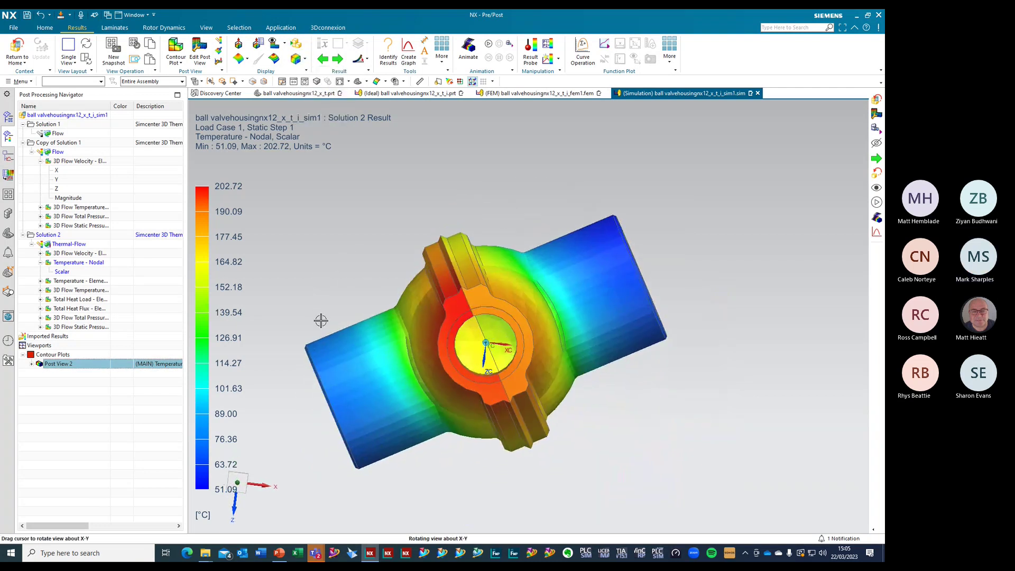
pyautogui.scroll(3, 503, 272)
pyautogui.moveTo(503, 272); pyautogui.dragTo(513, 227, button='middle')
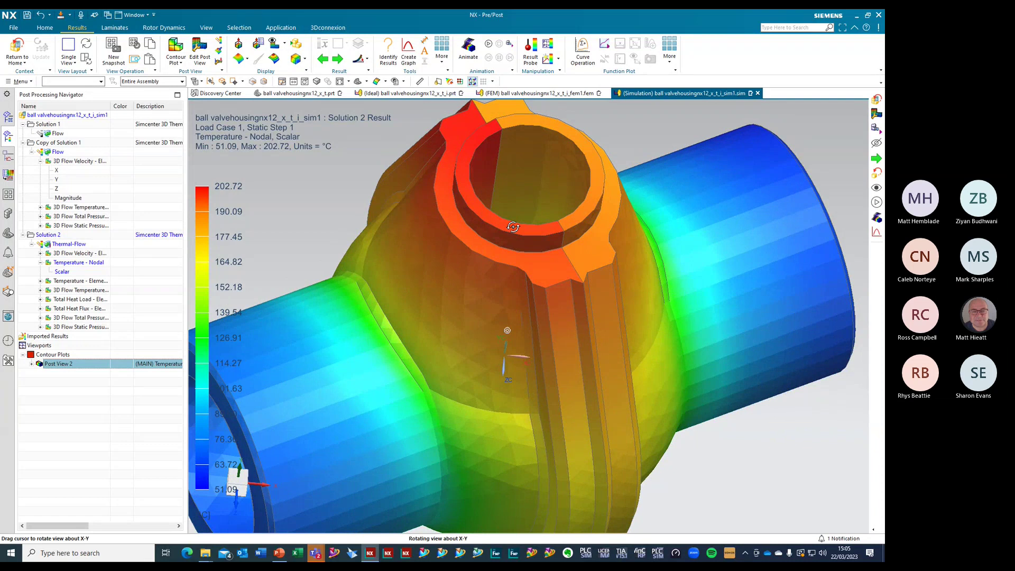
pyautogui.scroll(-2, 512, 226)
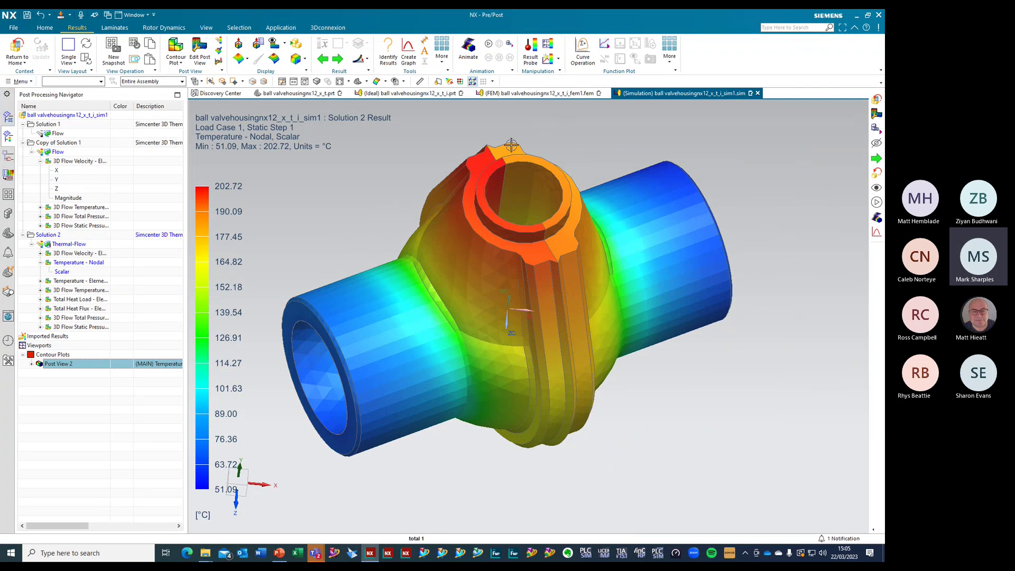
pyautogui.moveTo(509, 292); pyautogui.dragTo(512, 197, button='middle')
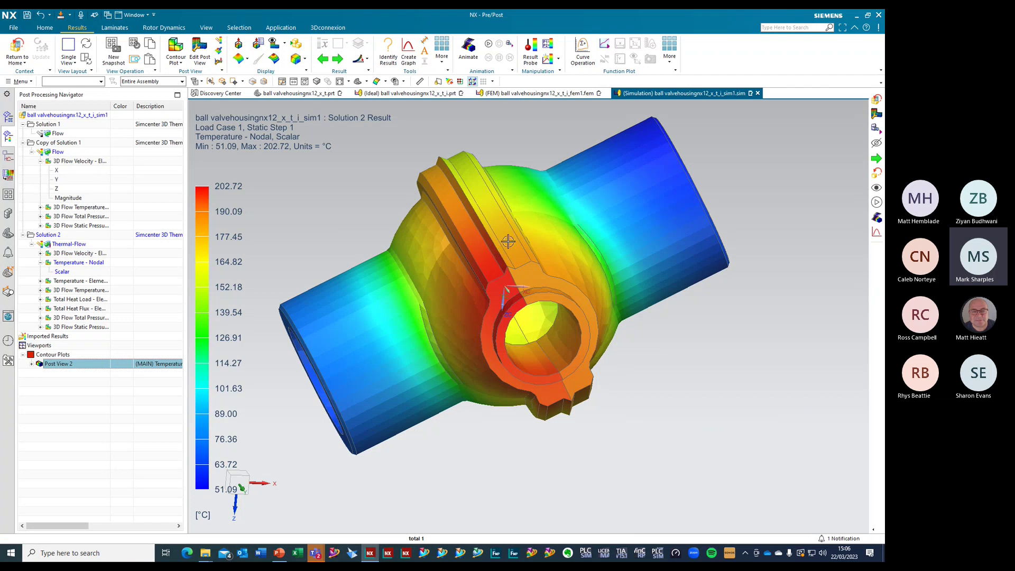
pyautogui.moveTo(508, 241); pyautogui.dragTo(468, 142, button='middle')
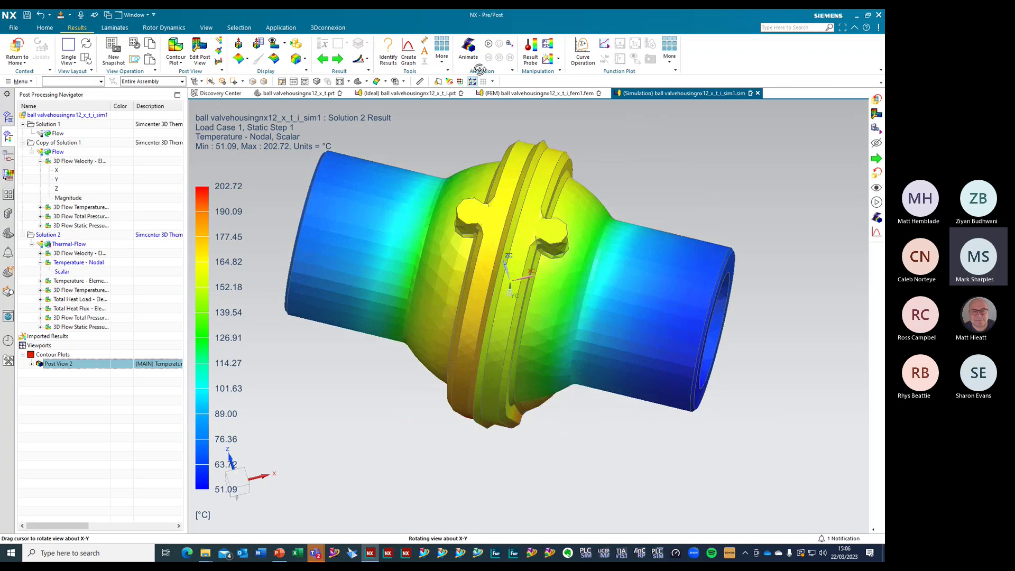
pyautogui.moveTo(479, 69); pyautogui.dragTo(509, 195, button='middle')
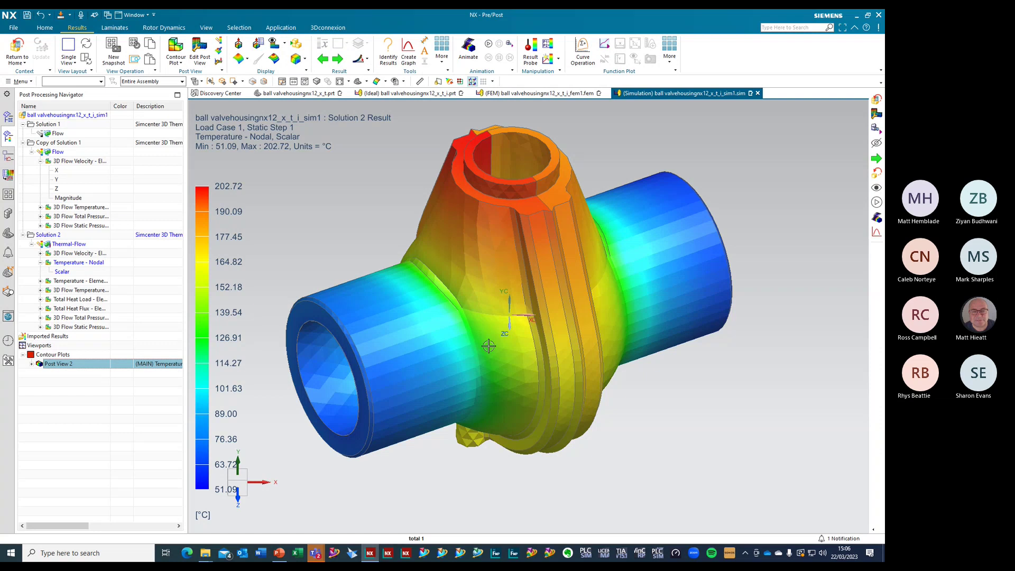
pyautogui.scroll(-2, 580, 416)
pyautogui.moveTo(614, 403)
pyautogui.mouseDown(button='middle')
pyautogui.moveTo(634, 370)
pyautogui.moveTo(618, 397)
pyautogui.moveTo(622, 387)
pyautogui.mouseUp(button='middle')
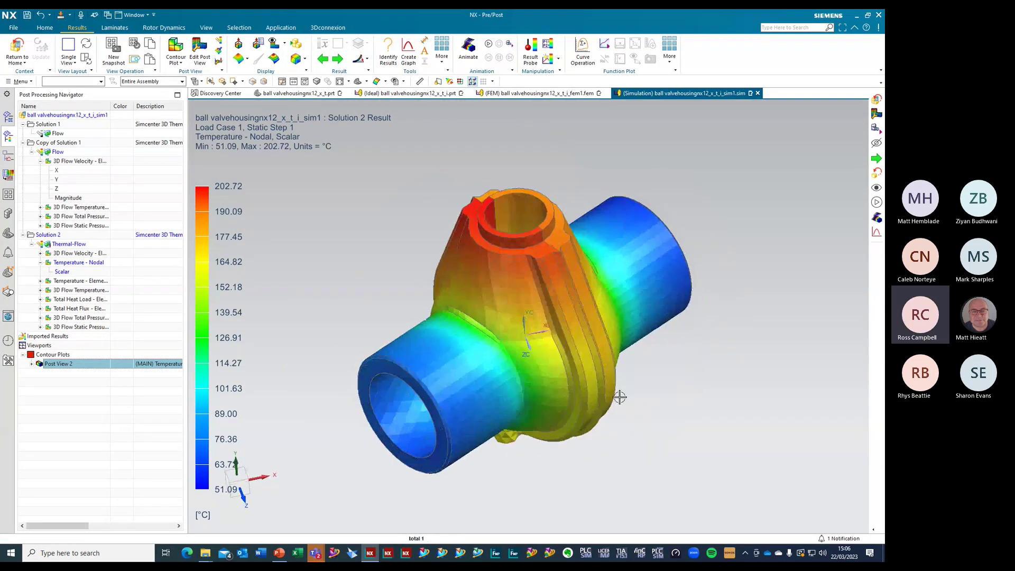
# Return to the simulation model and hide the 3D collectors, water body and handle body, leaving only the two housing bodies shown
pyautogui.click(20, 46)
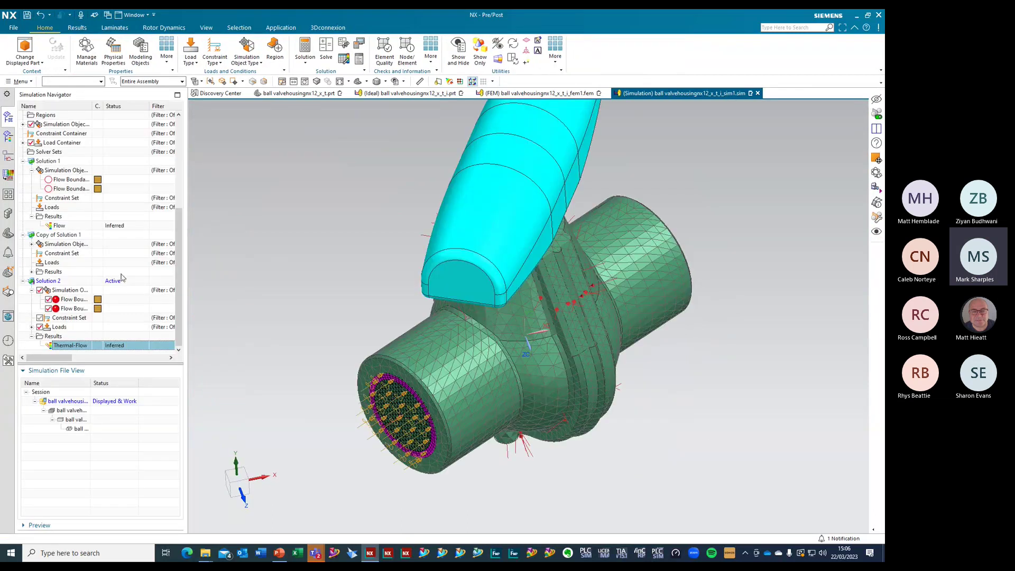
pyautogui.scroll(6, 37, 232)
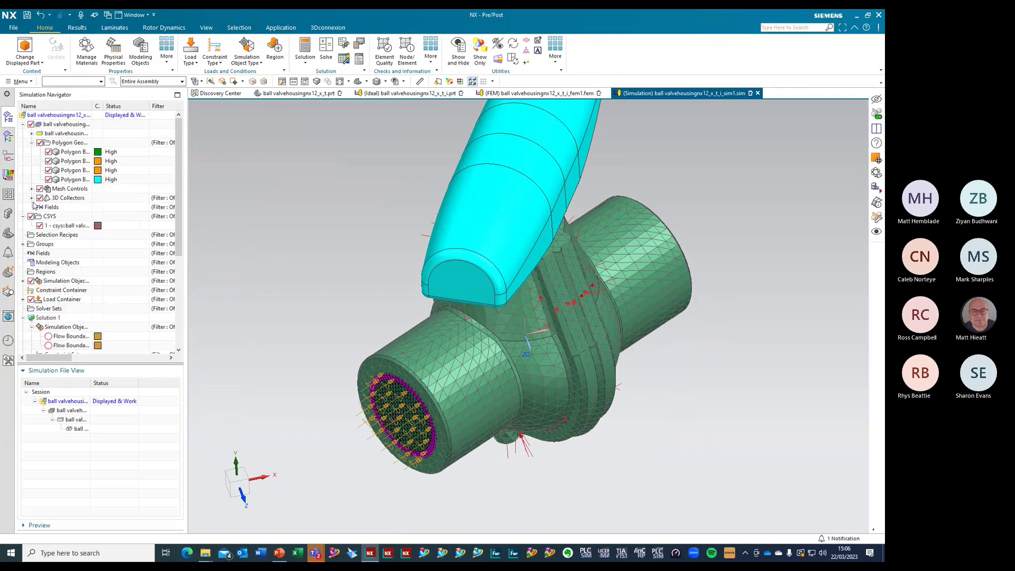
pyautogui.click(31, 197)
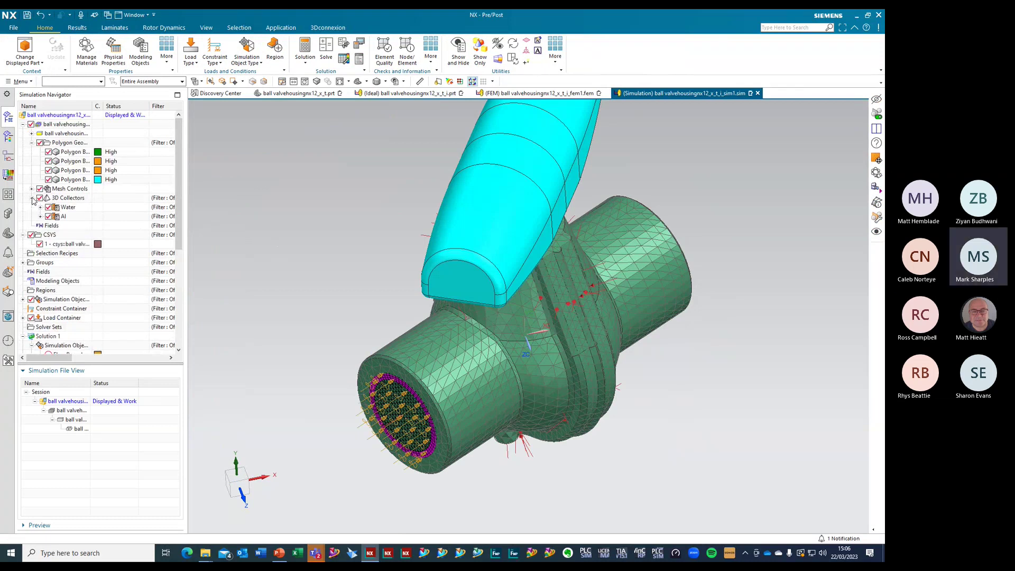
pyautogui.click(49, 207)
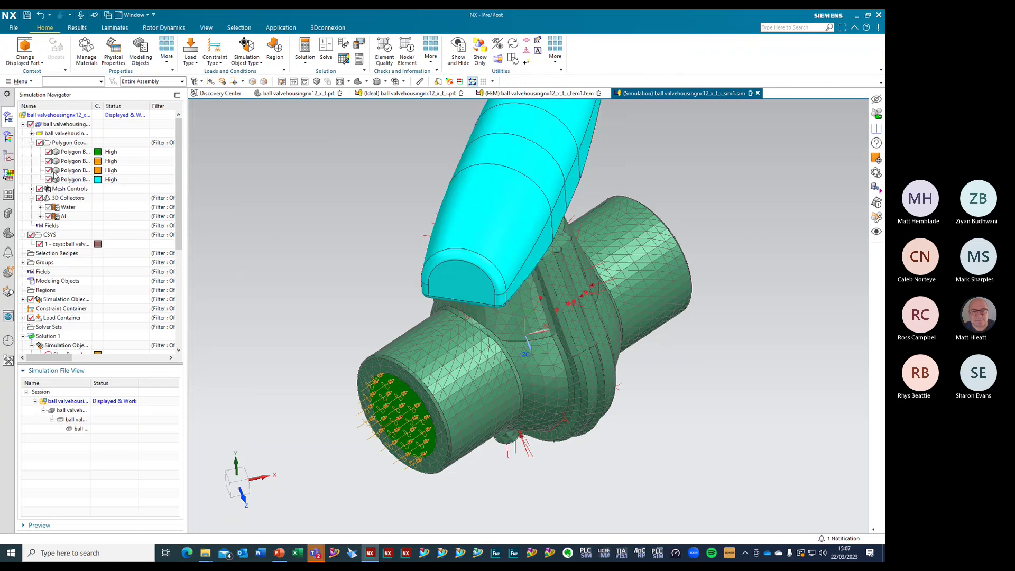
pyautogui.click(49, 152)
pyautogui.click(49, 180)
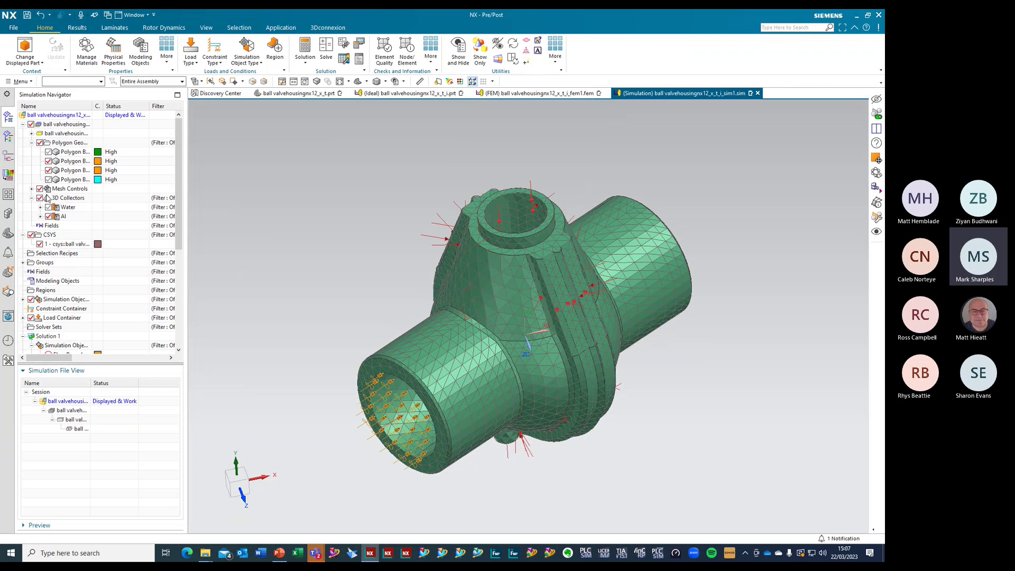
pyautogui.click(40, 197)
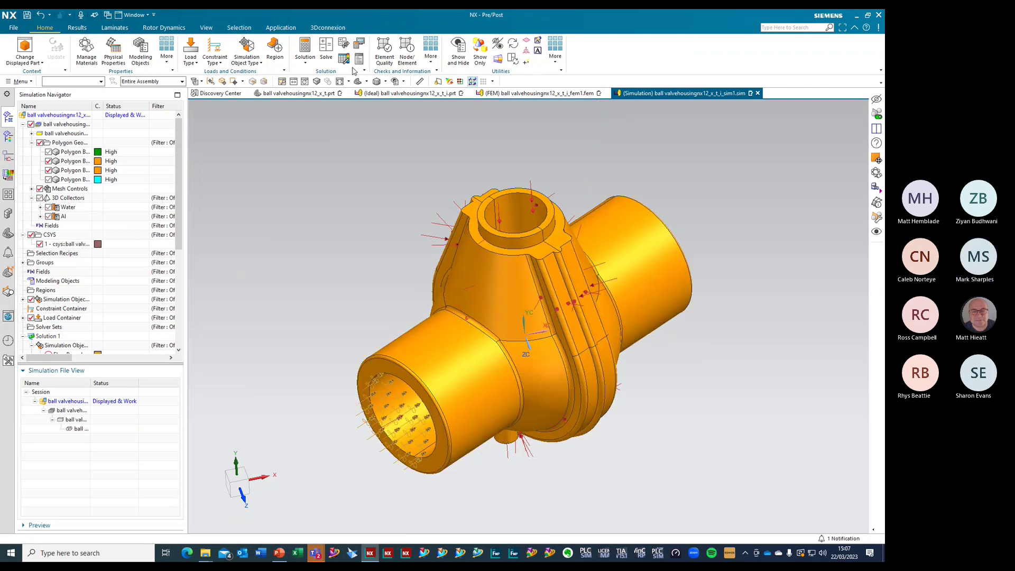
# Create a Surface-to-Surface Contact with Perfect Contact by automatically pairing the two housing polygon bodies at 0.0254 mm distance tolerance
pyautogui.click(256, 65)
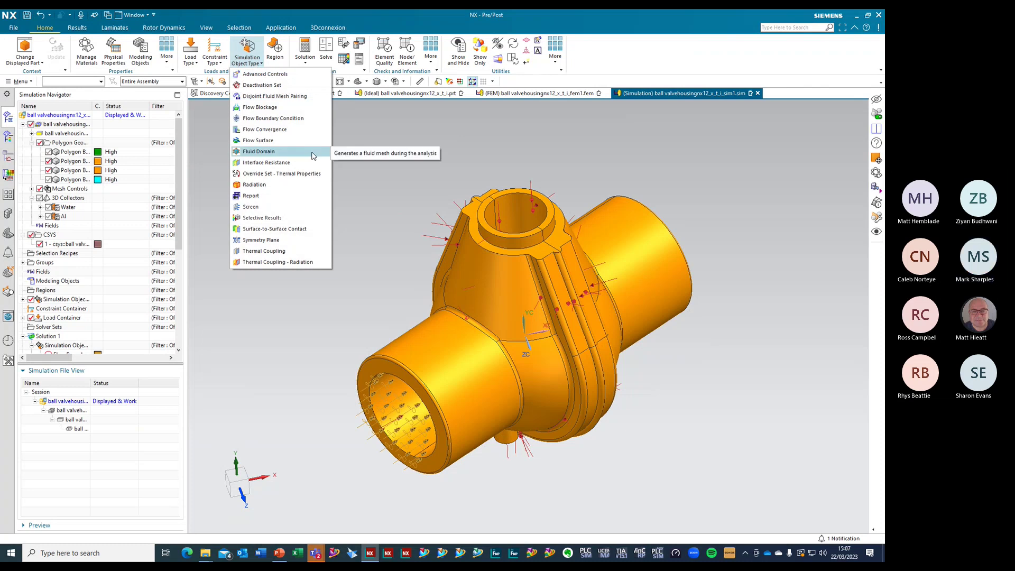
pyautogui.click(277, 230)
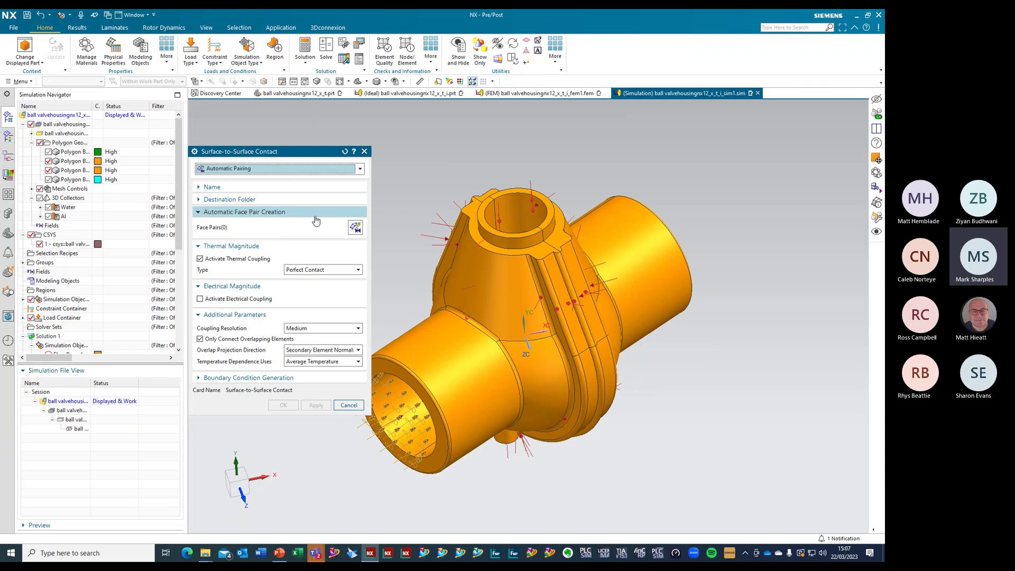
pyautogui.click(355, 227)
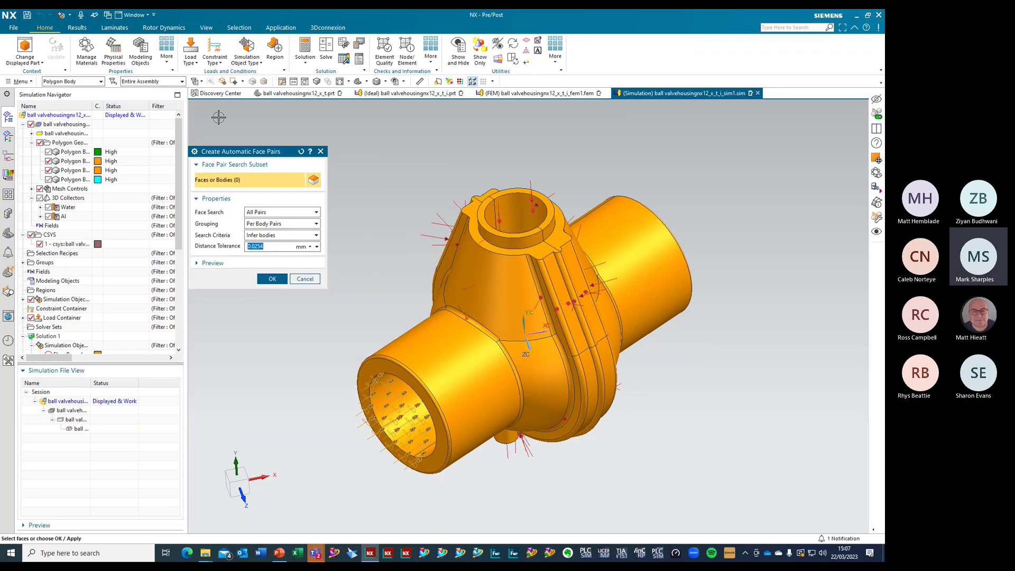
pyautogui.click(74, 161)
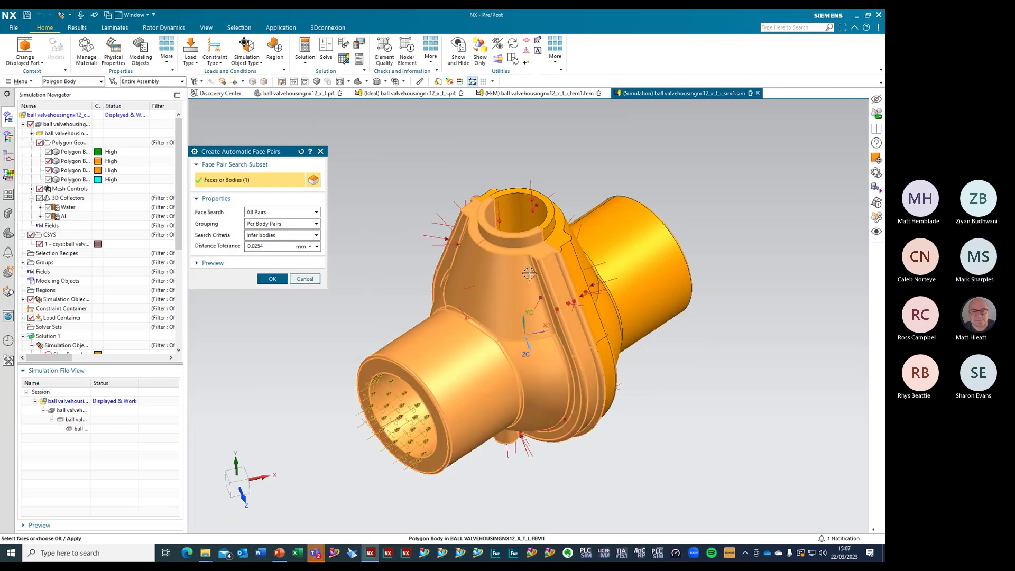
pyautogui.keyDown('ctrl'); pyautogui.click(74, 169); pyautogui.keyUp('ctrl')
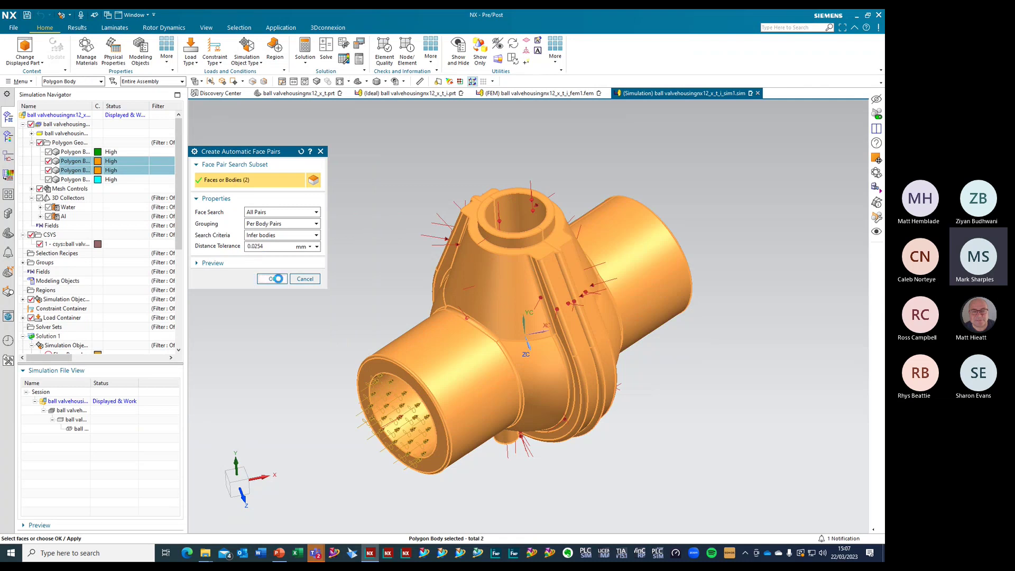
pyautogui.click(274, 278)
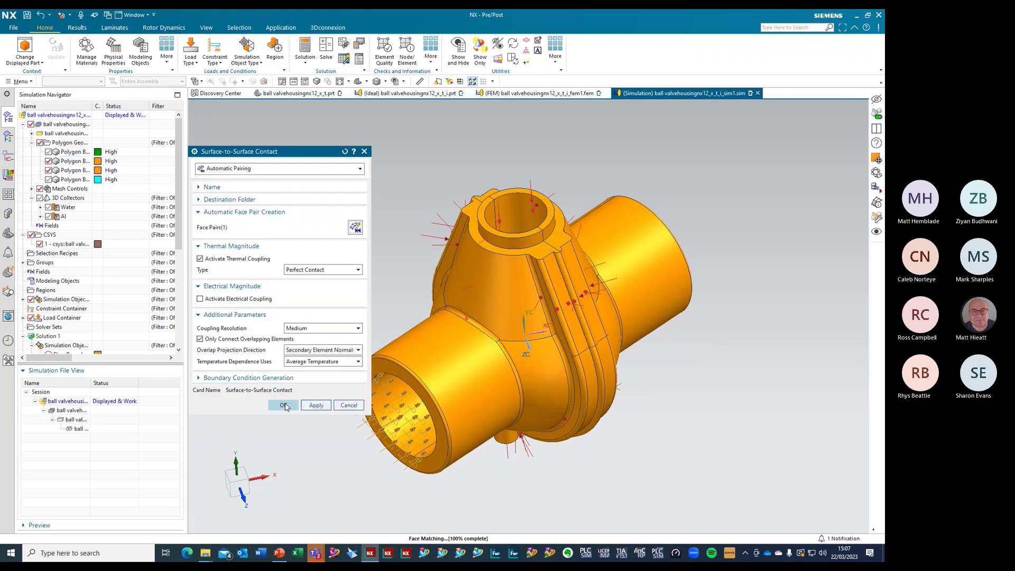
pyautogui.click(285, 403)
# Isolate the new face contact of Solution 2 in the display and inspect the paired housing faces
pyautogui.scroll(-7, 65, 316)
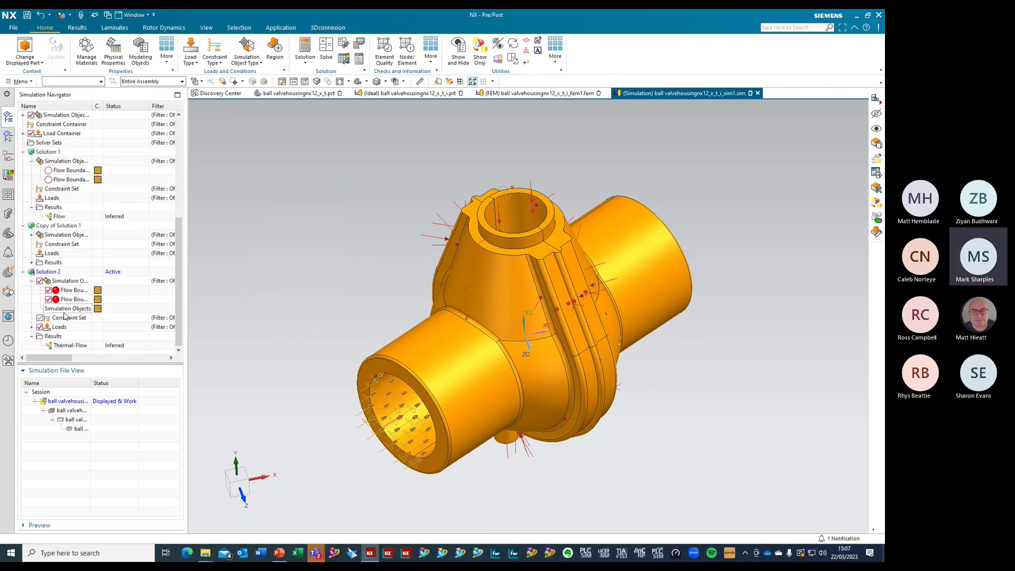
pyautogui.rightClick(74, 308)
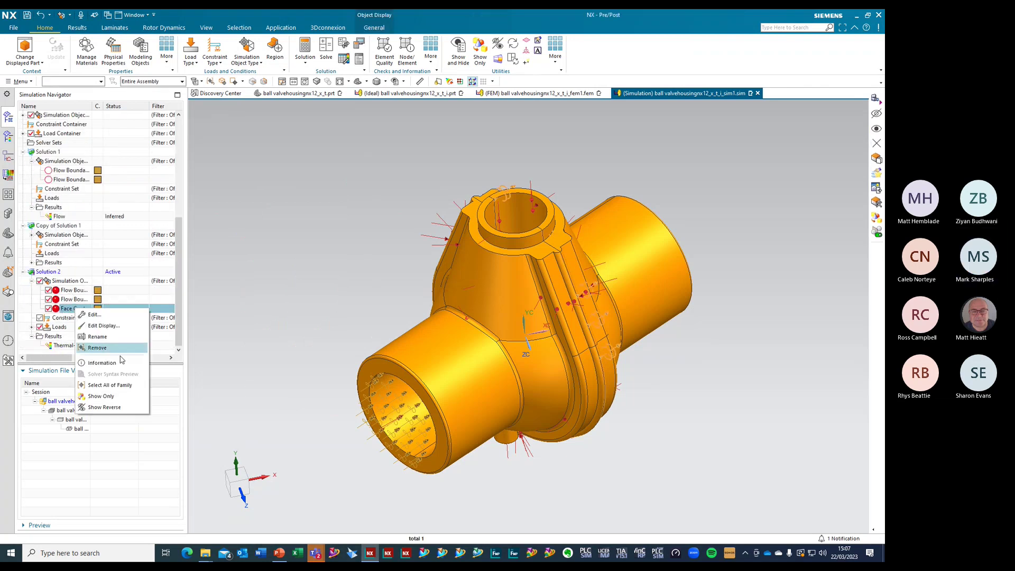
pyautogui.click(117, 397)
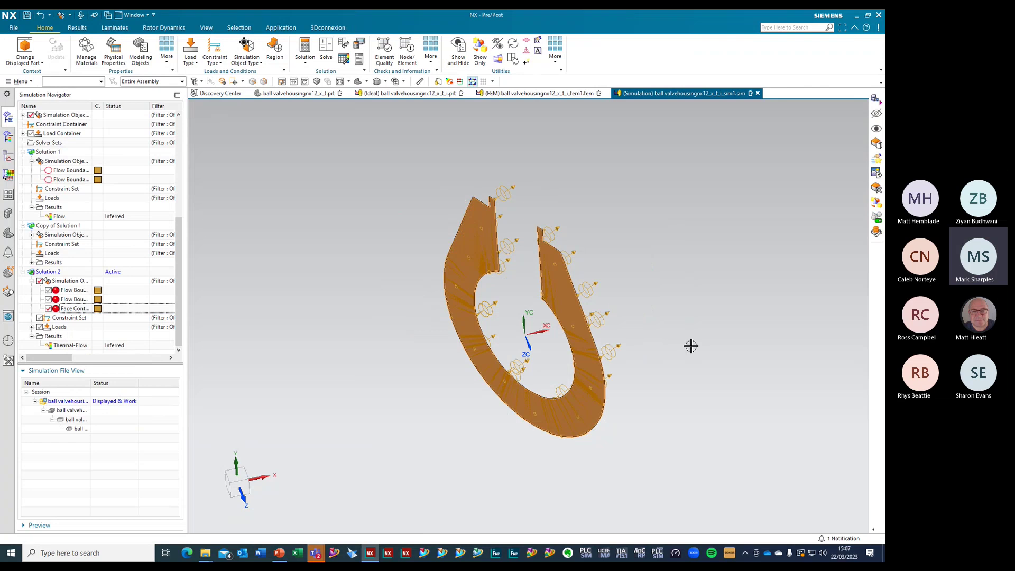
pyautogui.moveTo(690, 344); pyautogui.dragTo(696, 322, button='middle')
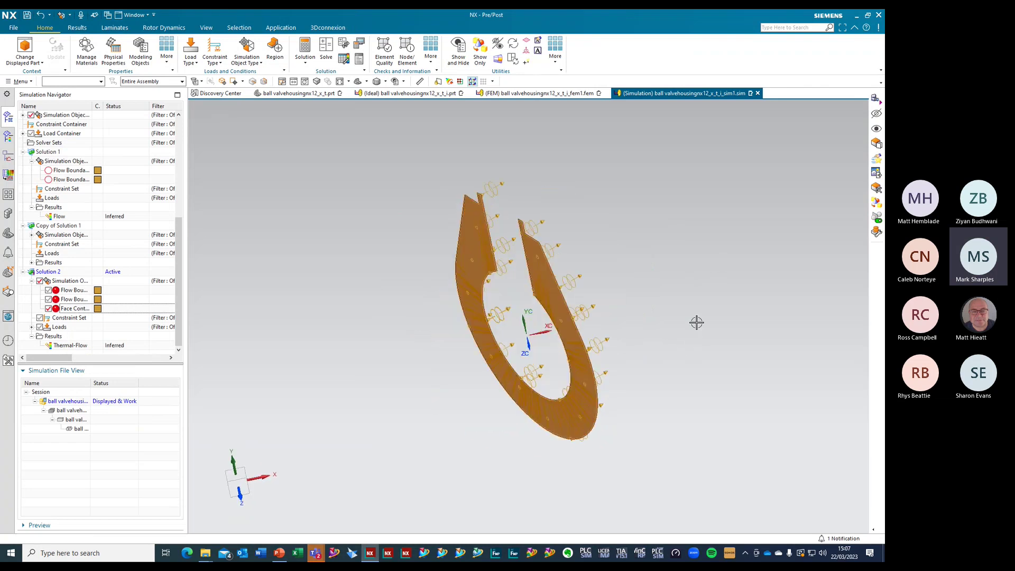
# Solve Solution 2 with the model setup check enabled, and redisplay all polygon geometry while it runs
pyautogui.click(48, 273)
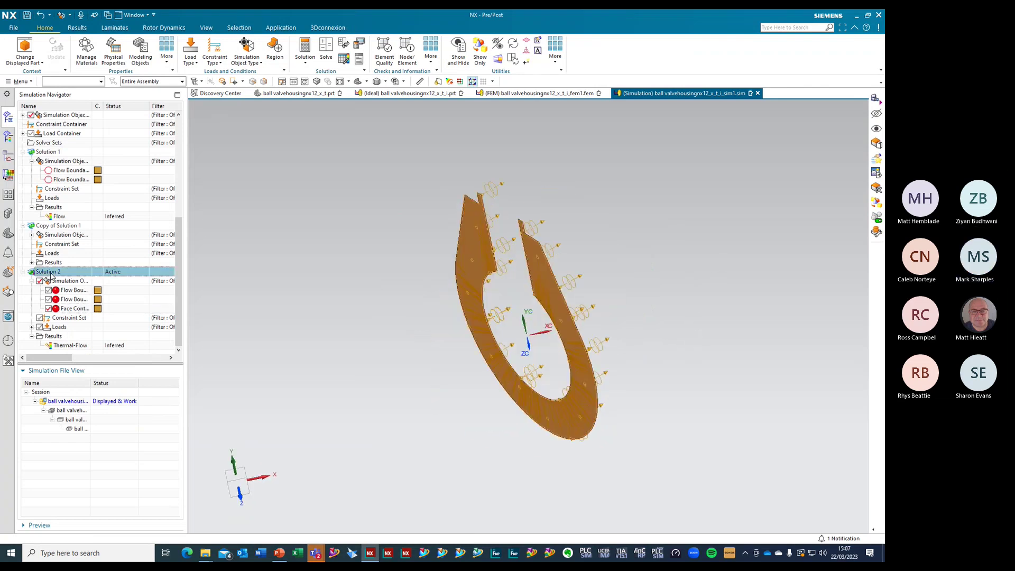
pyautogui.rightClick(50, 275)
pyautogui.click(80, 456)
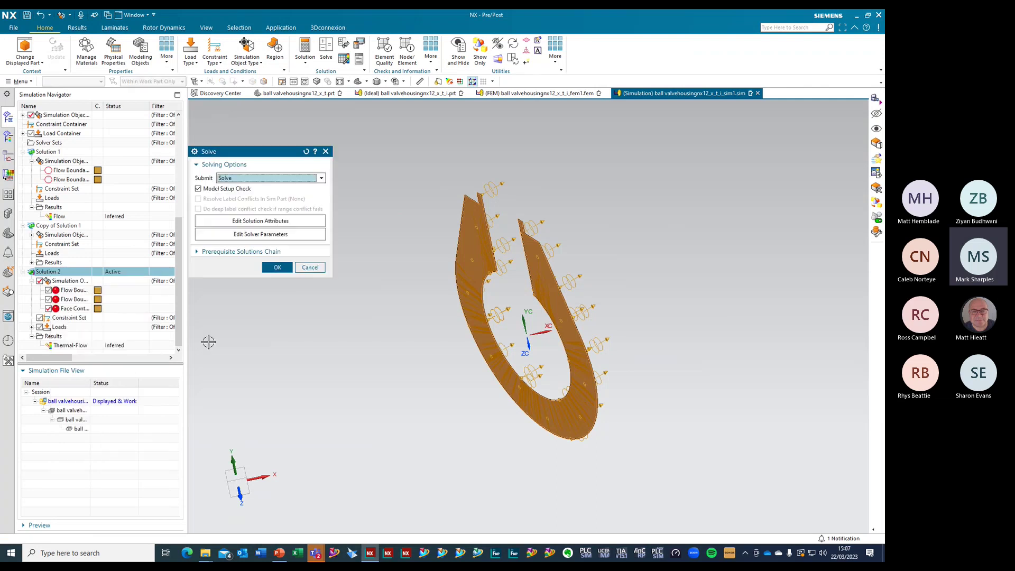
pyautogui.click(277, 267)
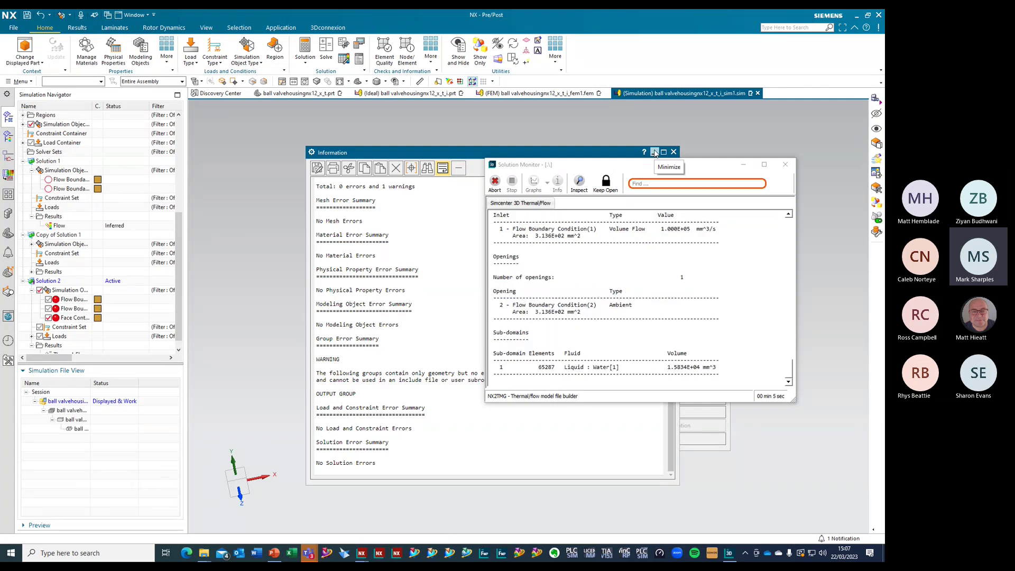
pyautogui.click(654, 153)
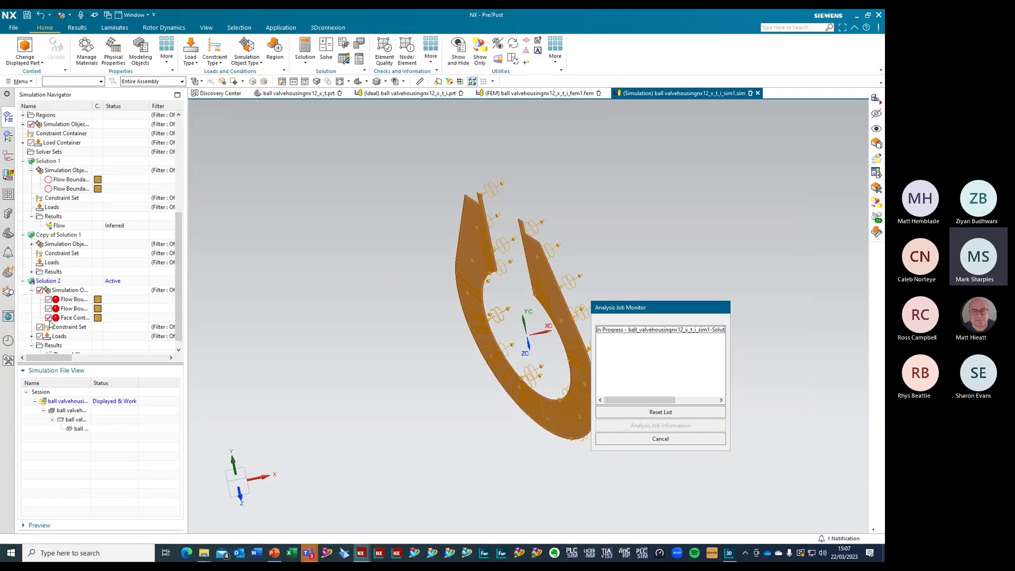
pyautogui.scroll(6, 46, 203)
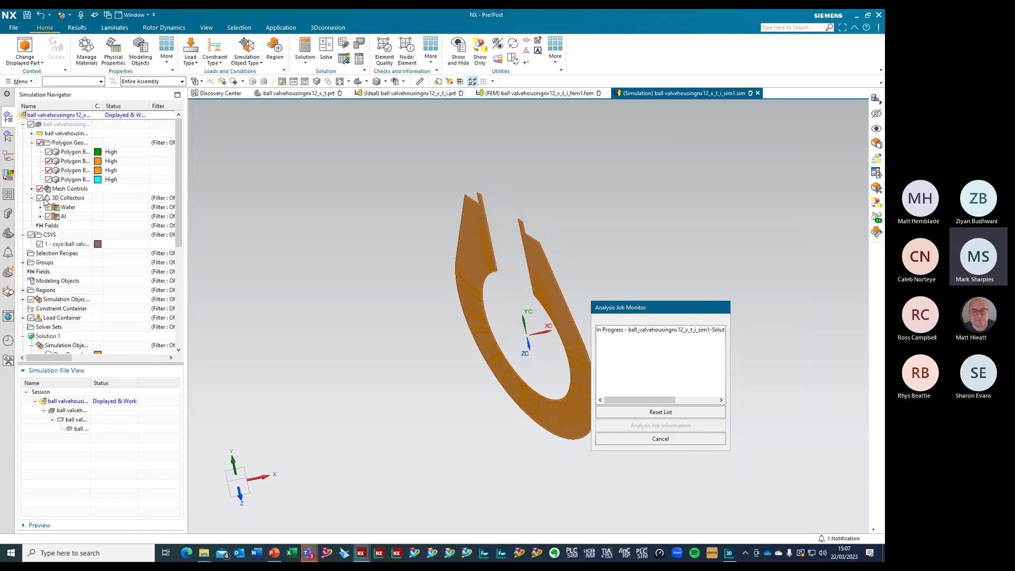
pyautogui.click(40, 143)
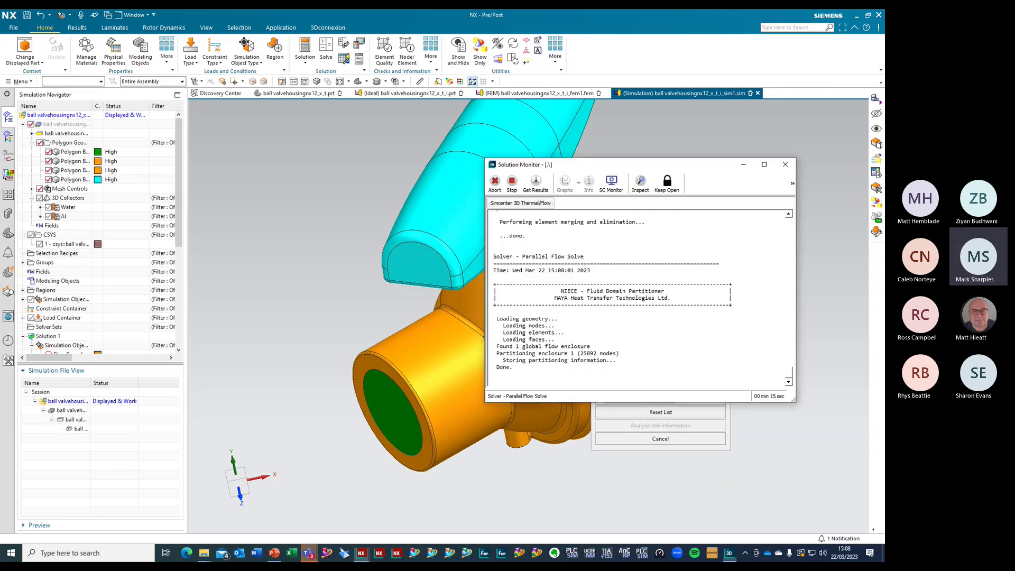
# Open the SC Monitor for the running solve and display the Temperature result on the housing
pyautogui.moveTo(674, 170); pyautogui.dragTo(401, 168)
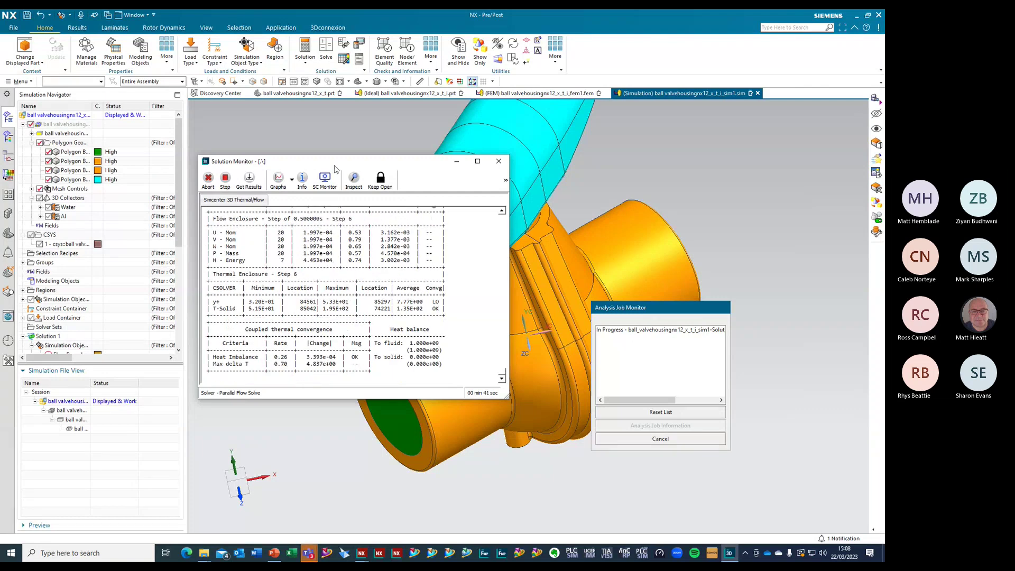
pyautogui.click(325, 182)
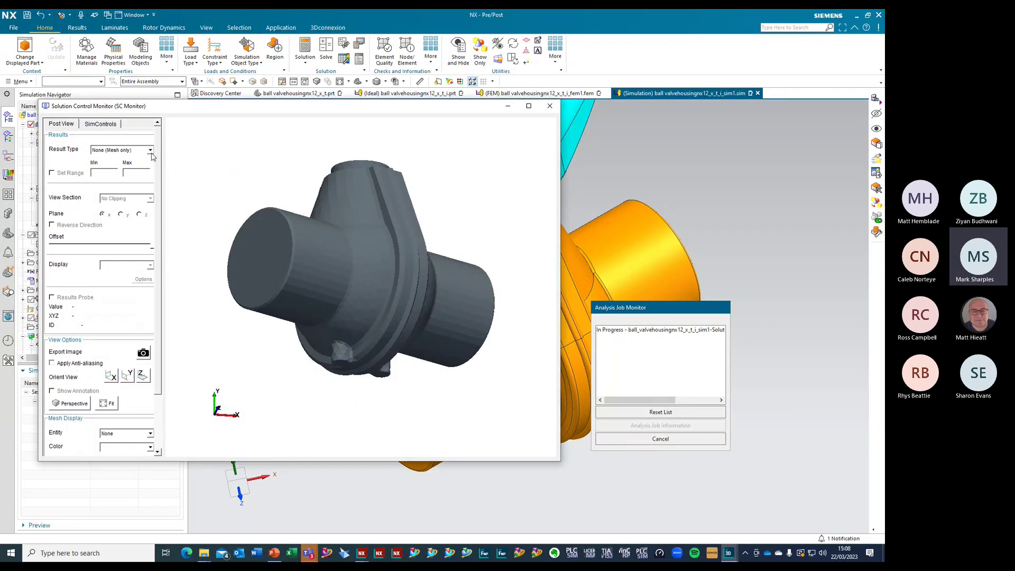
pyautogui.click(150, 150)
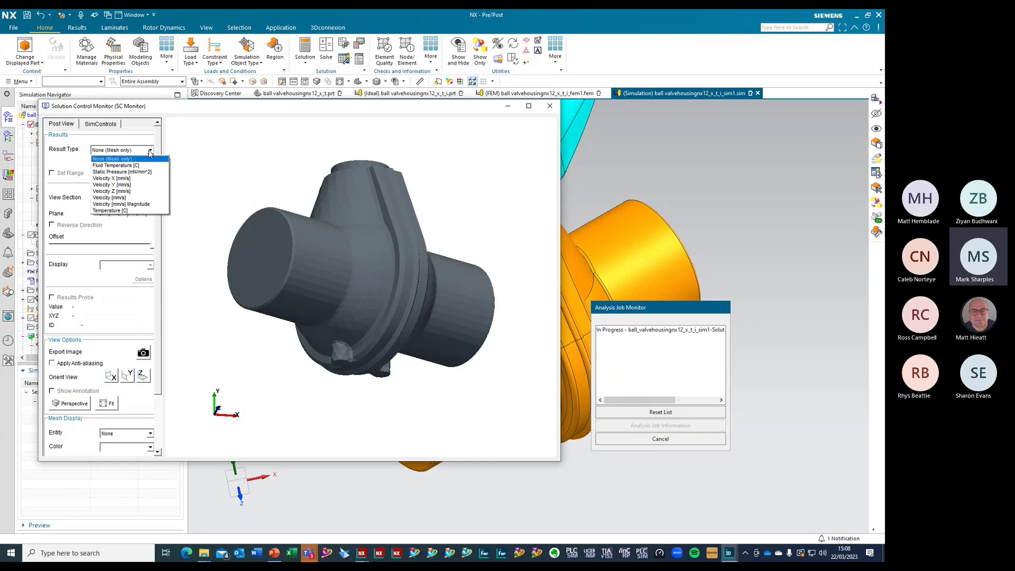
pyautogui.click(137, 211)
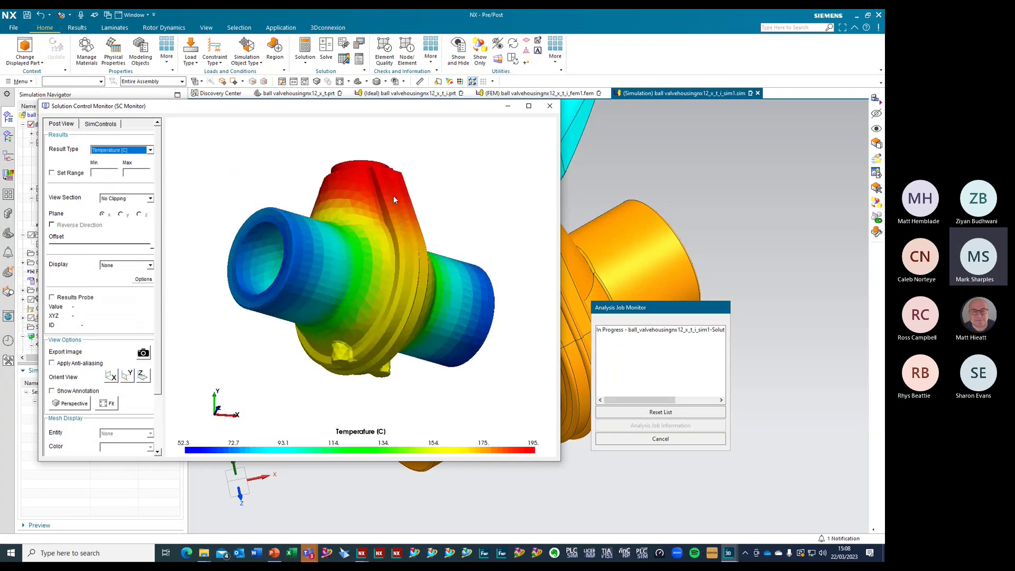
# Examine the live temperature distribution across the housing from several angles, and close the SC Monitor
pyautogui.moveTo(392, 189); pyautogui.dragTo(382, 218, button='middle')
pyautogui.scroll(3, 315, 179)
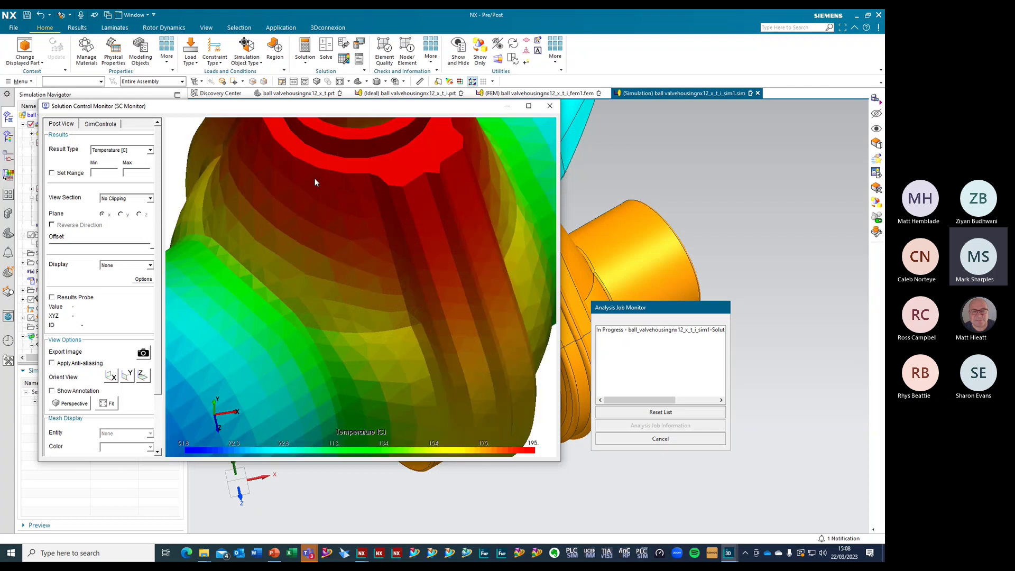
pyautogui.scroll(-2, 319, 142)
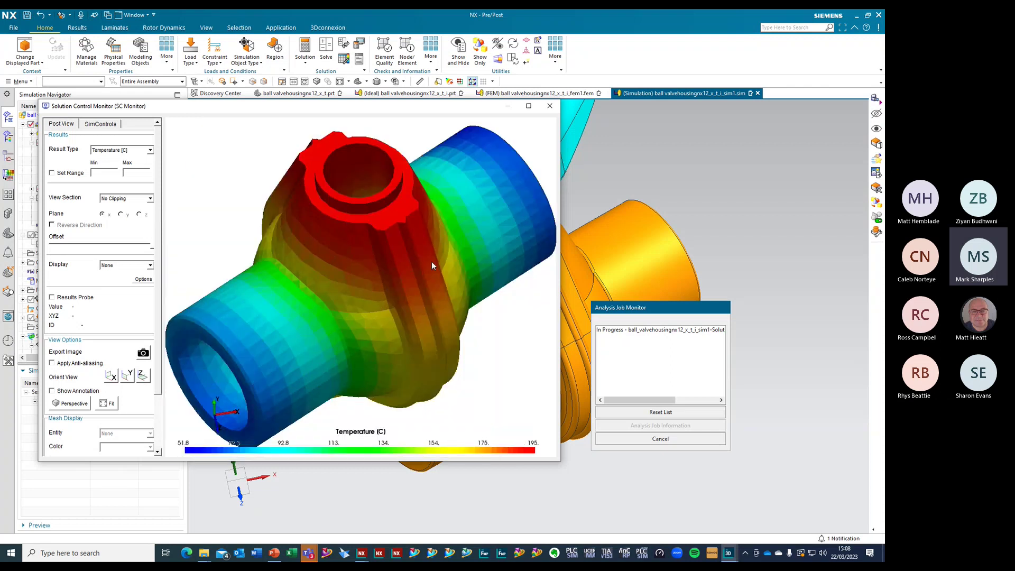
pyautogui.moveTo(421, 294); pyautogui.dragTo(427, 192, button='middle')
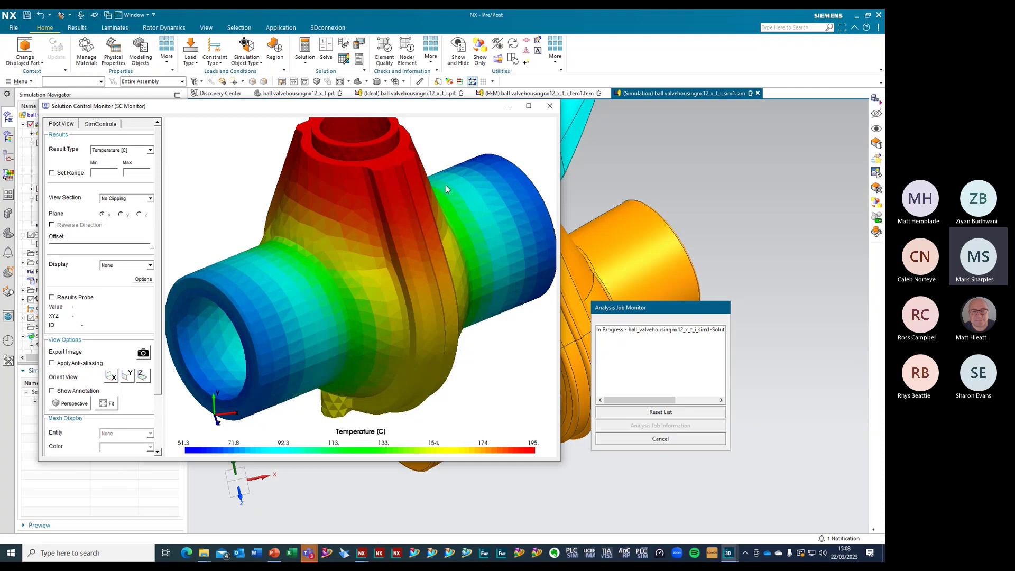
pyautogui.scroll(-3, 431, 285)
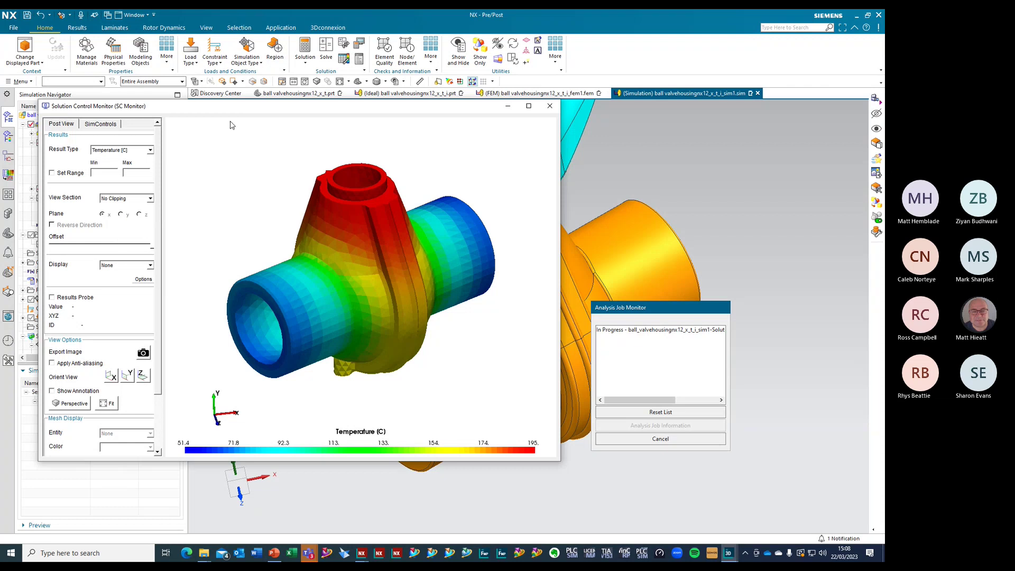
pyautogui.click(550, 107)
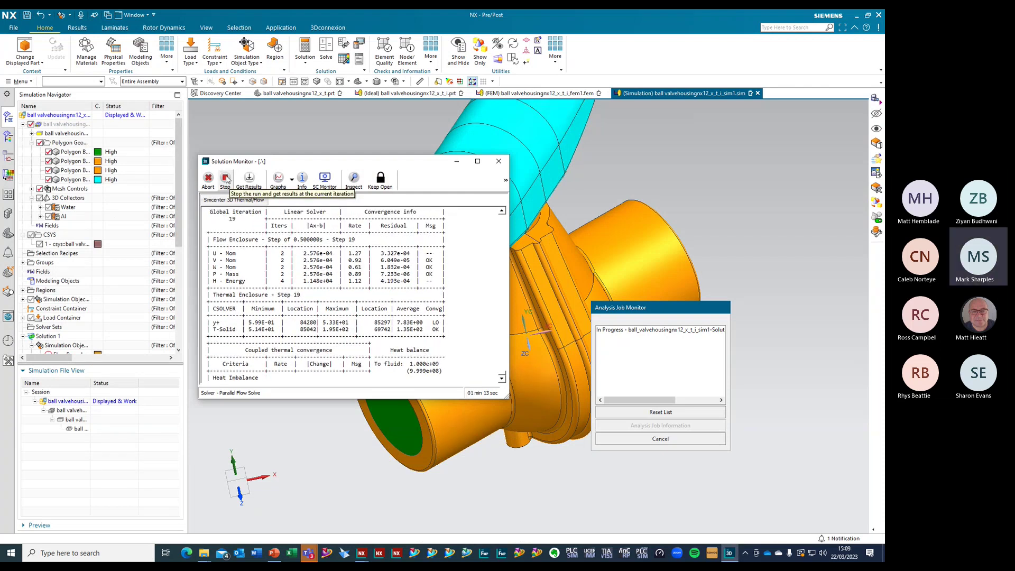
# Stop the run to get results at the current iteration, decline the message review and dismiss the Analysis Job Monitor
pyautogui.click(226, 179)
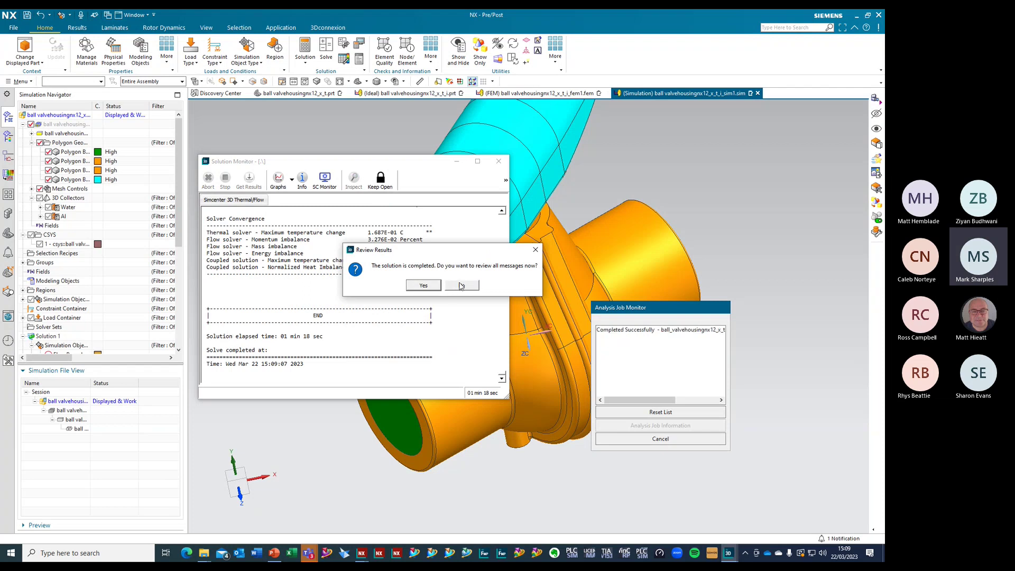
pyautogui.click(462, 285)
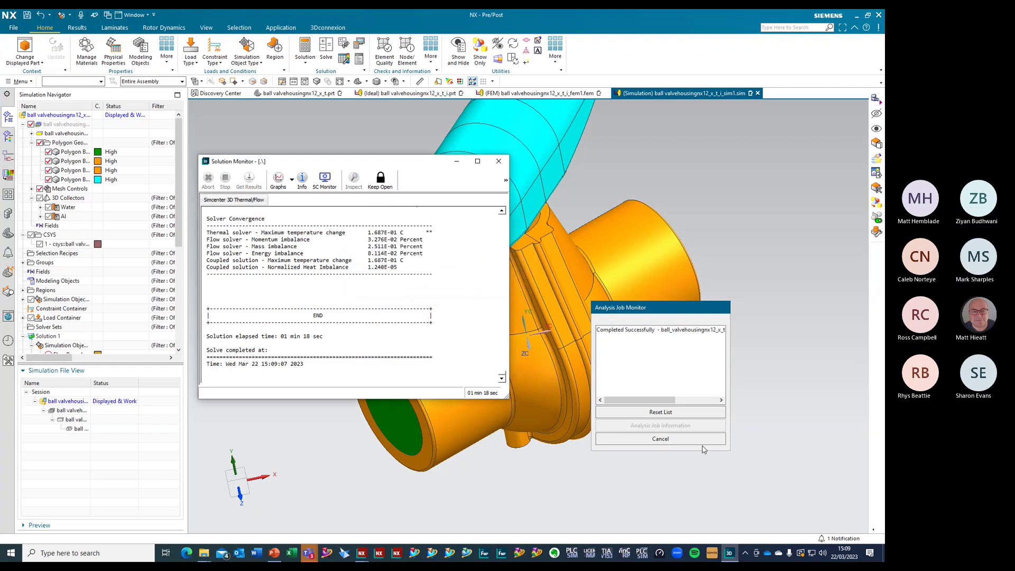
pyautogui.click(703, 440)
# Load the Thermal-Flow results of Solution 2 and plot the nodal temperature scalar on the housing
pyautogui.scroll(-7, 114, 353)
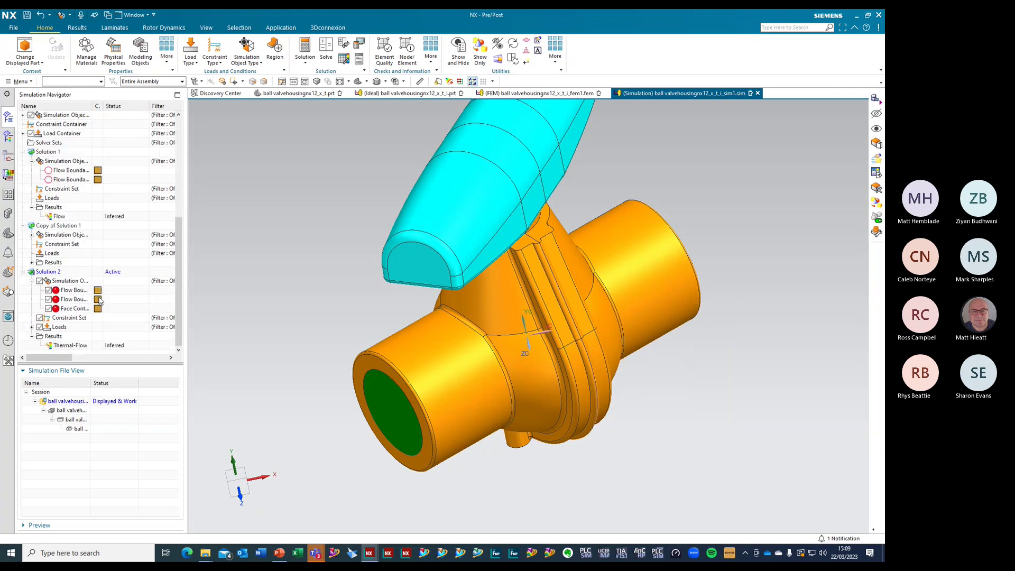
pyautogui.doubleClick(74, 347)
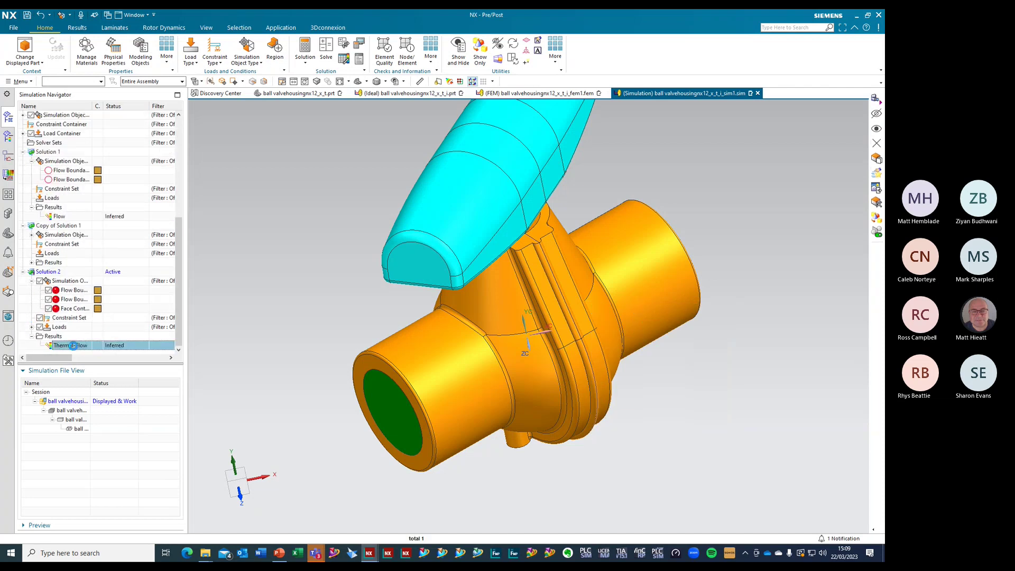
pyautogui.click(32, 244)
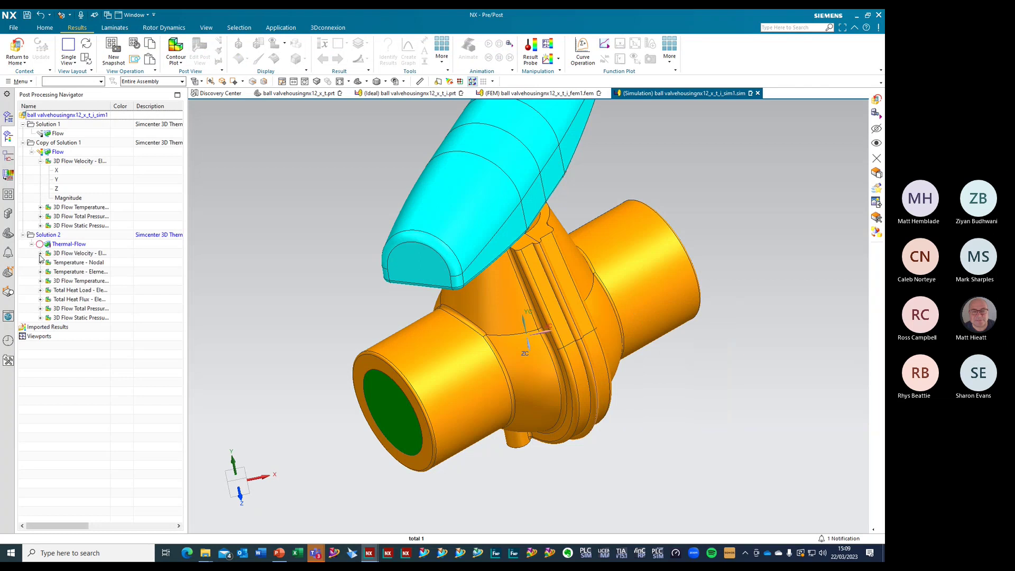
pyautogui.click(40, 253)
pyautogui.click(40, 299)
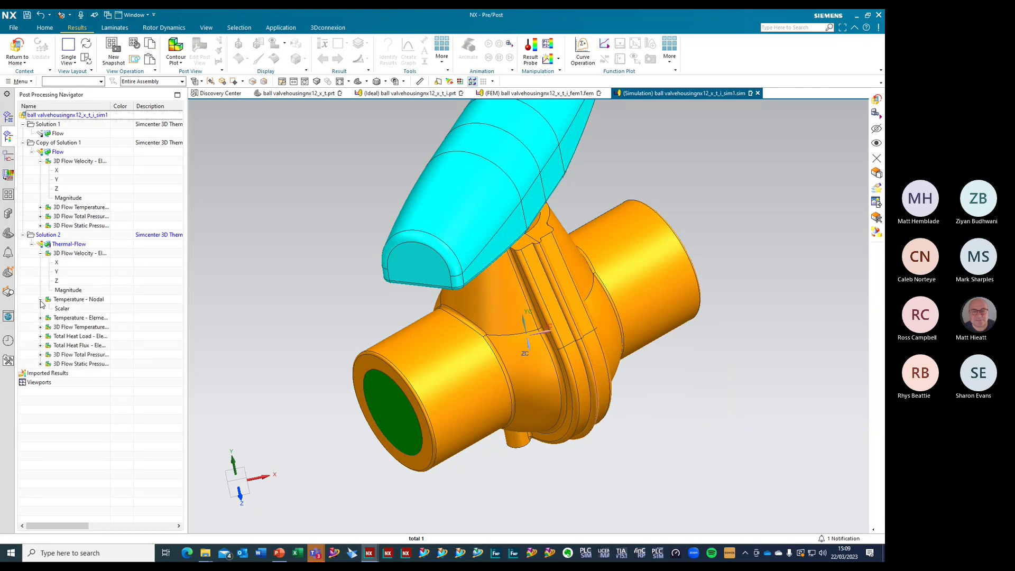
pyautogui.doubleClick(72, 312)
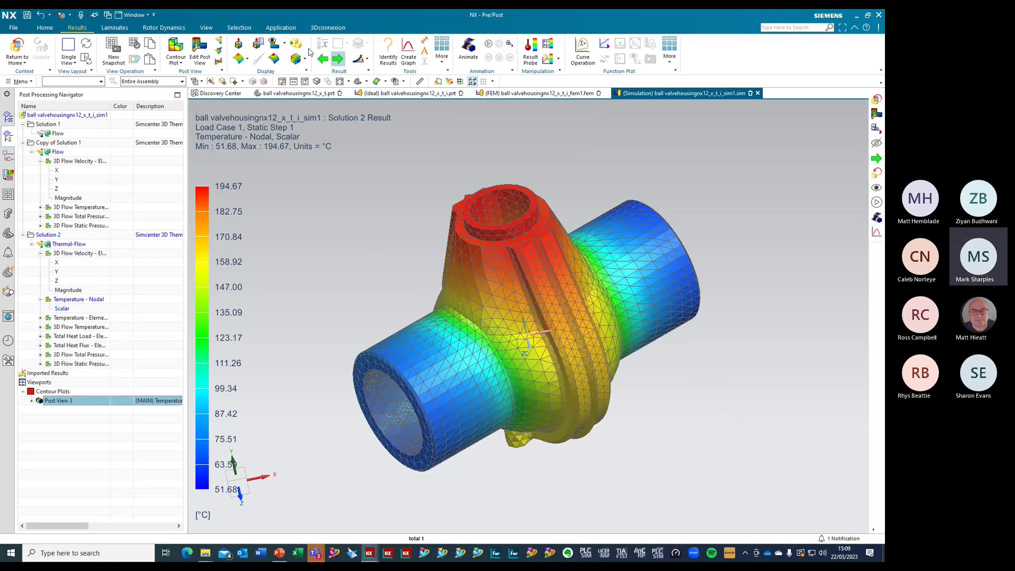
# Hide the element mesh edges on the temperature contour plot and inspect the smooth housing contours
pyautogui.click(305, 59)
pyautogui.click(310, 86)
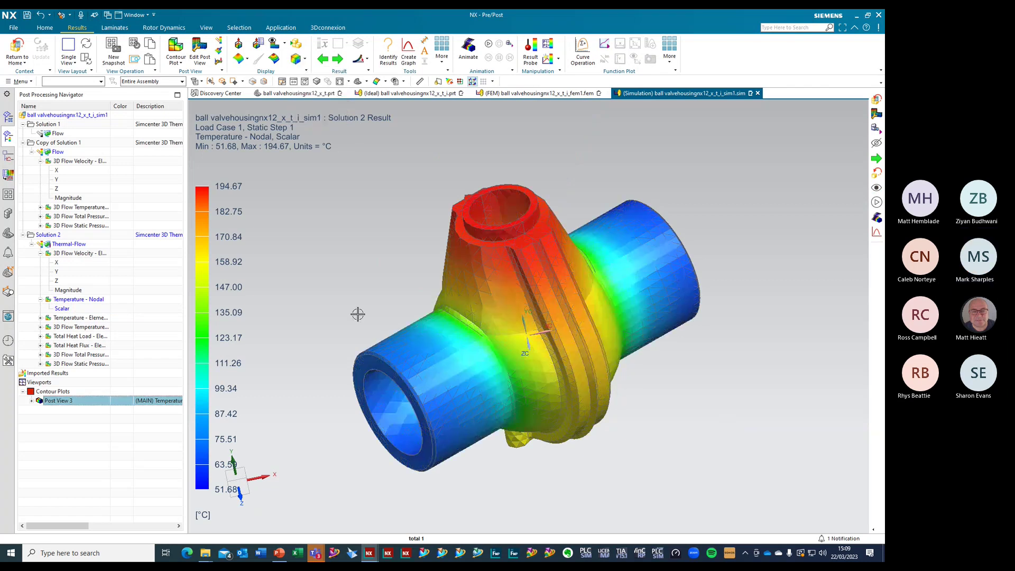
pyautogui.moveTo(360, 296); pyautogui.dragTo(363, 238, button='middle')
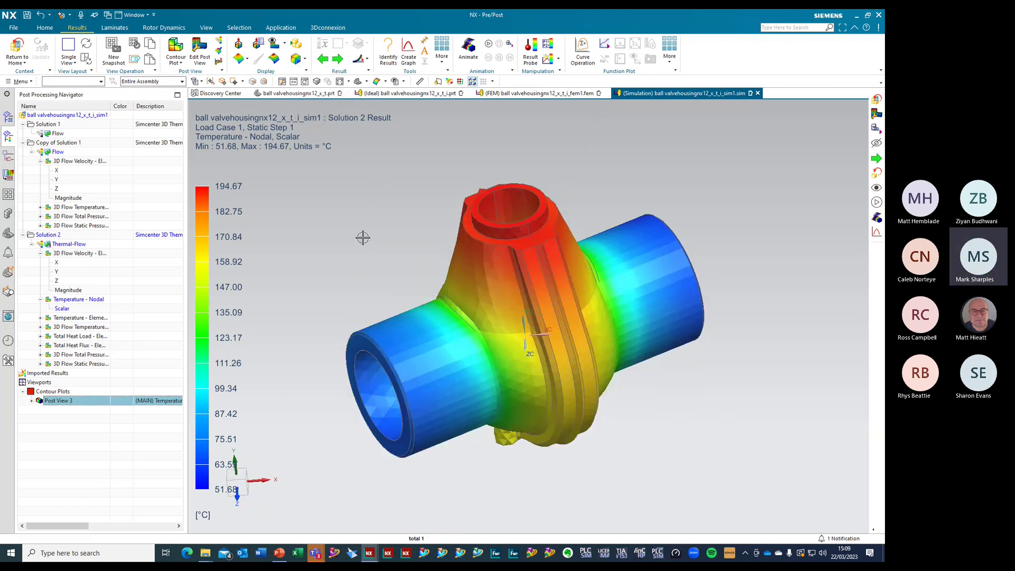